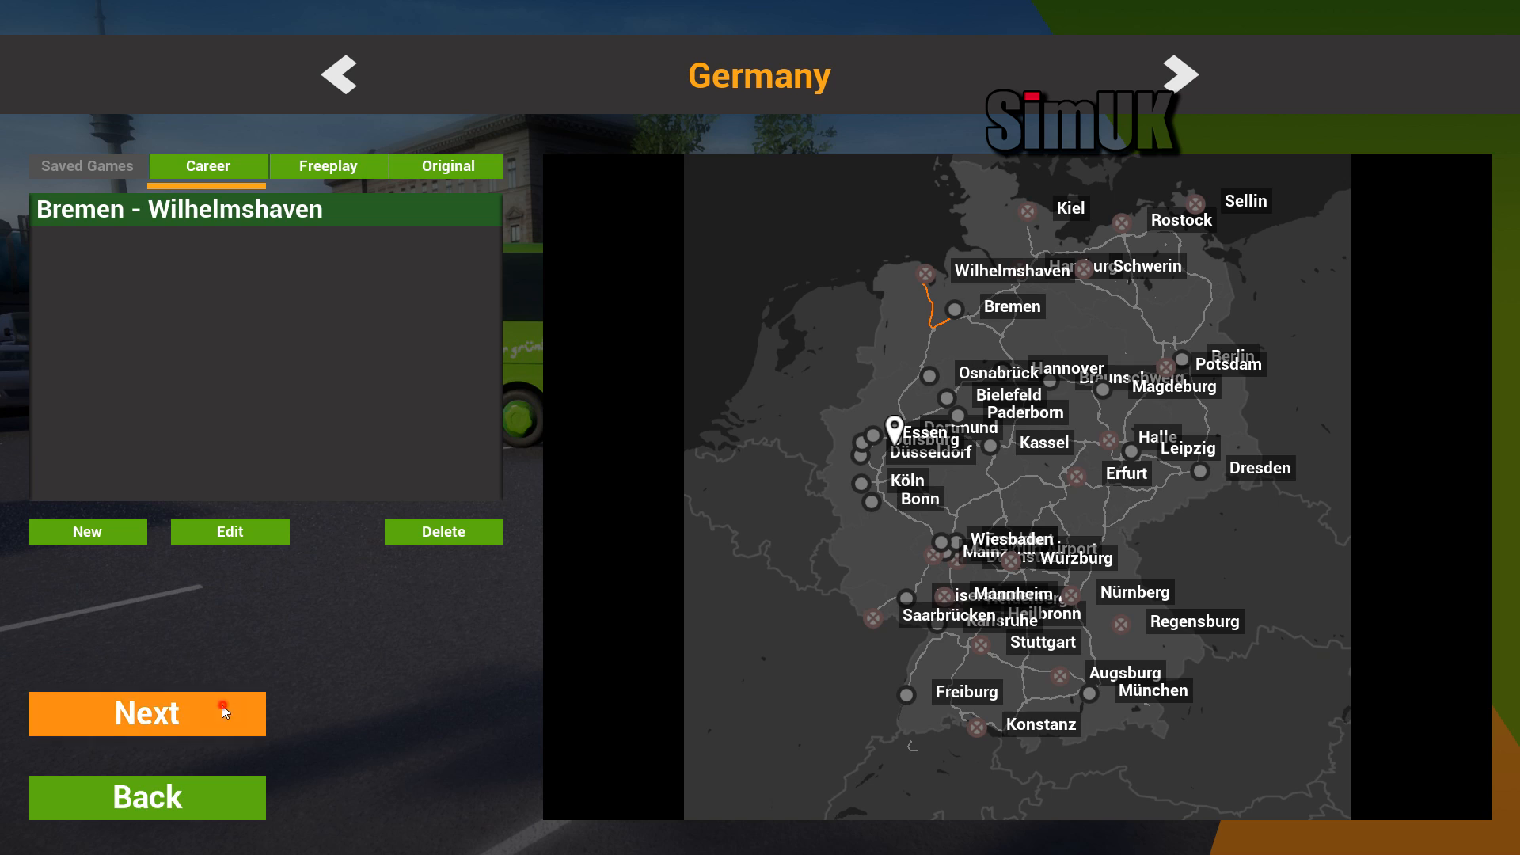
Step: Continue with the Bremen - Wilhelmshaven career route on the Germany map
click(225, 712)
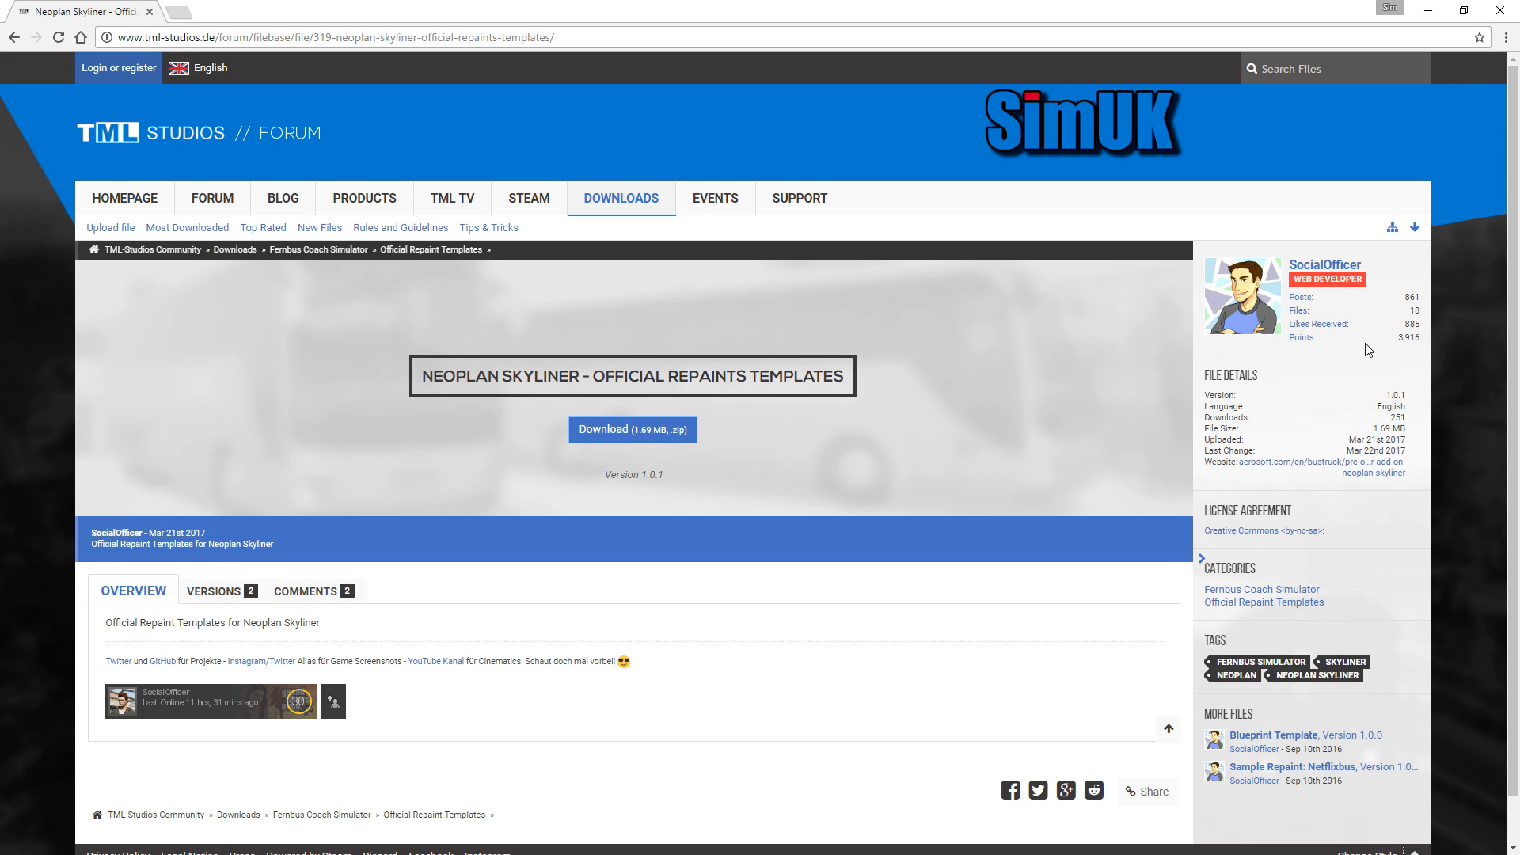
Step: Check the available versions of the Neoplan Skyliner official repaint templates on the TML-Studios download page
click(604, 29)
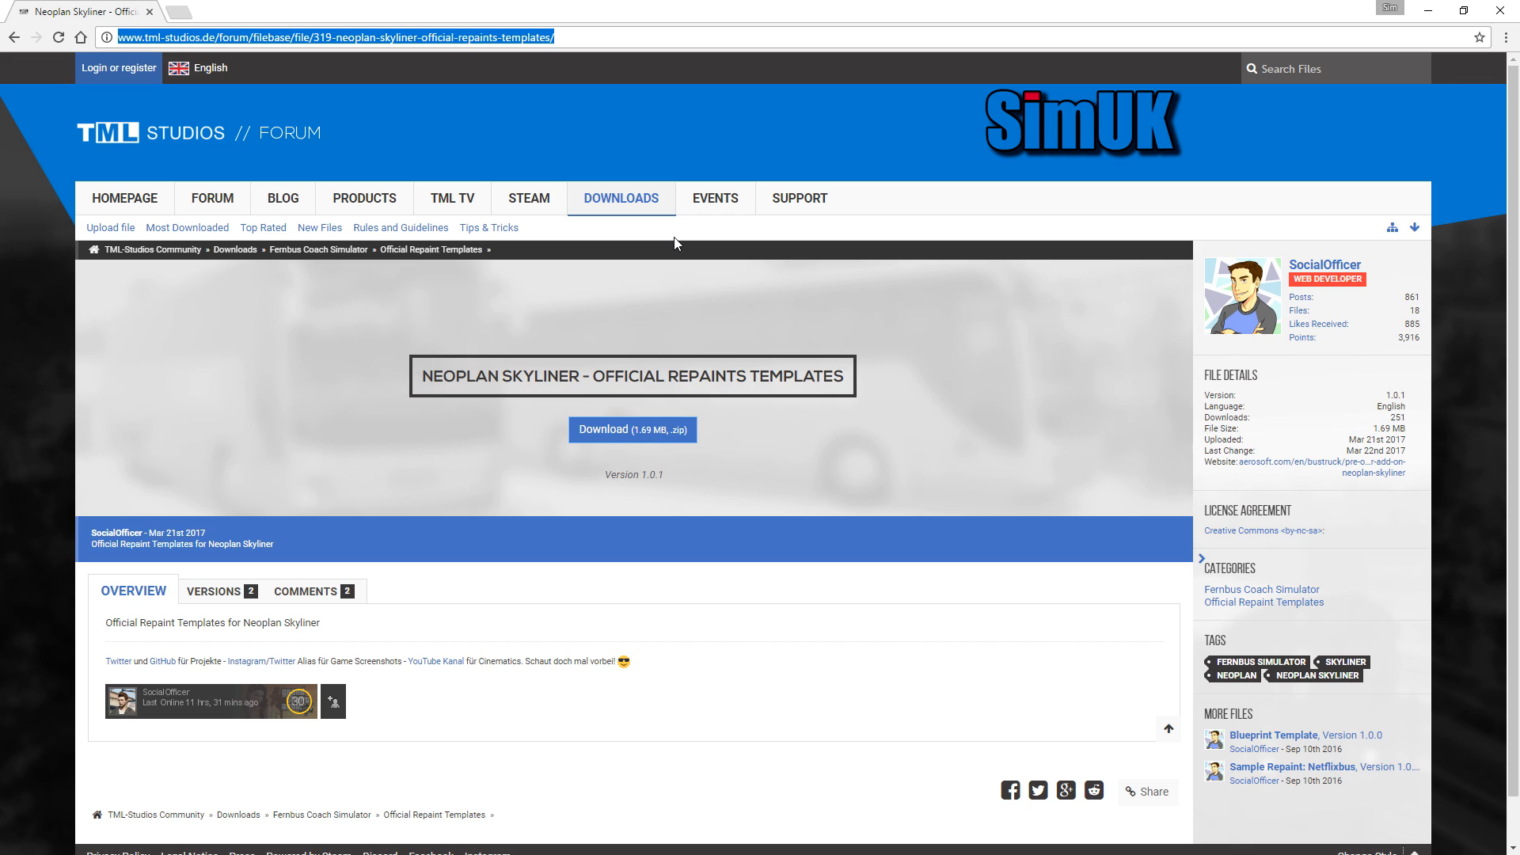
click(214, 591)
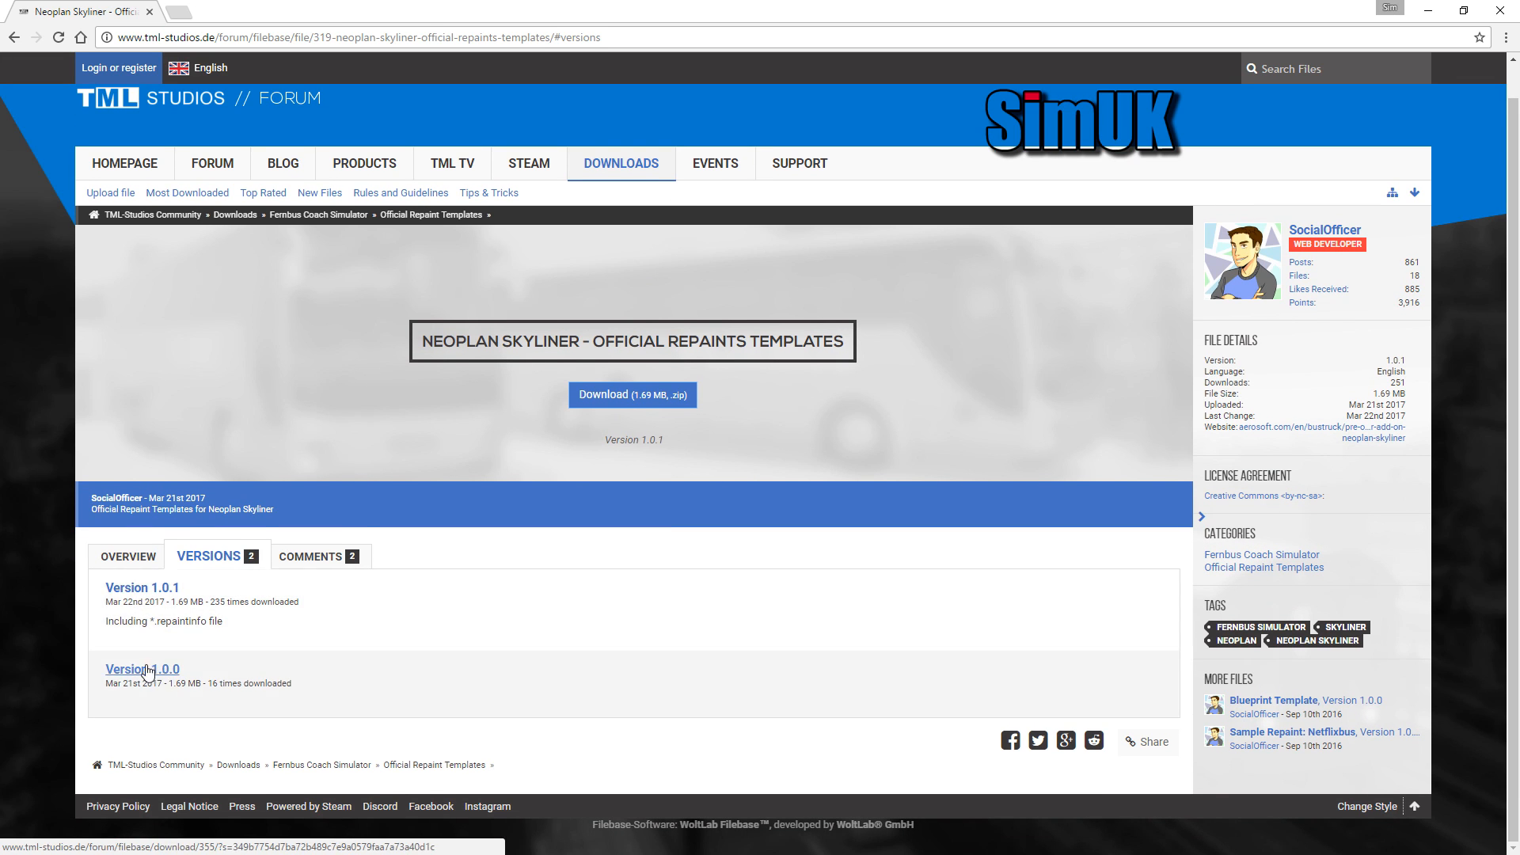
scroll(344, 671, up, 1)
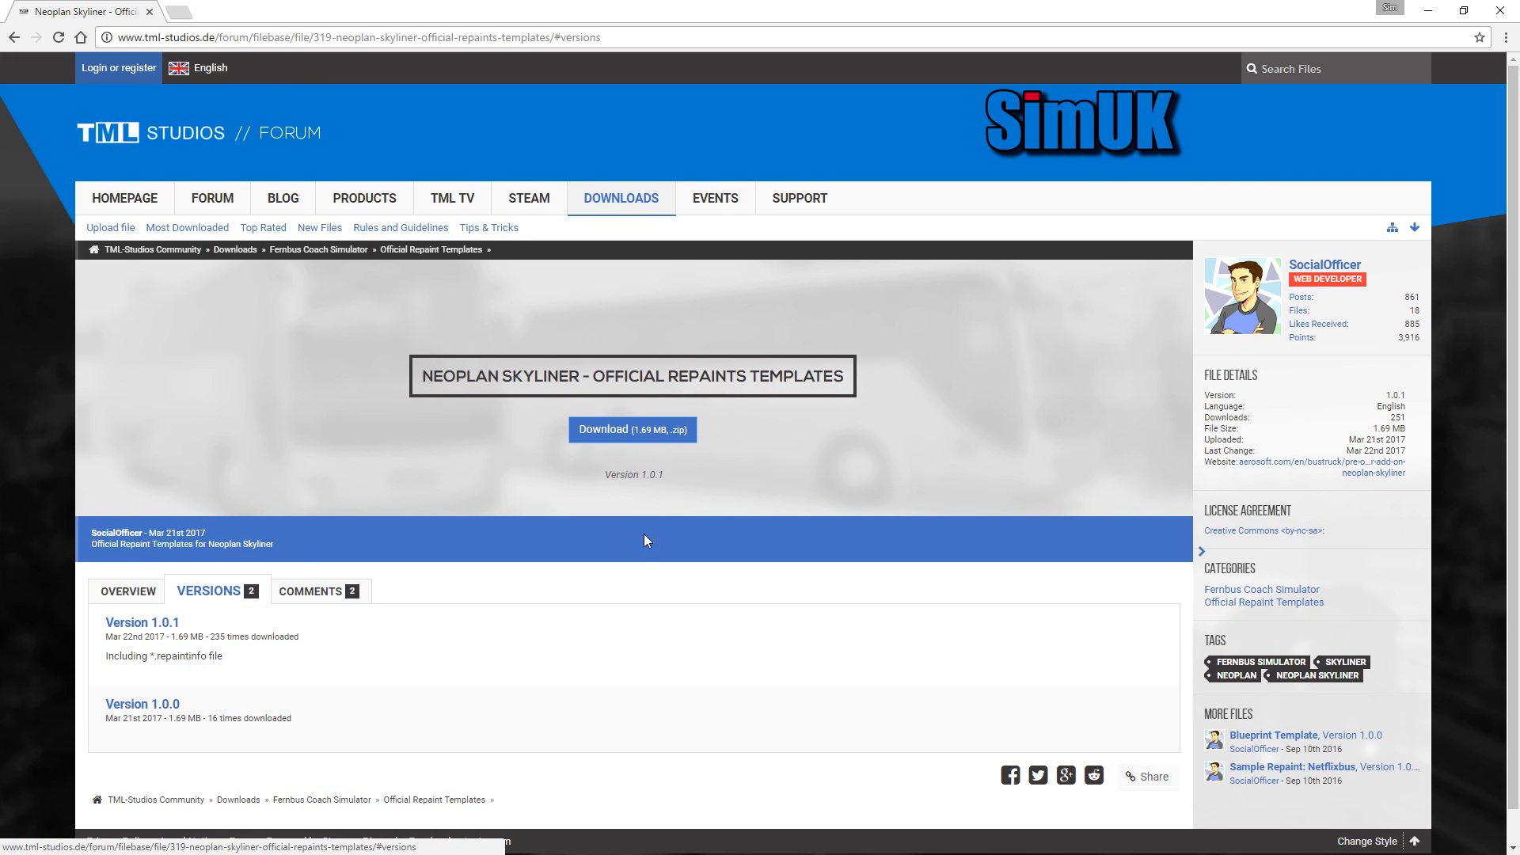
Step: Download the Neoplan Skyliner official repaint templates version 1.0.1, accepting the license agreement
click(625, 440)
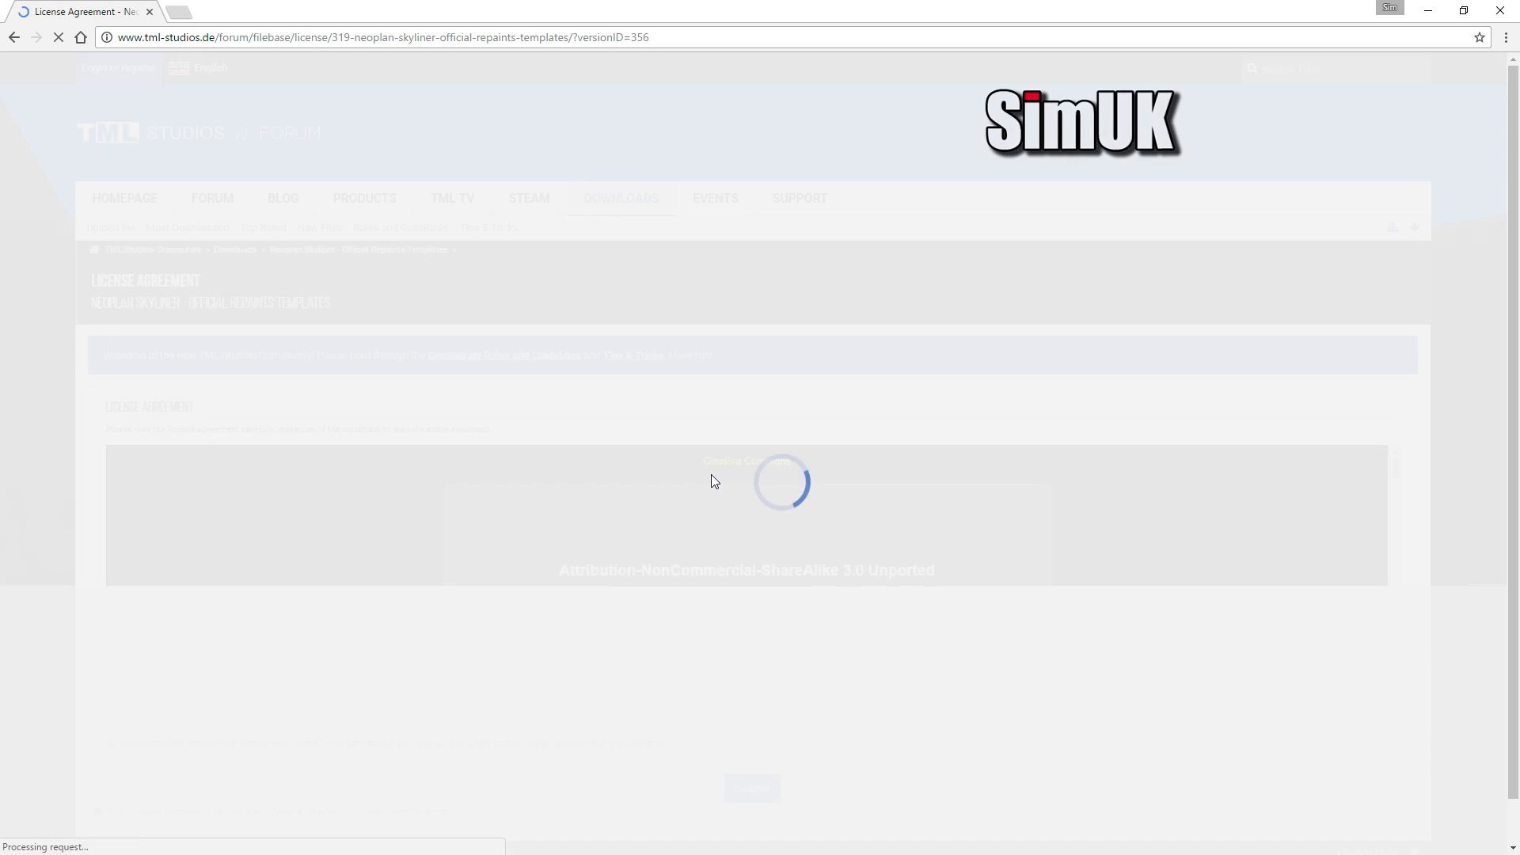
scroll(789, 655, down, 20)
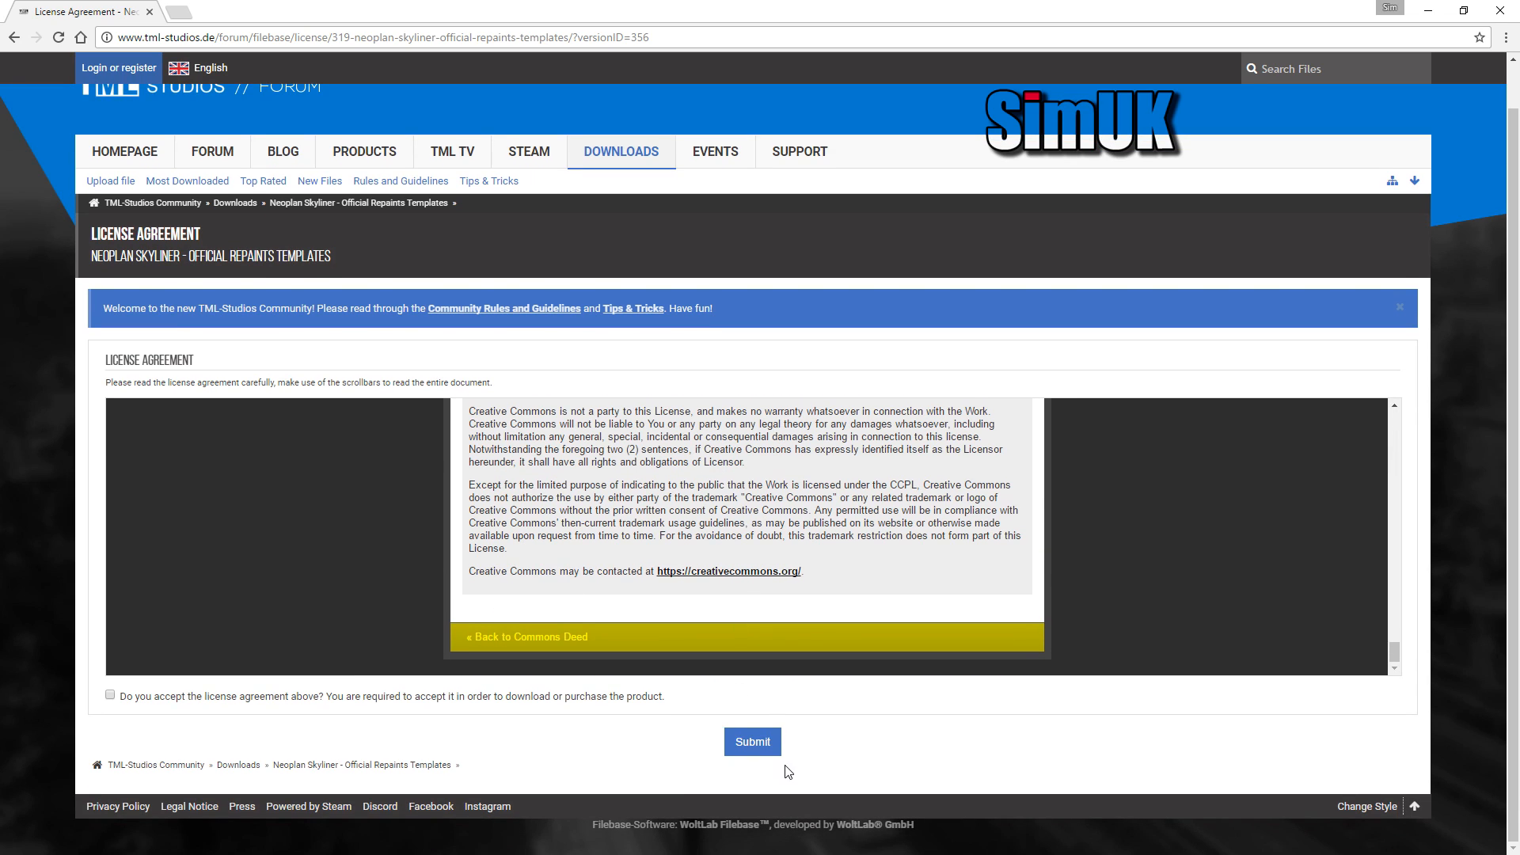
click(110, 695)
click(752, 745)
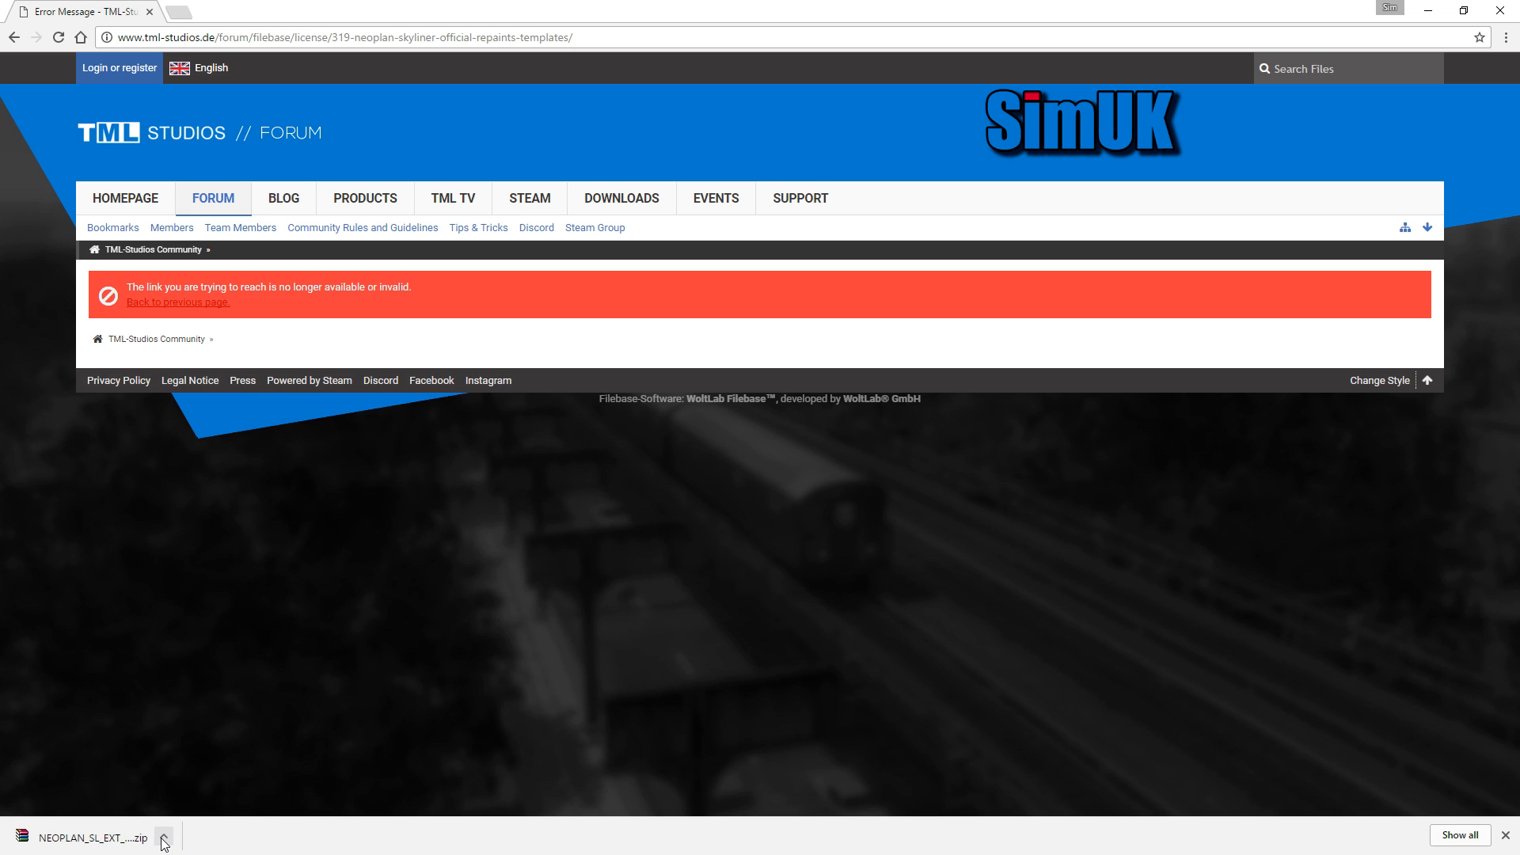
Step: Open the downloaded template zip and copy its NEOPLAN_SL_EXT_RepaintTemplate_March.psd and SkylinerTemplate.repaintinfo files
click(161, 838)
click(208, 784)
click(483, 313)
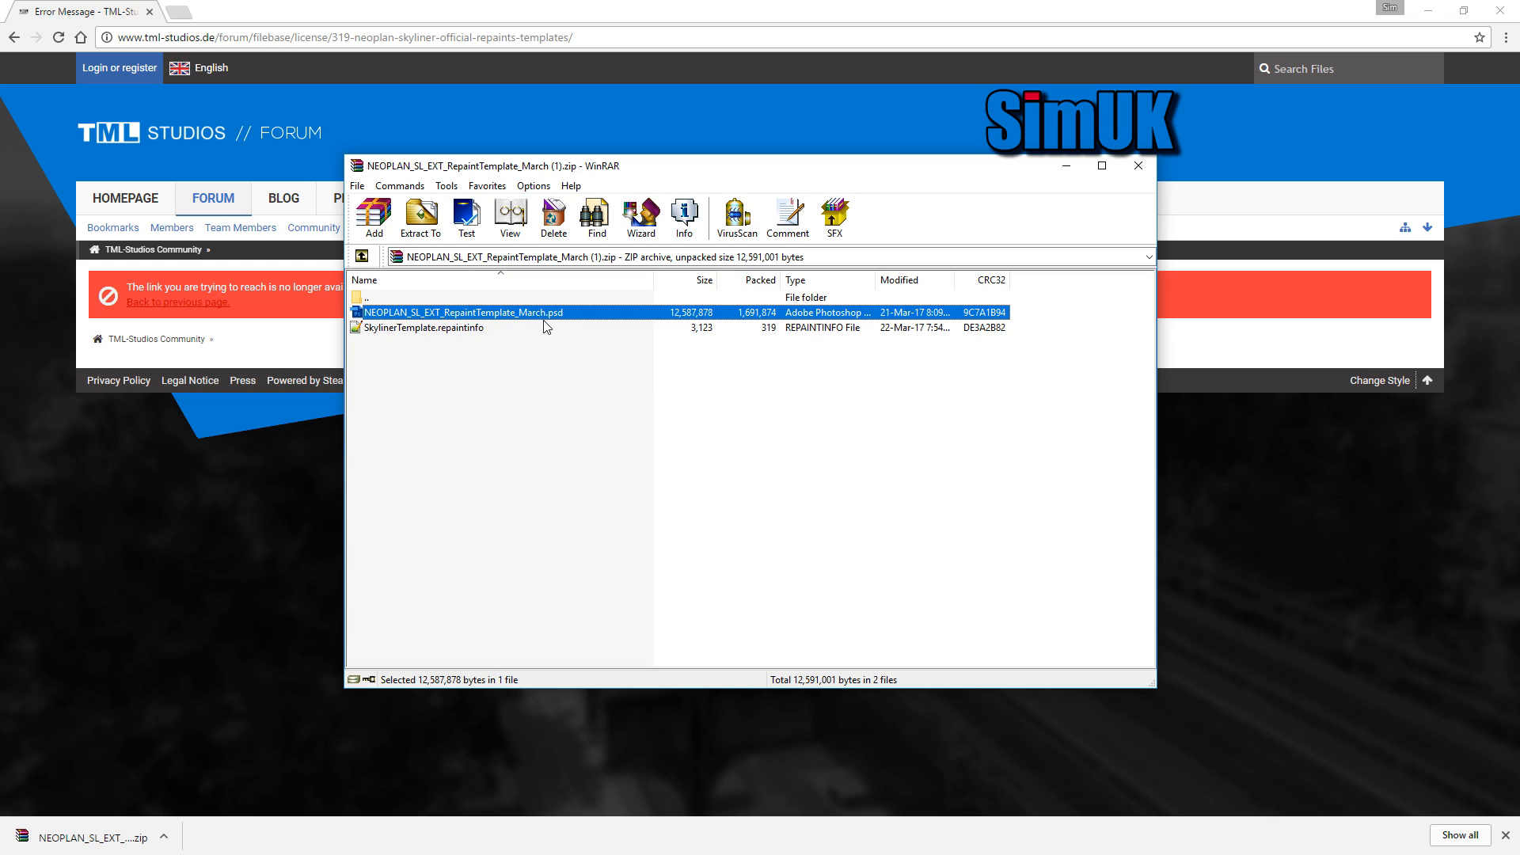
click(401, 330)
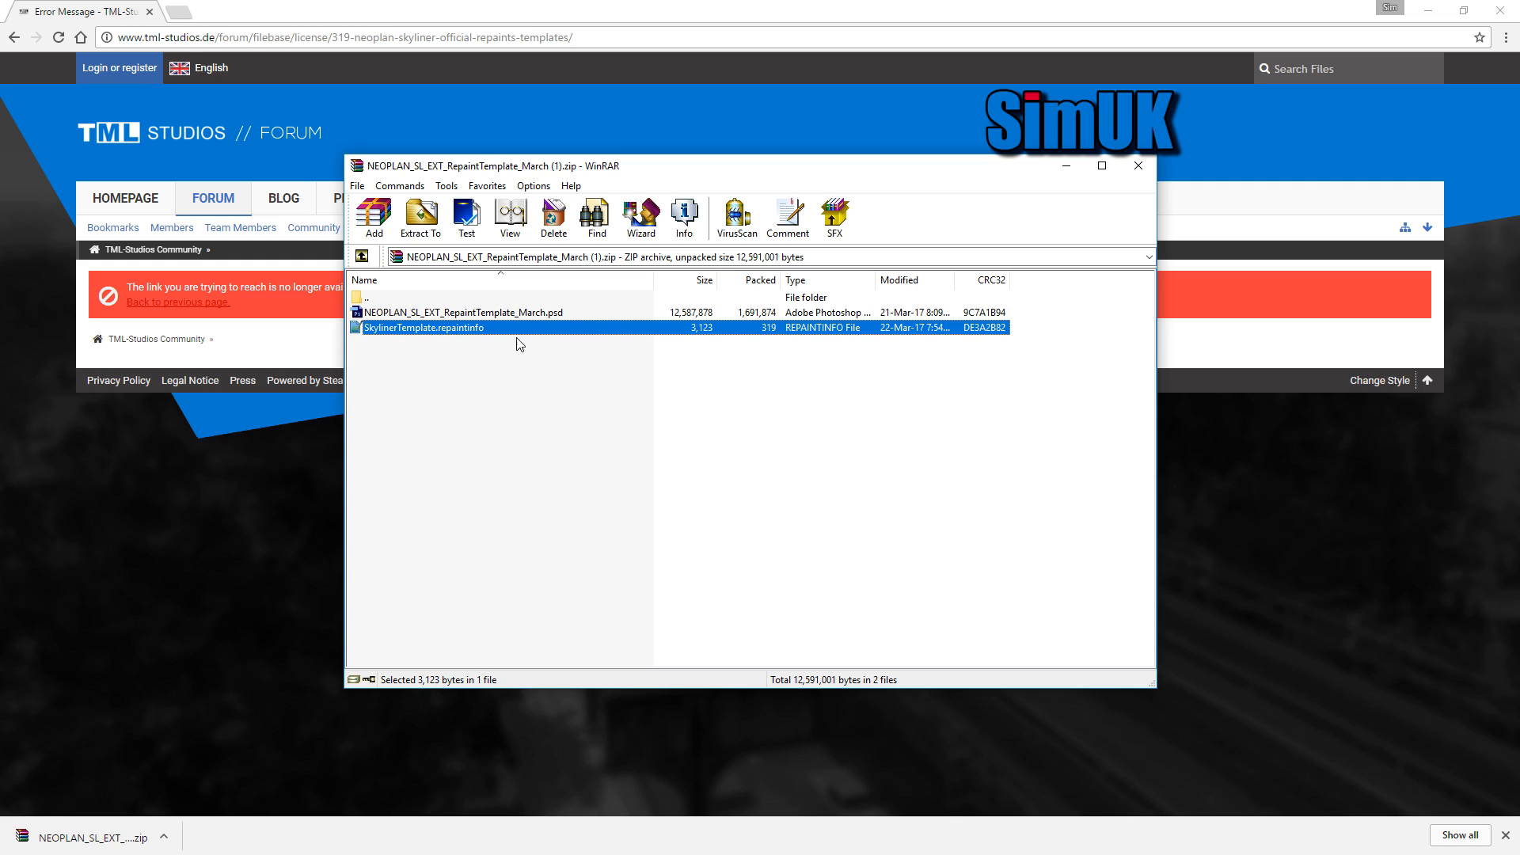
click(428, 316)
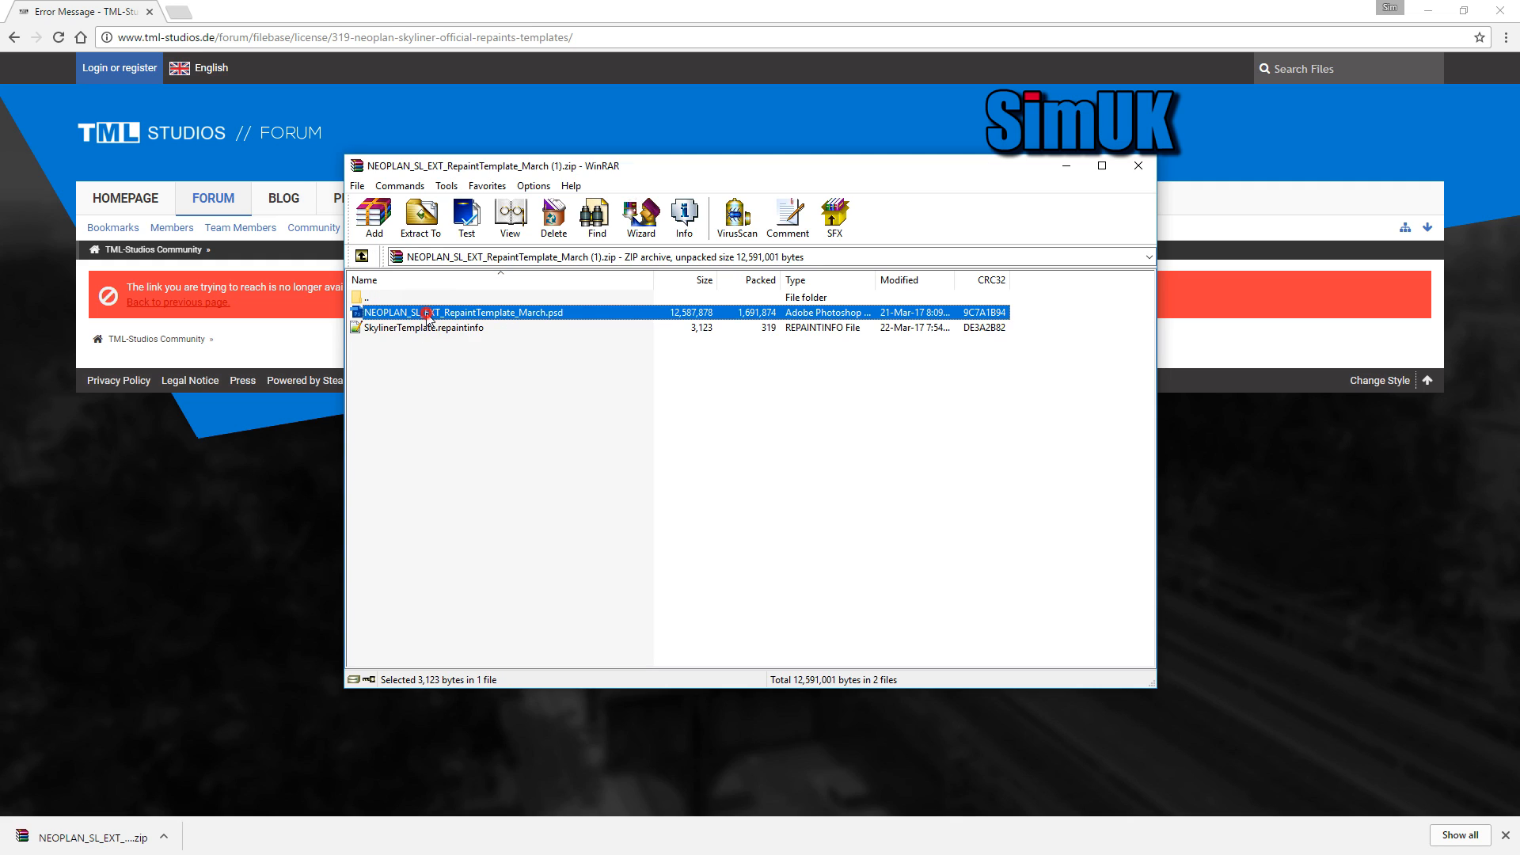
shift+click(427, 328)
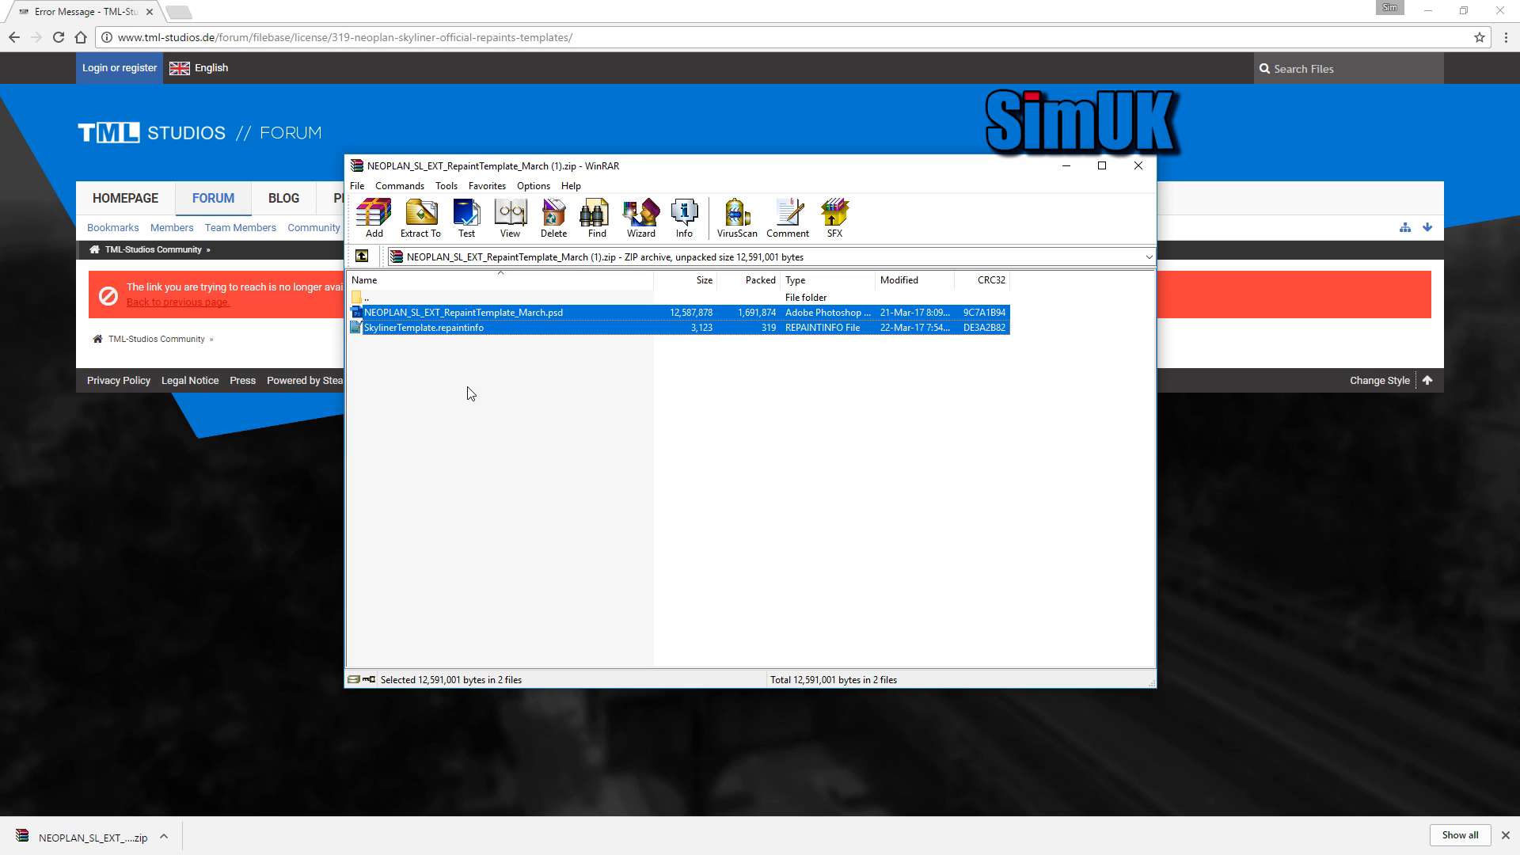
drag(732, 164, 0, 252)
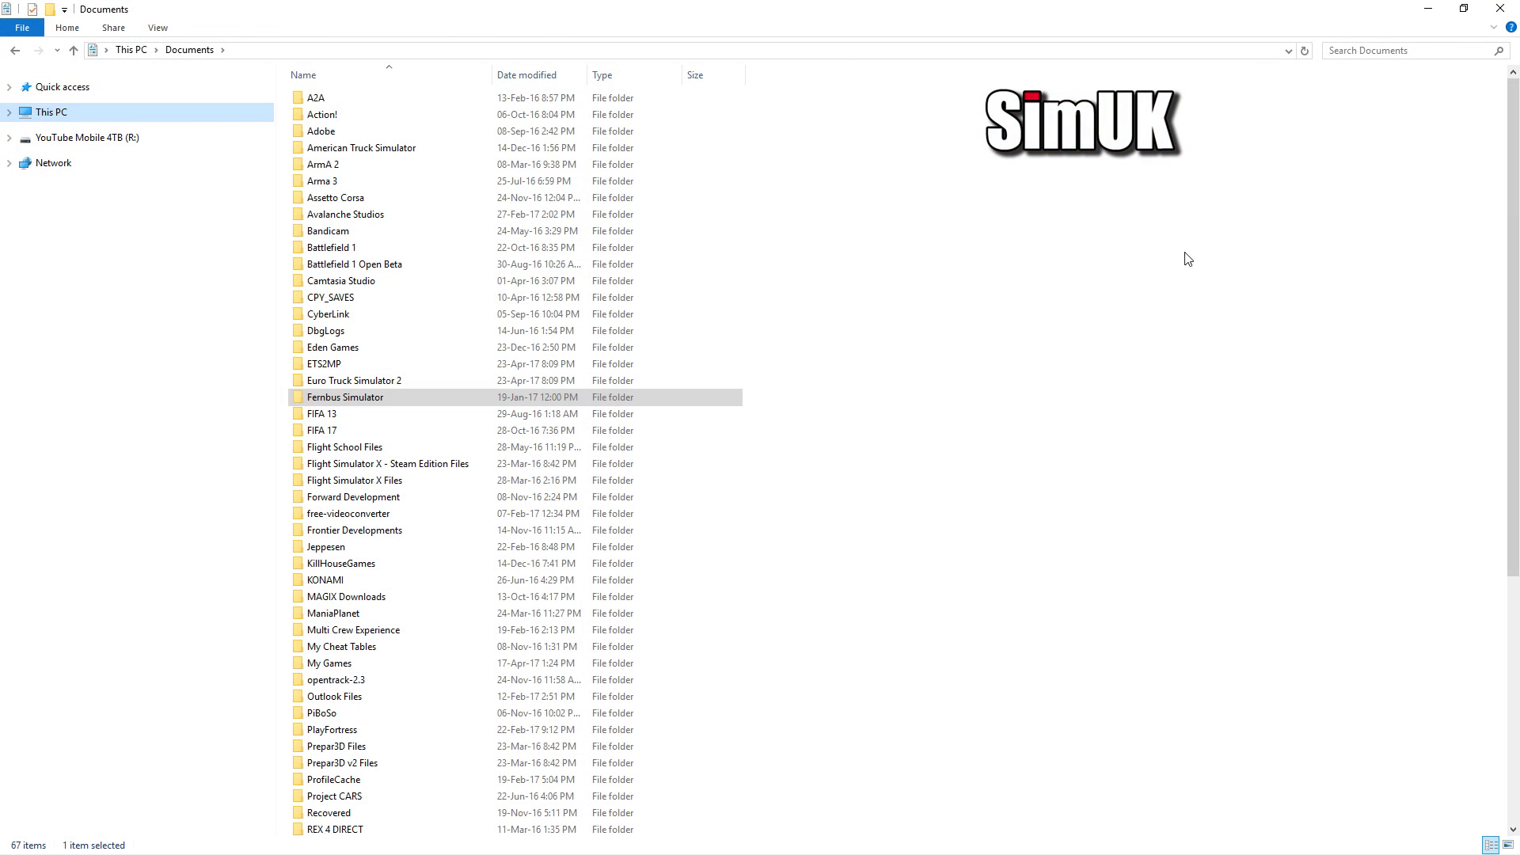
Step: In File Explorer, open the content folder of the Neoplan Skyliner Template V1.0.1 mod under Documents, Fernbus Simulator, Mods, and examine its repaint files
double_click(363, 398)
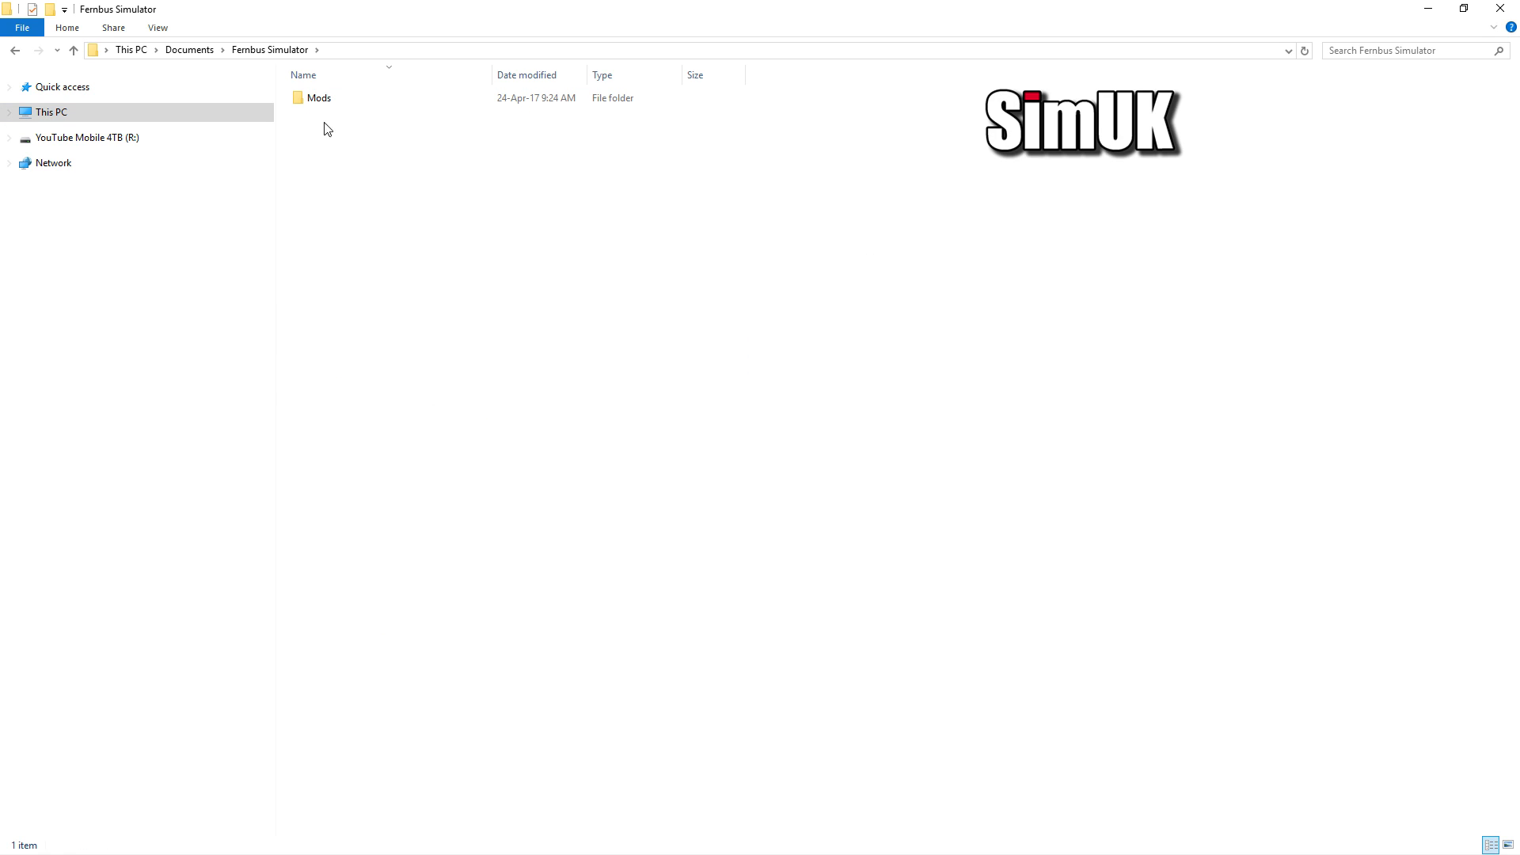
click(12, 50)
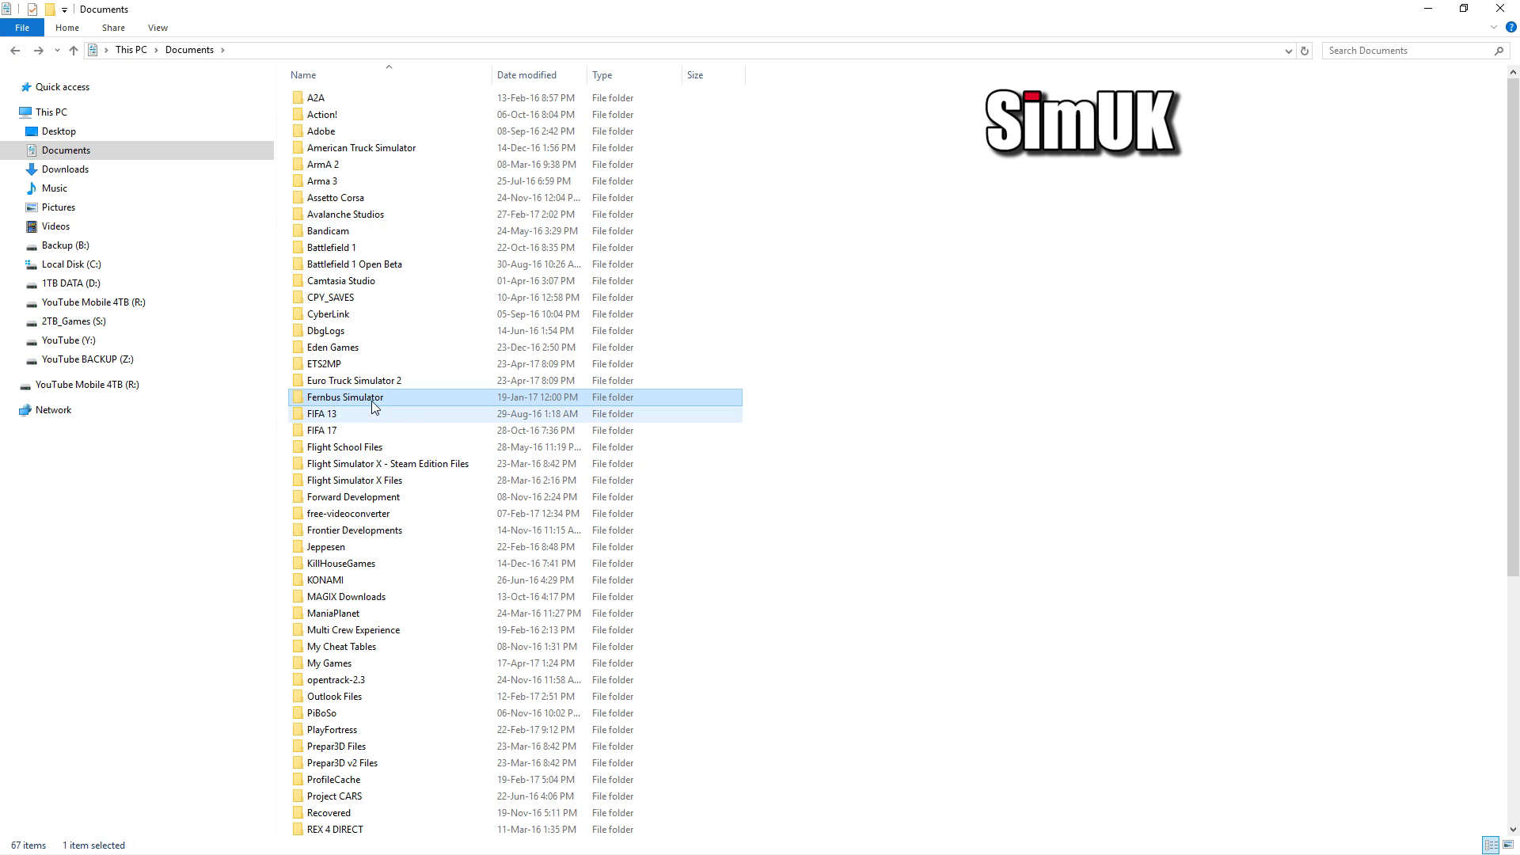
double_click(367, 397)
double_click(333, 98)
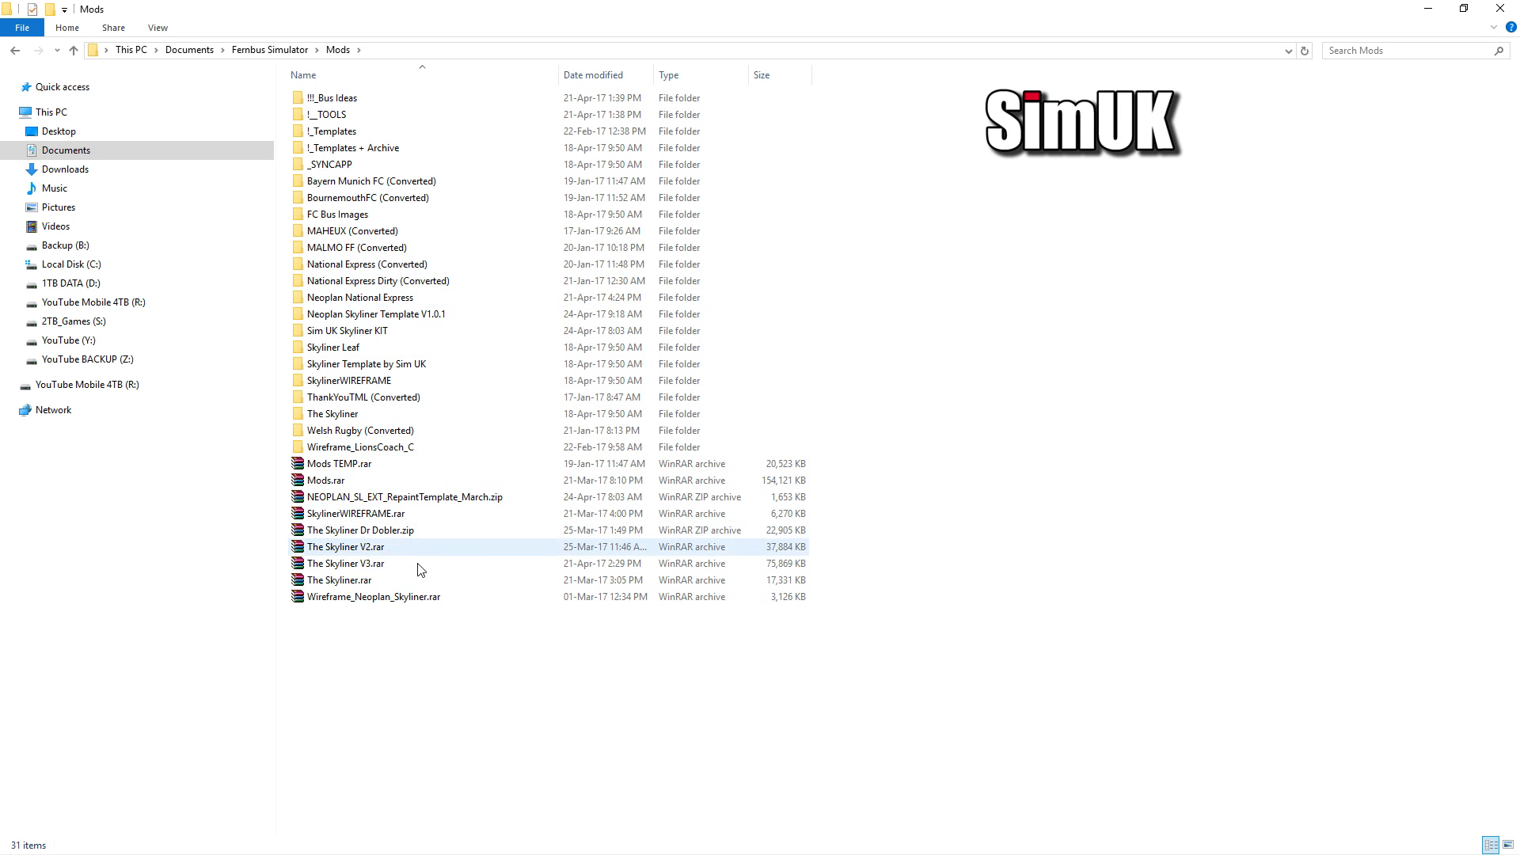
click(369, 315)
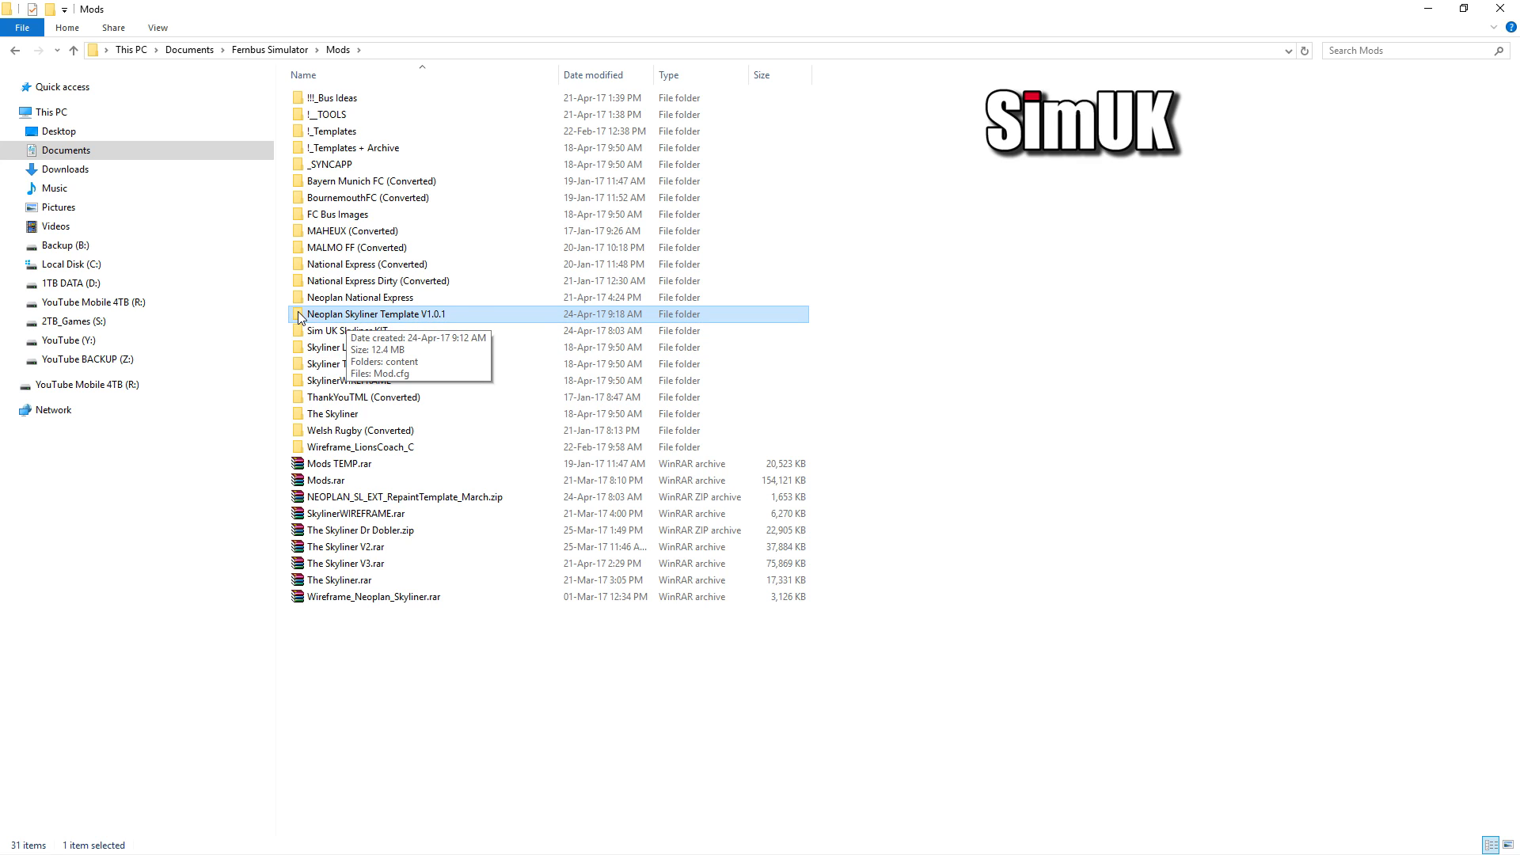
double_click(418, 320)
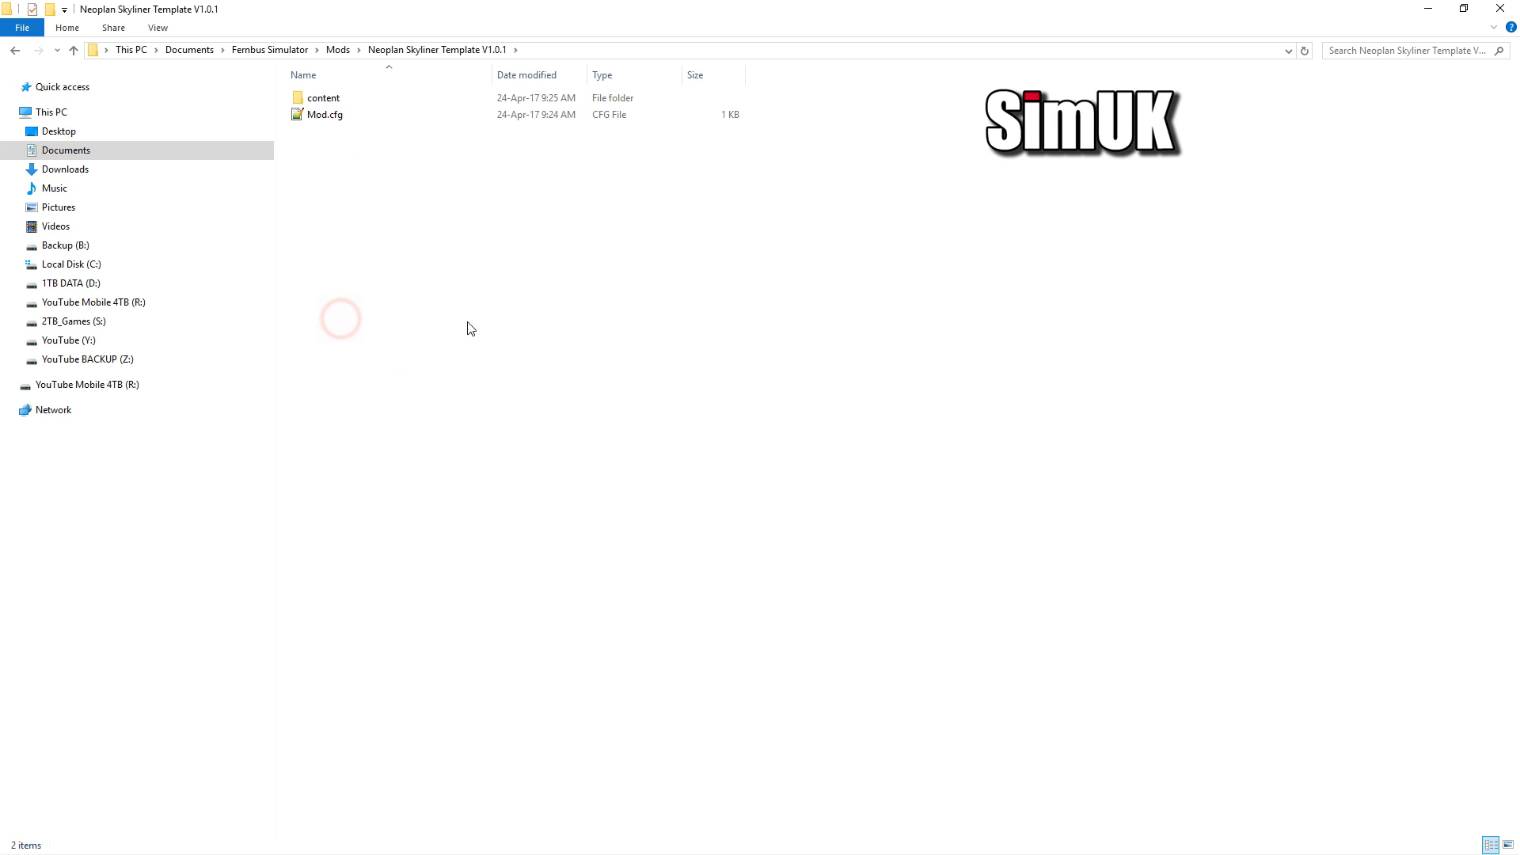
click(312, 115)
double_click(330, 98)
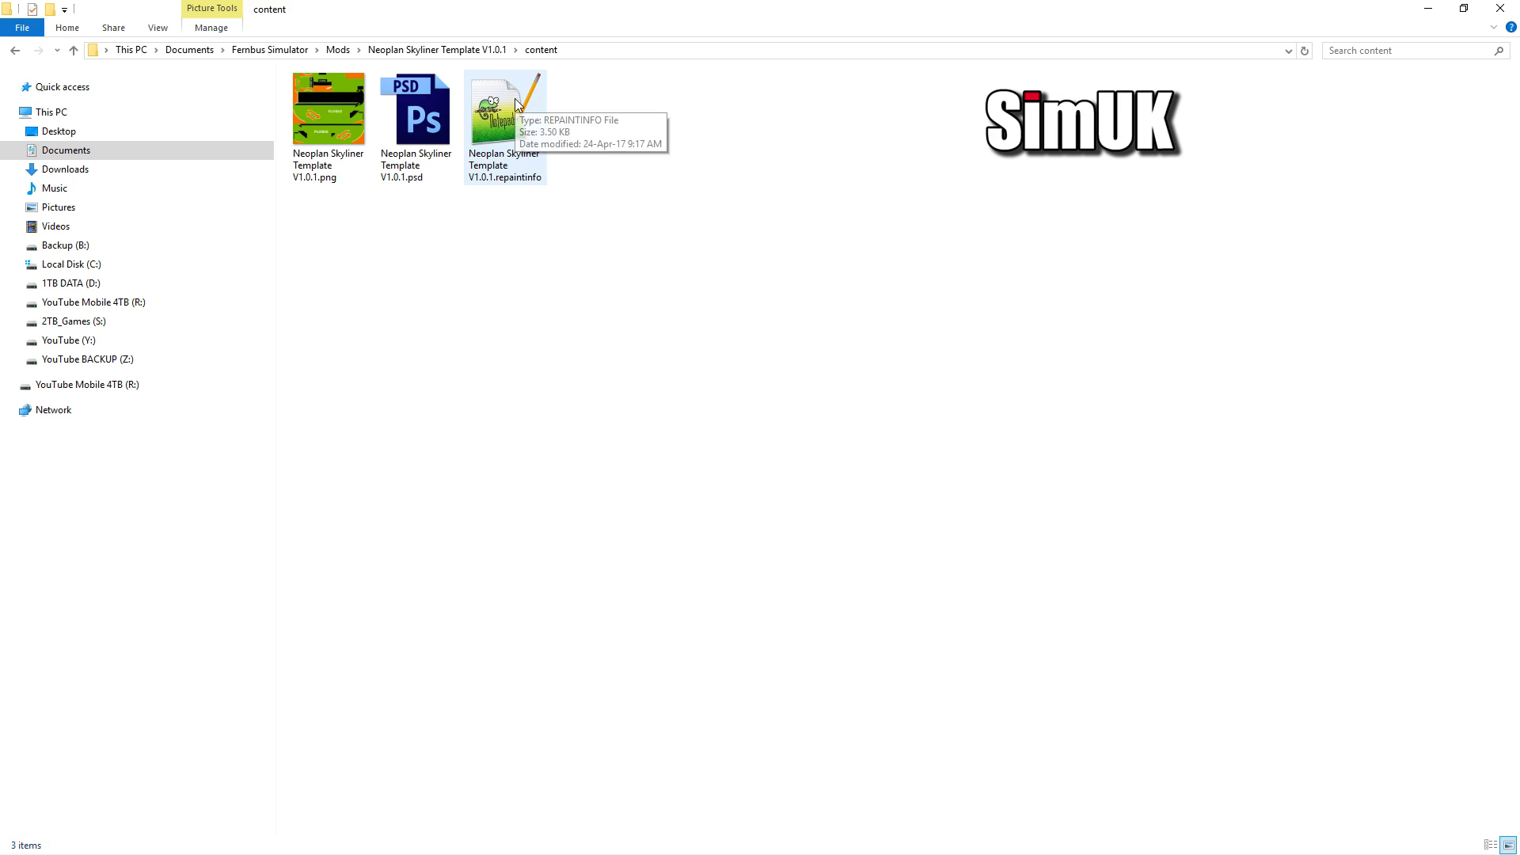
click(516, 103)
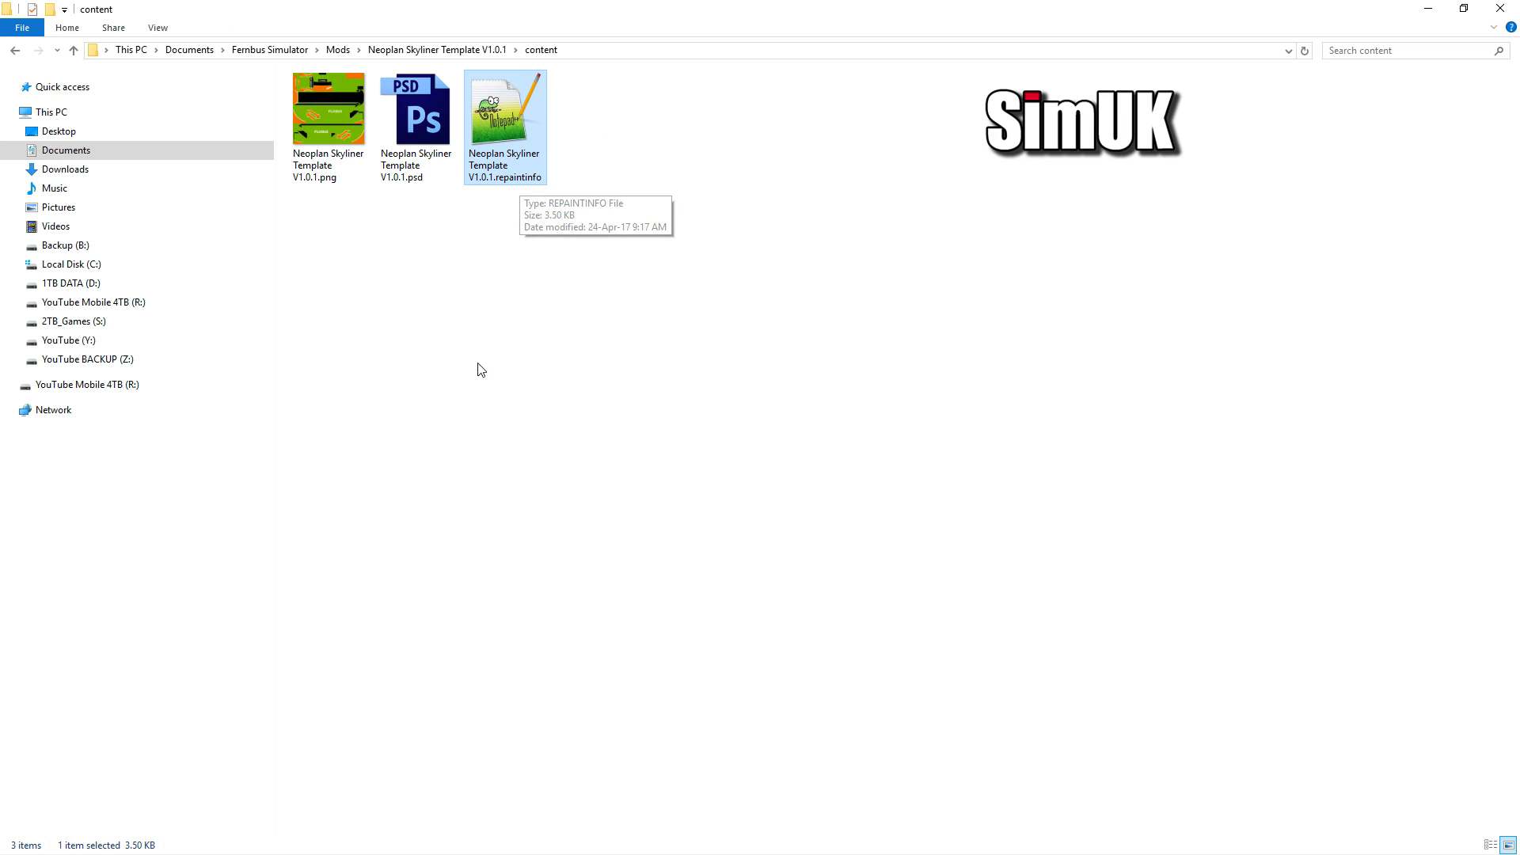
Step: Delete all existing files from the mod's content folder and paste in the two downloaded template files
click(15, 50)
double_click(353, 97)
drag(560, 251, 393, 206)
key(Delete)
key(Return)
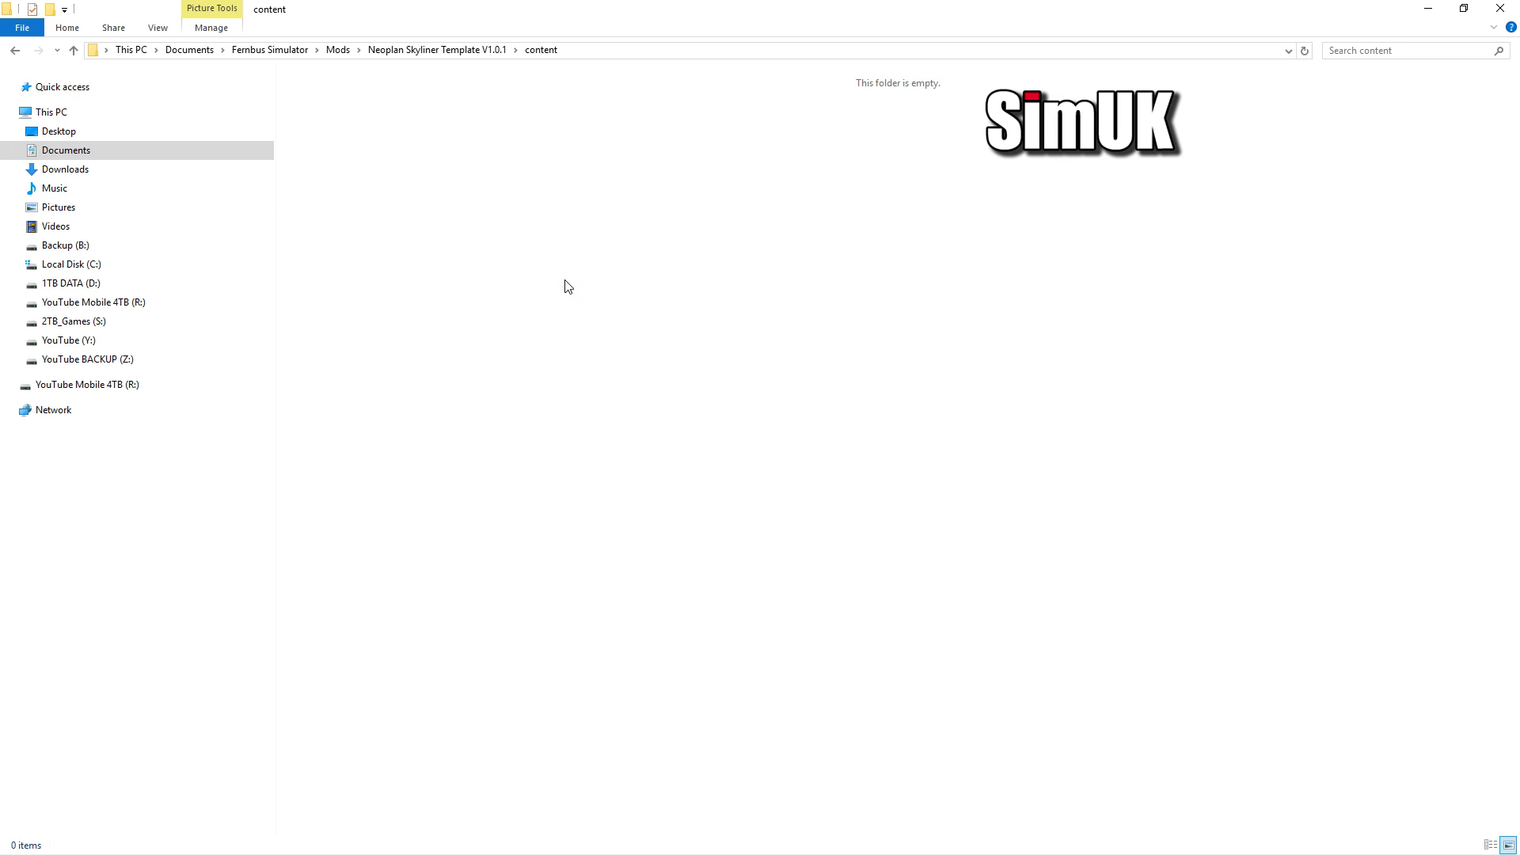
key(ctrl+v)
click(501, 263)
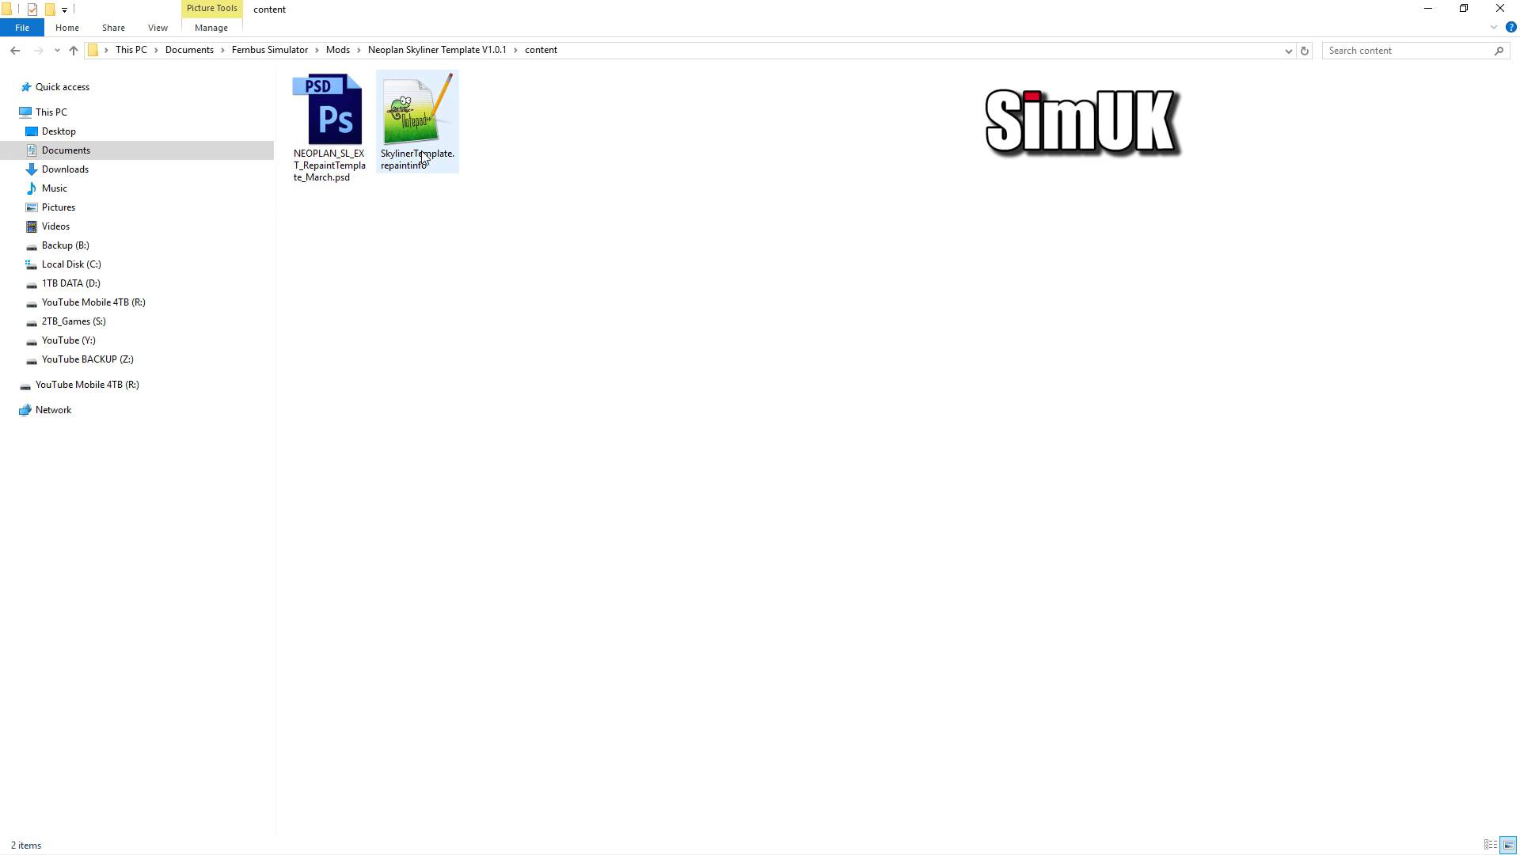
click(334, 153)
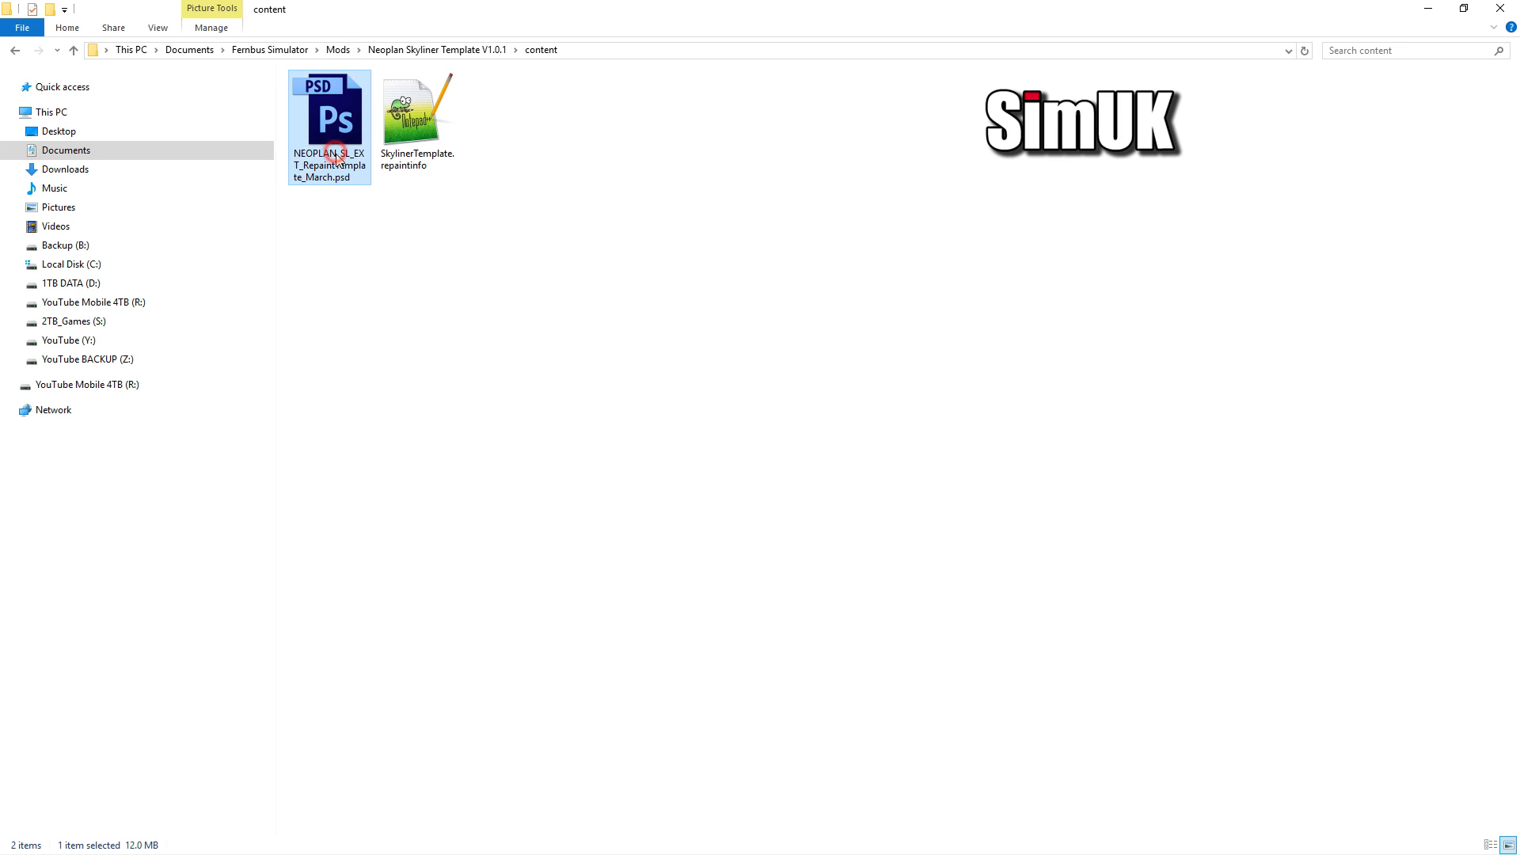
key(F2)
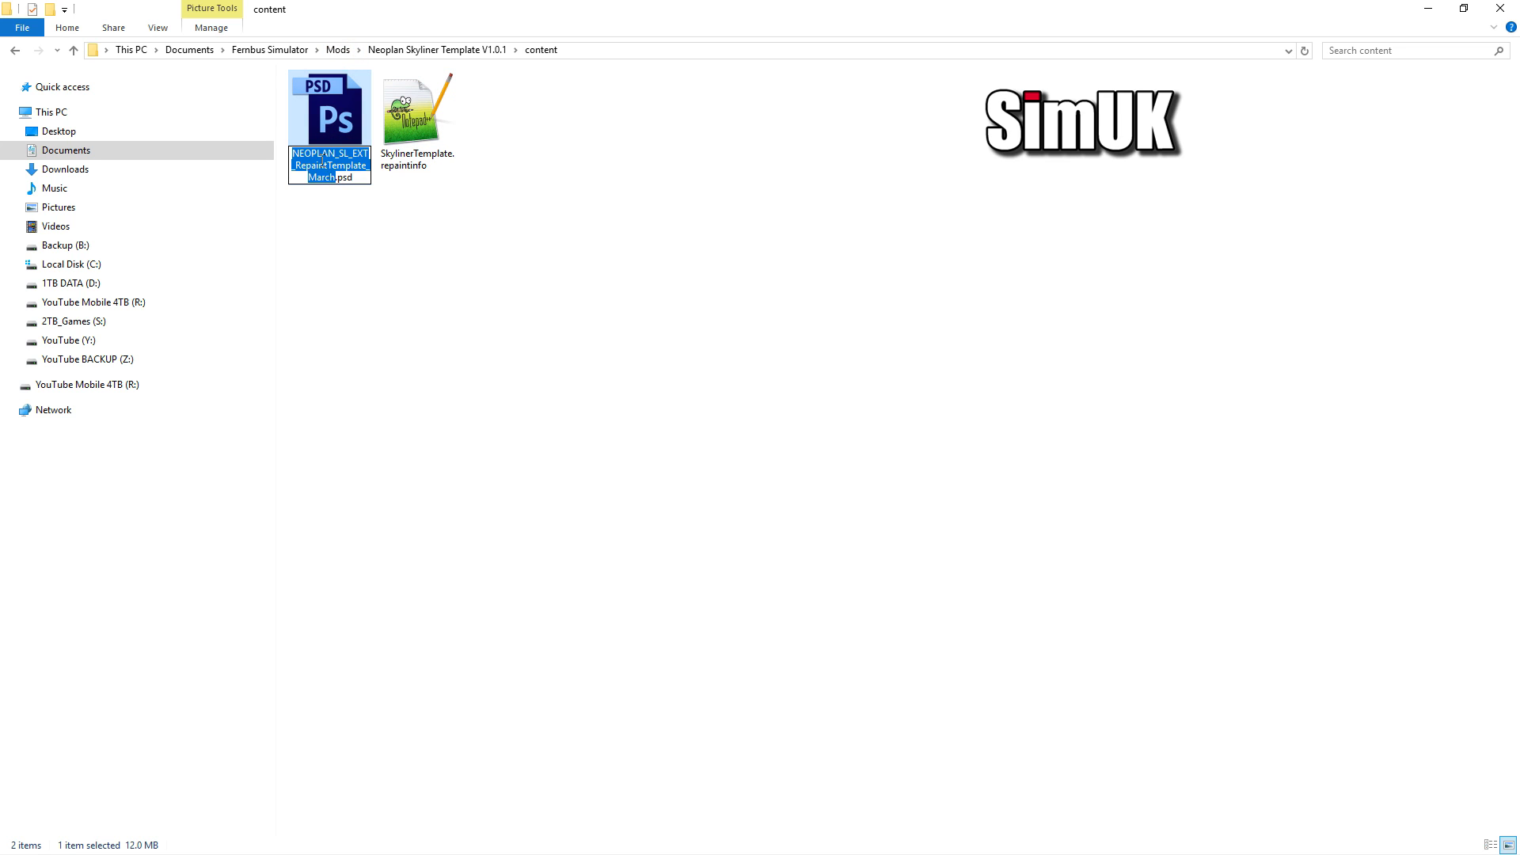
click(352, 244)
Step: Copy the name of the Neoplan Skyliner Template V1.0.1 folder in the Mods folder without renaming it
click(337, 50)
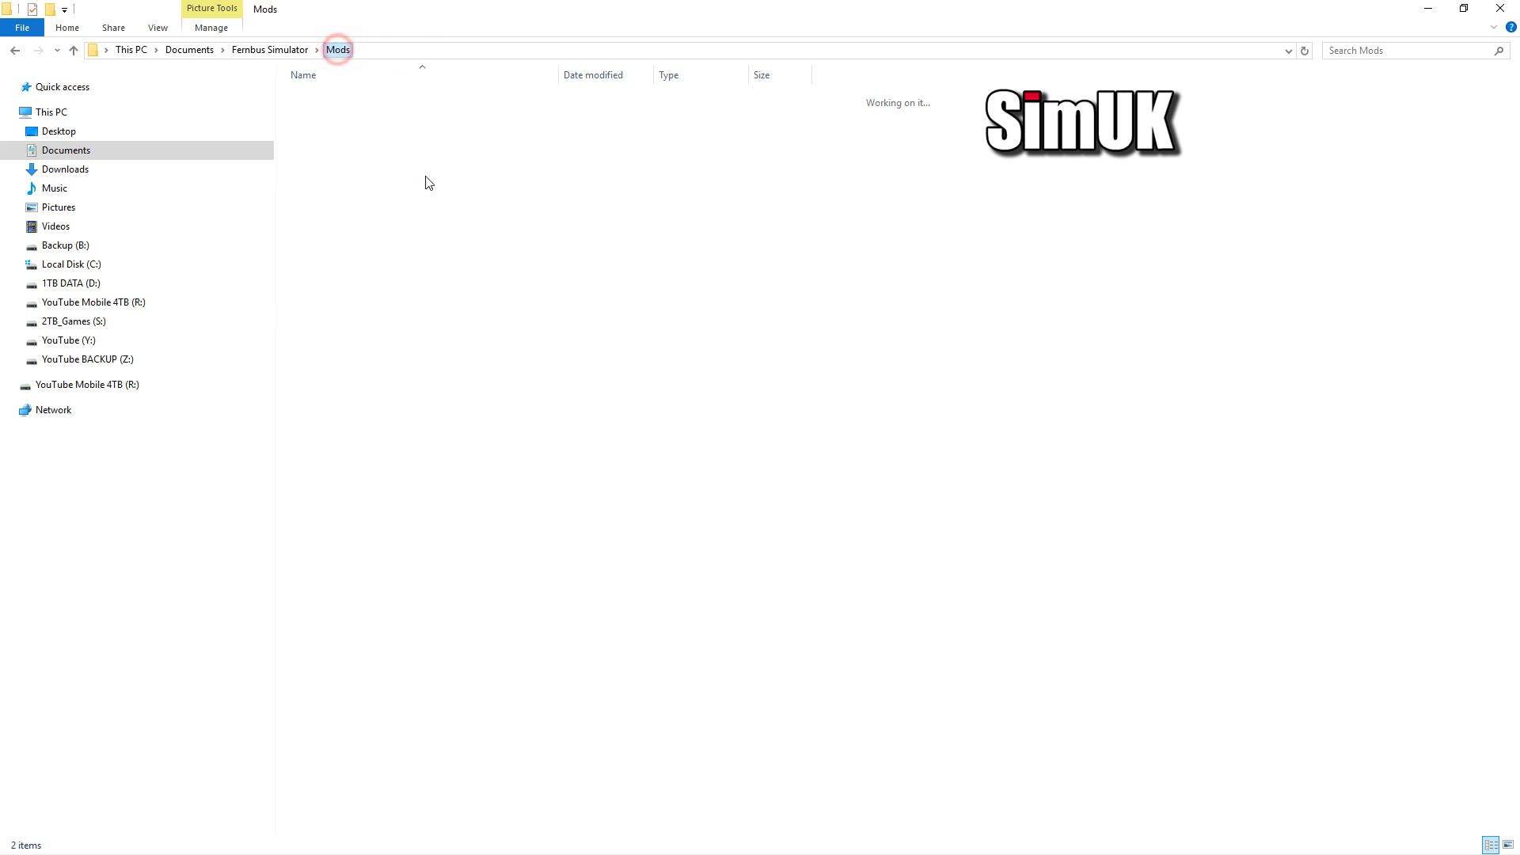
click(377, 316)
key(ctrl+c)
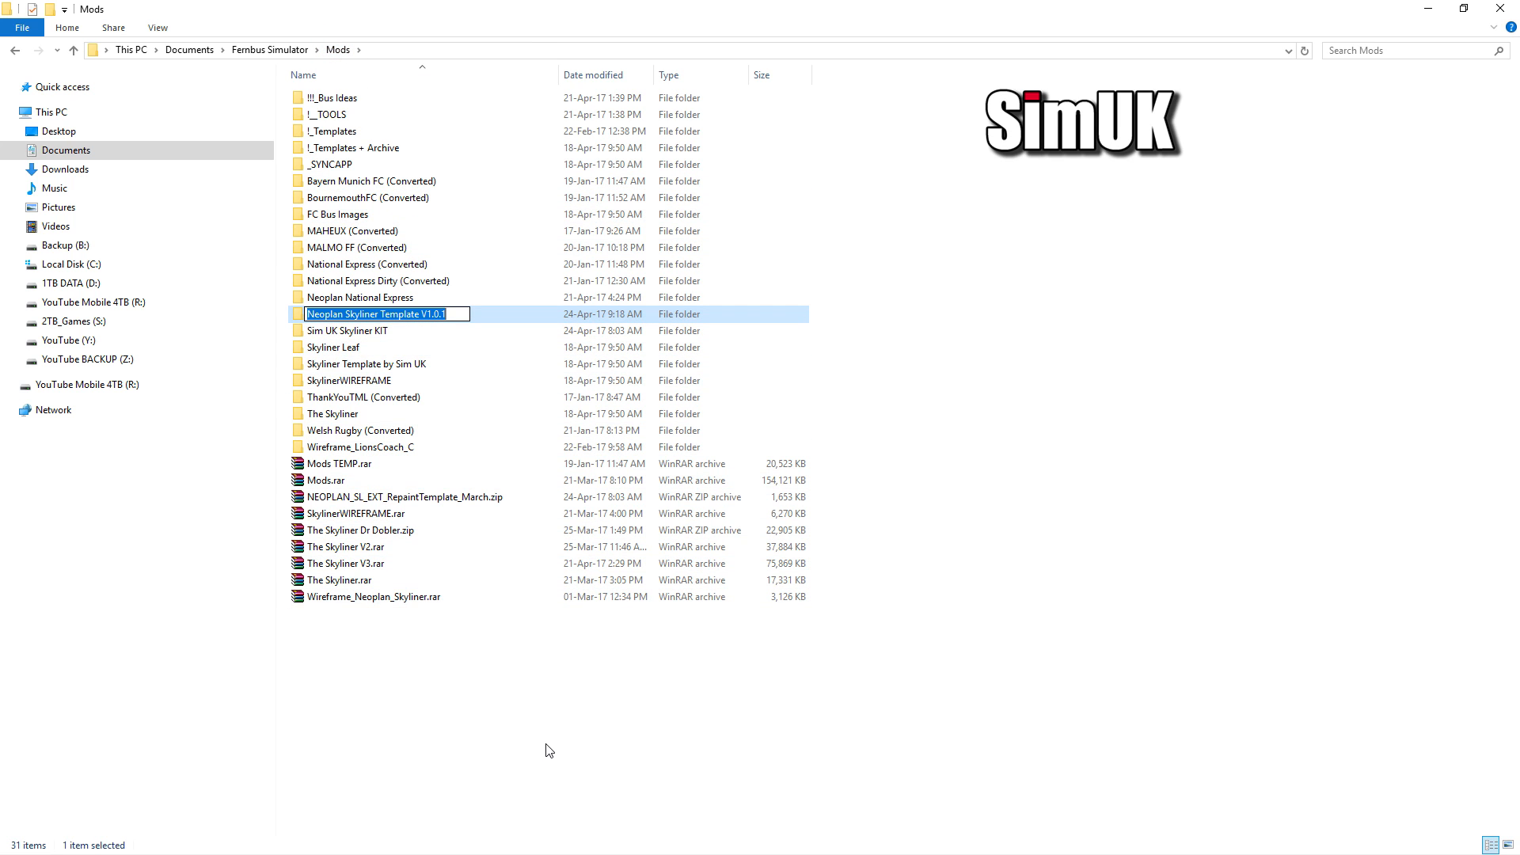
click(382, 345)
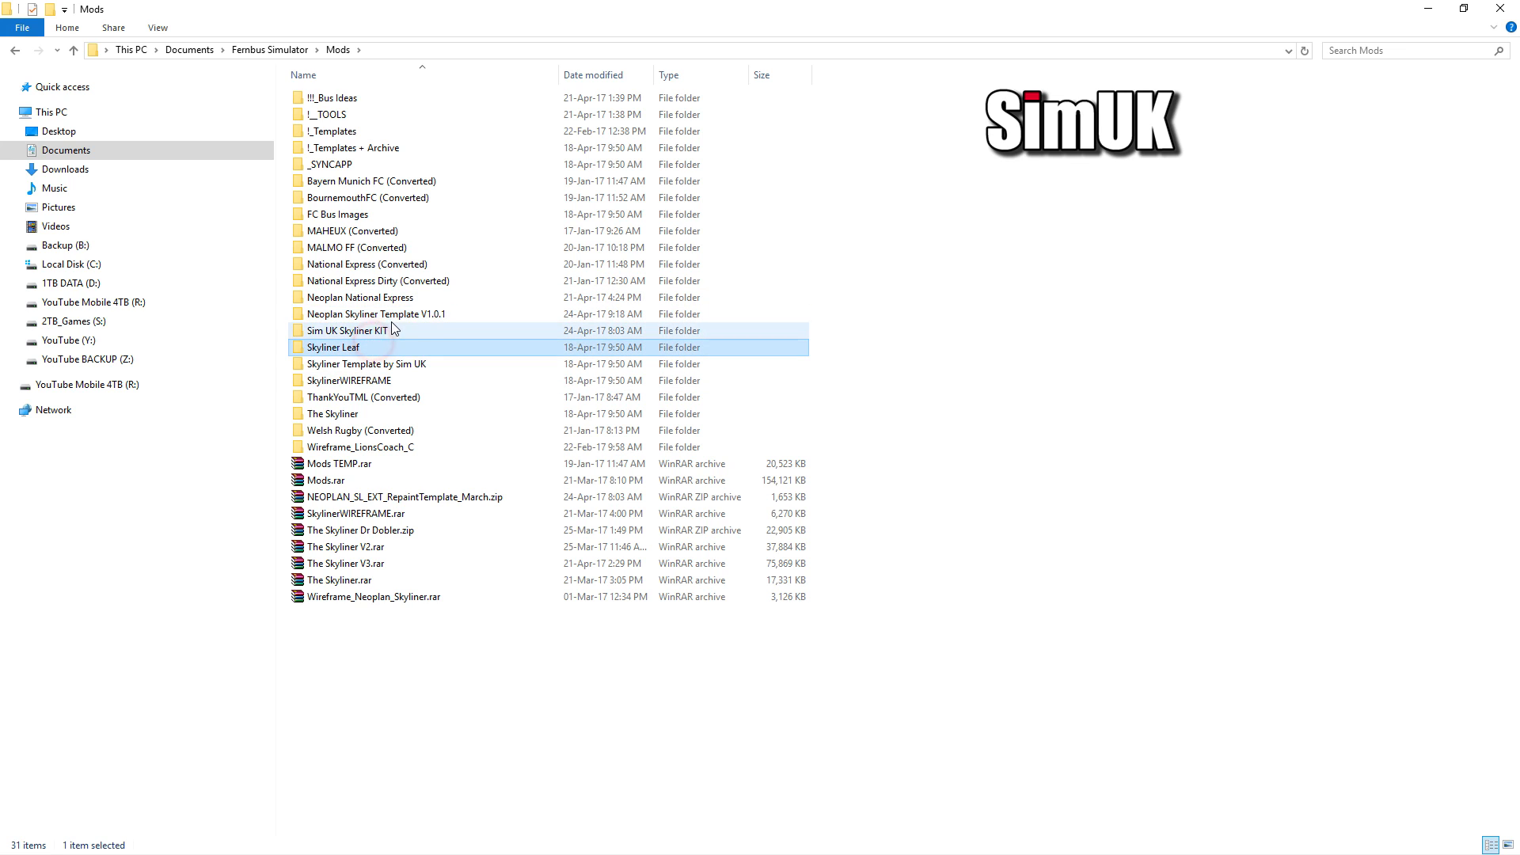
Step: Rename the PSD template in the mod's content folder as Neoplan Skyliner Template V1.0.1.psd
double_click(391, 315)
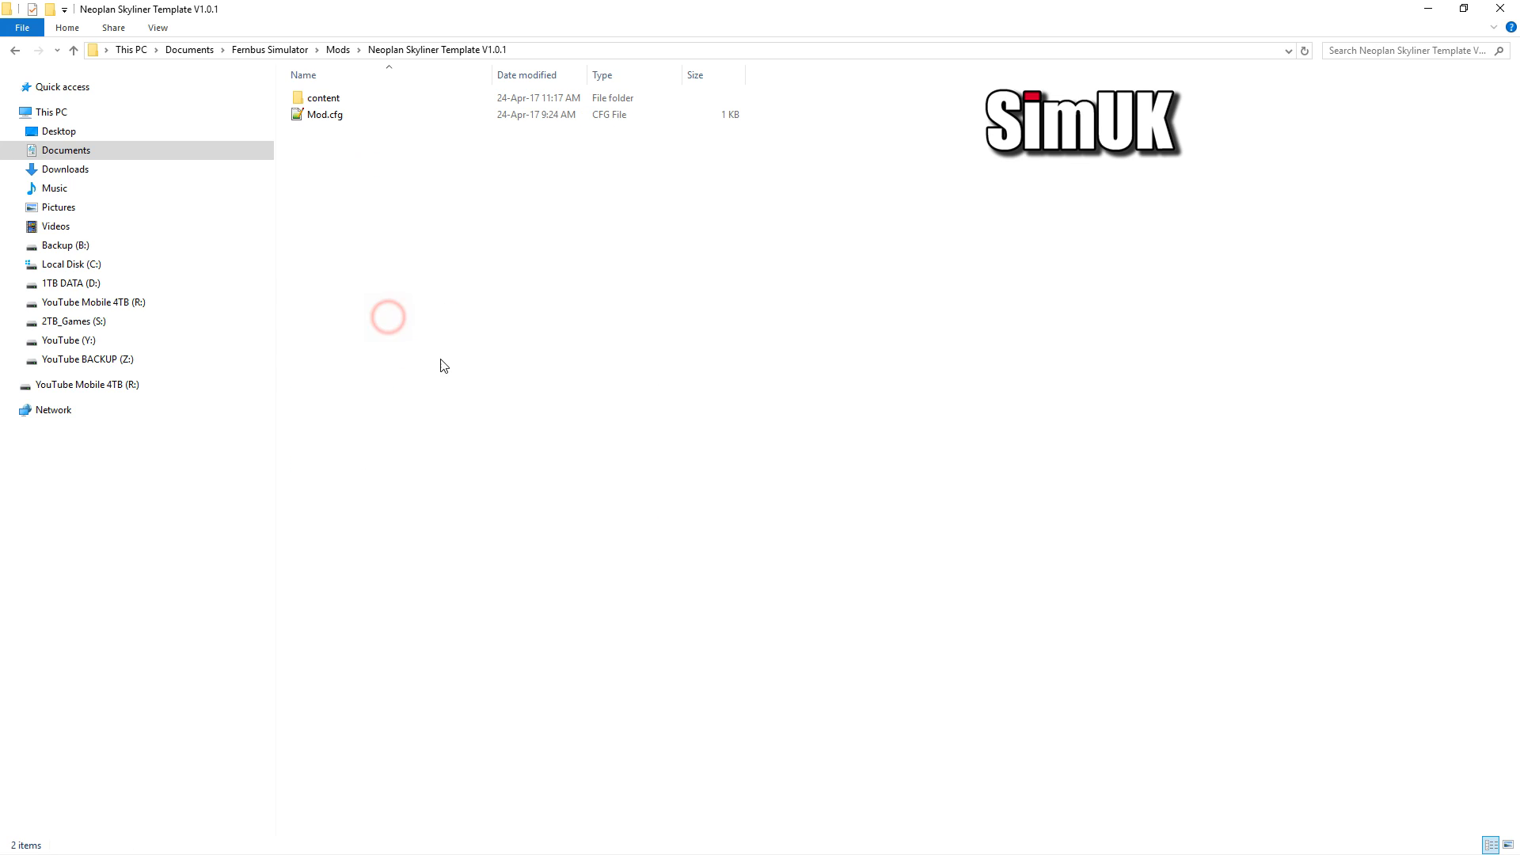
double_click(338, 98)
click(354, 116)
click(361, 156)
key(ctrl+v)
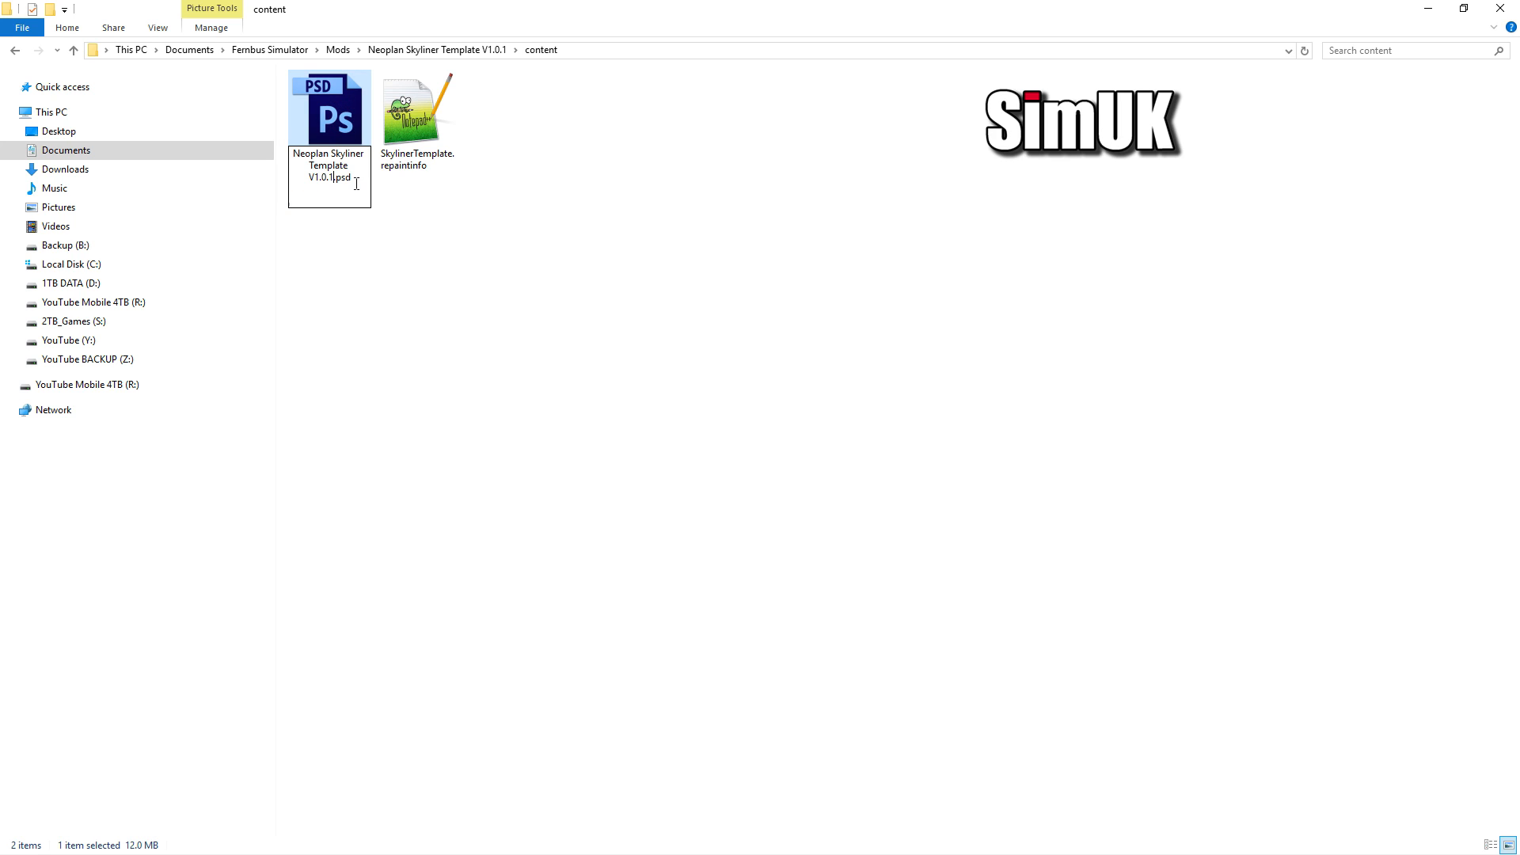
Step: Rename SkylinerTemplate.repaintinfo as Neoplan Skyliner Template V1.0.1.repaintinfo
click(419, 118)
key(F2)
key(ctrl+v)
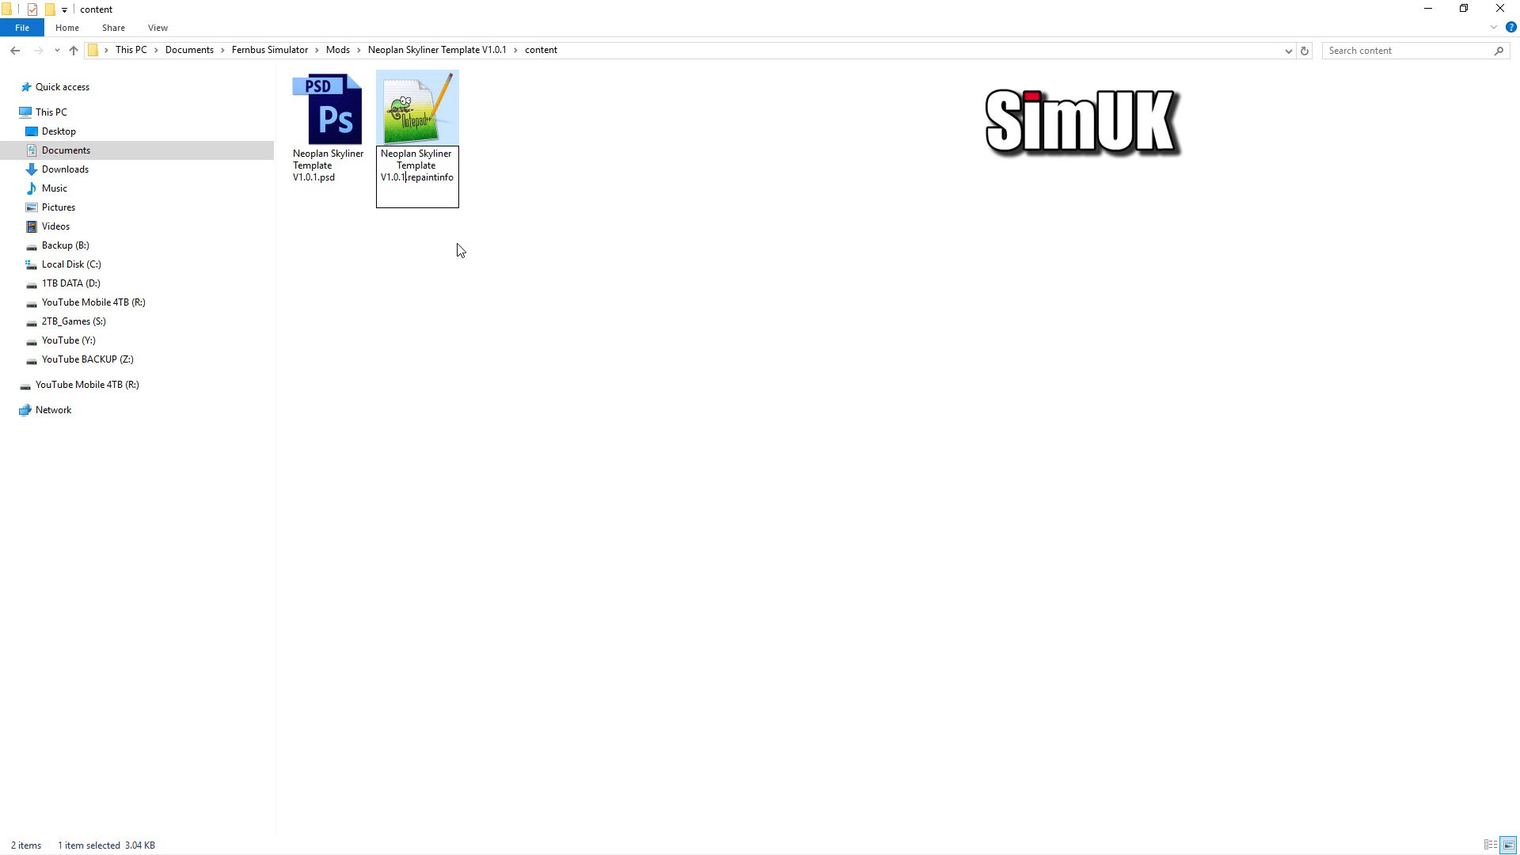
click(625, 219)
Step: Open the repaintinfo file in Notepad++ and replace every repaint.png with Neoplan Skyliner Template V1.0.1.png
double_click(454, 129)
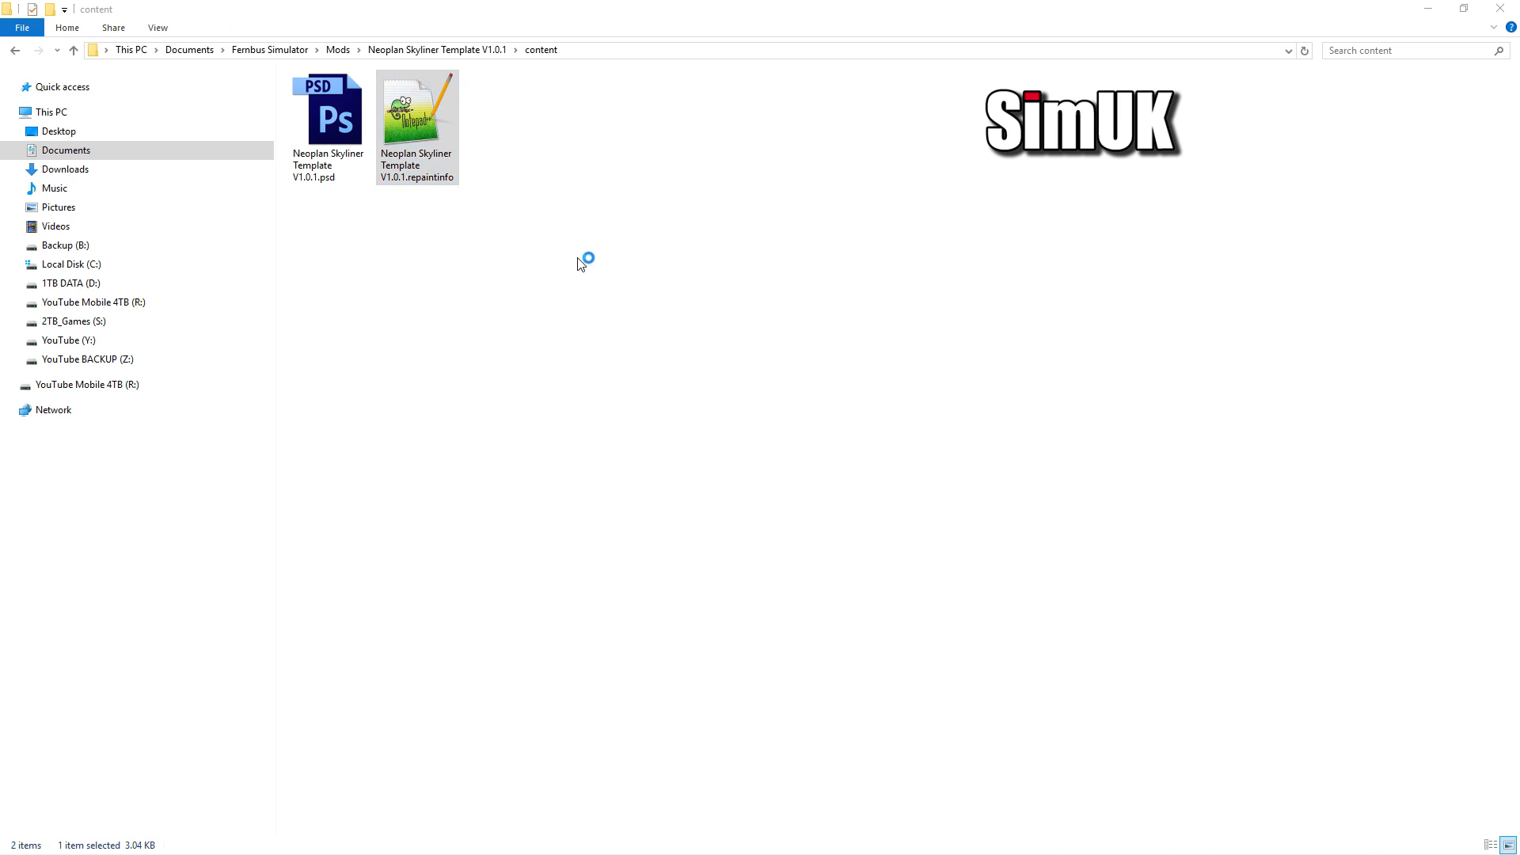
drag(314, 197, 244, 201)
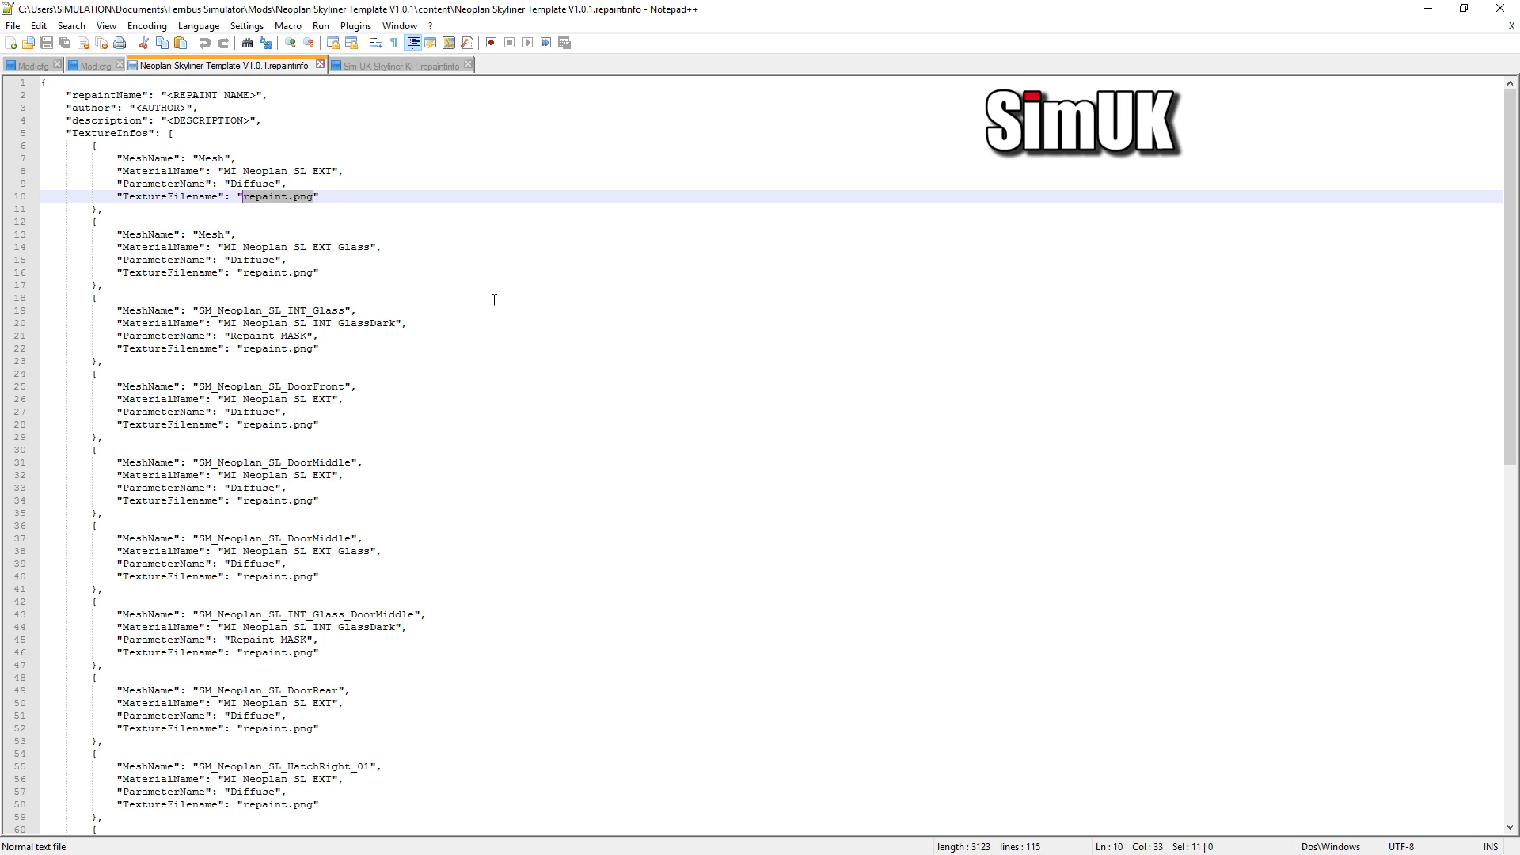
key(ctrl+h)
key(Tab)
key(End)
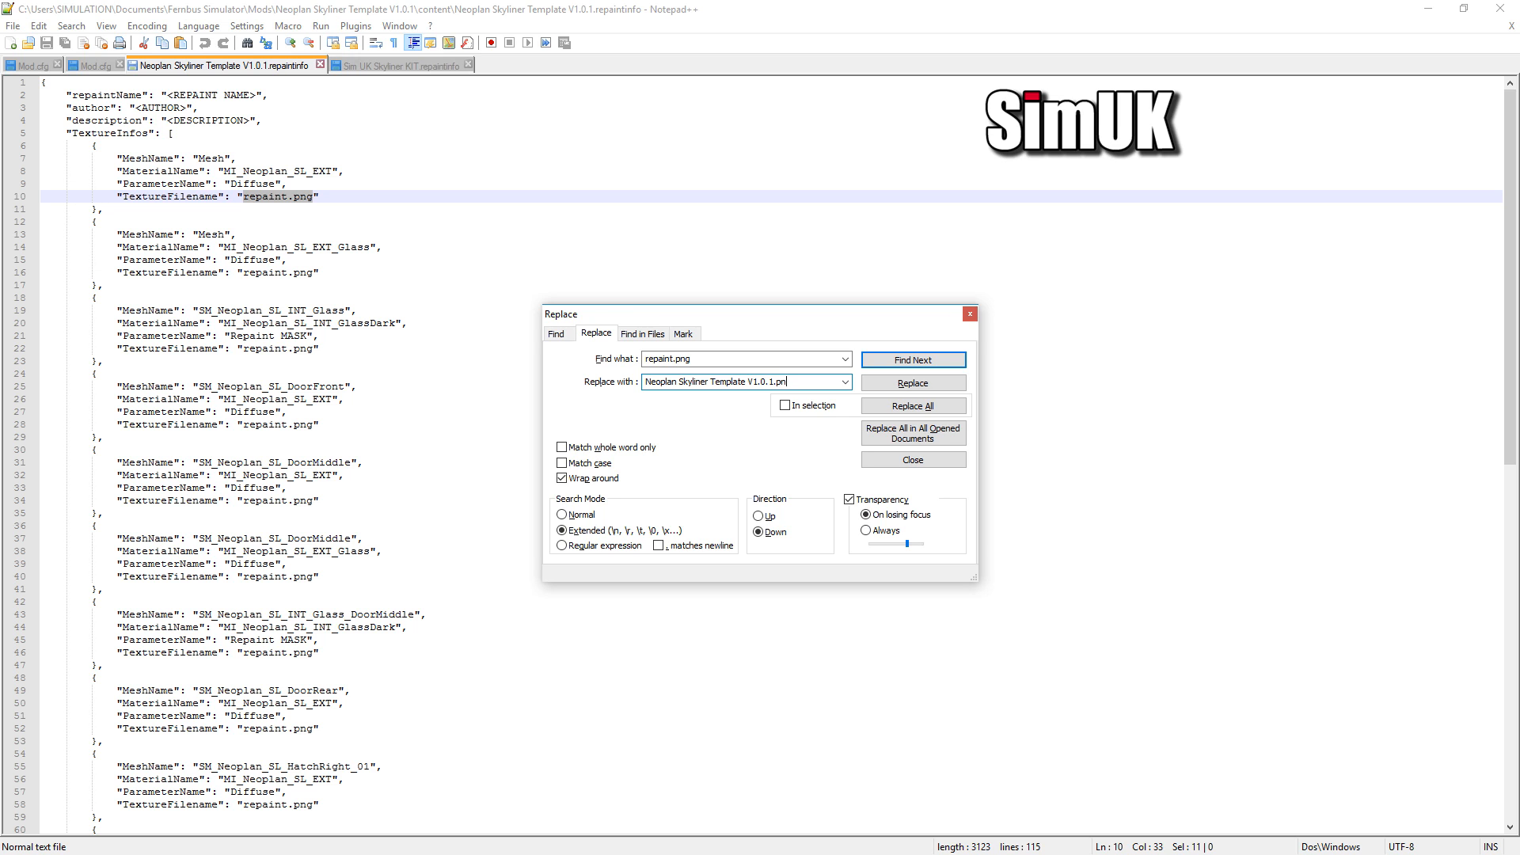
click(913, 406)
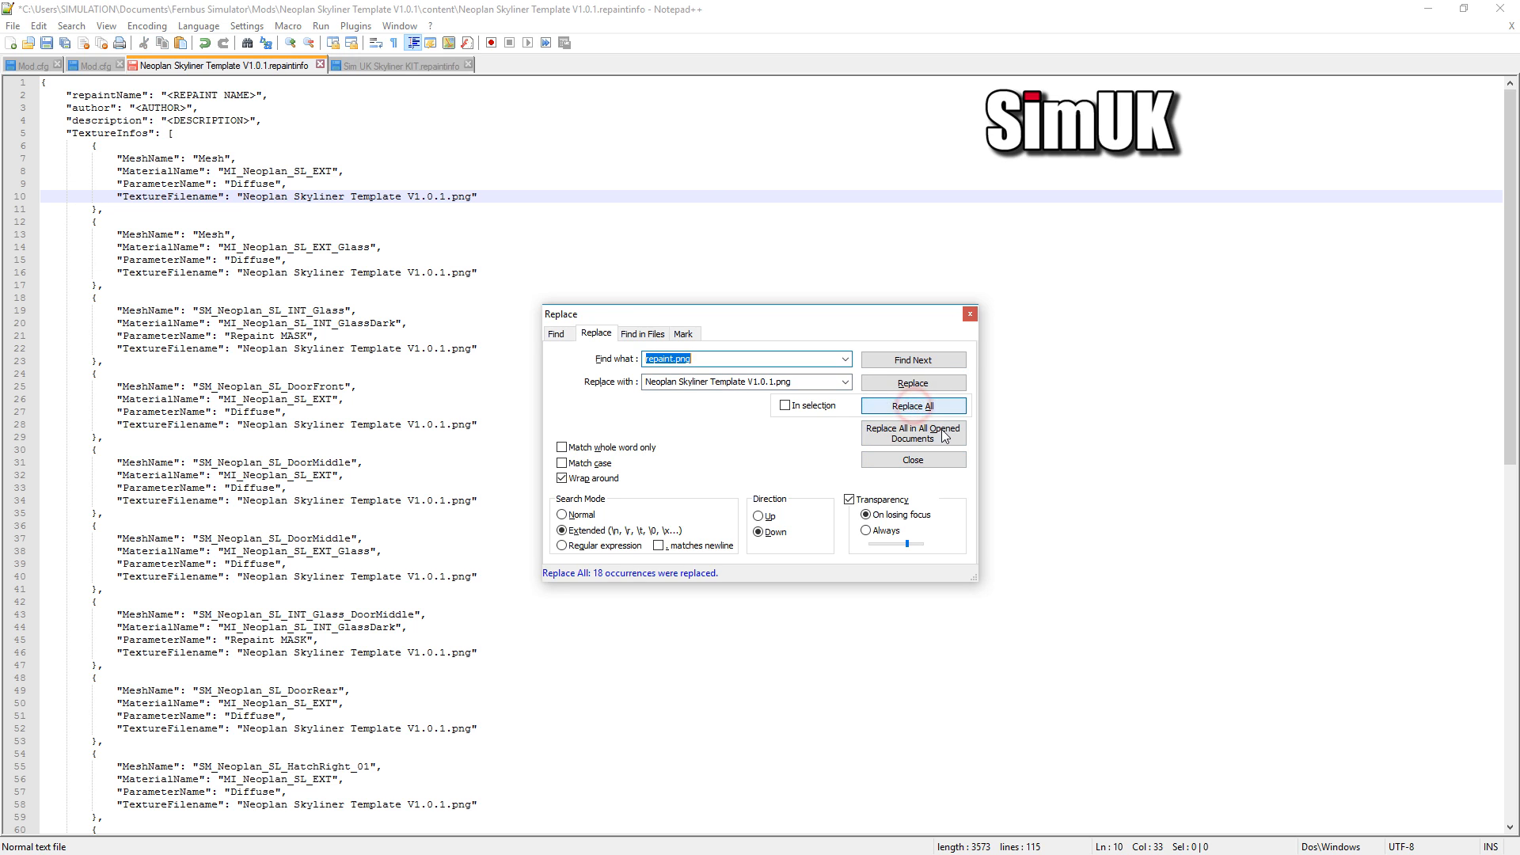
click(969, 314)
Step: Copy the texture filename Neoplan Skyliner Template V1.0.1.png from line 10 of the repaintinfo file
click(651, 208)
drag(473, 197, 246, 195)
key(ctrl+c)
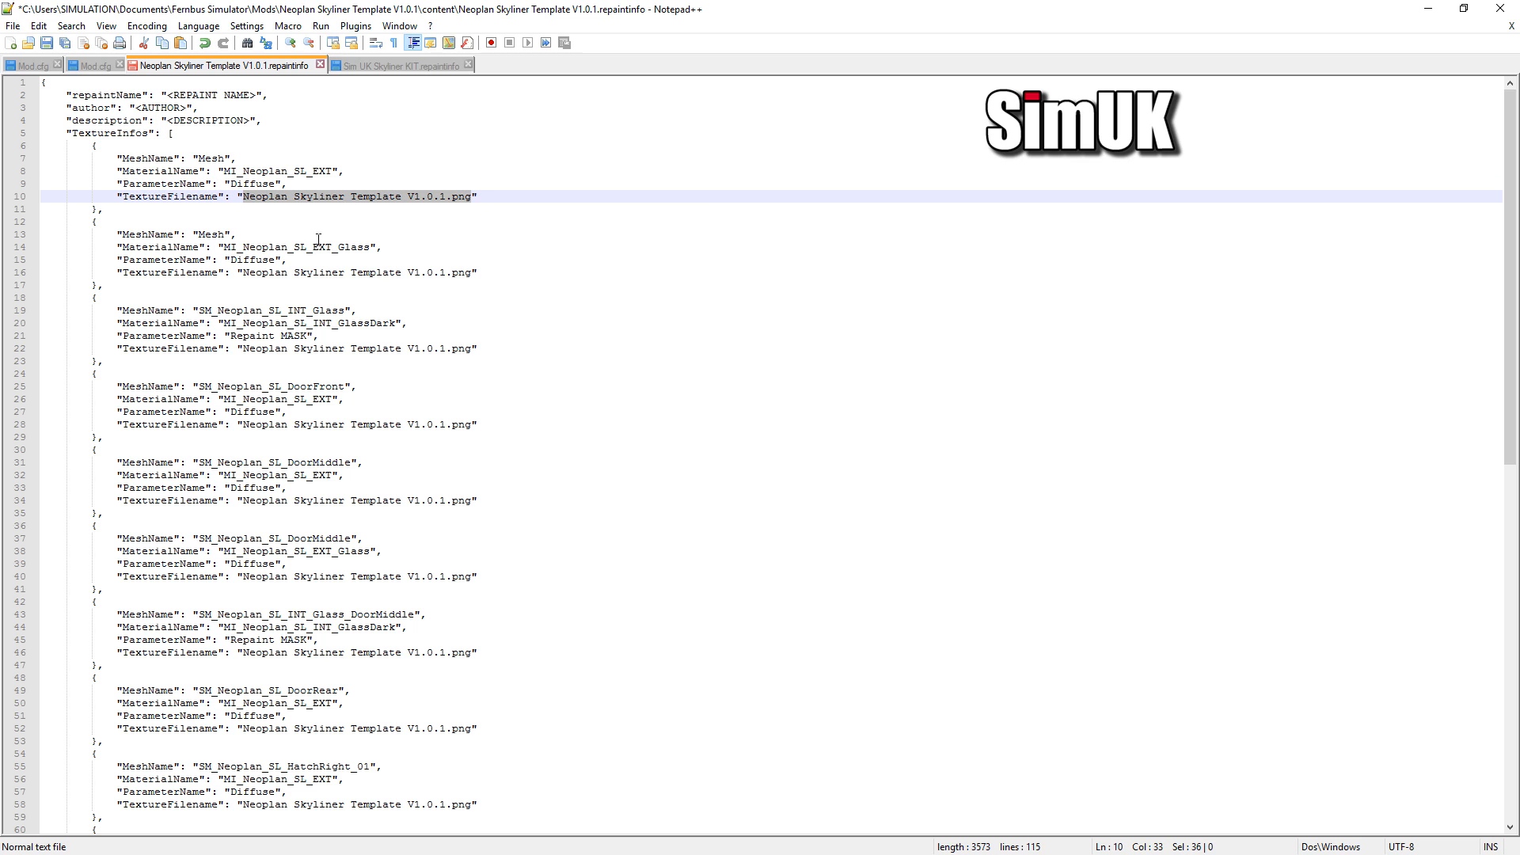
click(462, 221)
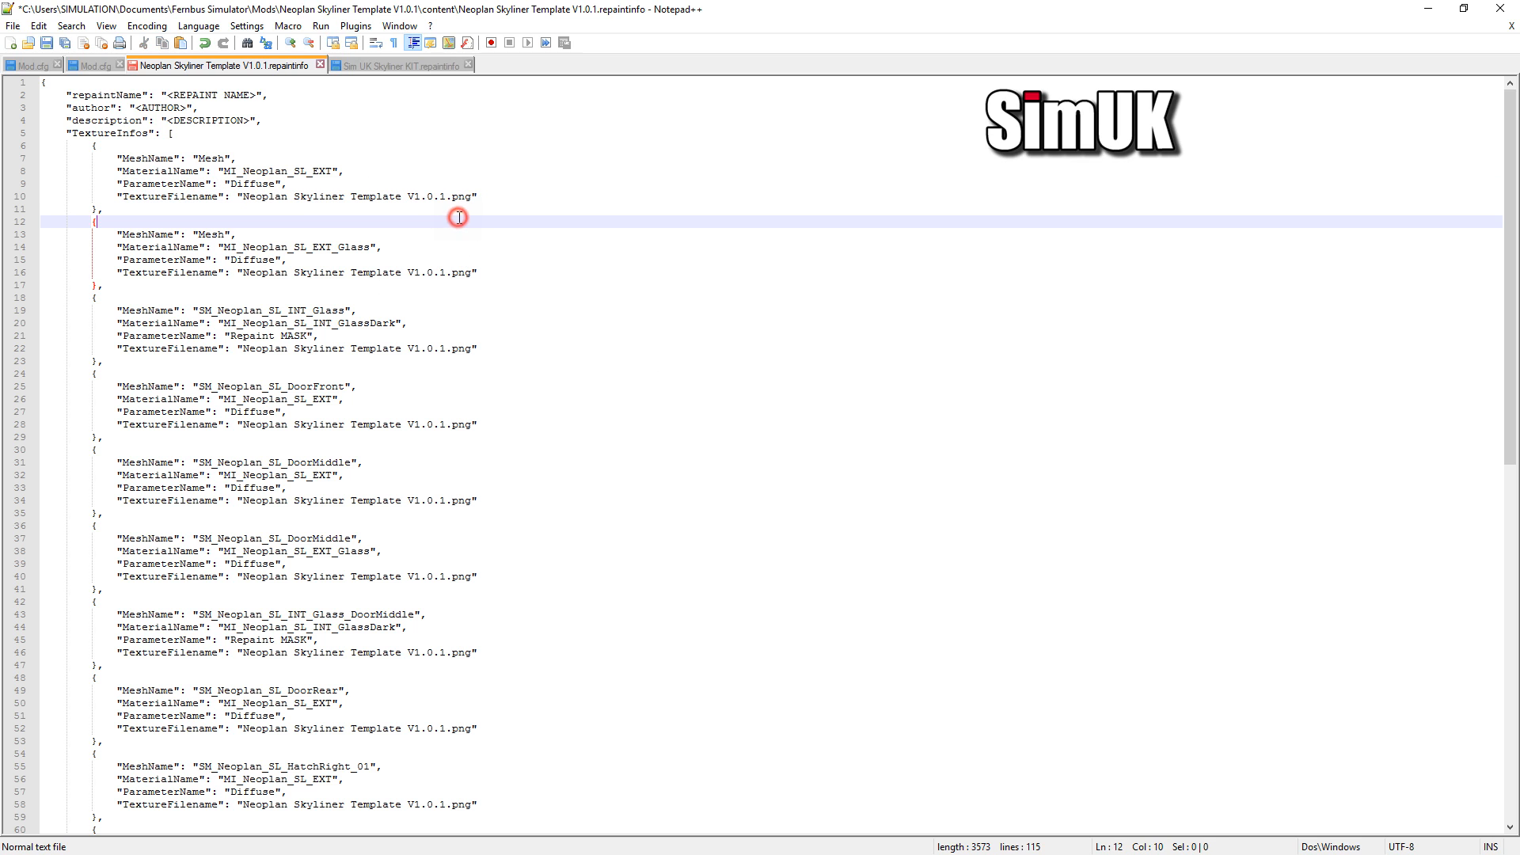
Step: Set the repaint name and description to Neoplan Skyliner Template V1.0.1 and the author to TML, and save the repaintinfo file
drag(257, 94, 168, 94)
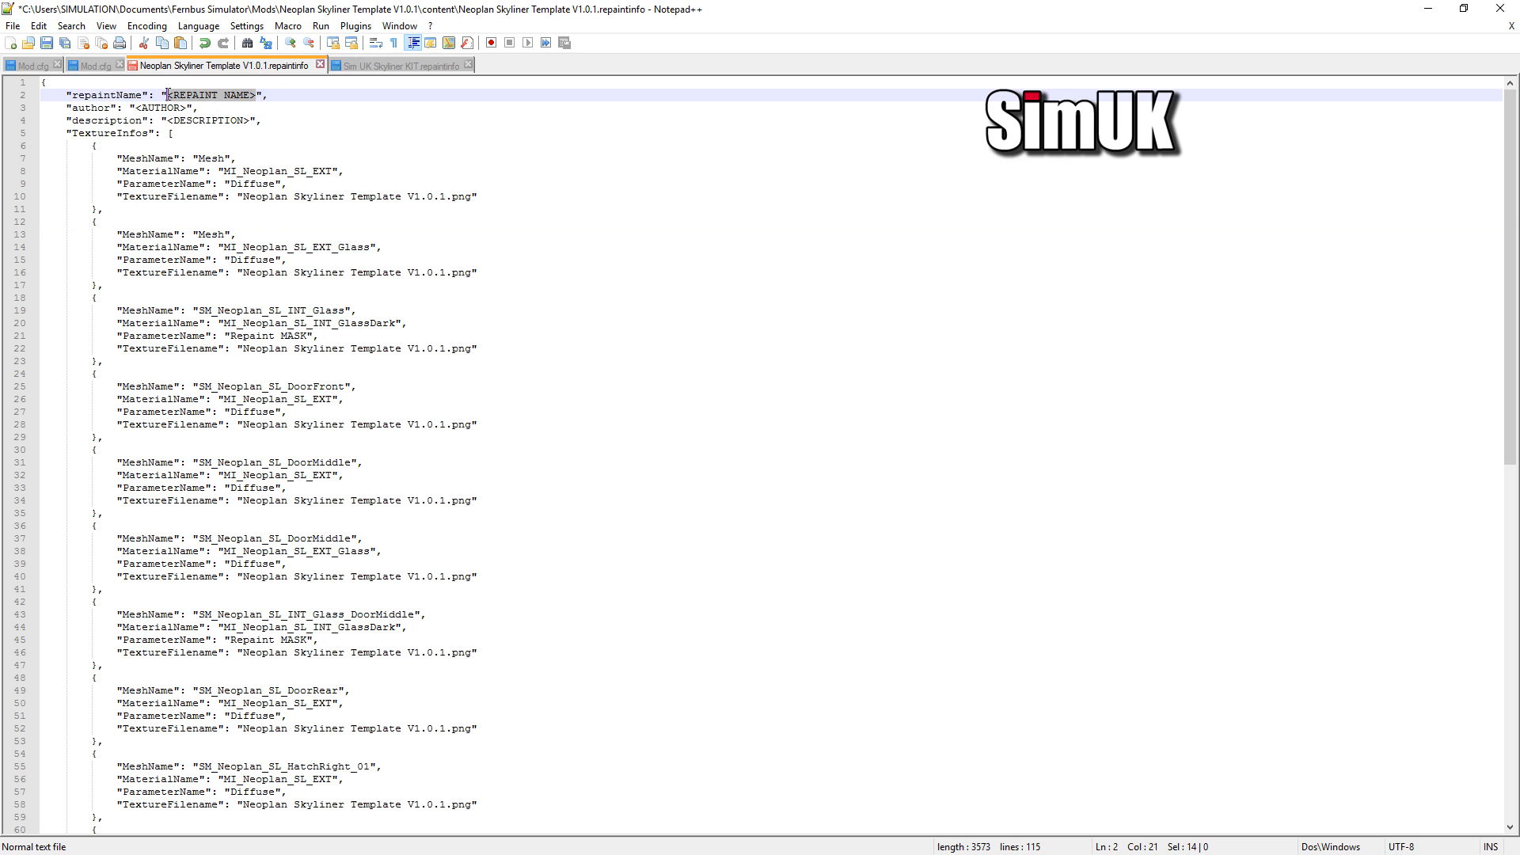
key(ctrl+v)
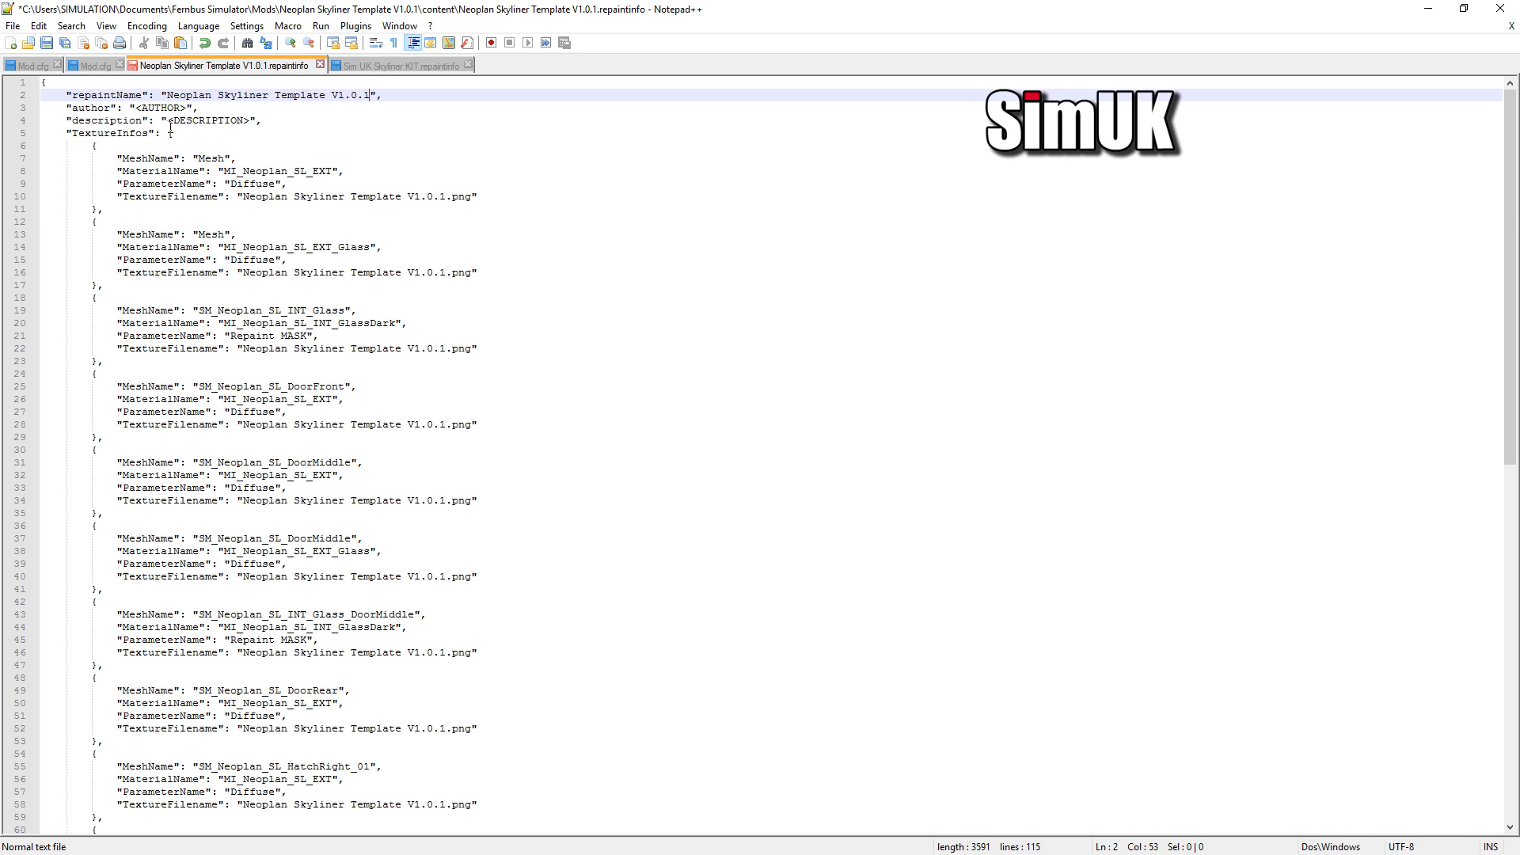
drag(188, 108, 134, 107)
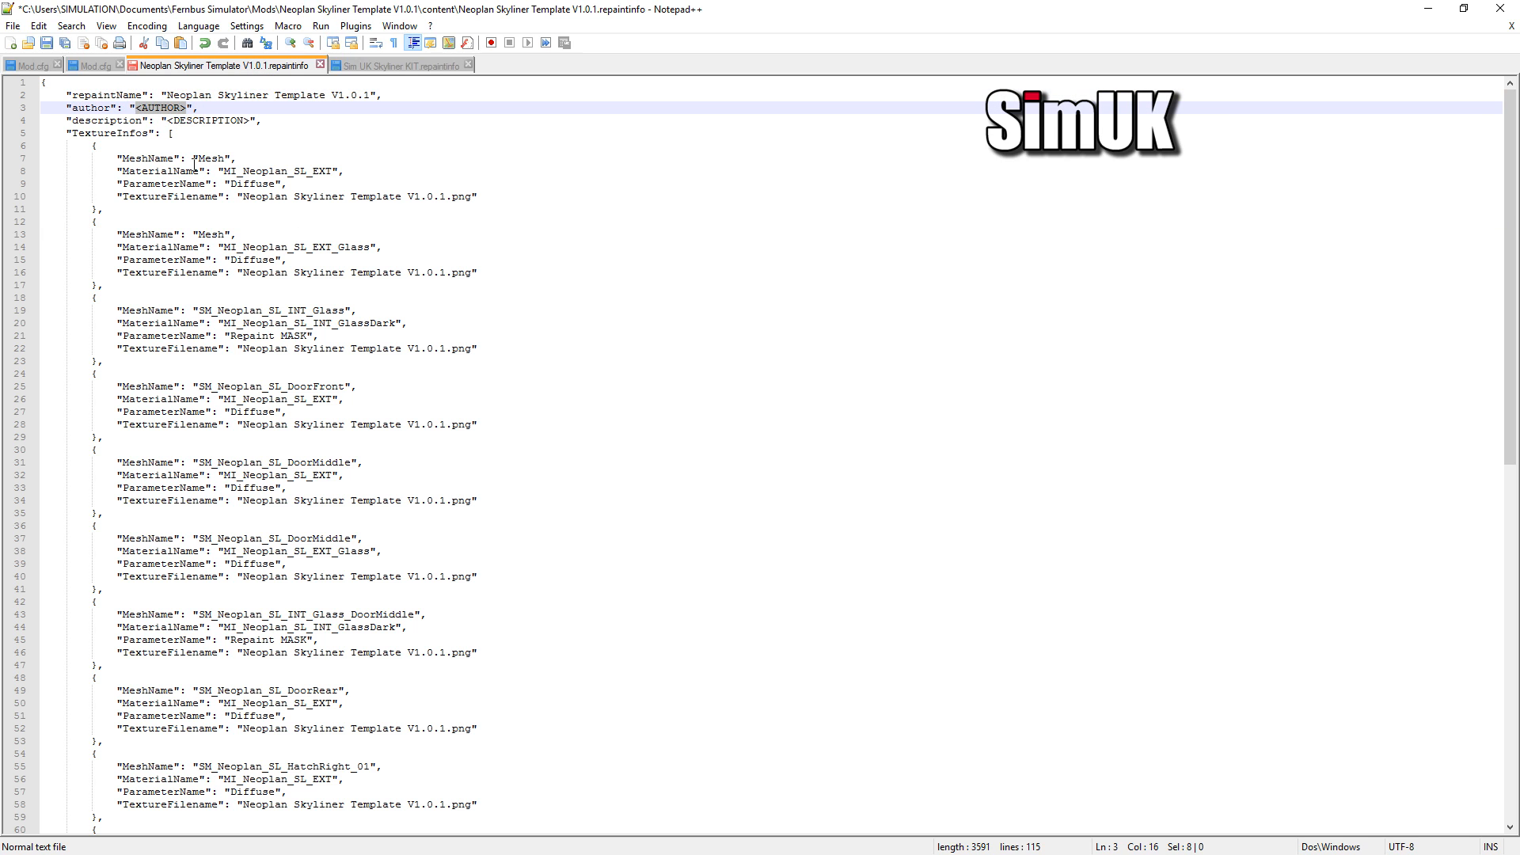
text(TML)
drag(252, 120, 173, 115)
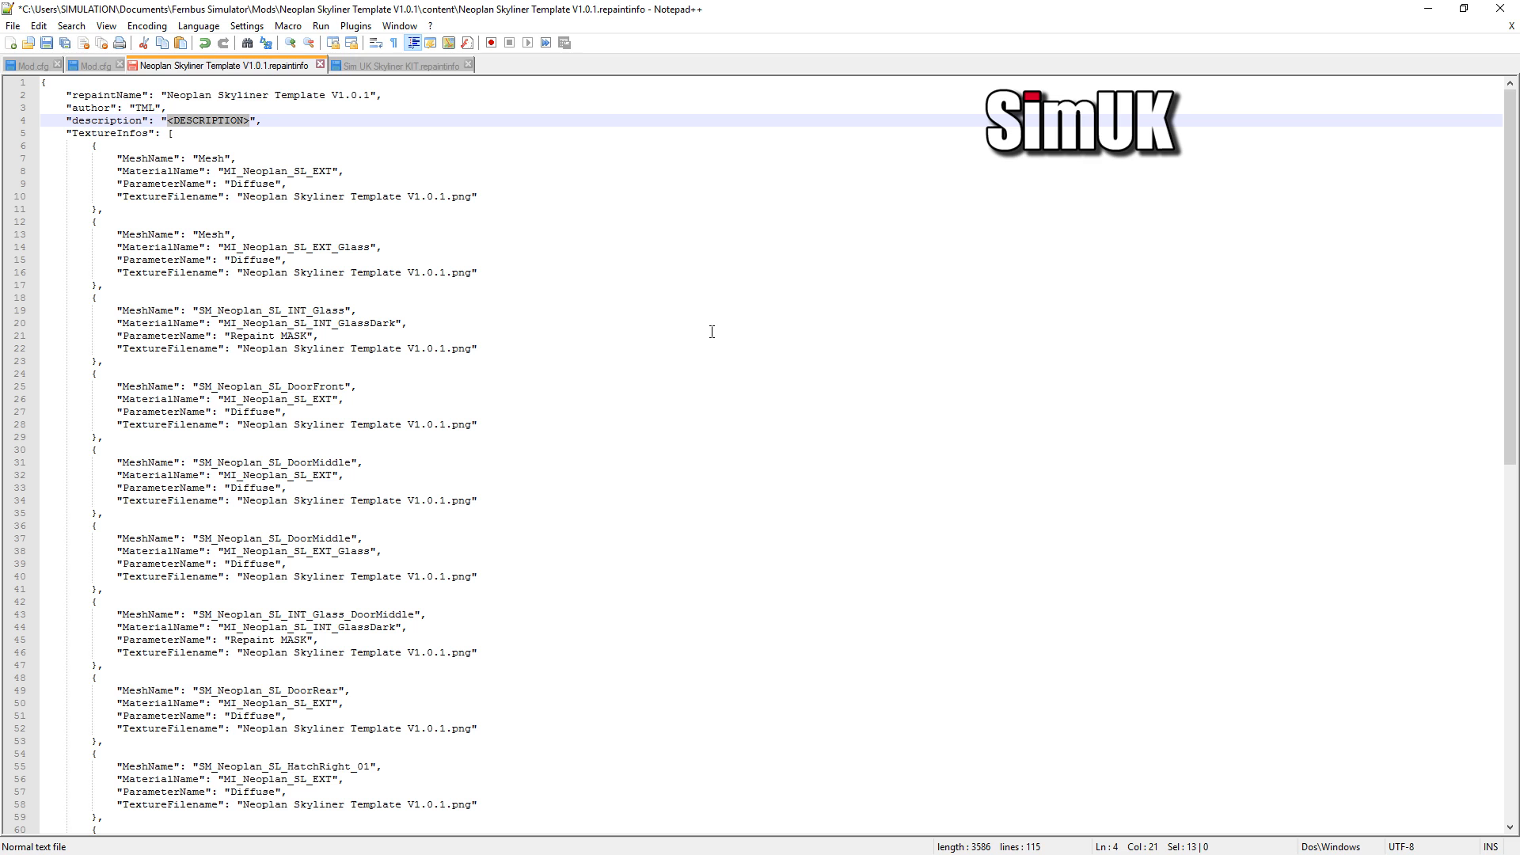
key(ctrl+v)
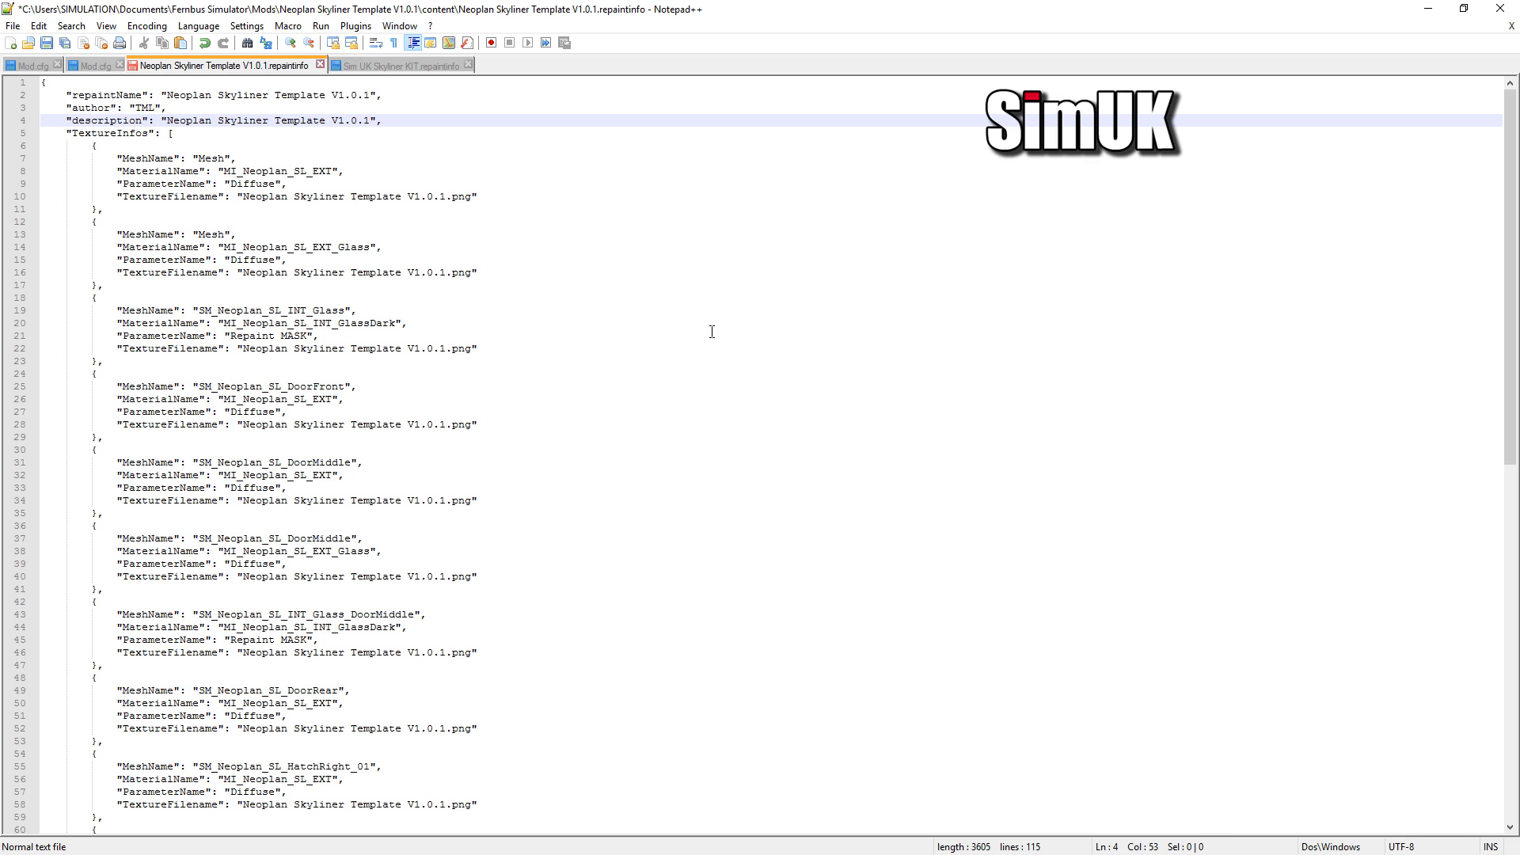
click(643, 310)
key(ctrl+s)
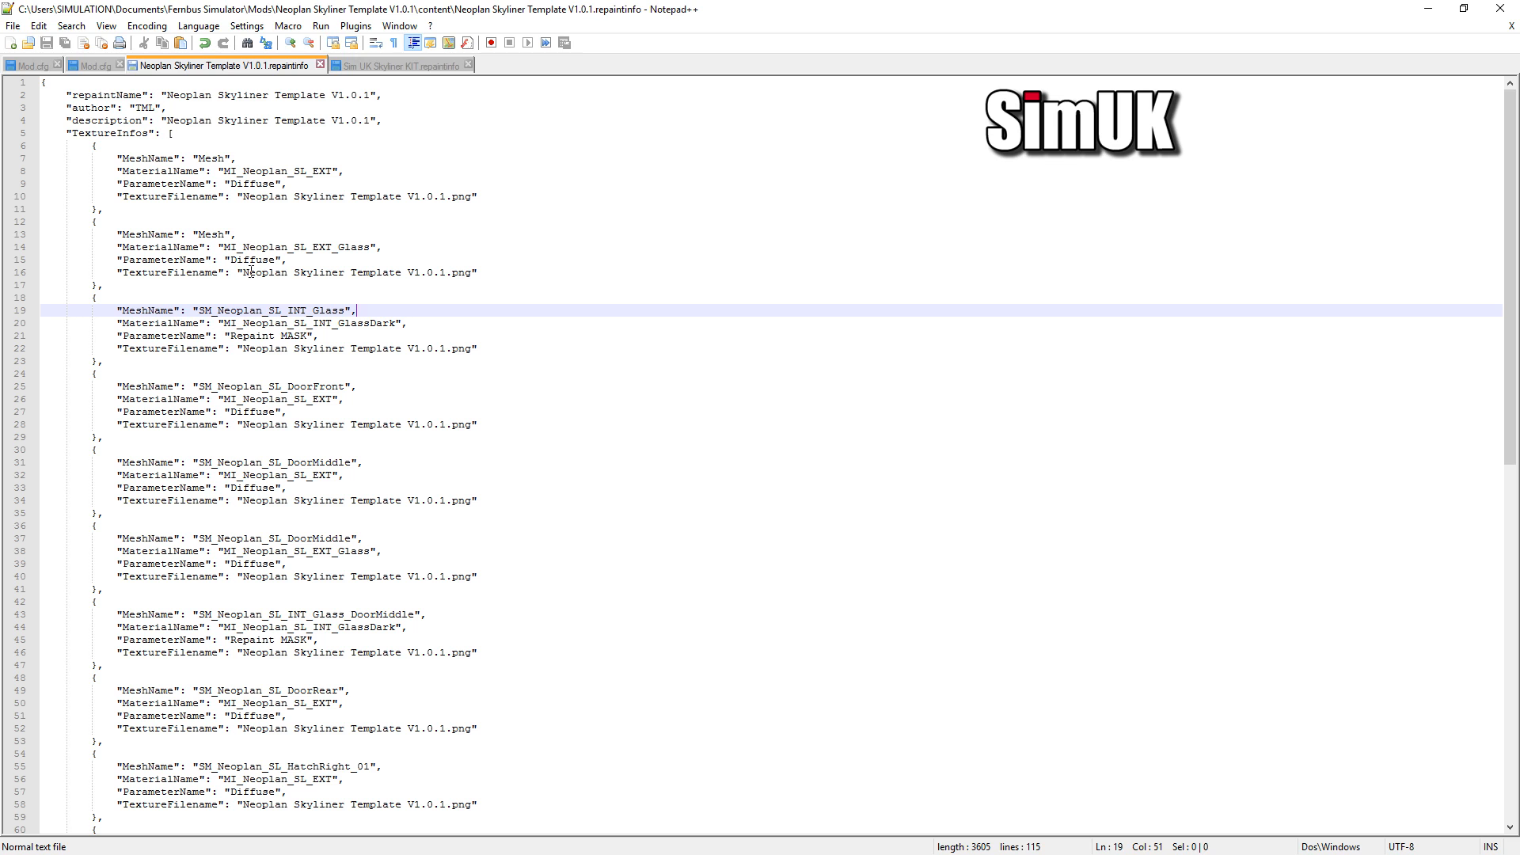
Step: Close Notepad++ and open Neoplan Skyliner Template V1.0.1.psd from the content folder in Photoshop
drag(245, 271, 420, 271)
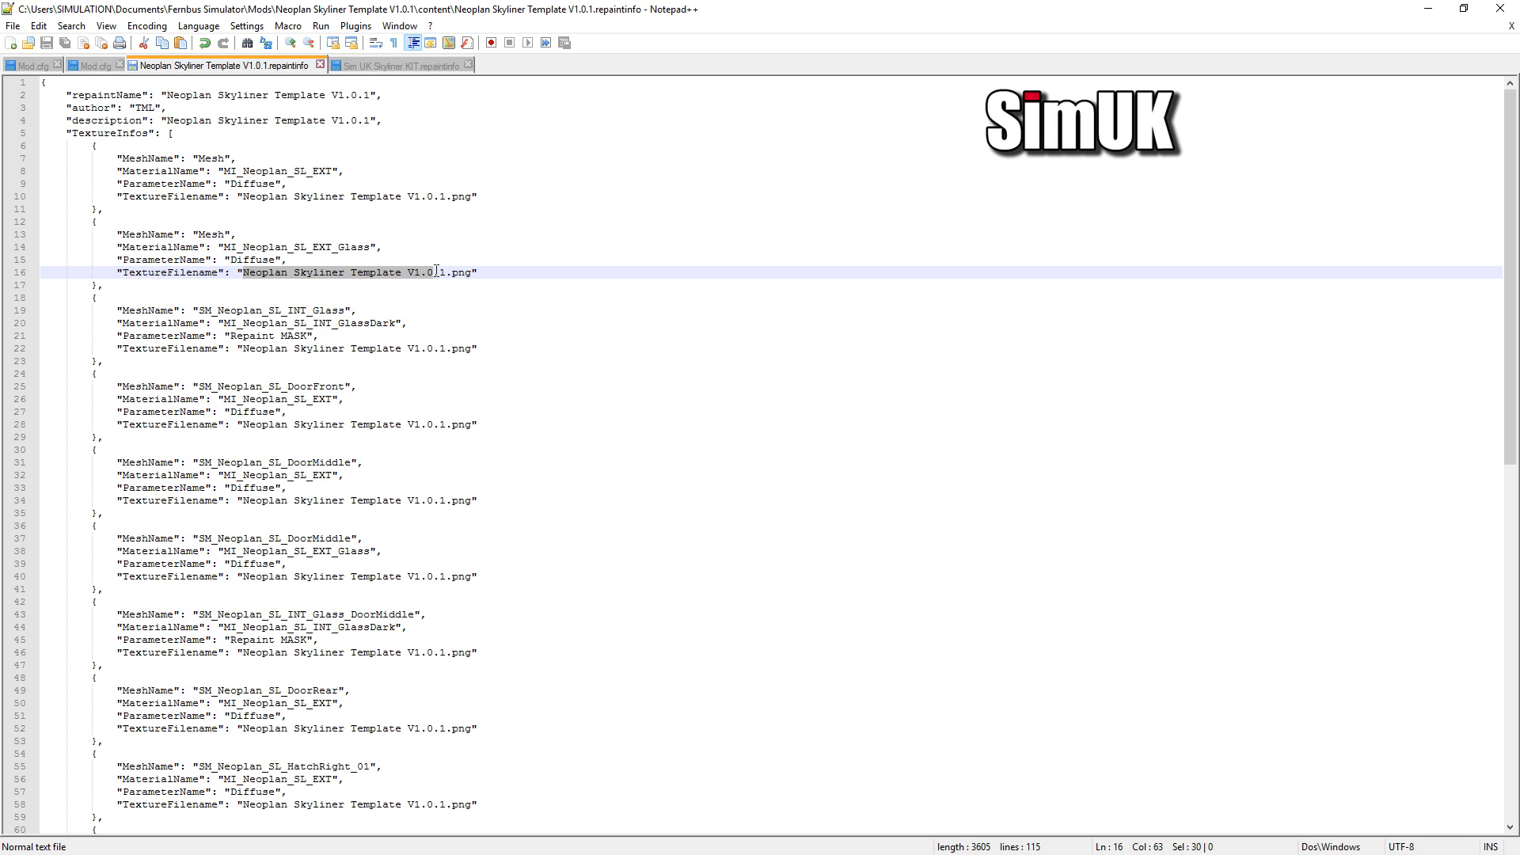
drag(454, 272, 472, 272)
click(1500, 9)
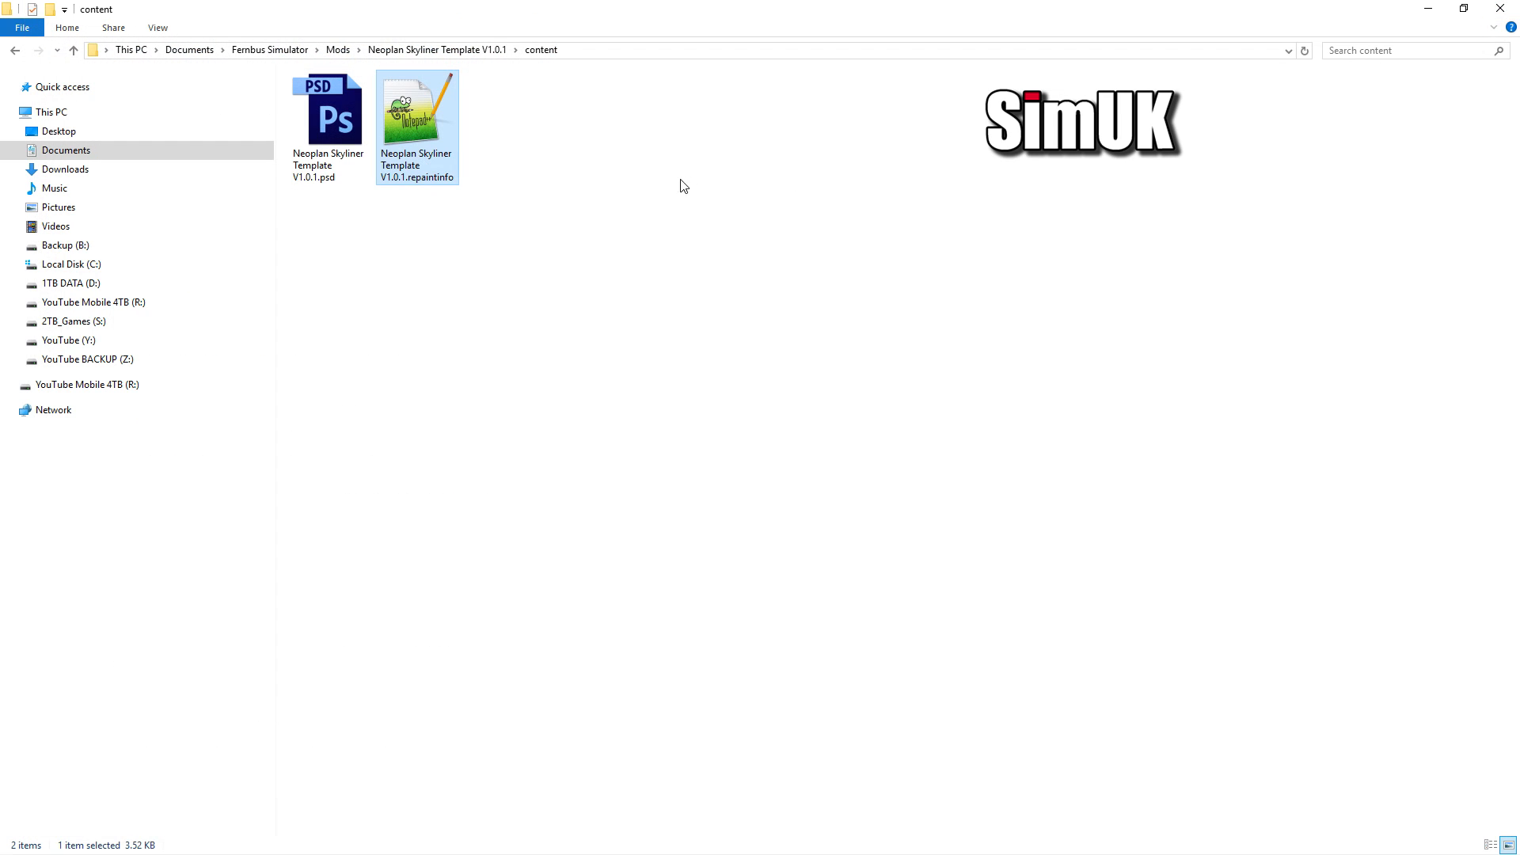
click(429, 230)
click(335, 126)
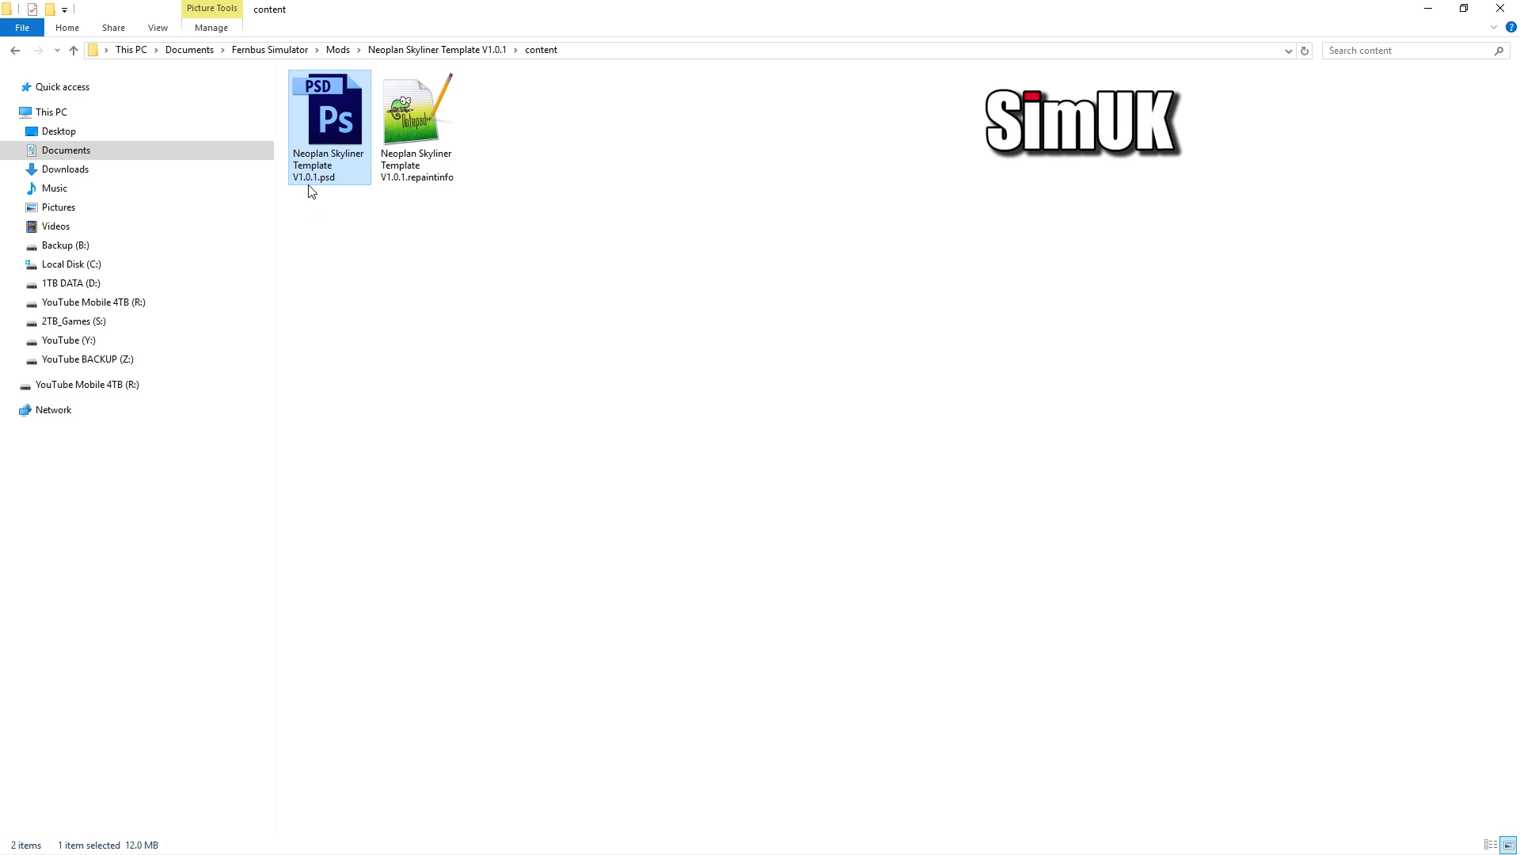
double_click(332, 125)
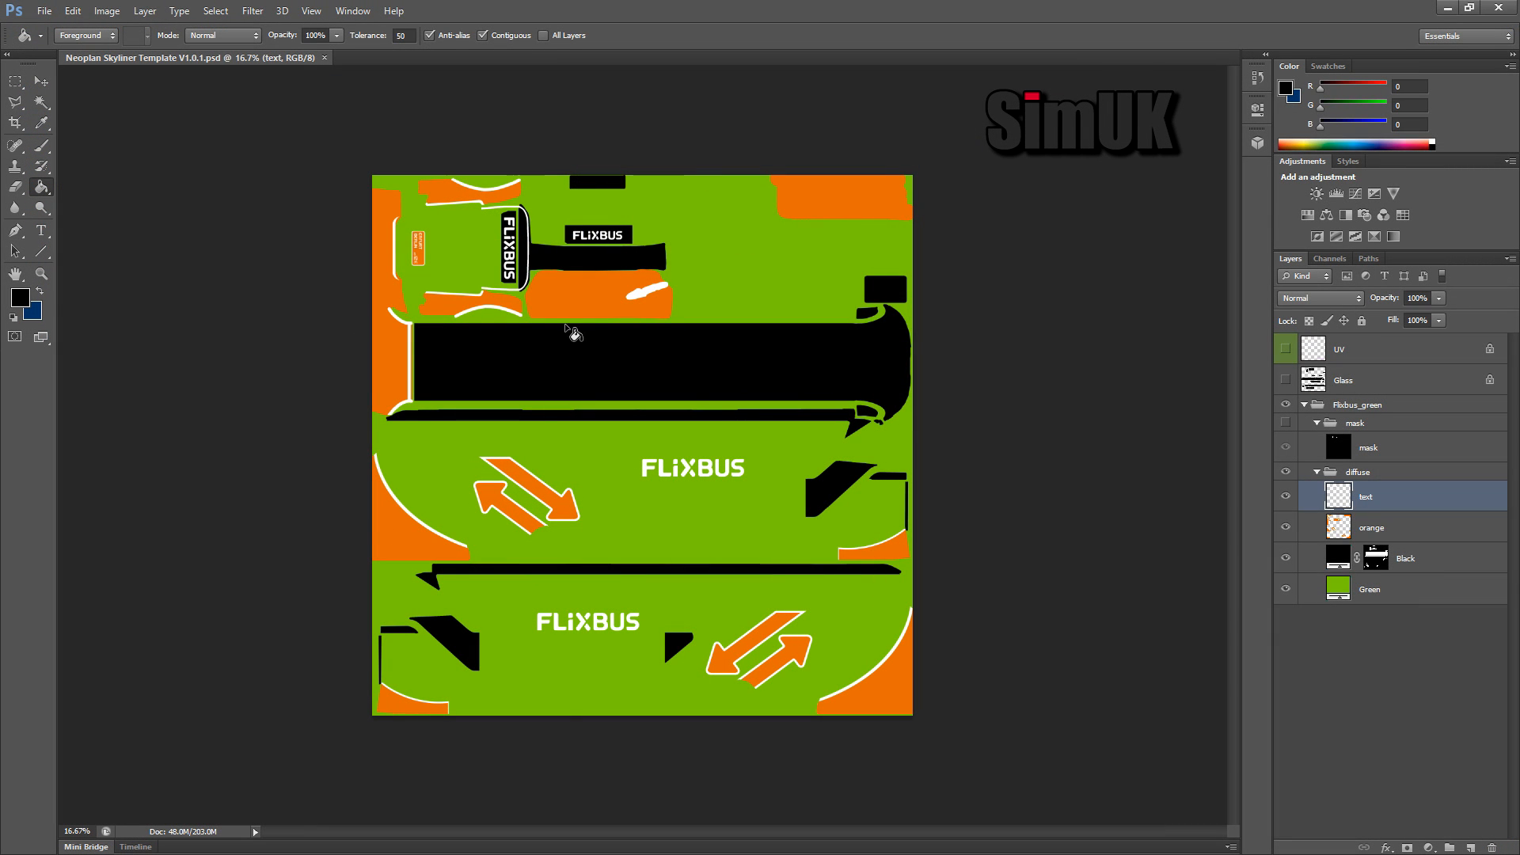
Step: Save the template image in PNG format under the same name in the content folder and minimize Photoshop
click(44, 11)
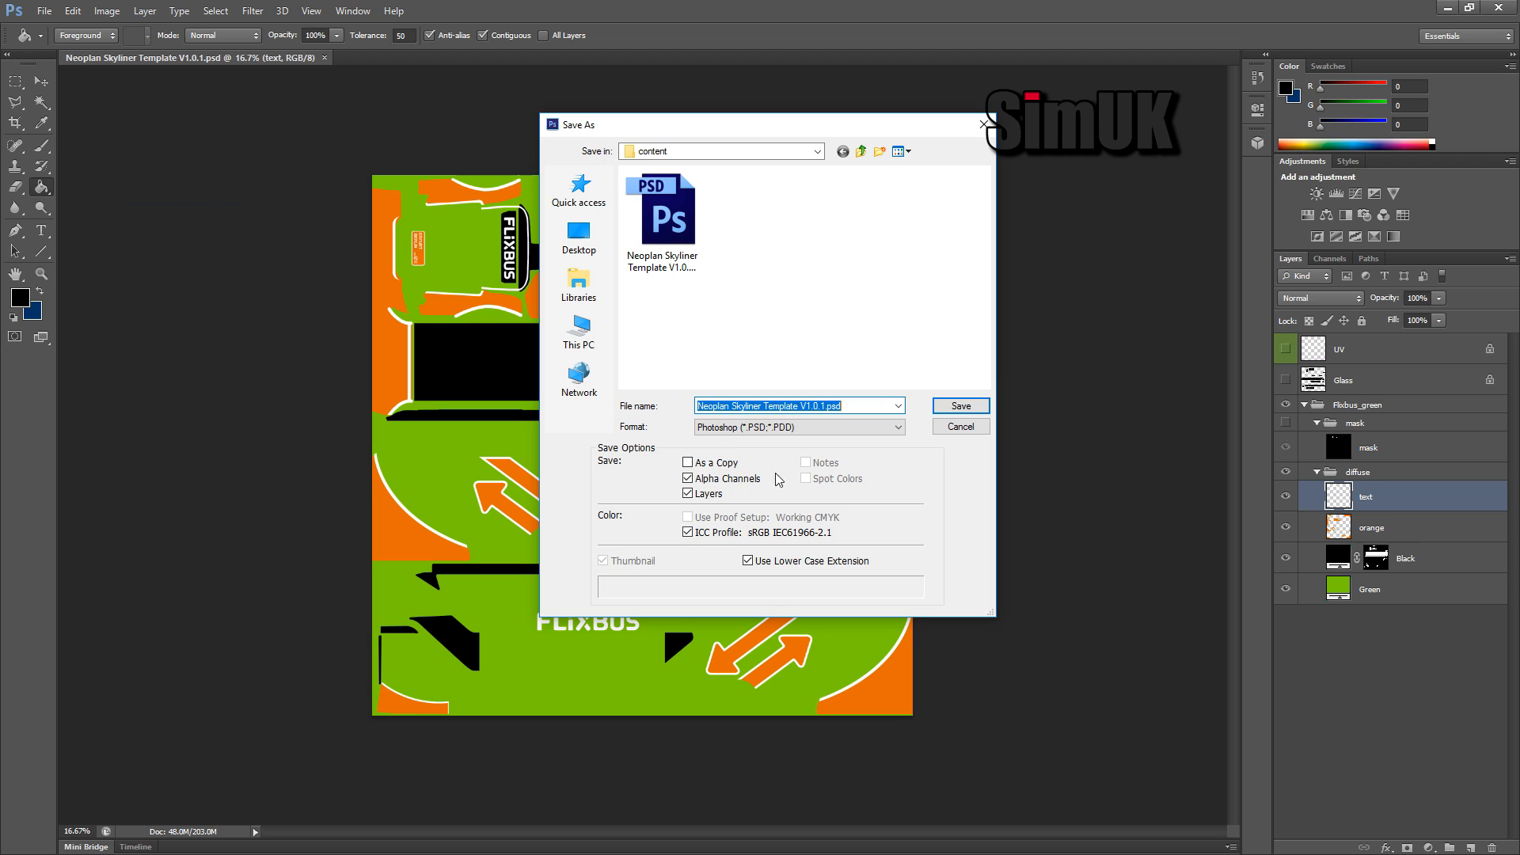
click(774, 427)
click(738, 627)
click(939, 408)
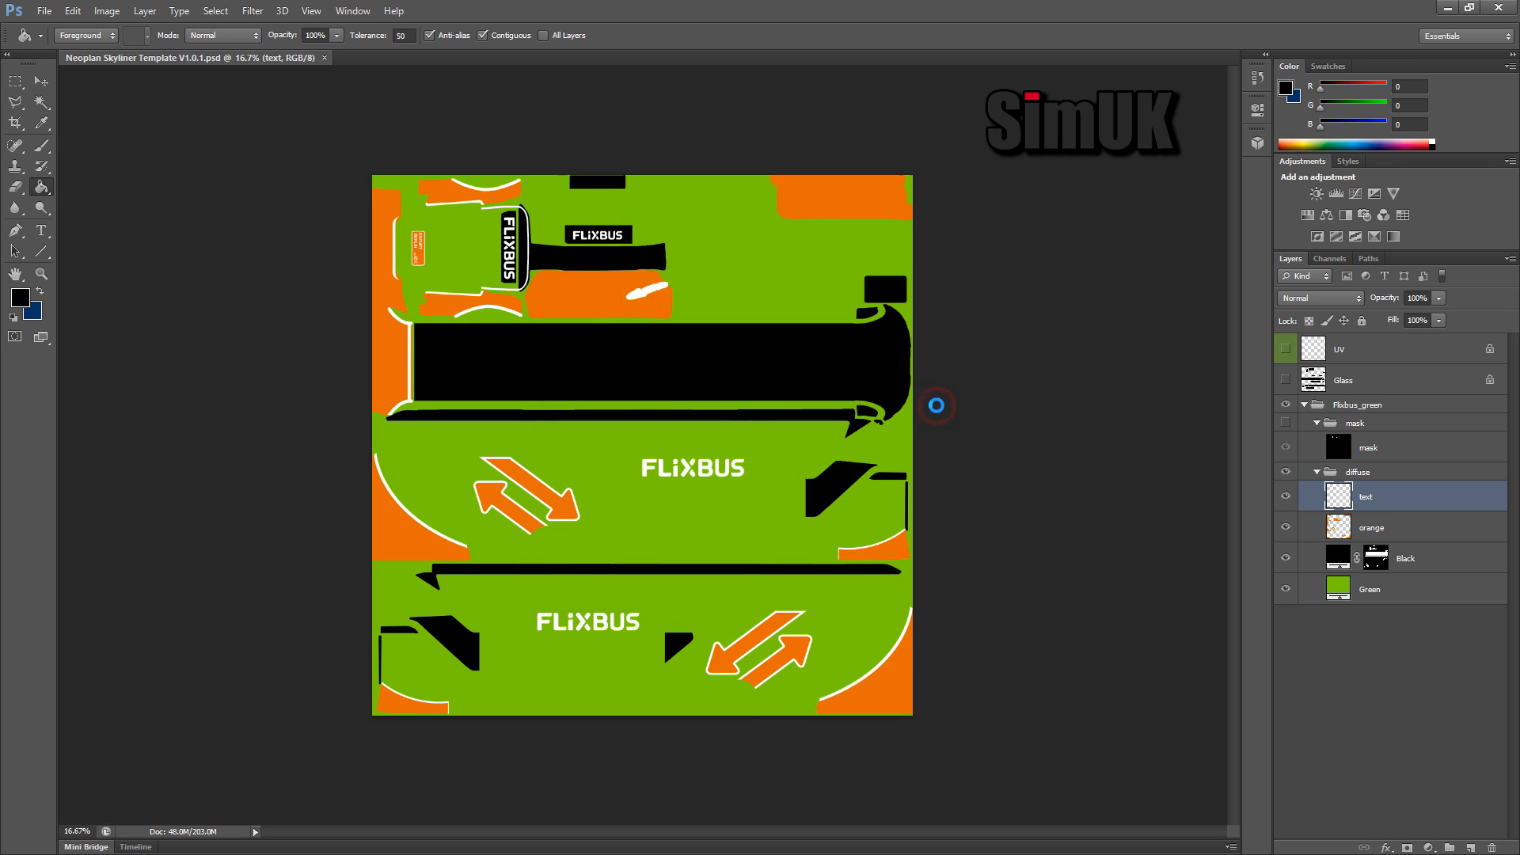
click(621, 292)
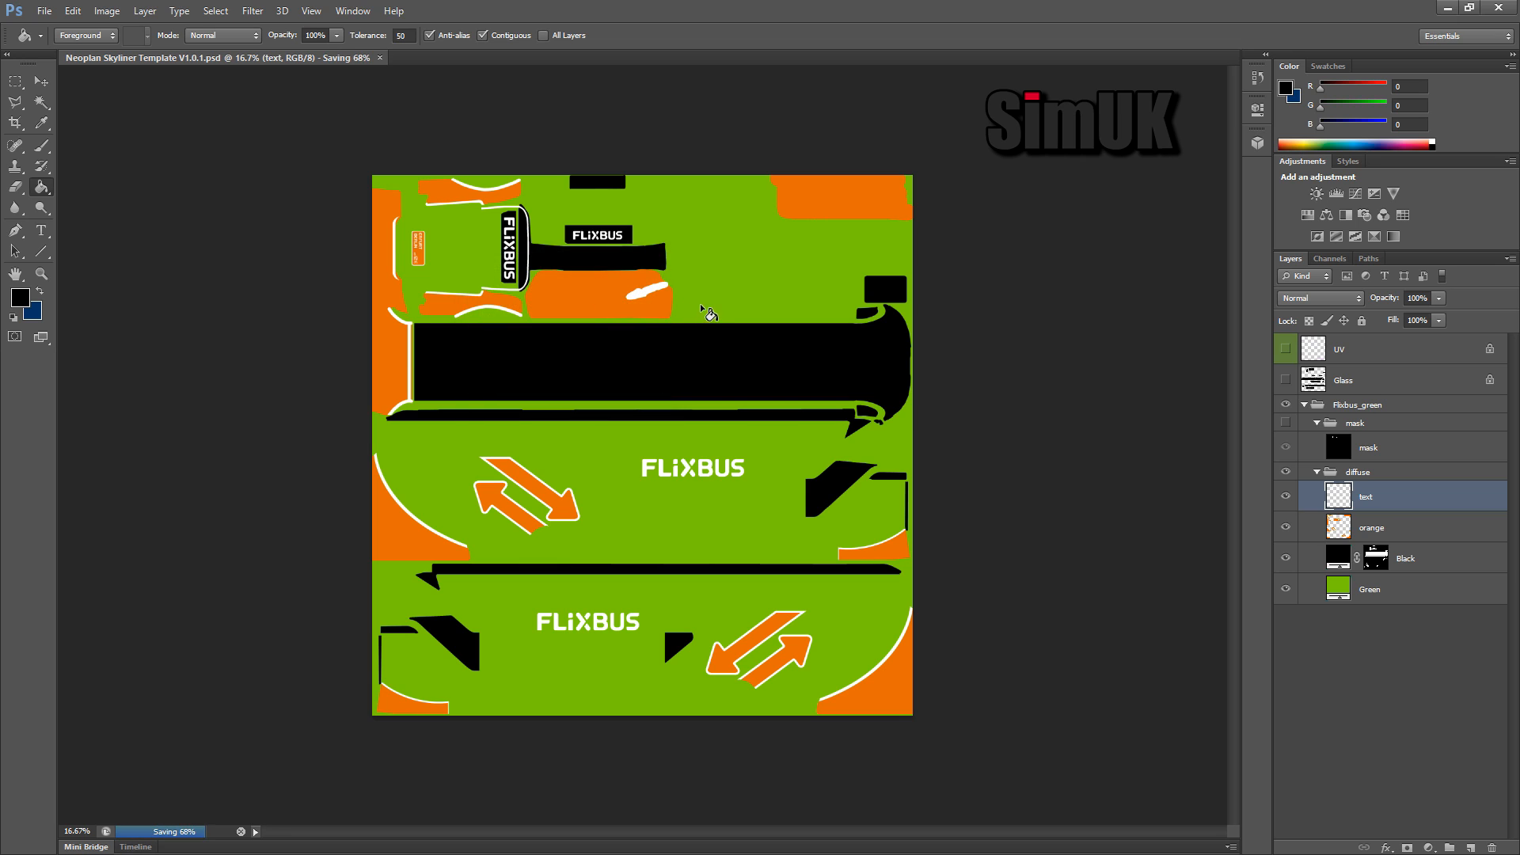
click(41, 82)
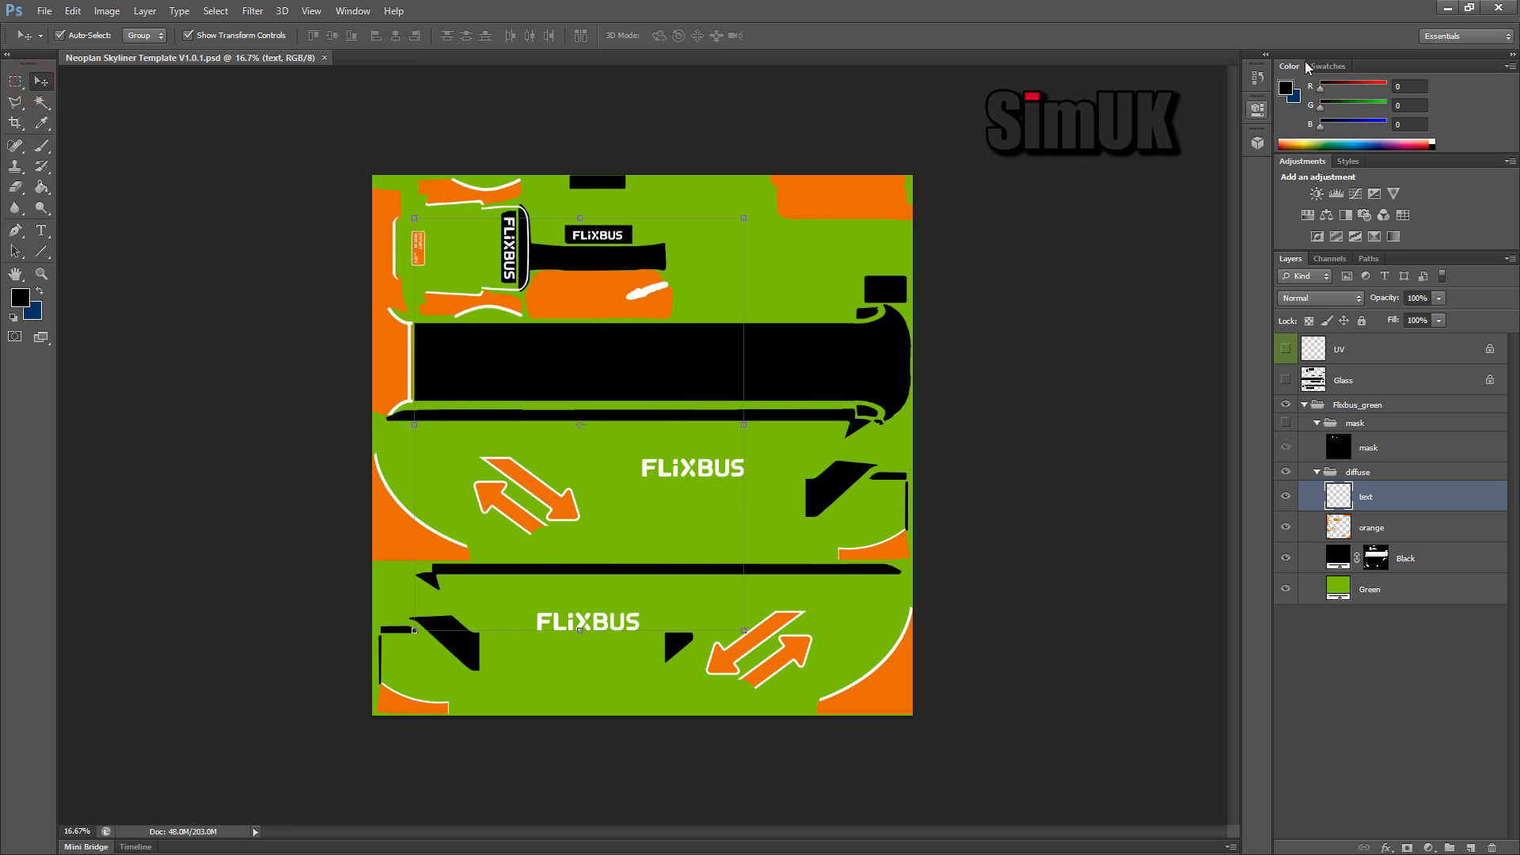
click(1449, 8)
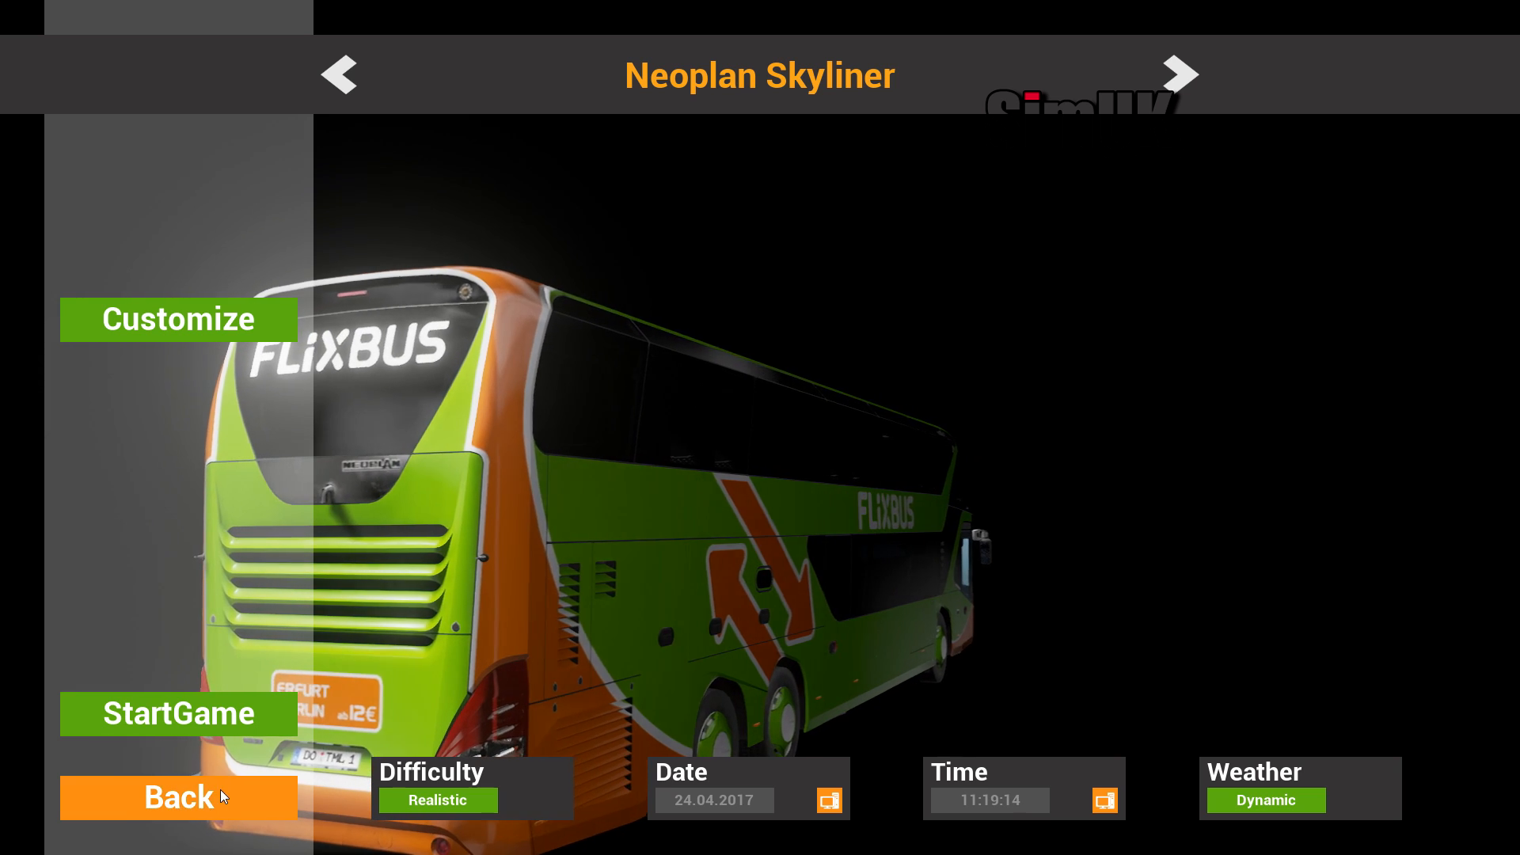
Step: Switch to Fernbus Simulator and go back from the bus selection to the main menu
click(219, 792)
click(204, 797)
click(223, 805)
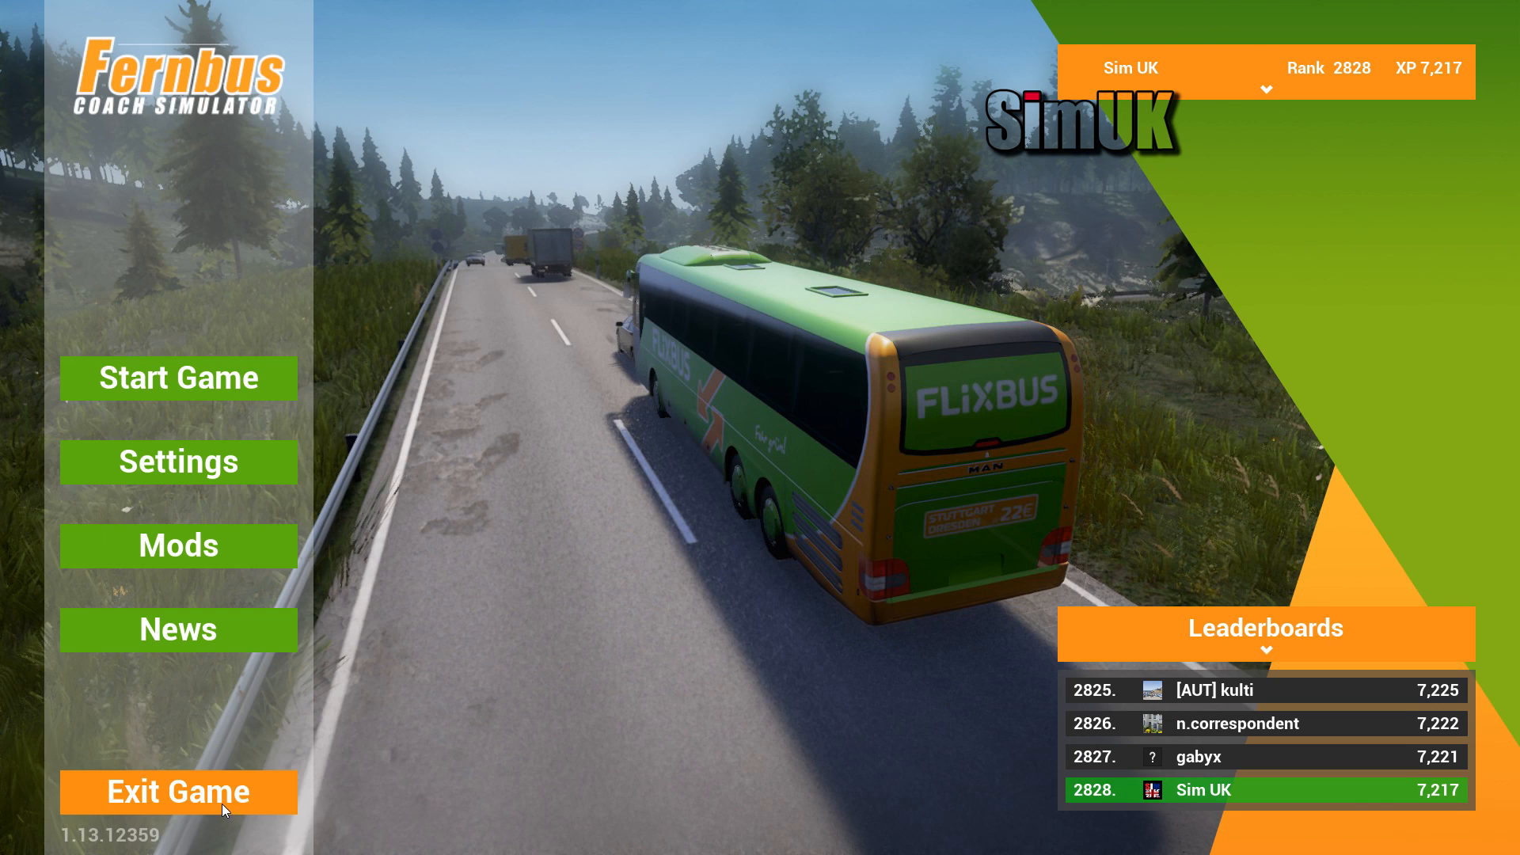
key(alt+Tab)
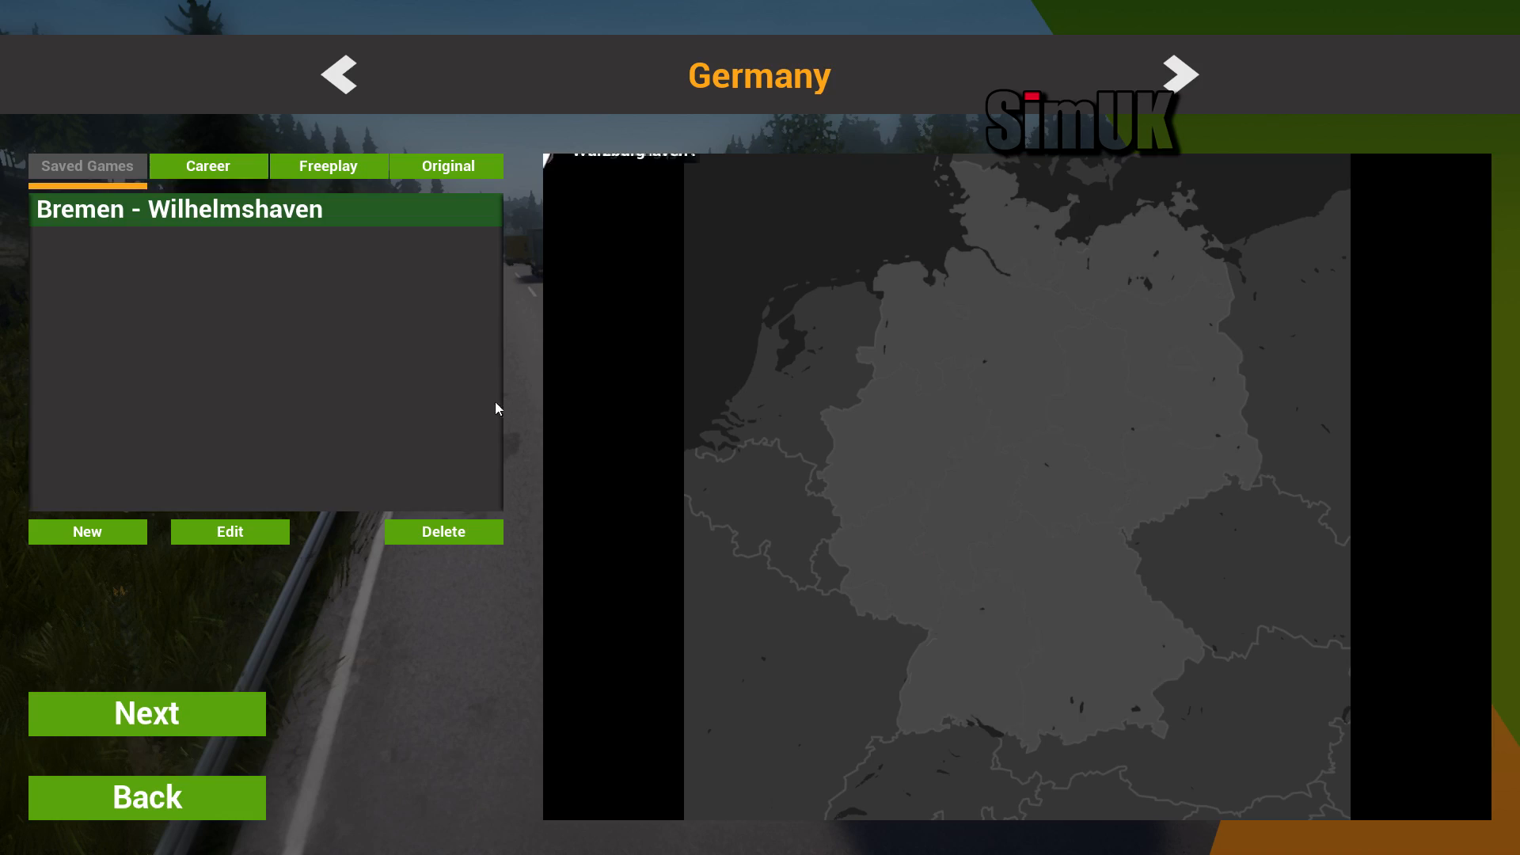
Step: Go to the Neoplan Skyliner's customization and apply the Neoplan Skyliner Template V1.0.1 repaint
click(174, 697)
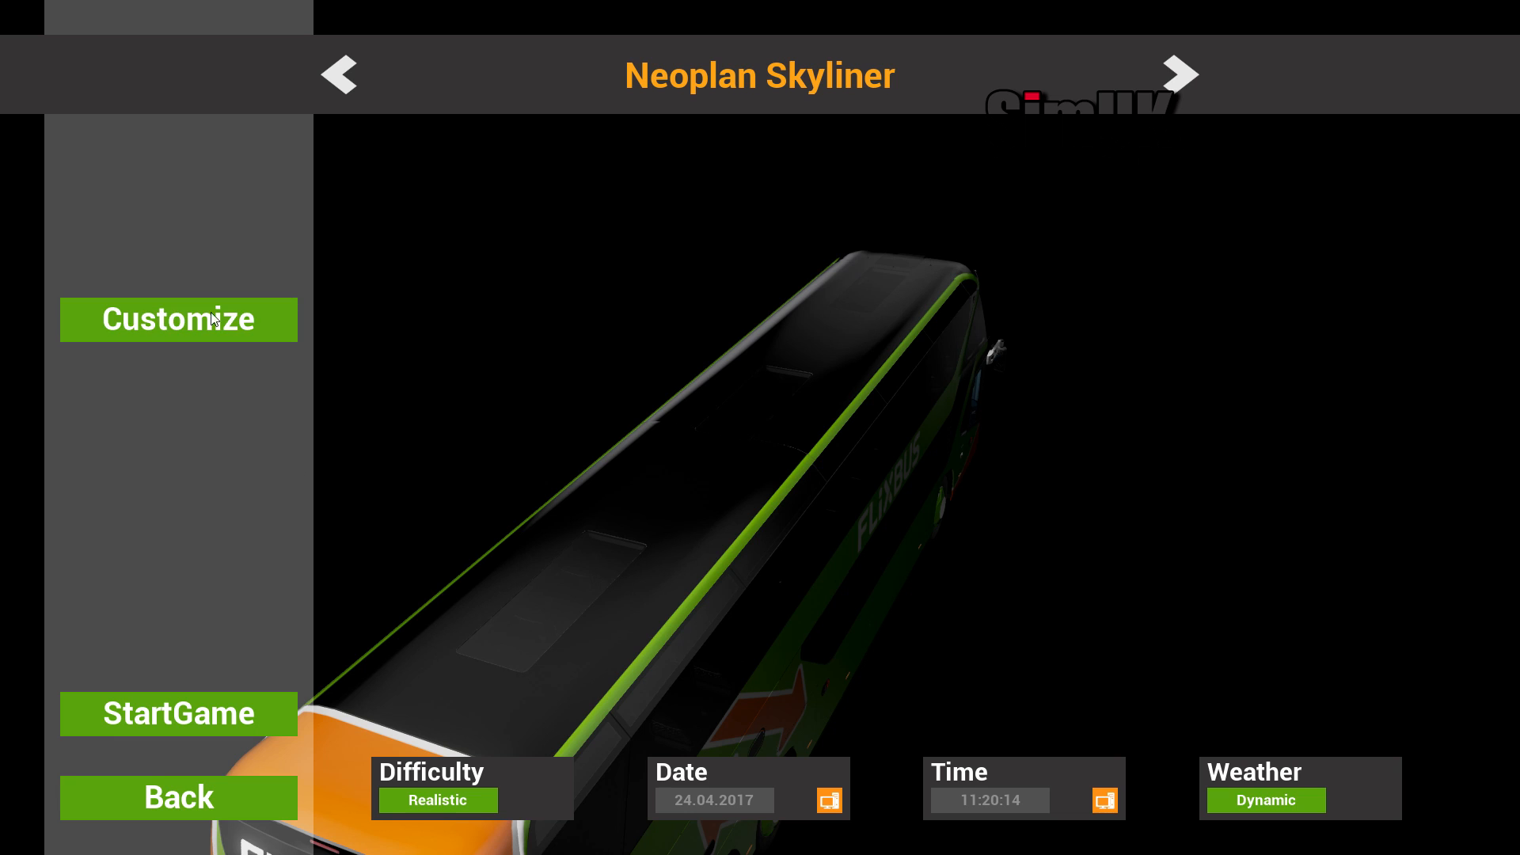
click(152, 321)
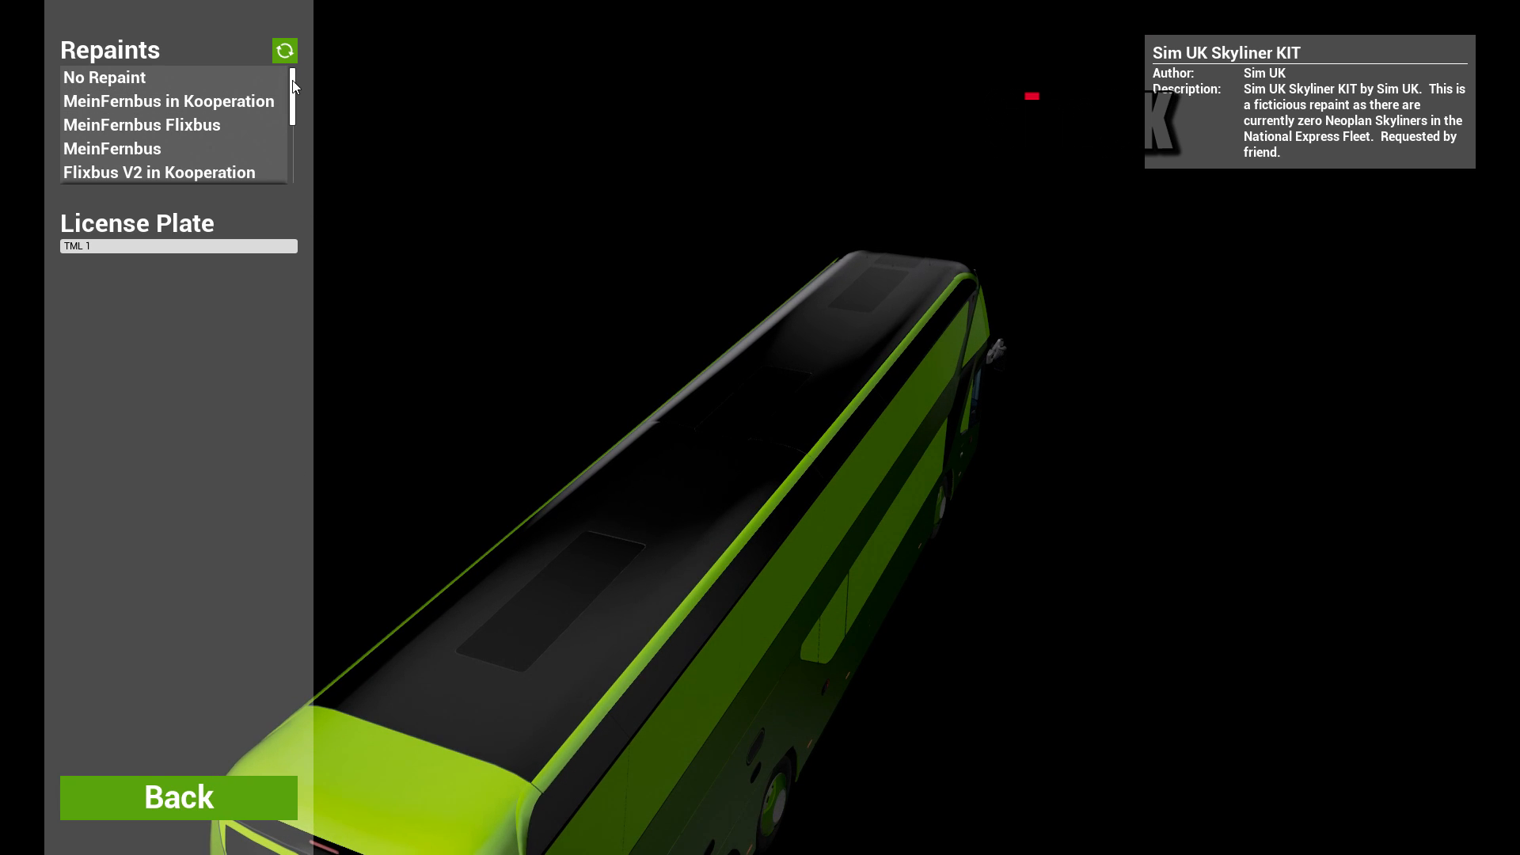
drag(291, 83, 295, 121)
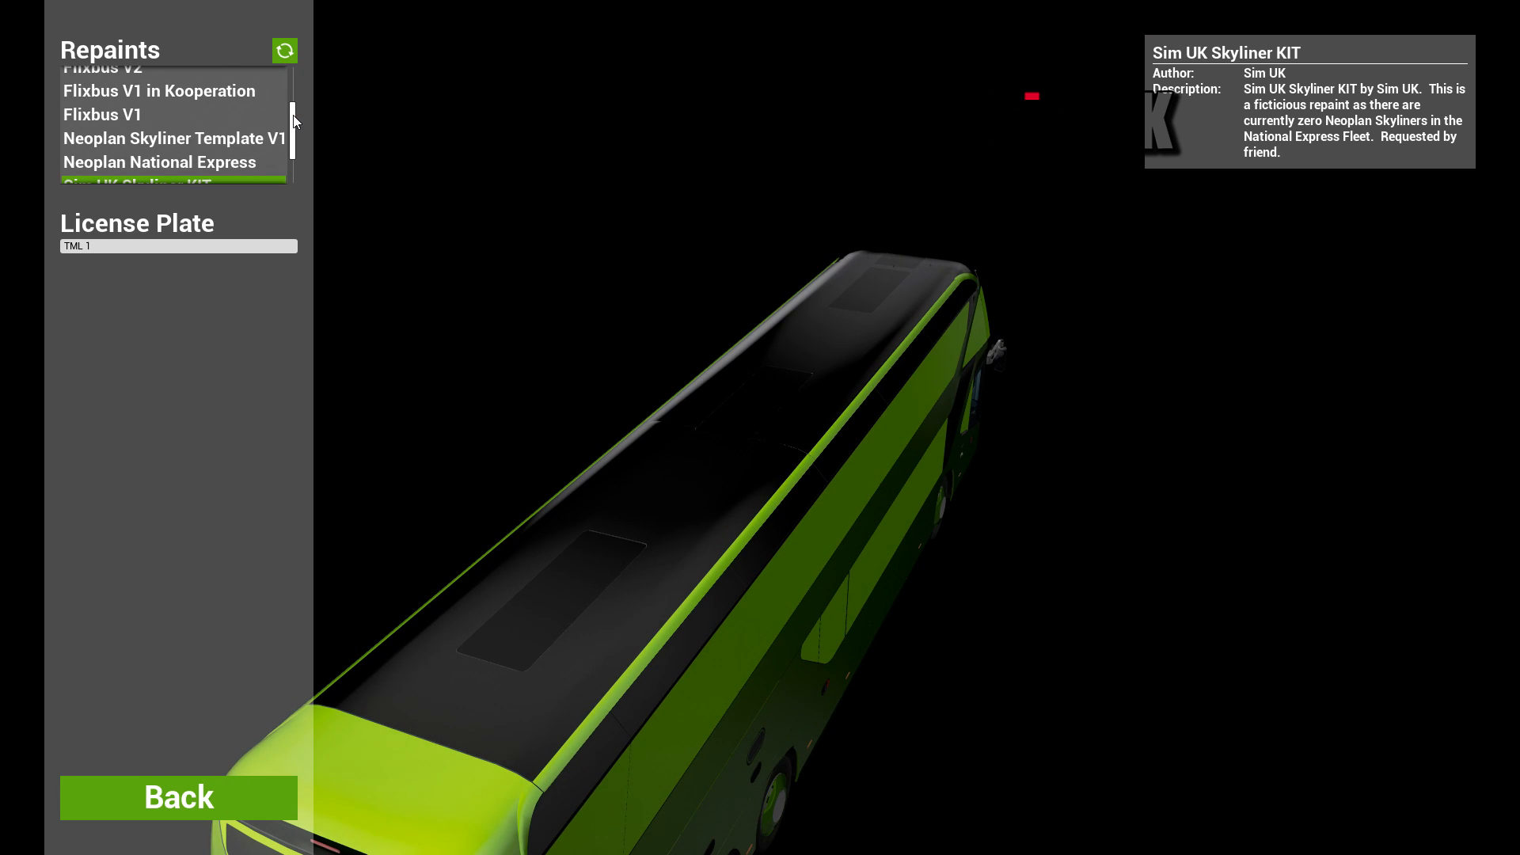
click(214, 138)
Step: Inspect the template repaint on the side, roof, front and rear of the bus
drag(717, 728, 782, 261)
drag(728, 649, 1296, 575)
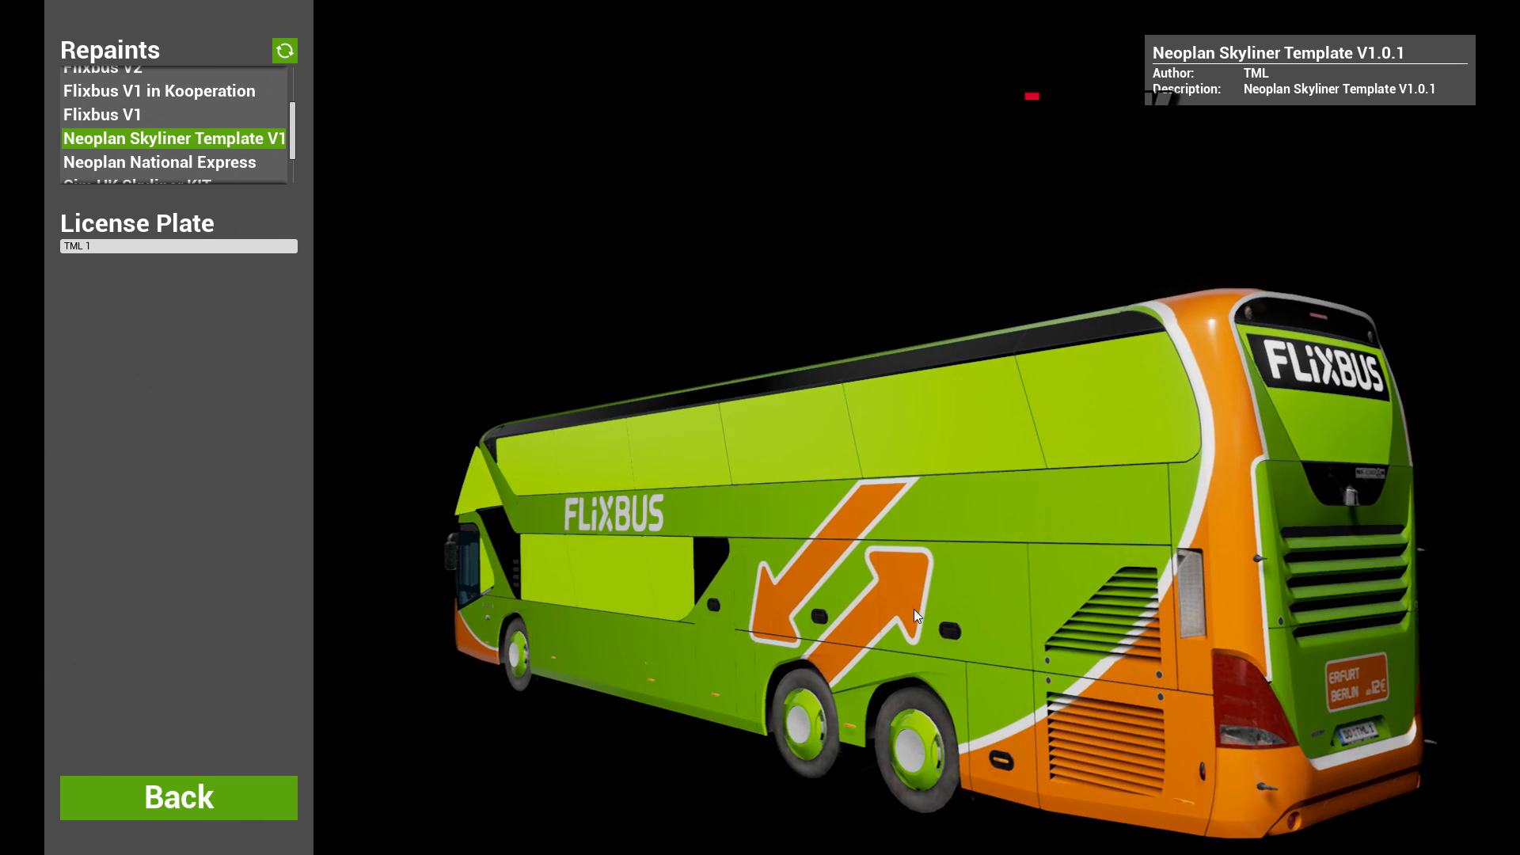
drag(933, 624, 1238, 722)
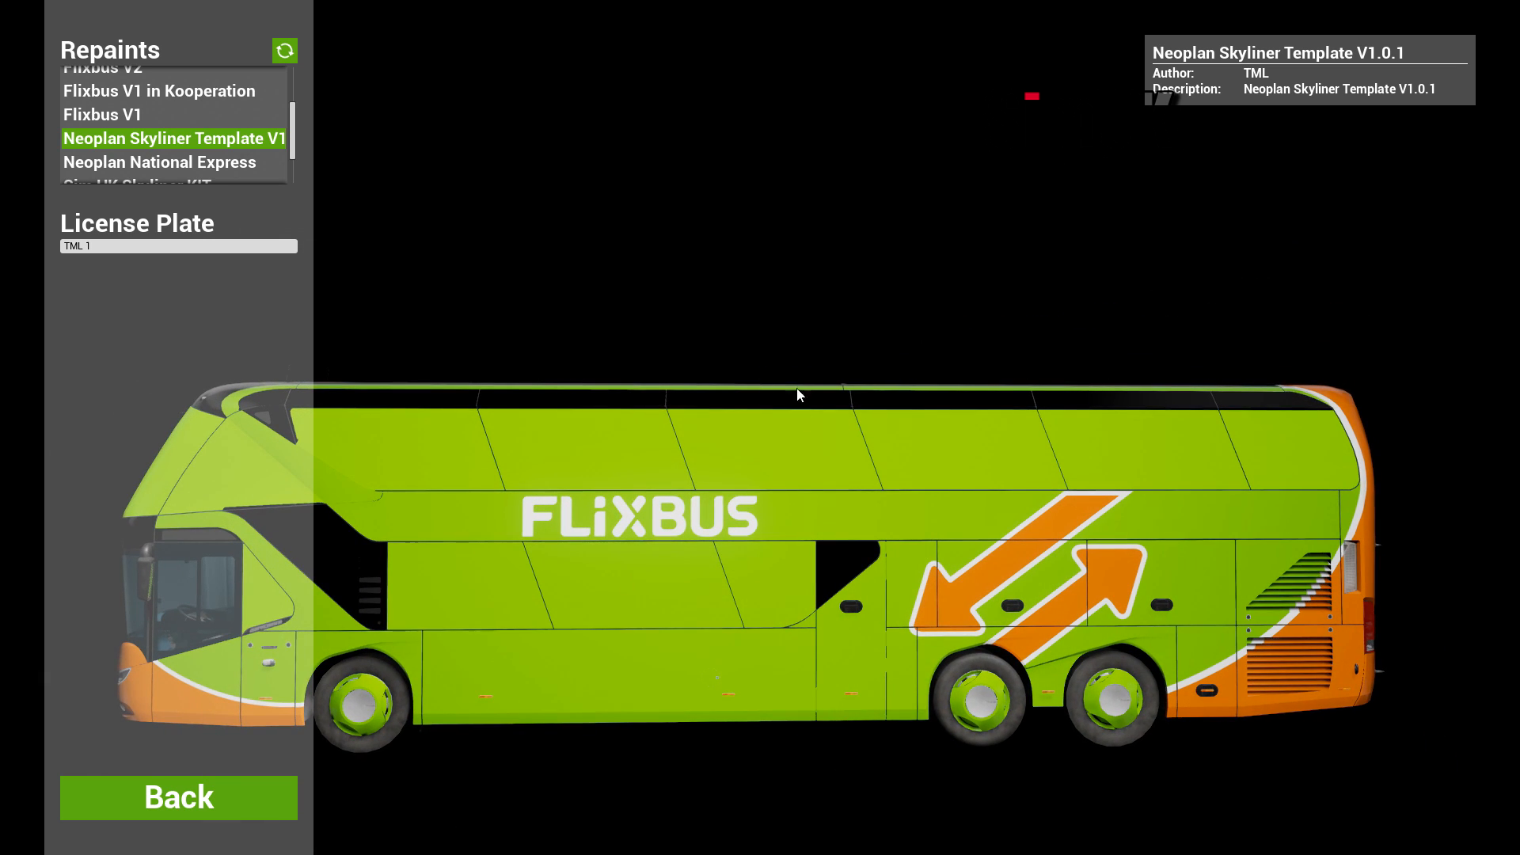
drag(526, 614, 843, 765)
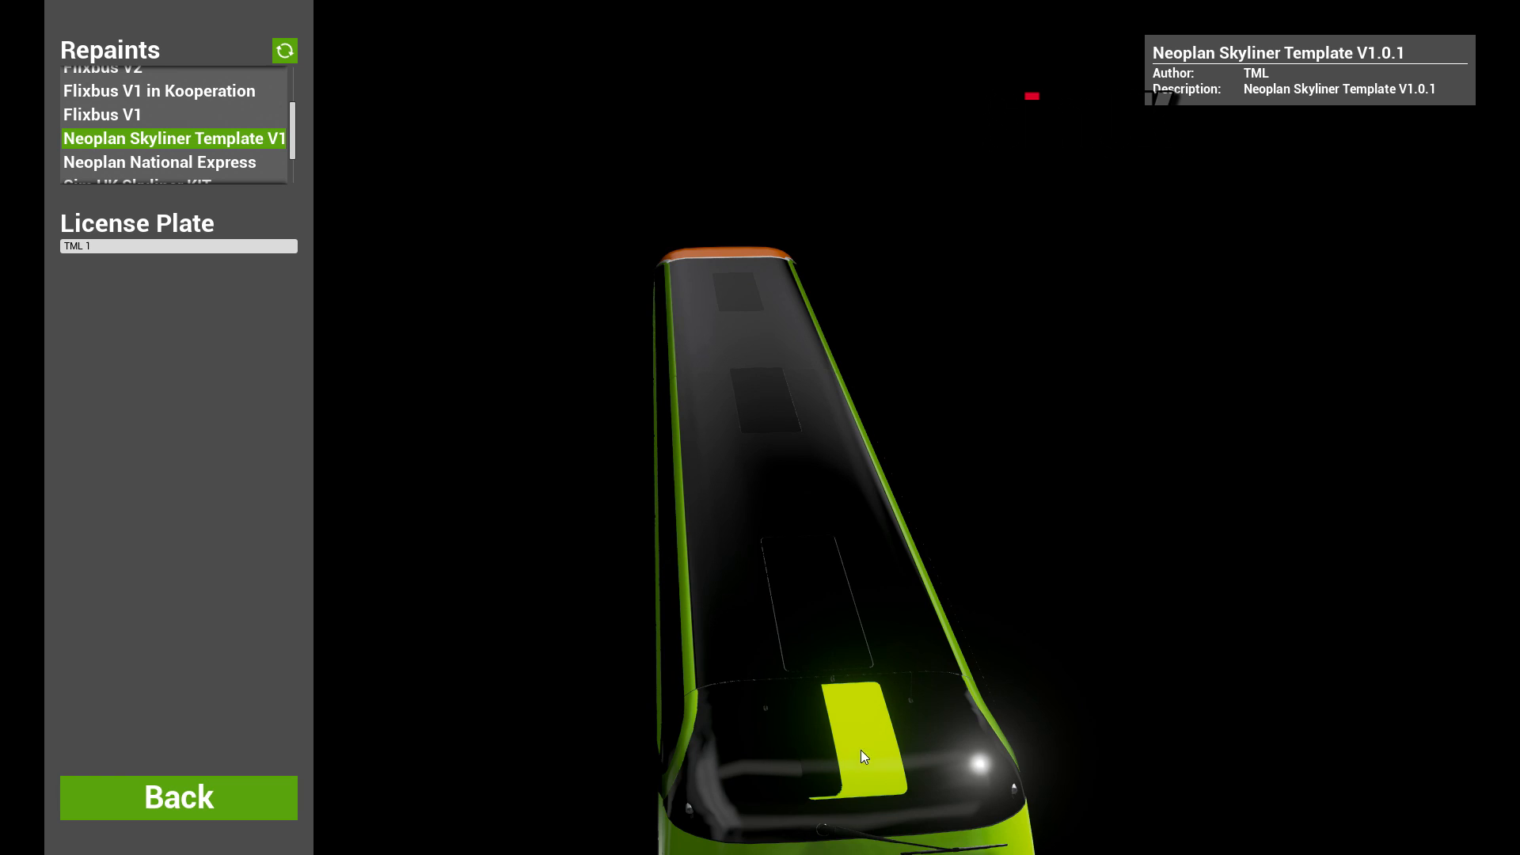
drag(833, 775, 1007, 658)
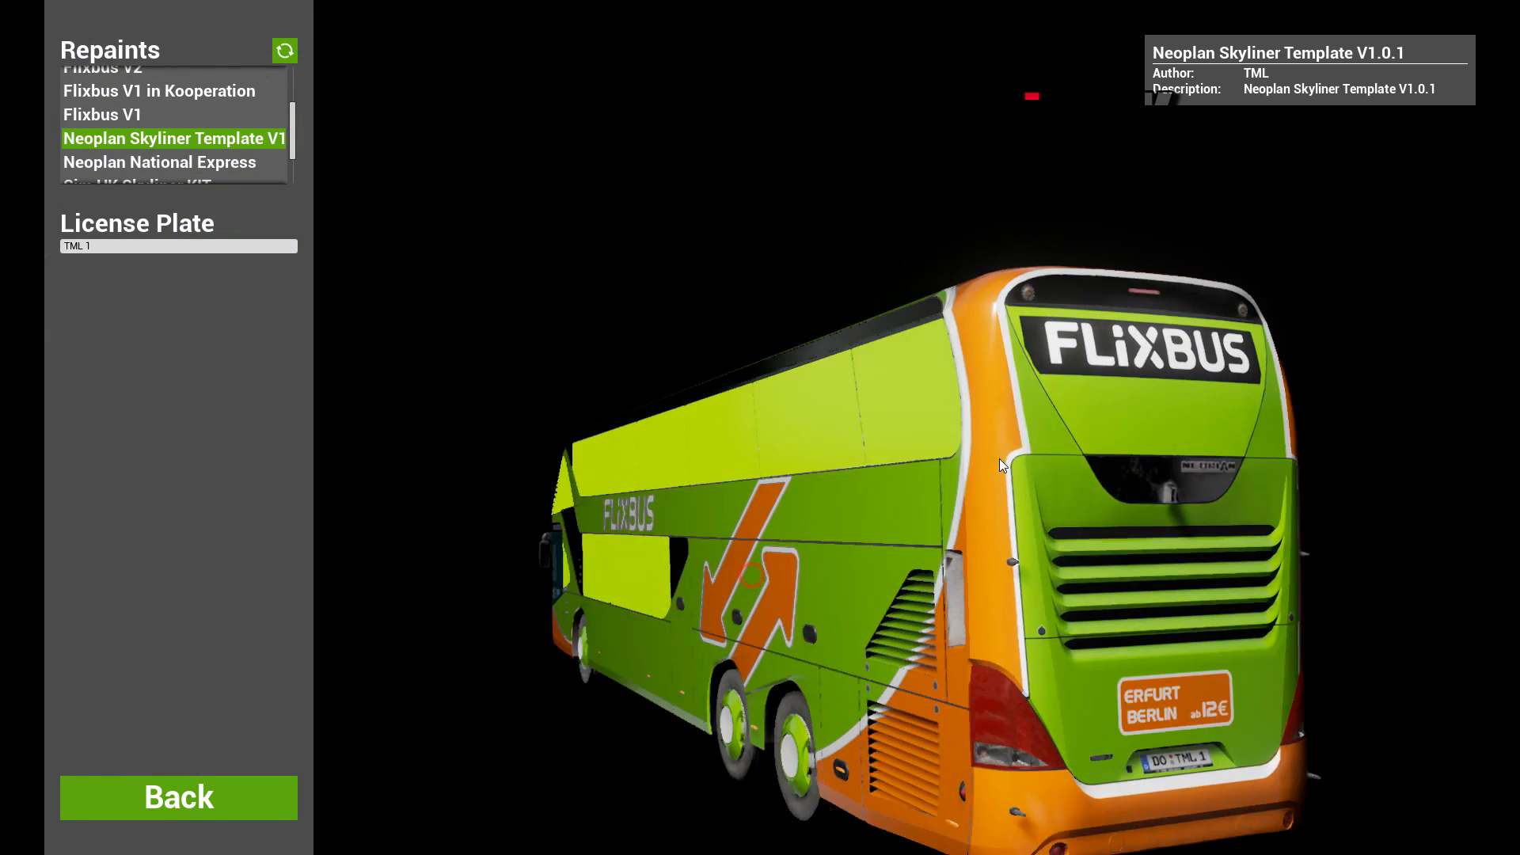
drag(999, 459, 1157, 500)
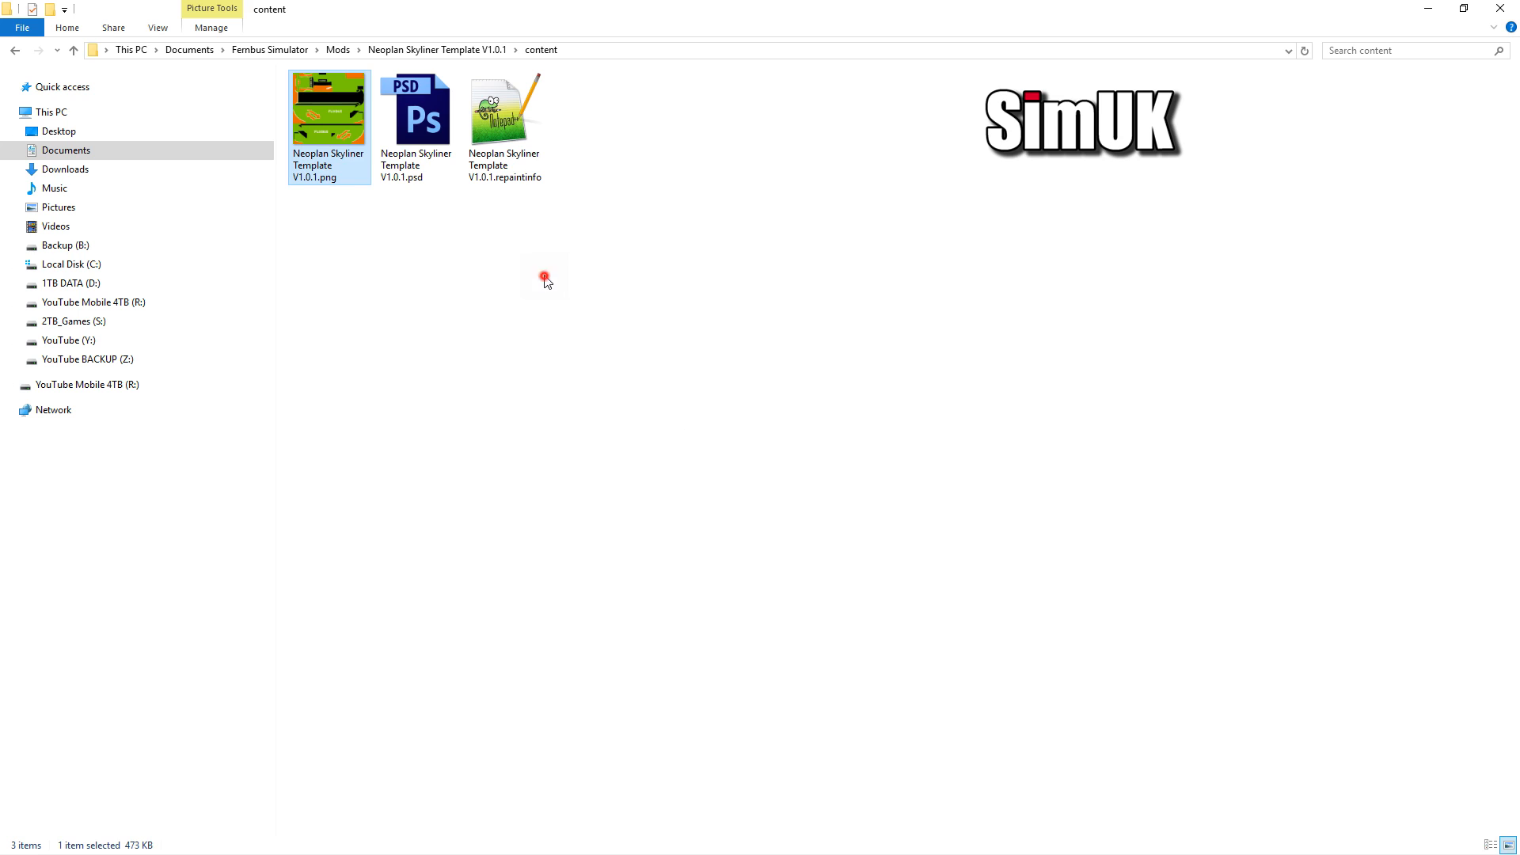
Step: Copy the template's PNG and PSD files from the content folder and open the Content folder of the Sim UK Skyliner KIT mod
click(281, 172)
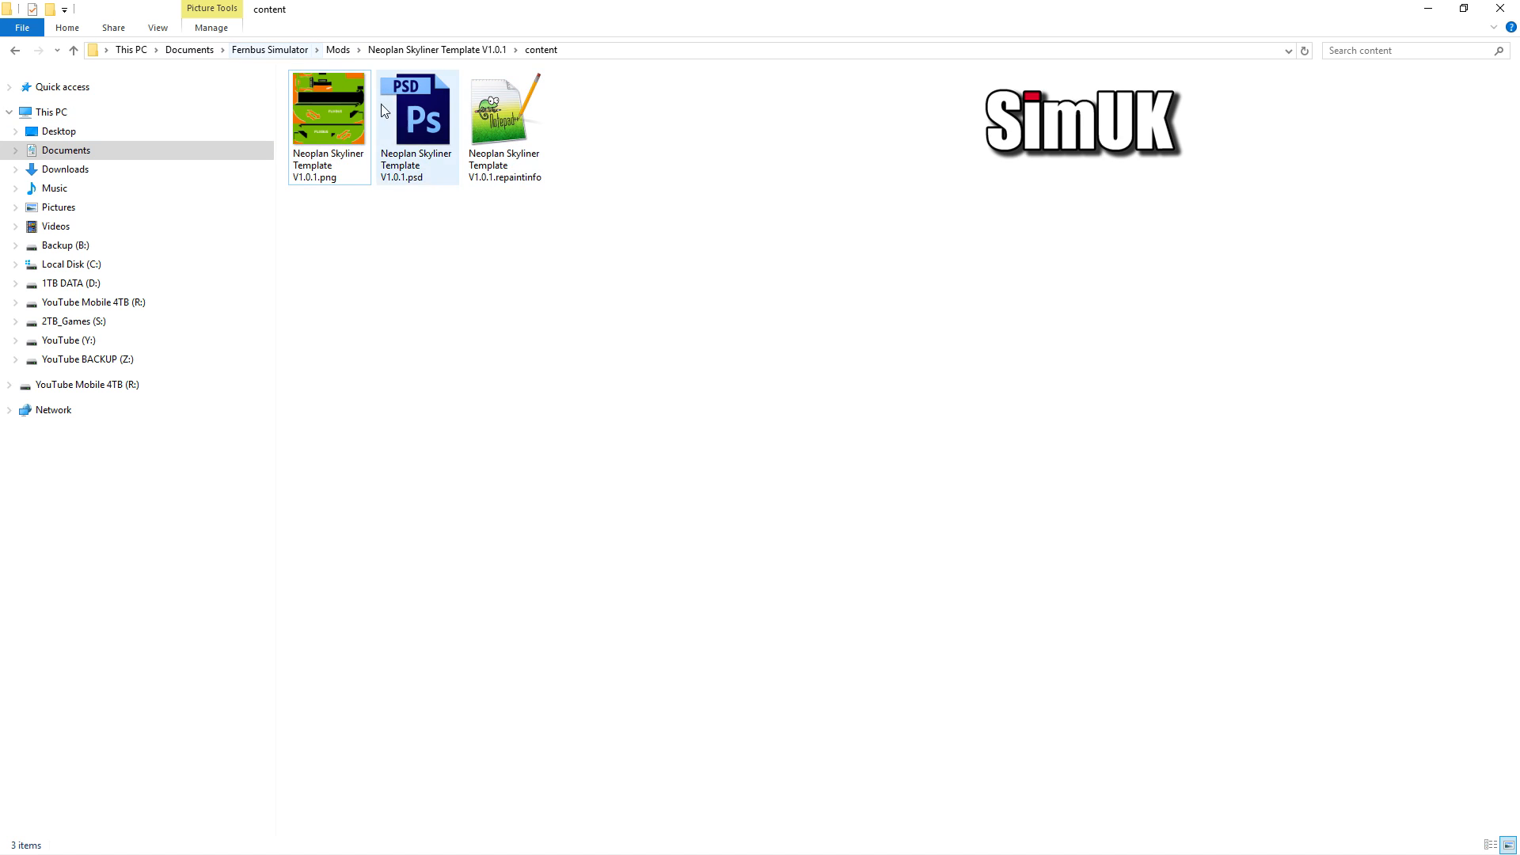
drag(458, 272, 320, 119)
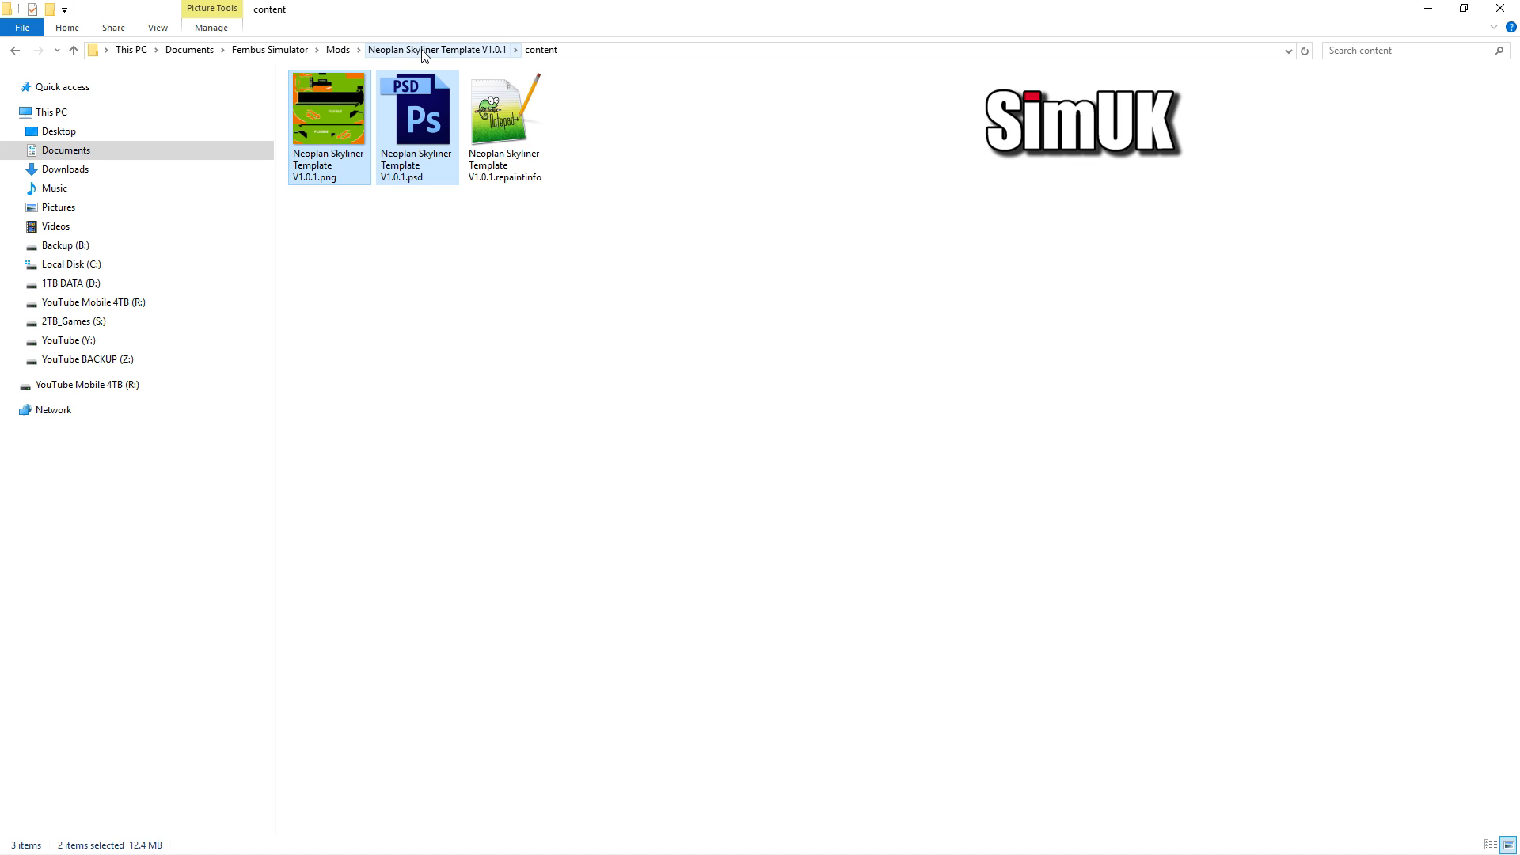
click(338, 50)
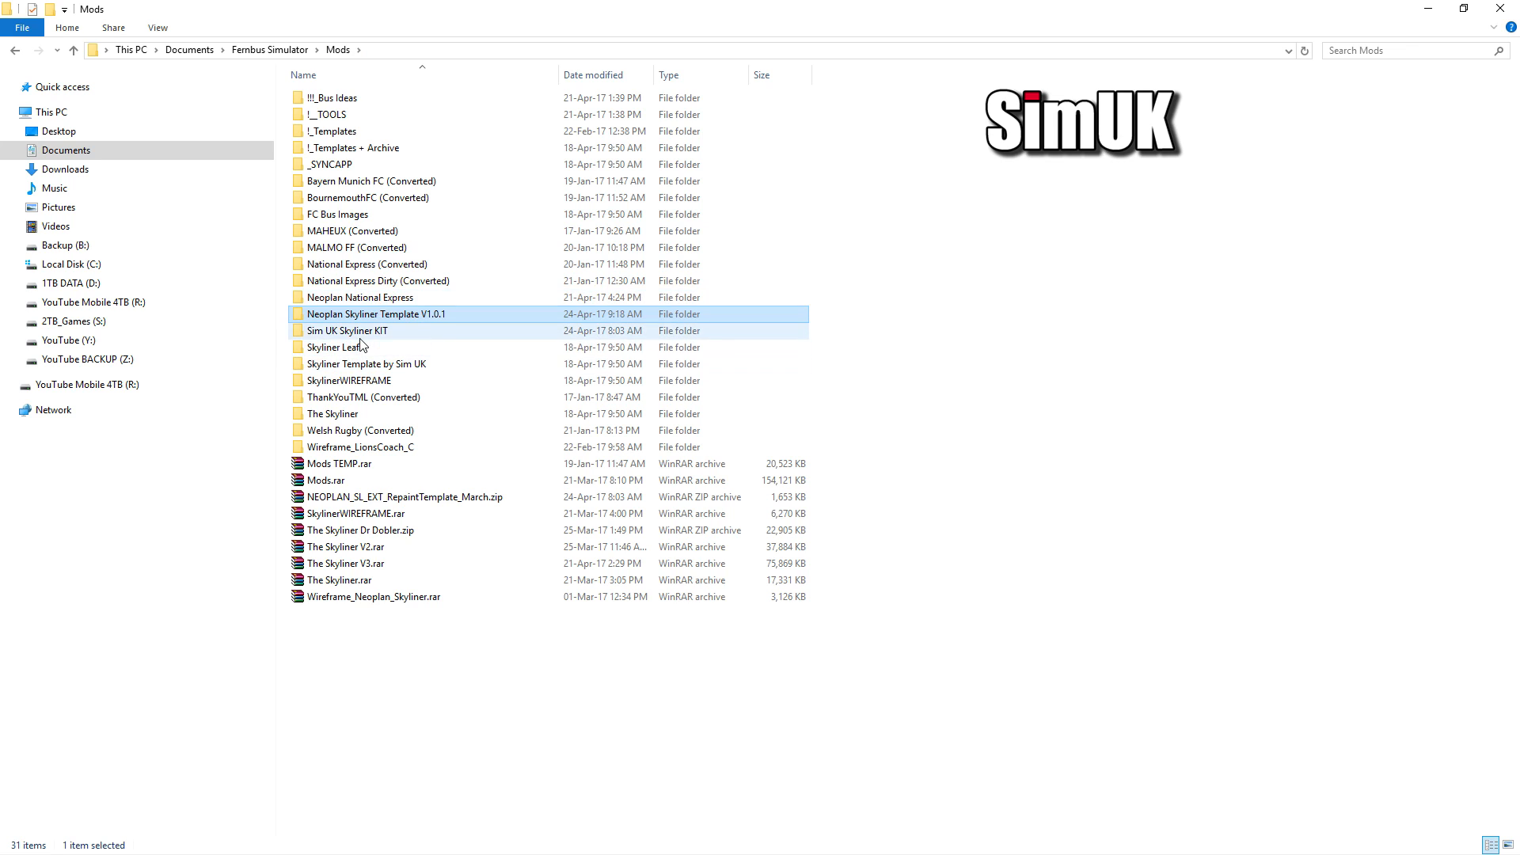
double_click(357, 331)
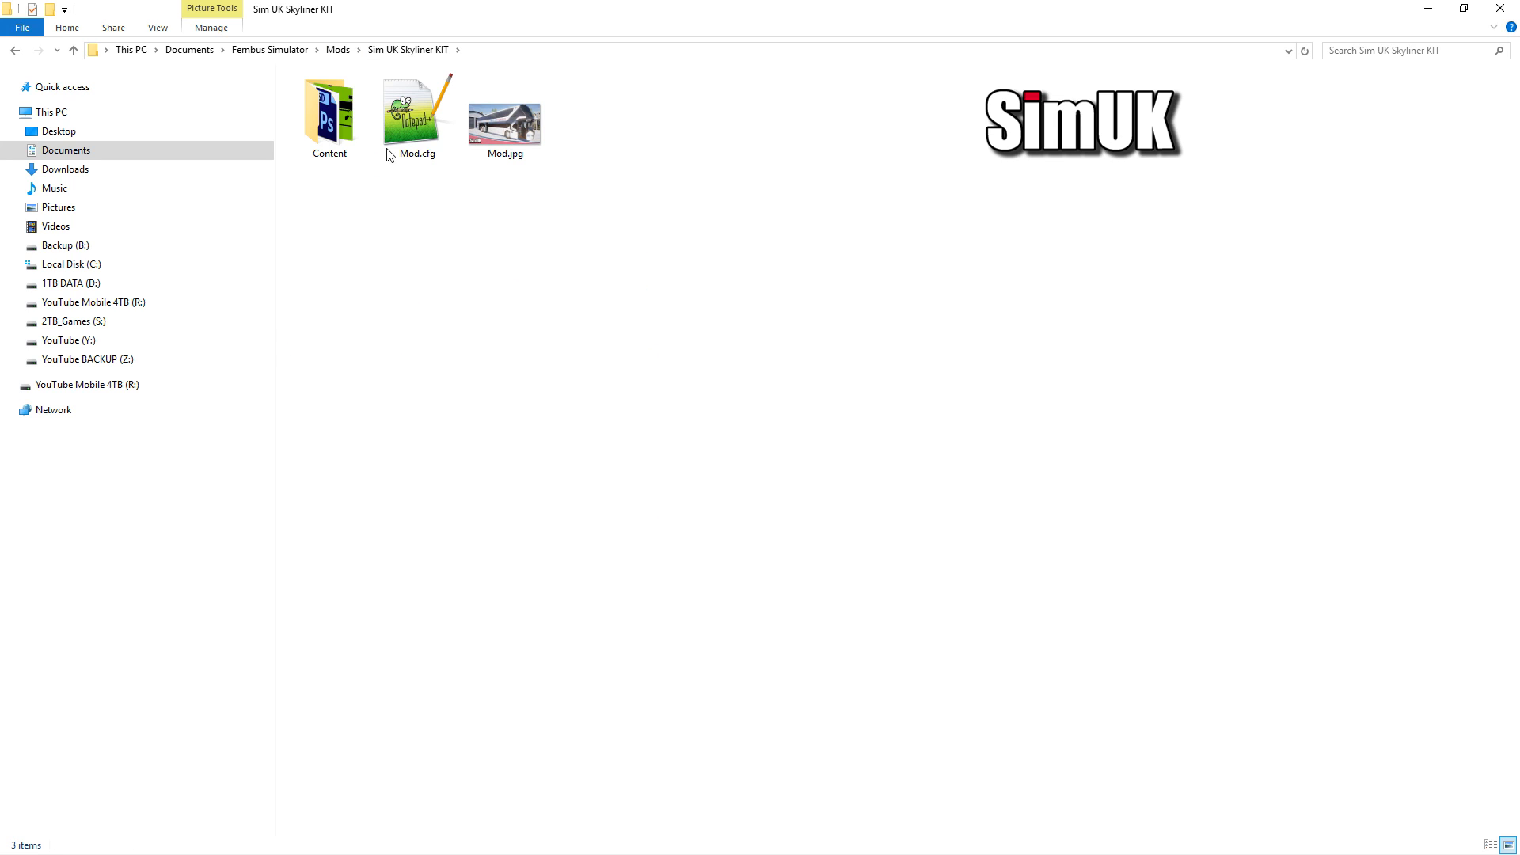
double_click(329, 119)
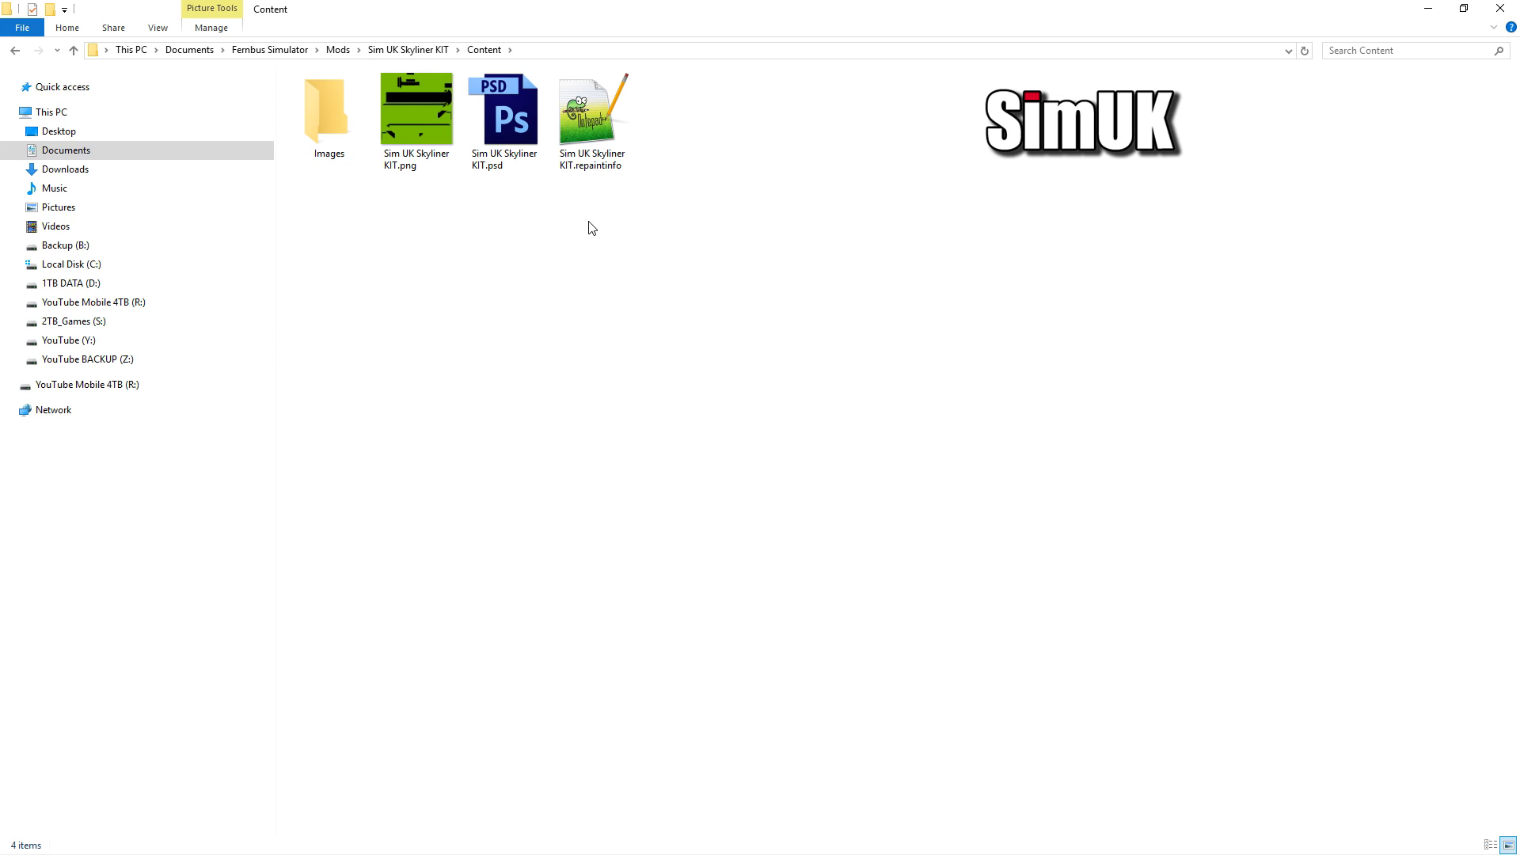
Step: Rename Sim UK Skyliner KIT.psd as Sim UK Skyliner KIT OLD.psd
click(507, 125)
key(F2)
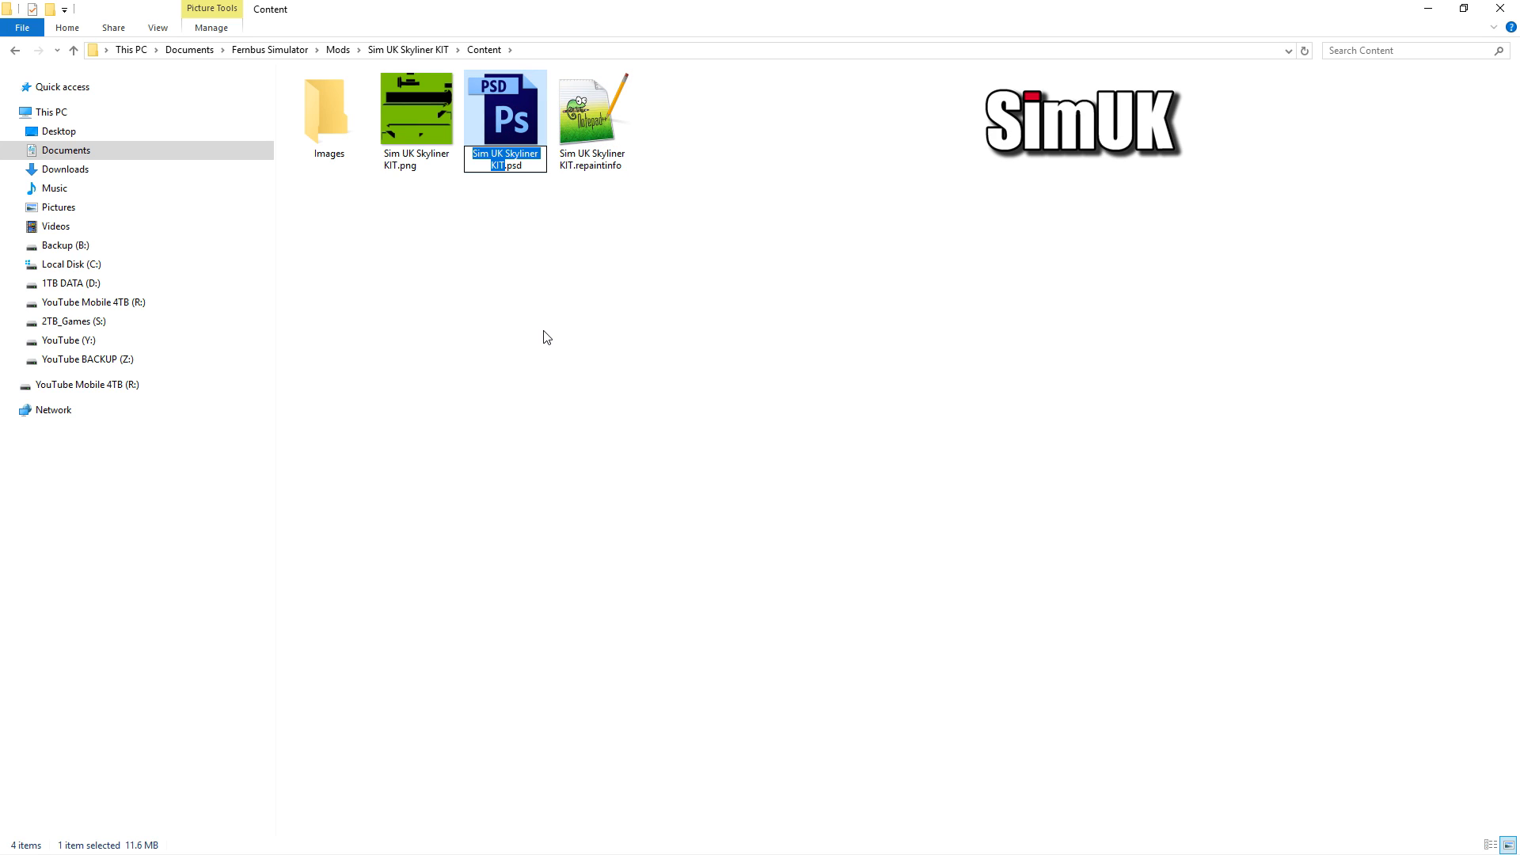
key(Right)
text(OLD)
key(Return)
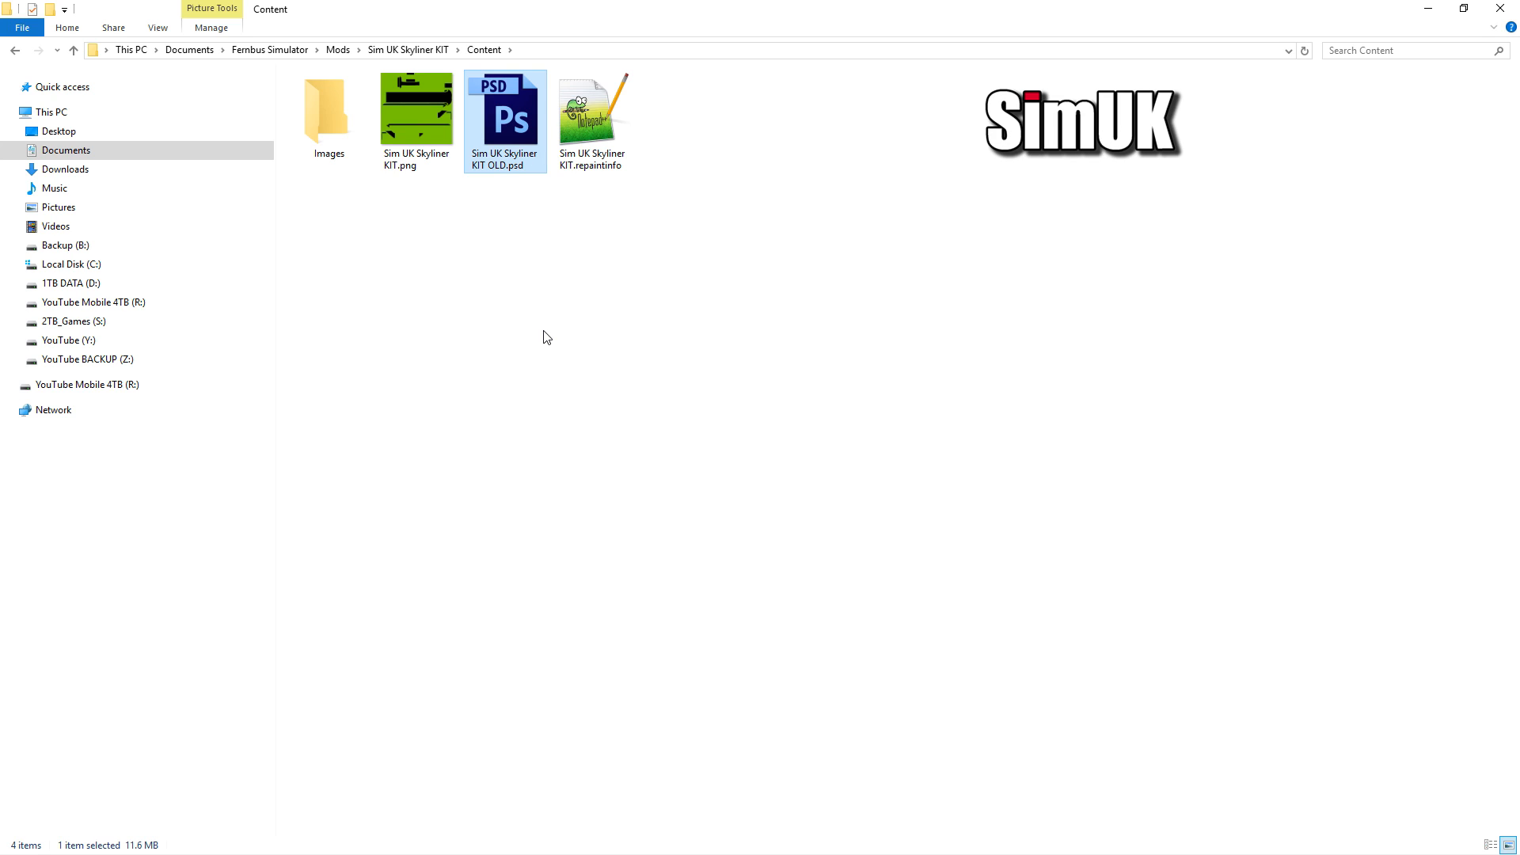
Step: Paste the copied Neoplan Skyliner Template V1.0.1 PNG and PSD files into the Sim UK Skyliner KIT Content folder
click(574, 299)
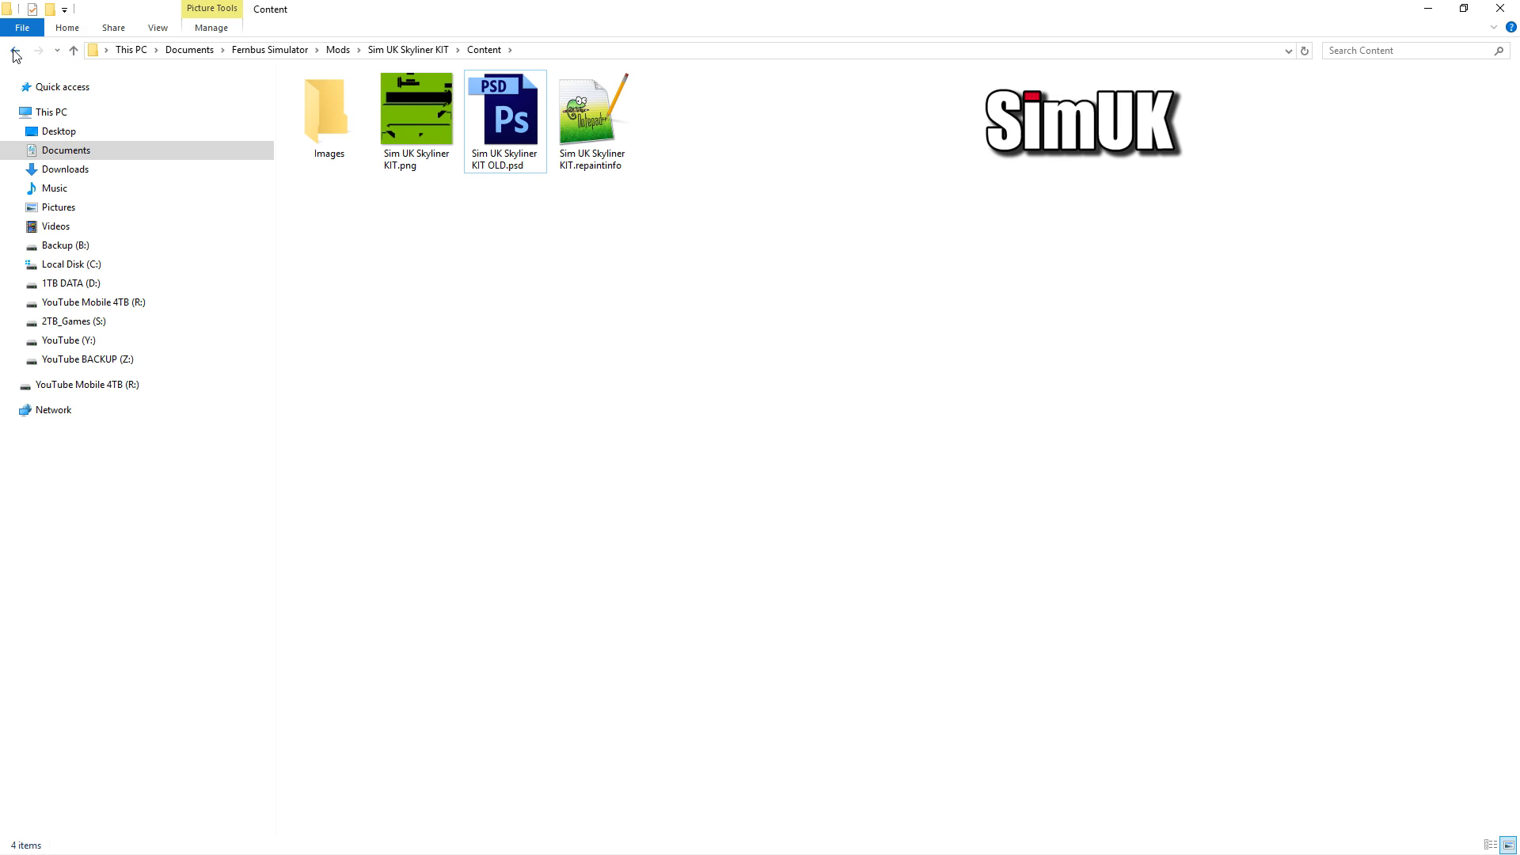
key(ctrl+v)
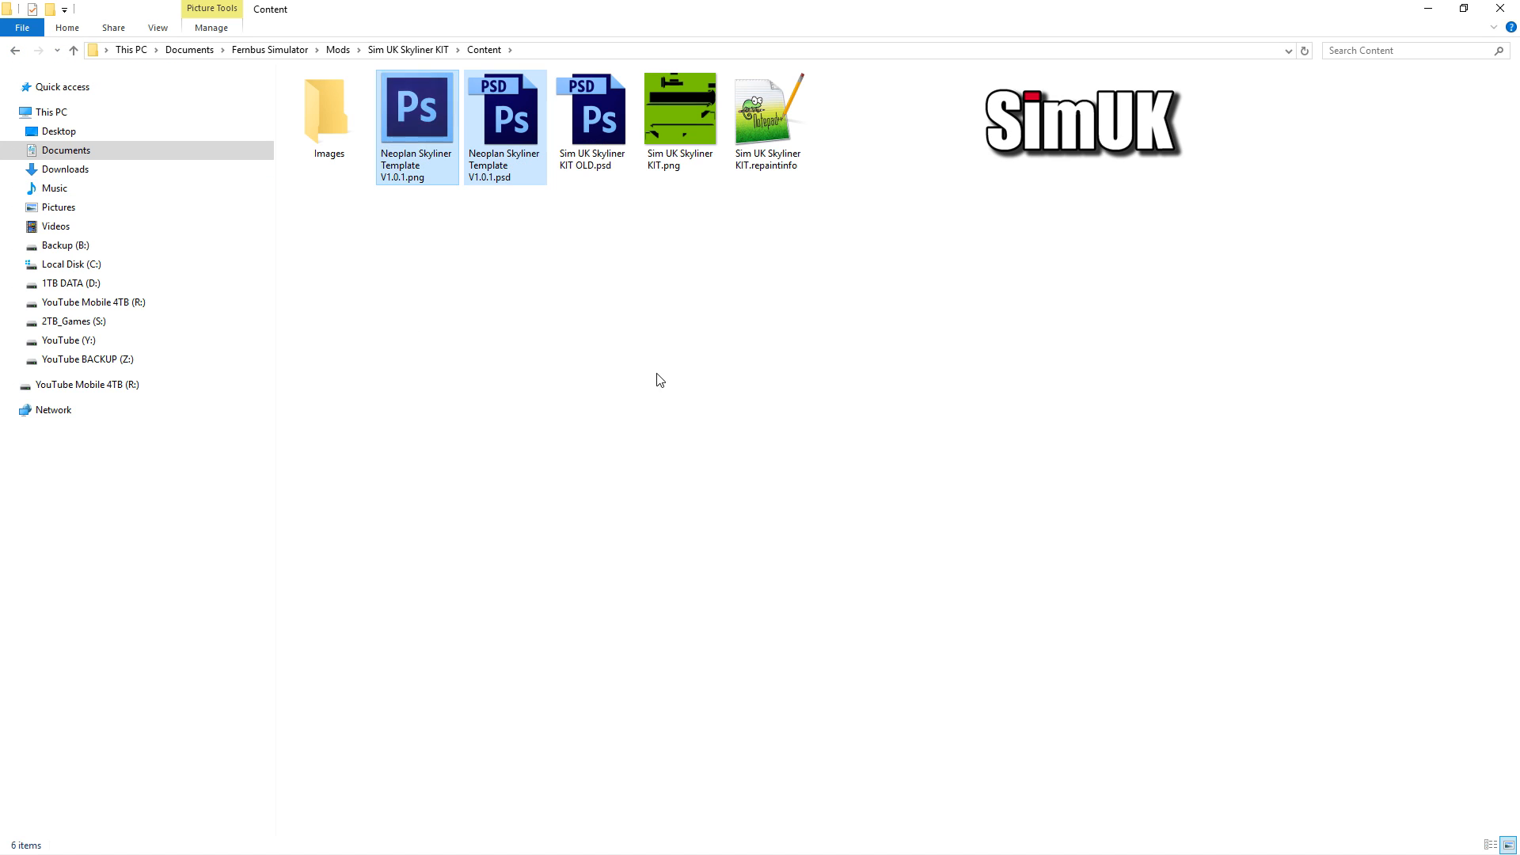
click(520, 253)
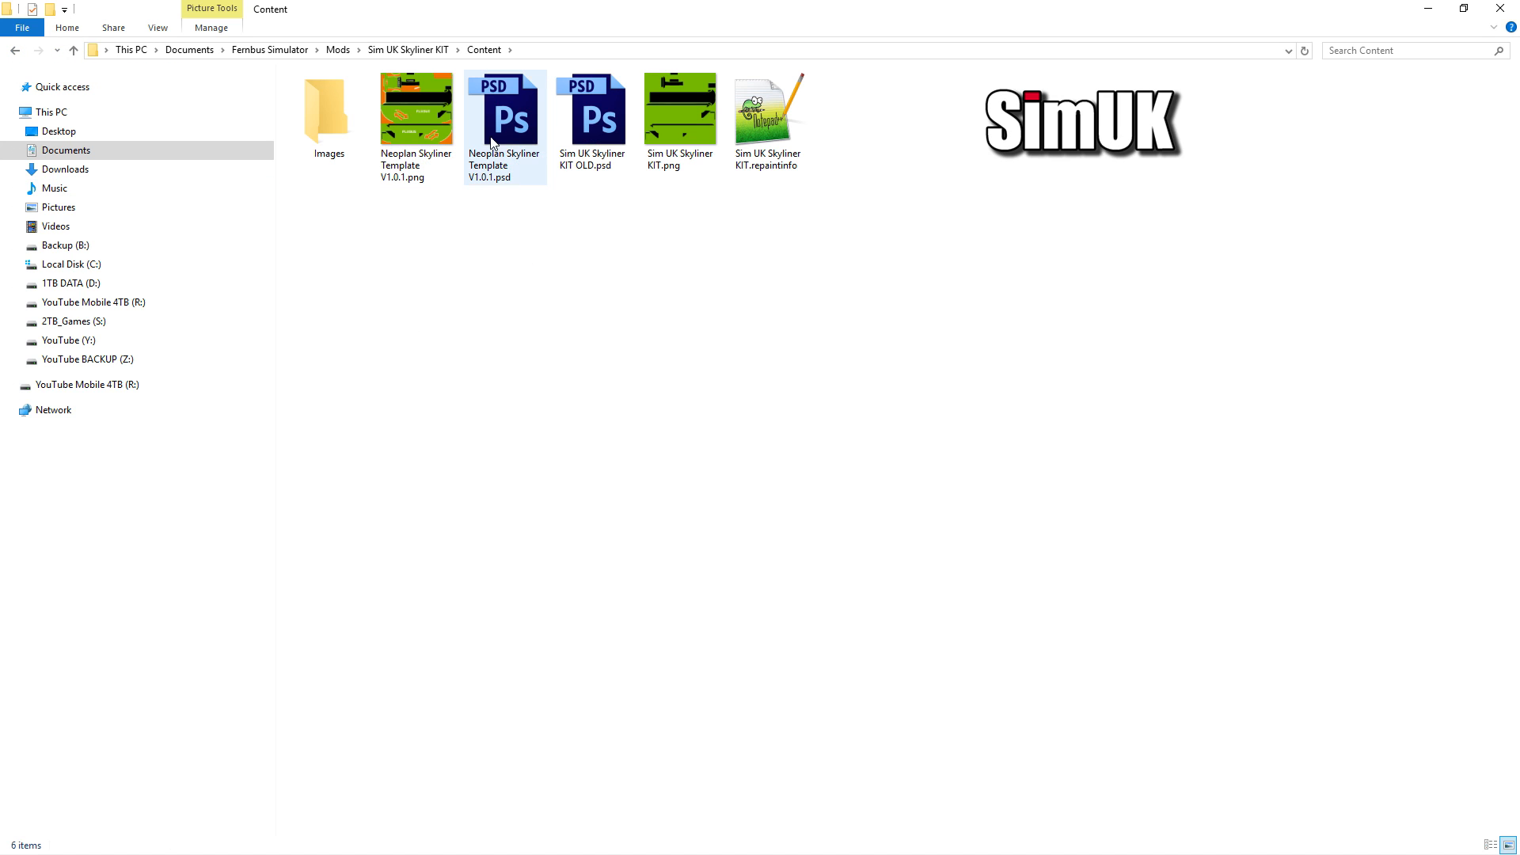
Step: Copy the base name of the repaintinfo file and rename the Neoplan Skyliner Template V1.0.1 PSD as Sim UK Skyliner KIT.psd
click(766, 133)
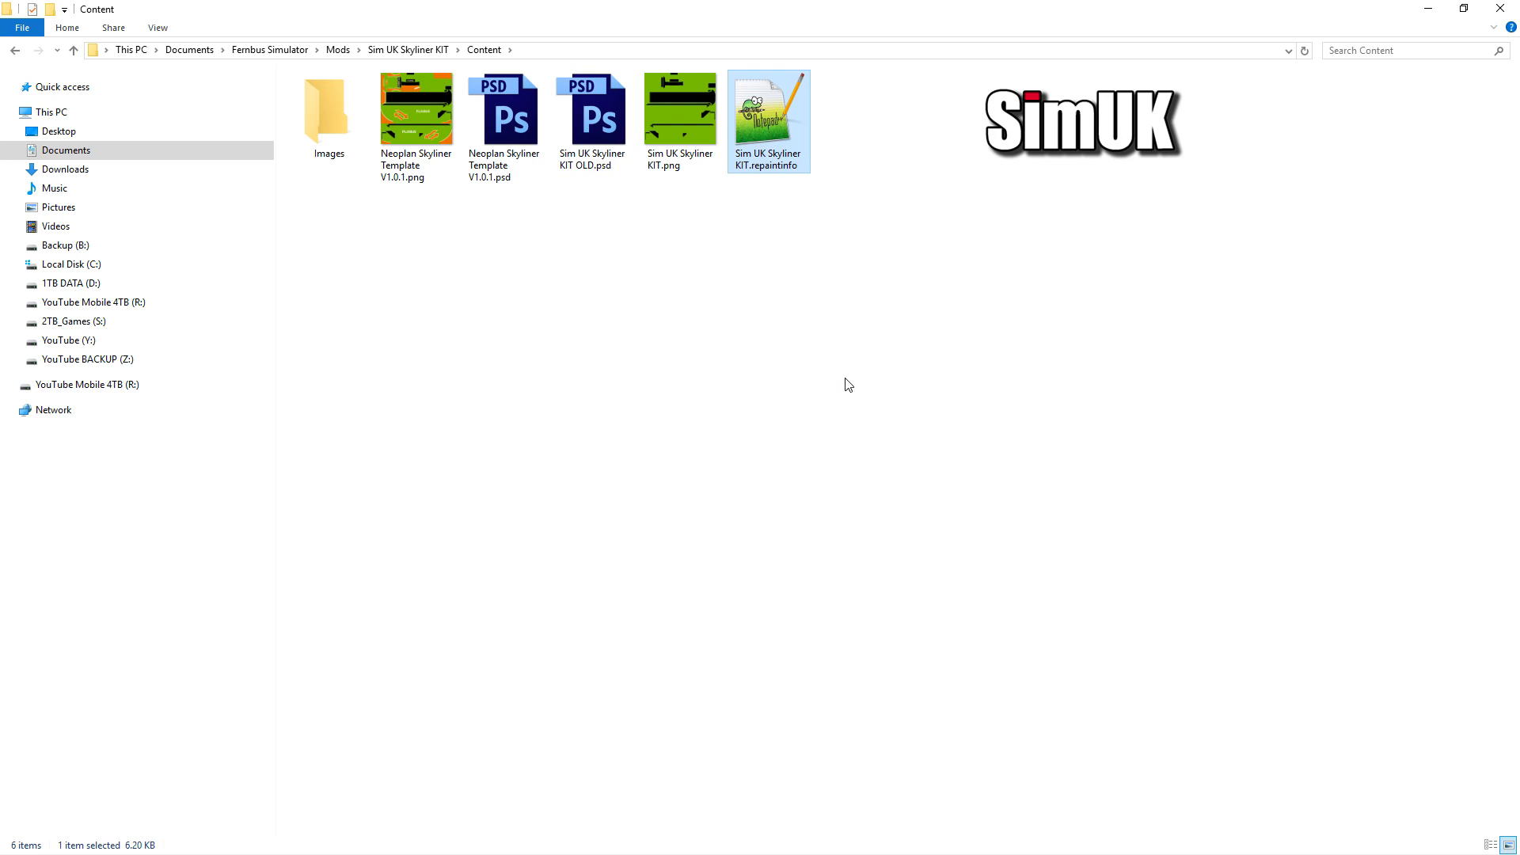
key(F2)
key(ctrl+c)
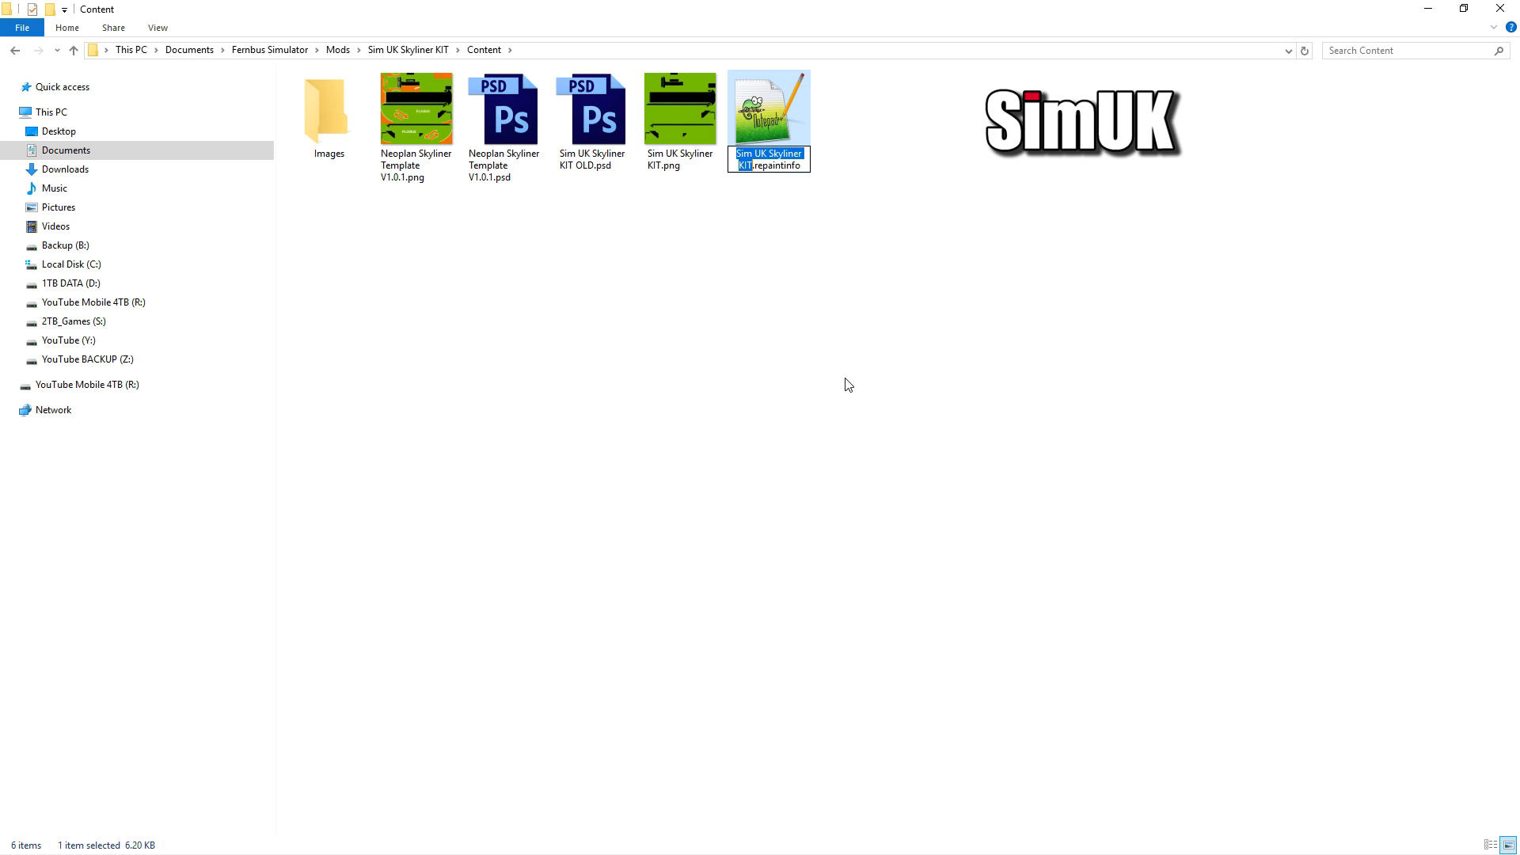
click(503, 115)
key(F2)
key(ctrl+v)
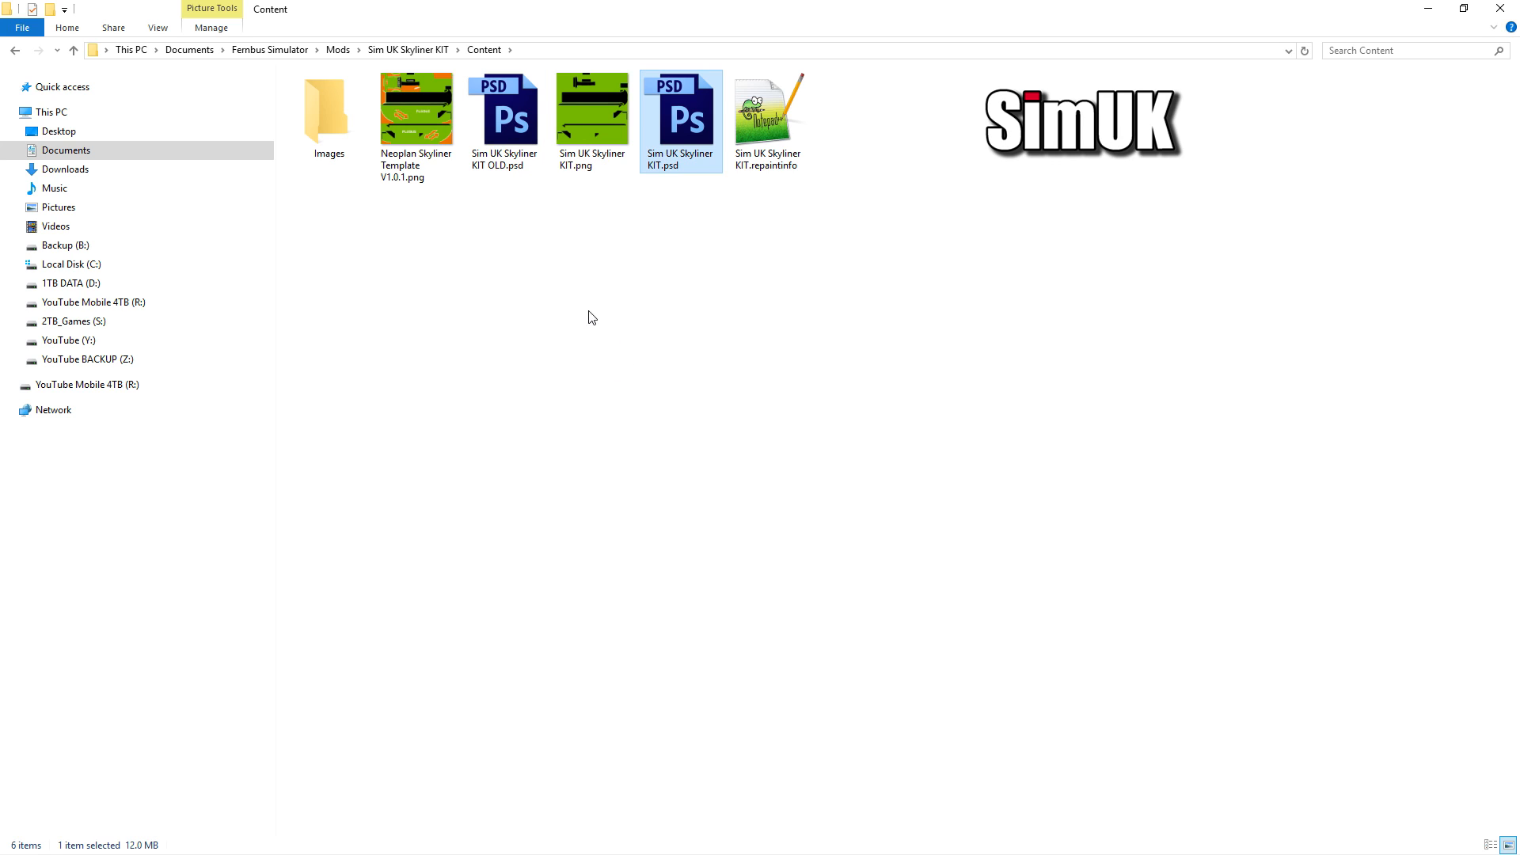
click(408, 98)
key(F2)
key(ctrl+v)
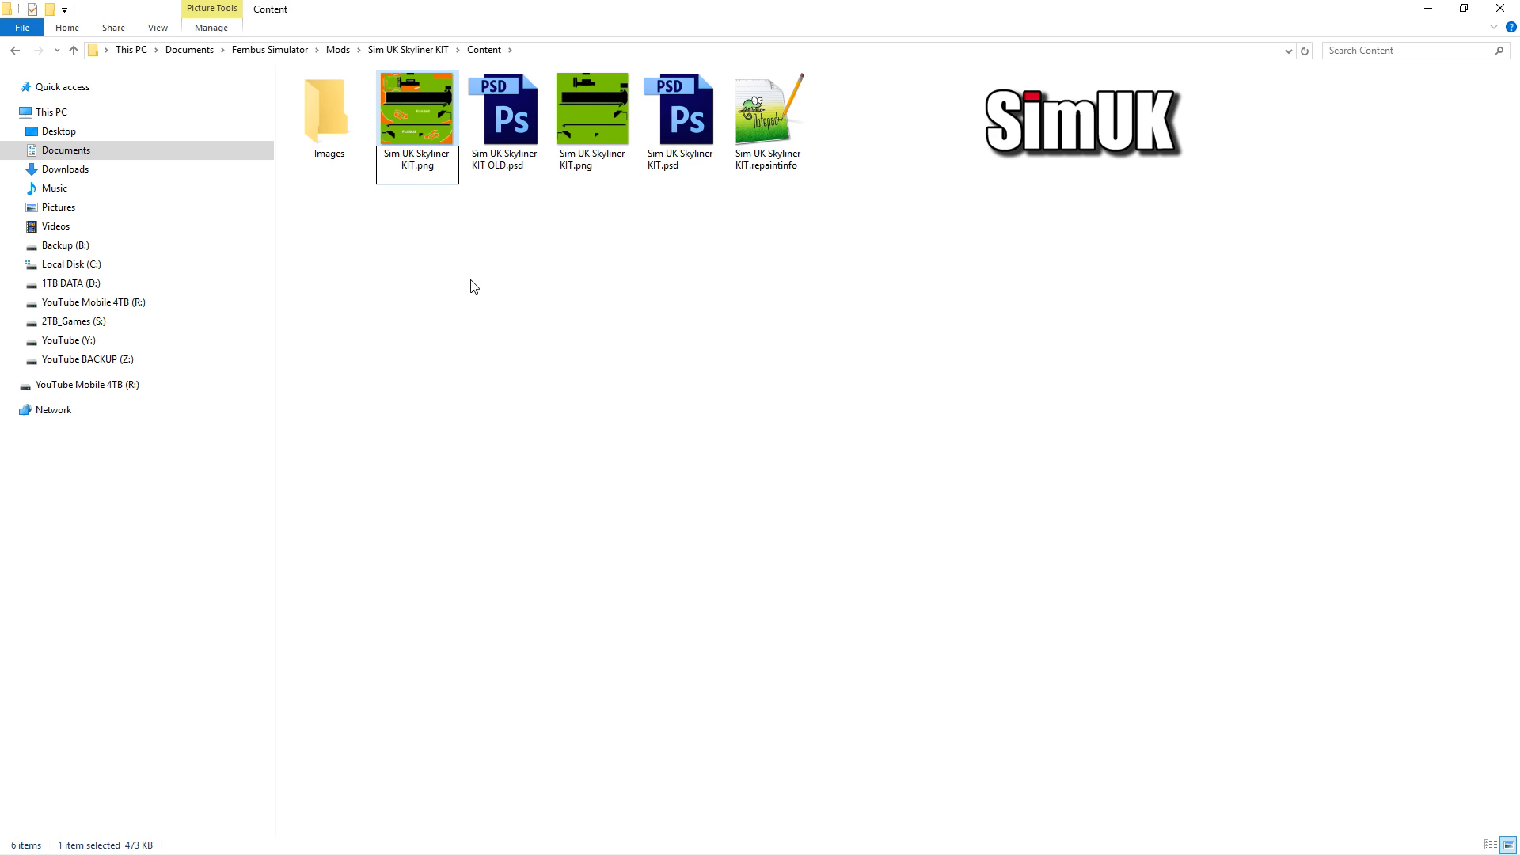
key(Return)
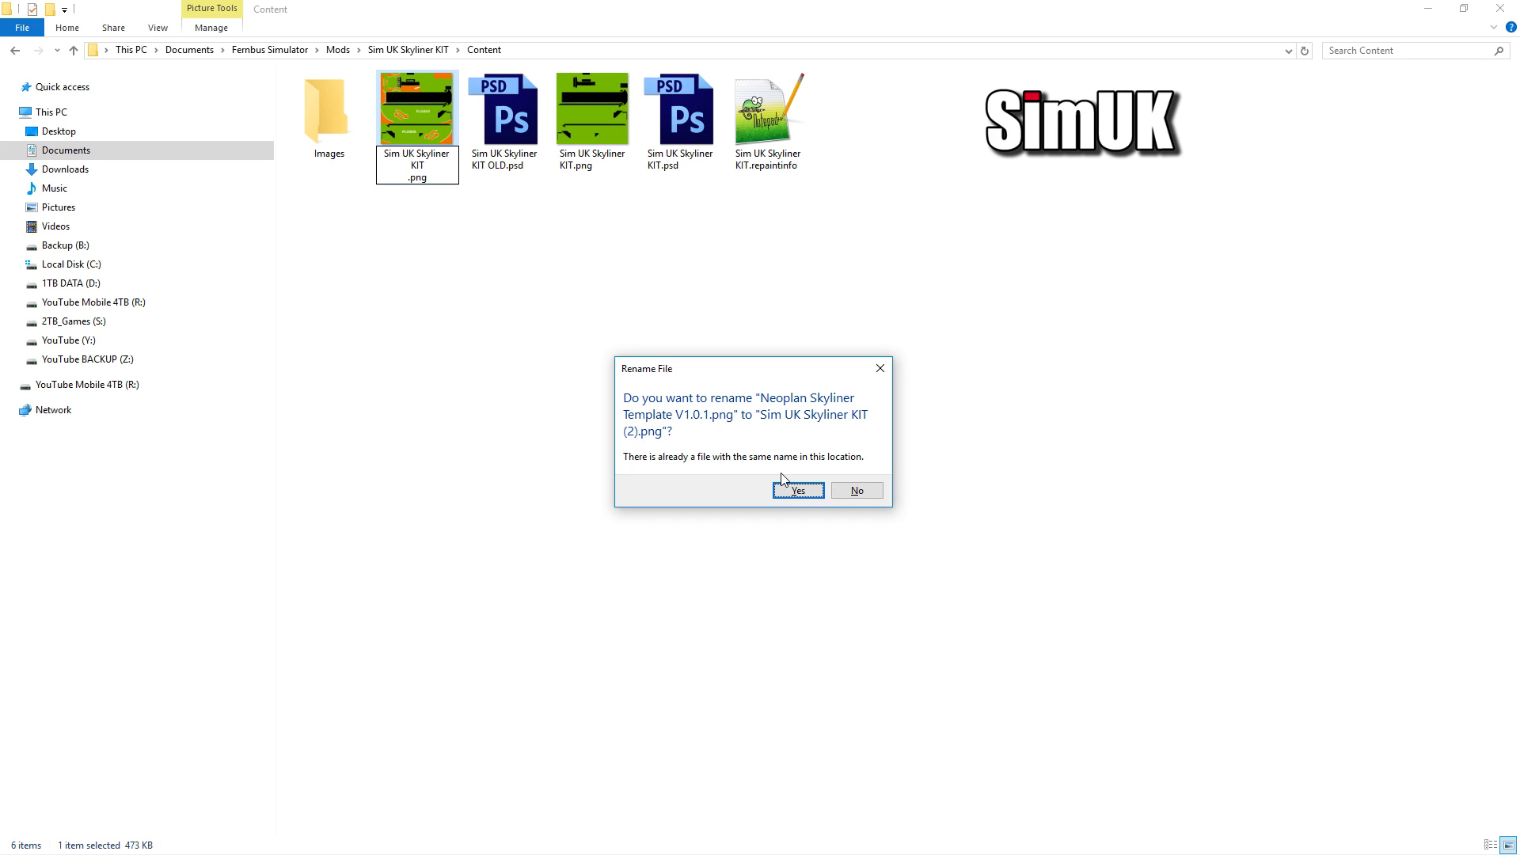
click(857, 491)
Step: Delete the old Sim UK Skyliner KIT.png and rename the template PNG as Sim UK Skyliner KIT.png
click(600, 117)
key(Delete)
key(Return)
click(431, 112)
key(F2)
key(ctrl+v)
click(456, 227)
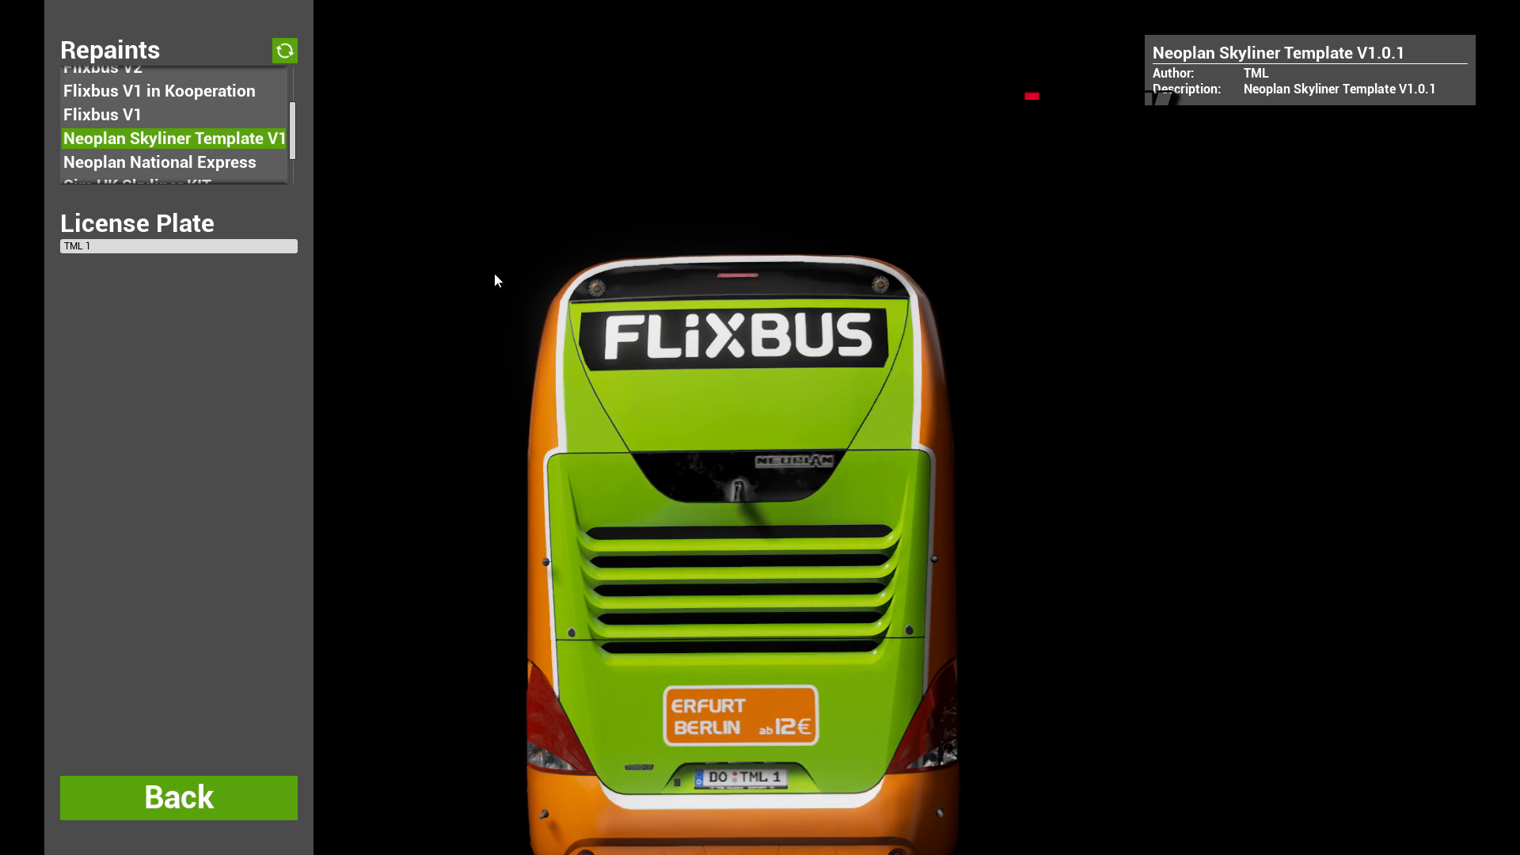
Step: Switch to Fernbus Simulator, choose the Sim UK Skyliner KIT repaint and reload the repaints
scroll(293, 123, down, 1)
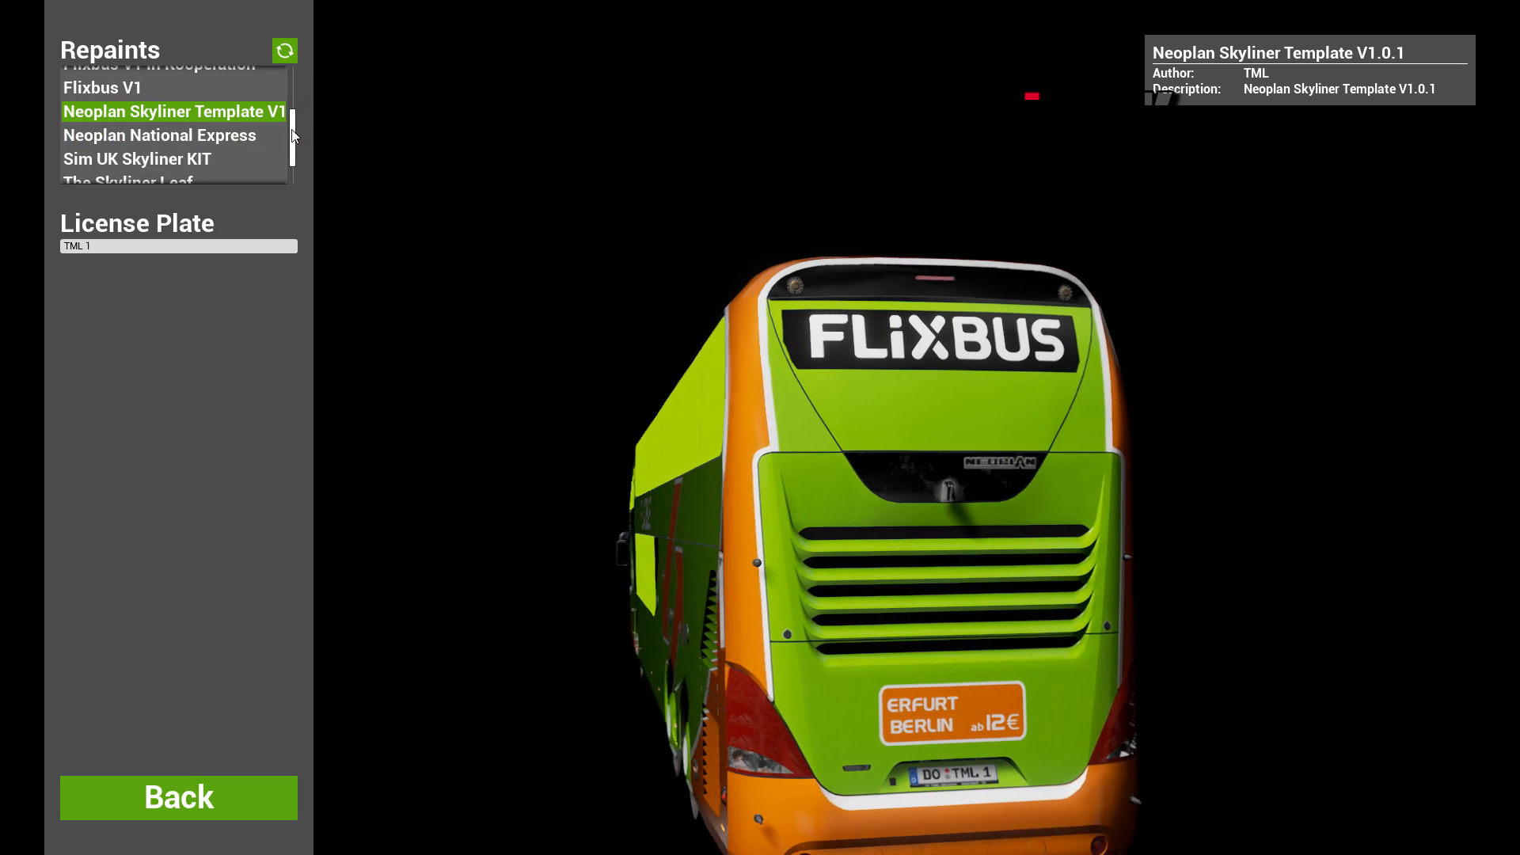
click(157, 160)
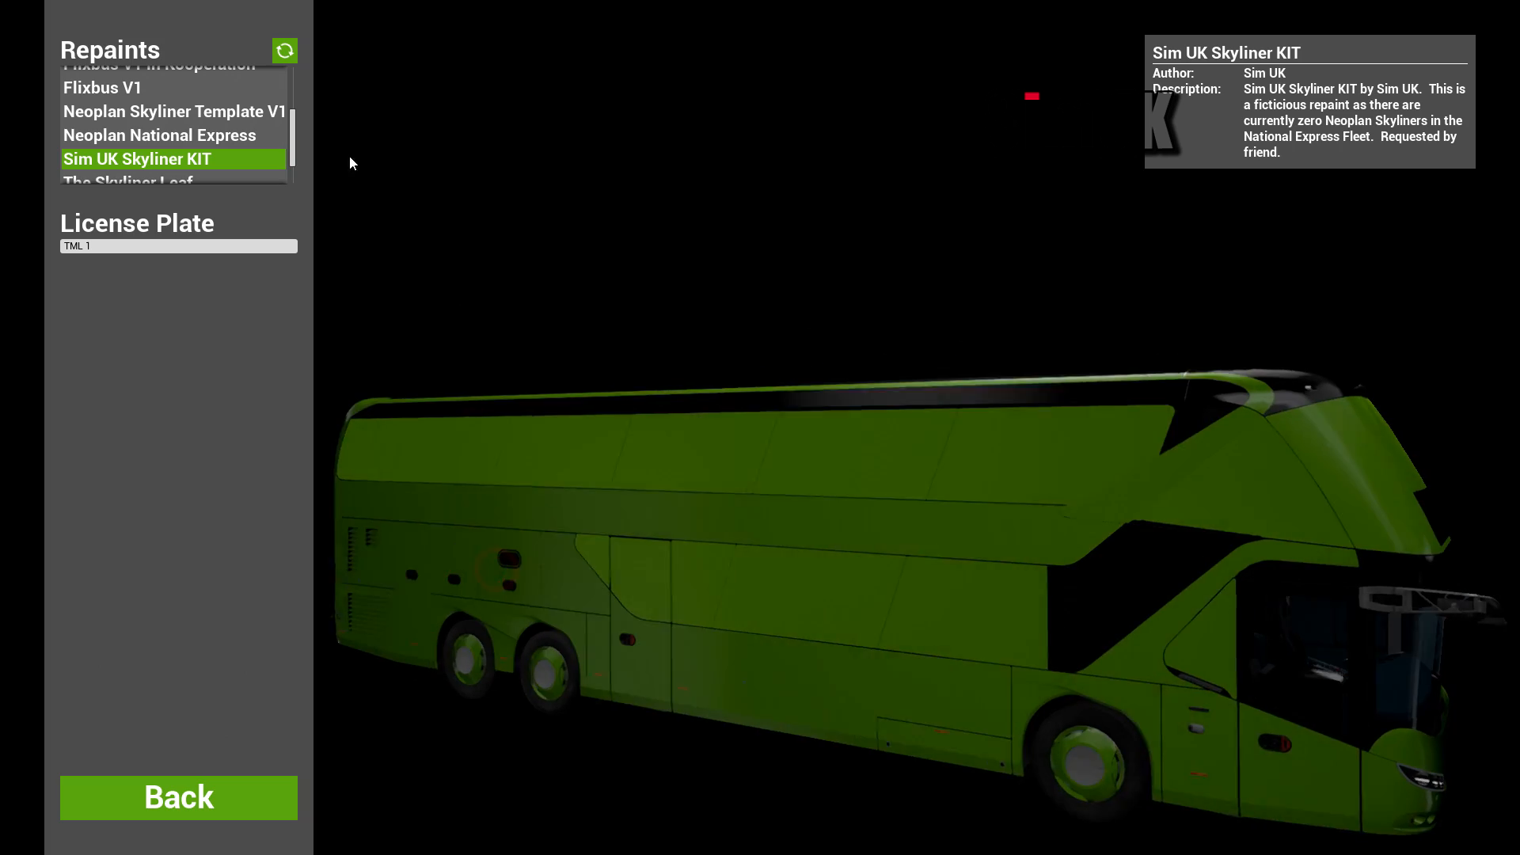
click(285, 50)
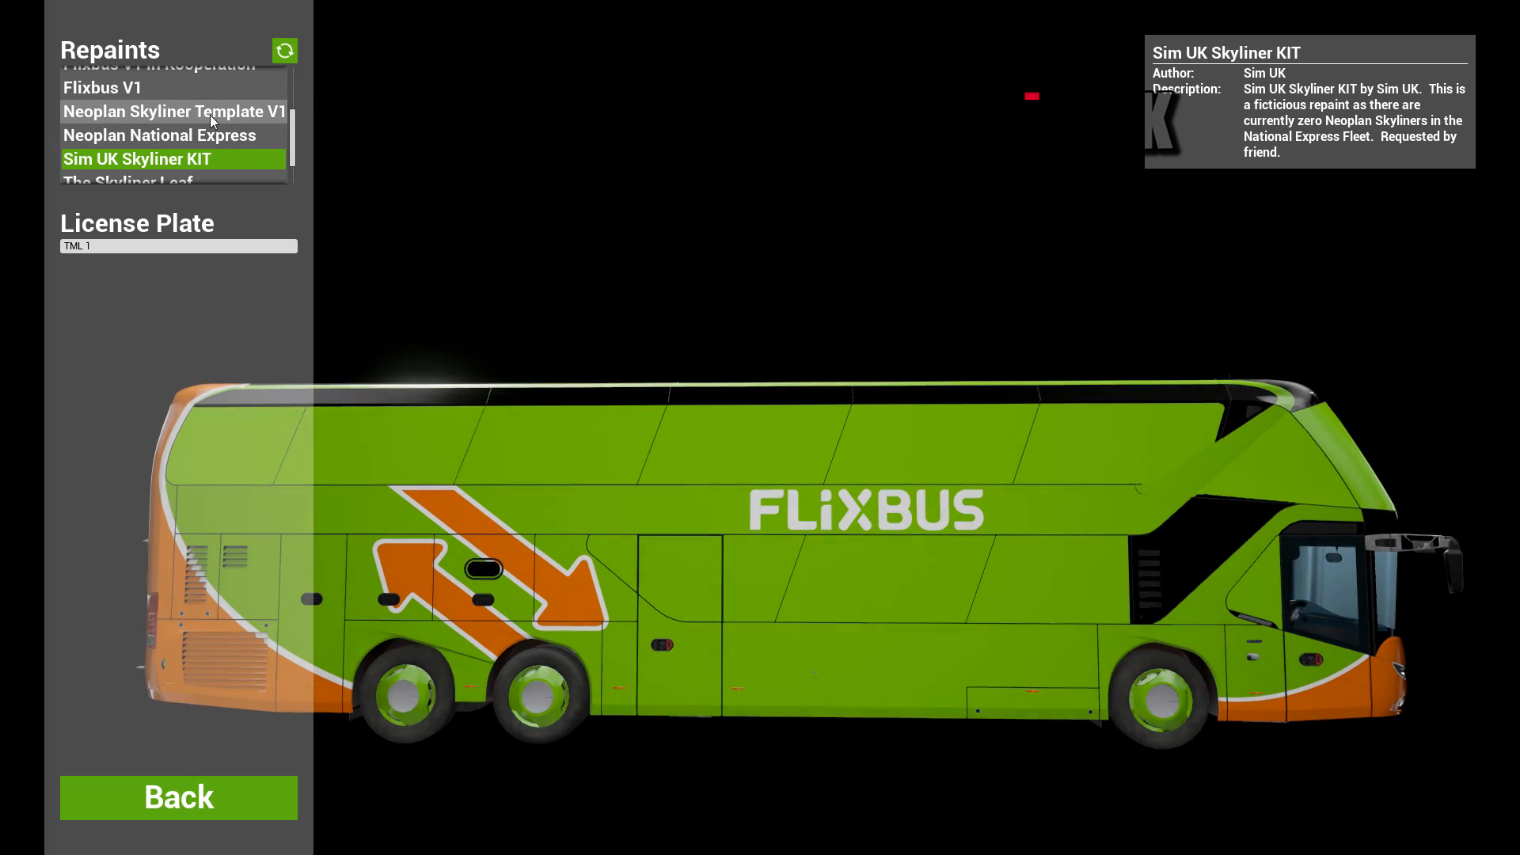
Step: Compare the Neoplan Skyliner Template V1.0.1 repaint with Sim UK Skyliner KIT, inspecting the KIT repaint around the bus
click(158, 112)
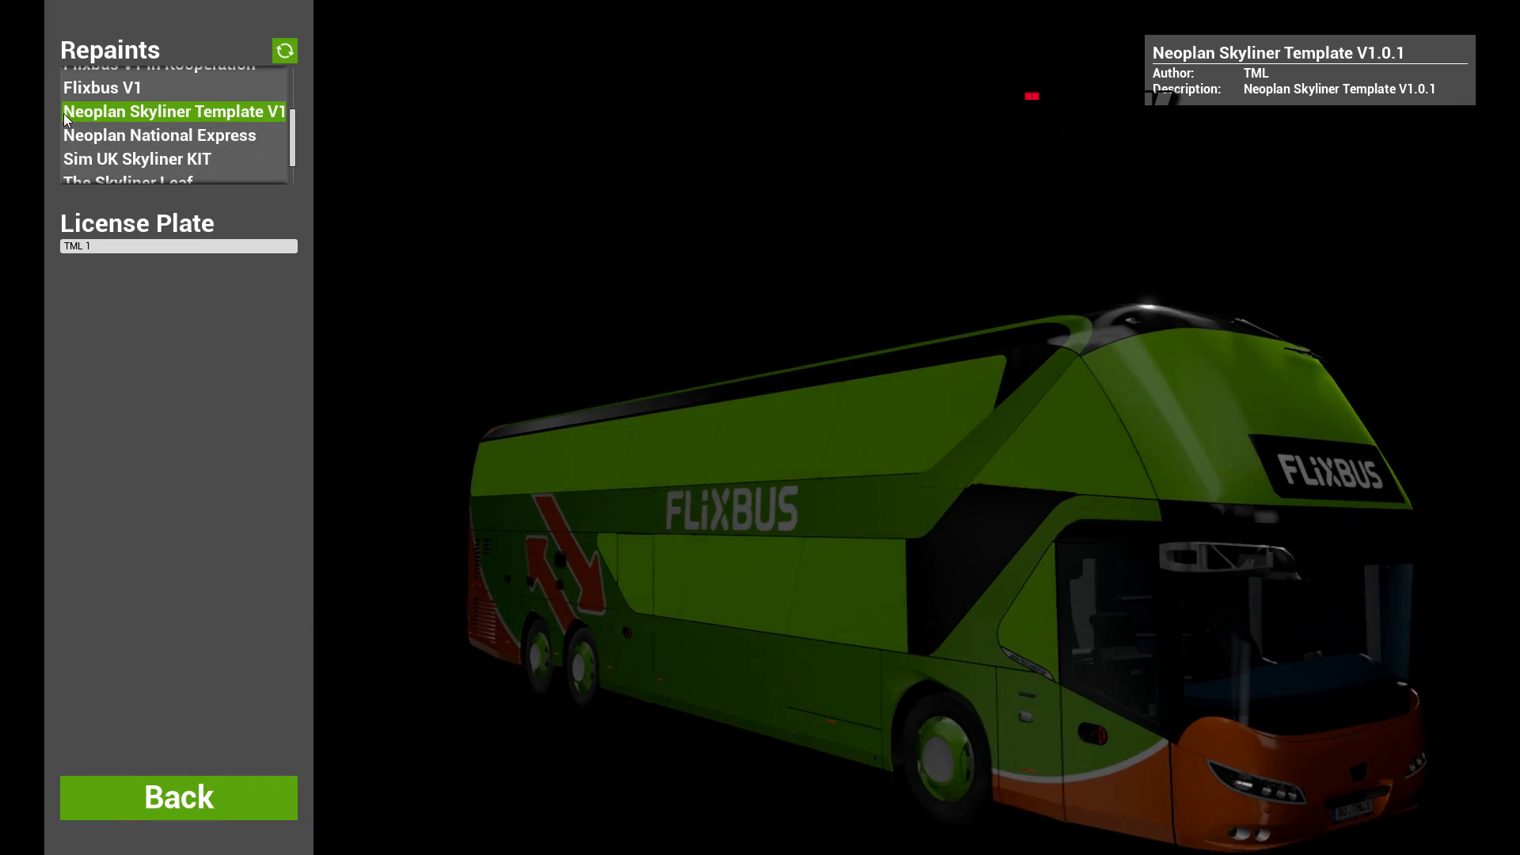
click(124, 161)
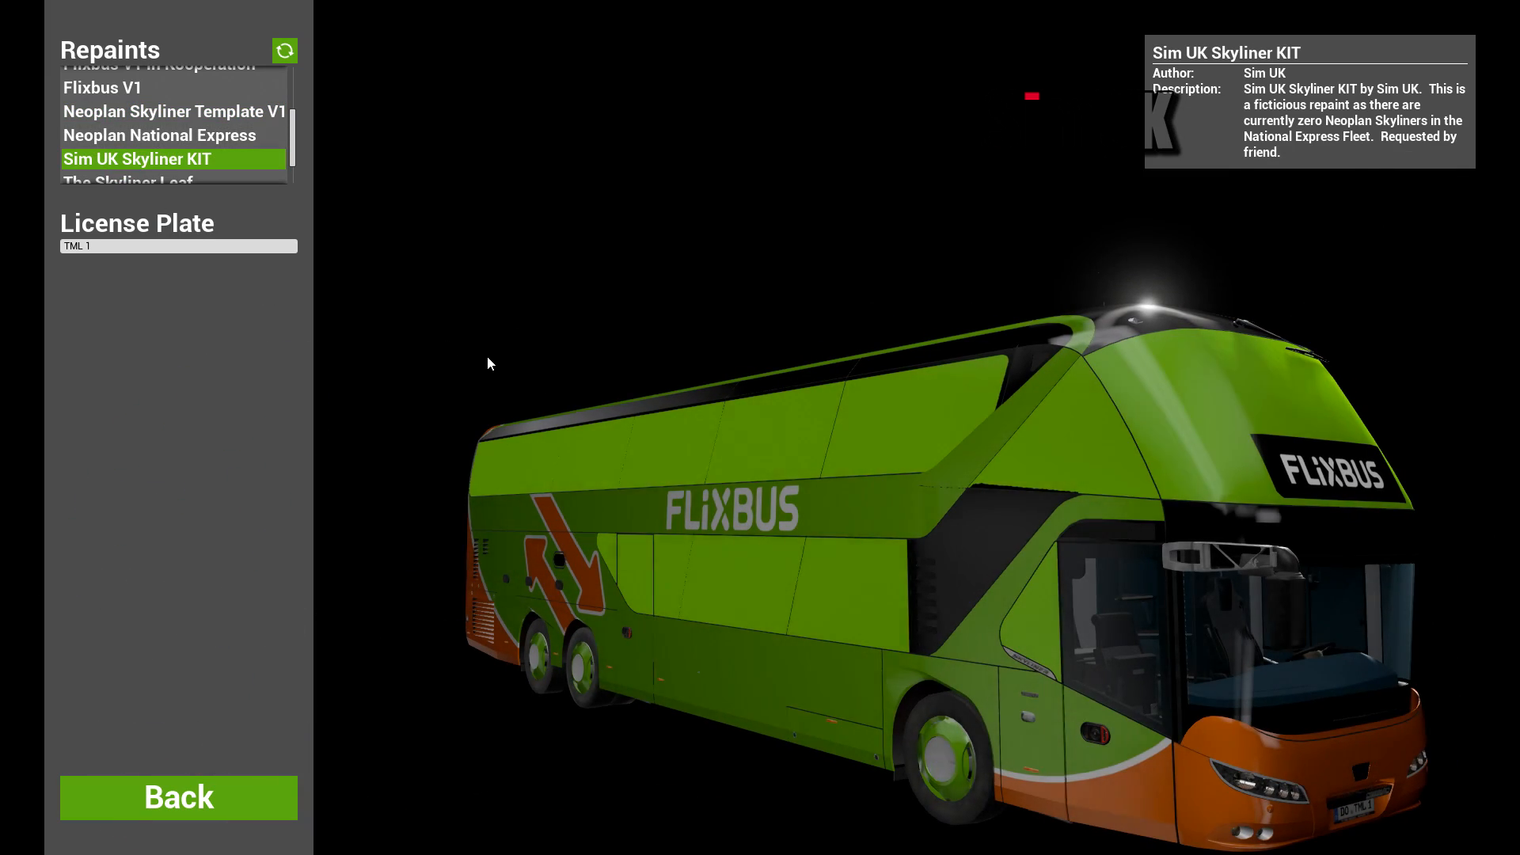
drag(798, 611, 918, 551)
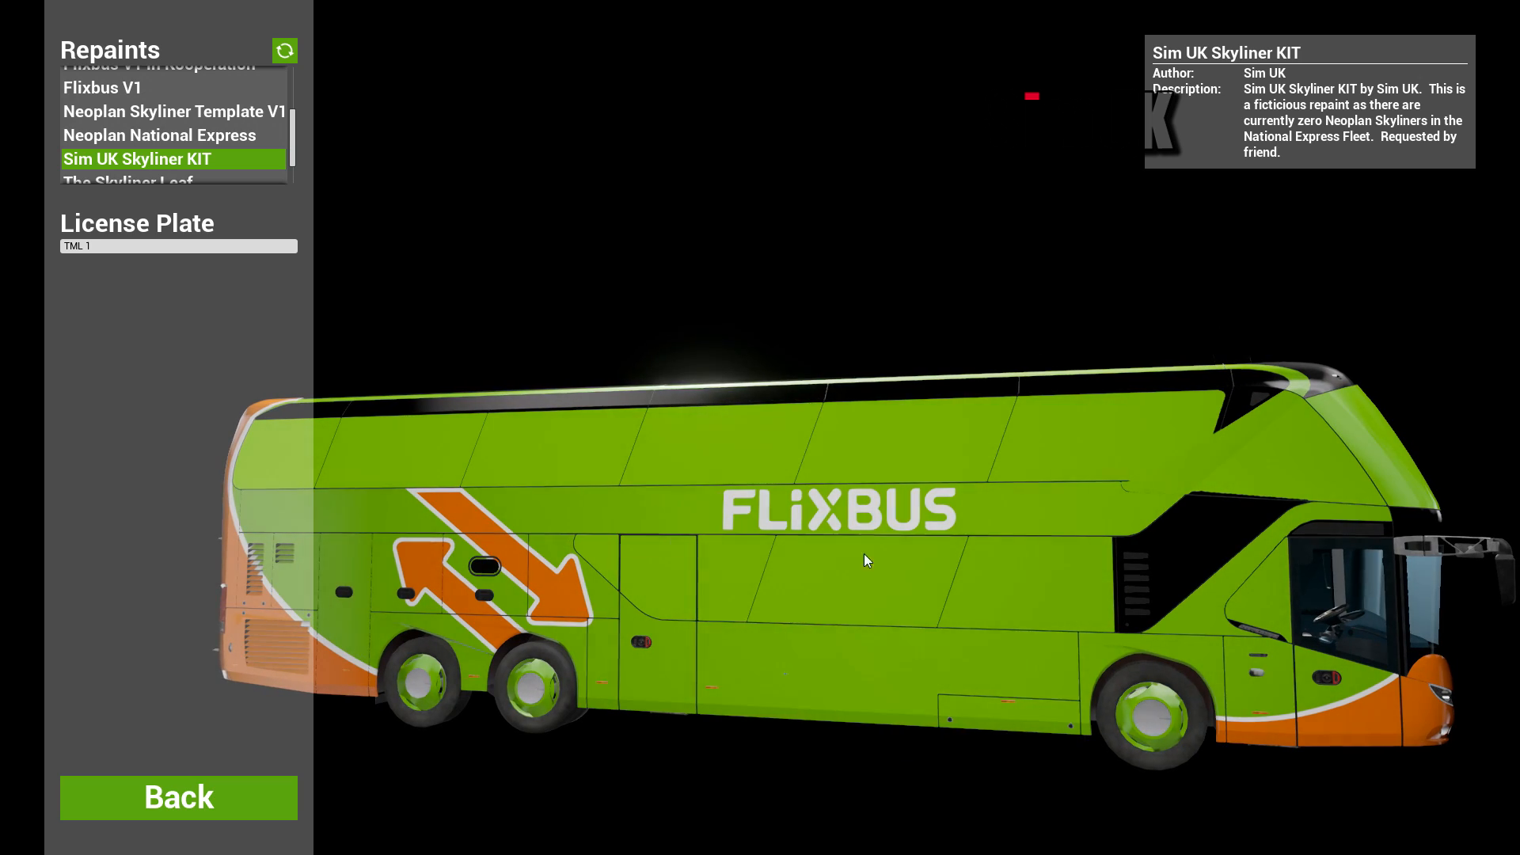
drag(1315, 481, 1262, 392)
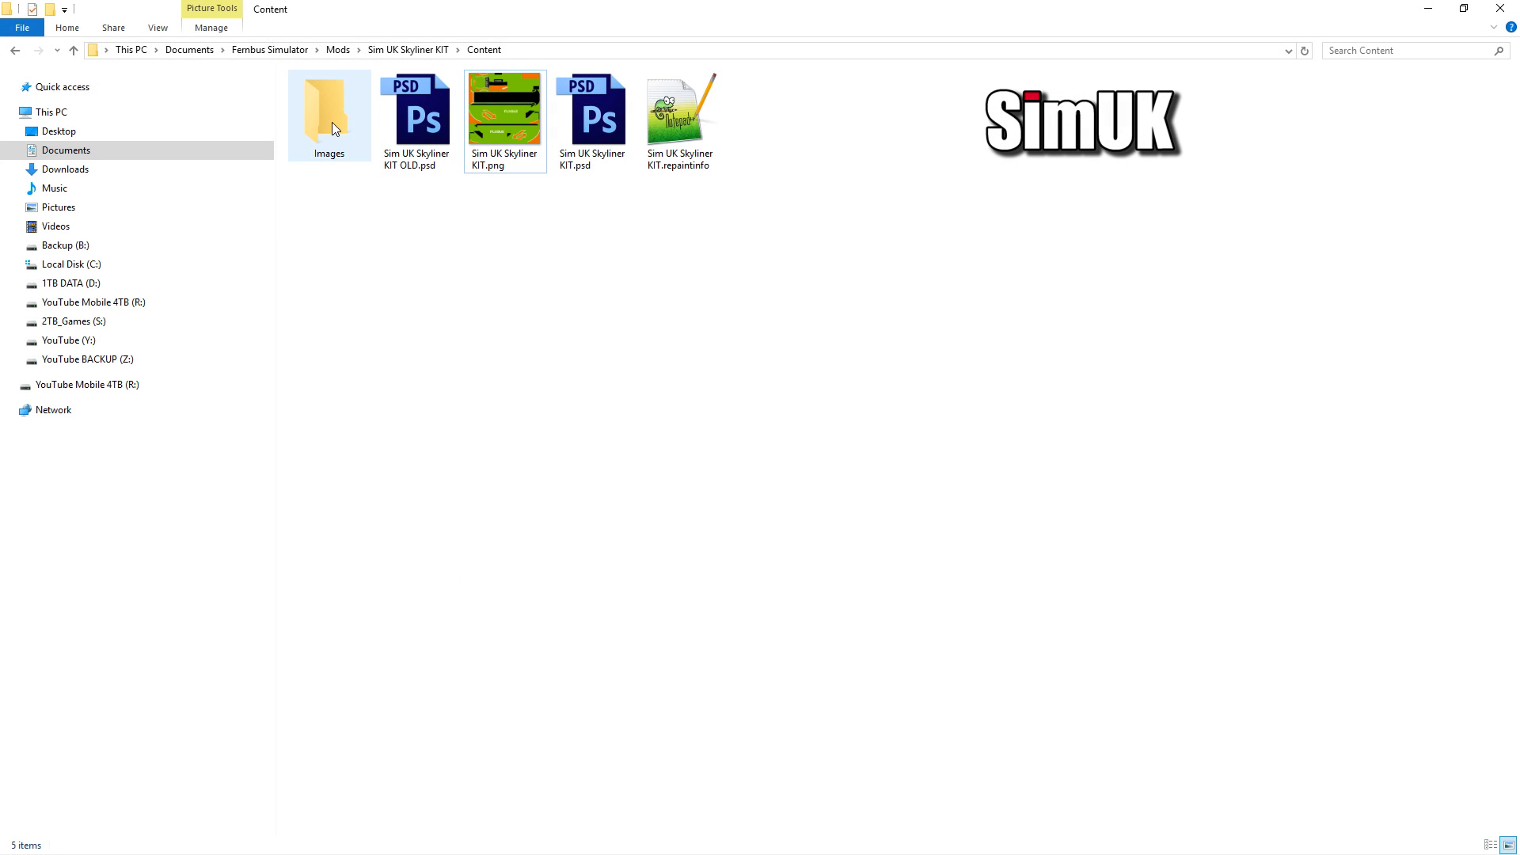
Step: Open Sim UK Skyliner KIT.psd from the mod's Content folder in Photoshop
click(596, 121)
double_click(595, 121)
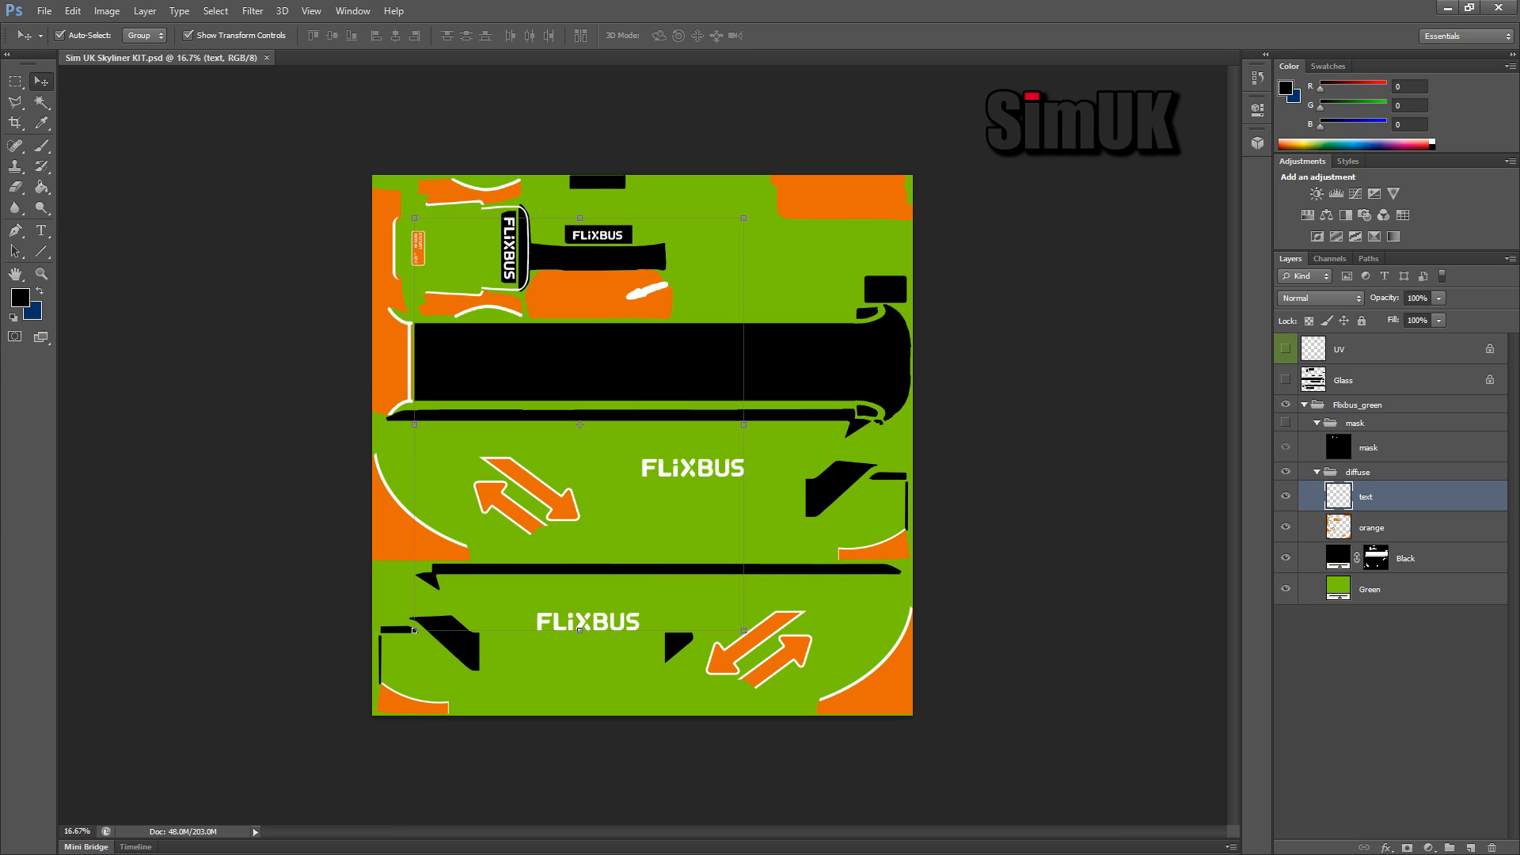
key(ctrl+plus)
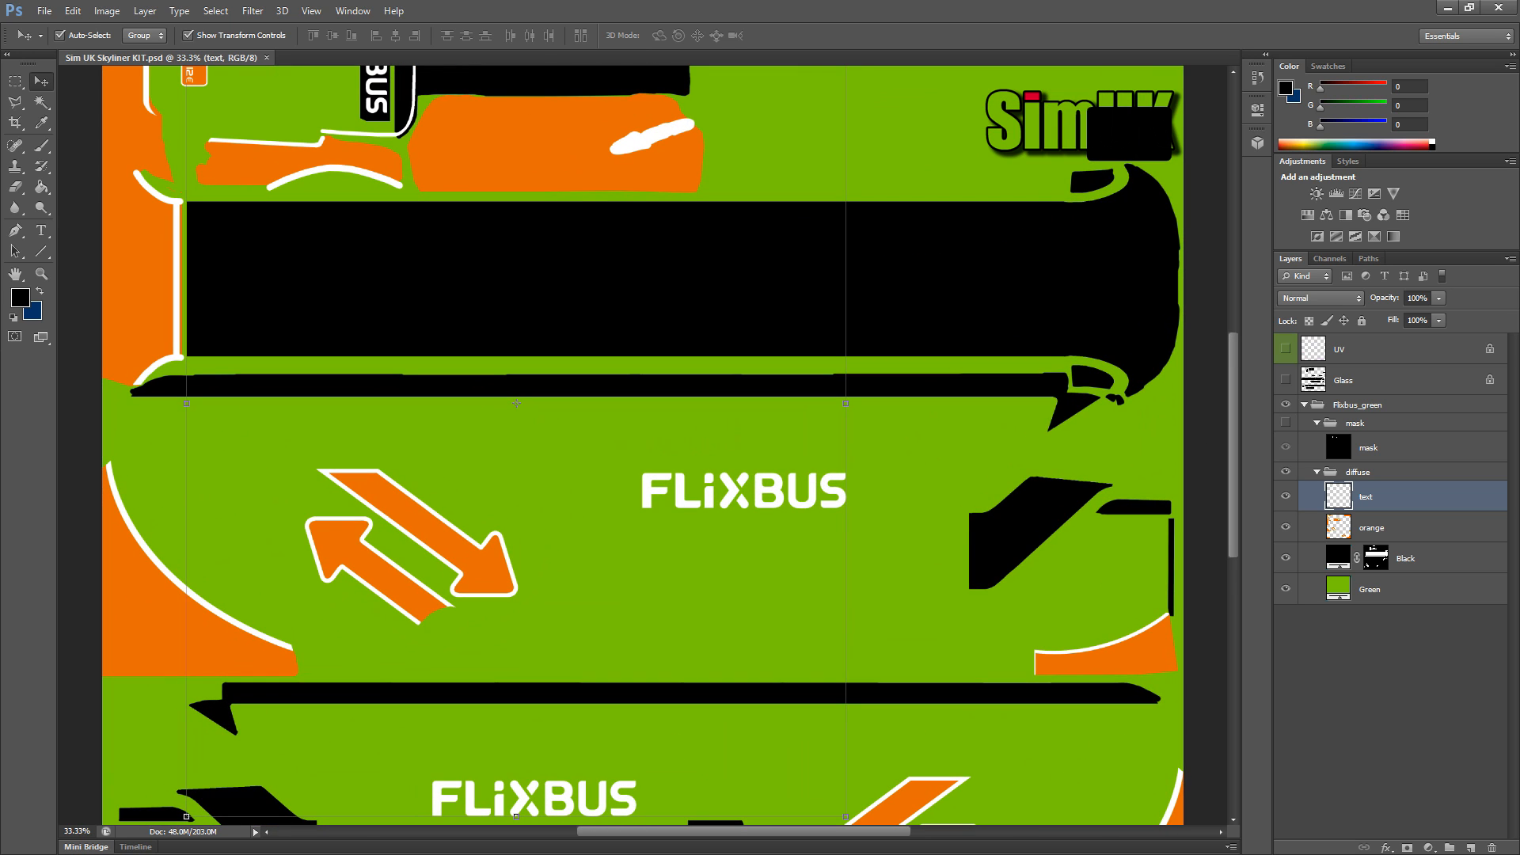
drag(1233, 418, 1233, 342)
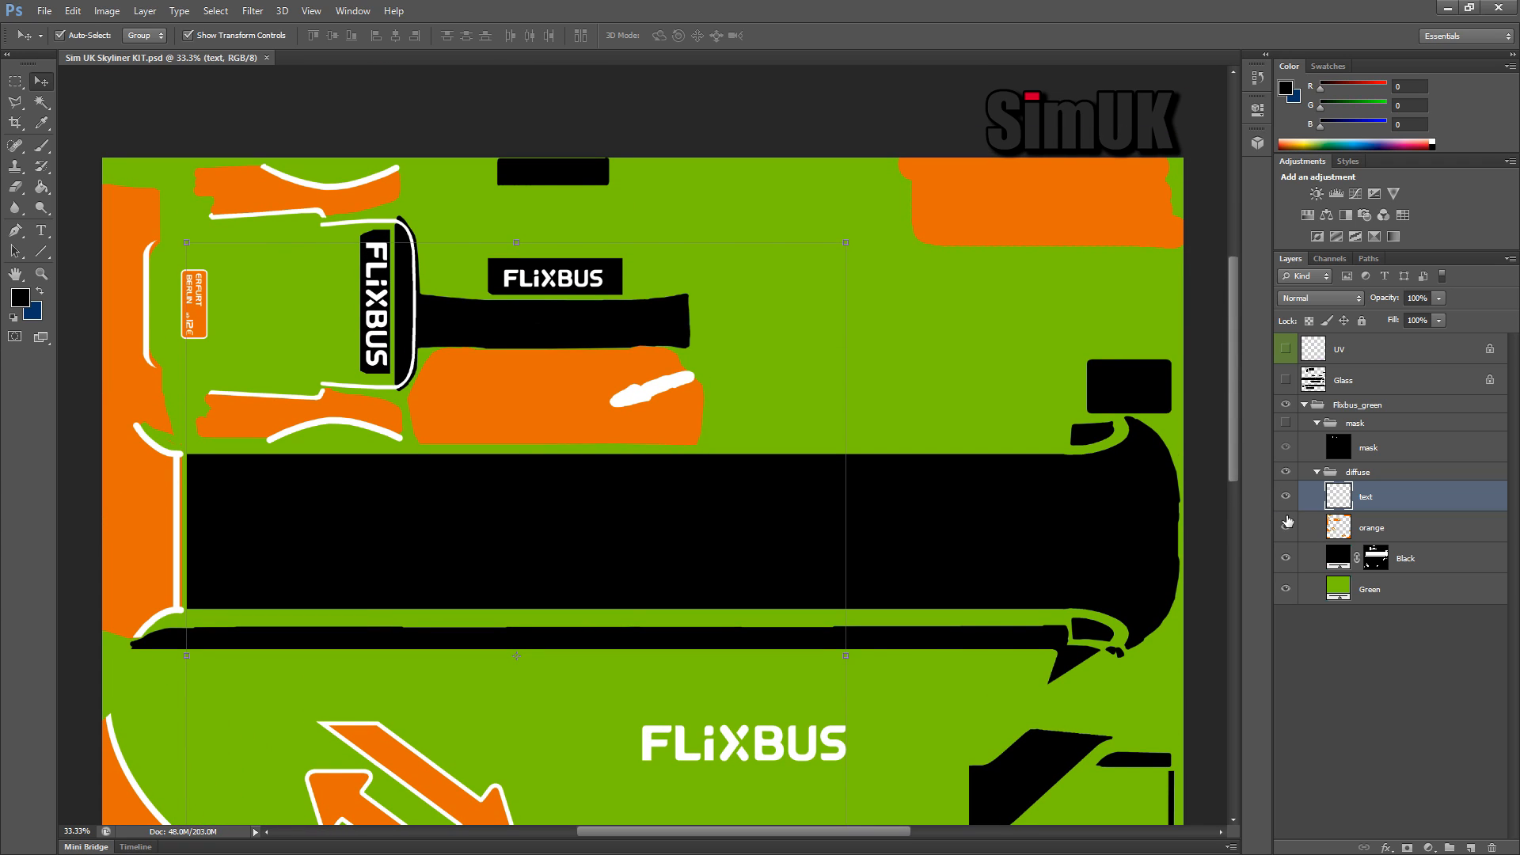
Step: Apply the Paint Bucket to the small rectangle above the roof's front end on the Black layer, rasterizing the layer's fill
click(1429, 562)
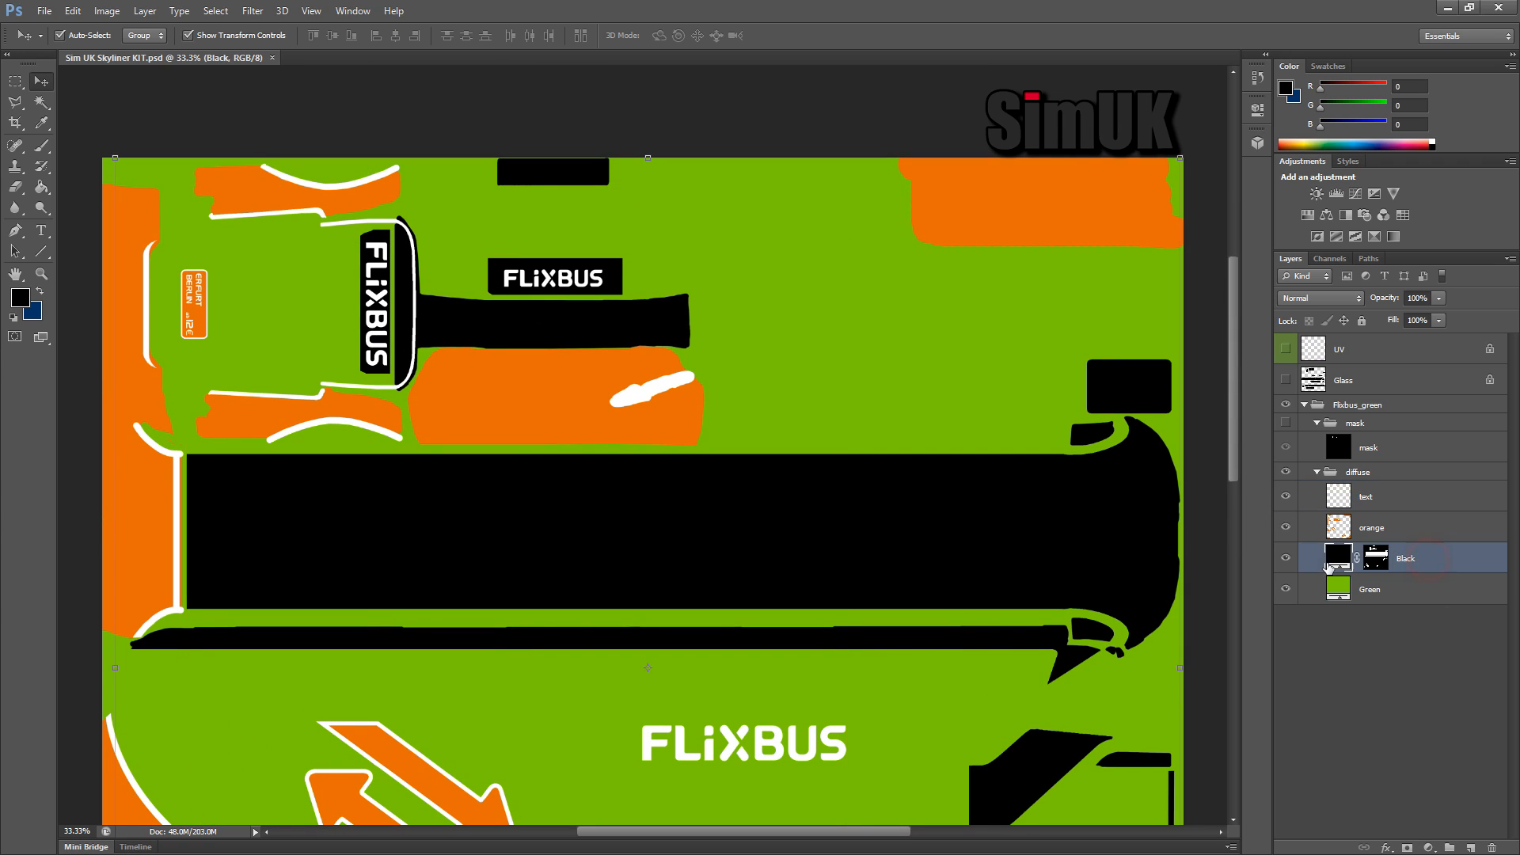
click(1282, 559)
click(1282, 559)
click(42, 188)
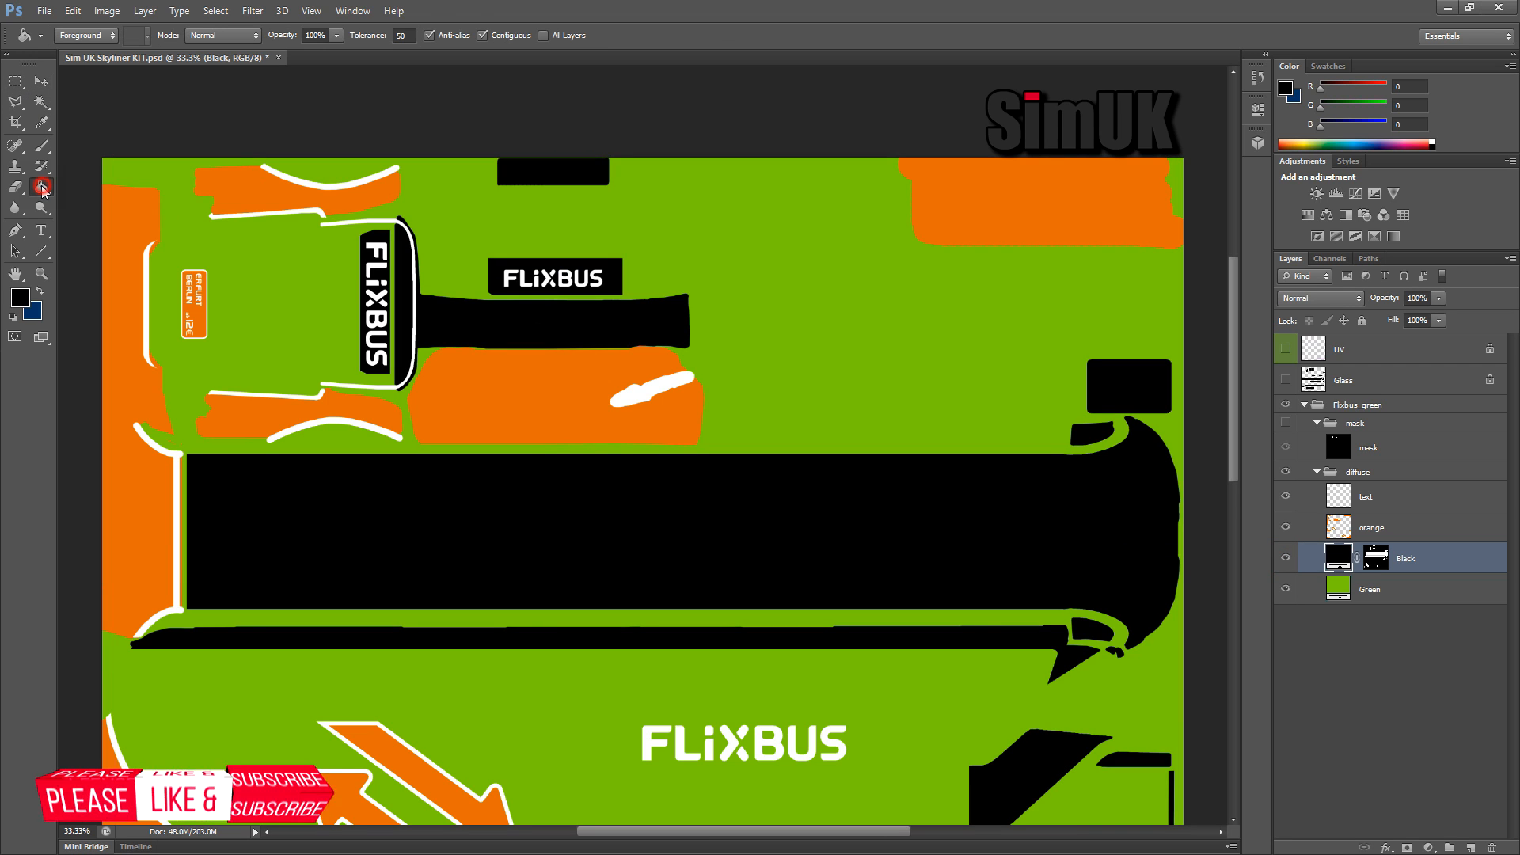
click(1133, 385)
click(727, 331)
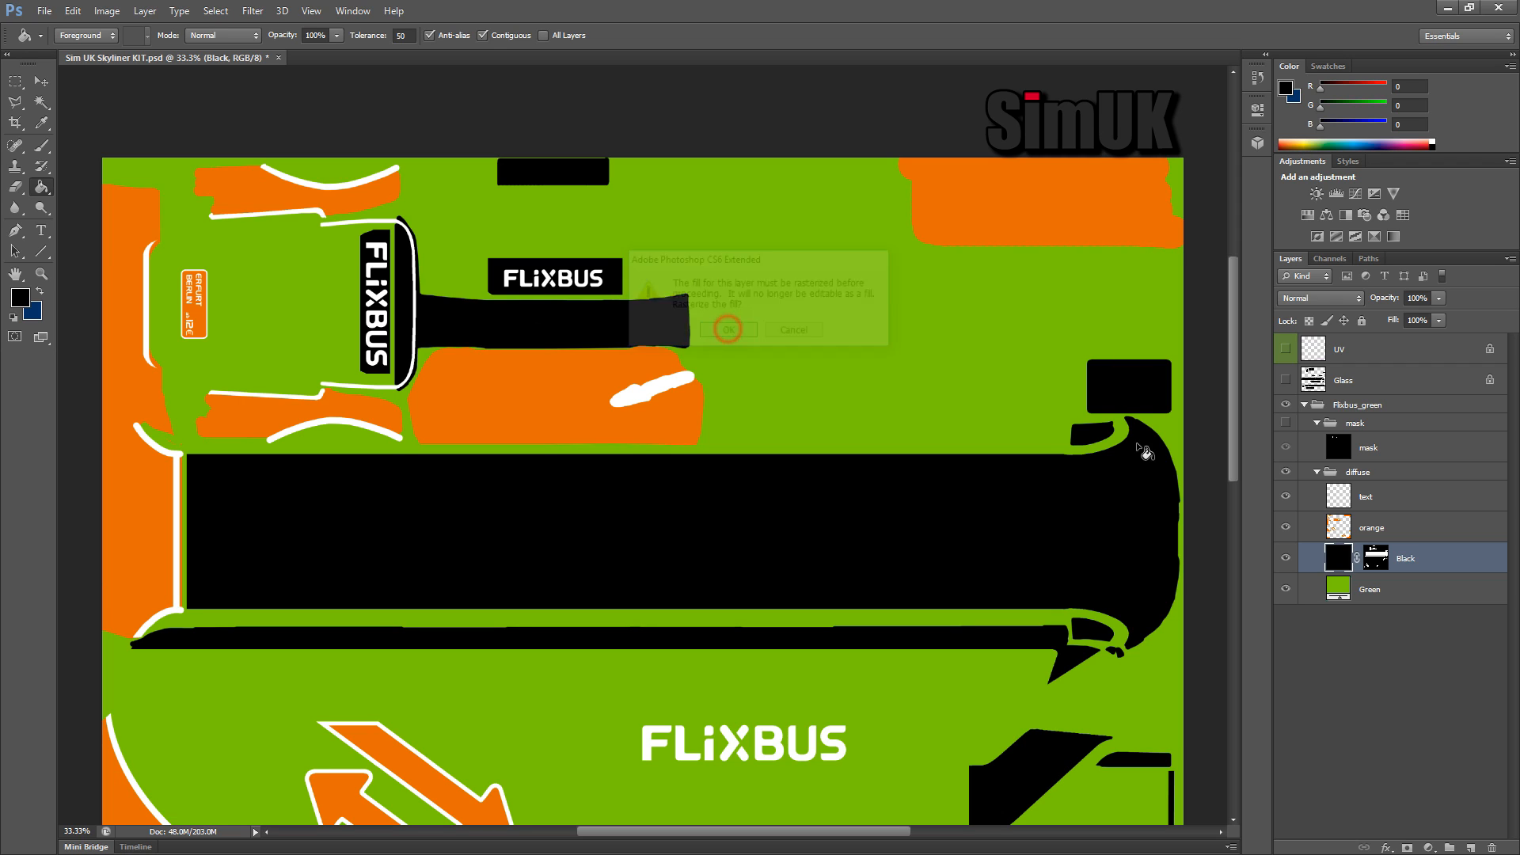
Step: Cut the small black rectangle above the roof's front end out of the Black layer and paste it as a new layer
click(15, 81)
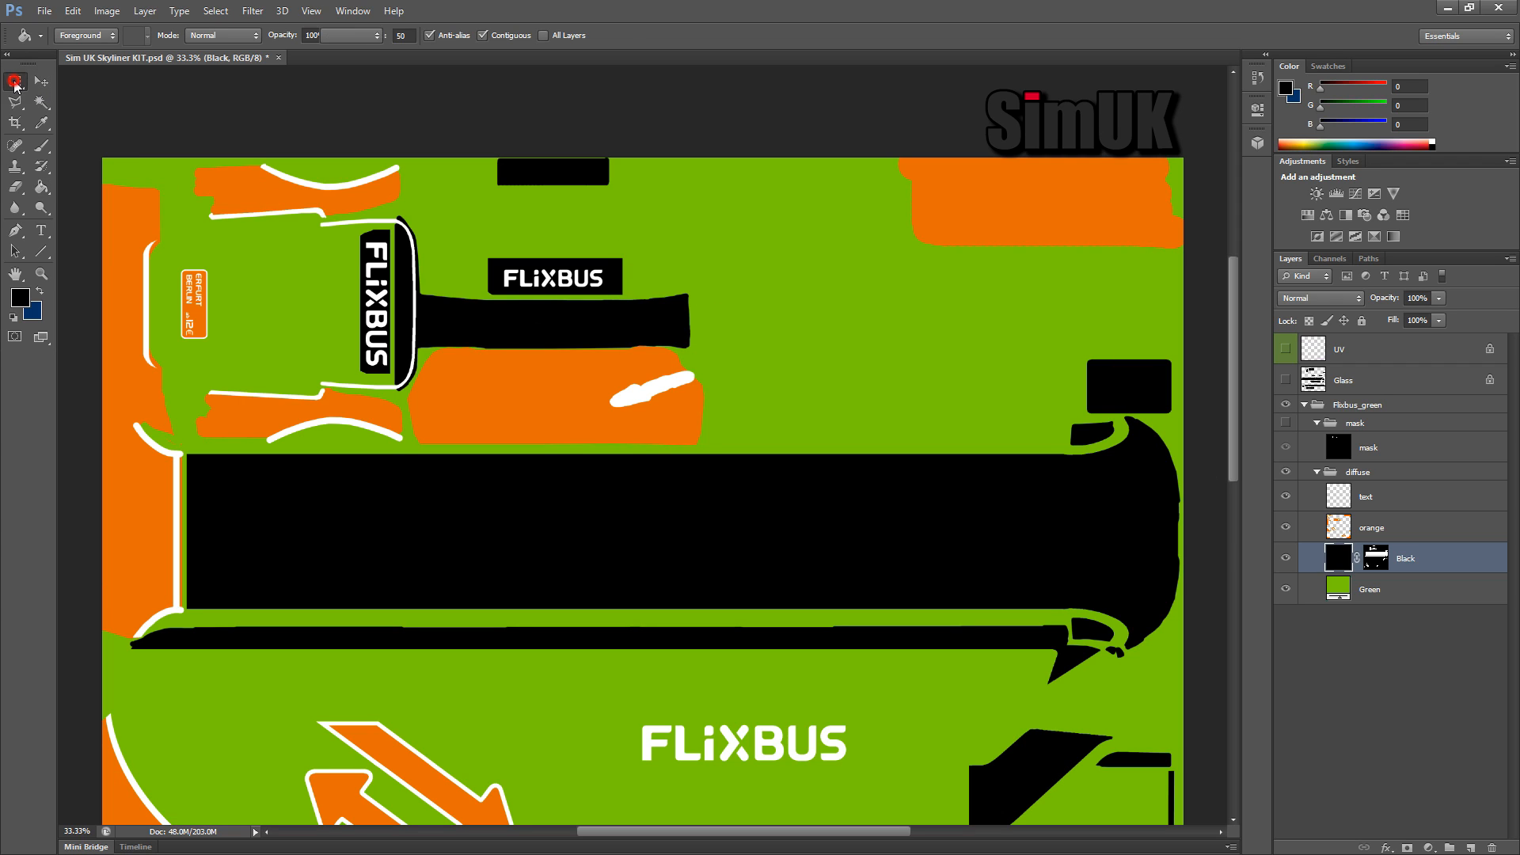
drag(1083, 356, 1167, 416)
drag(1172, 417, 1173, 415)
key(Delete)
key(ctrl+d)
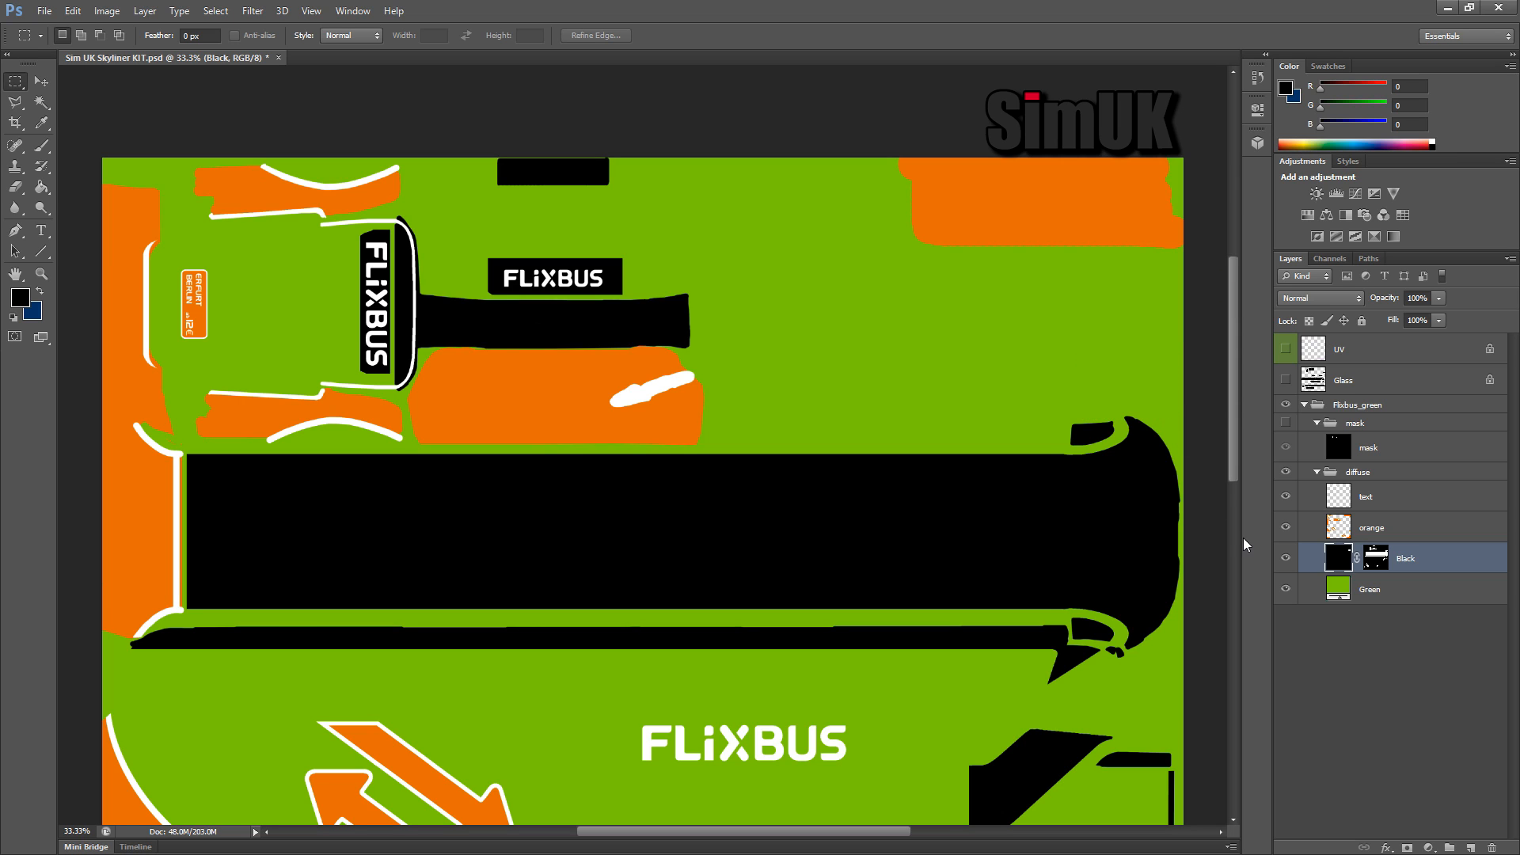
key(ctrl+v)
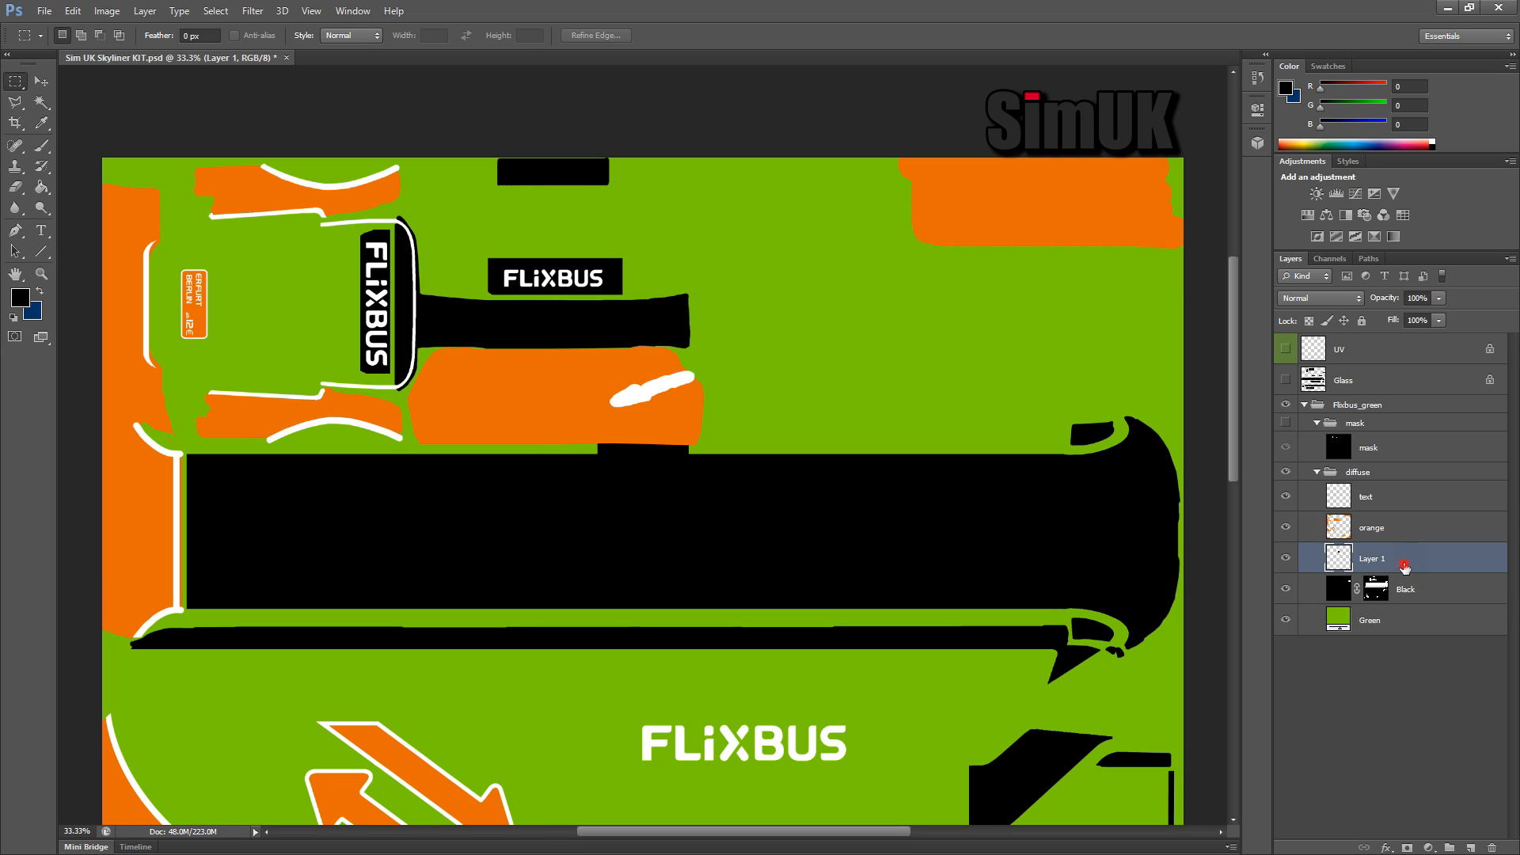
Step: Move the pasted layer to the top of the layer stack and place its rectangle slightly above its original spot
drag(1409, 565, 1380, 340)
click(40, 78)
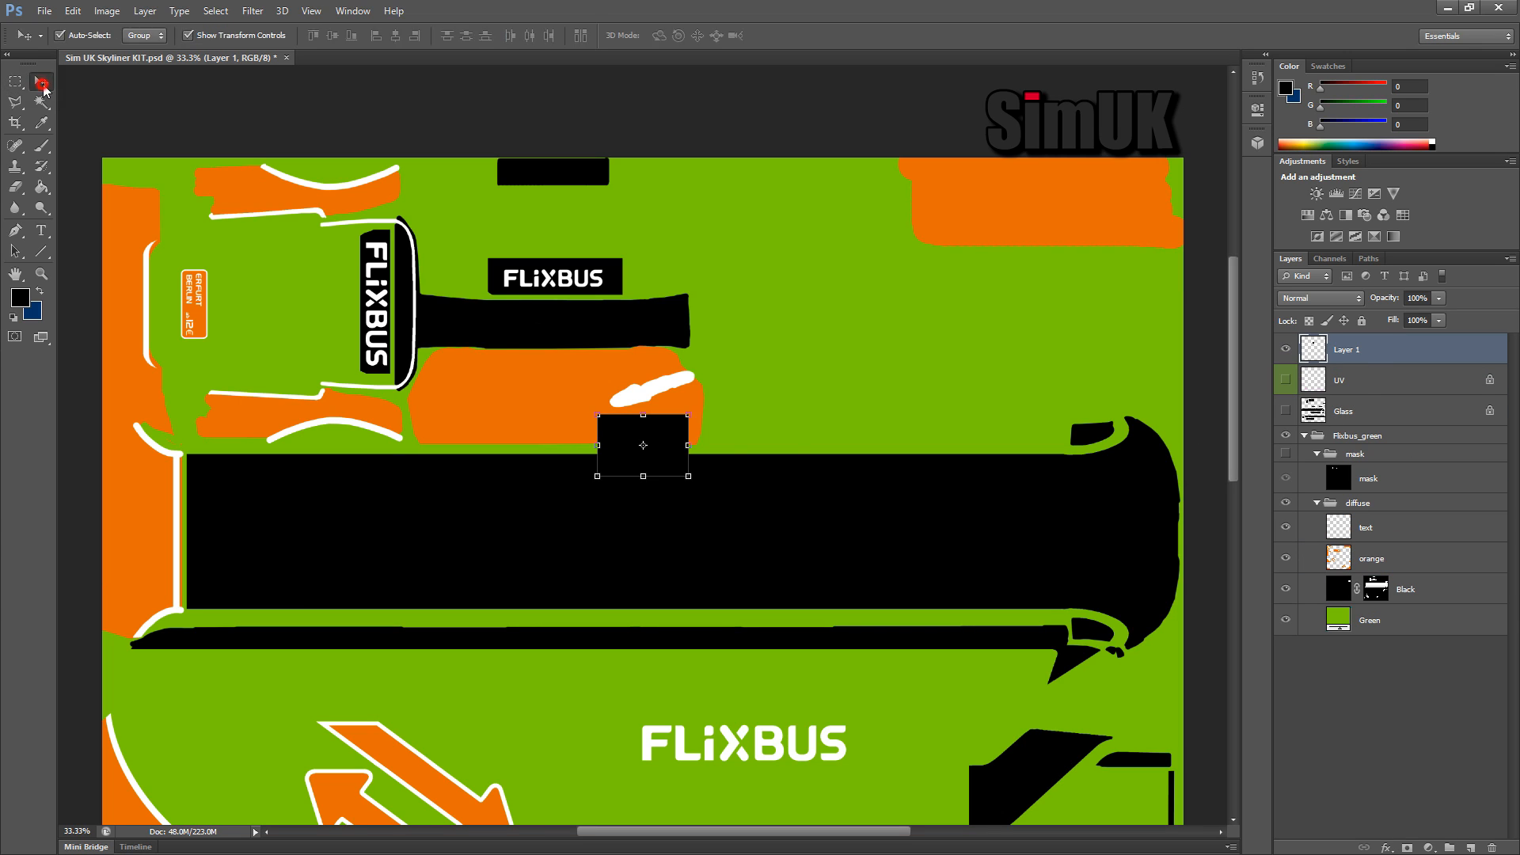
drag(656, 468, 1146, 382)
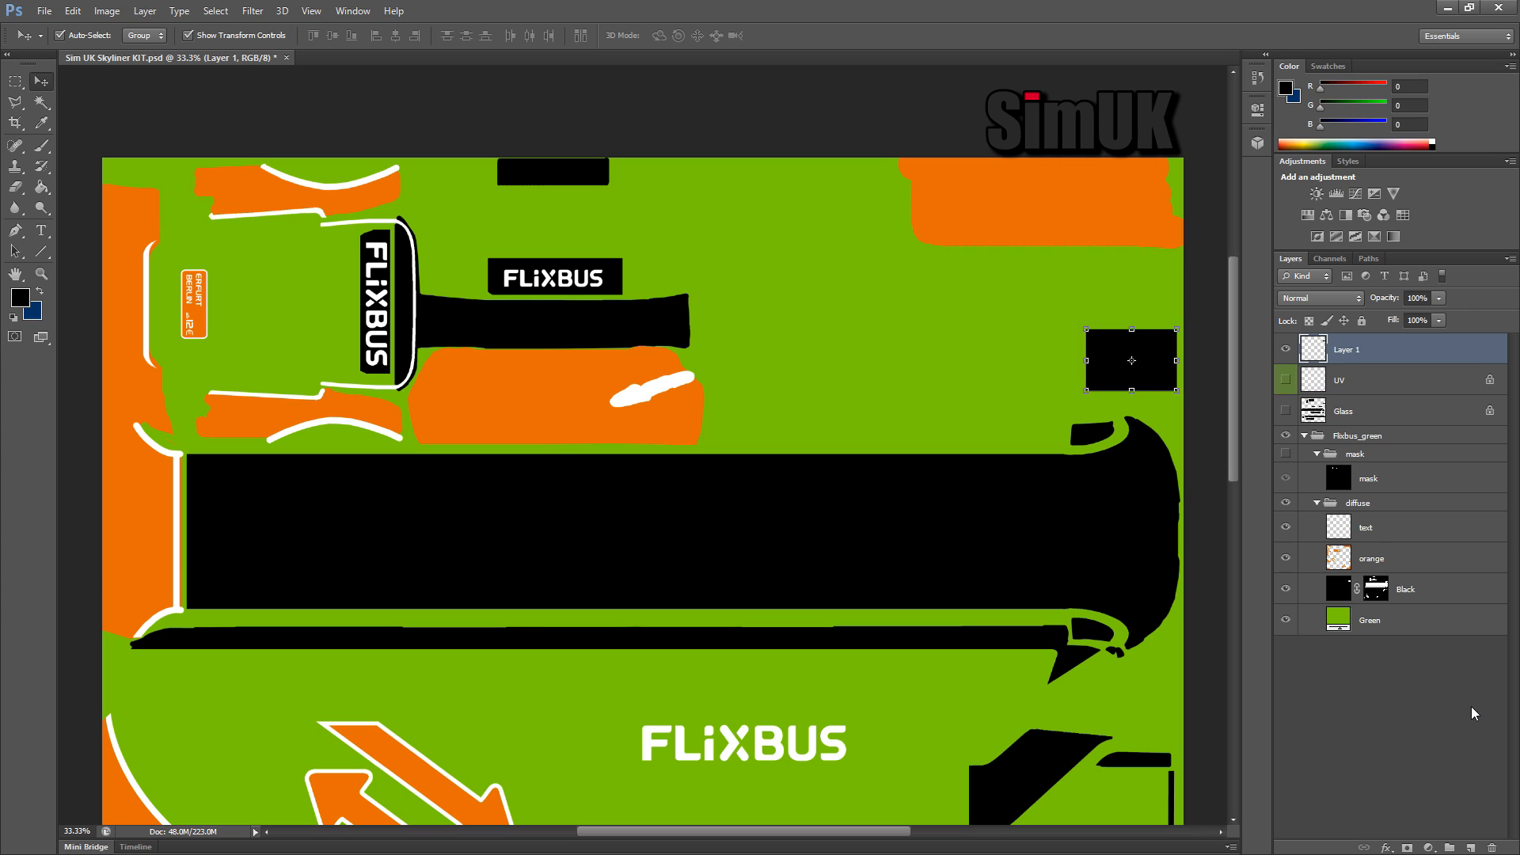
Step: Nudge the black rectangle right to the edge of the texture and save the PSD
key(Right)
key(Right)
key(Right)
key(Right)
key(Right)
key(Right)
key(Right)
key(Right)
key(Right)
key(Right)
key(Right)
key(Right)
key(Right)
key(Right)
key(Right)
key(ctrl+s)
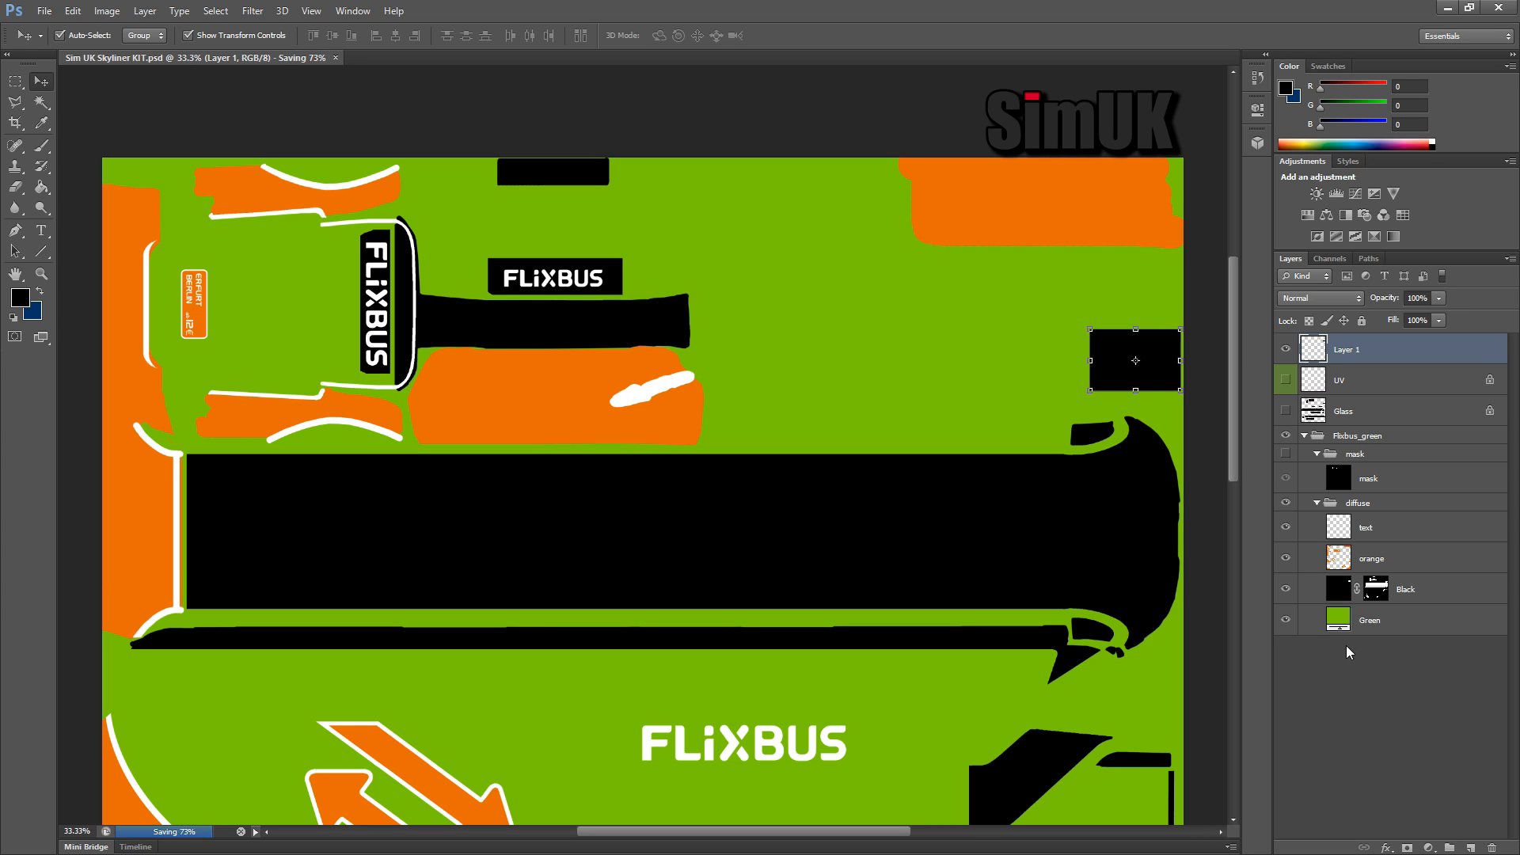
Step: Save a PNG copy of the texture over the existing Sim UK Skyliner KIT.png in the Content folder
click(49, 11)
click(71, 202)
click(800, 428)
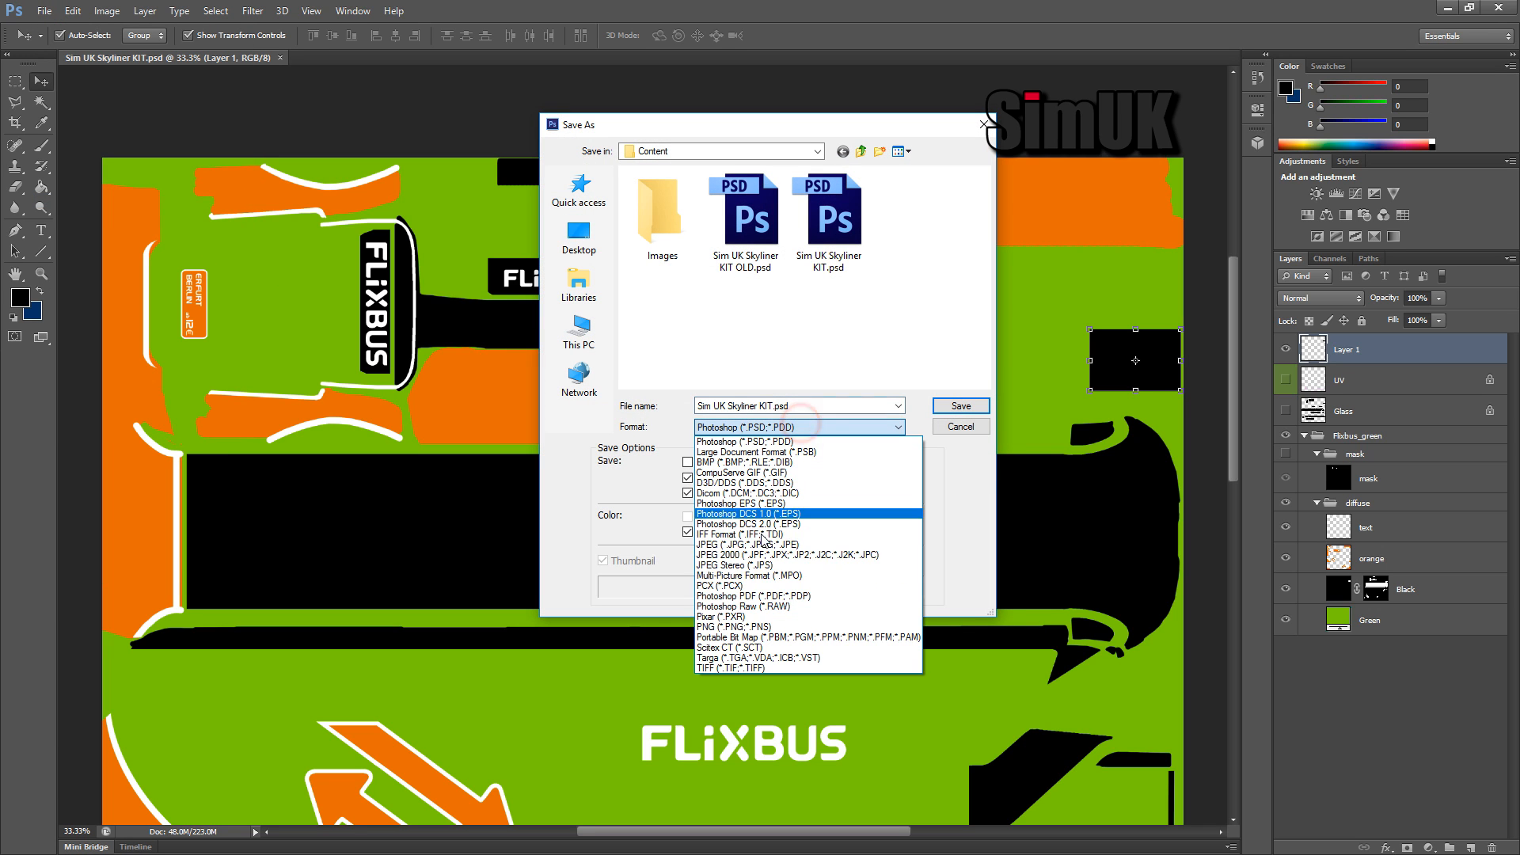
click(733, 627)
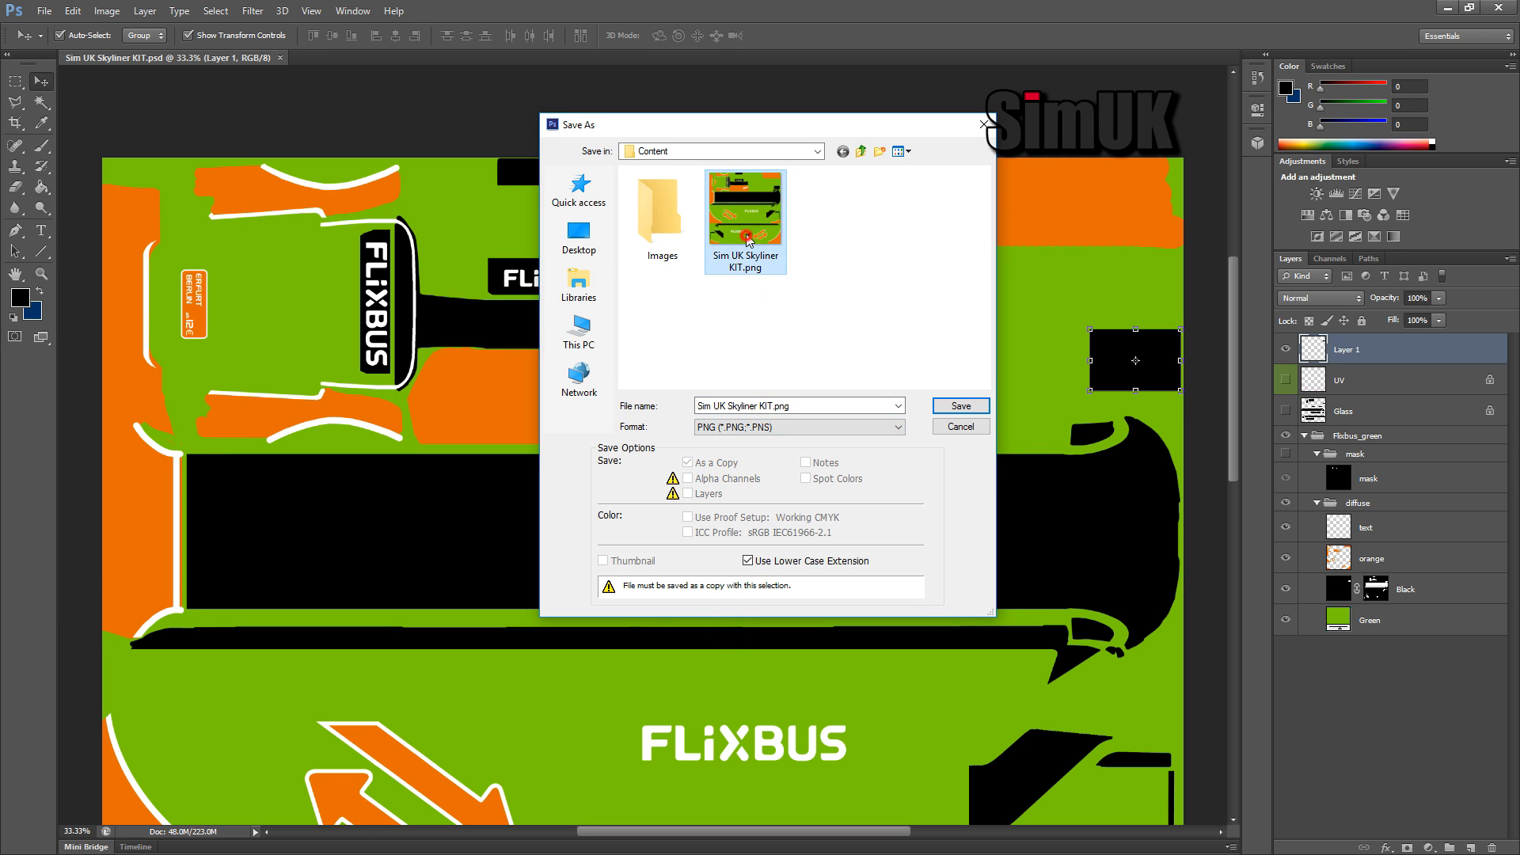
key(Return)
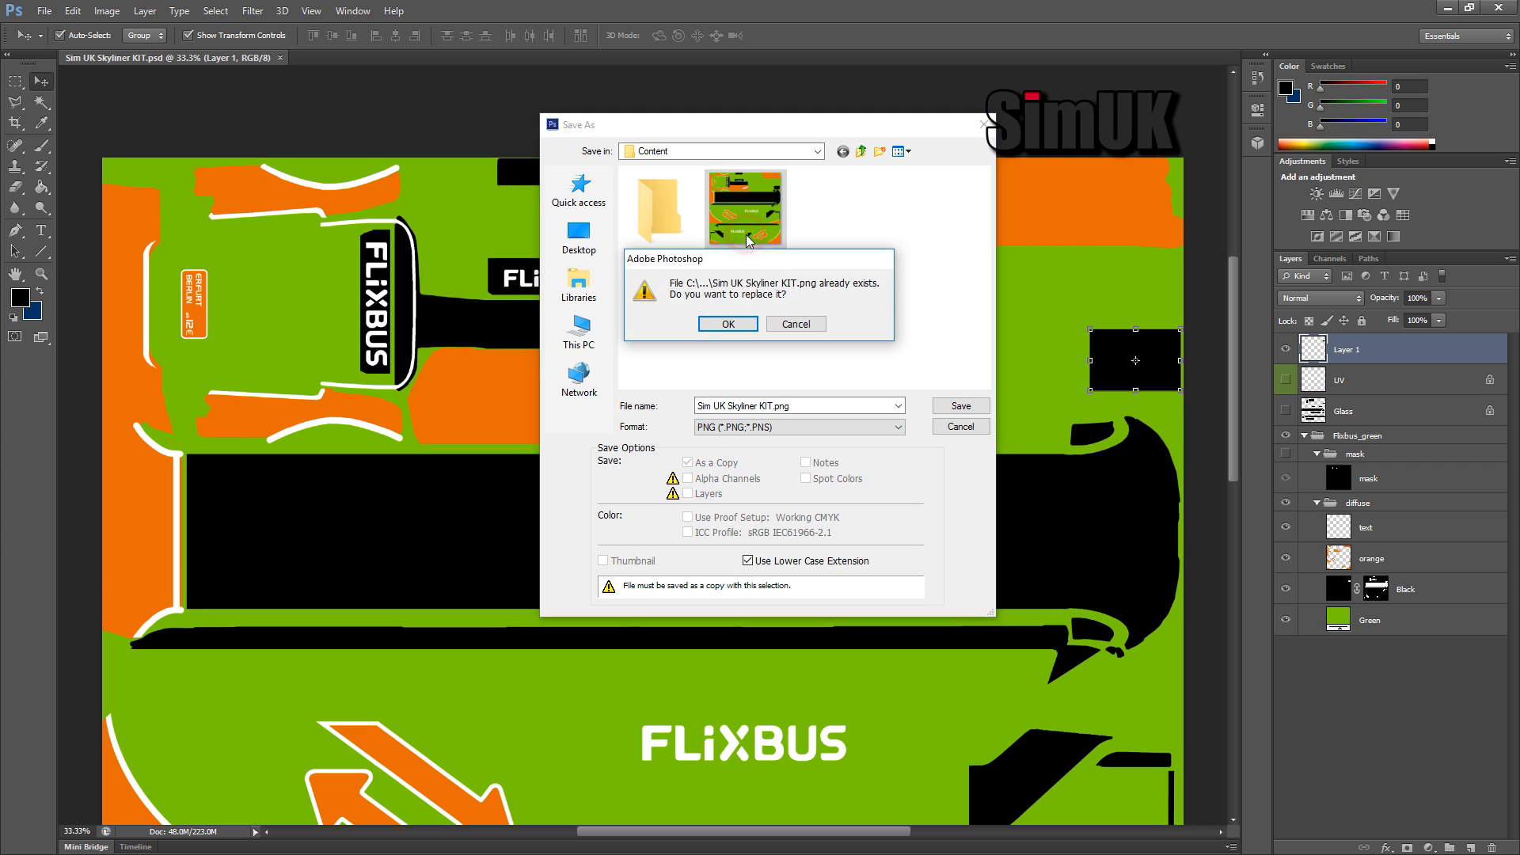
click(729, 324)
click(615, 289)
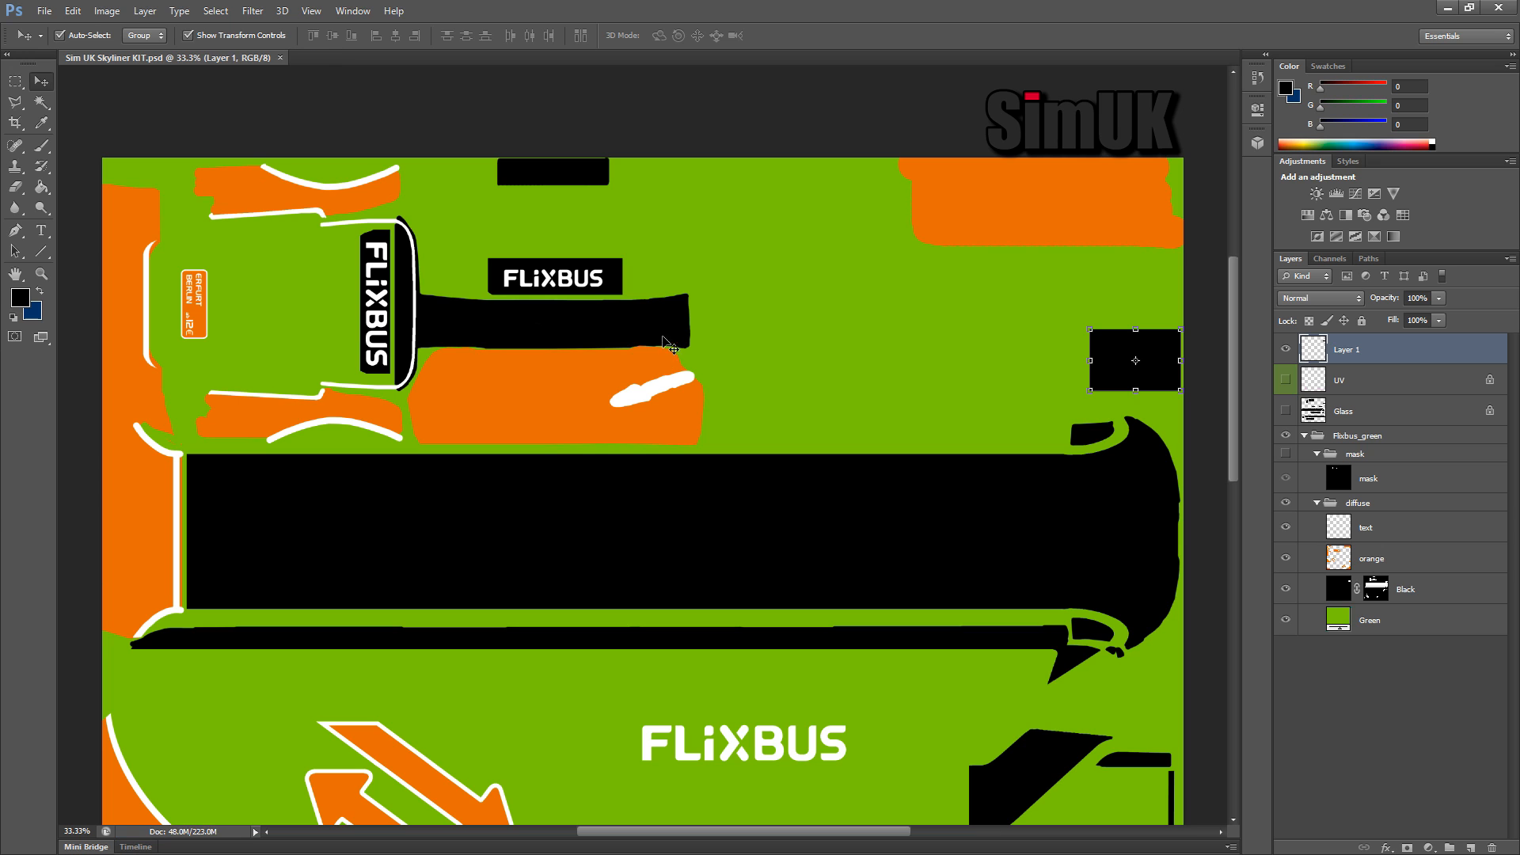
Step: Switch to Fernbus Simulator, reload the repaints and inspect the roof and front of the bus
key(alt+Tab)
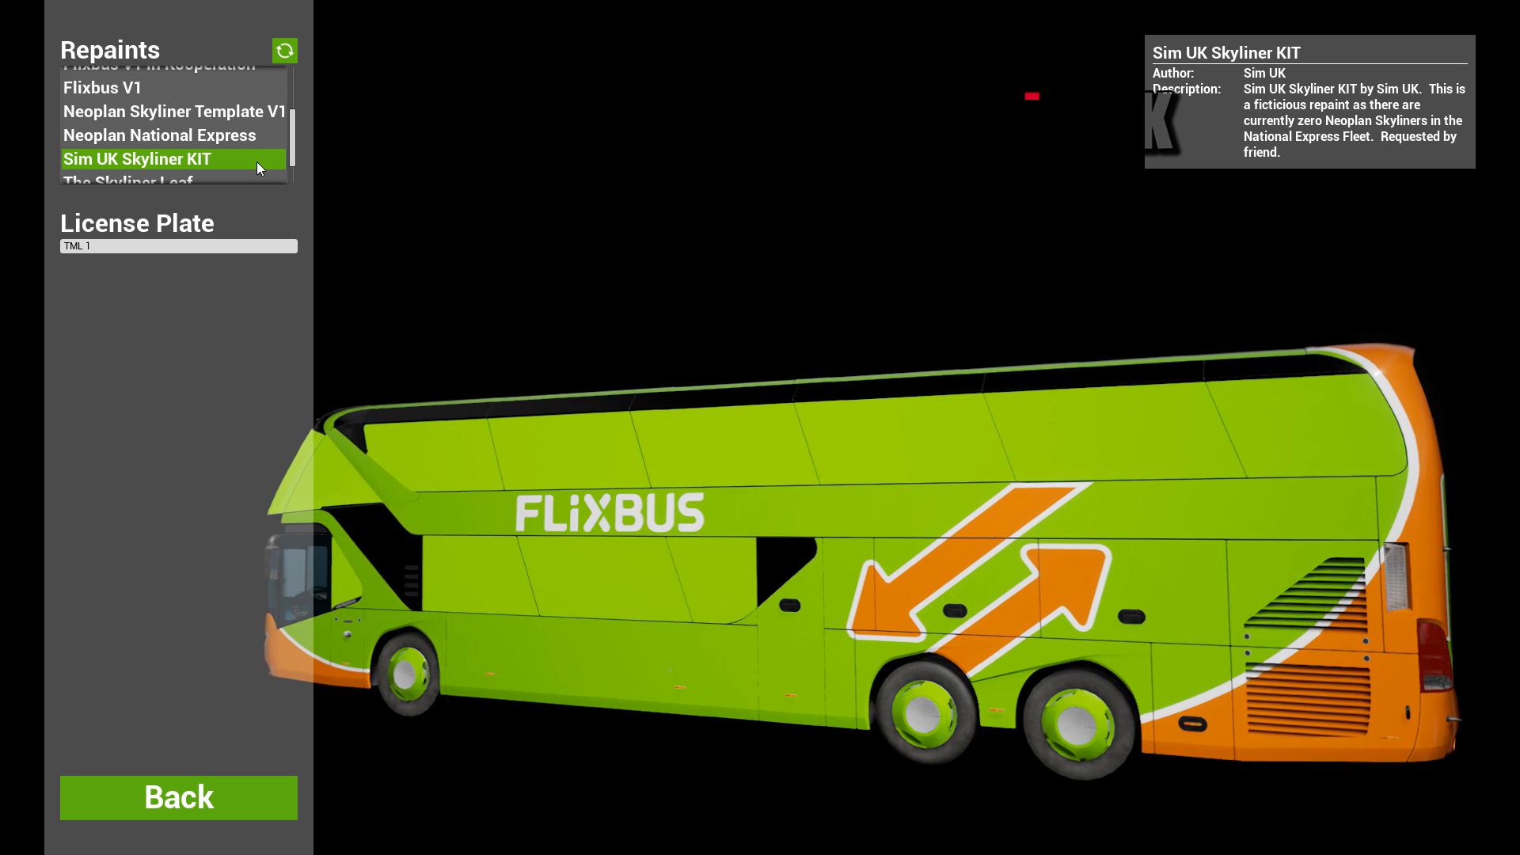
click(285, 56)
drag(520, 420, 861, 647)
drag(869, 806, 798, 608)
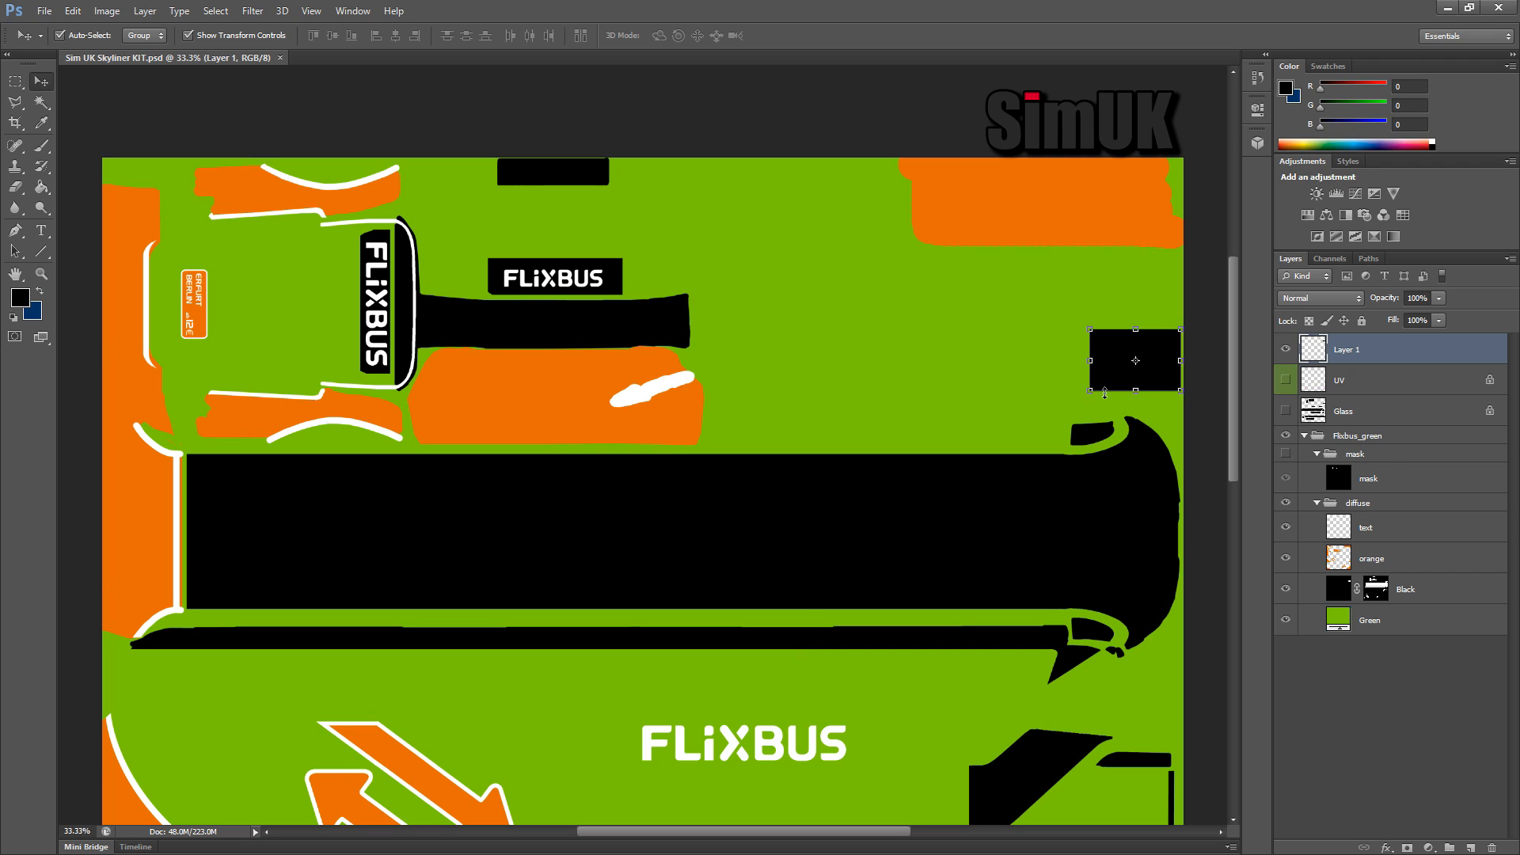
Step: Switch back to Photoshop, nudge the black rectangle slightly upward and save the PSD
click(1117, 369)
key(Up)
key(Up)
key(Up)
key(Up)
key(Up)
key(Up)
key(Up)
key(Up)
key(Up)
key(Up)
key(Up)
key(Up)
key(Up)
key(Up)
key(Up)
key(Up)
key(ctrl+s)
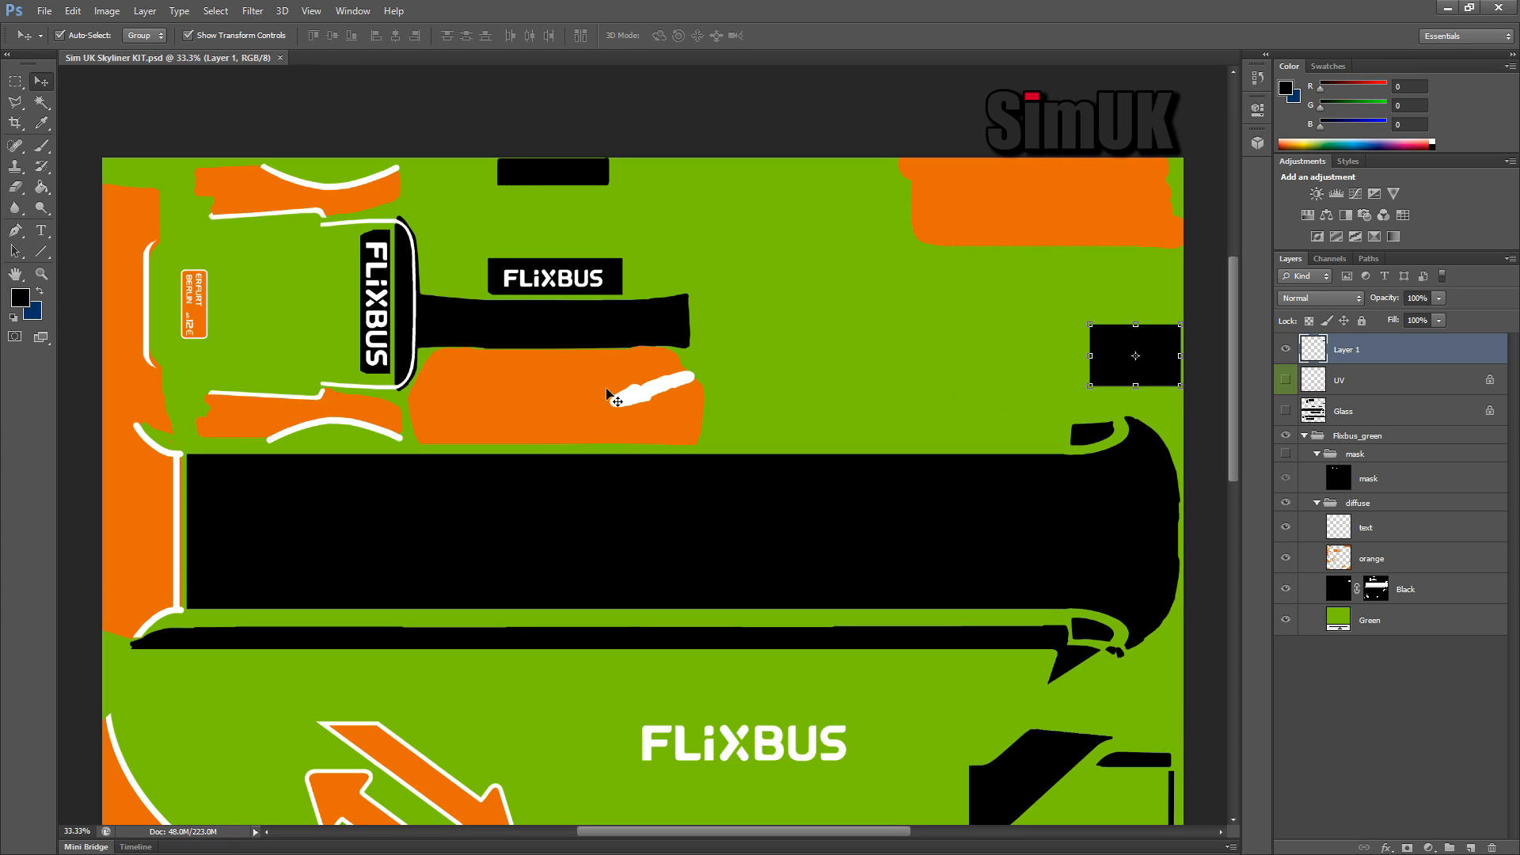
Step: Return to Fernbus Simulator, reload the Sim UK Skyliner KIT repaint and check the front of the roof
key(alt+Tab)
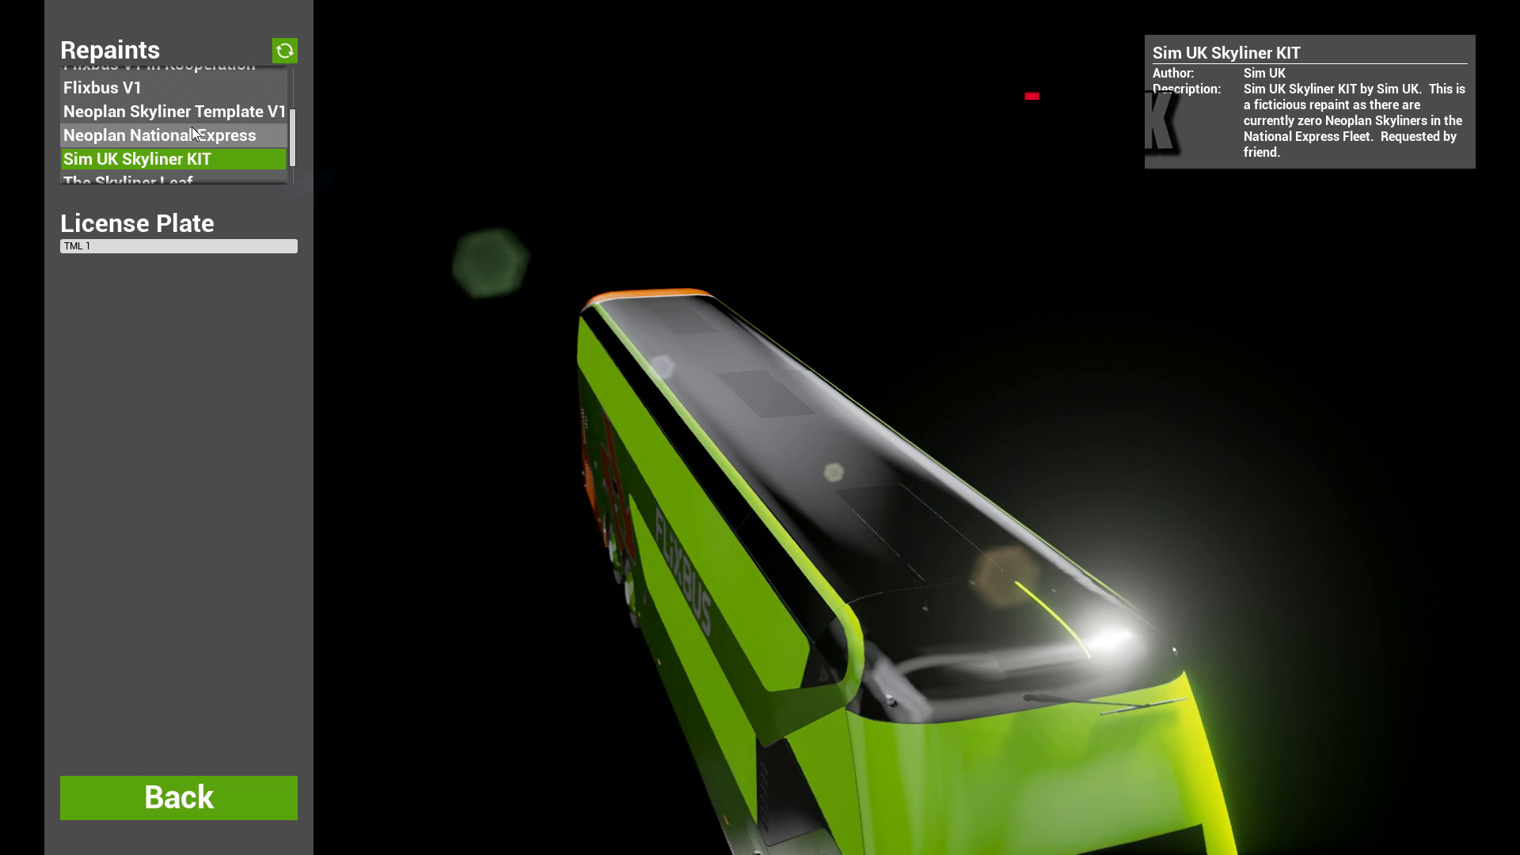
click(278, 49)
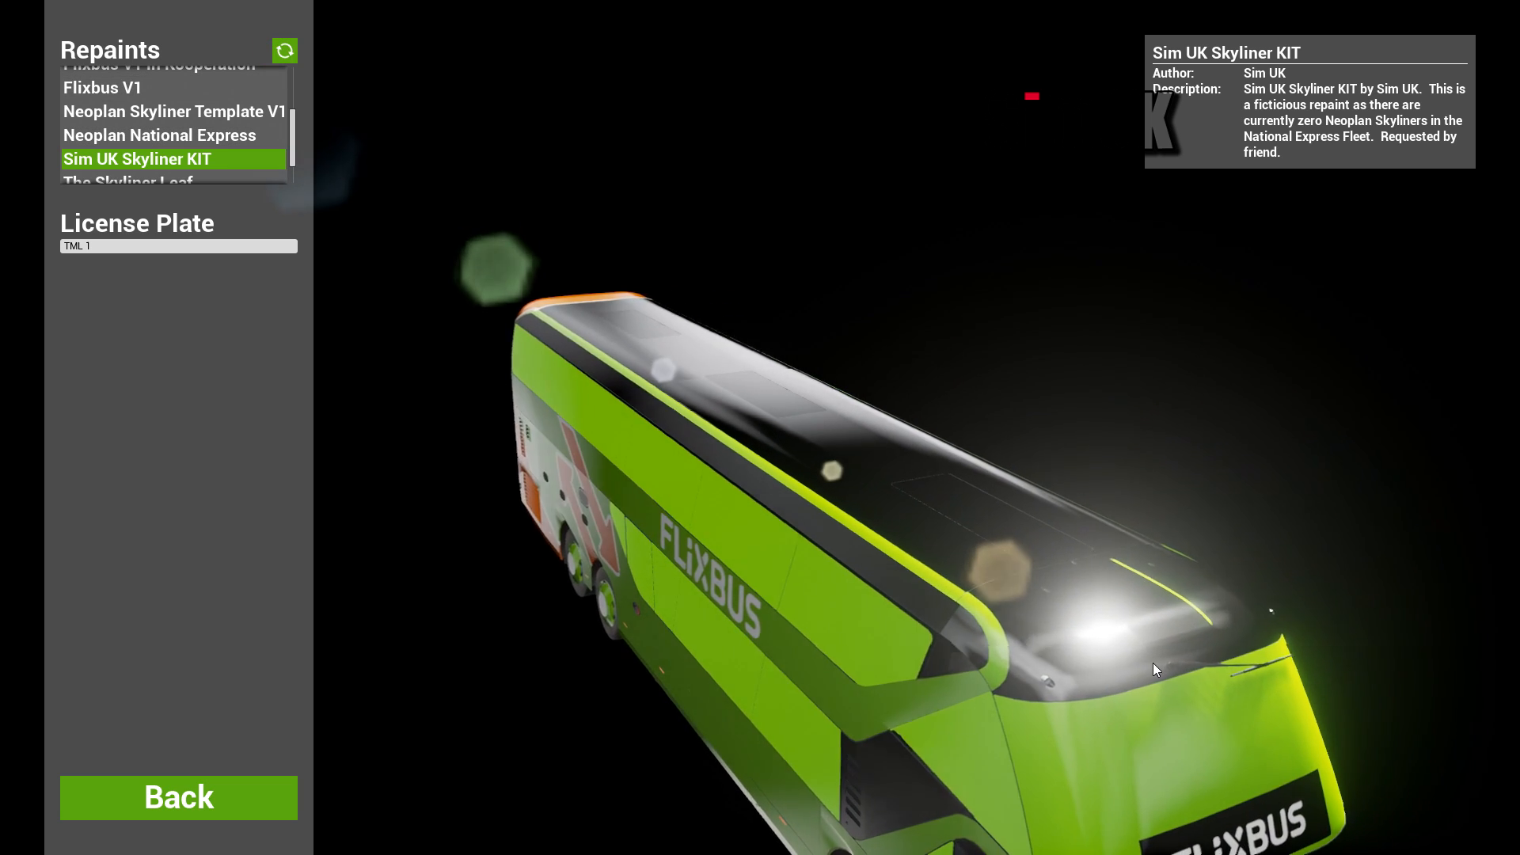
drag(1153, 662, 884, 676)
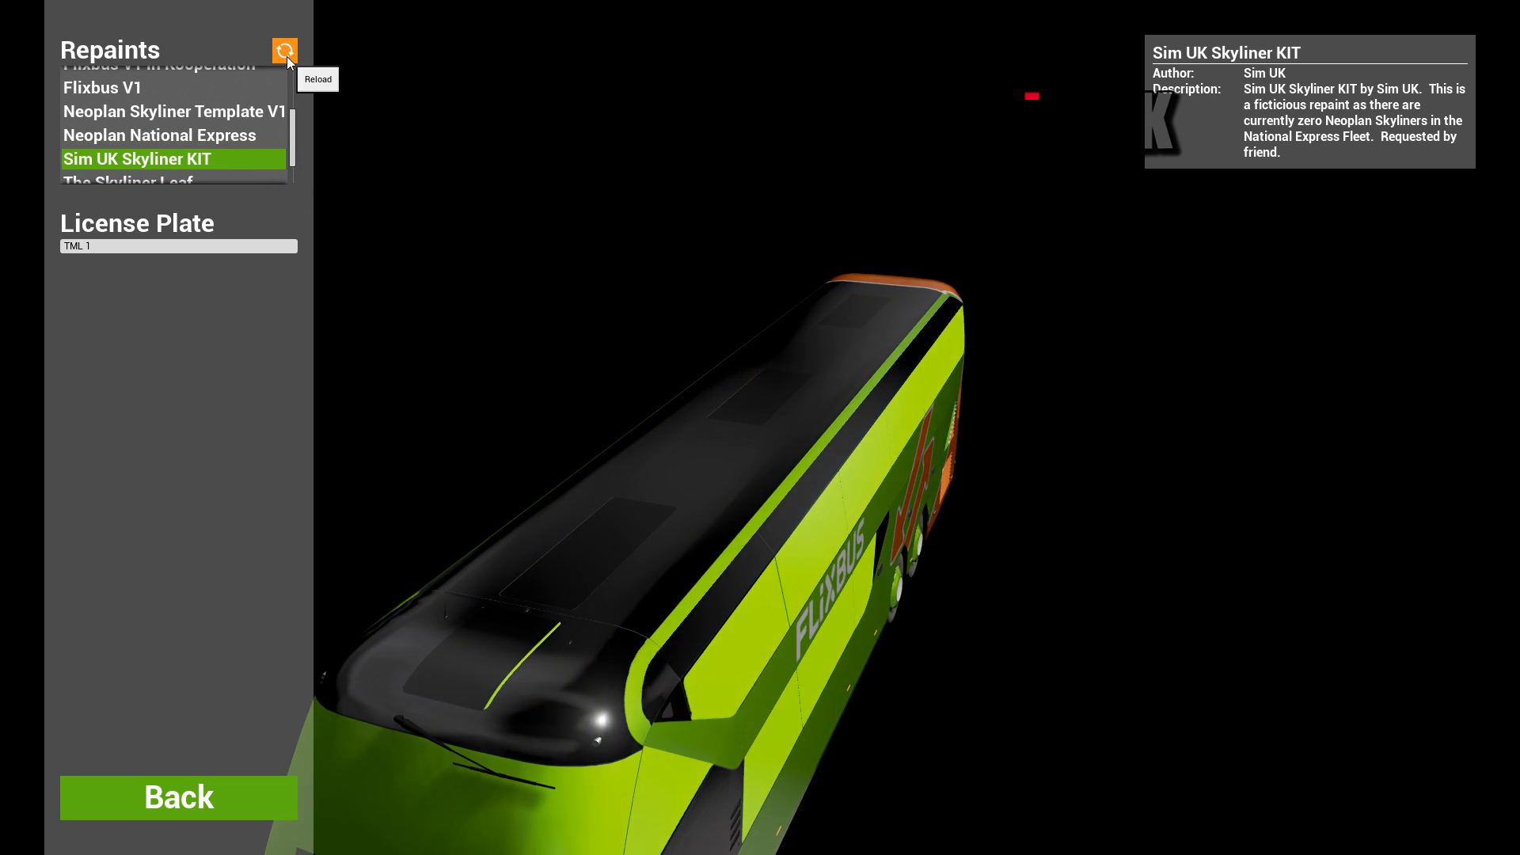
Step: Switch back to Photoshop and save a PNG copy of the texture over Sim UK Skyliner KIT.png in the Content folder
key(alt+Tab)
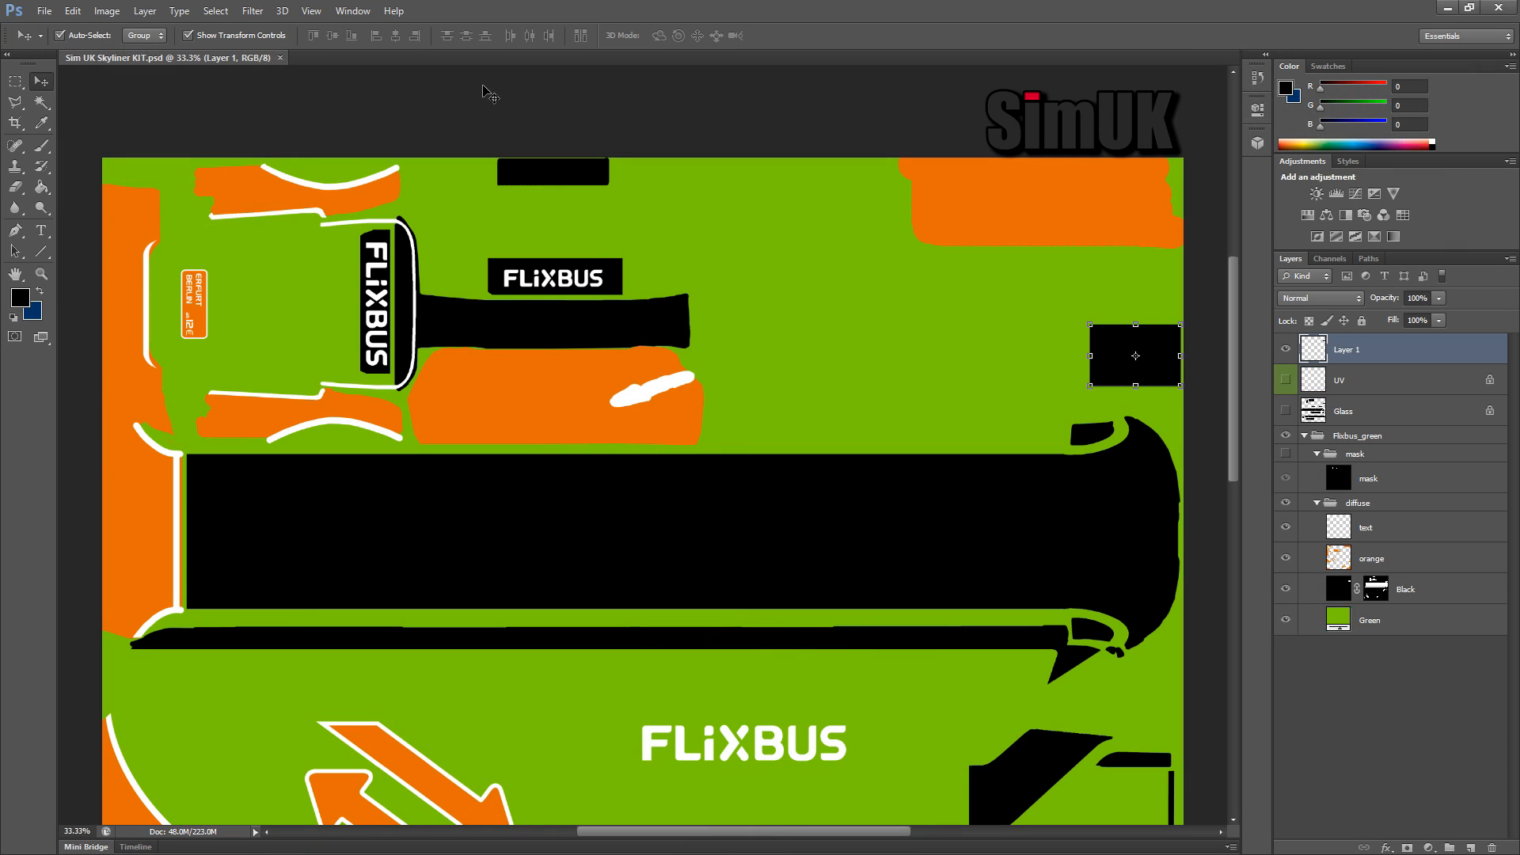
click(44, 11)
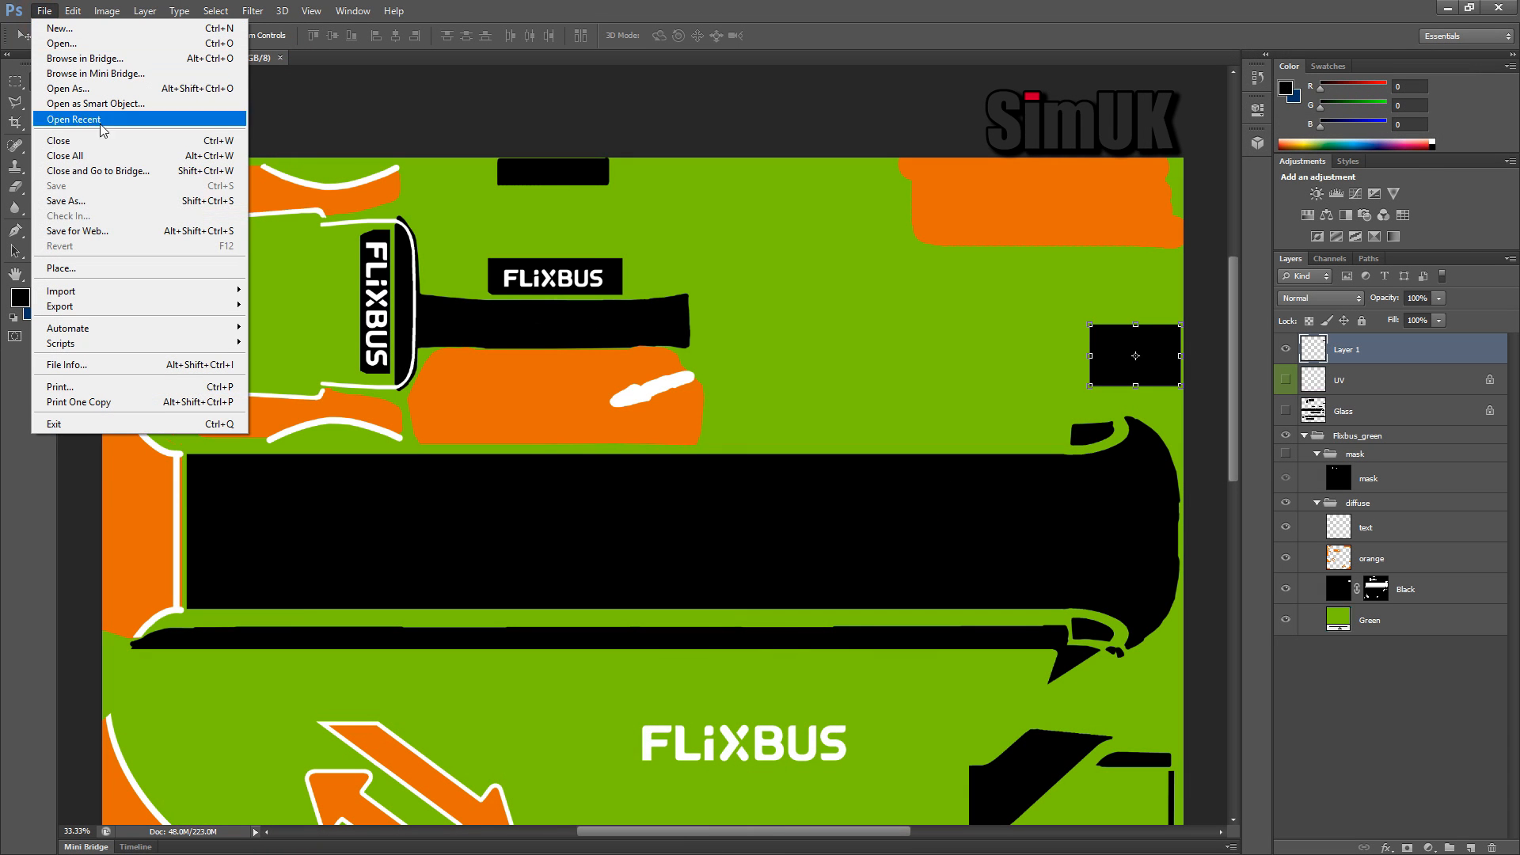
click(102, 210)
click(827, 428)
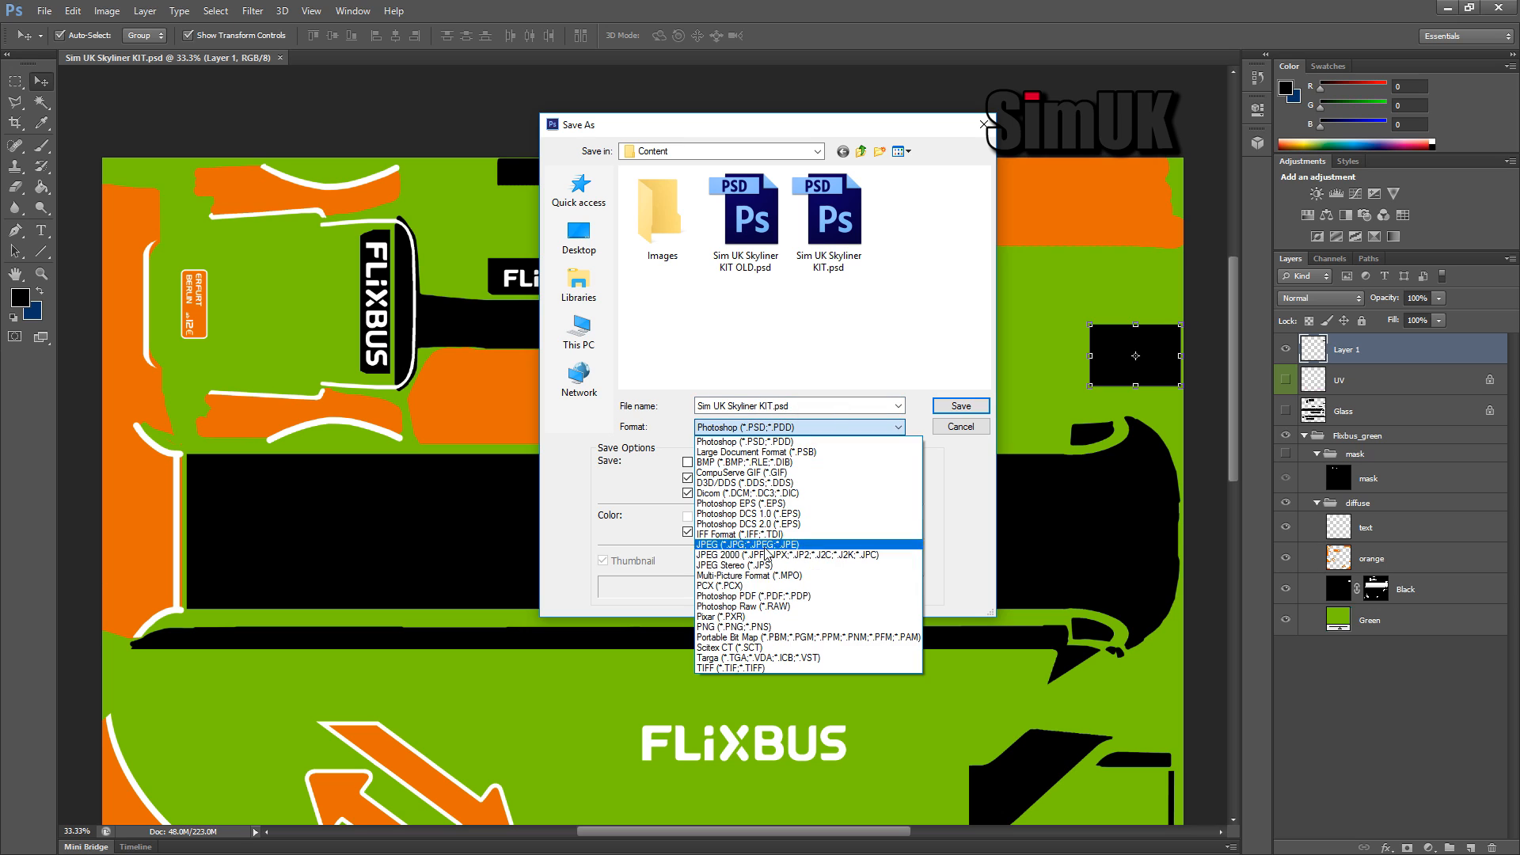
click(756, 625)
double_click(743, 201)
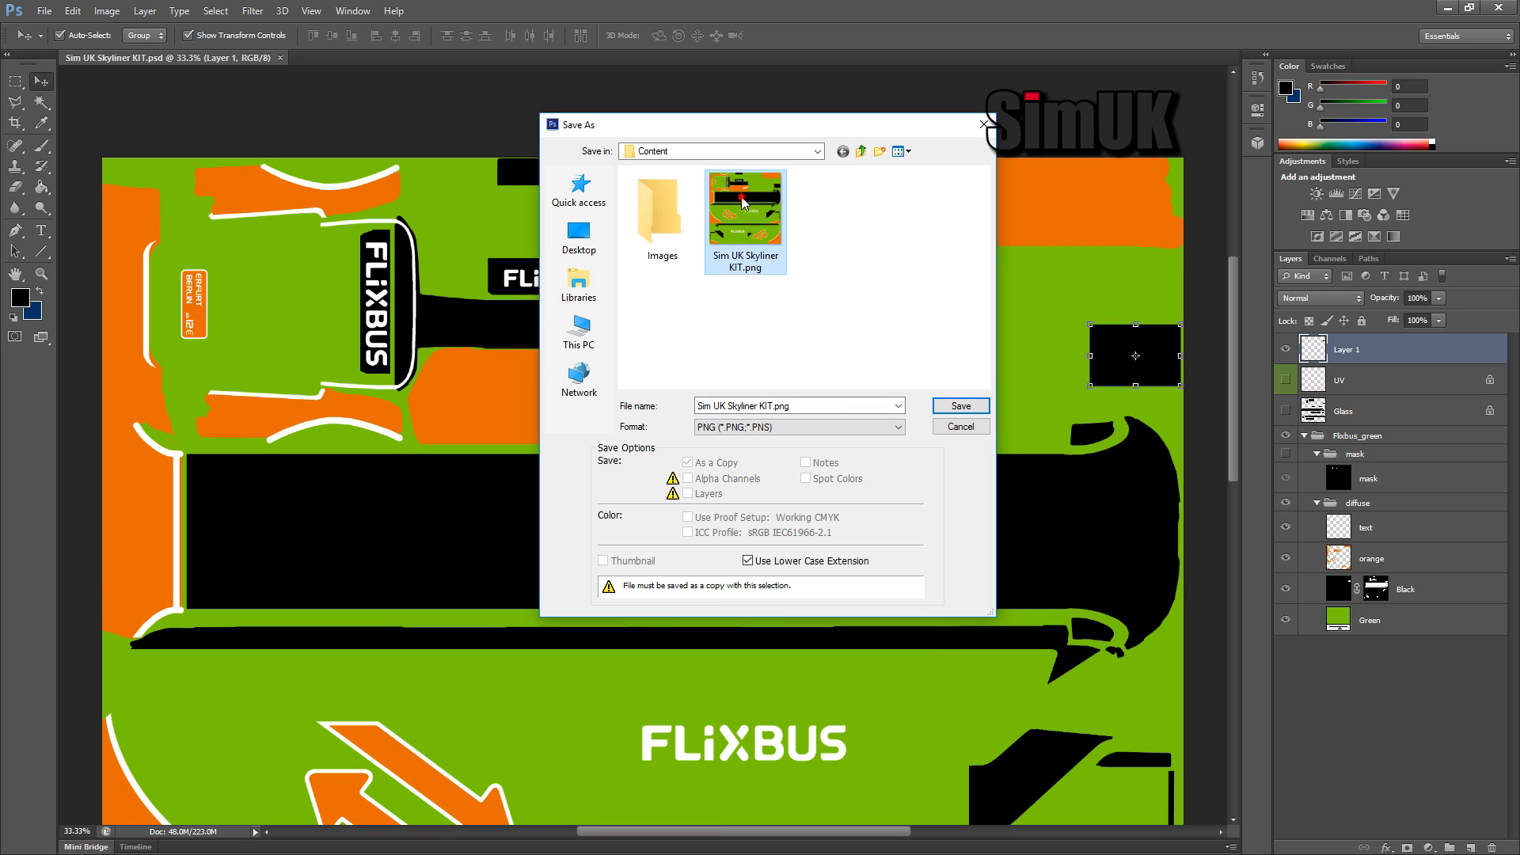
click(730, 325)
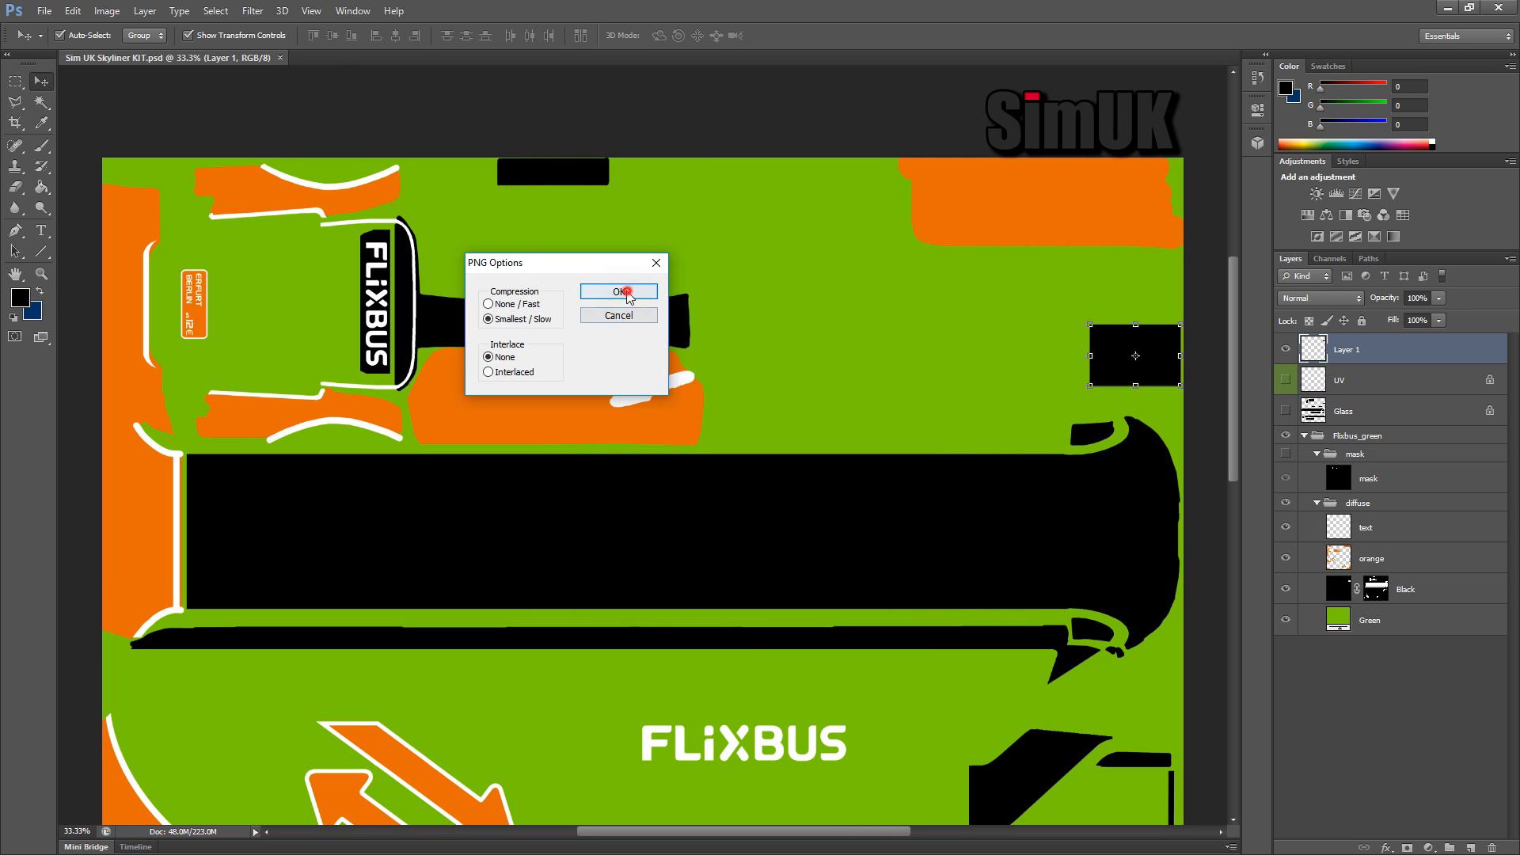
click(622, 294)
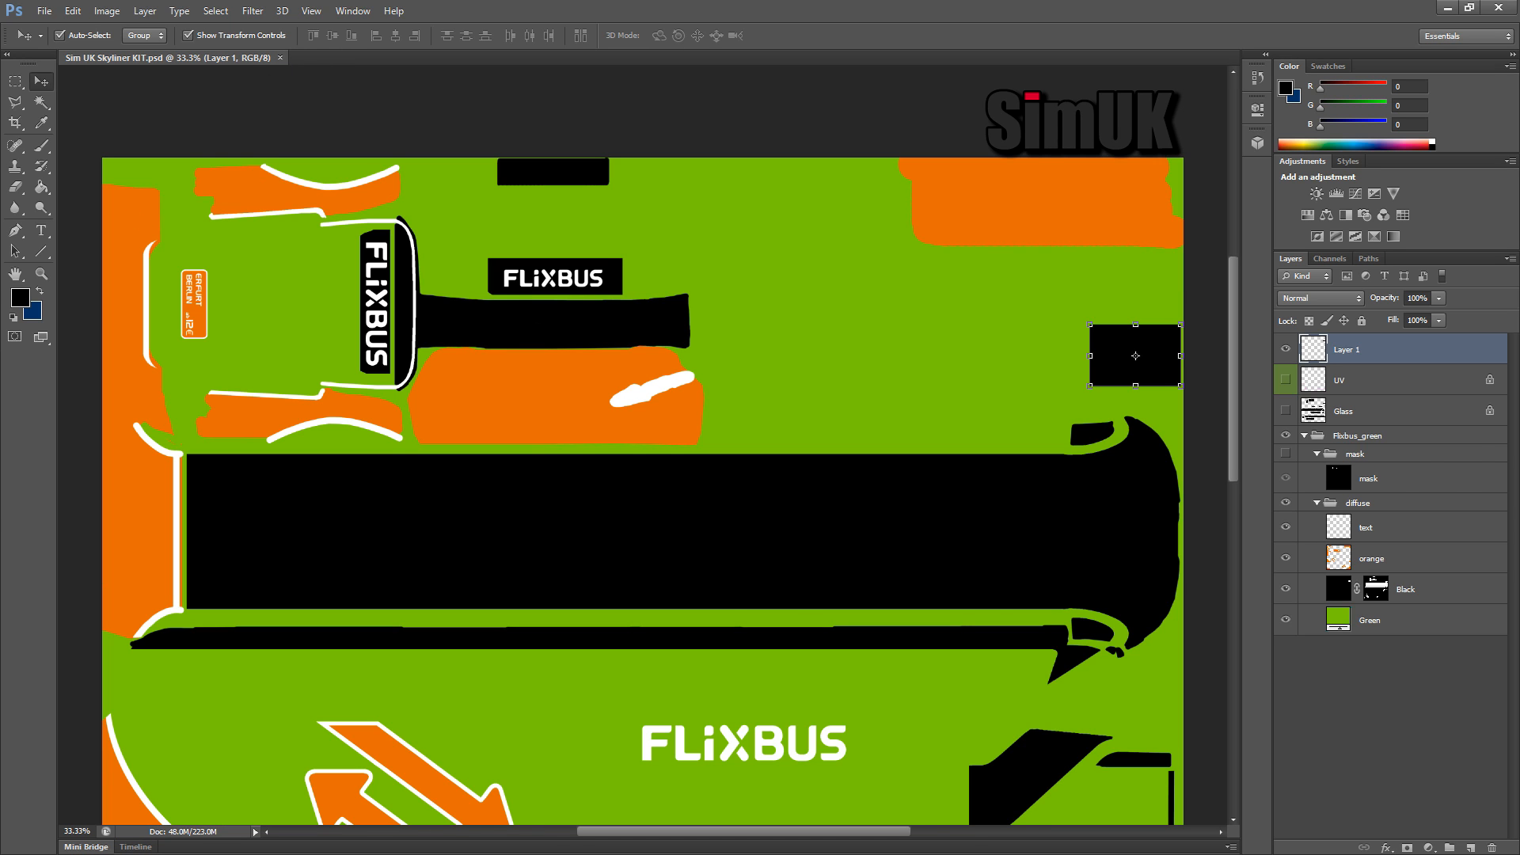
Step: Switch to Fernbus Simulator, reload the repaints and inspect the roof, front and side of the bus
key(alt+Tab)
click(284, 50)
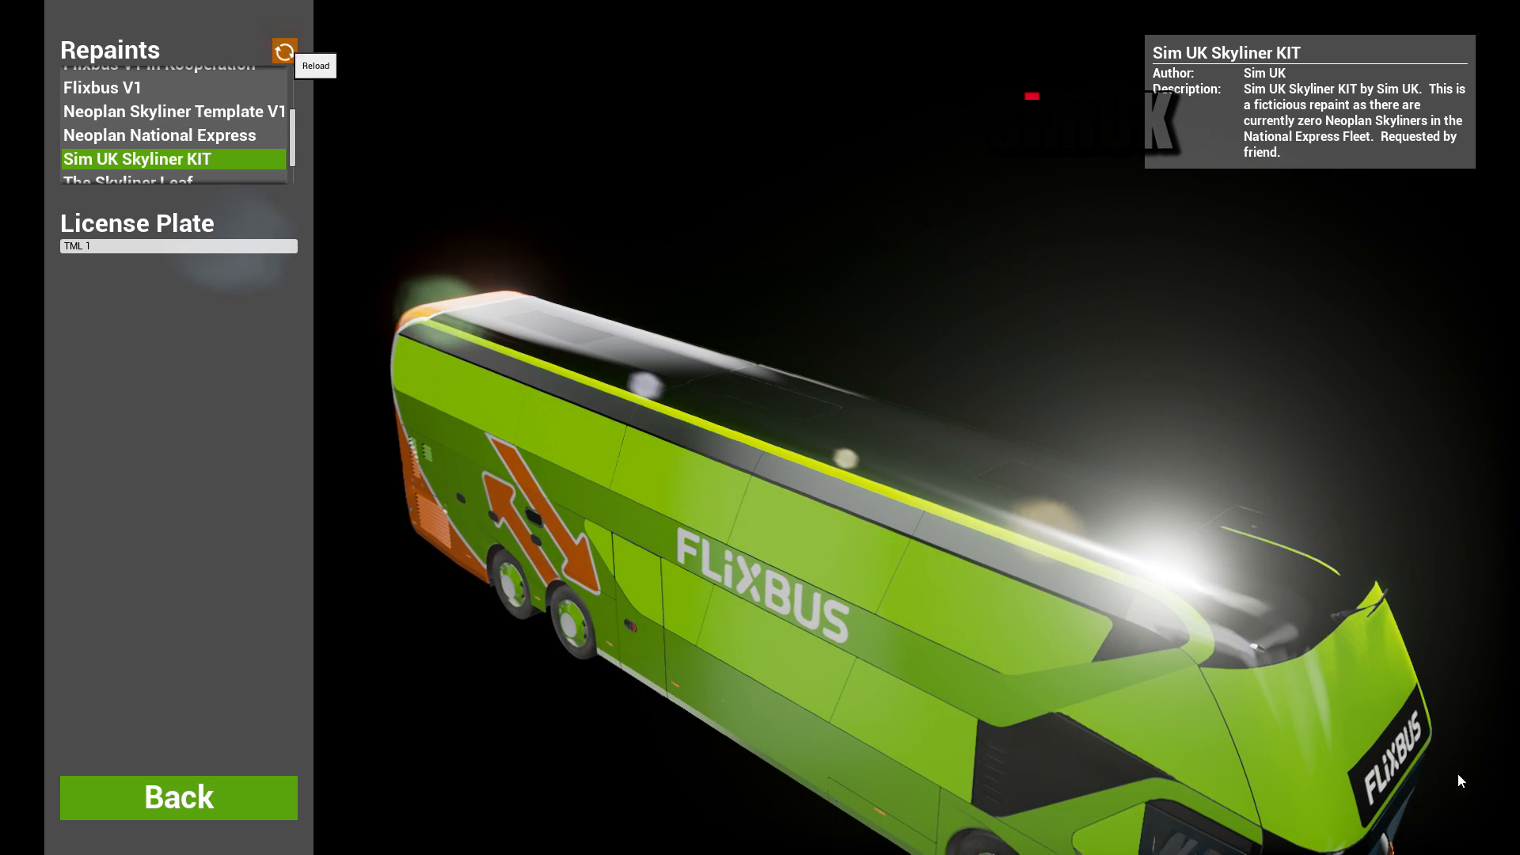
drag(1314, 564, 739, 536)
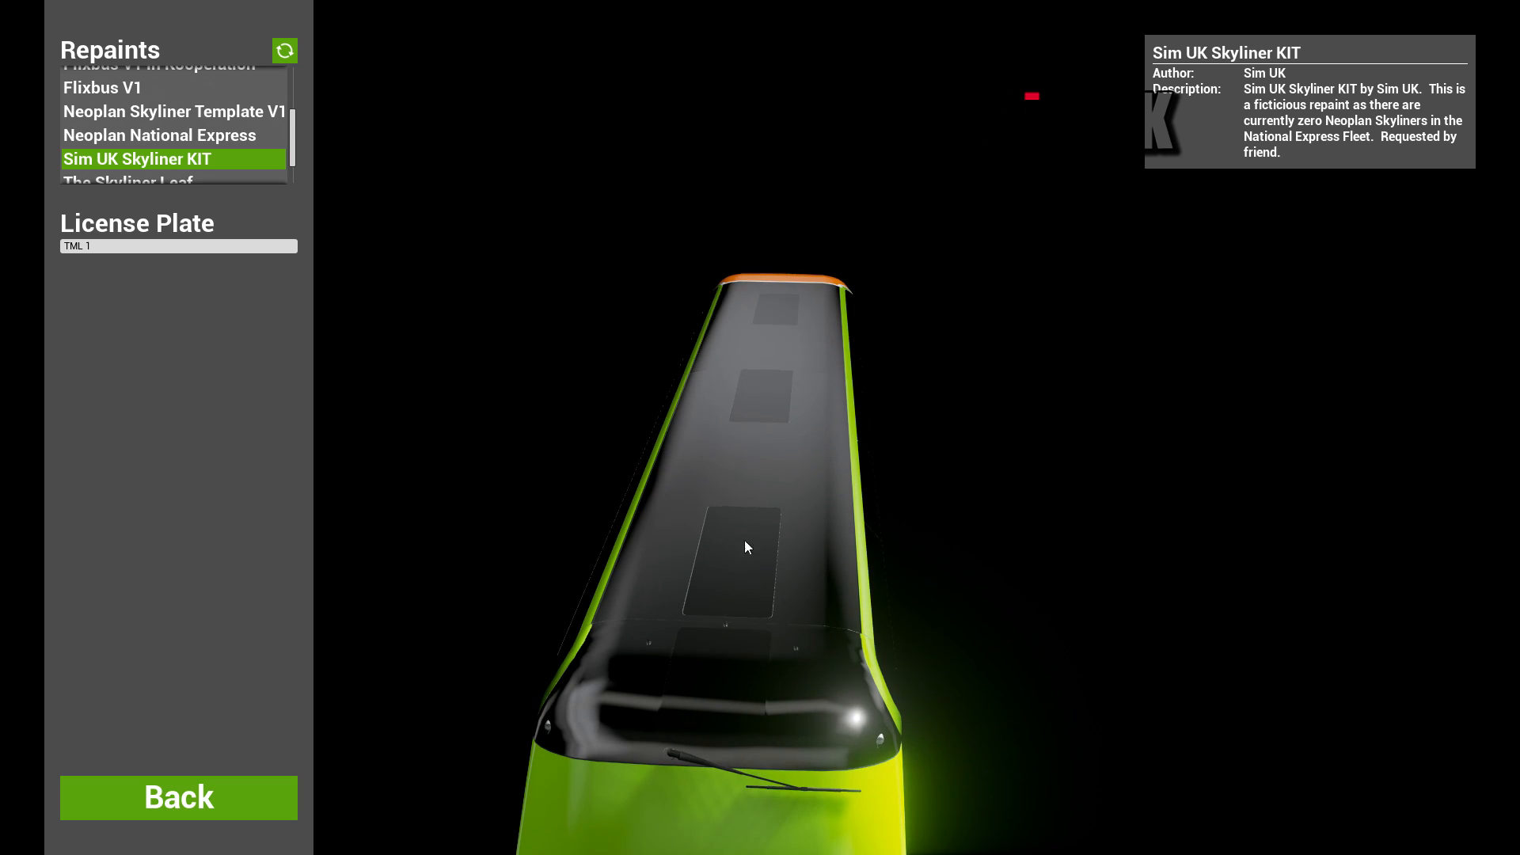
drag(755, 470, 1017, 502)
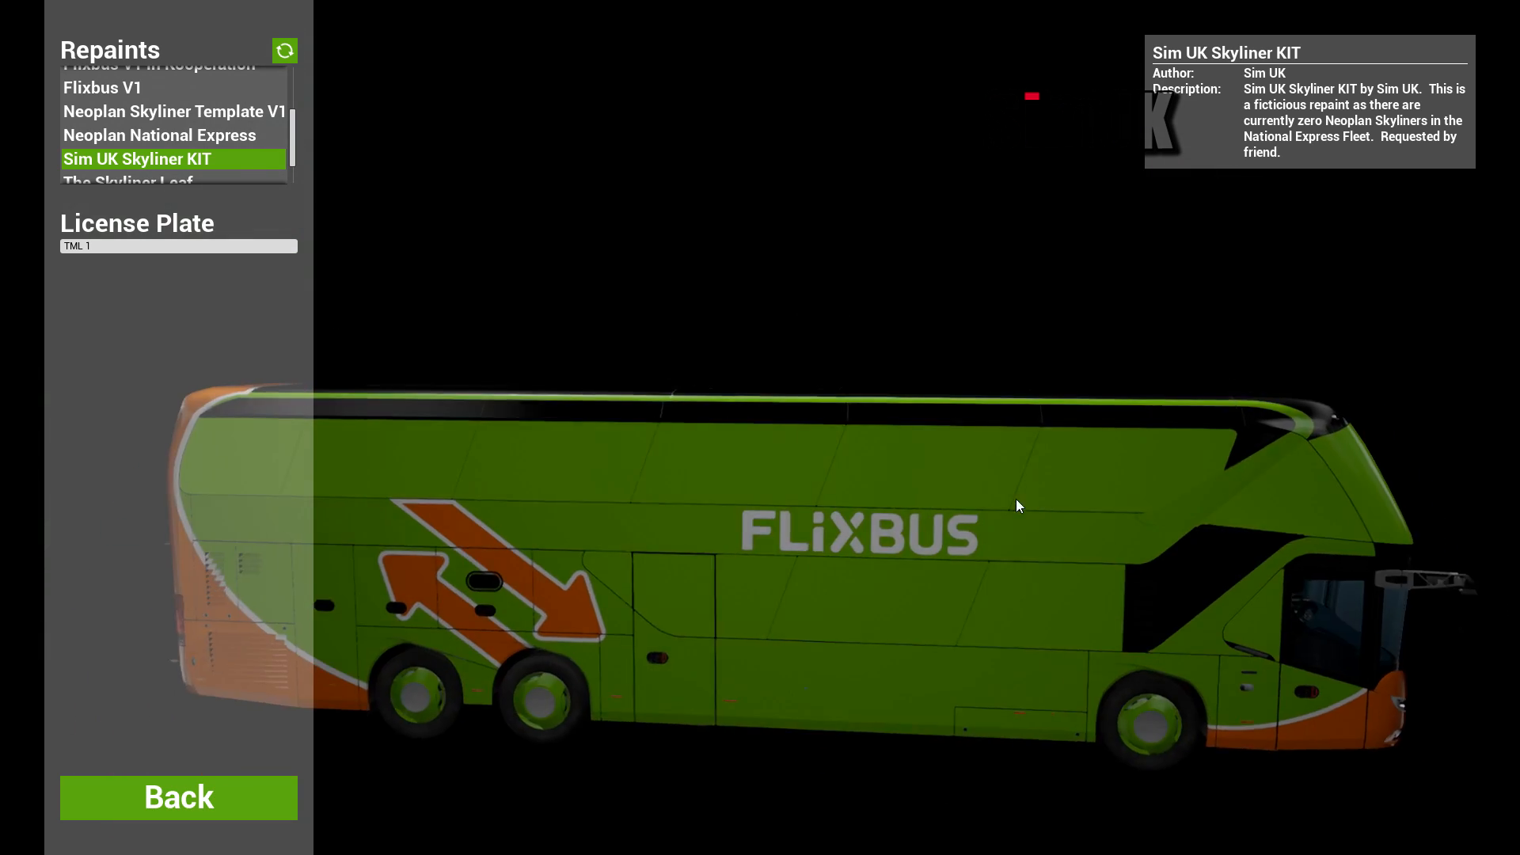
drag(663, 538, 844, 534)
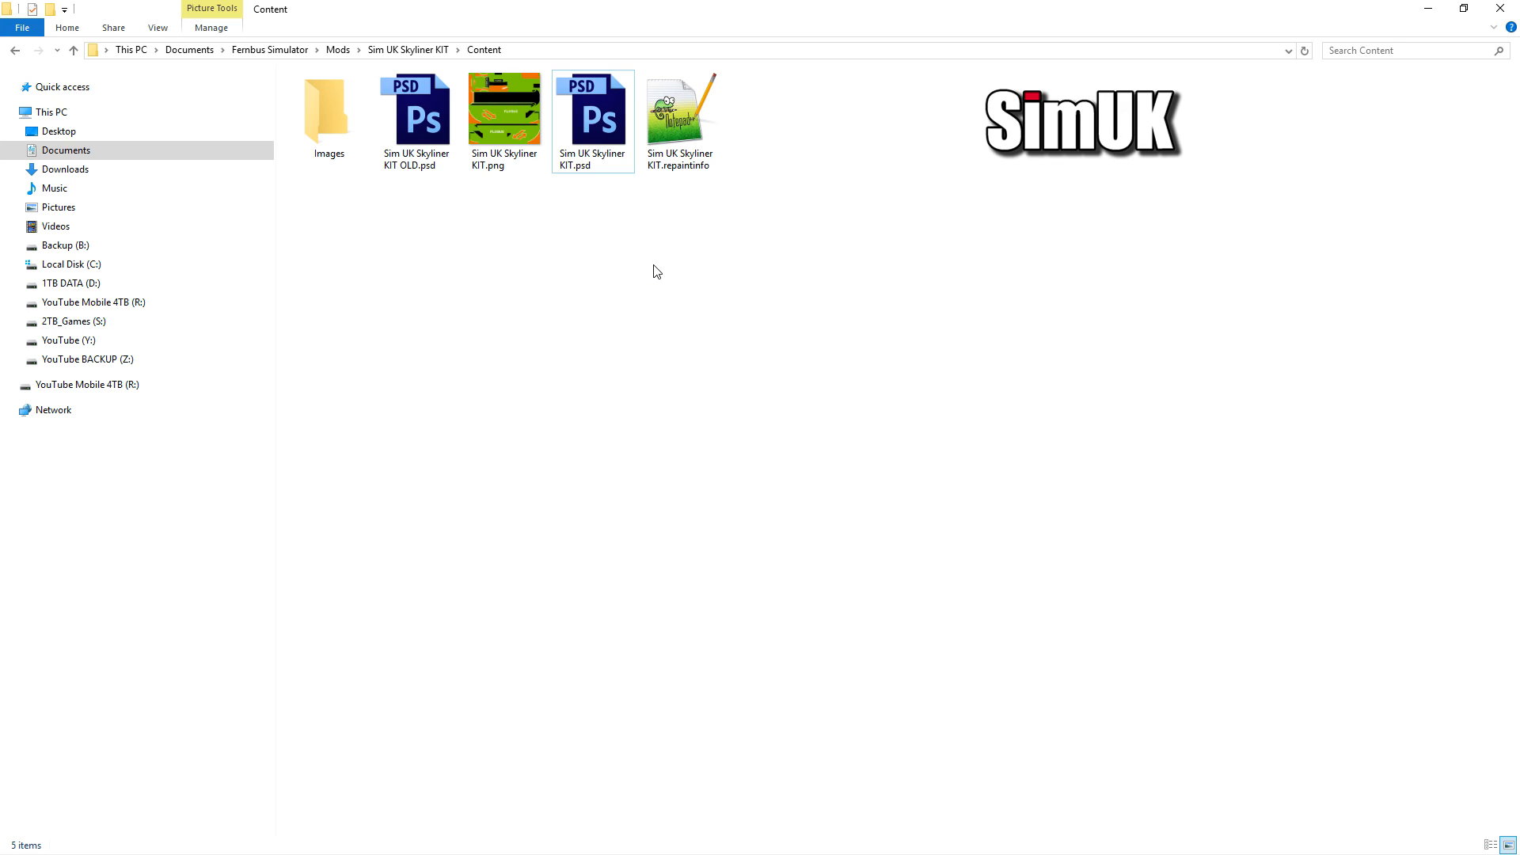
Step: Duplicate Sim UK Skyliner KIT.psd within the Content folder as a backup copy
click(590, 123)
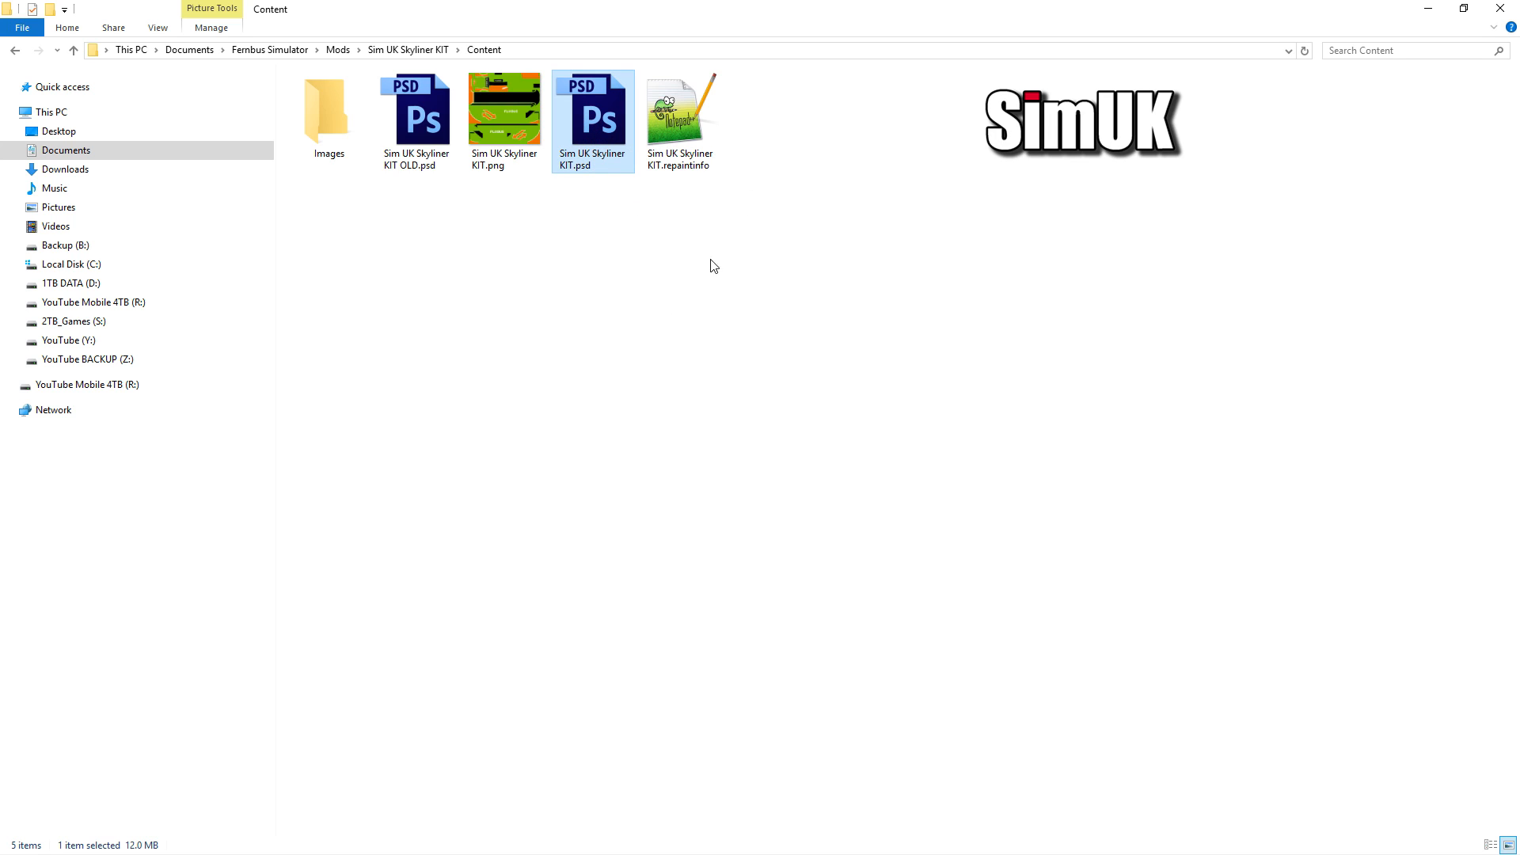
click(761, 160)
key(ctrl+v)
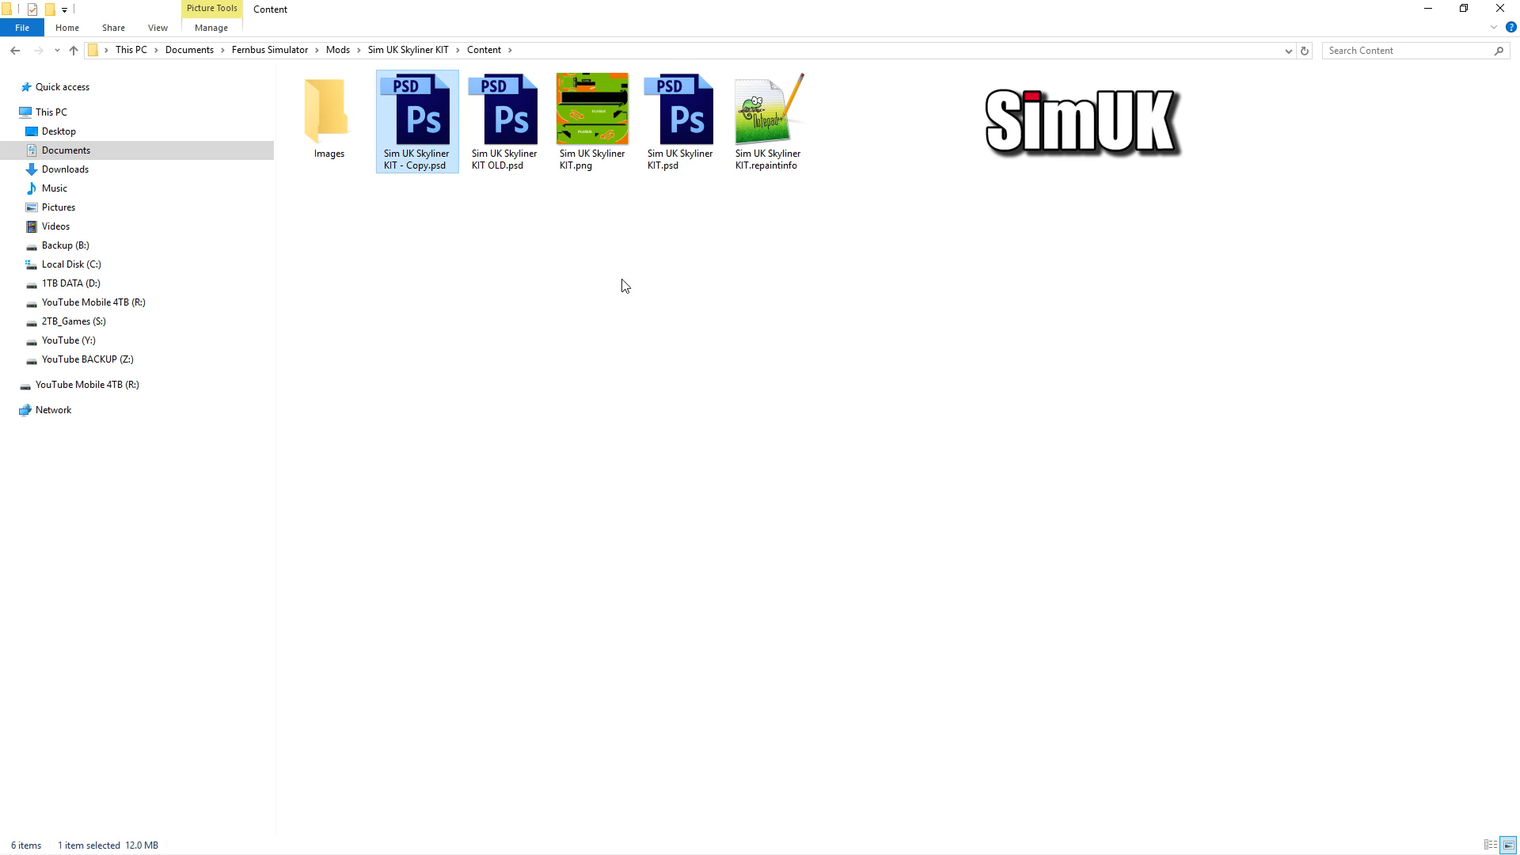
Step: Open Sim UK Skyliner KIT.psd in Photoshop, hide the Black layer and show the Glass layer
double_click(685, 123)
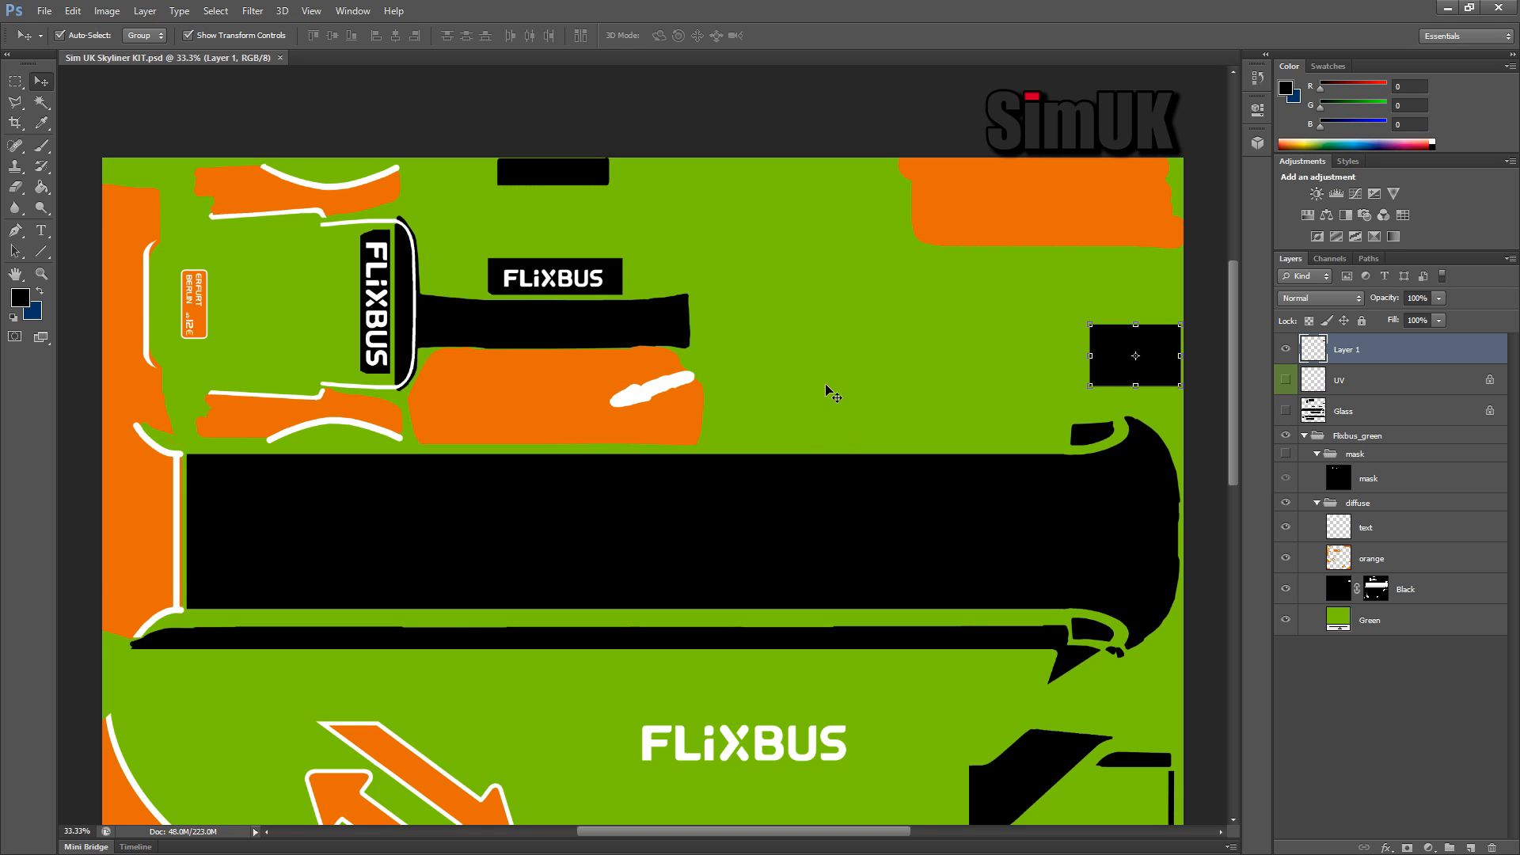
scroll(833, 396, down, 2)
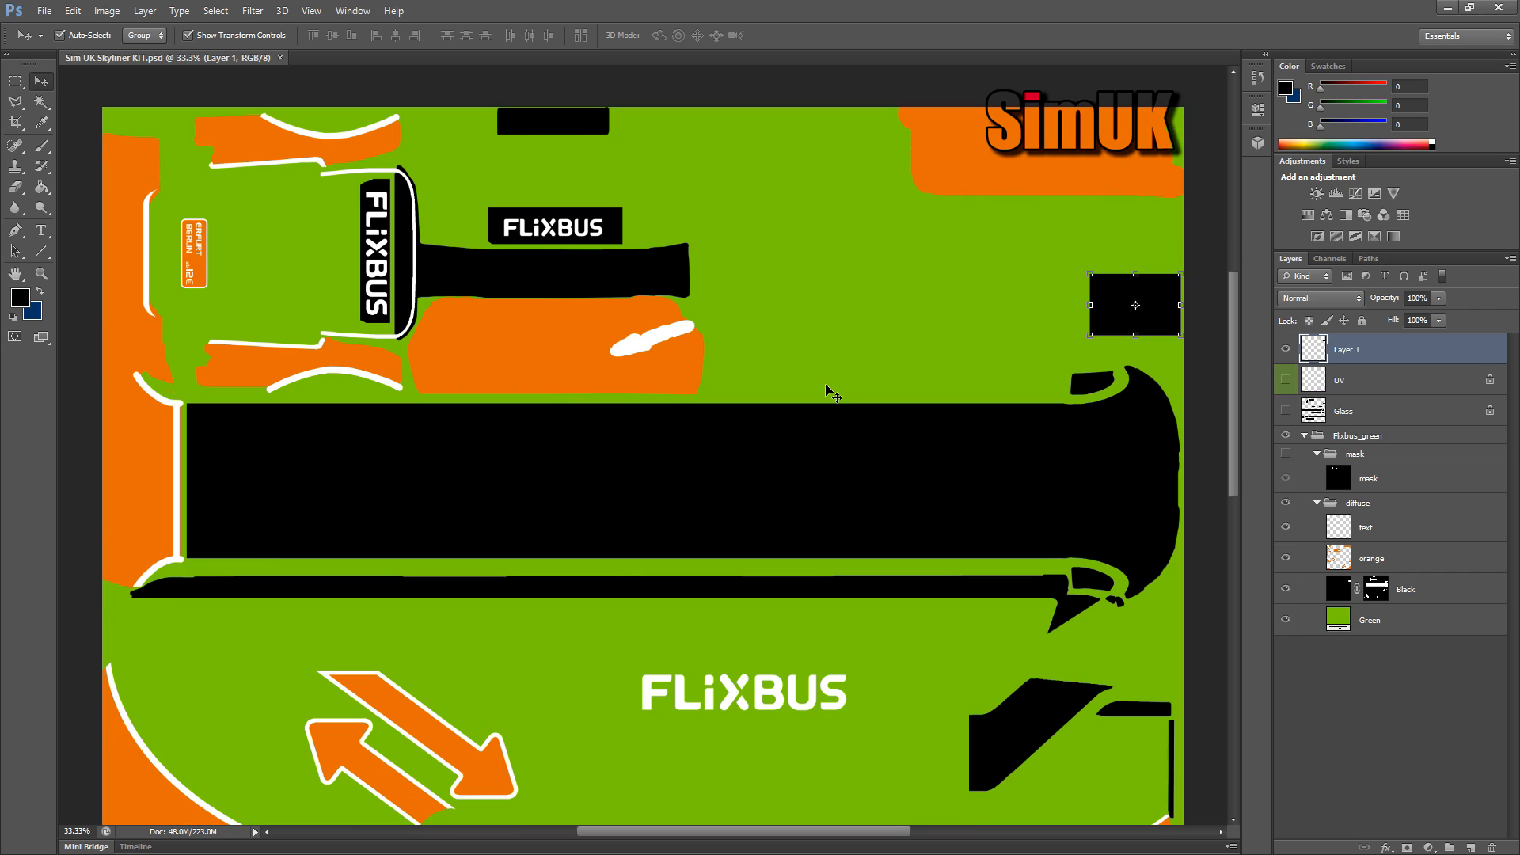
click(1285, 590)
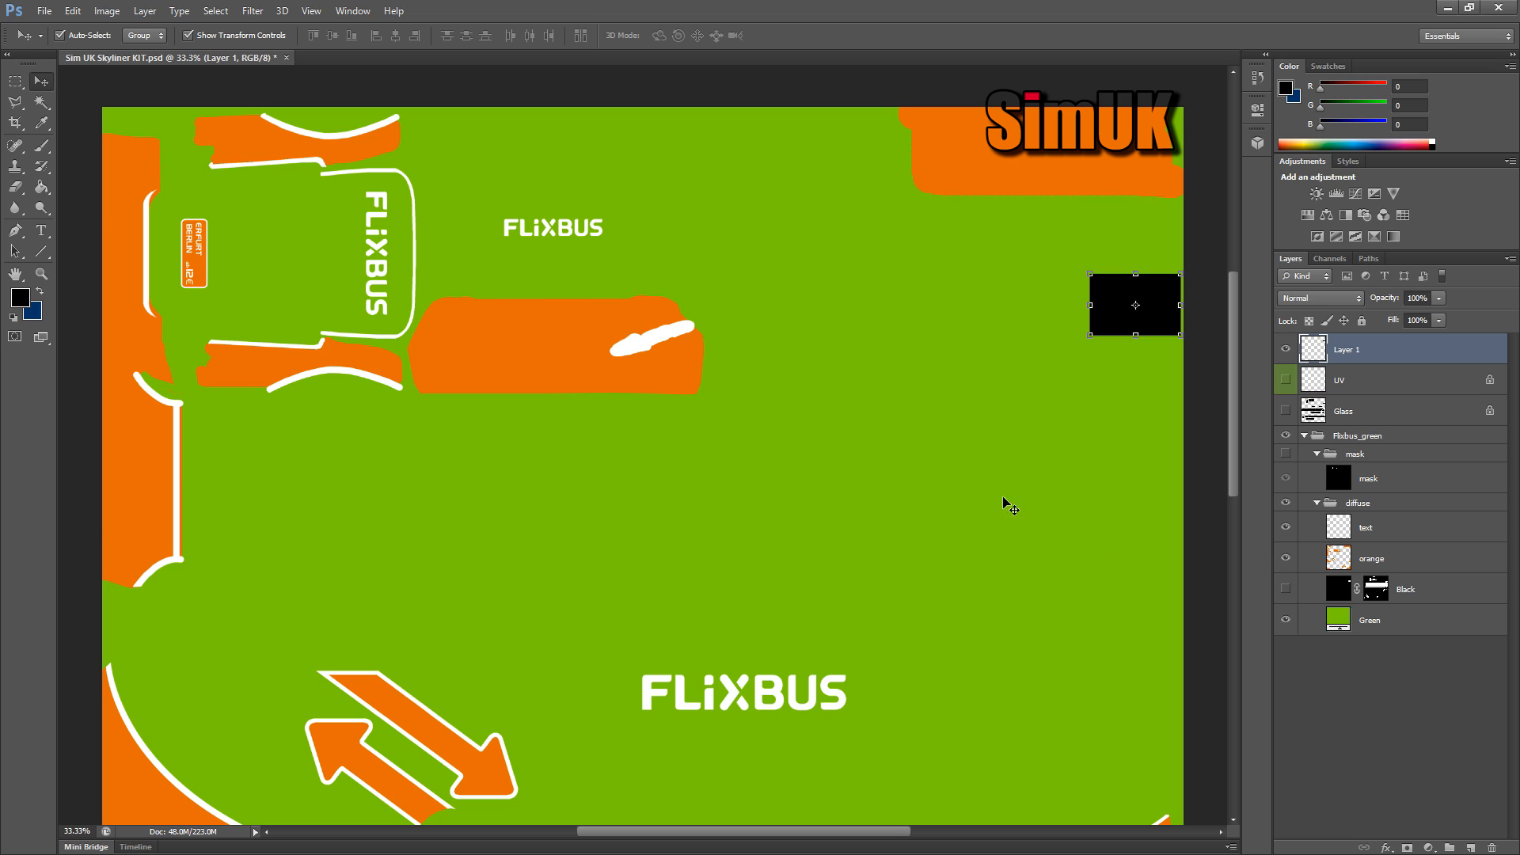
click(1380, 412)
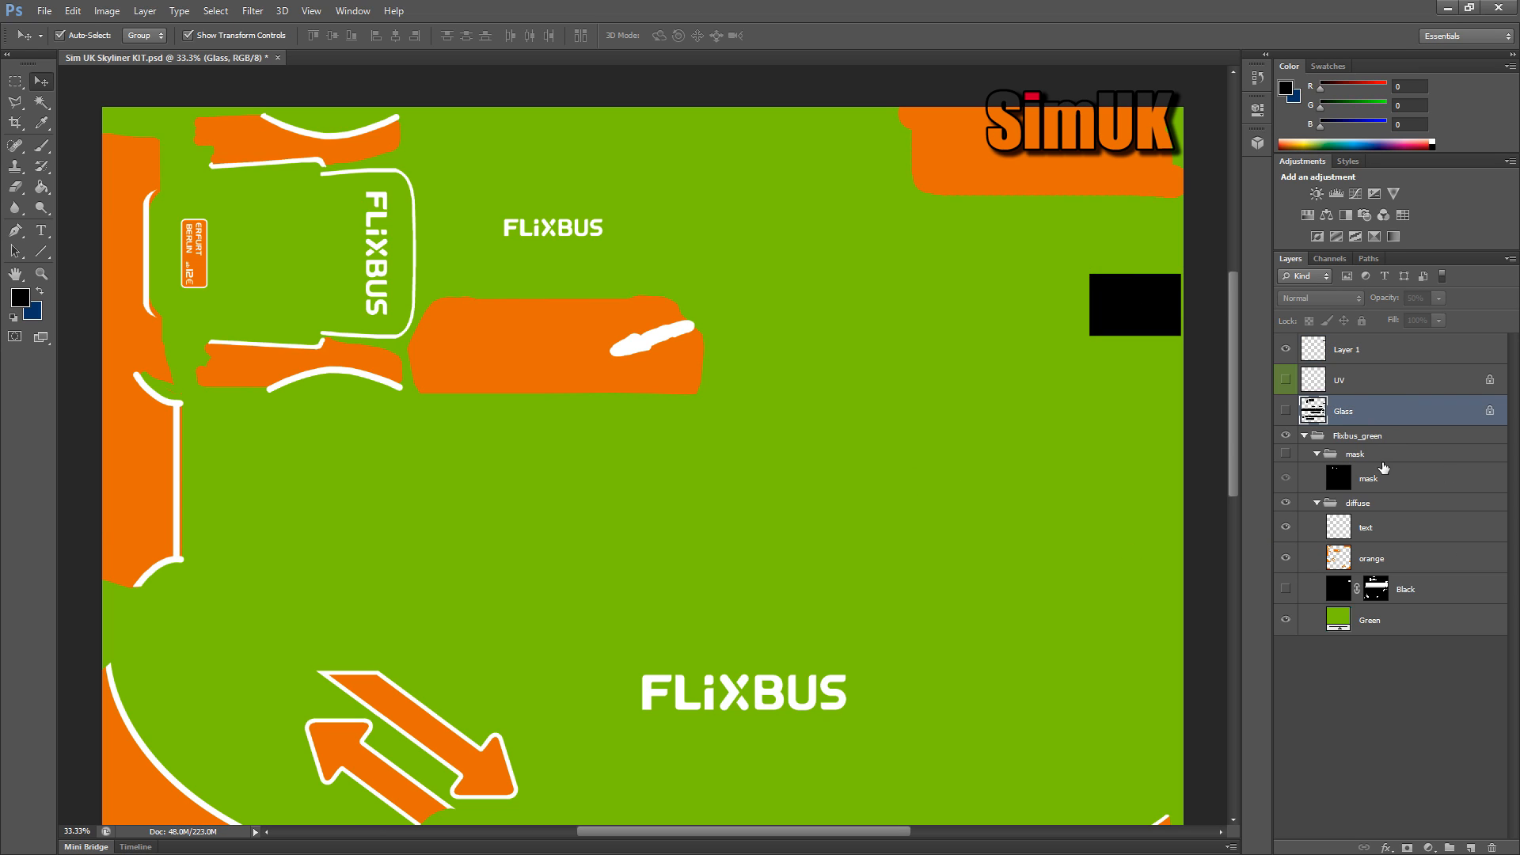
click(1285, 411)
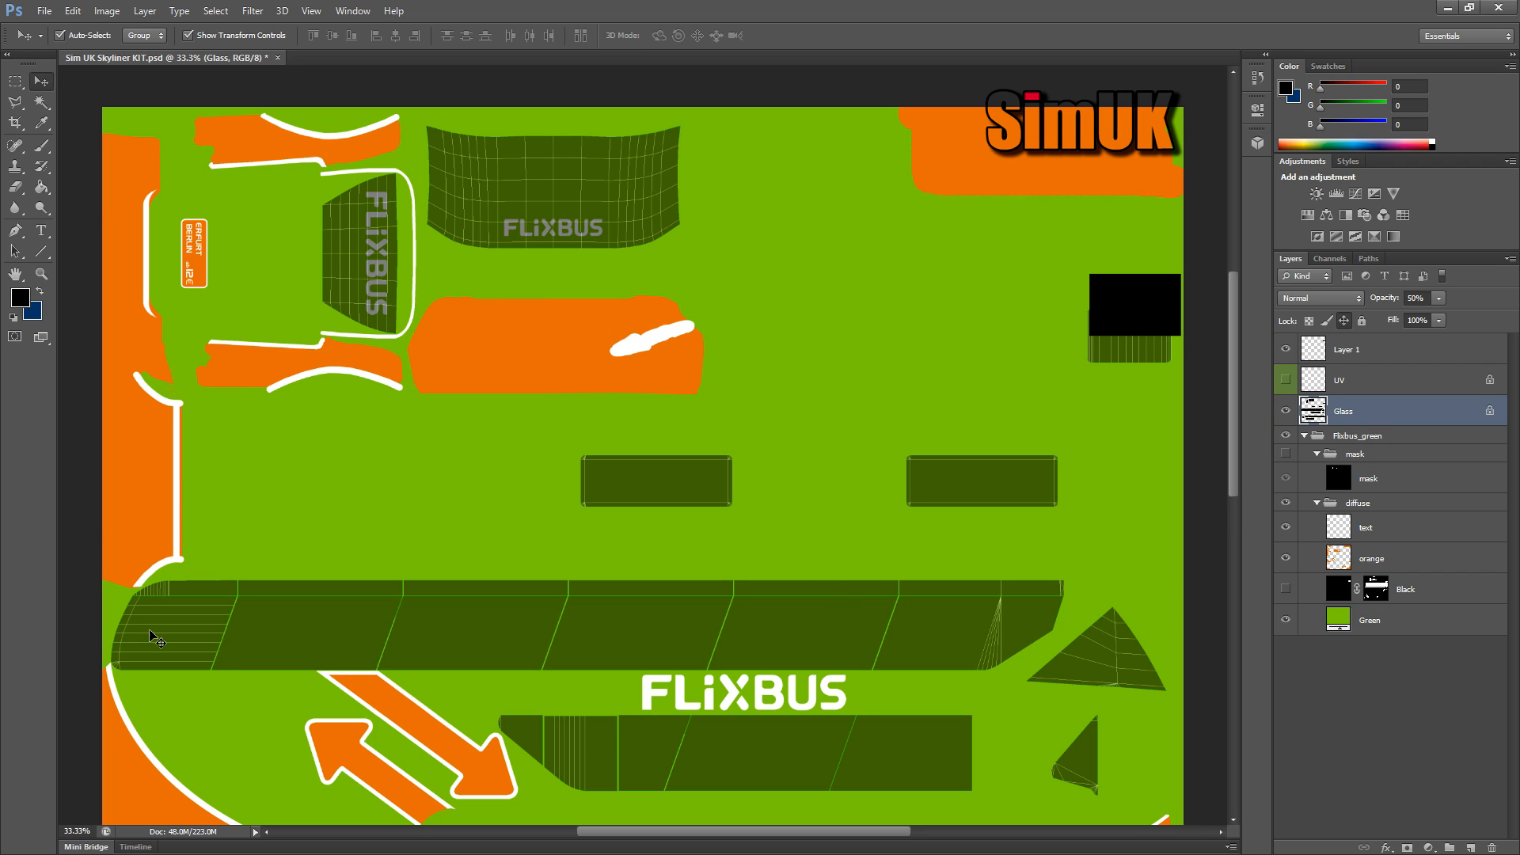
key(ctrl+0)
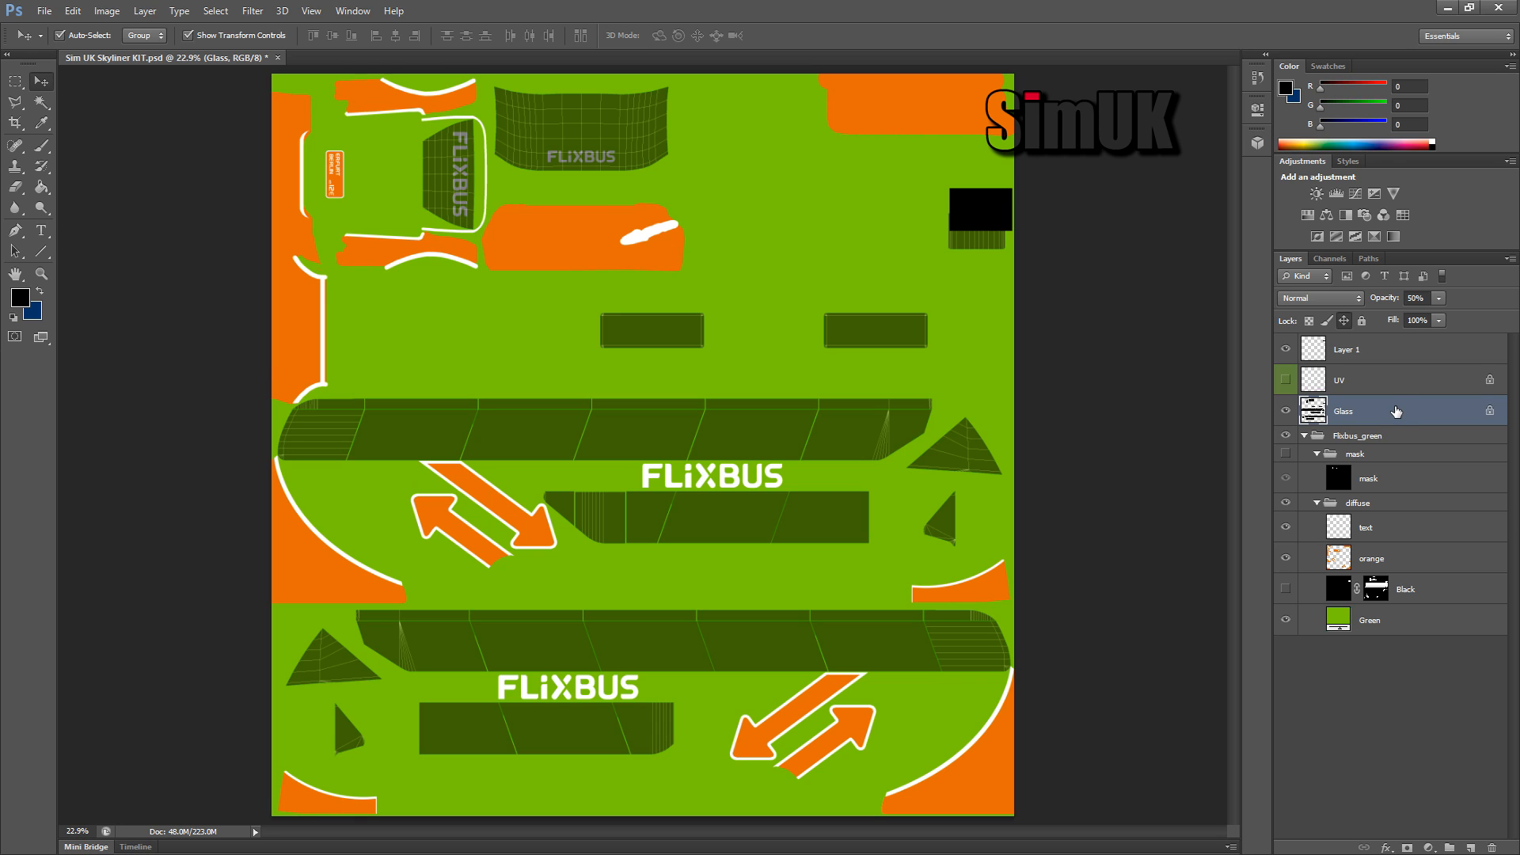
Step: Duplicate the Glass layer as Glass copy, hide the original and place the copy directly above the Green layer
right_click(1378, 419)
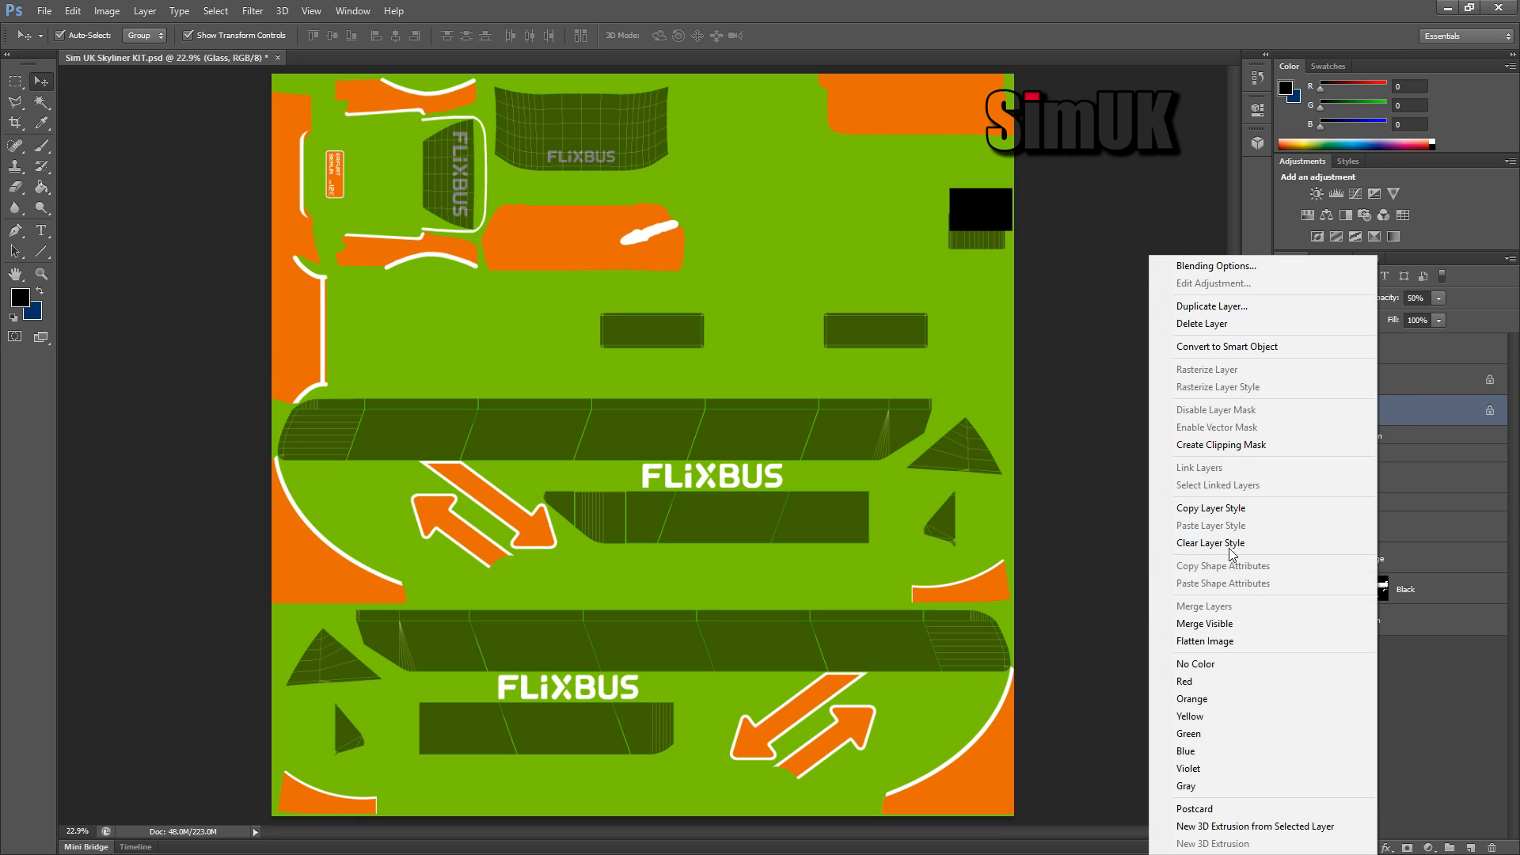
click(1215, 306)
click(819, 368)
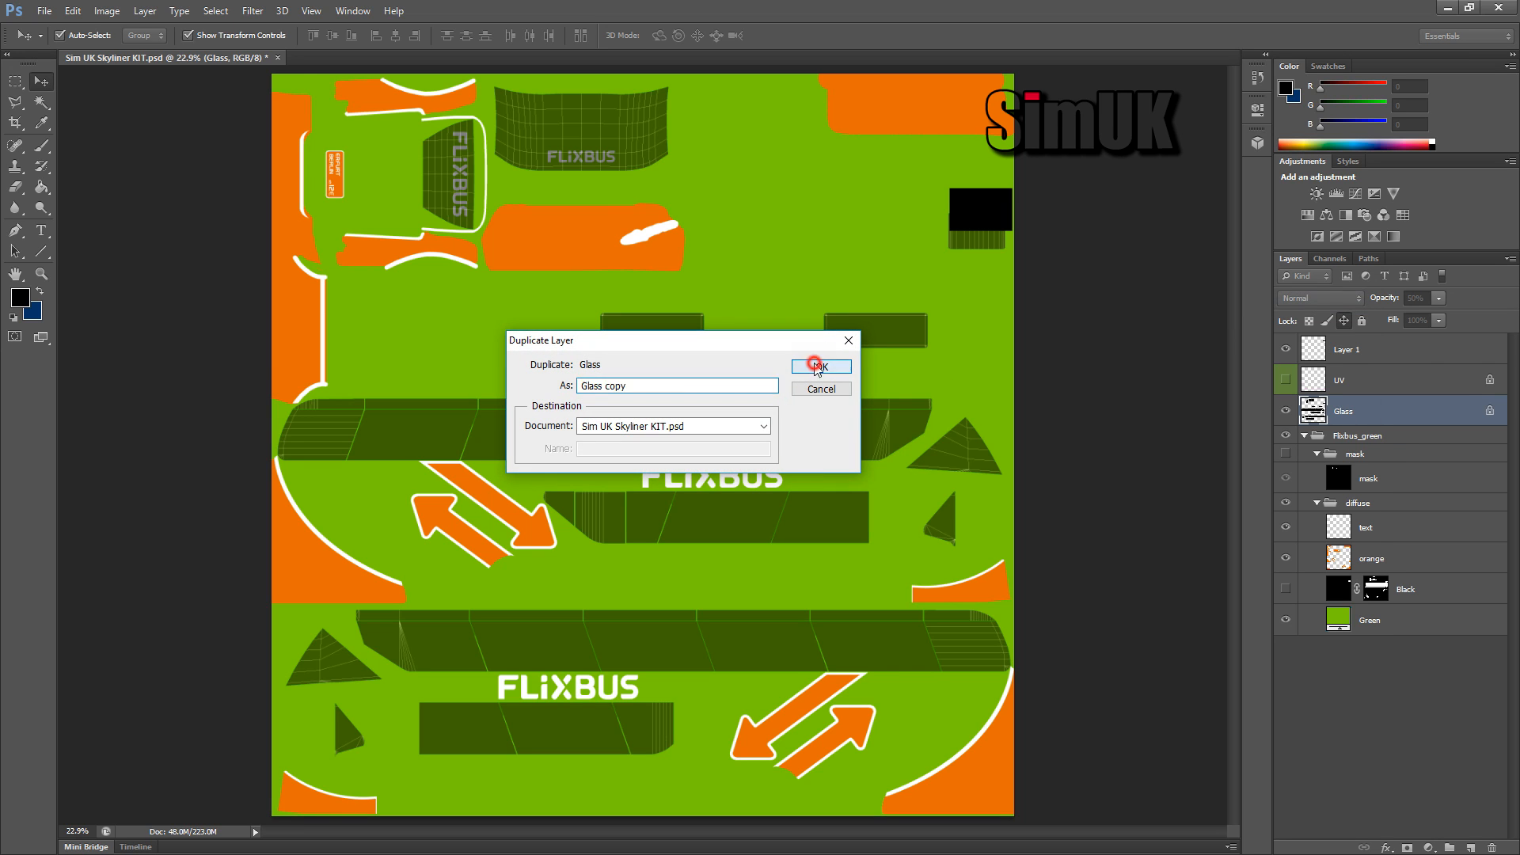
click(1286, 442)
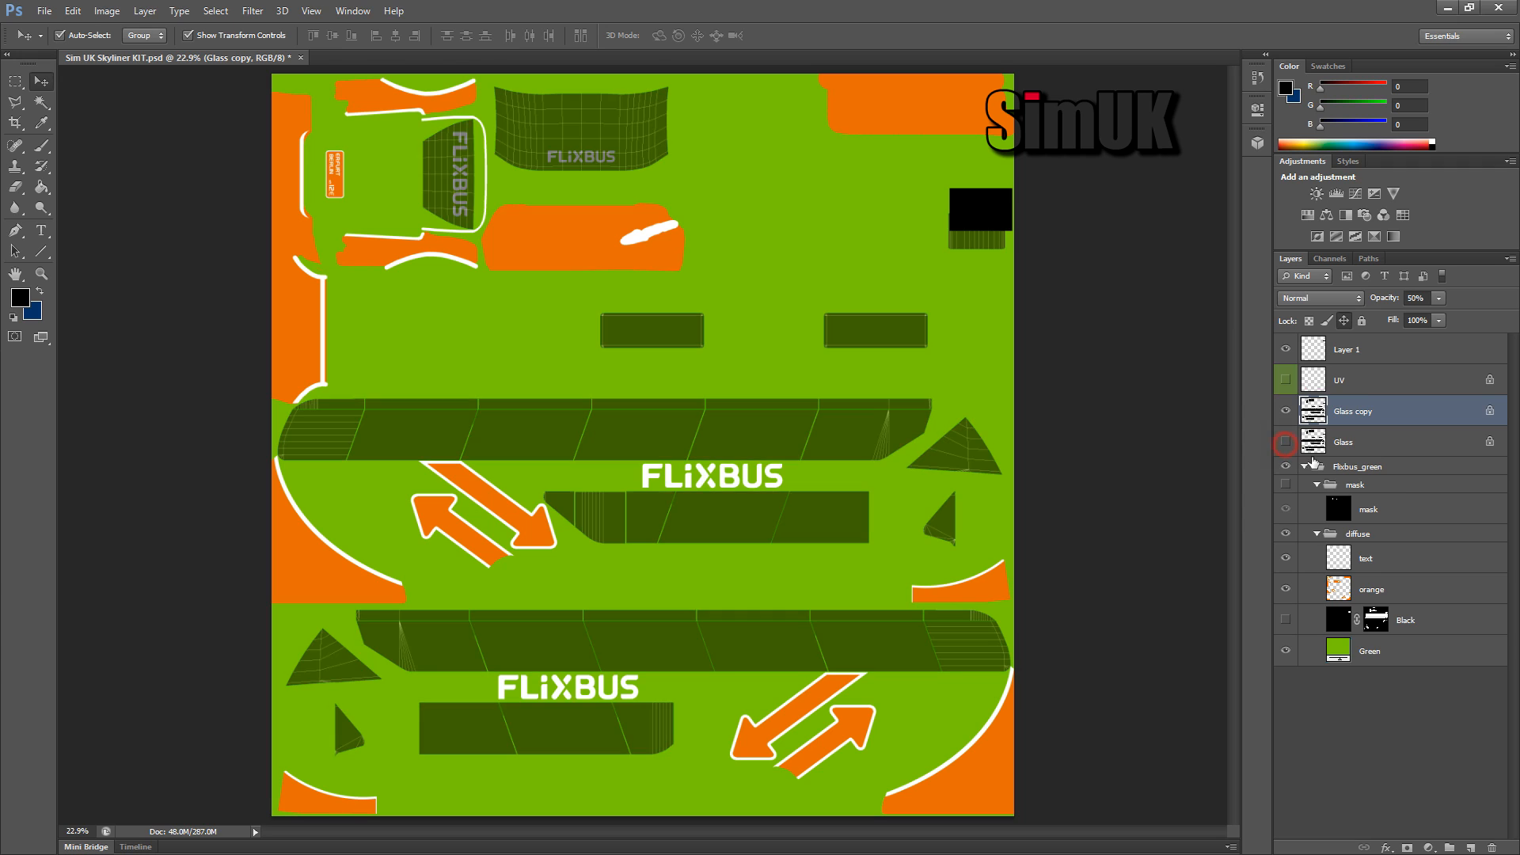
drag(1390, 413, 1409, 650)
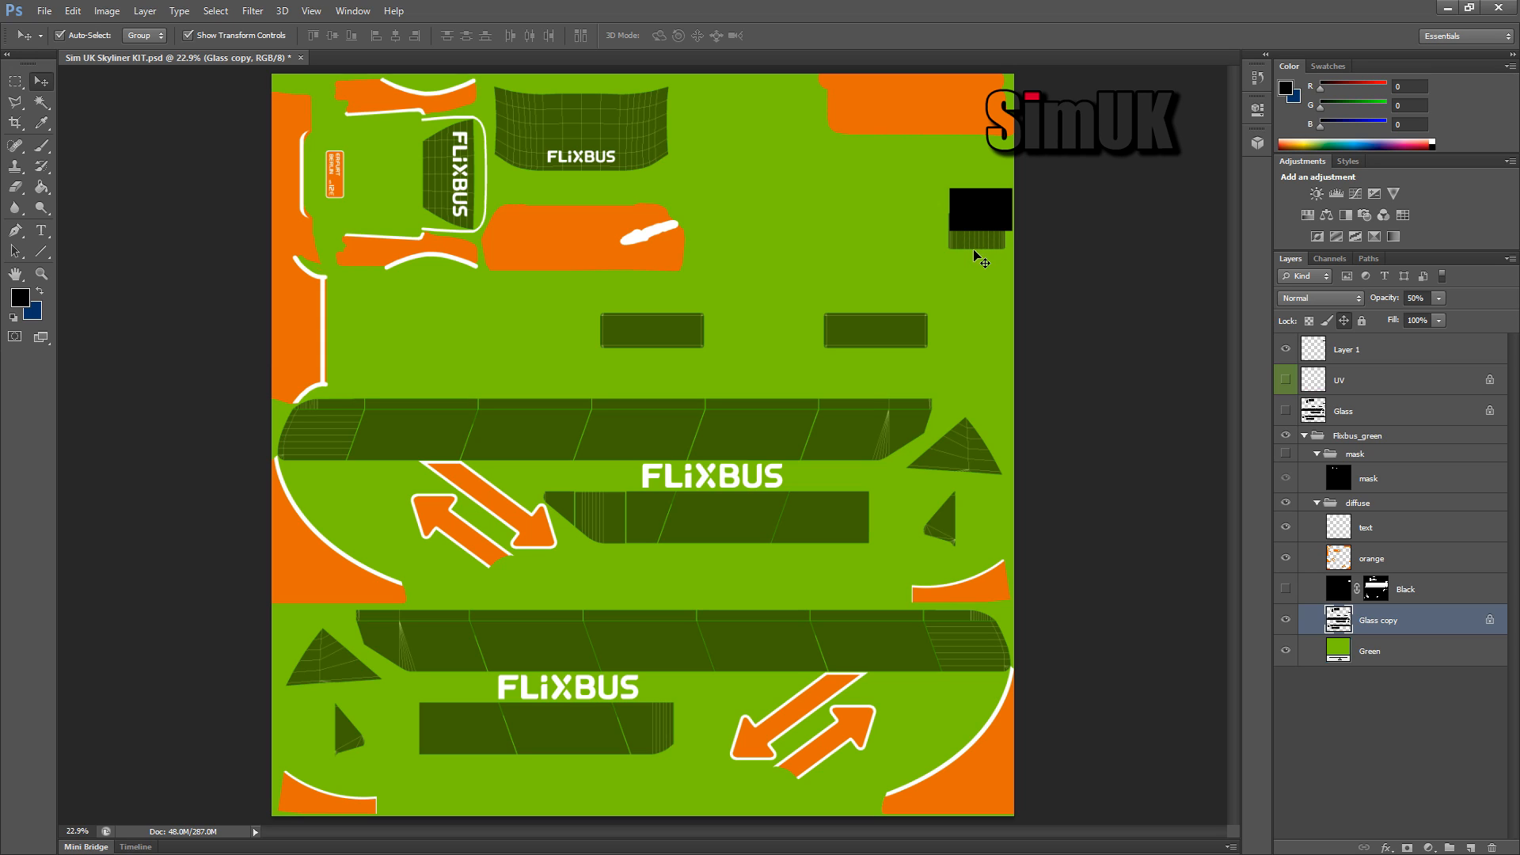
Step: Delete the glass patch around the black rectangle from the Glass copy layer and deselect
click(1286, 619)
click(1286, 620)
click(16, 81)
drag(925, 195, 1086, 287)
key(Delete)
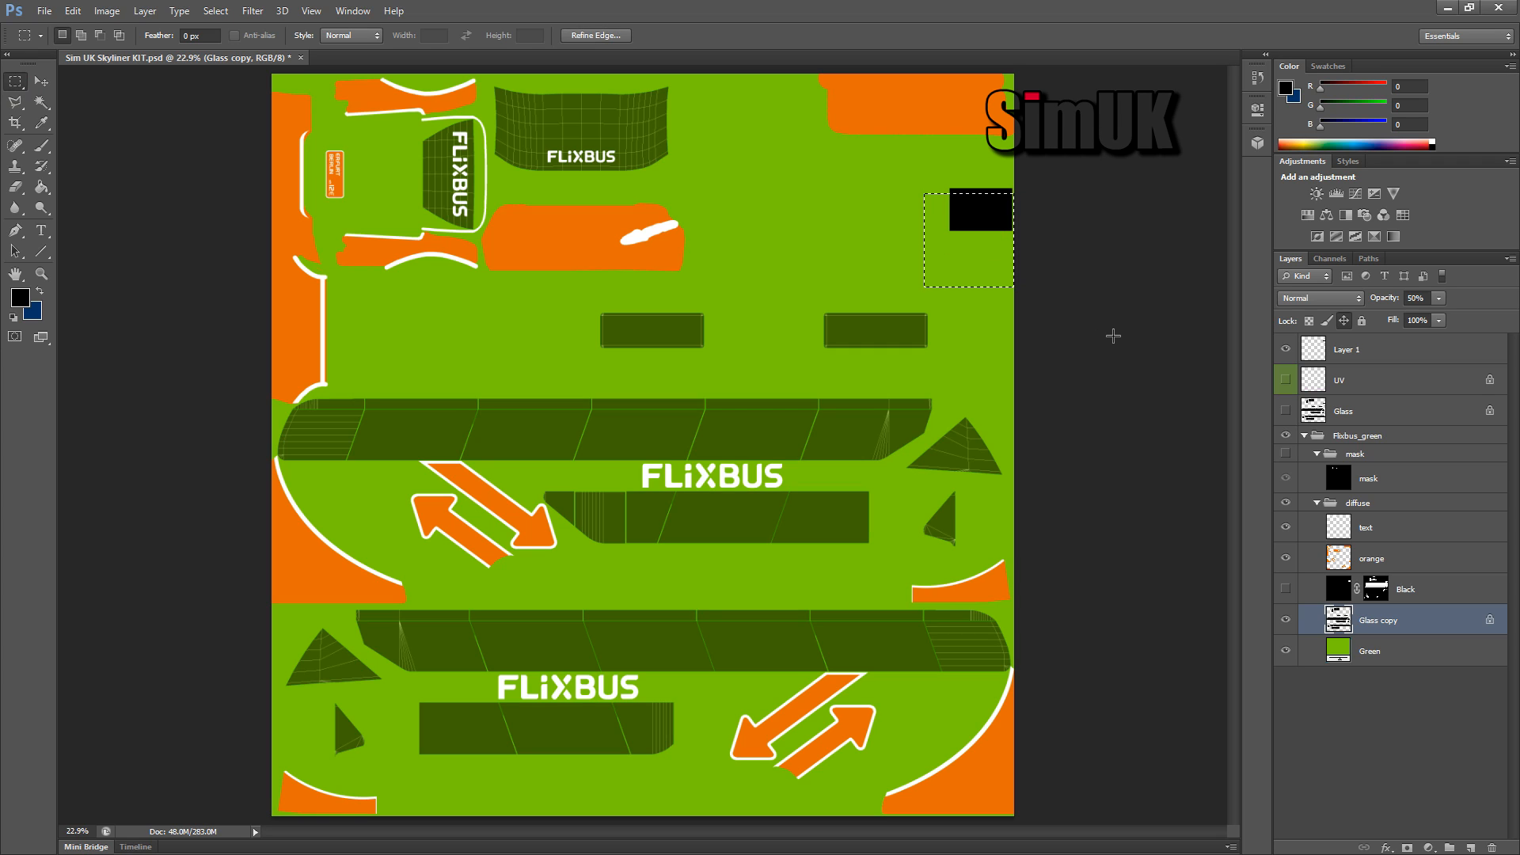
click(1114, 339)
Step: Identify Layer 1 by toggling its visibility and move it between the Black and Glass copy layers
click(1386, 352)
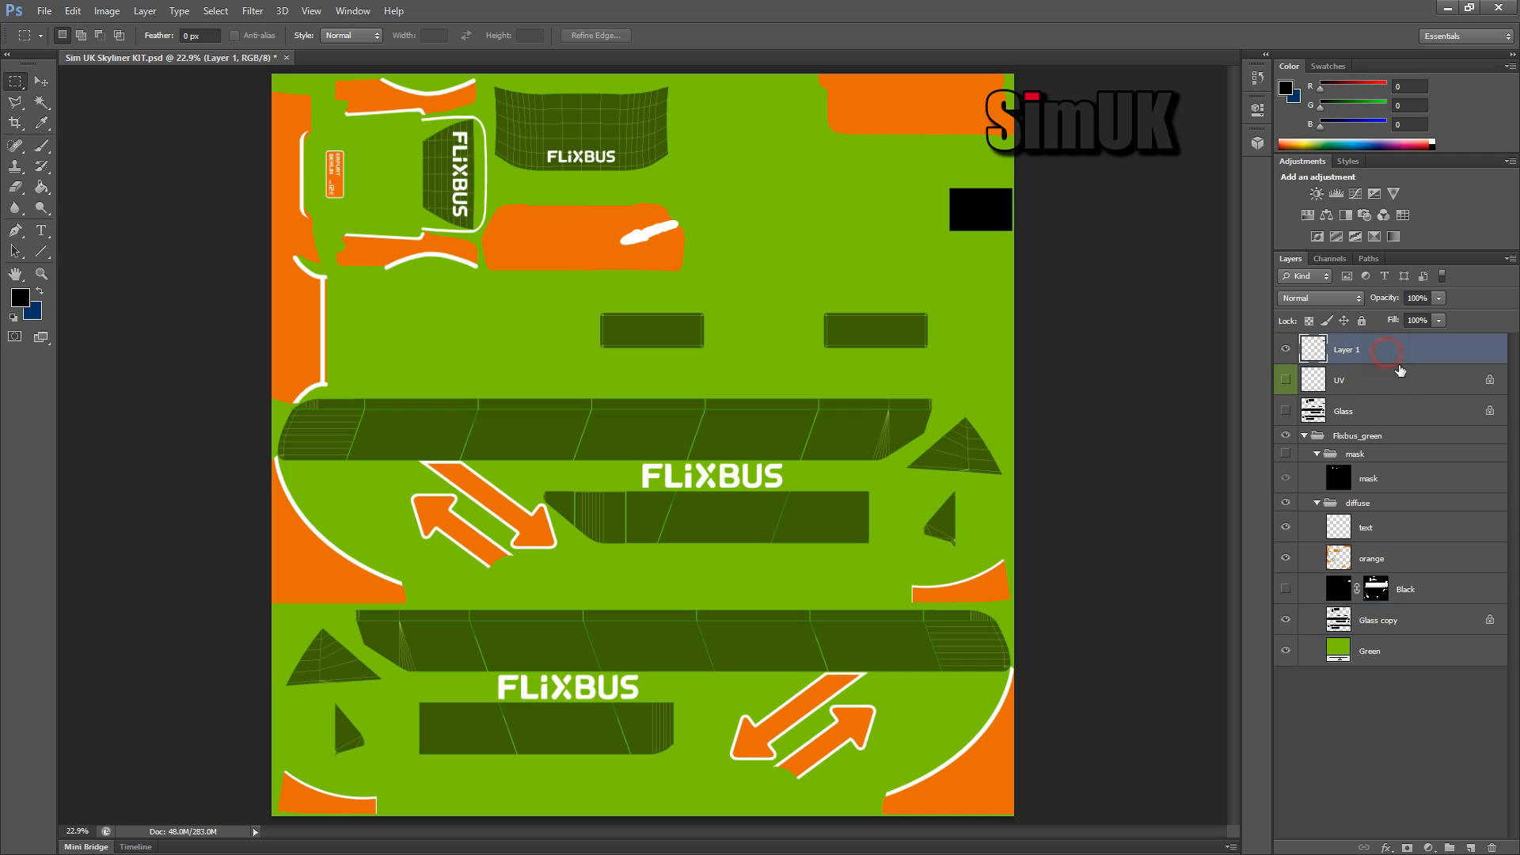
click(1283, 349)
click(1283, 348)
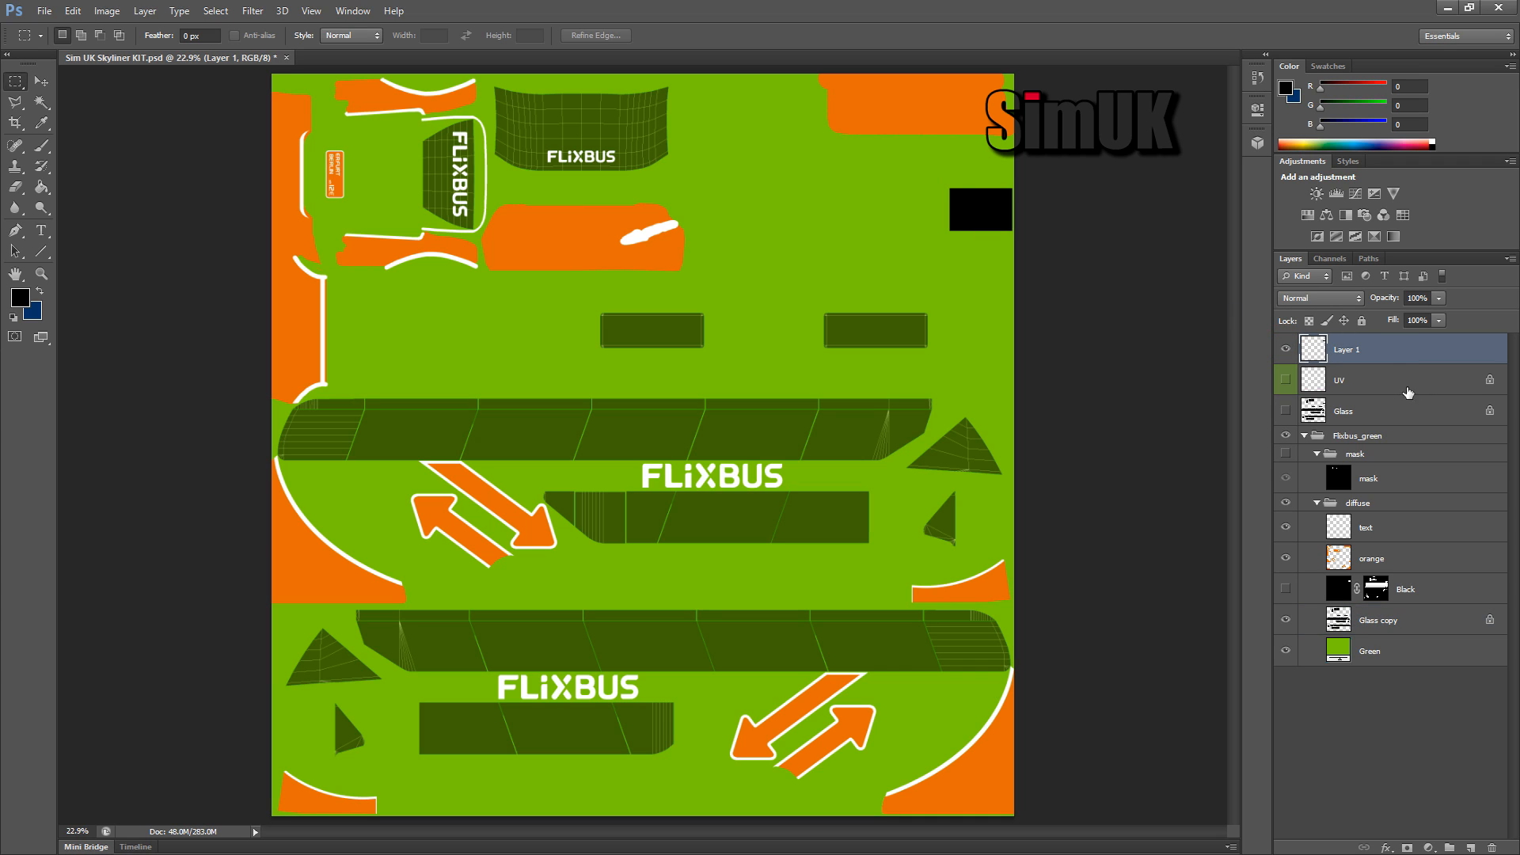
drag(1399, 351, 1445, 469)
drag(1438, 615, 1429, 603)
Step: Set the Glass copy layer's opacity to 100% and merge it with Layer 1
click(1393, 622)
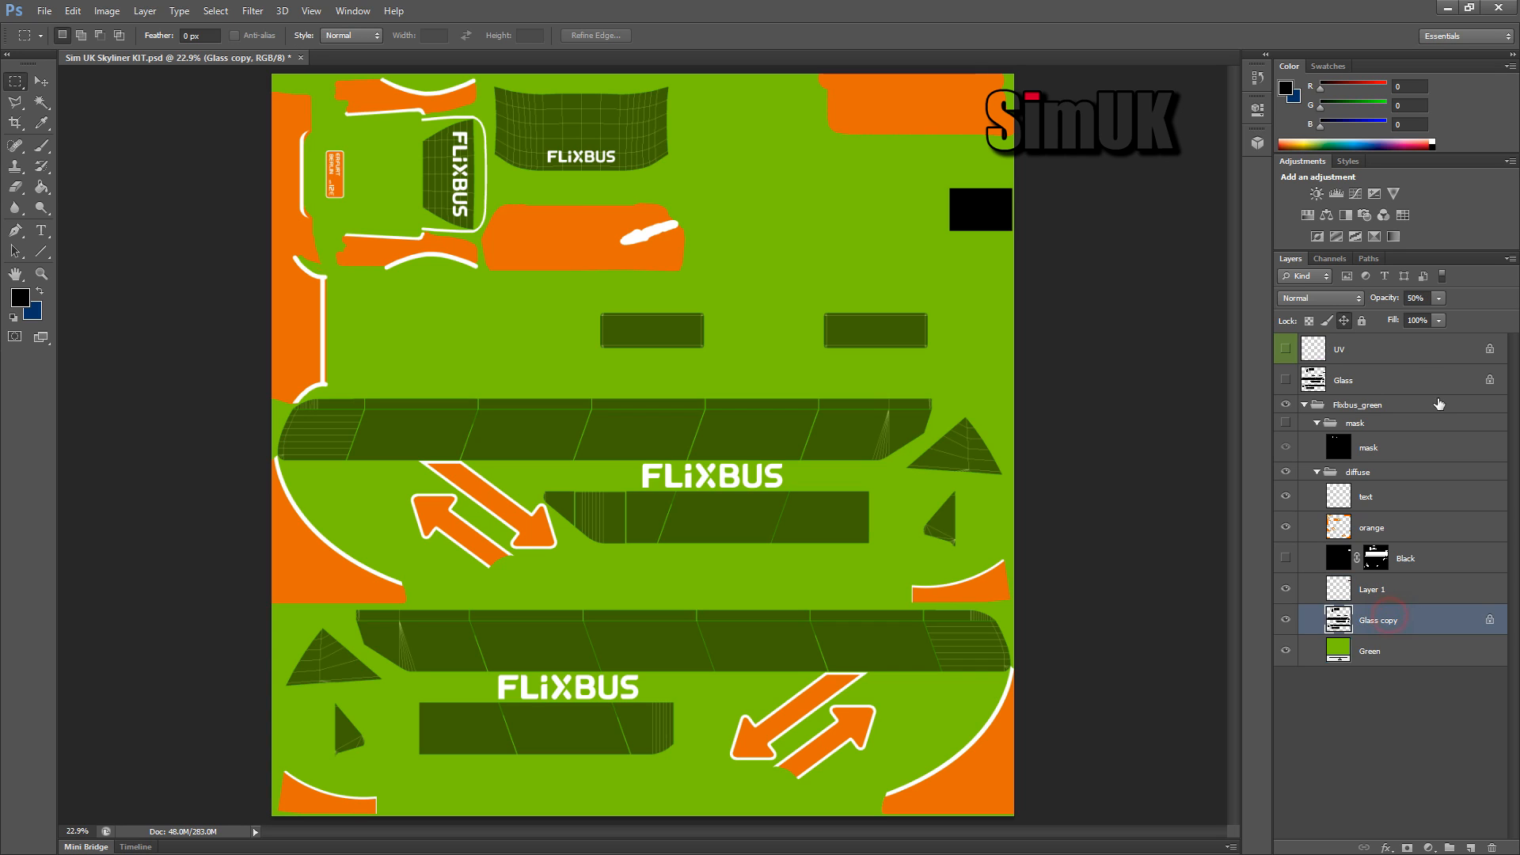
click(1421, 297)
text(100)
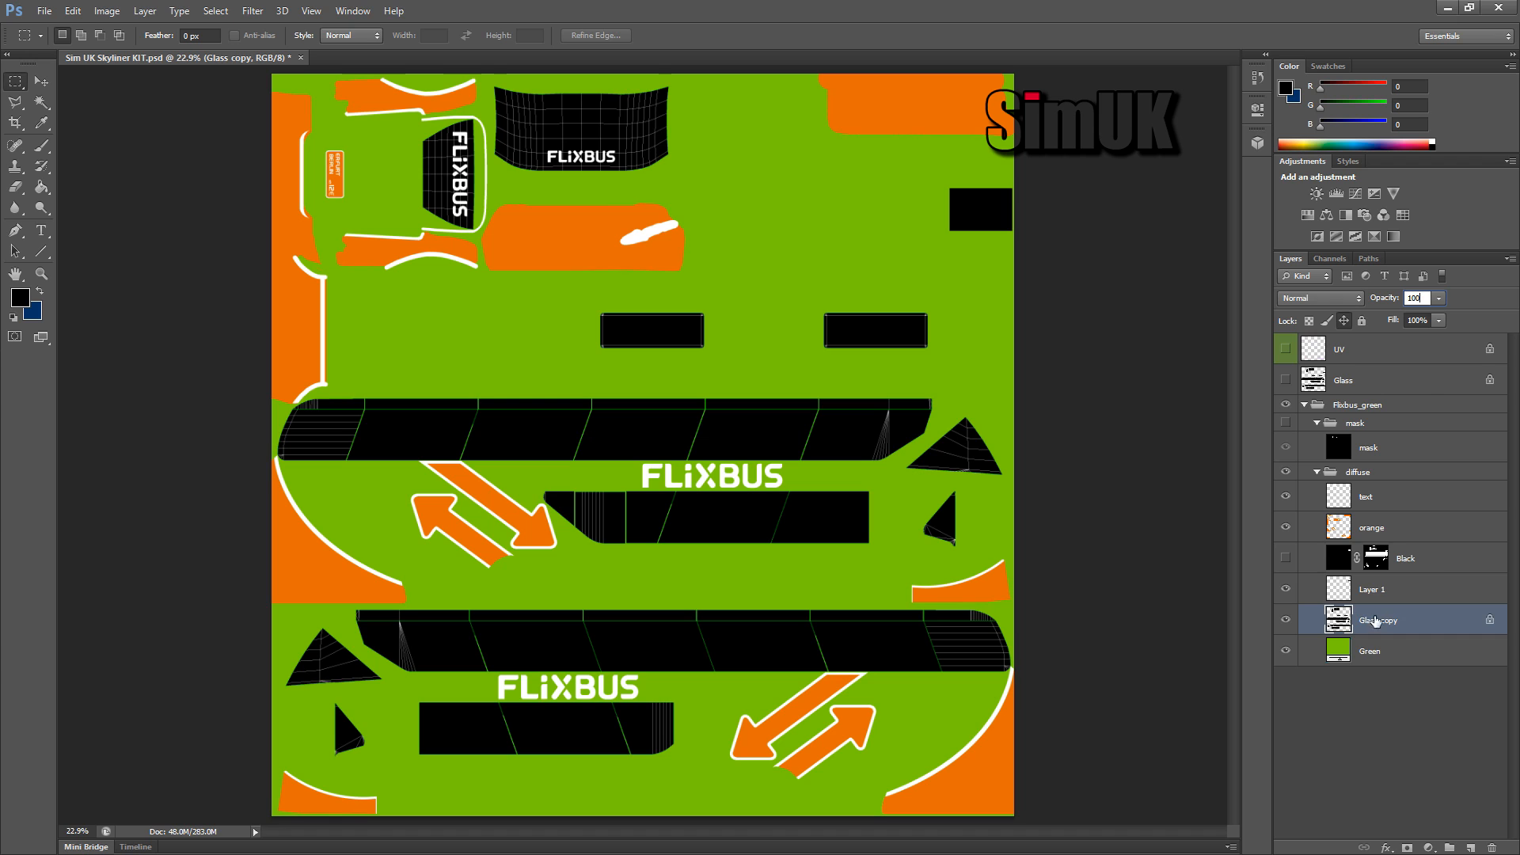
ctrl+click(1381, 590)
right_click(1400, 618)
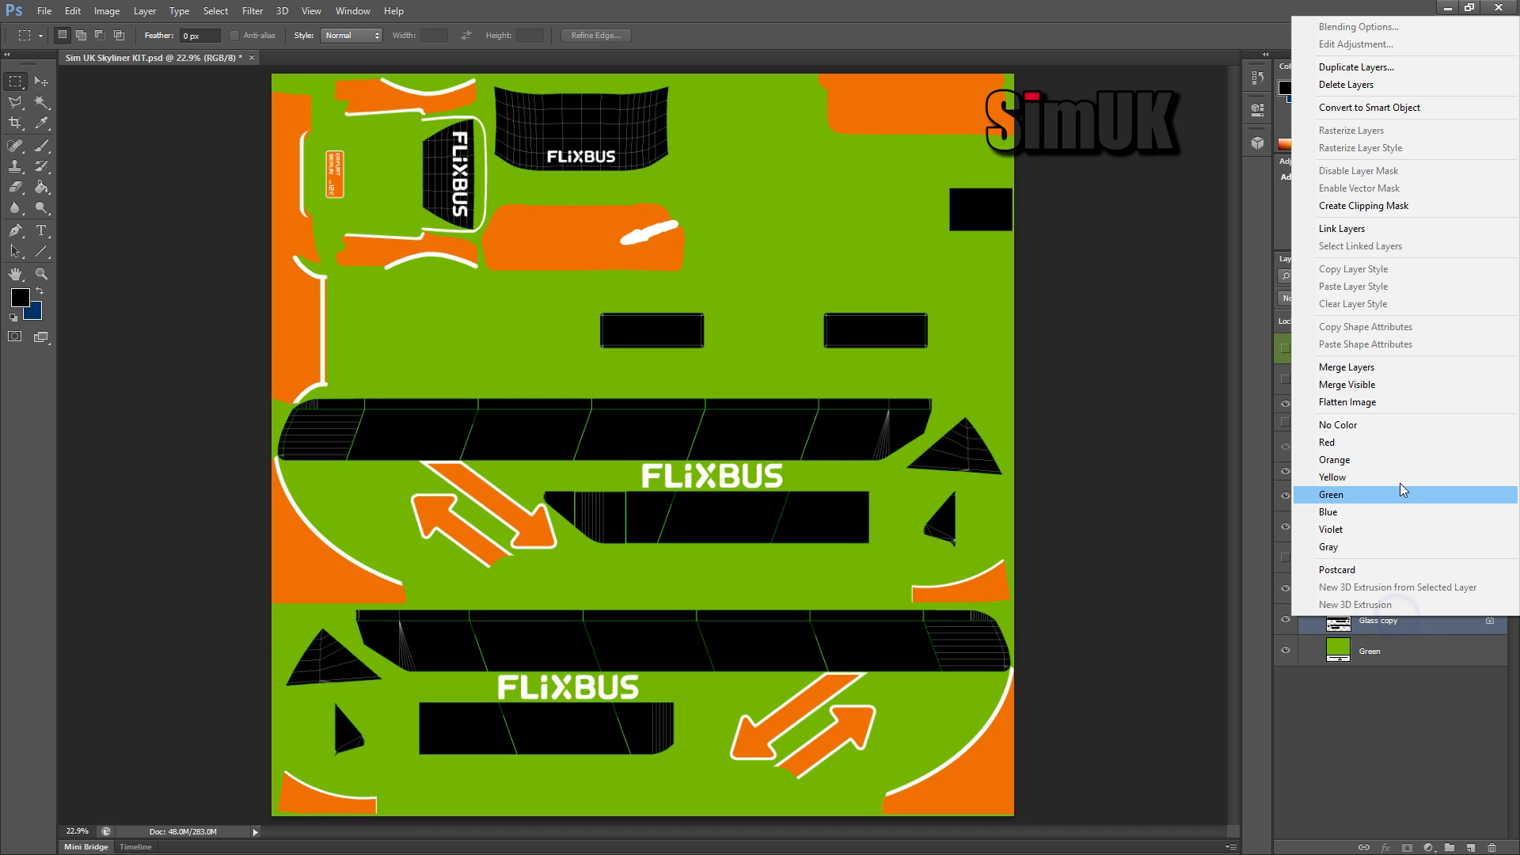
click(1348, 368)
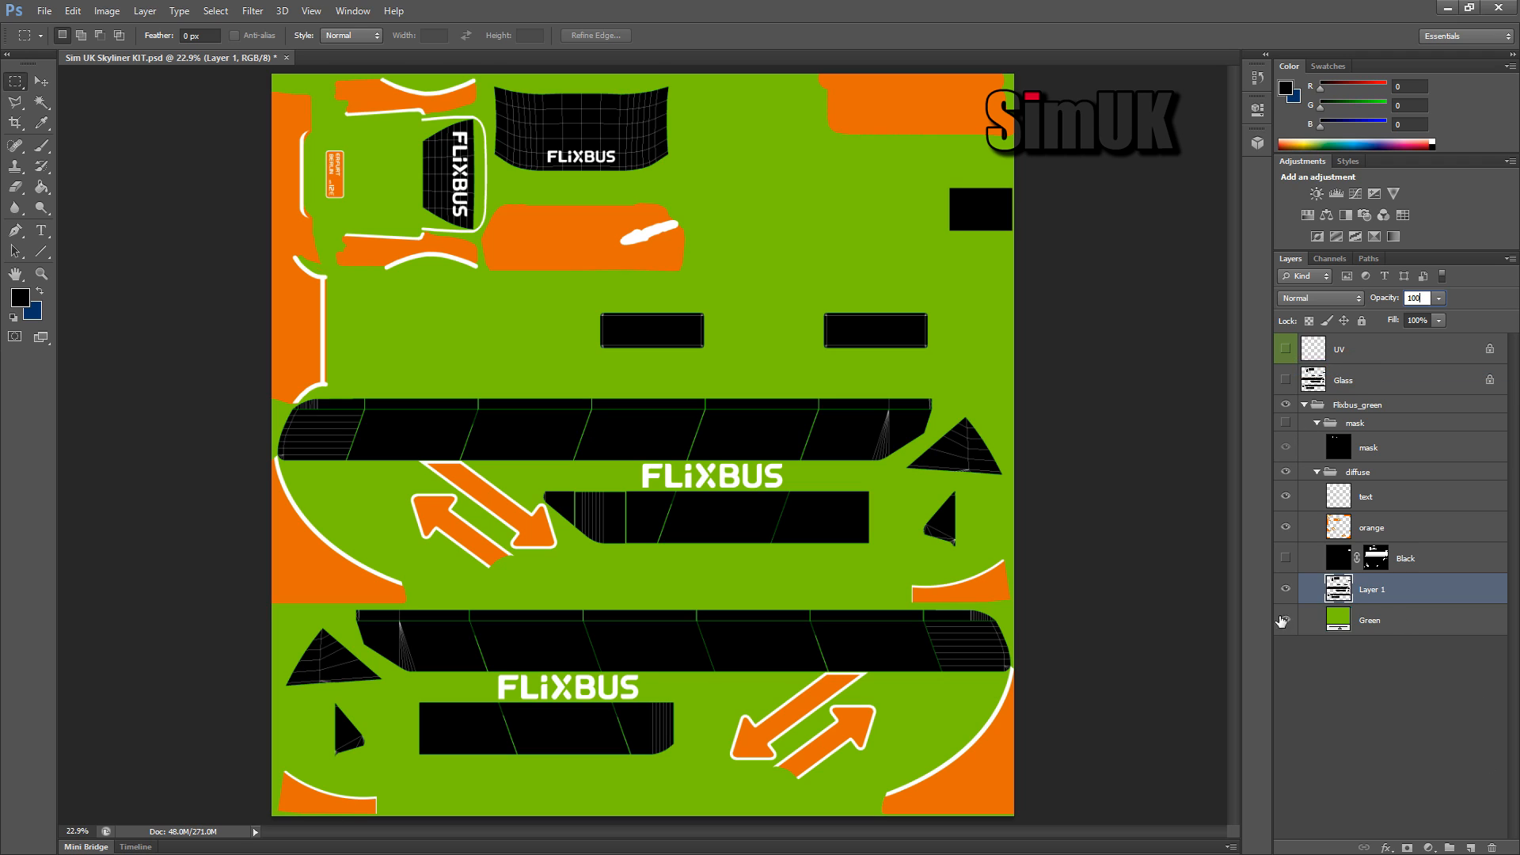
Step: Check the merged black window layer by toggling its visibility, and merge it with the Green layer
click(1284, 589)
click(1284, 589)
click(1284, 589)
click(1284, 590)
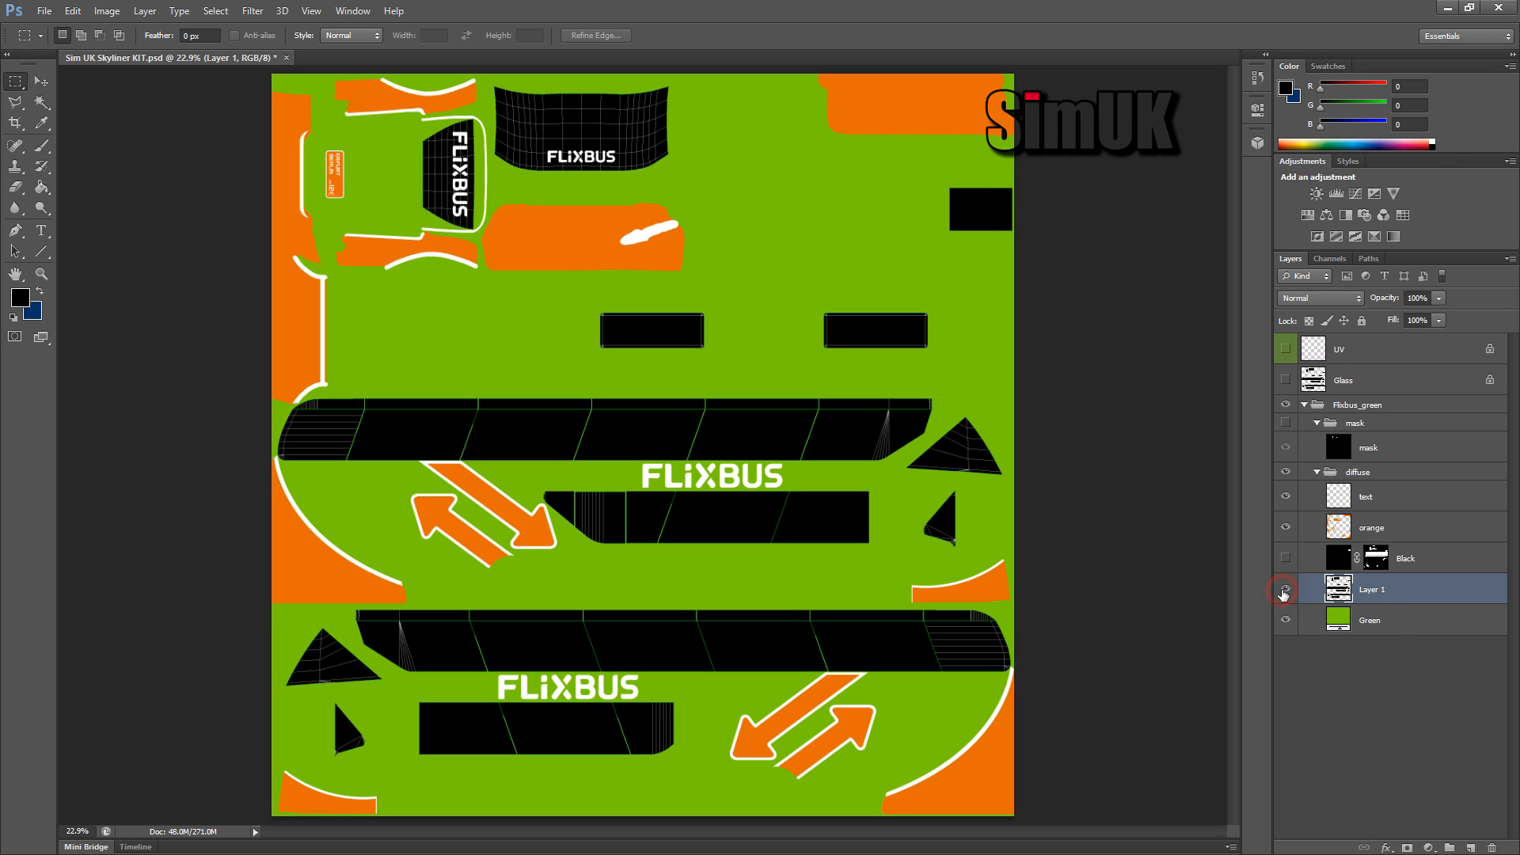
shift+click(1391, 624)
right_click(1391, 620)
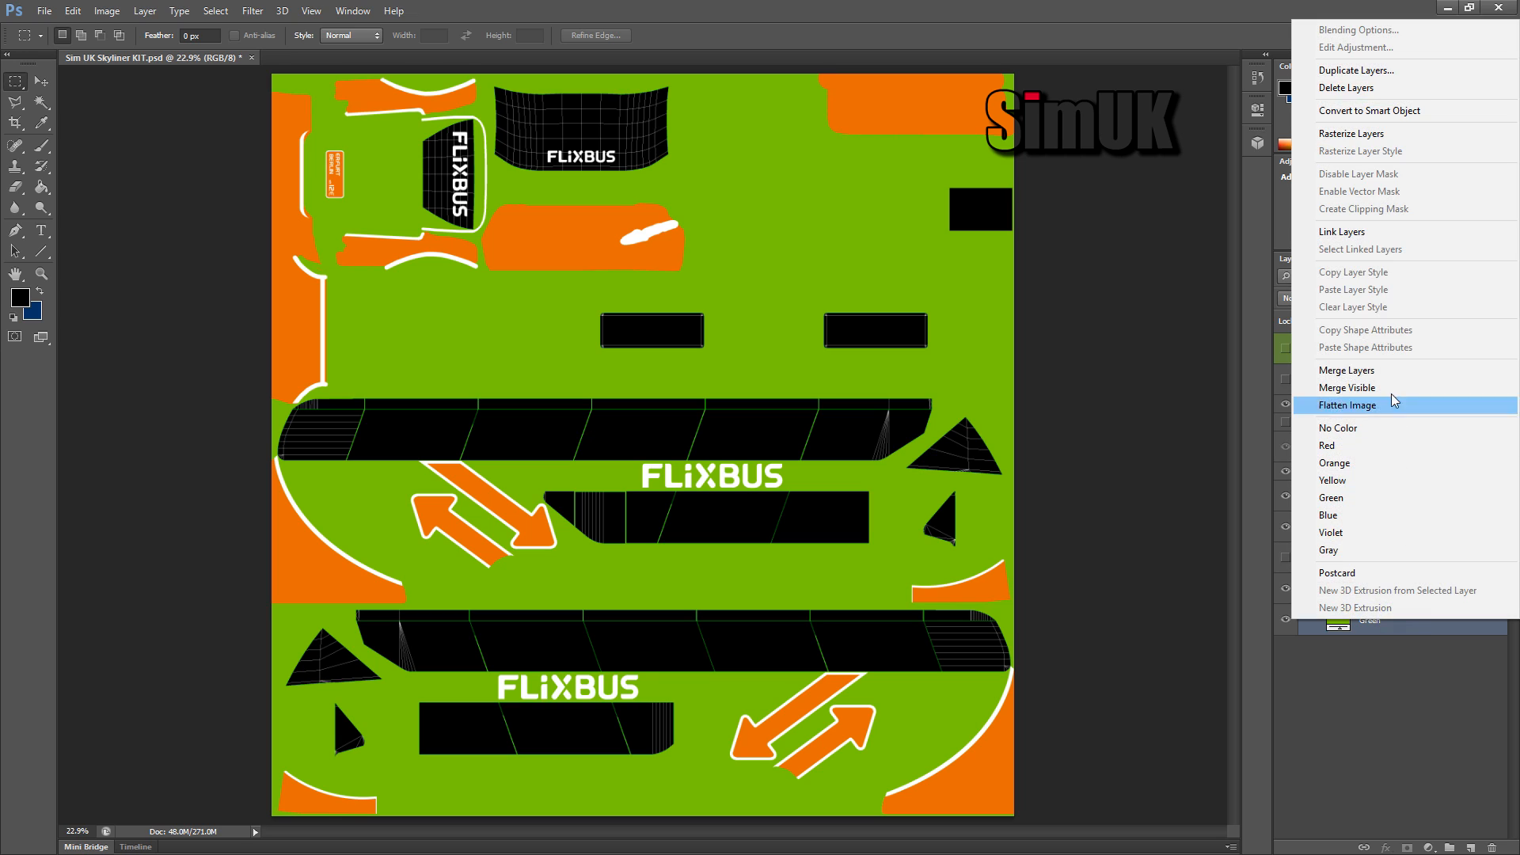
click(1358, 371)
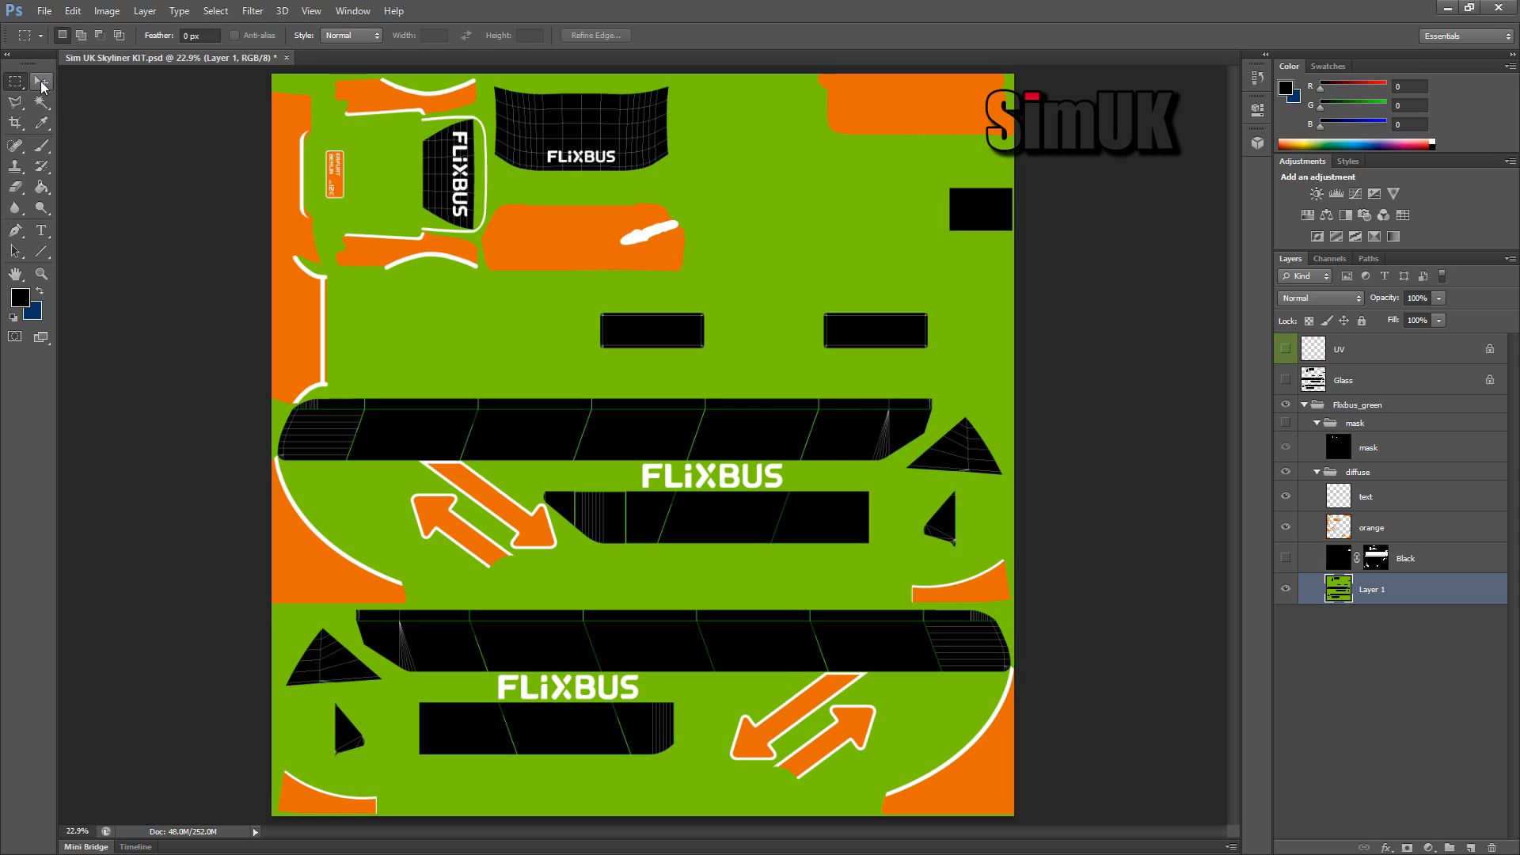
Step: Rename the merged Layer 1 as BASE COLOUR
click(1460, 595)
text(BASE COLOUR)
key(Return)
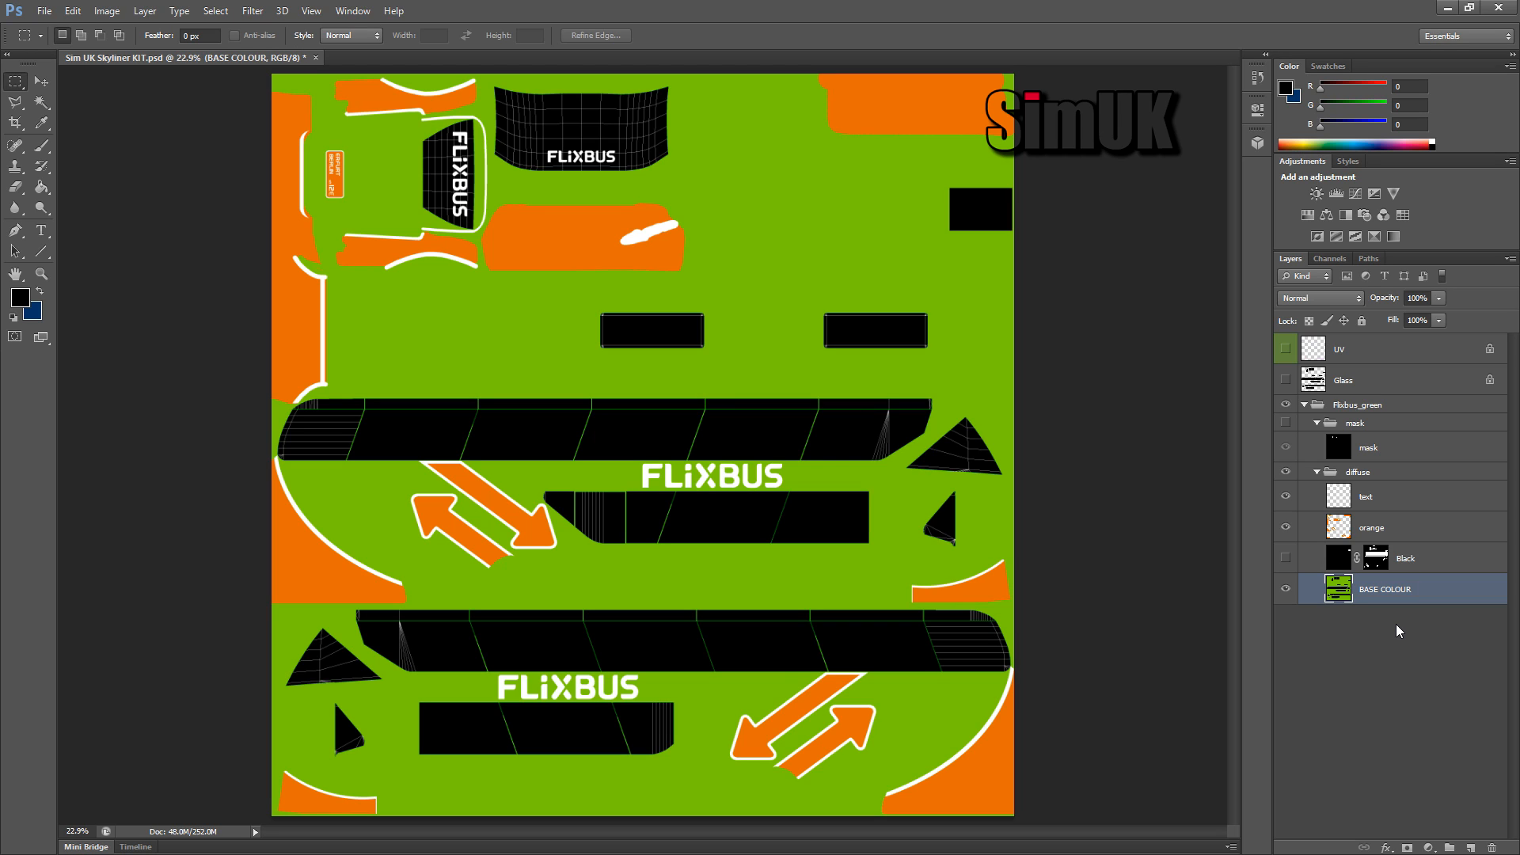
Step: Select the black window areas on the BASE COLOUR layer with Color Range and delete them
click(215, 11)
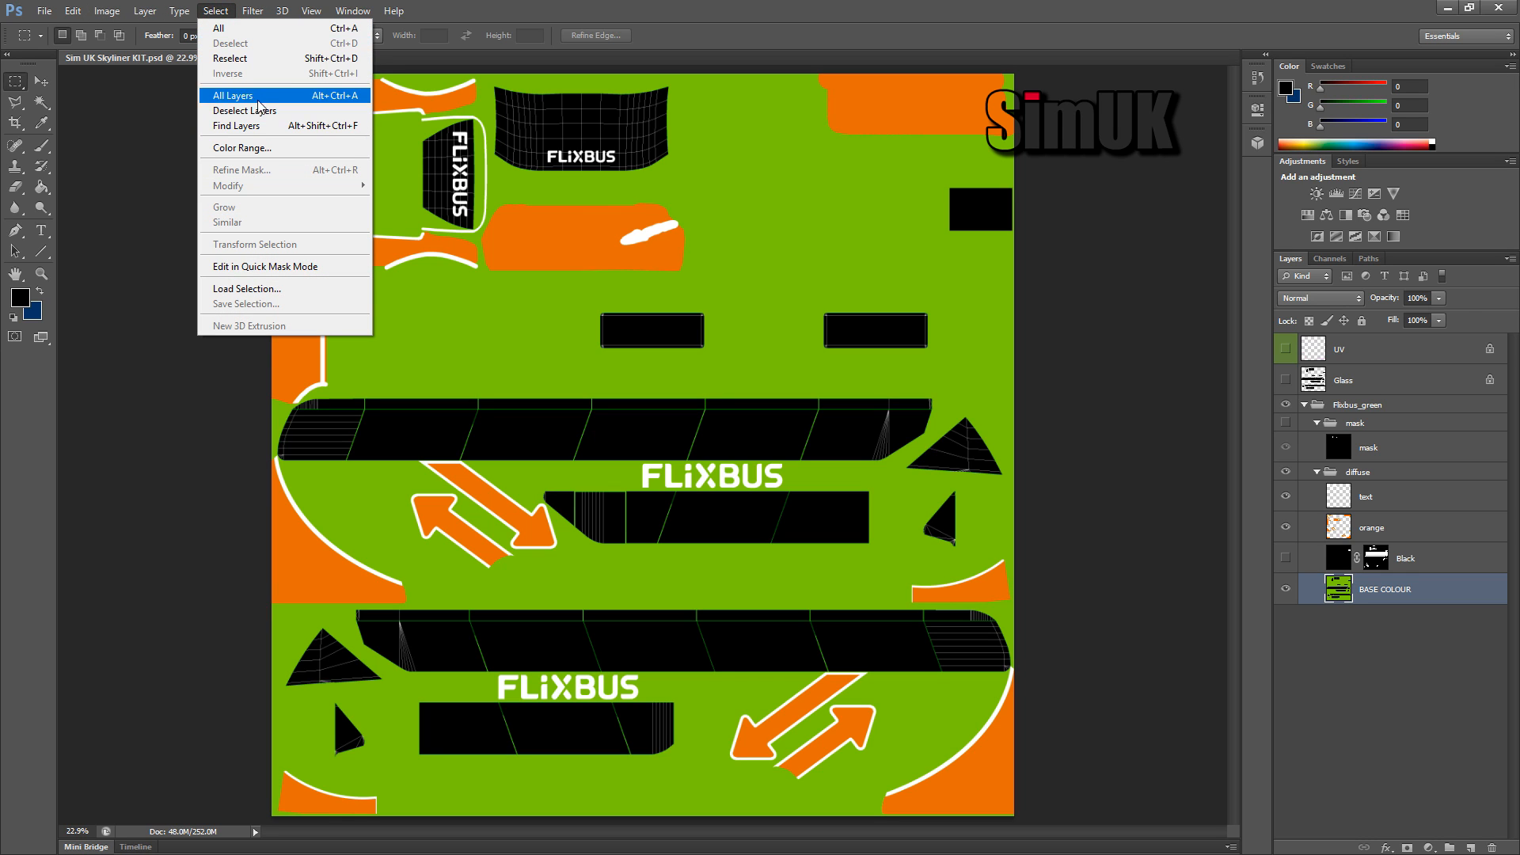
click(255, 150)
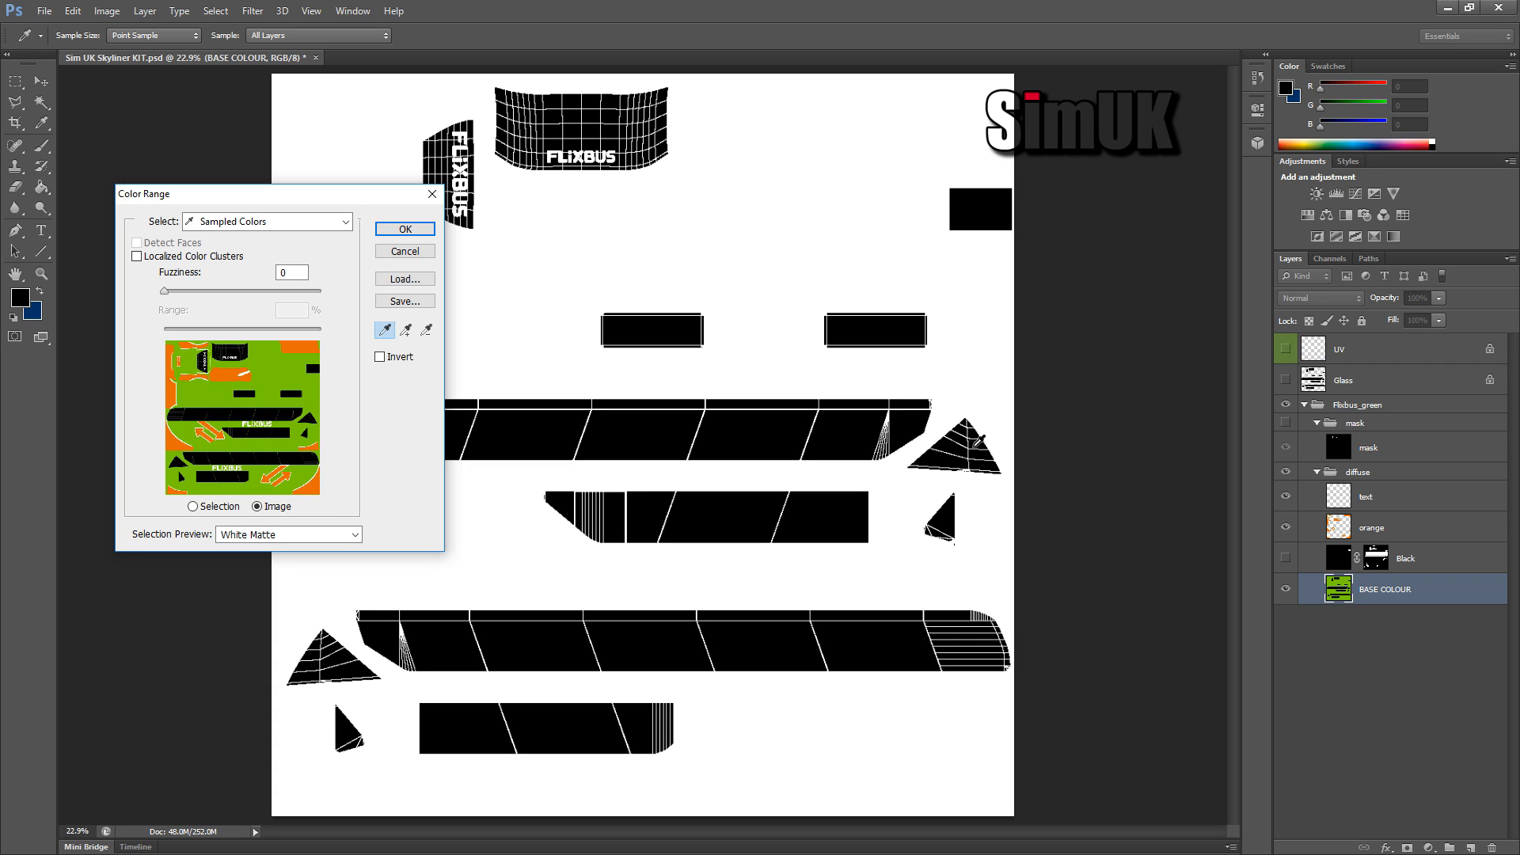
click(840, 425)
click(404, 228)
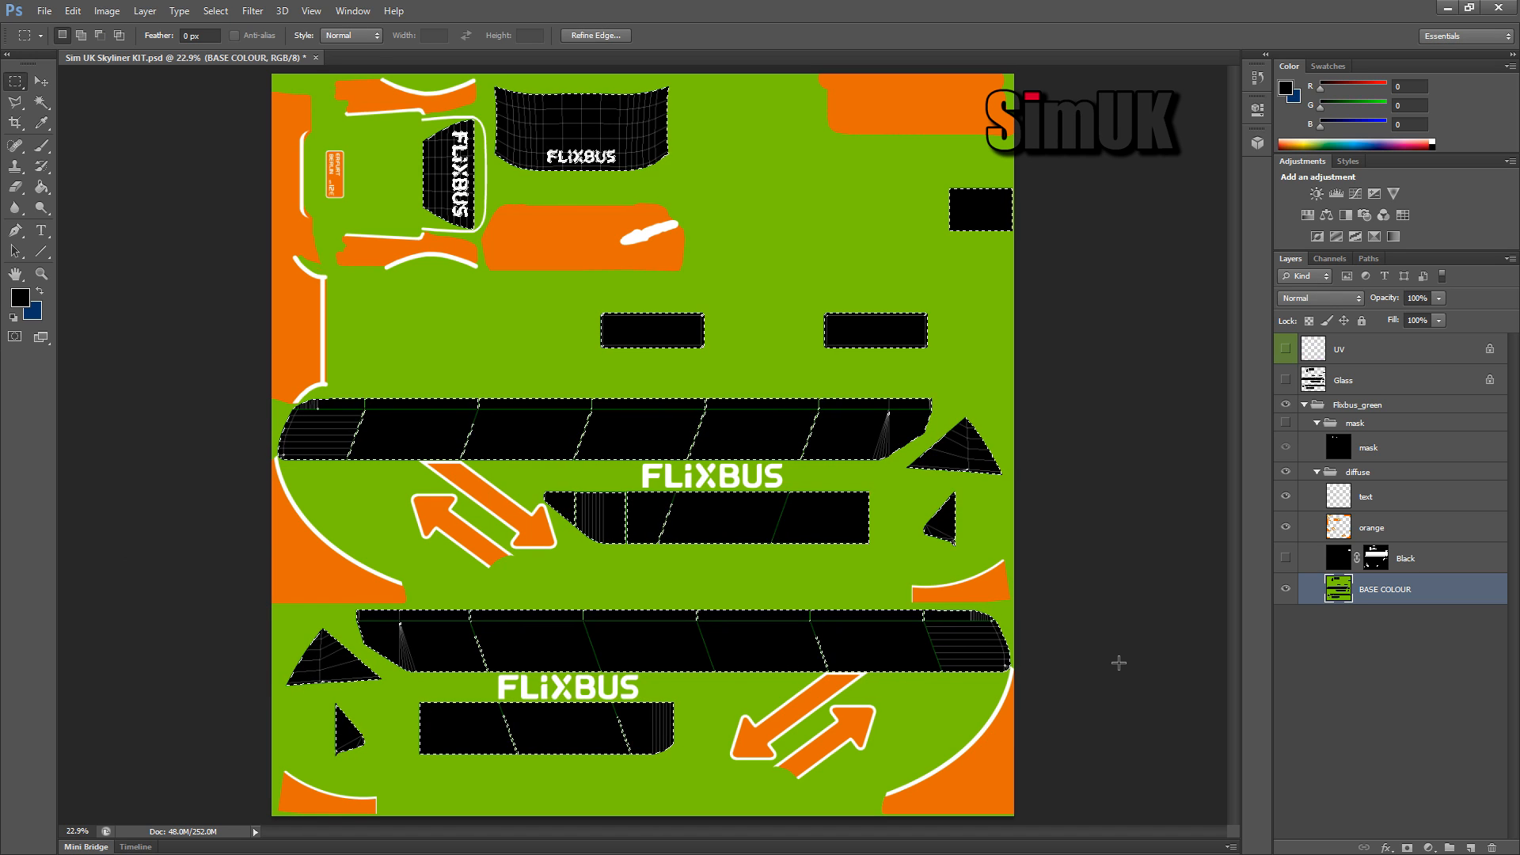
key(Delete)
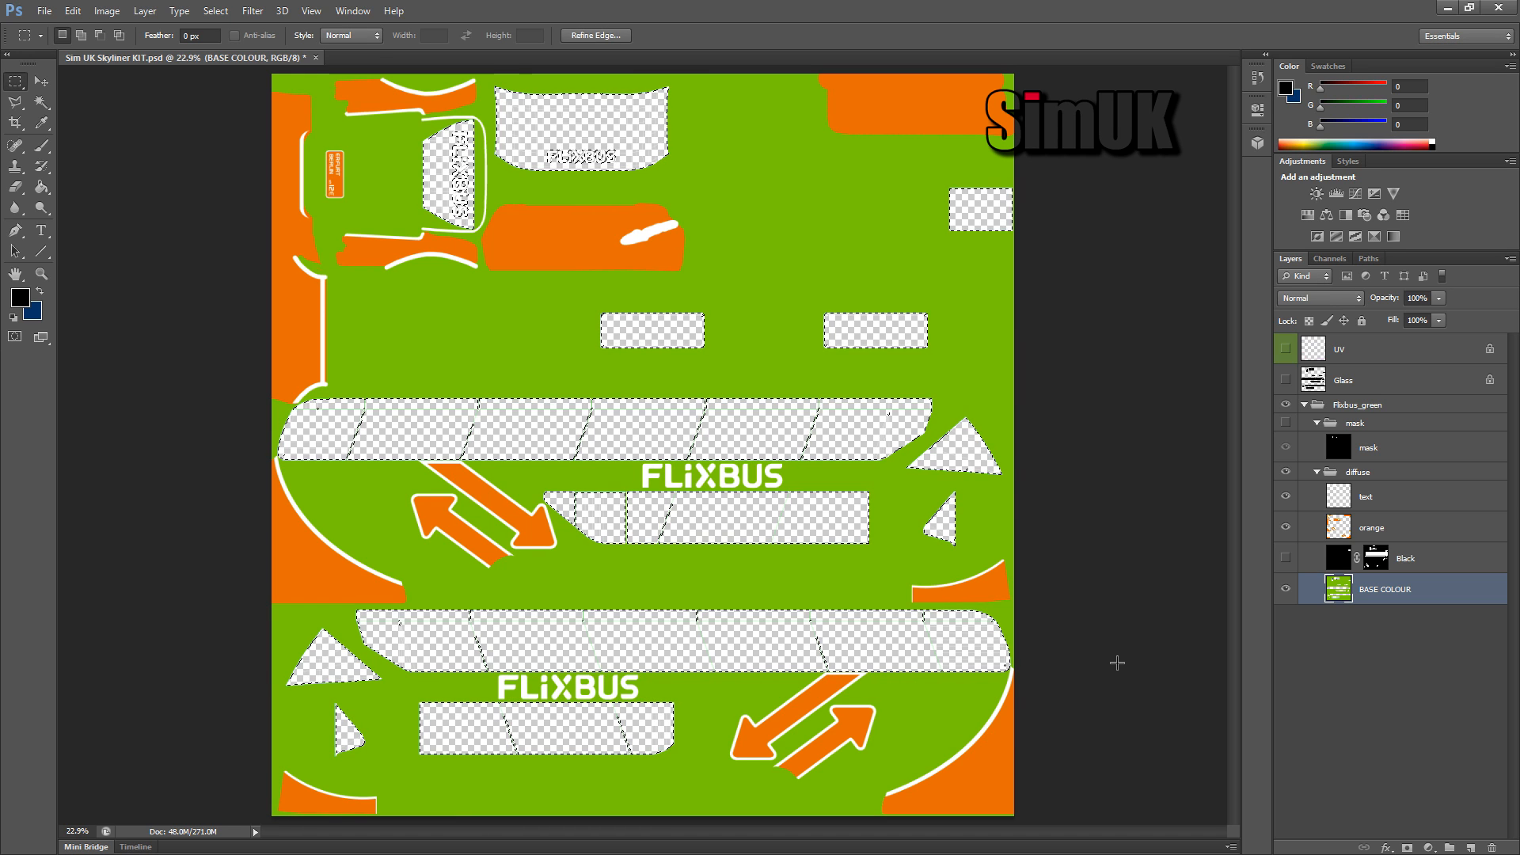
Step: Add a new layer beneath BASE COLOUR, fill the selected window areas with black, and deselect
click(1470, 847)
drag(1417, 589, 1444, 673)
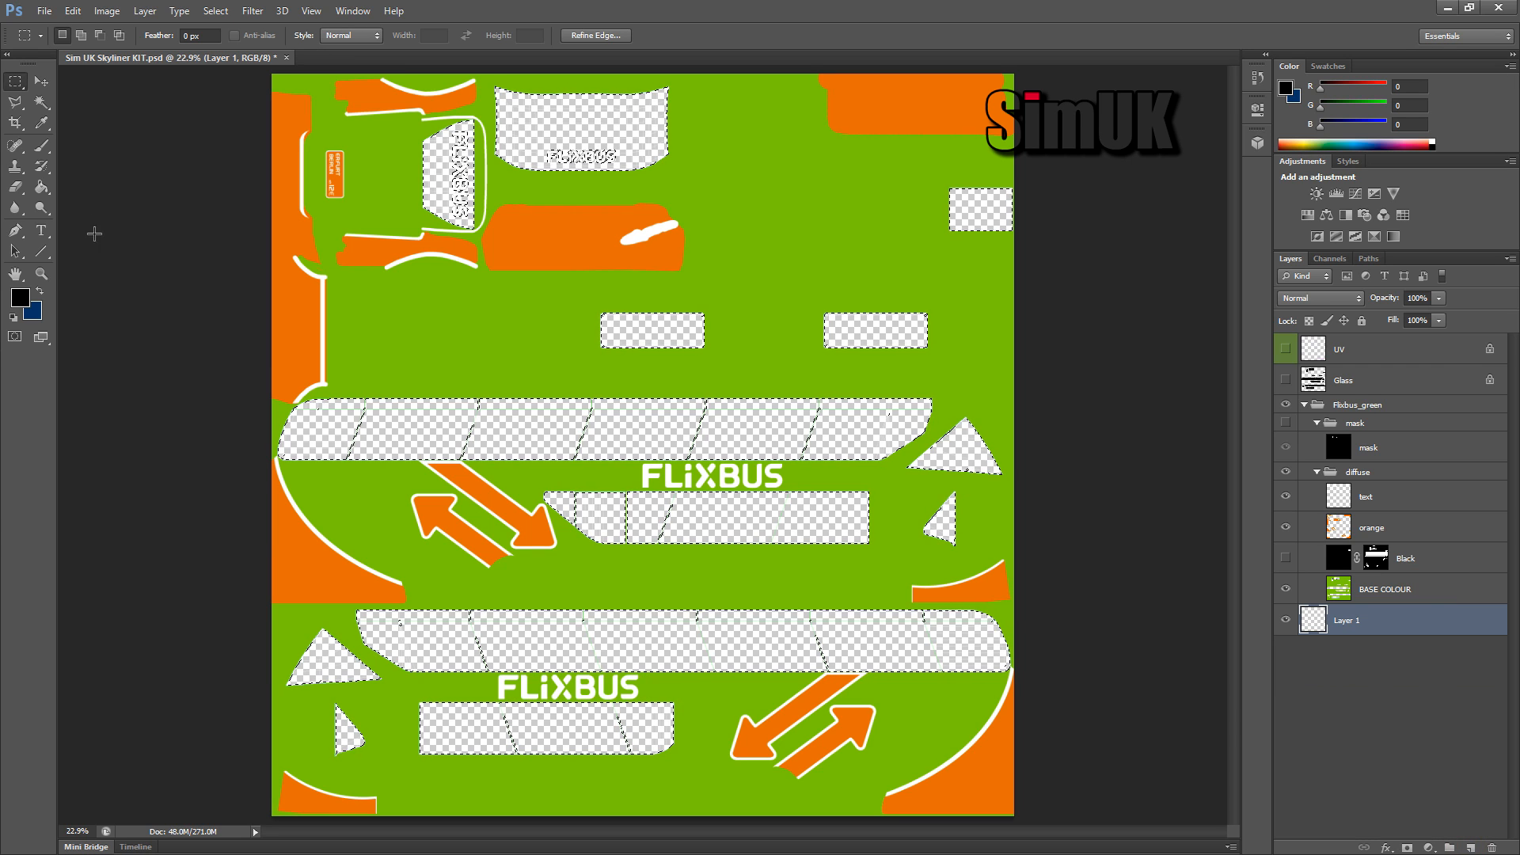
click(42, 187)
click(441, 417)
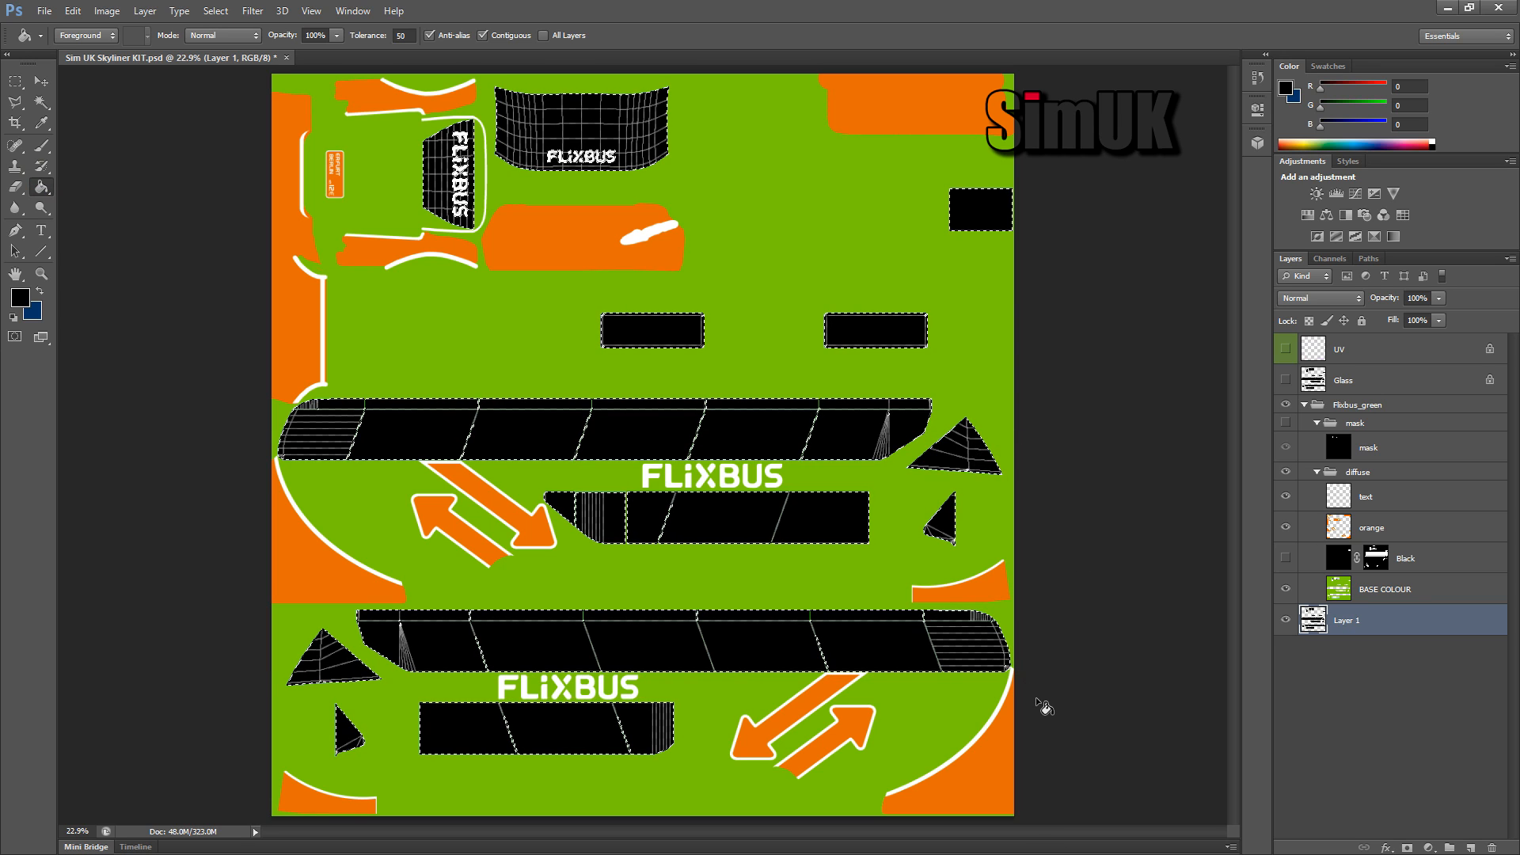
key(ctrl+d)
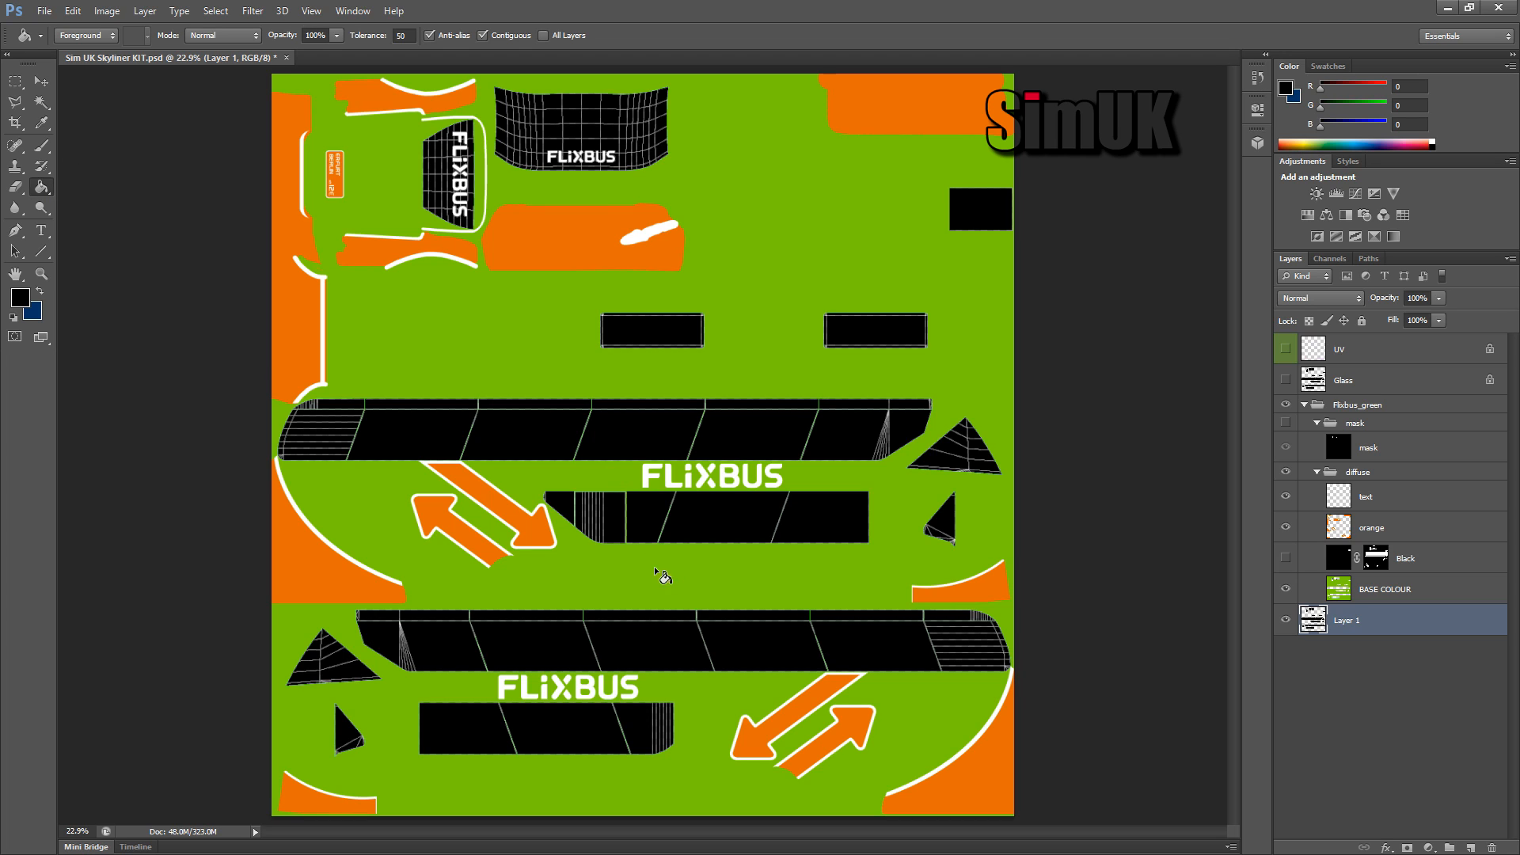
Step: Save the document, try the Magic Eraser on the lower long window of Layer 1, and undo it
click(18, 187)
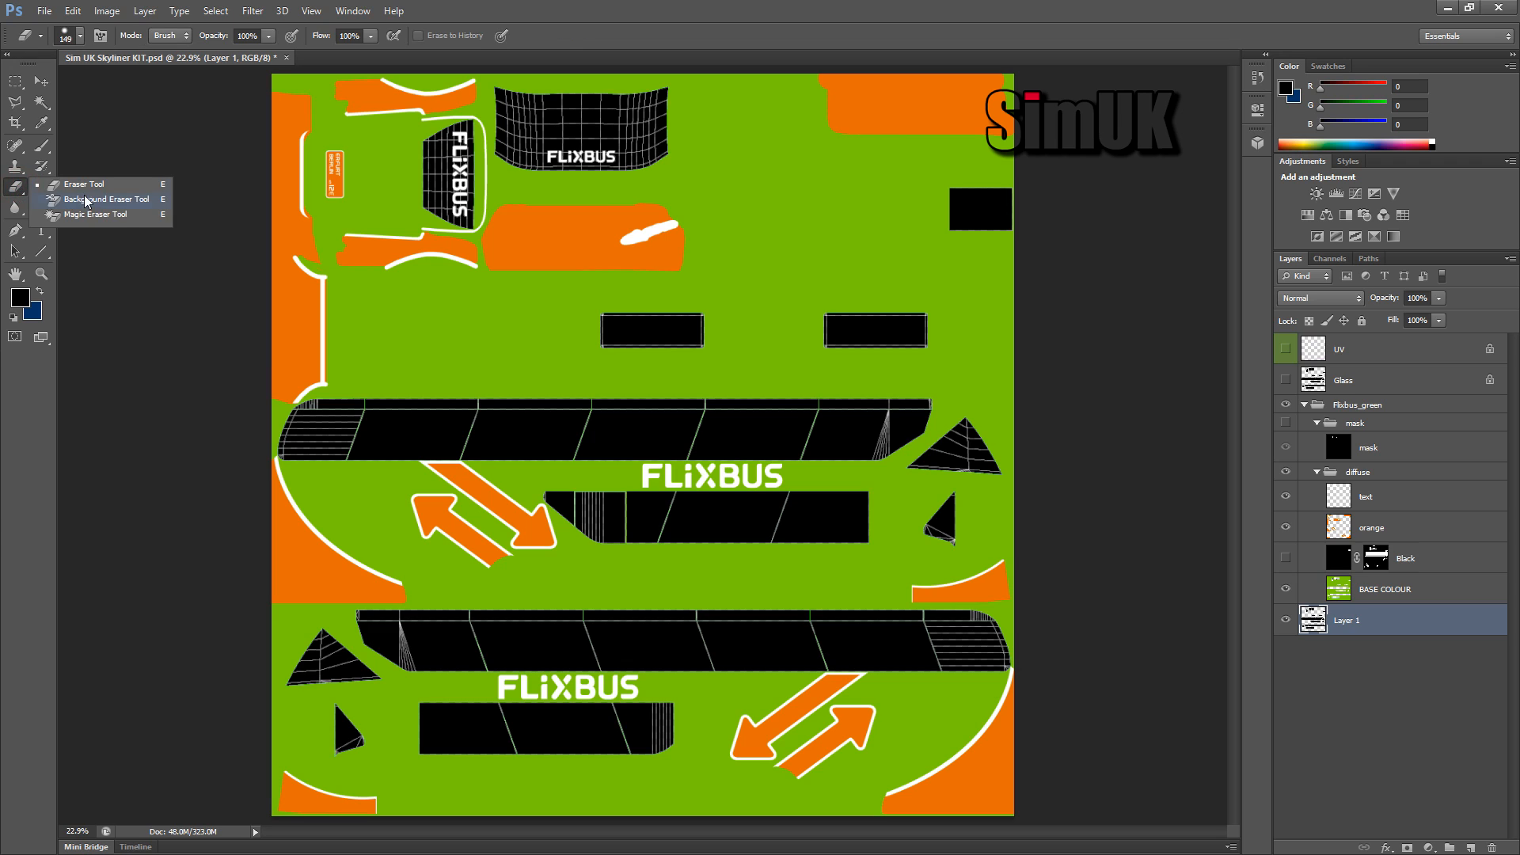
click(96, 217)
key(ctrl+s)
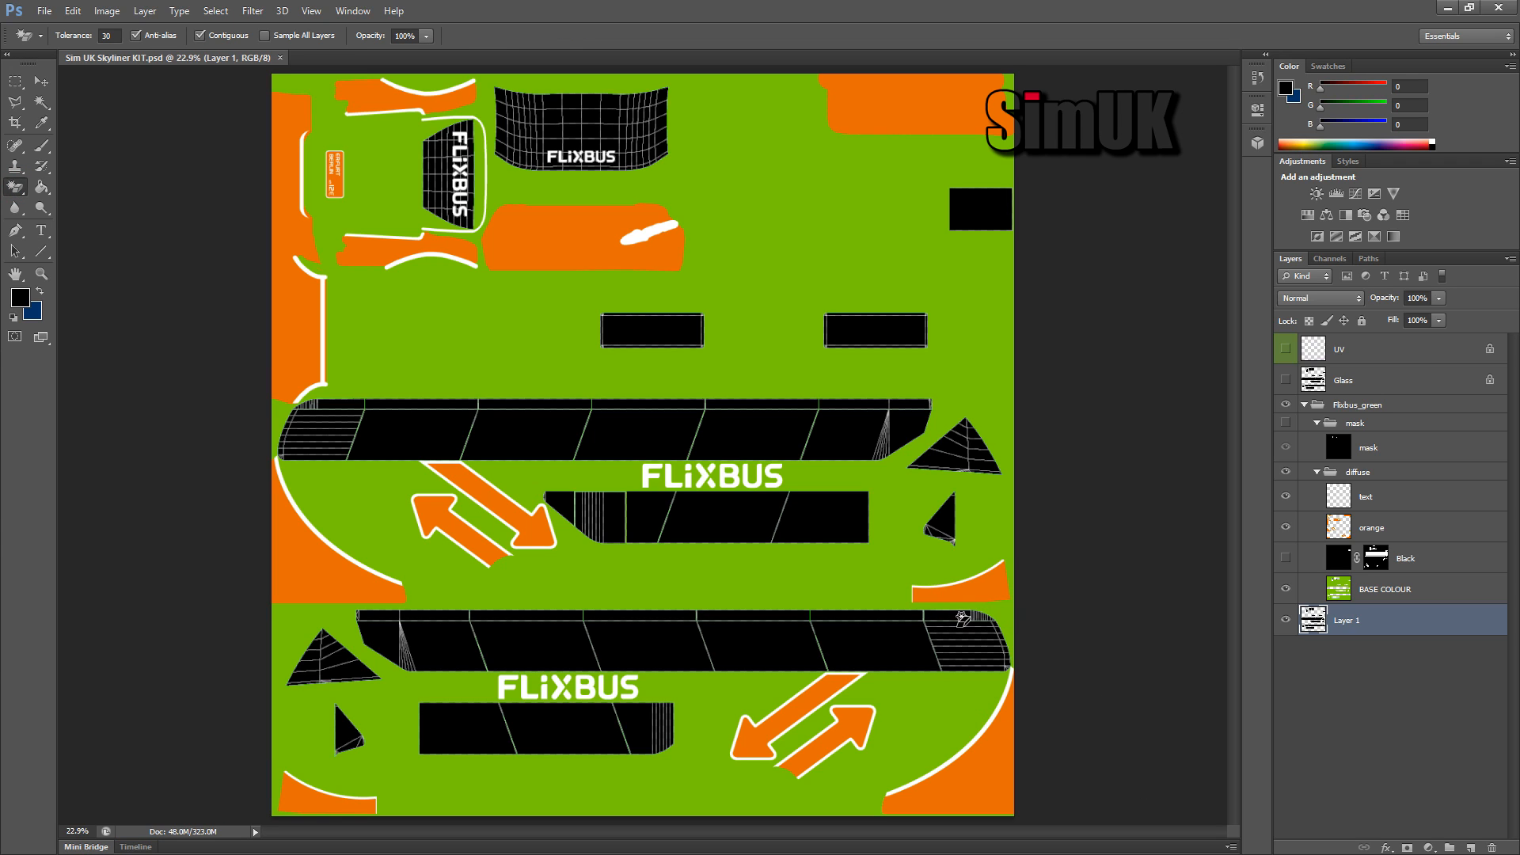
click(962, 621)
key(ctrl+z)
Step: Erase leftover grid remnants in the lower long window on BASE COLOUR with the Magic Eraser and hide Layer 1
click(1421, 590)
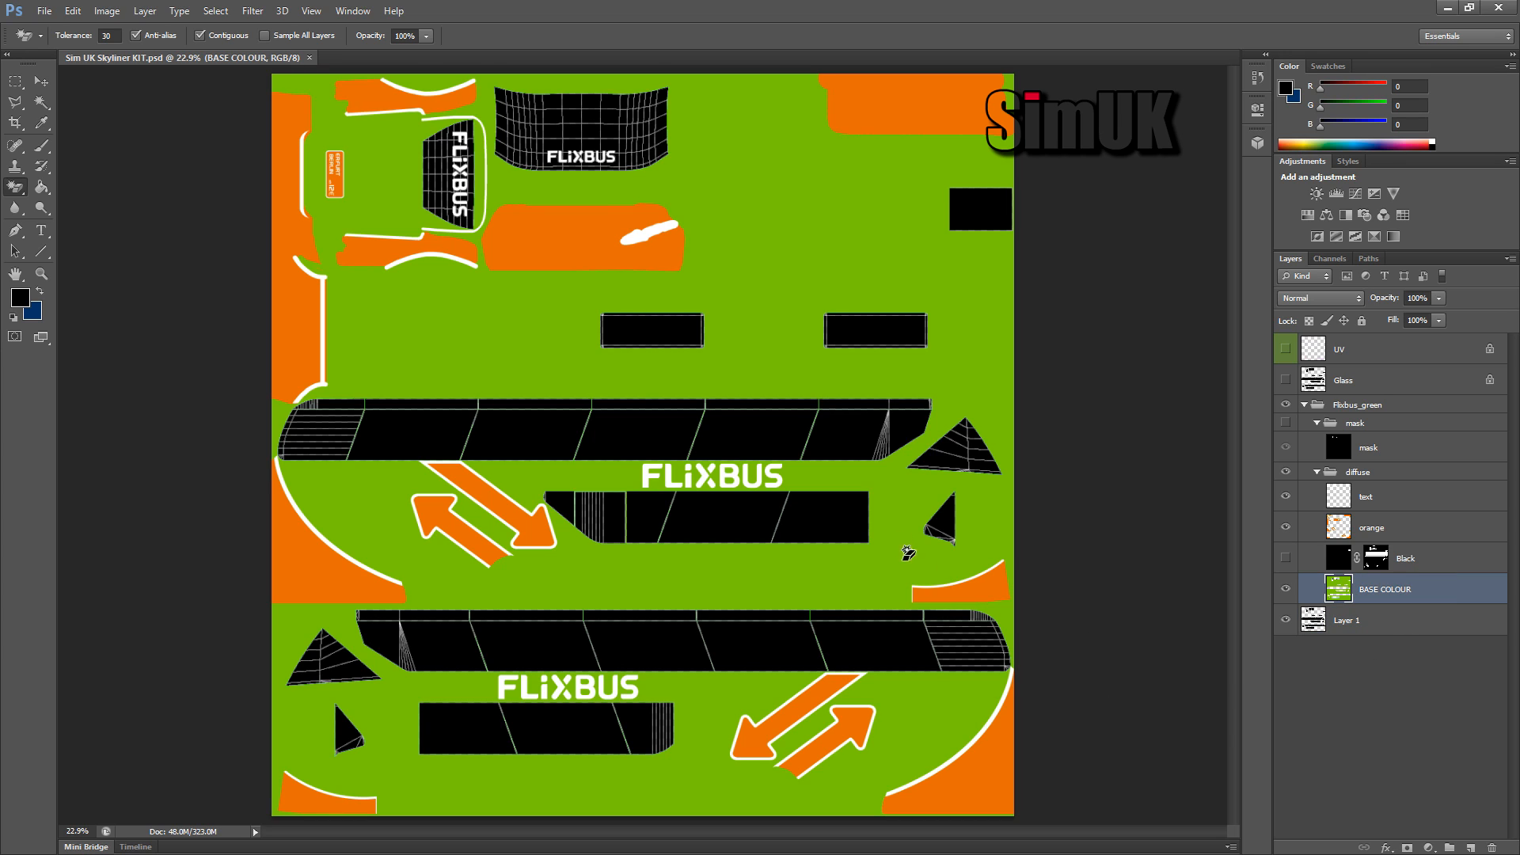
click(963, 625)
click(962, 629)
click(1286, 620)
click(1286, 621)
click(1286, 621)
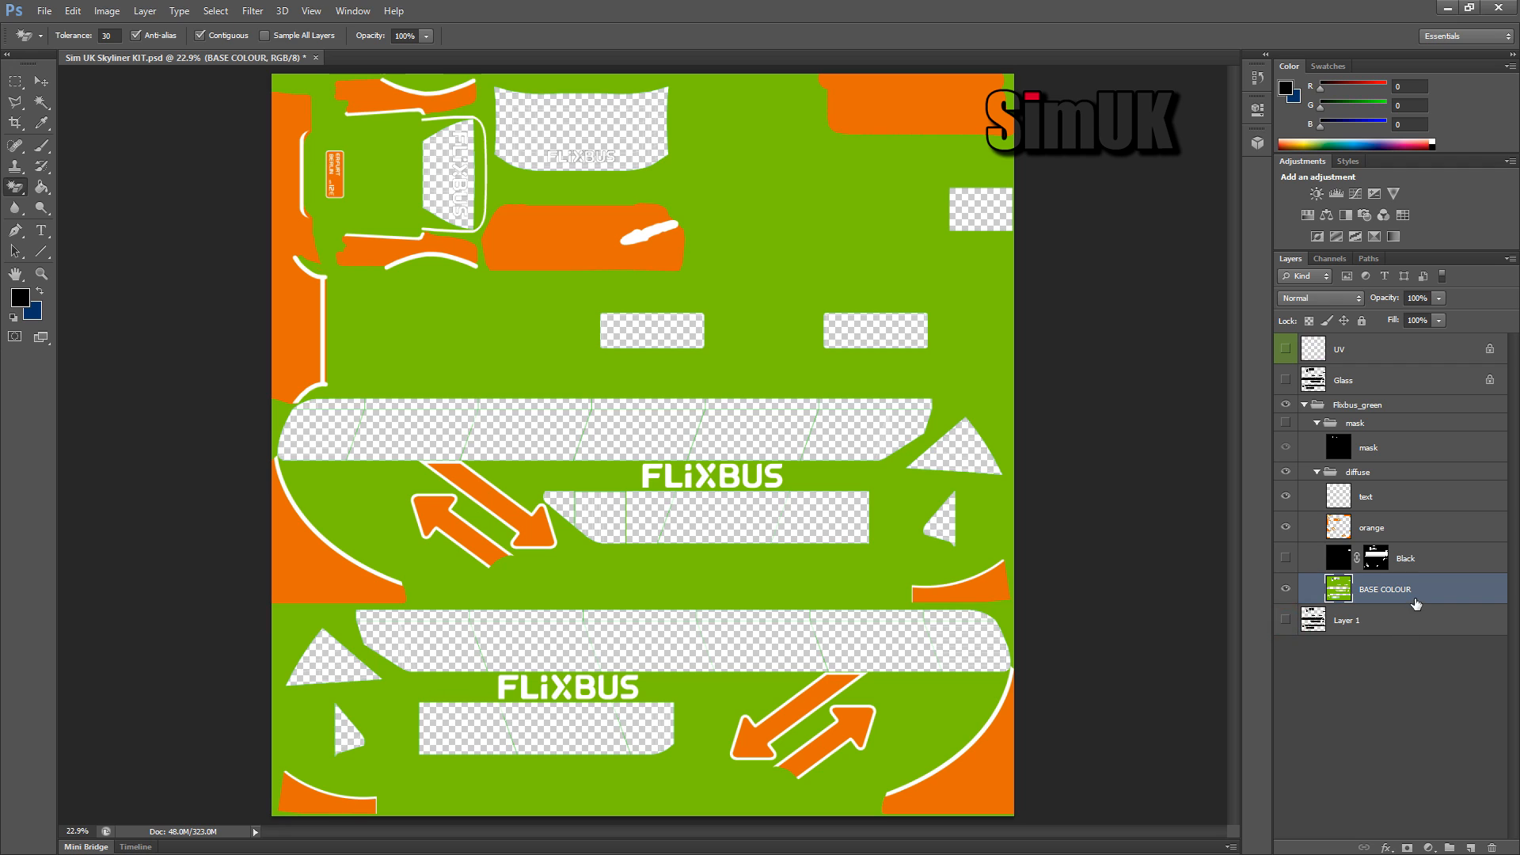
Step: Start a Color Range selection on BASE COLOUR using Sampled Colors and set its selection preview to None
click(215, 11)
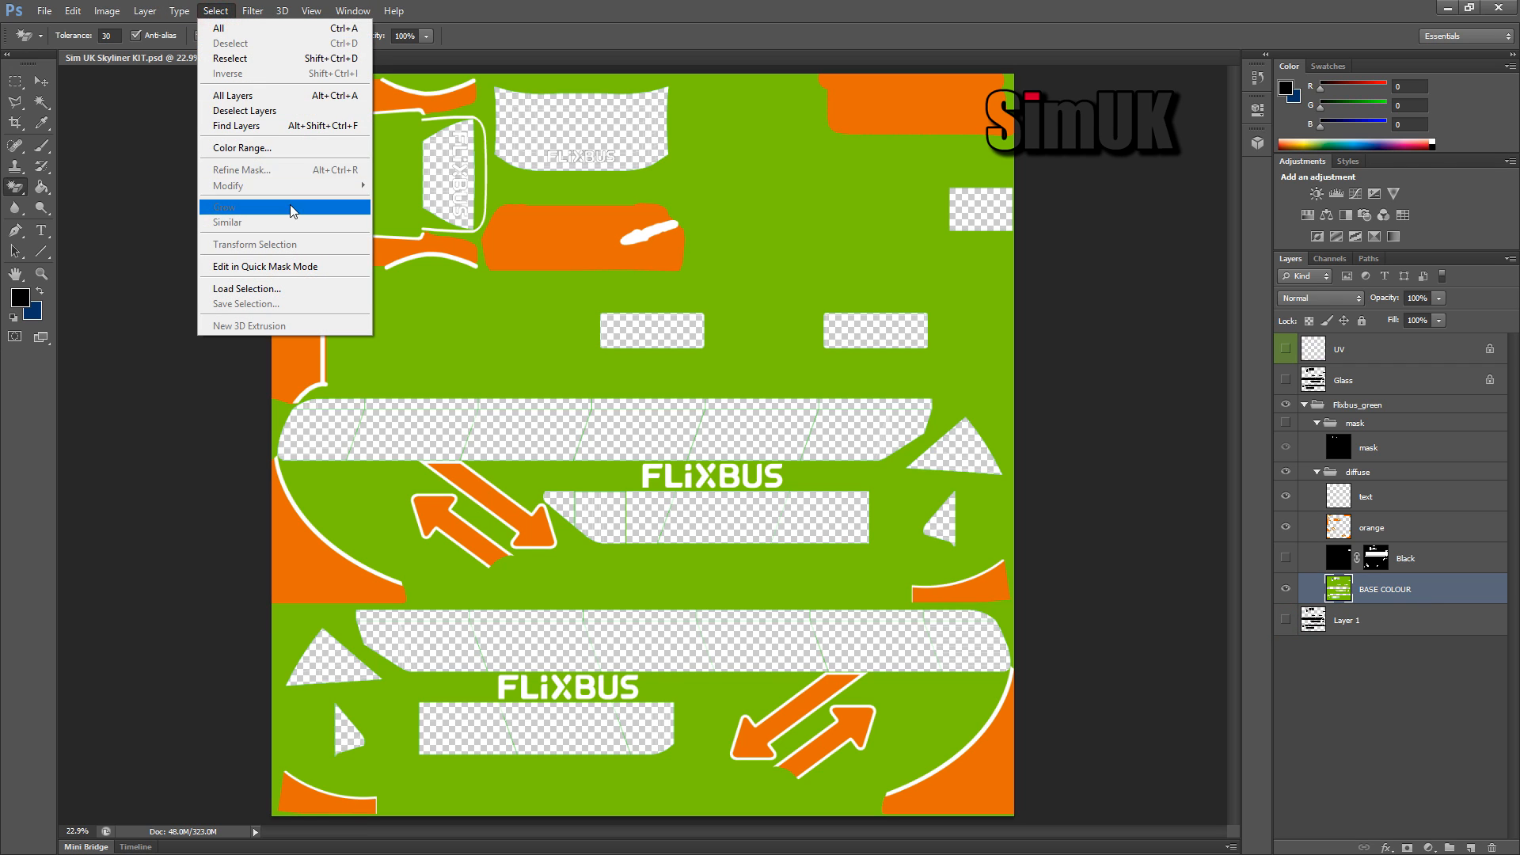
click(257, 153)
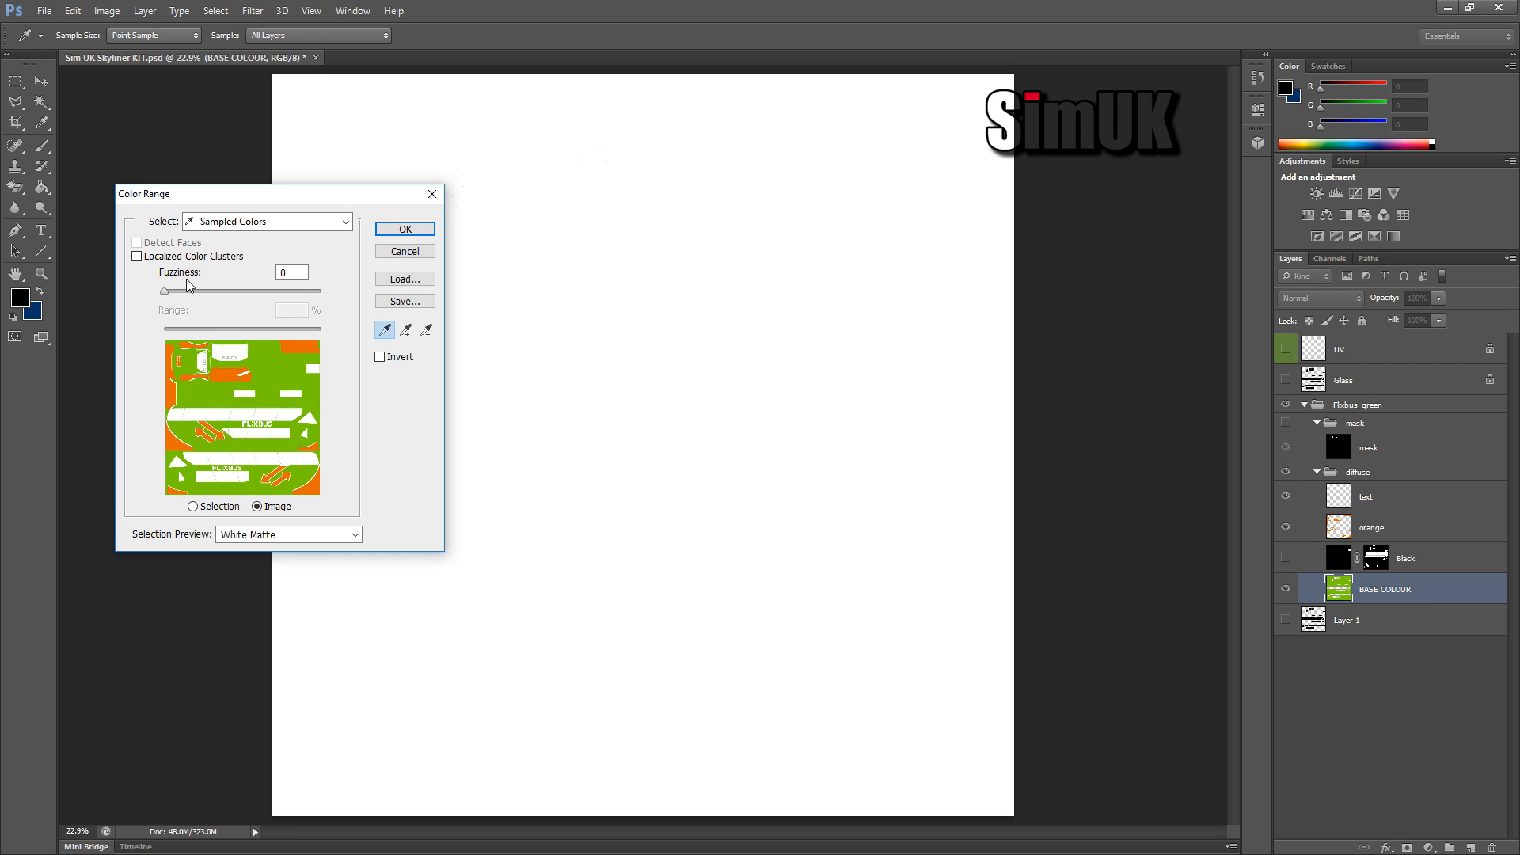
click(344, 229)
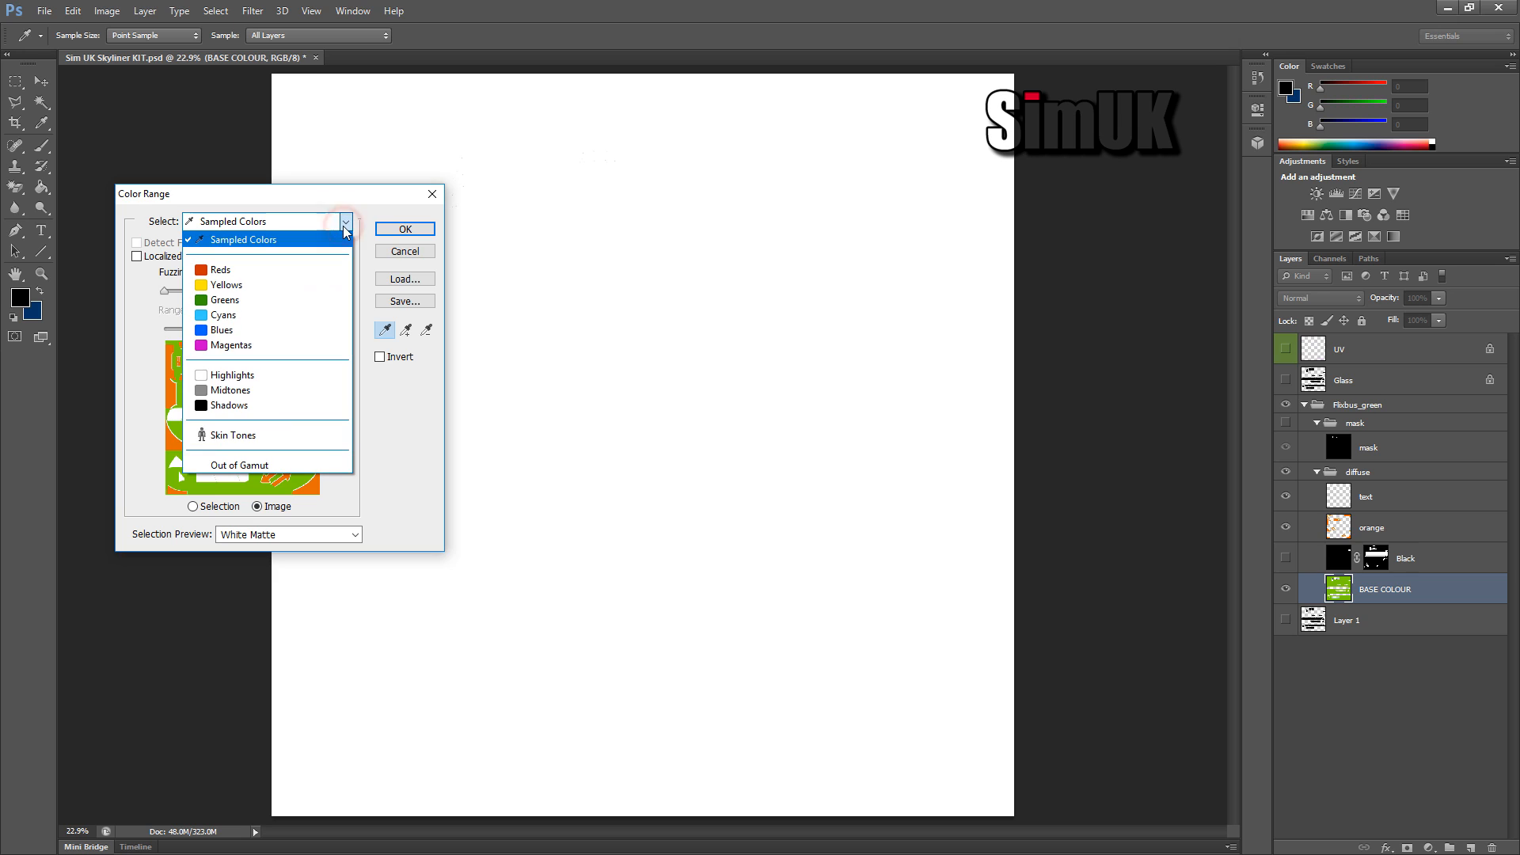
click(342, 237)
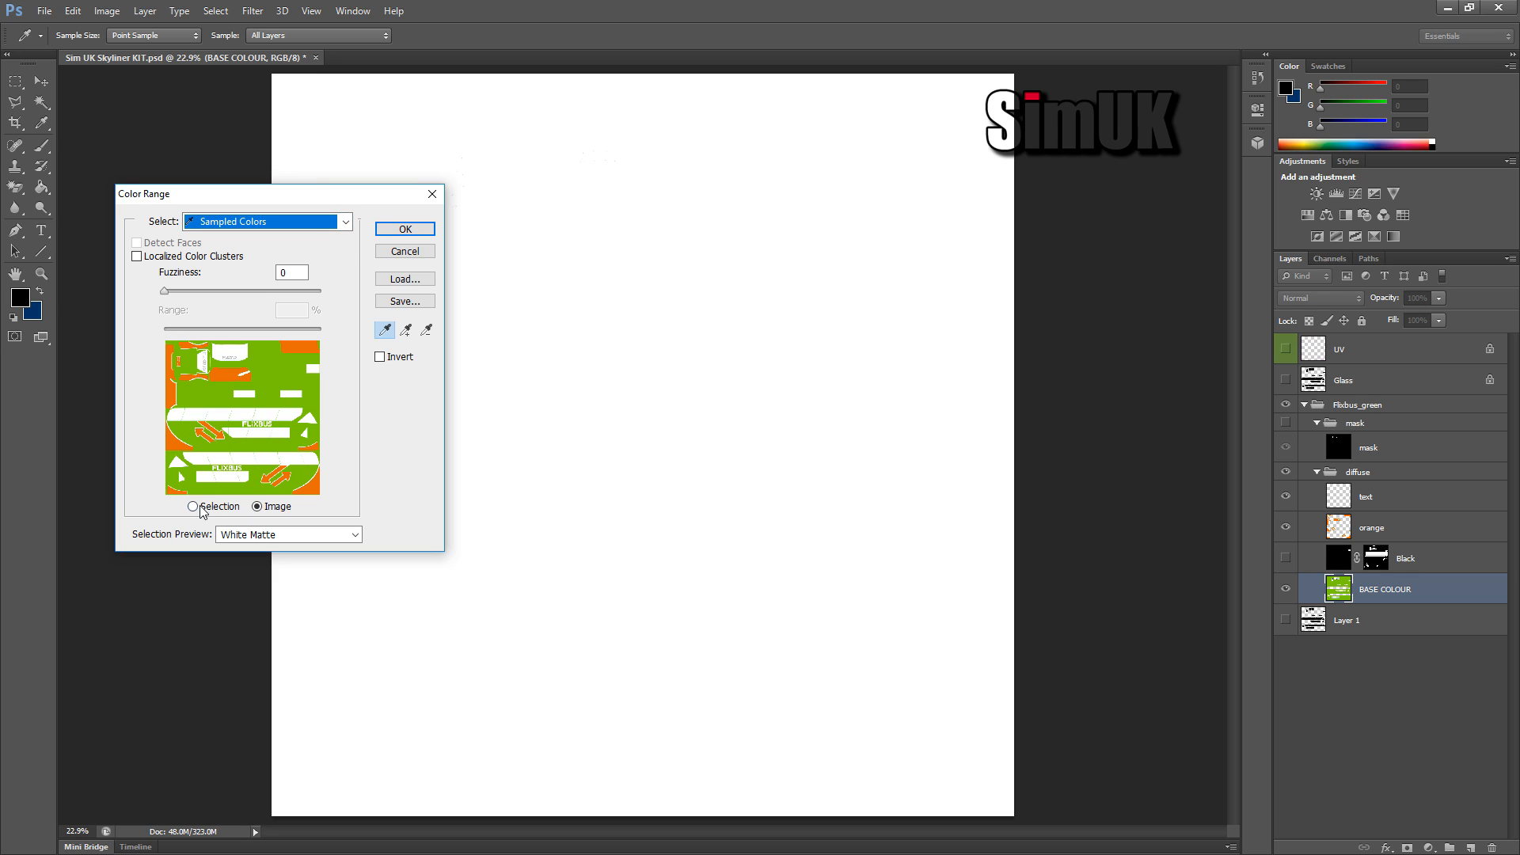
click(251, 536)
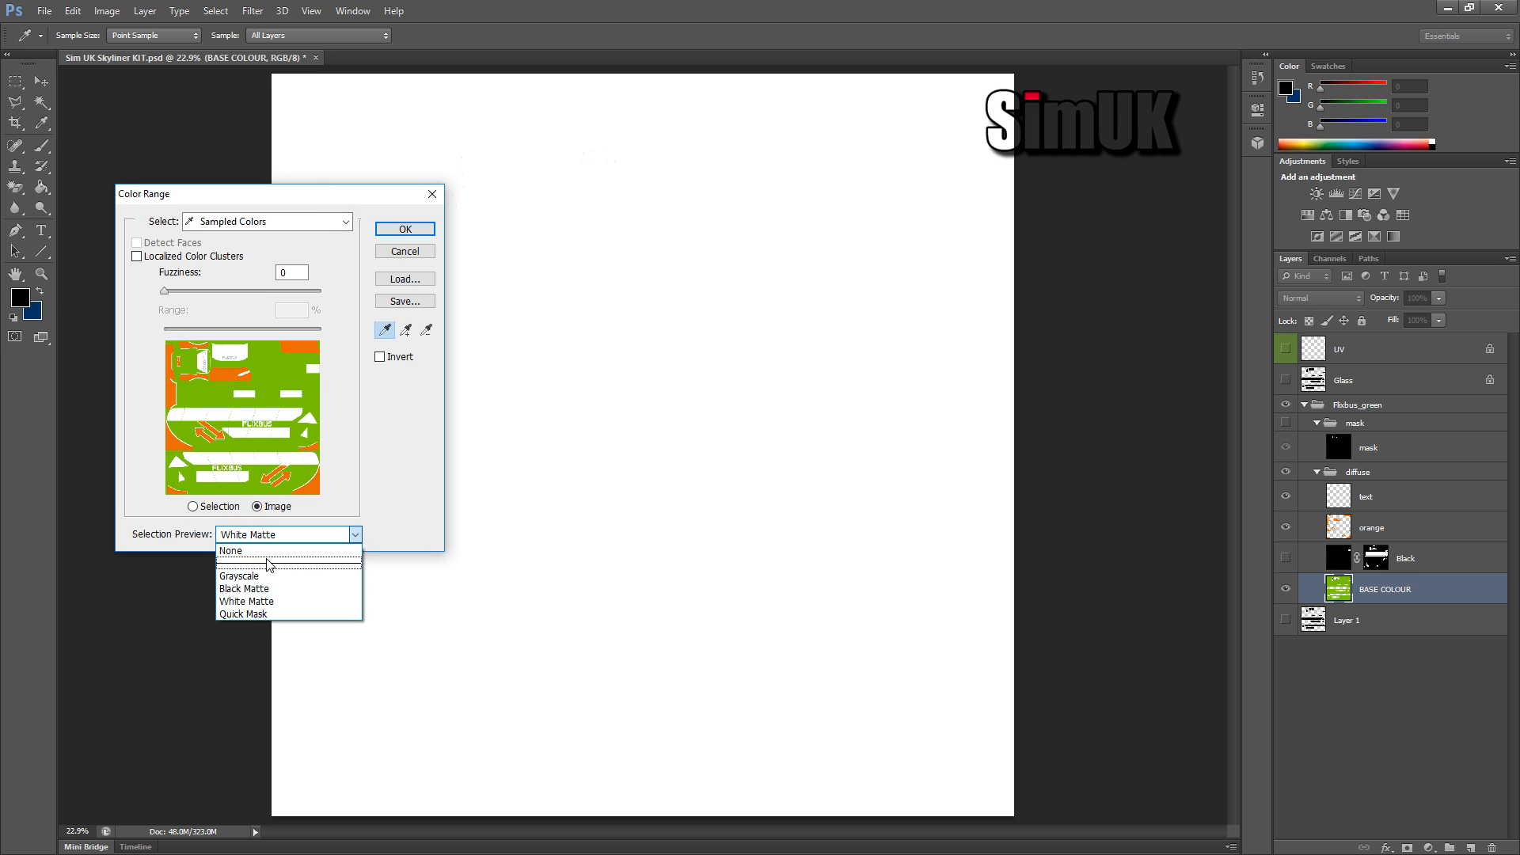
click(274, 553)
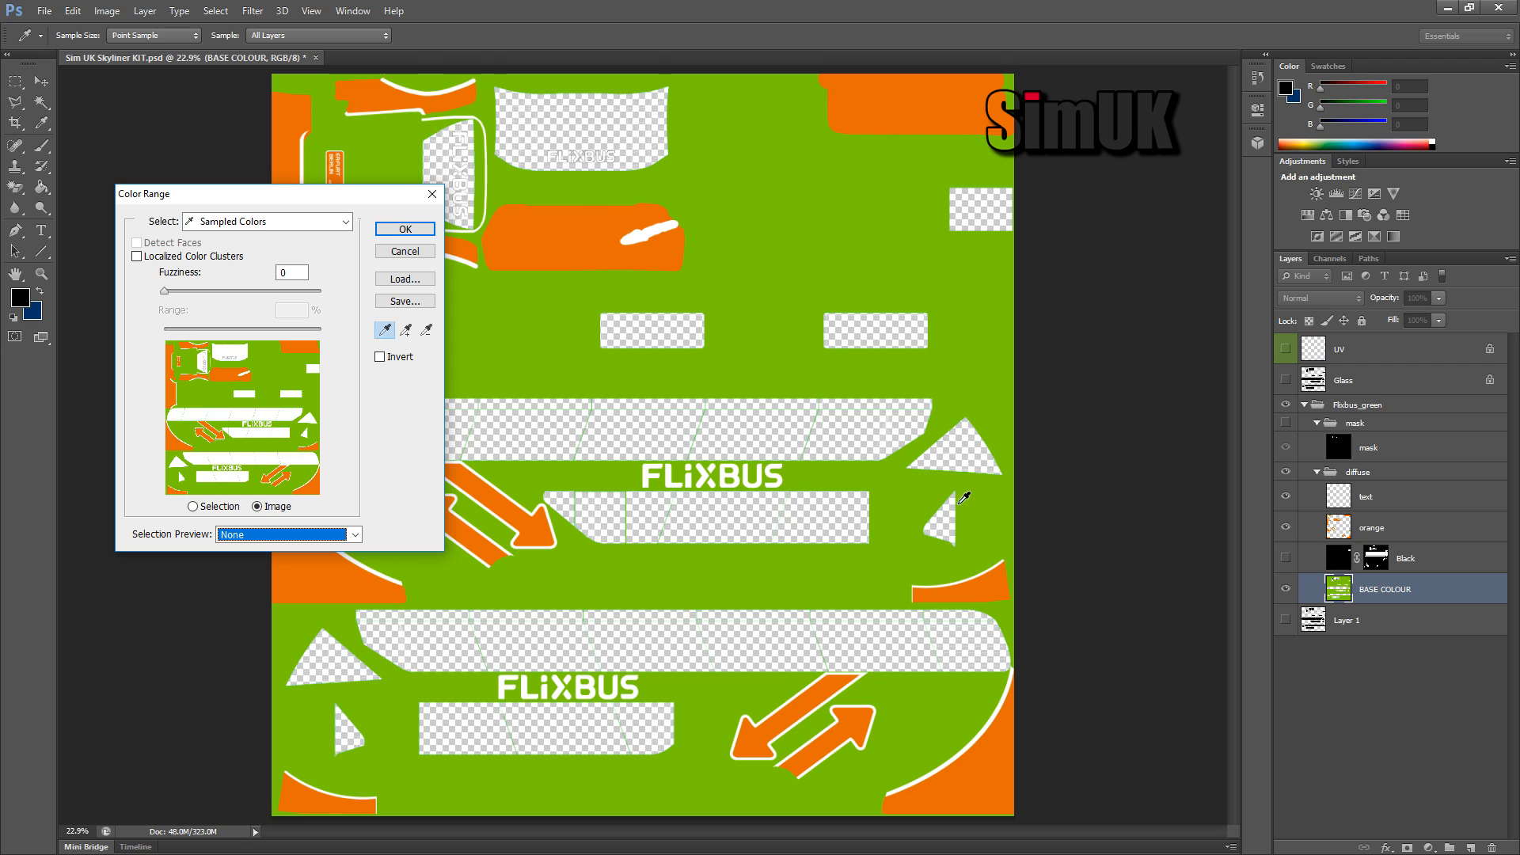
Step: Try to create a Color Range selection by sampling the transparent area of the lower long window
click(1286, 624)
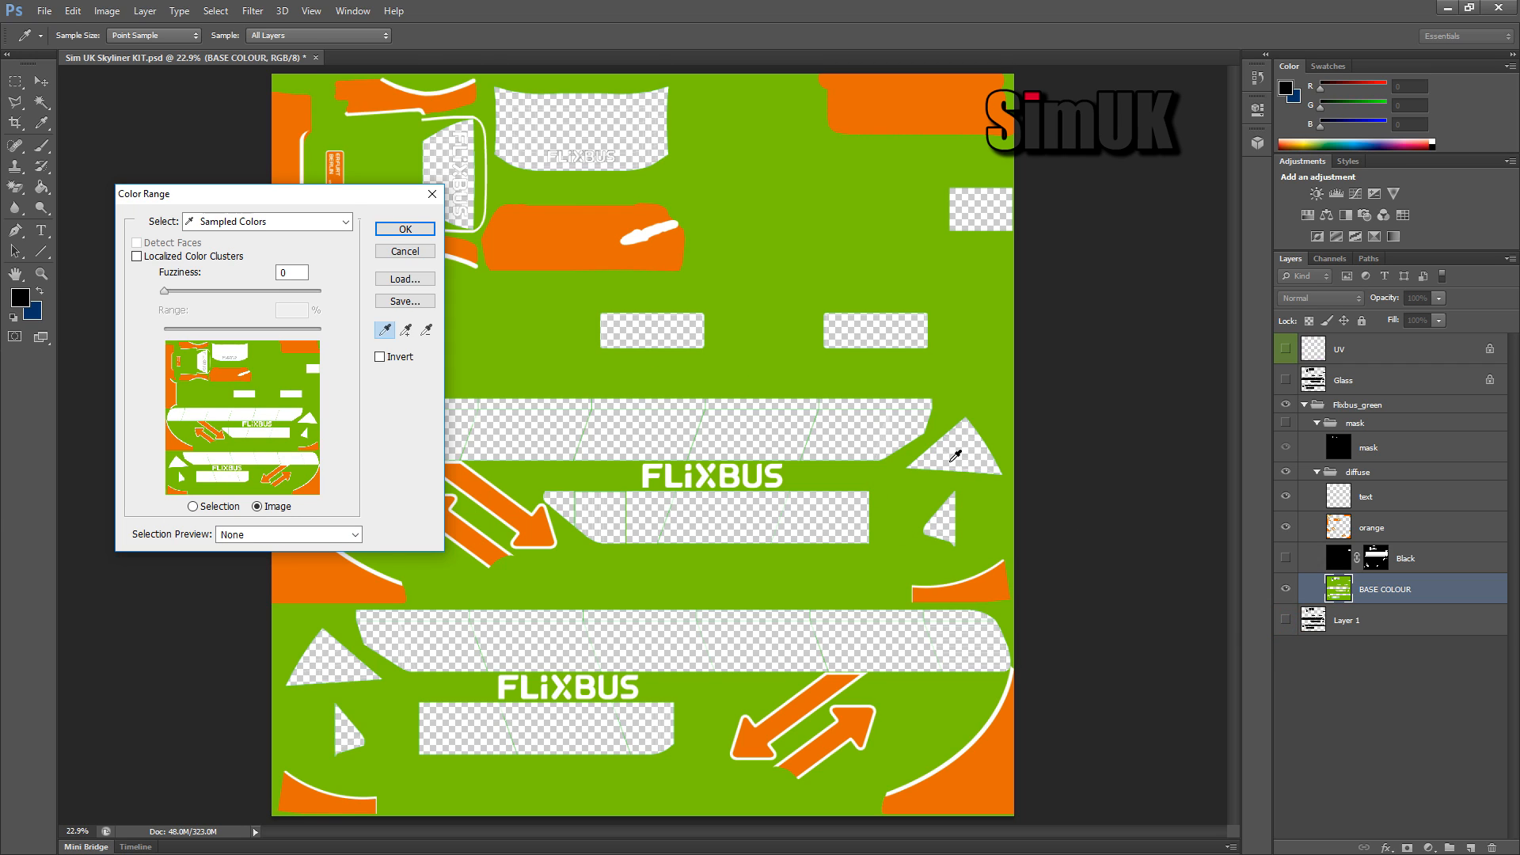
click(972, 637)
click(972, 637)
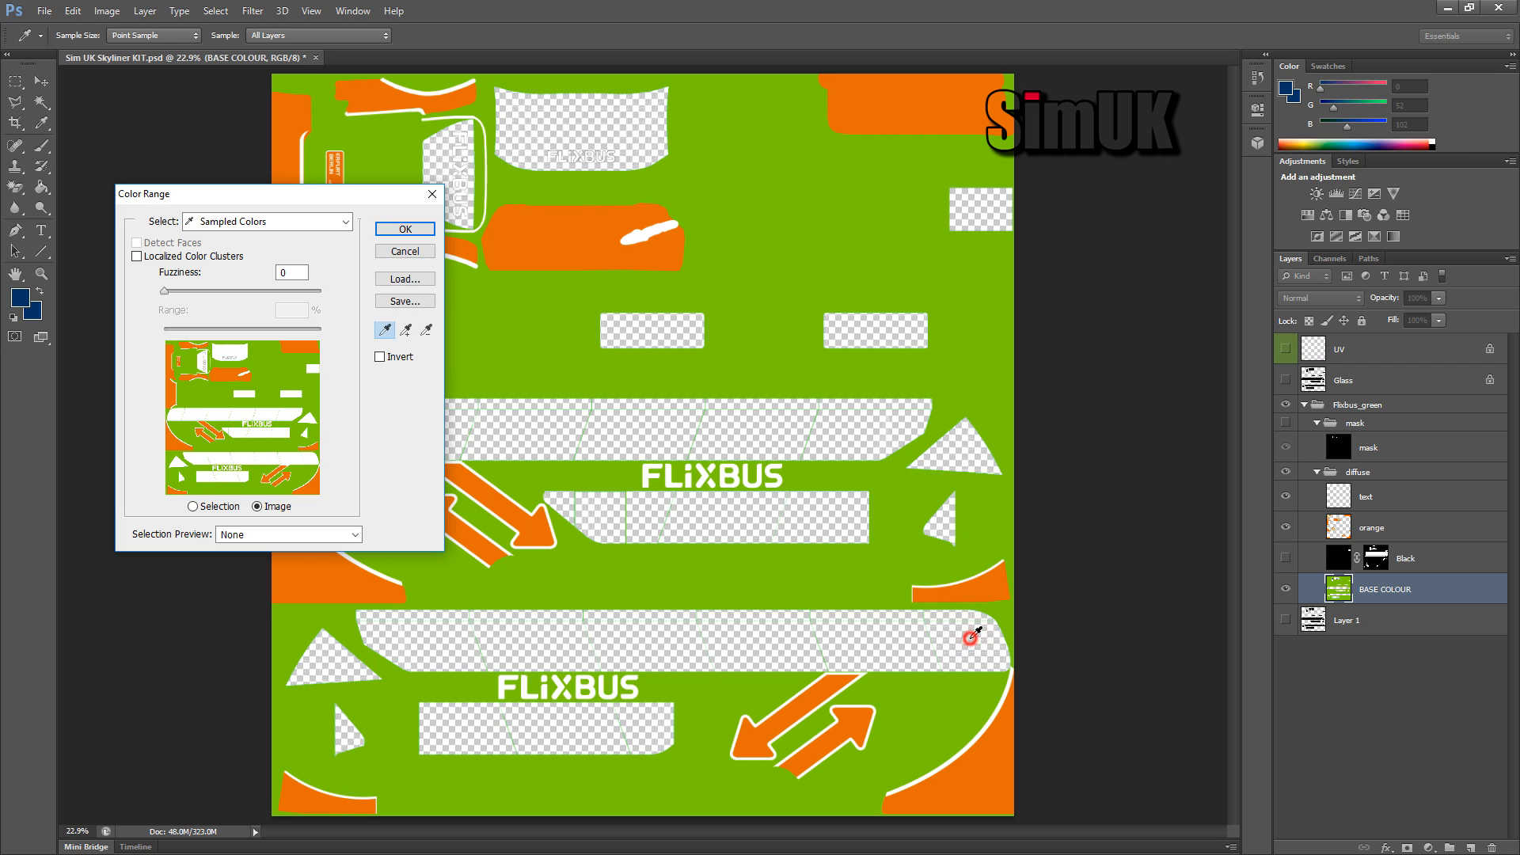
click(404, 229)
click(733, 325)
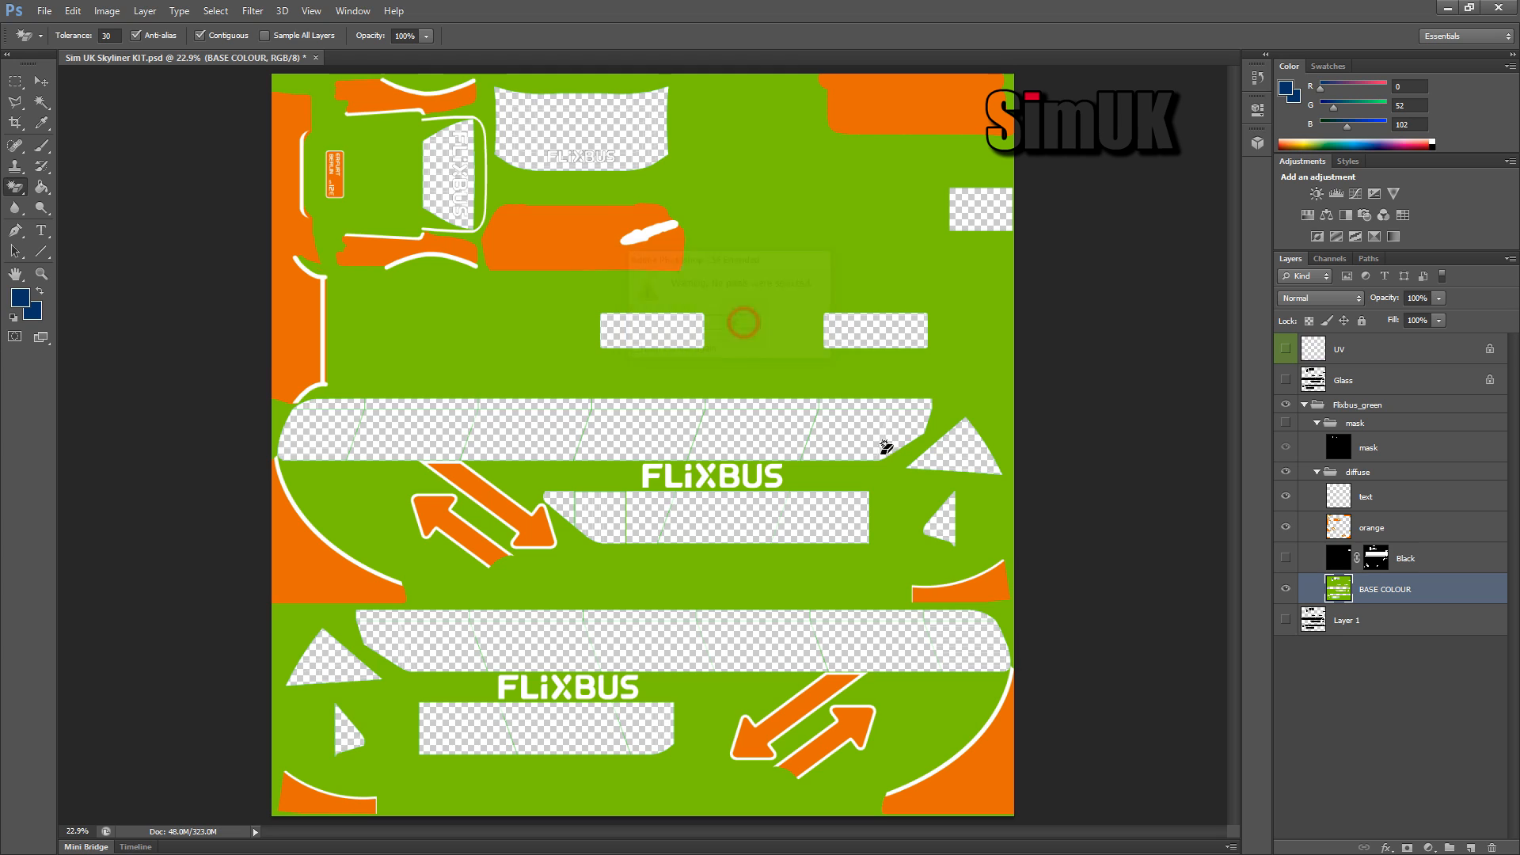
Step: Show Layer 1, try to select the window grid lines by sampling white with Color Range, and deselect
click(1285, 619)
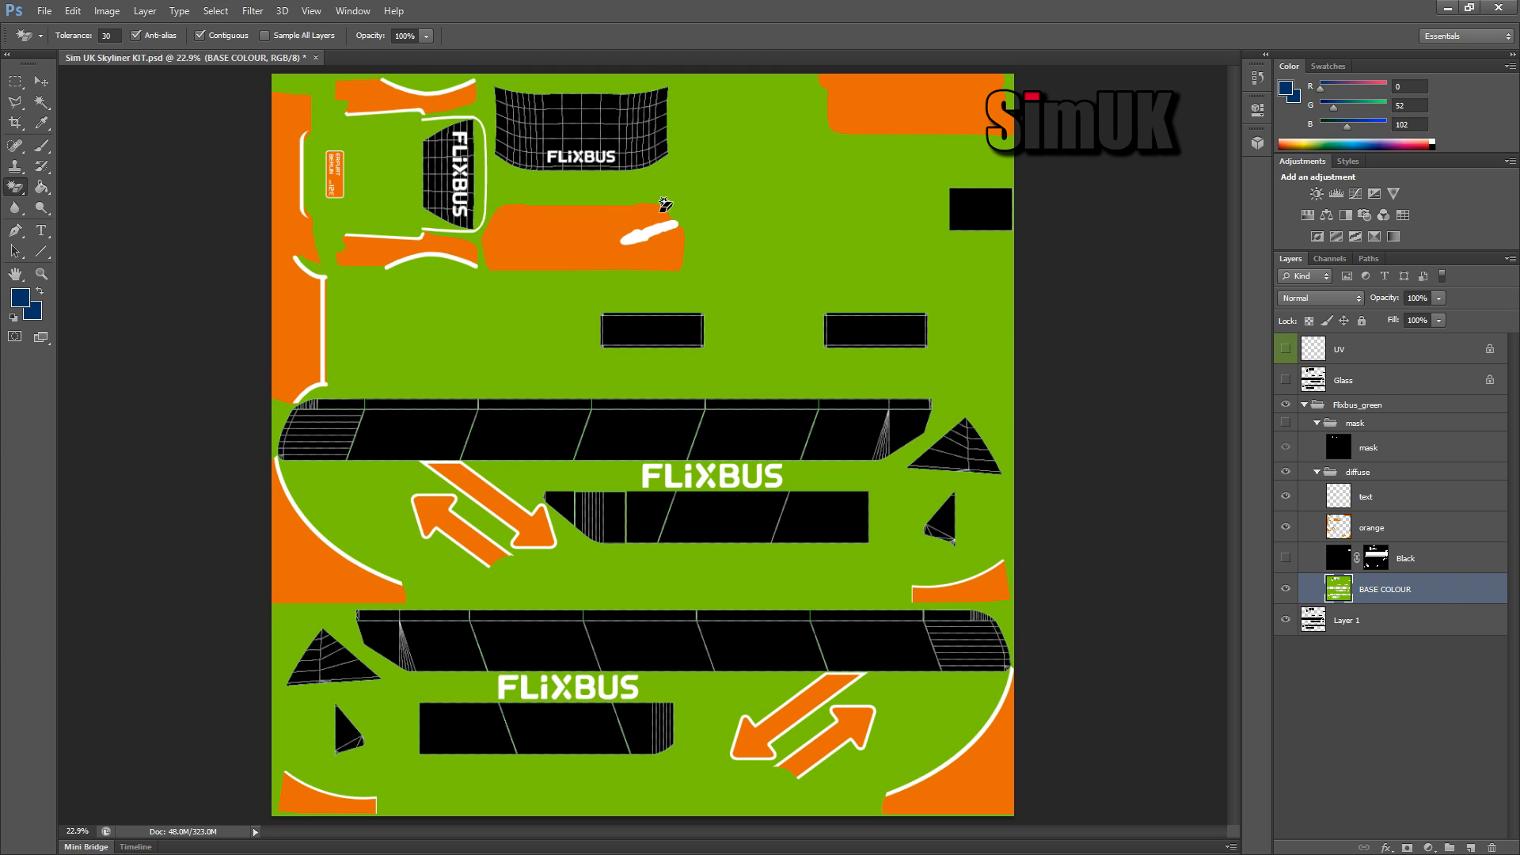
click(207, 11)
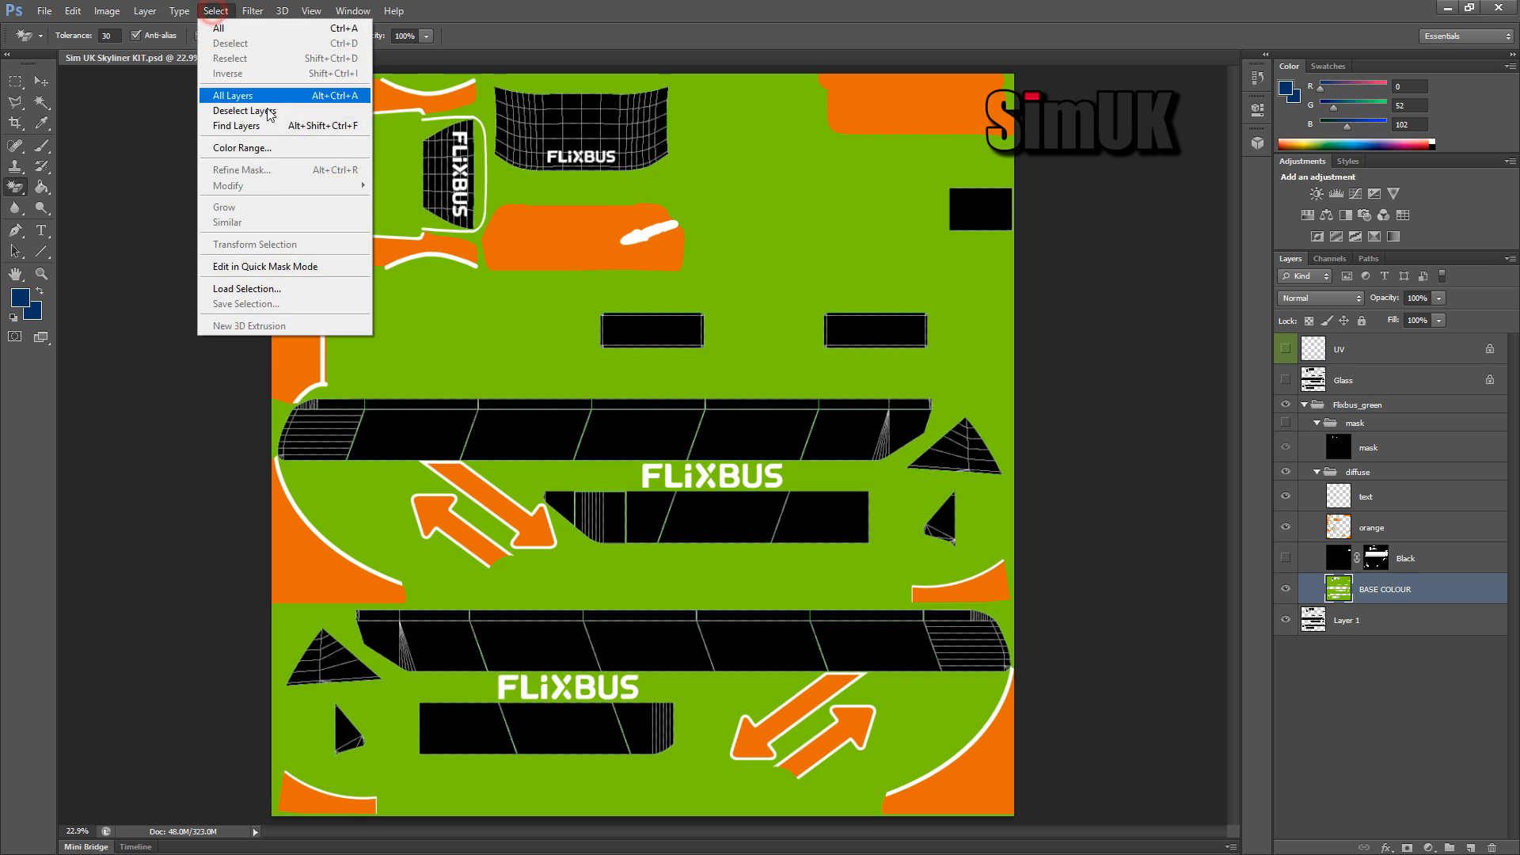
click(238, 148)
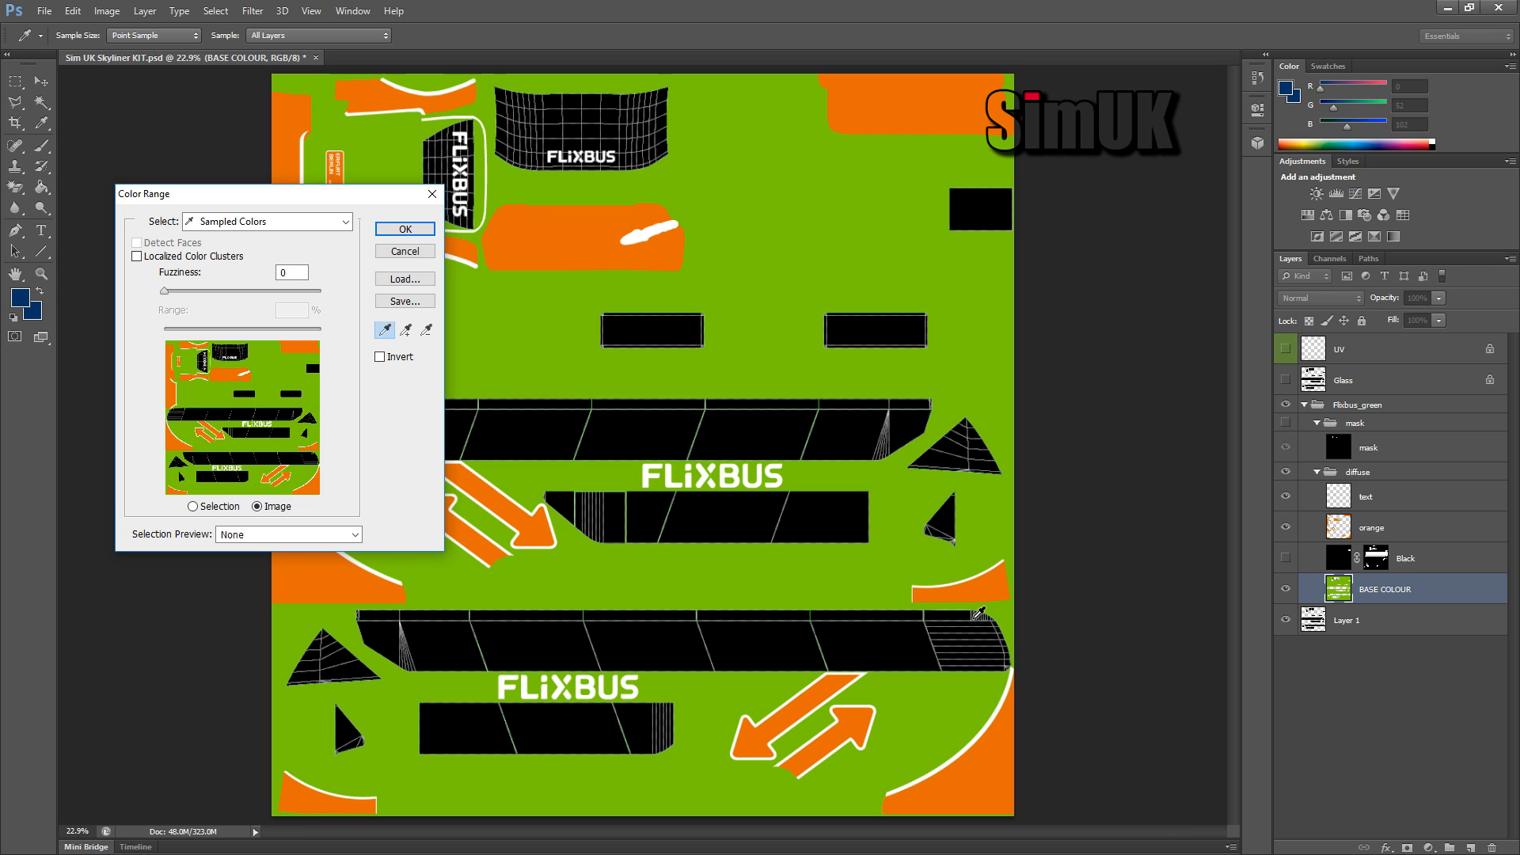
click(975, 618)
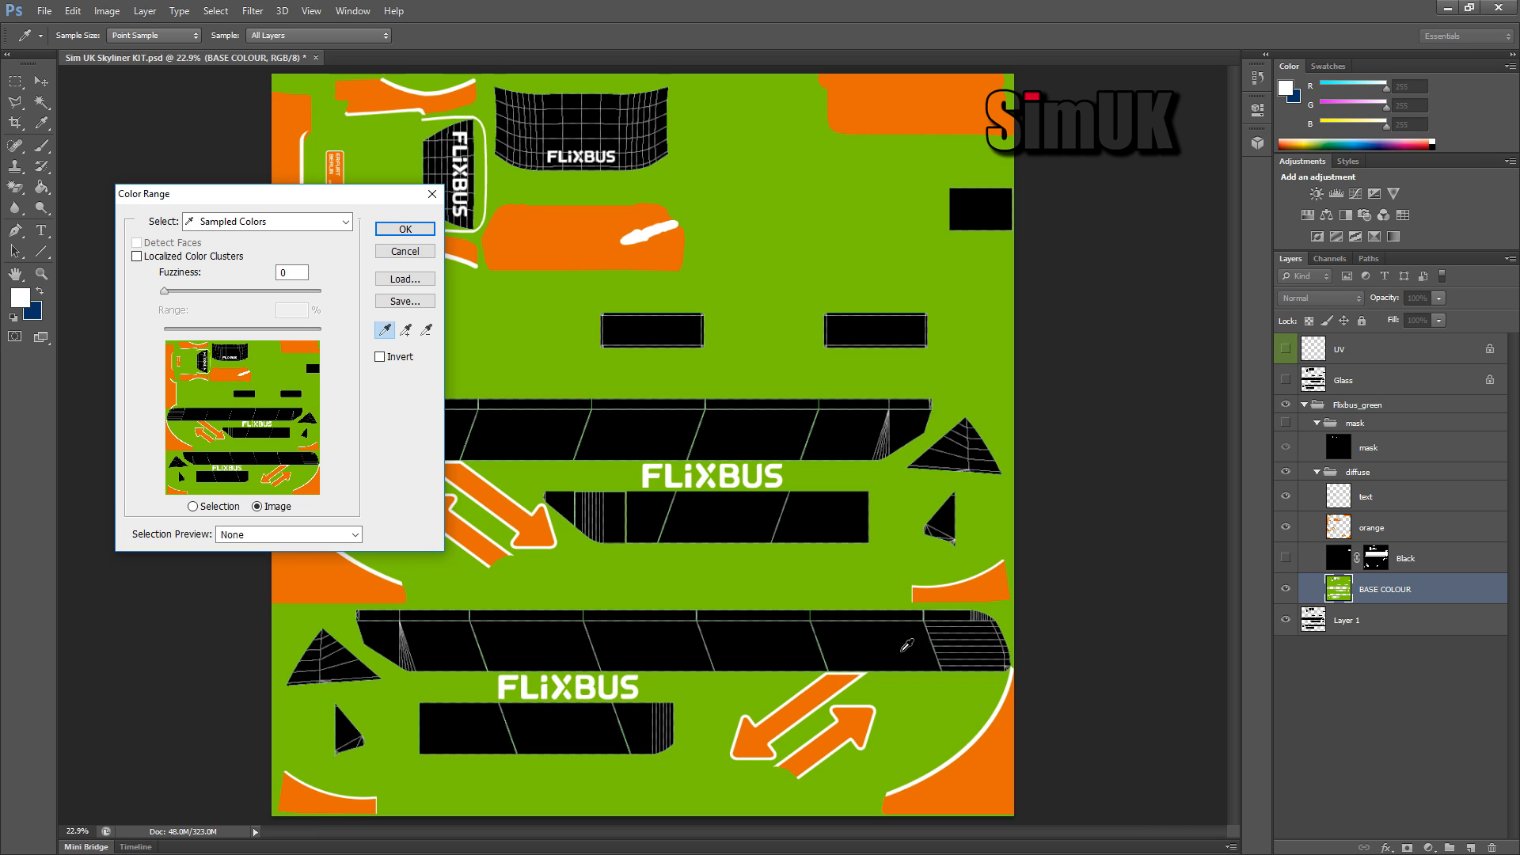
click(417, 230)
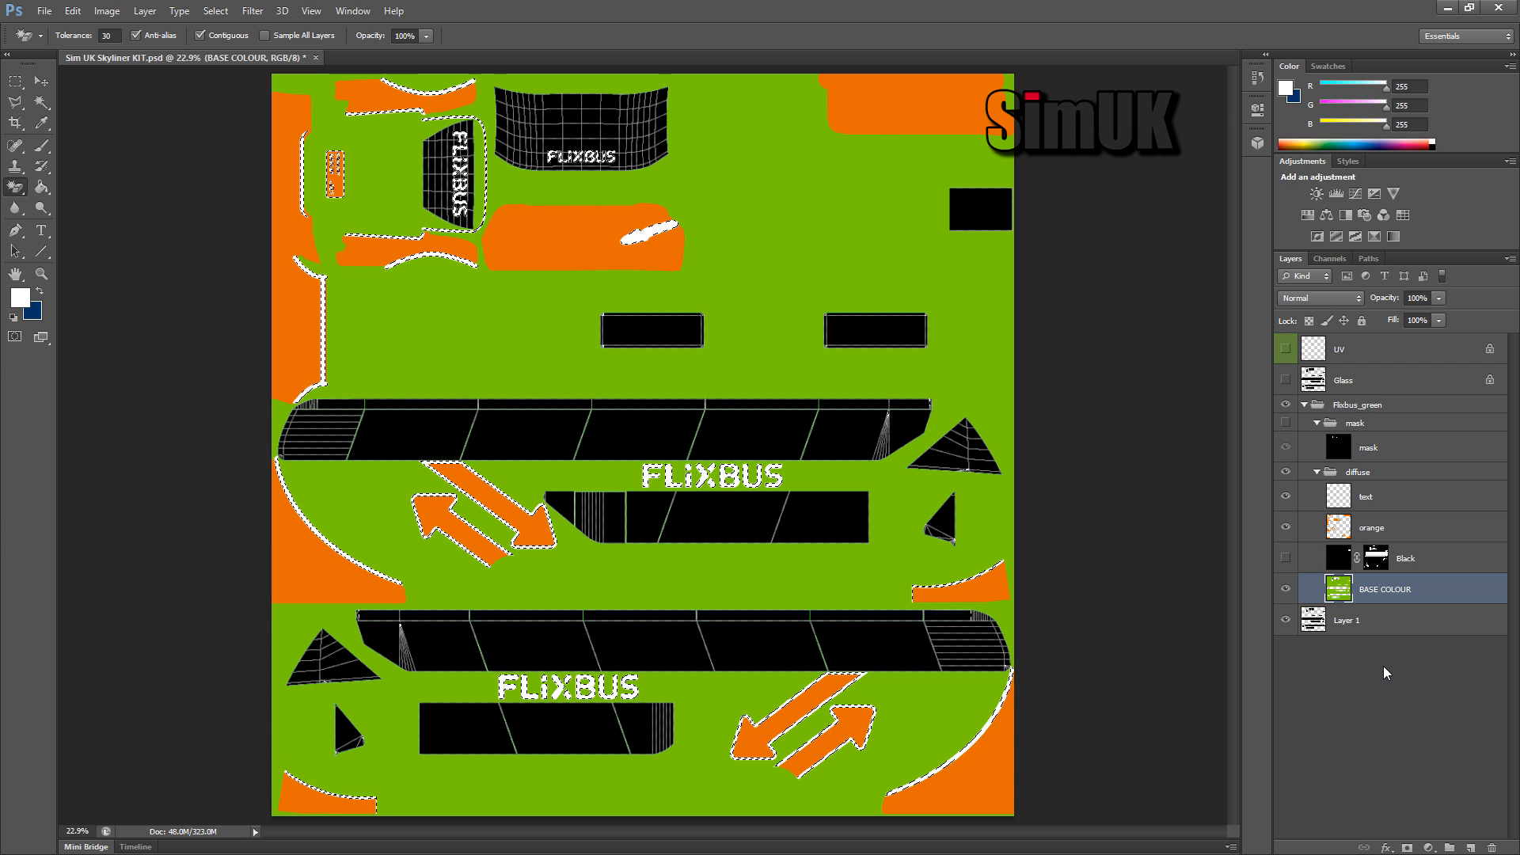
key(ctrl+d)
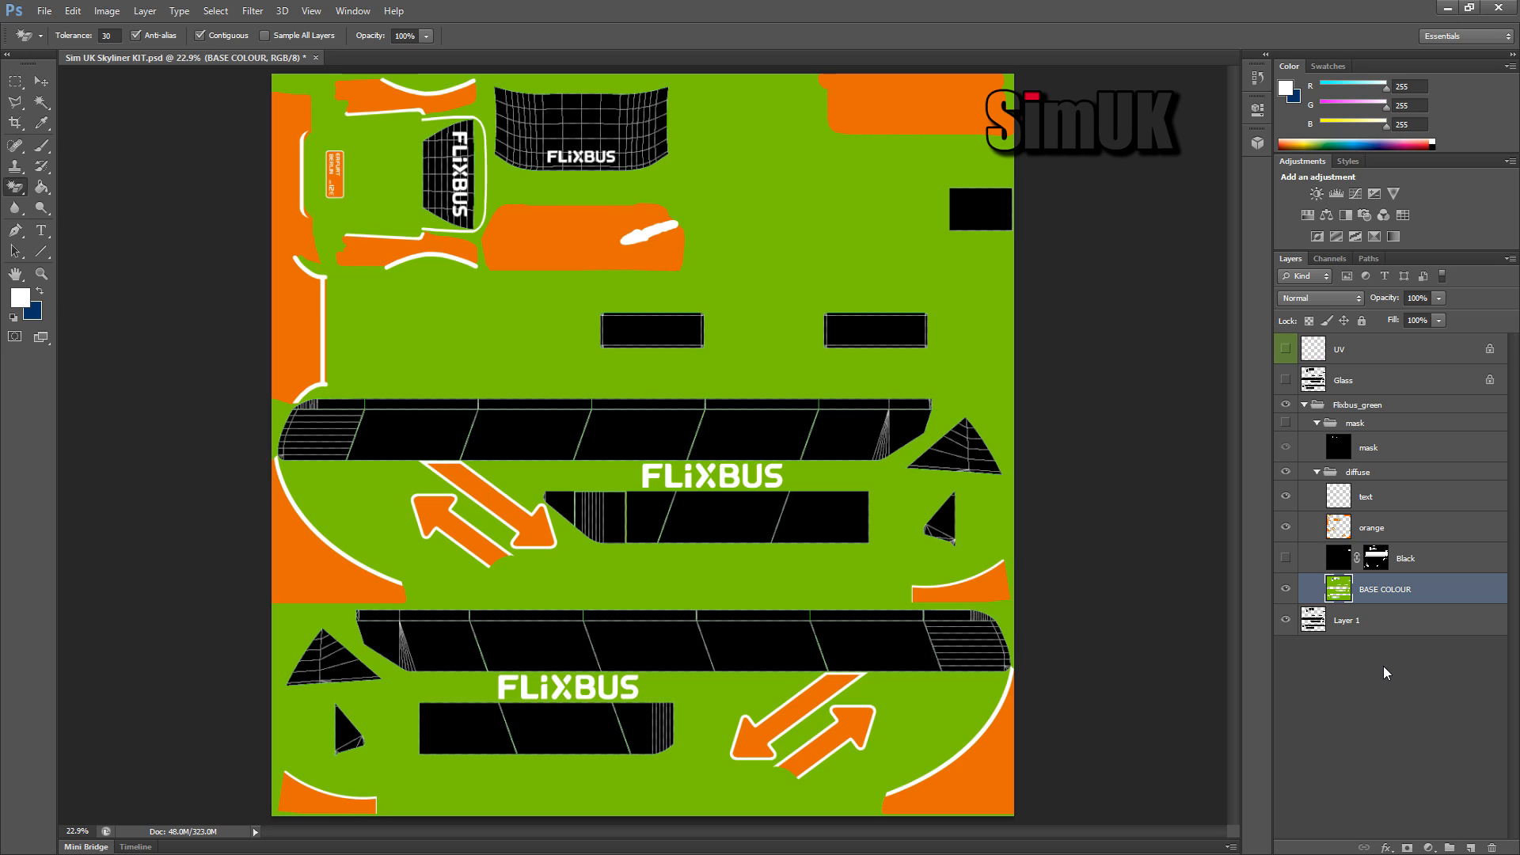
Step: Hide the text and orange layers in the diffuse group
click(1286, 472)
click(1286, 472)
click(1286, 496)
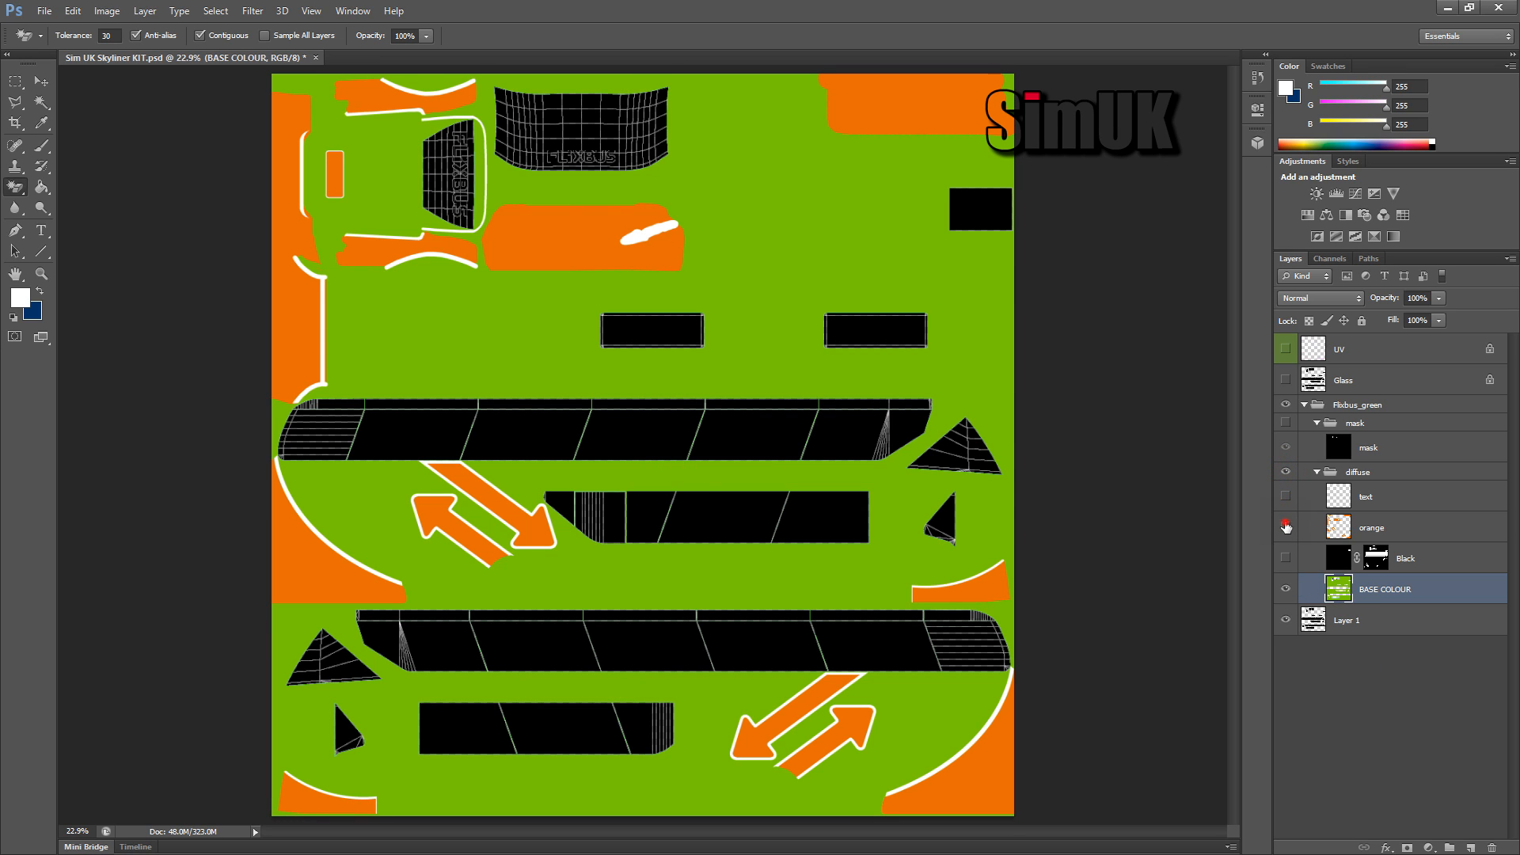
click(1285, 528)
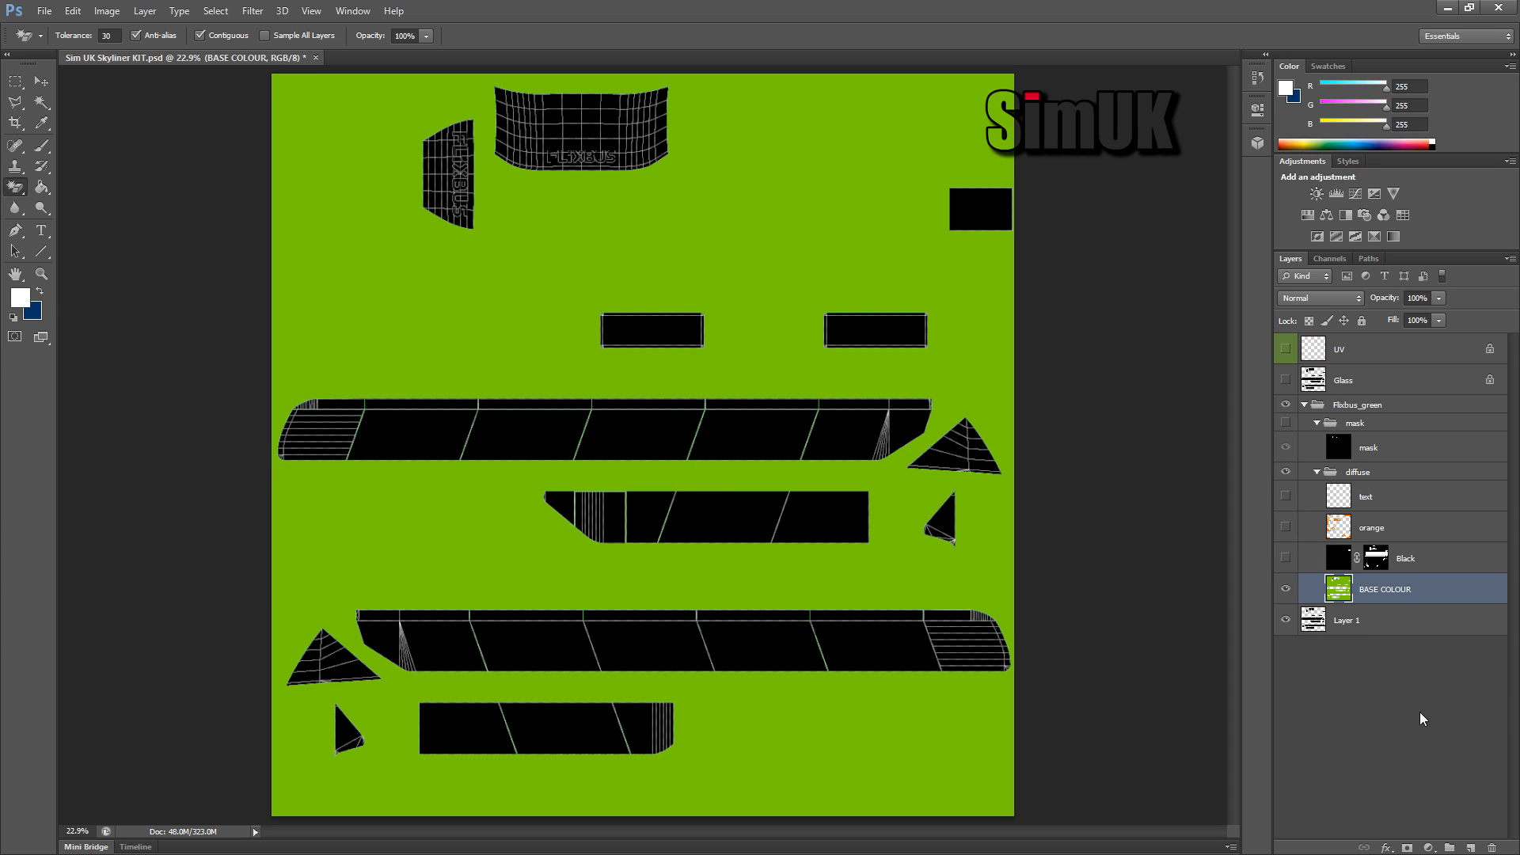
Step: Select the white grid lines in the windows with Color Range, sampling white with fuzziness 0
click(216, 11)
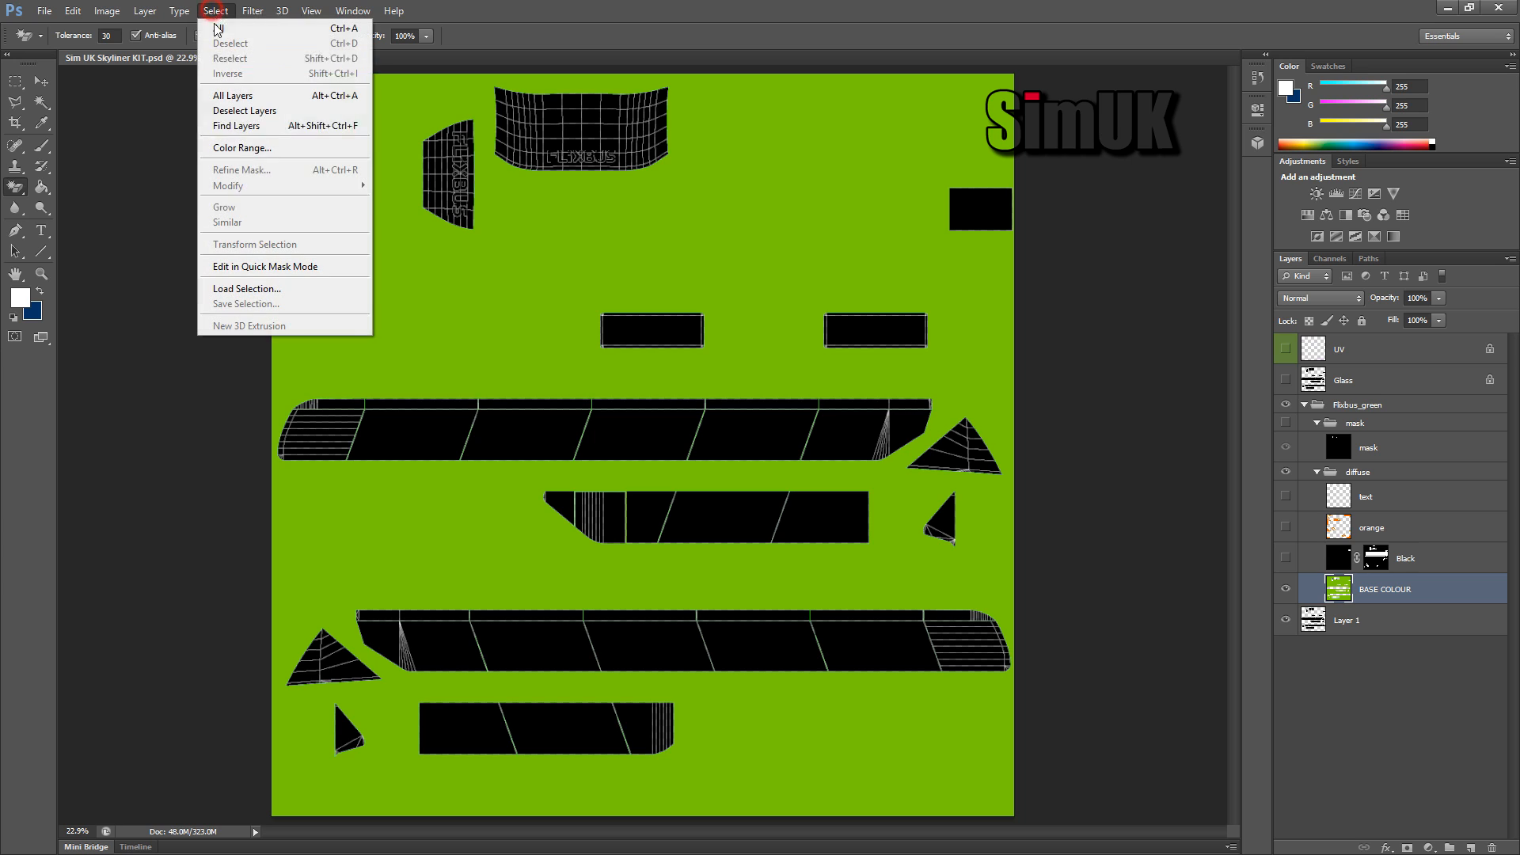
click(242, 148)
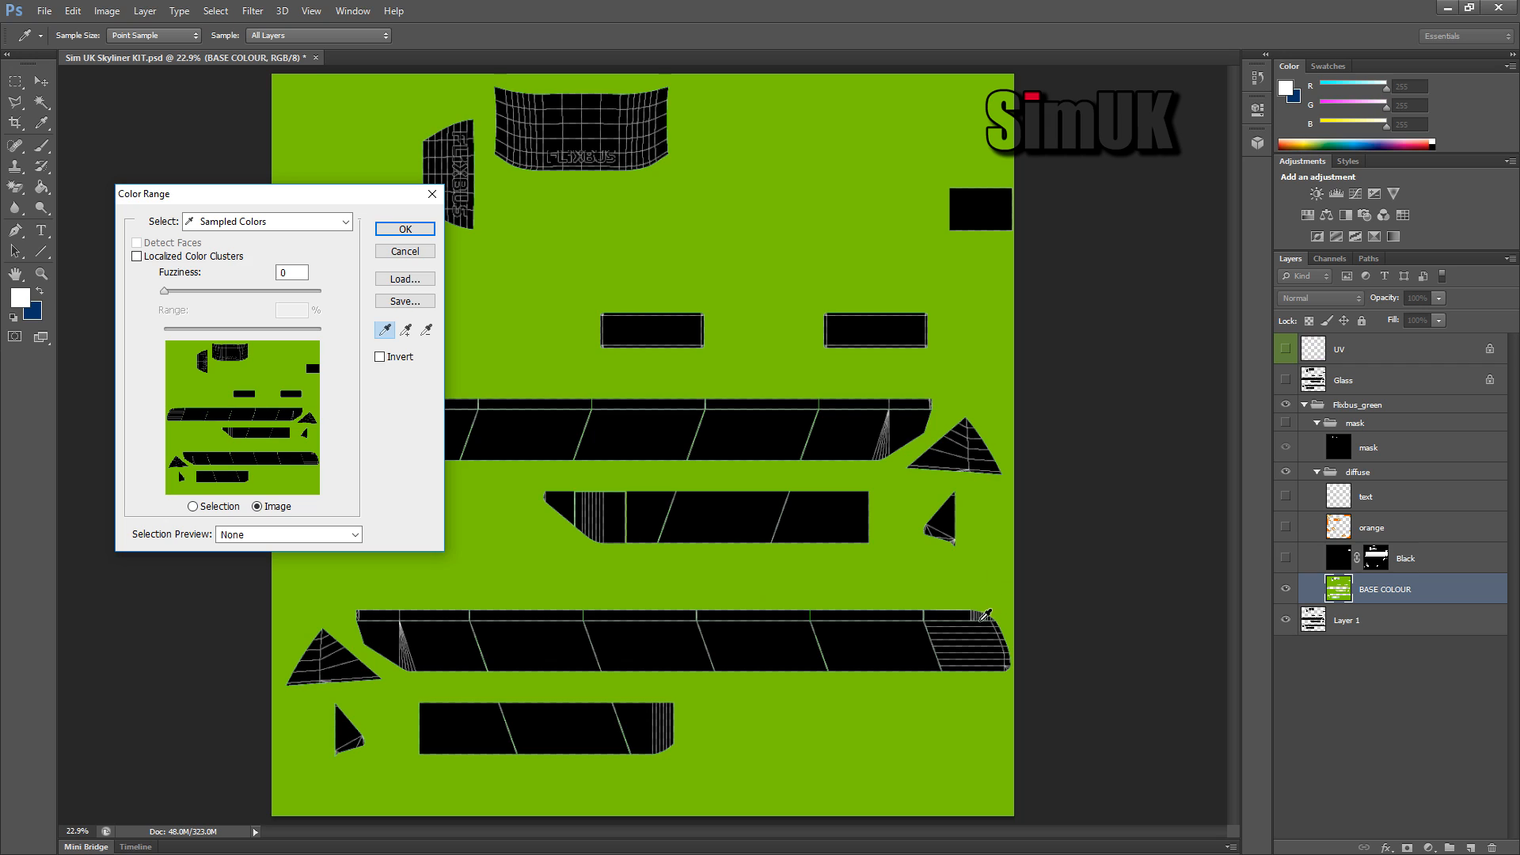
click(980, 617)
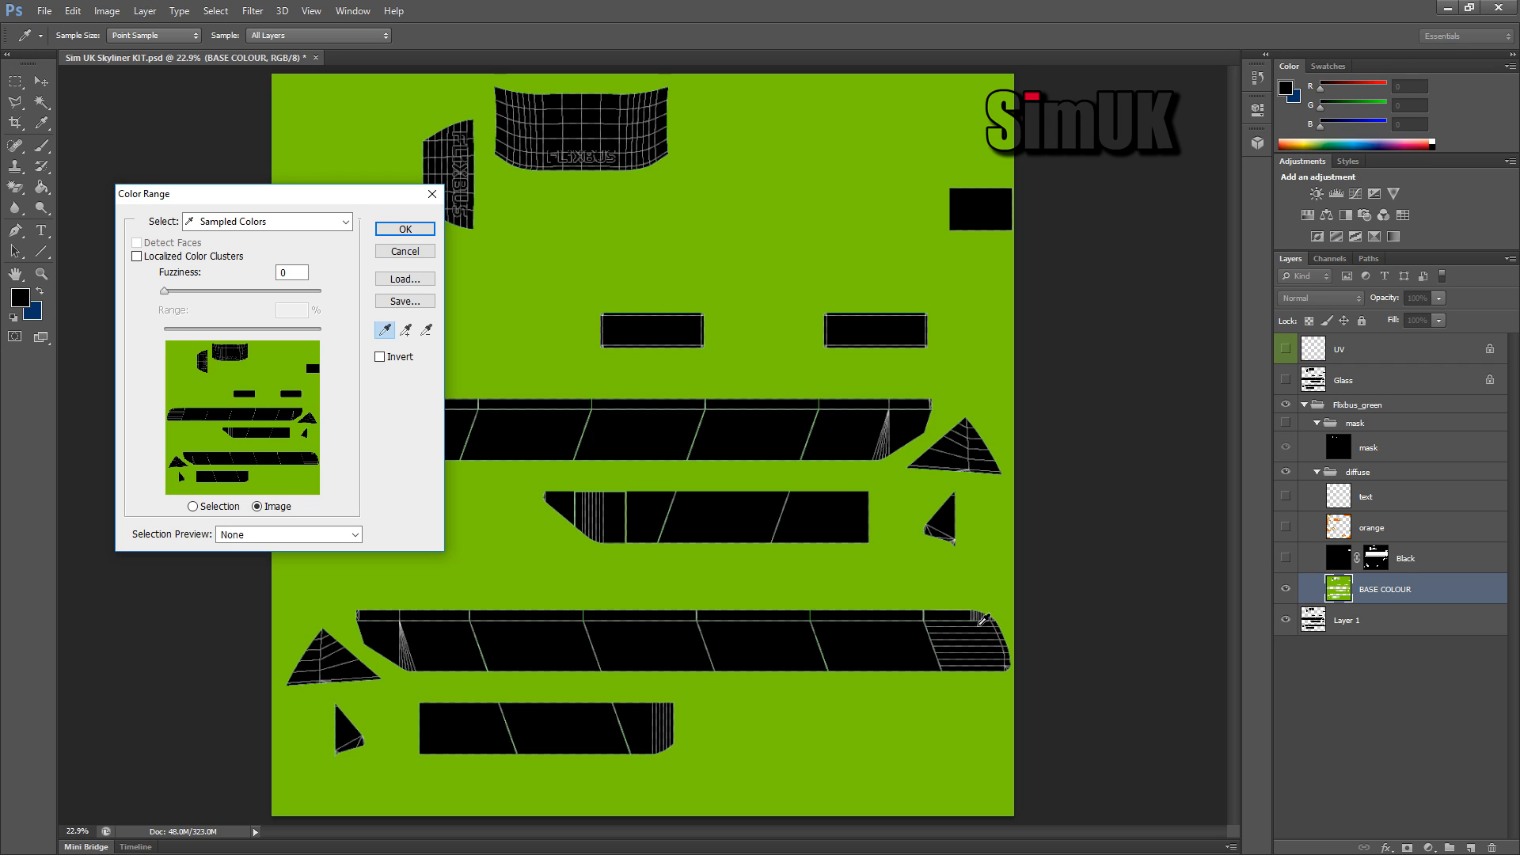
click(977, 609)
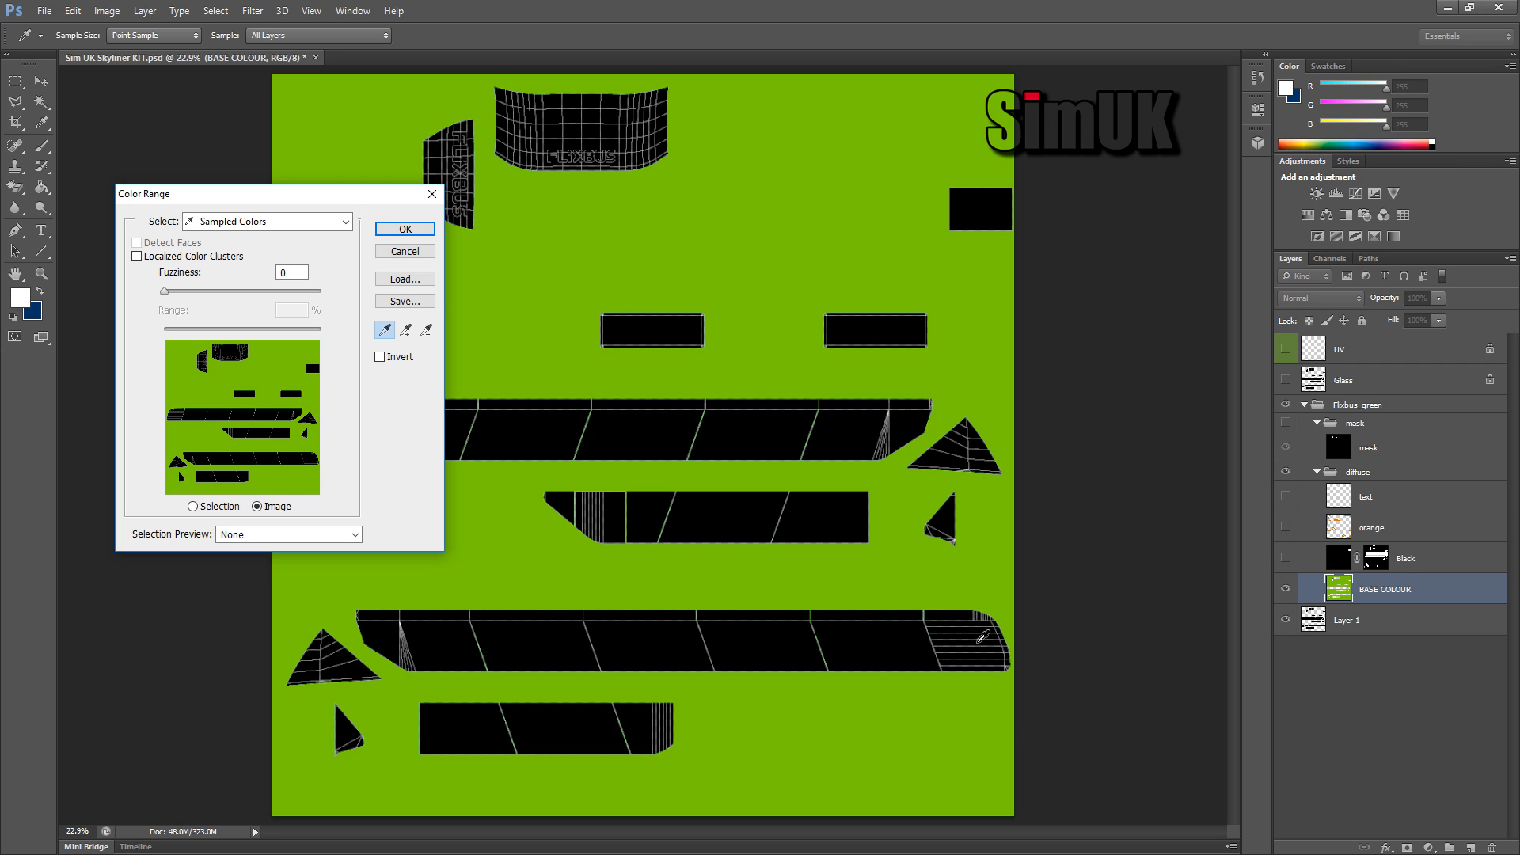
click(406, 230)
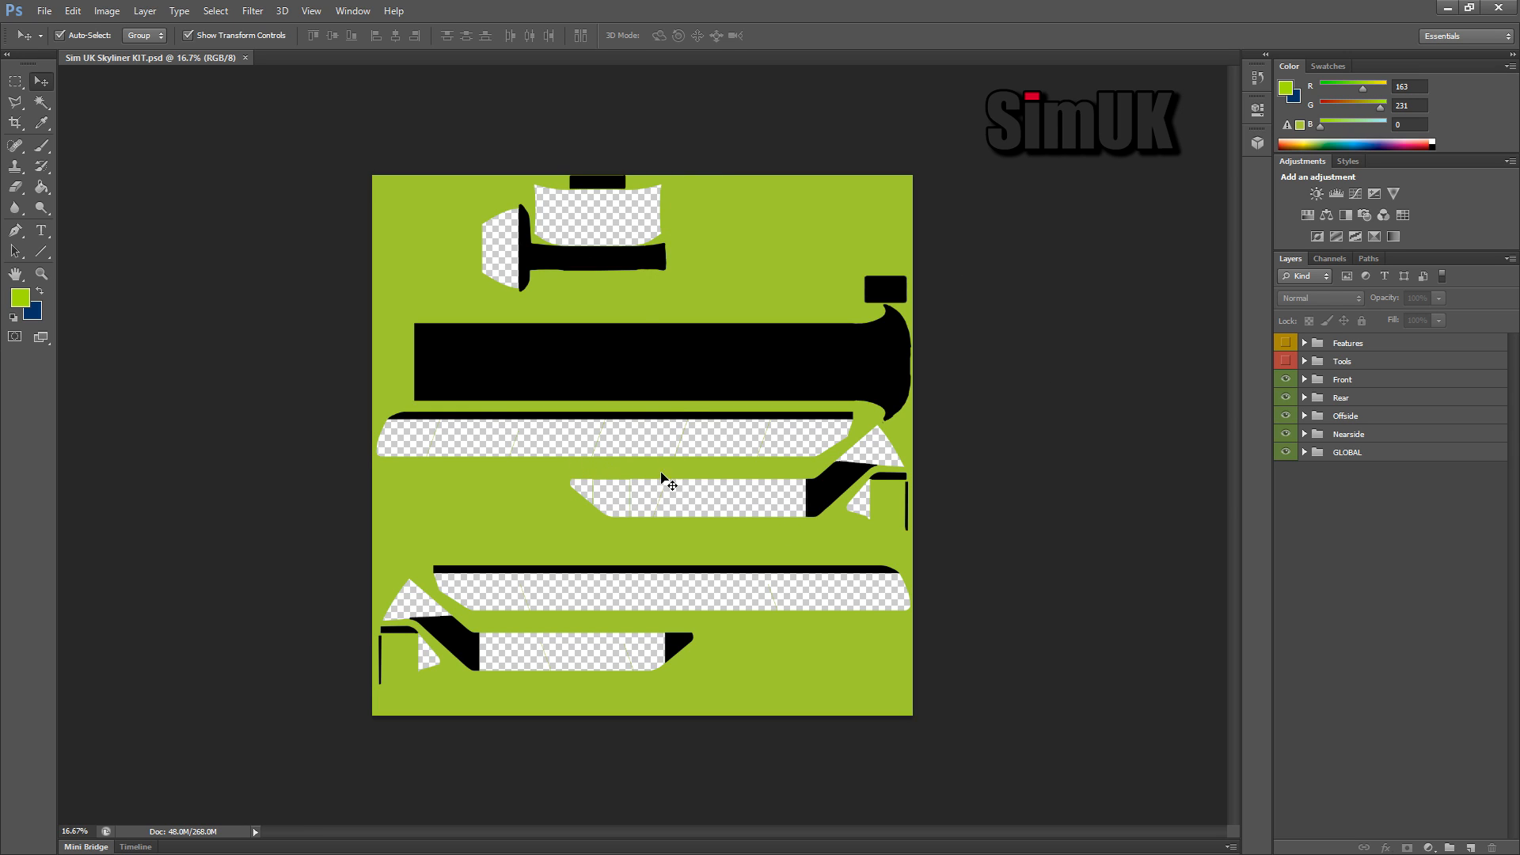
Step: Create a new layer at the bottom of the layer stack, beneath the GLOBAL group, and fill it with black (000000)
click(1471, 846)
drag(1384, 350, 1439, 564)
click(42, 187)
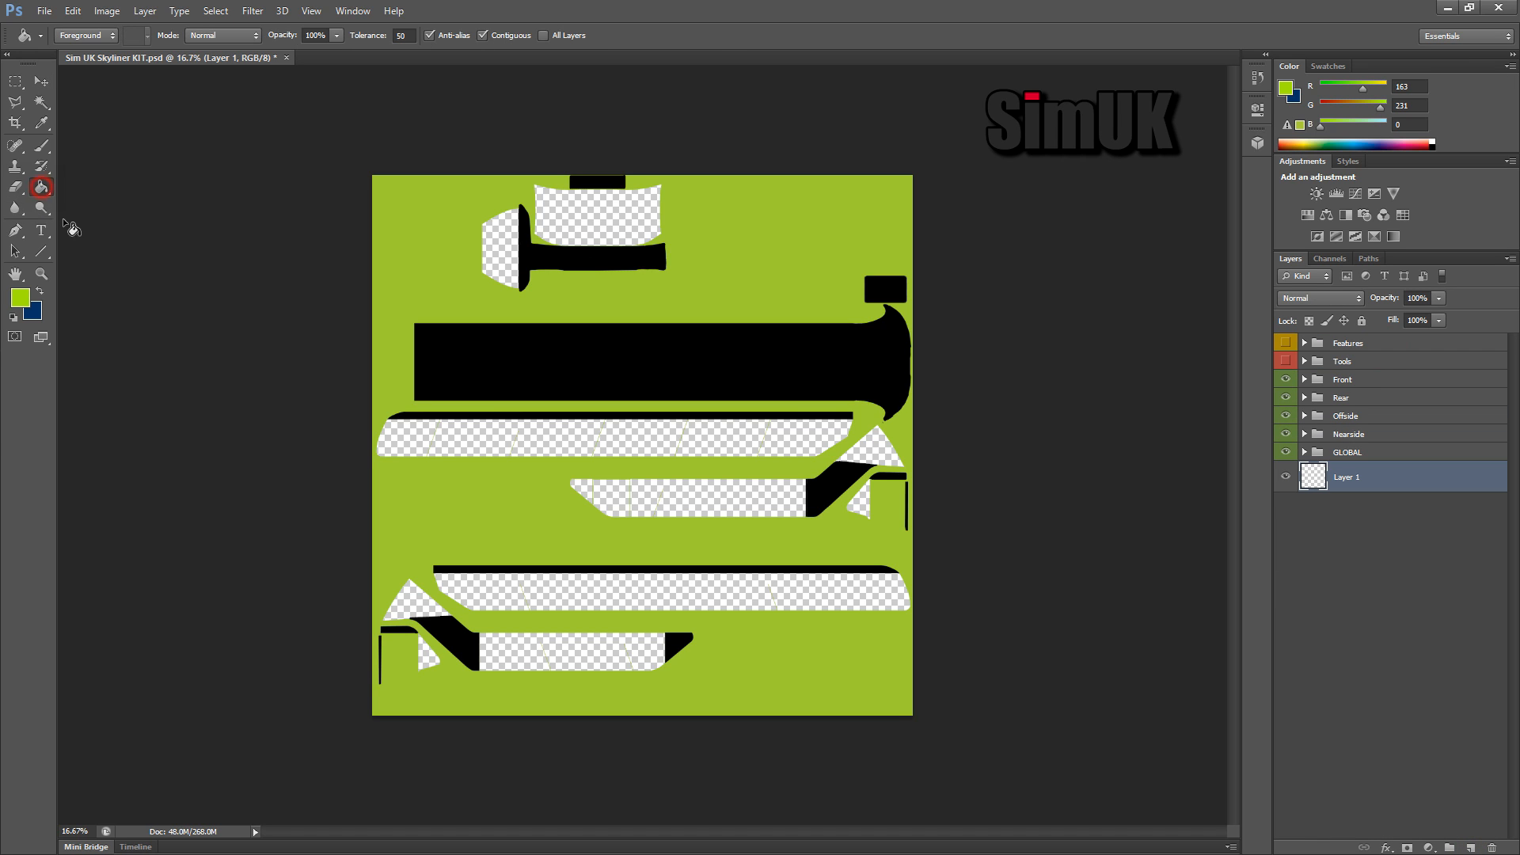
click(20, 298)
drag(1043, 250, 989, 338)
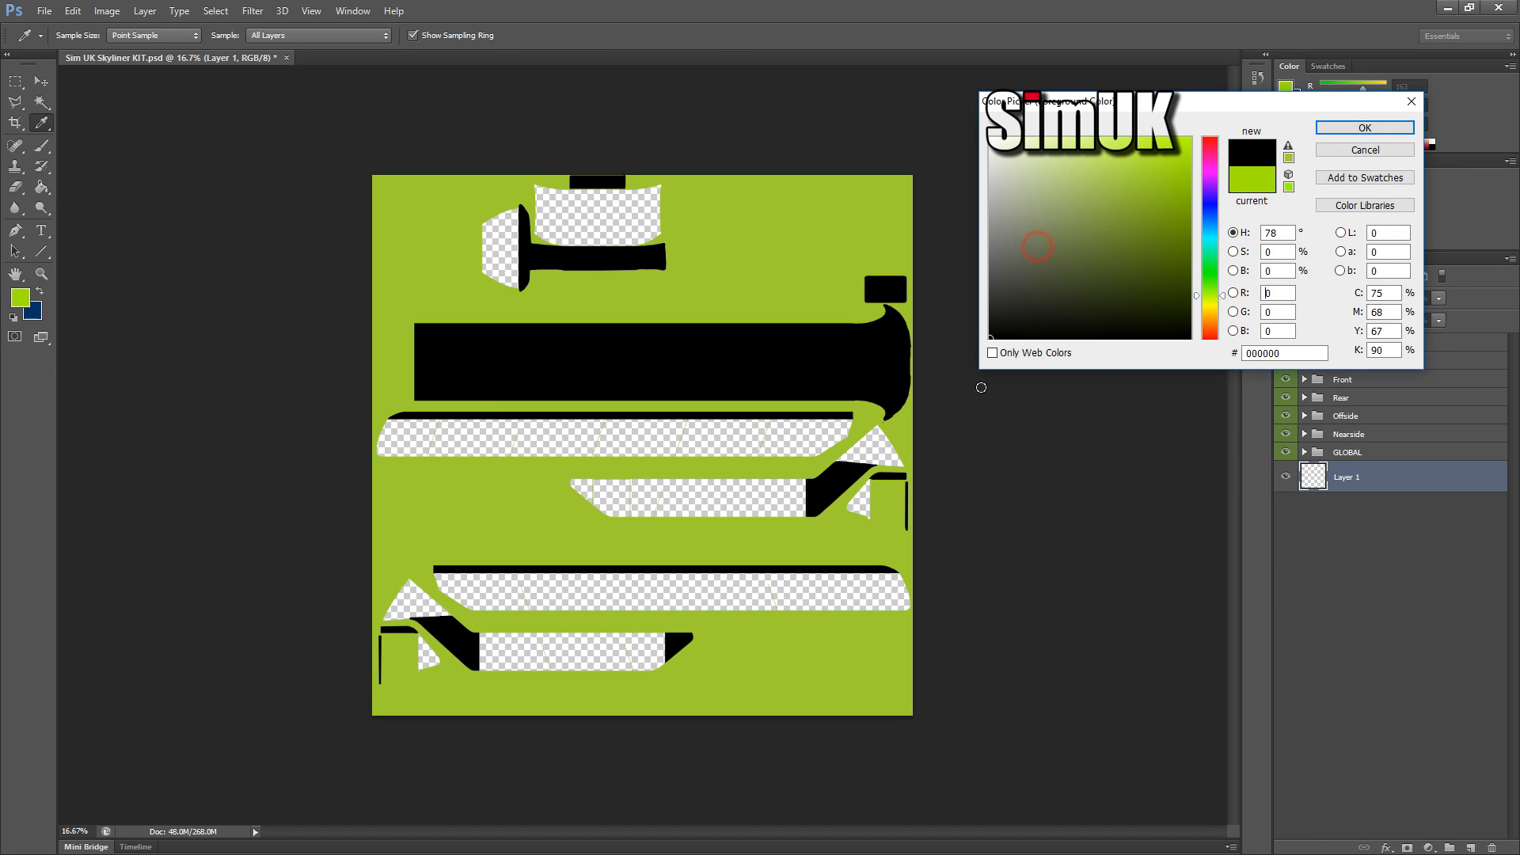
click(1365, 127)
click(777, 600)
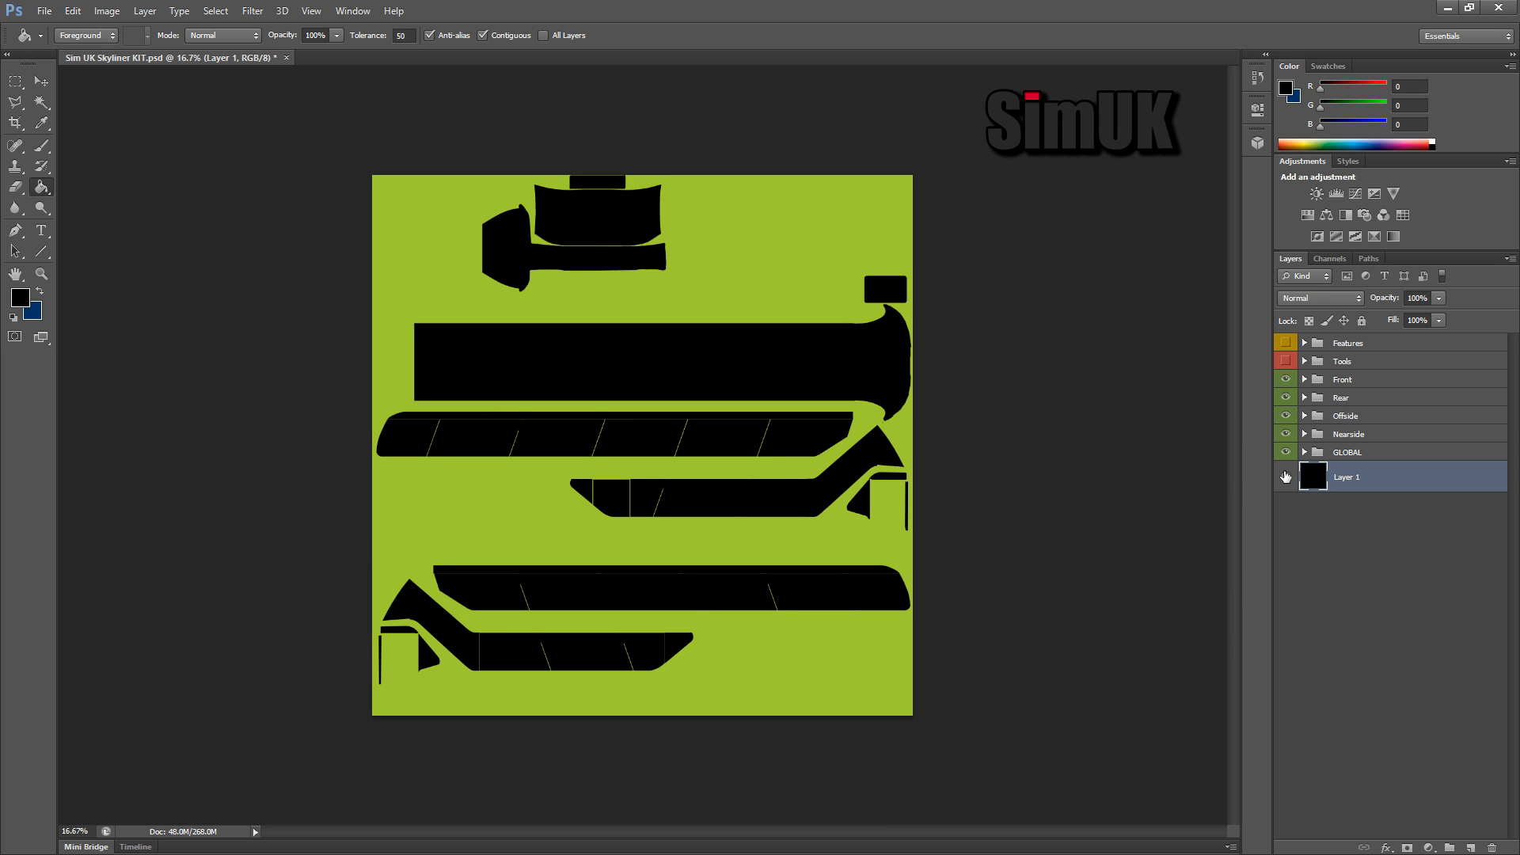
Step: Hide the black Layer 1 and save the document
click(1285, 477)
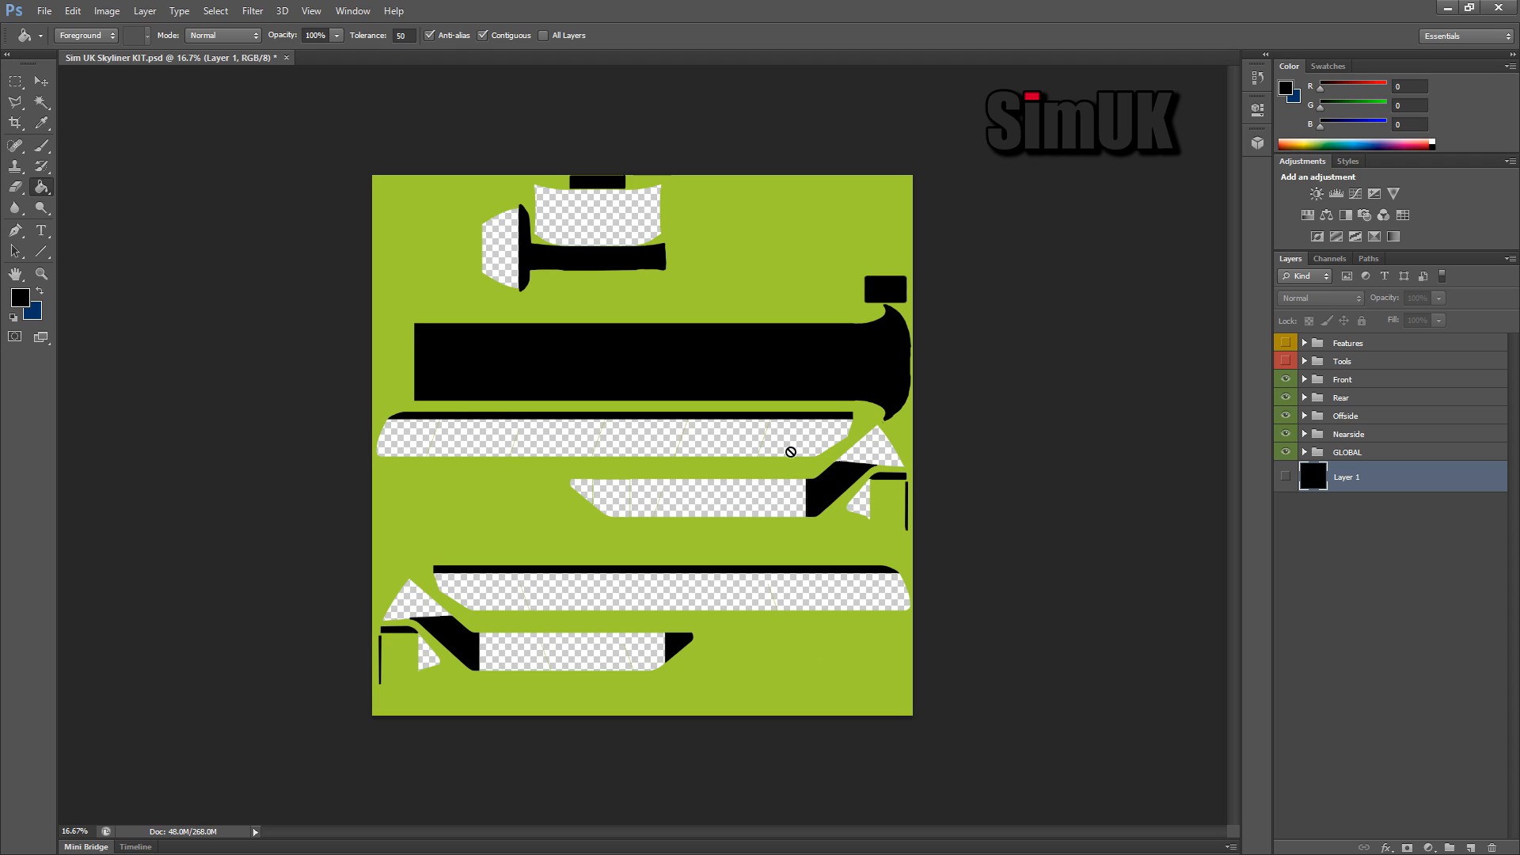
key(ctrl+s)
click(15, 82)
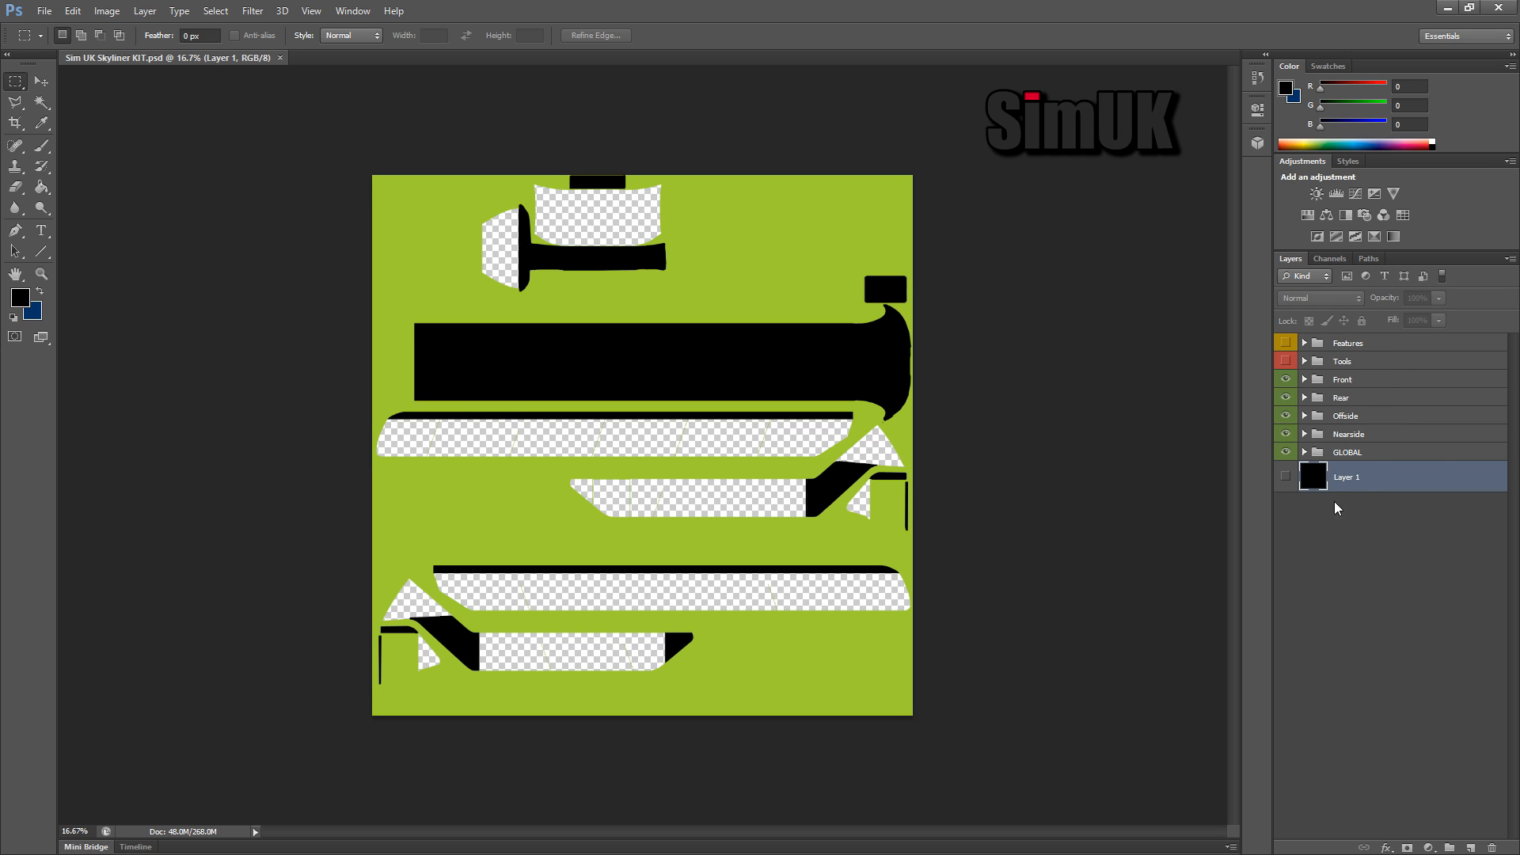
Step: Expand the GLOBAL group and preview its Wheels and Top Window Trim layers by toggling their visibility
click(1303, 452)
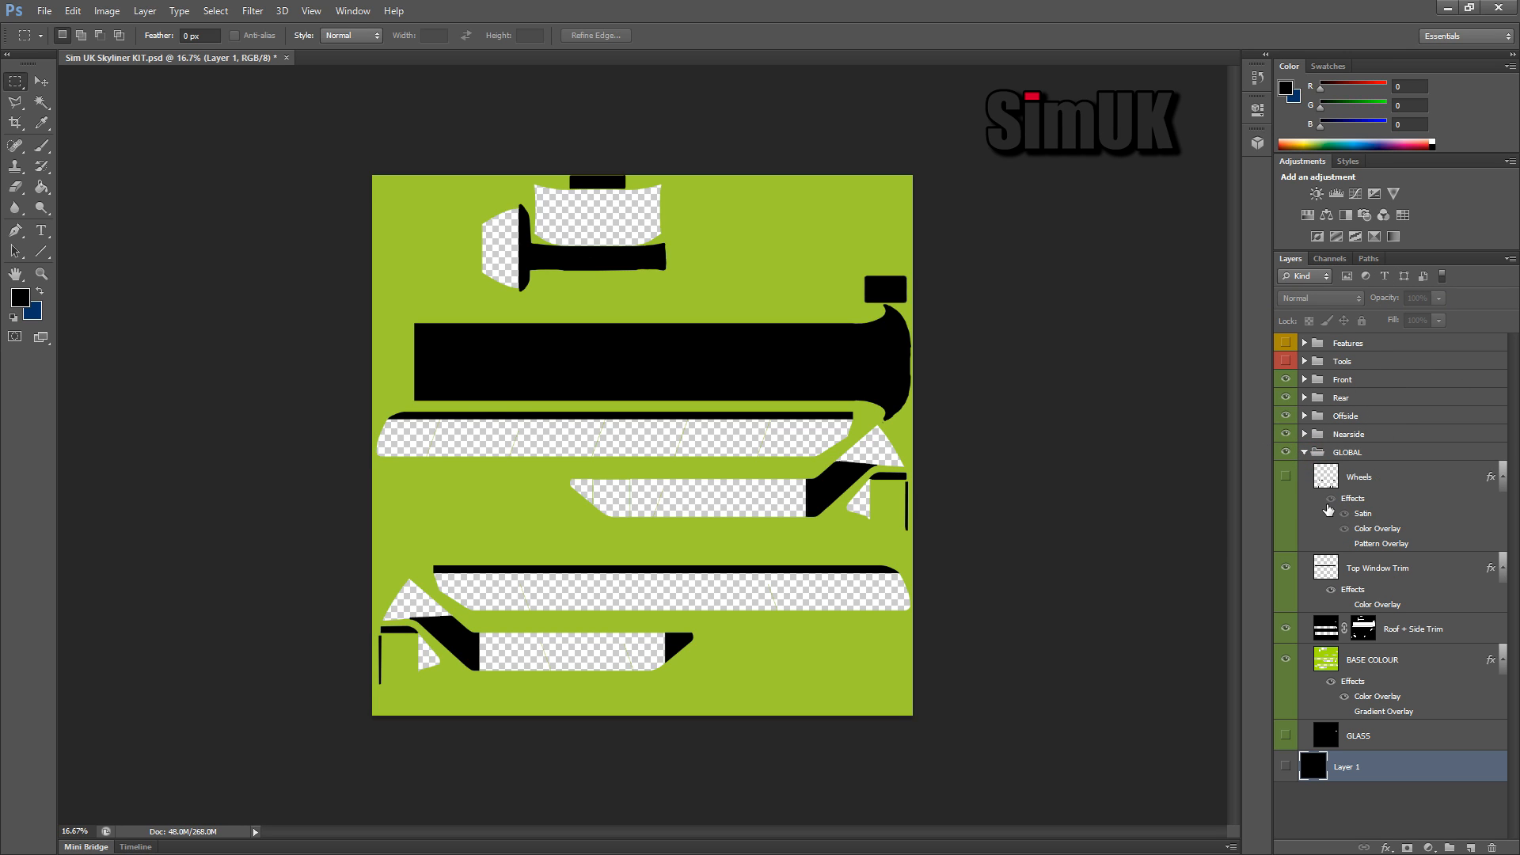
click(1285, 476)
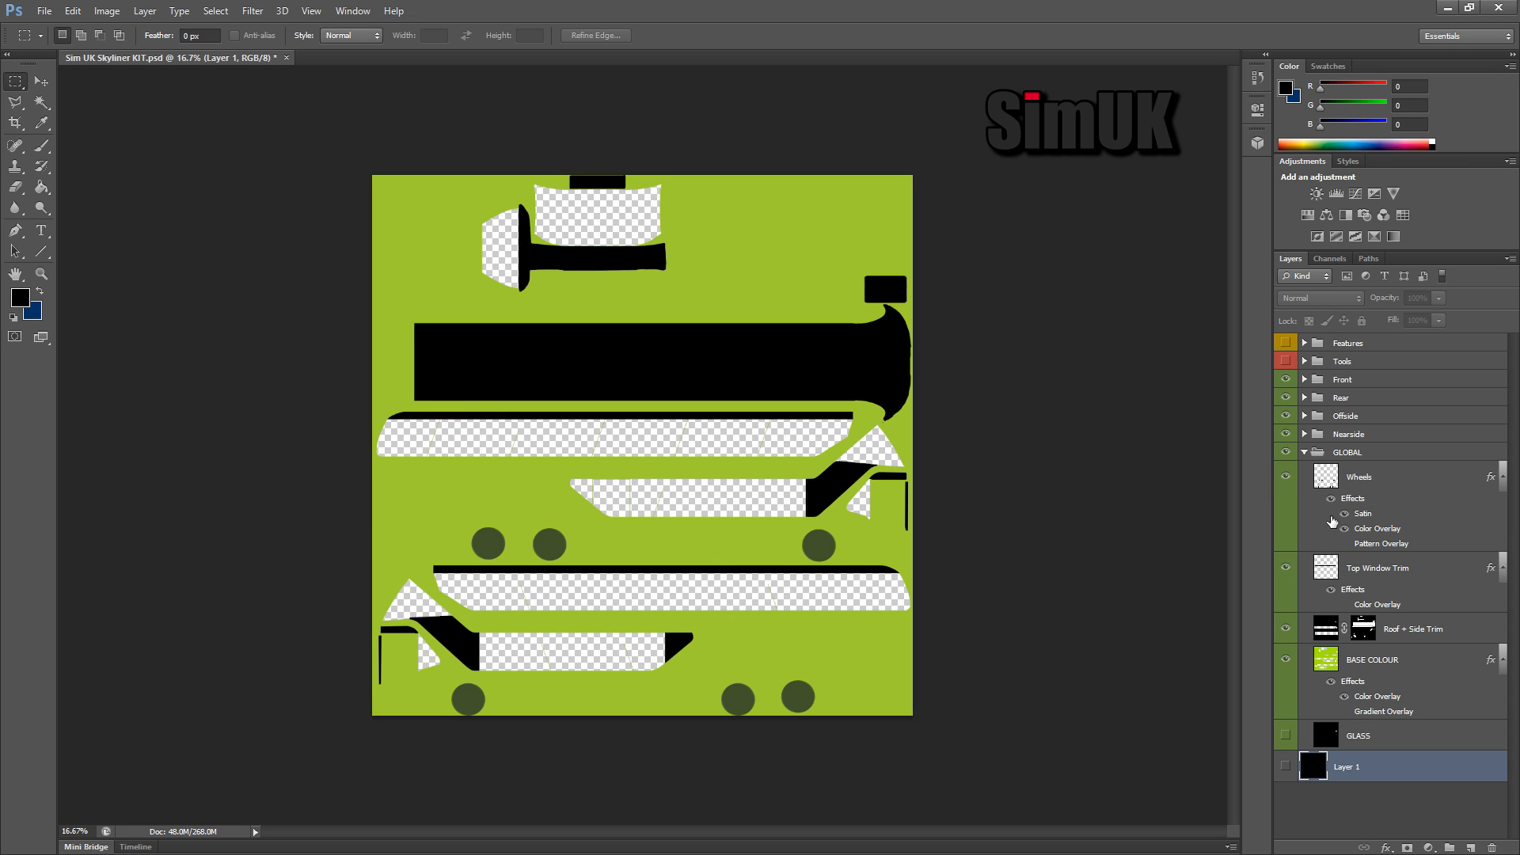
click(1285, 477)
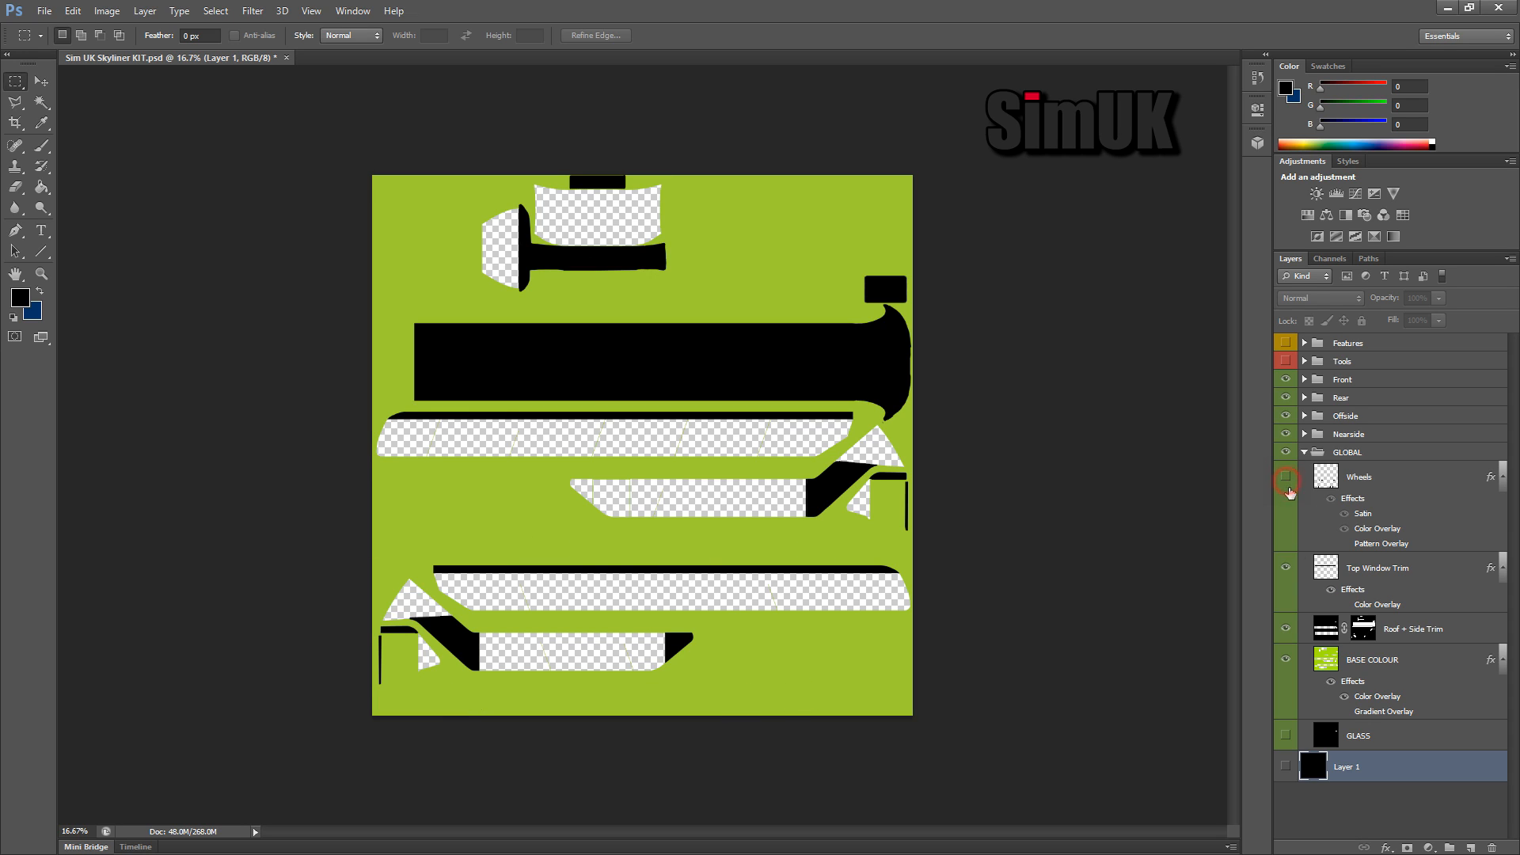
click(1285, 568)
click(1285, 569)
click(1285, 568)
click(1286, 570)
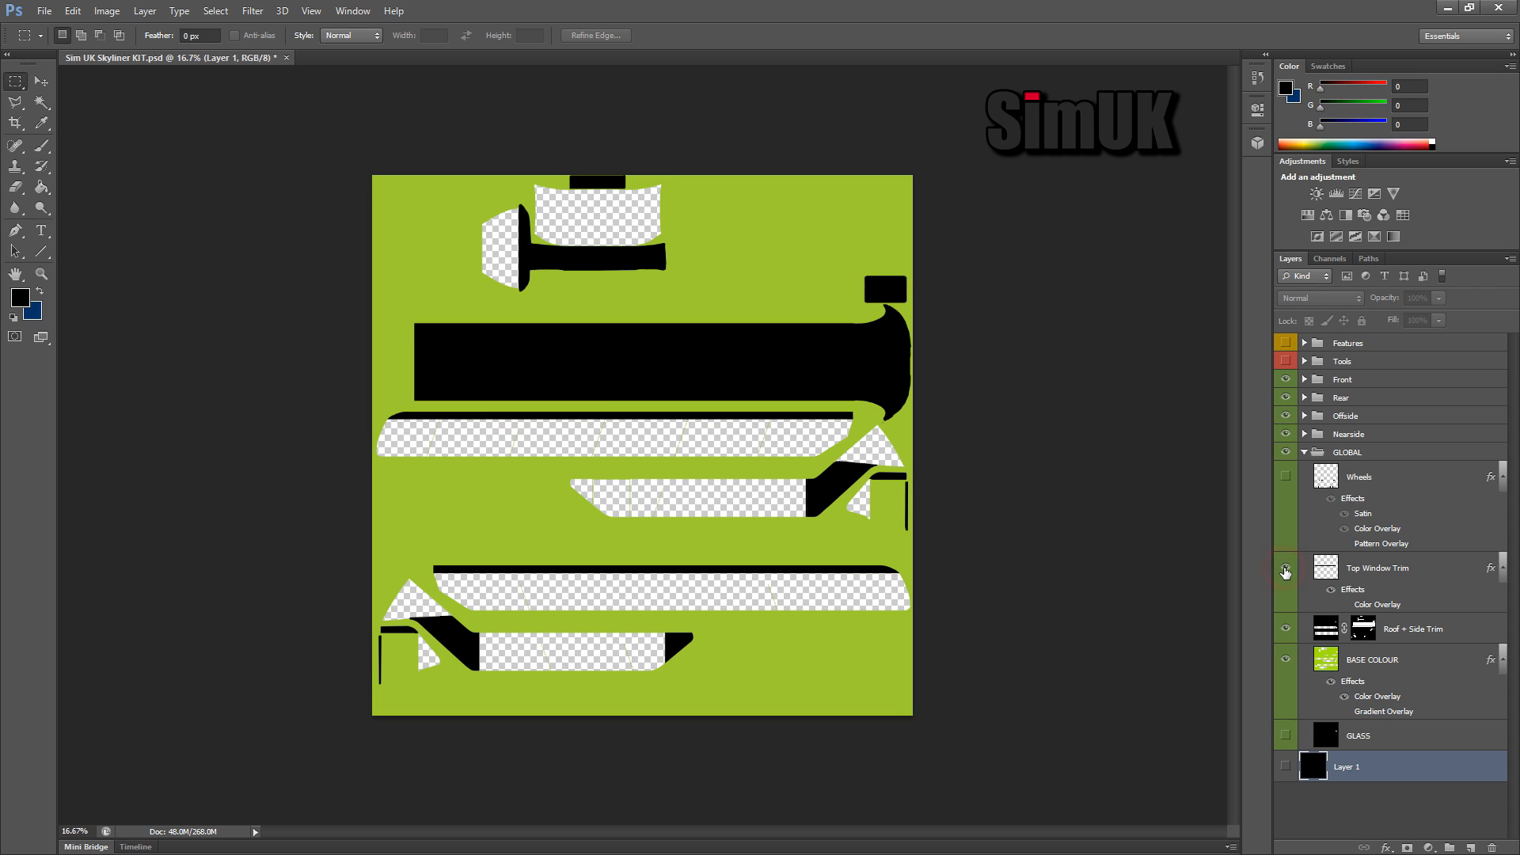
Step: Preview what the Roof + Side Trim and BASE COLOUR layers contribute by hiding and showing each one
click(1285, 630)
click(1285, 629)
click(1286, 631)
click(1286, 631)
click(1286, 631)
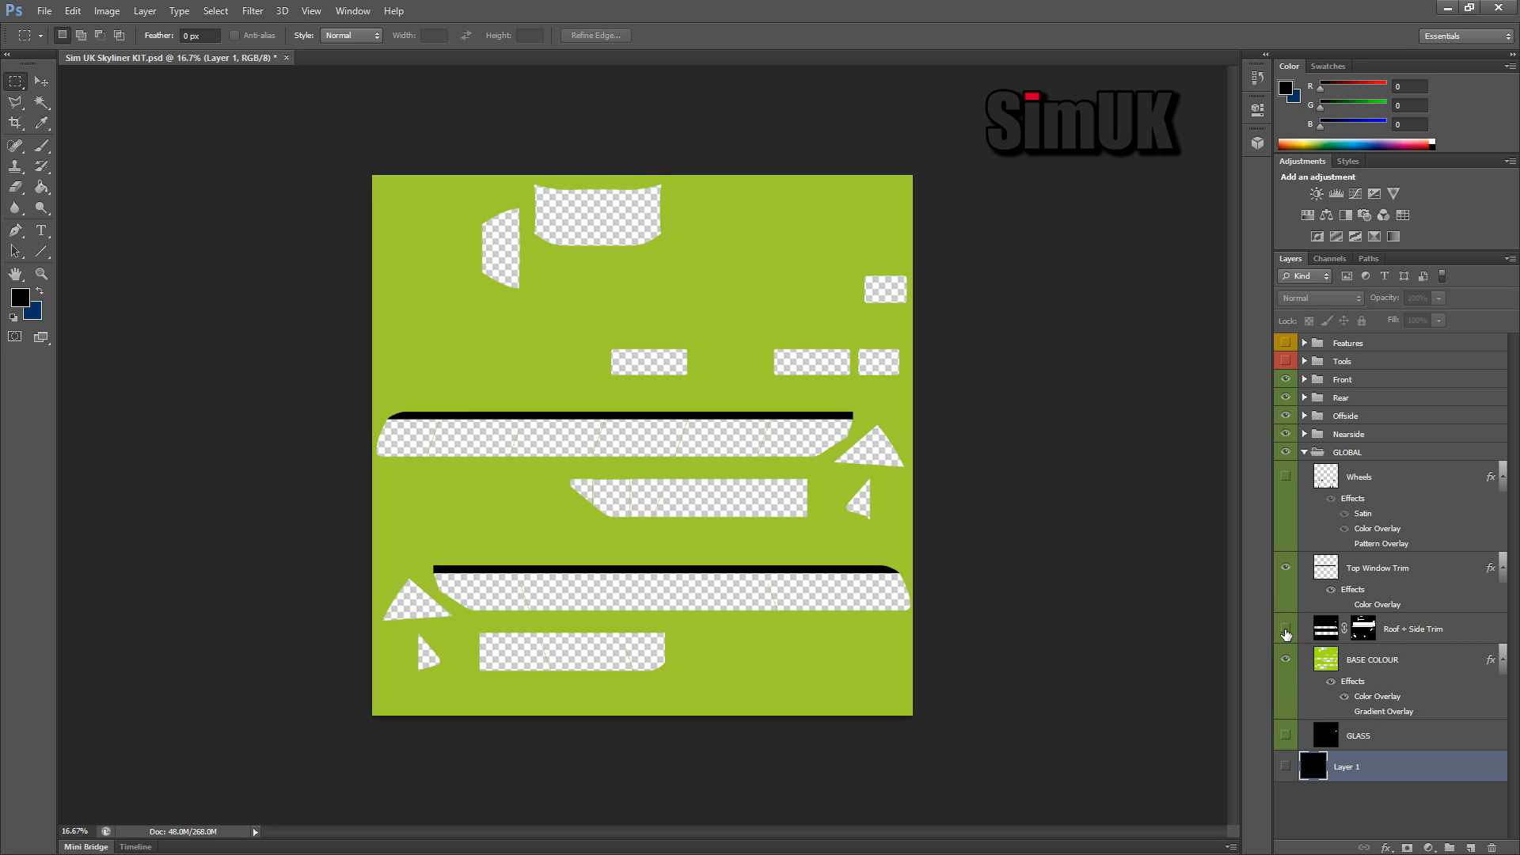
click(1286, 631)
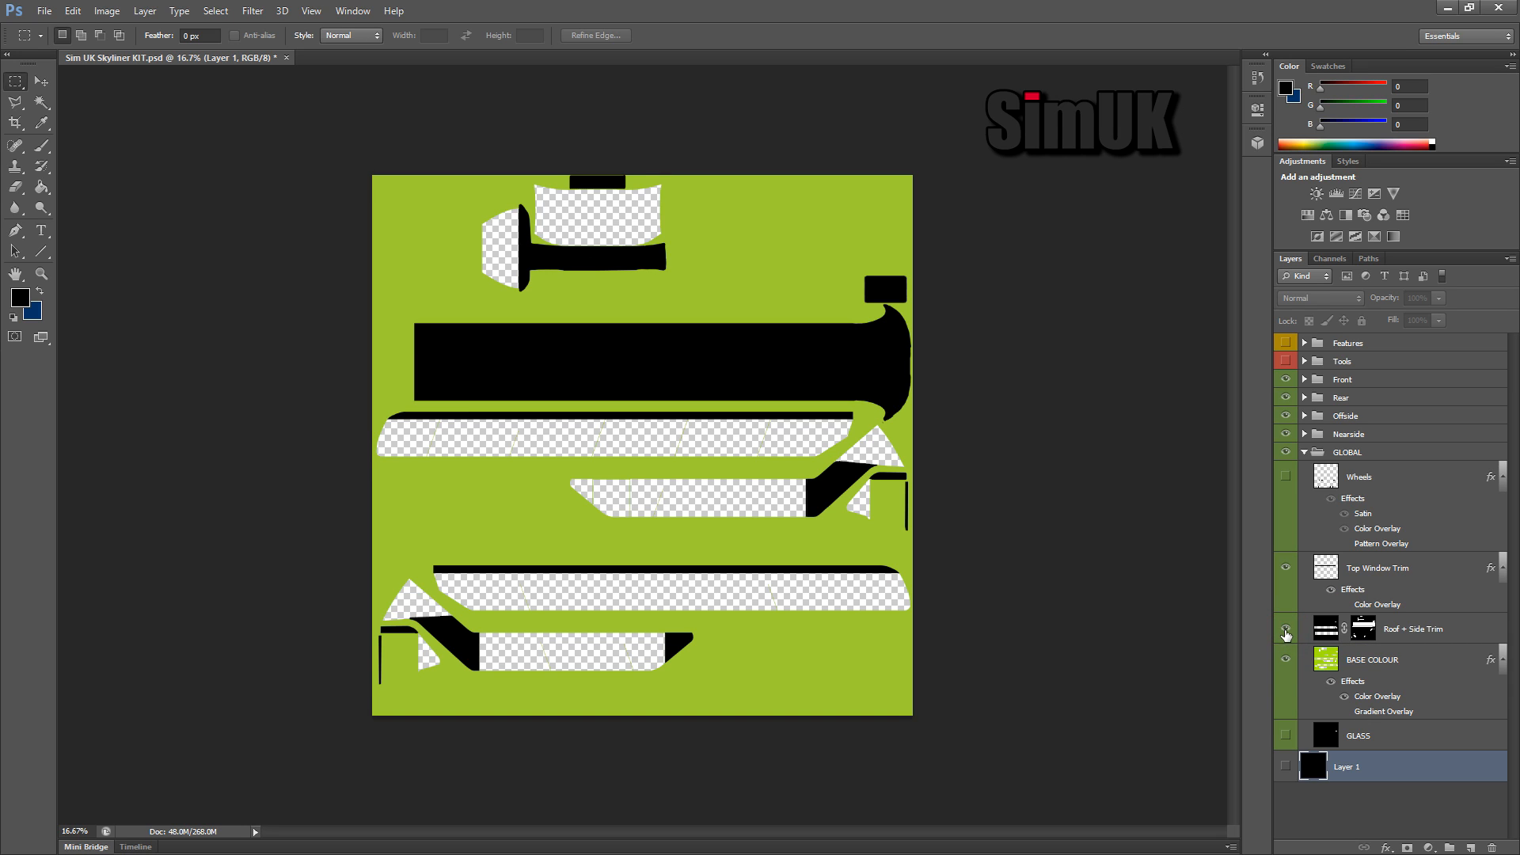
click(1284, 662)
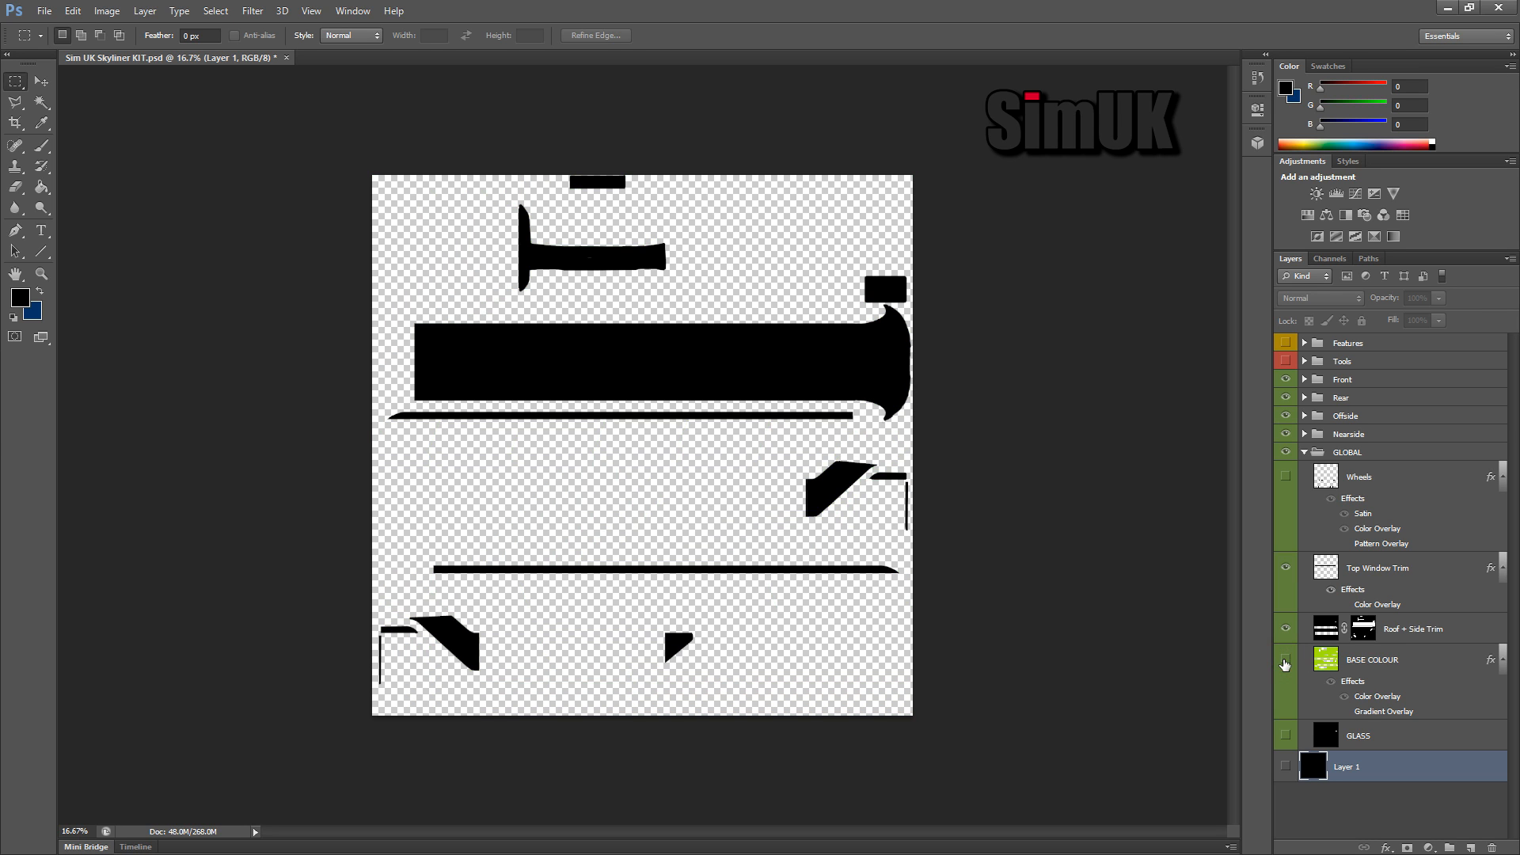
click(1285, 662)
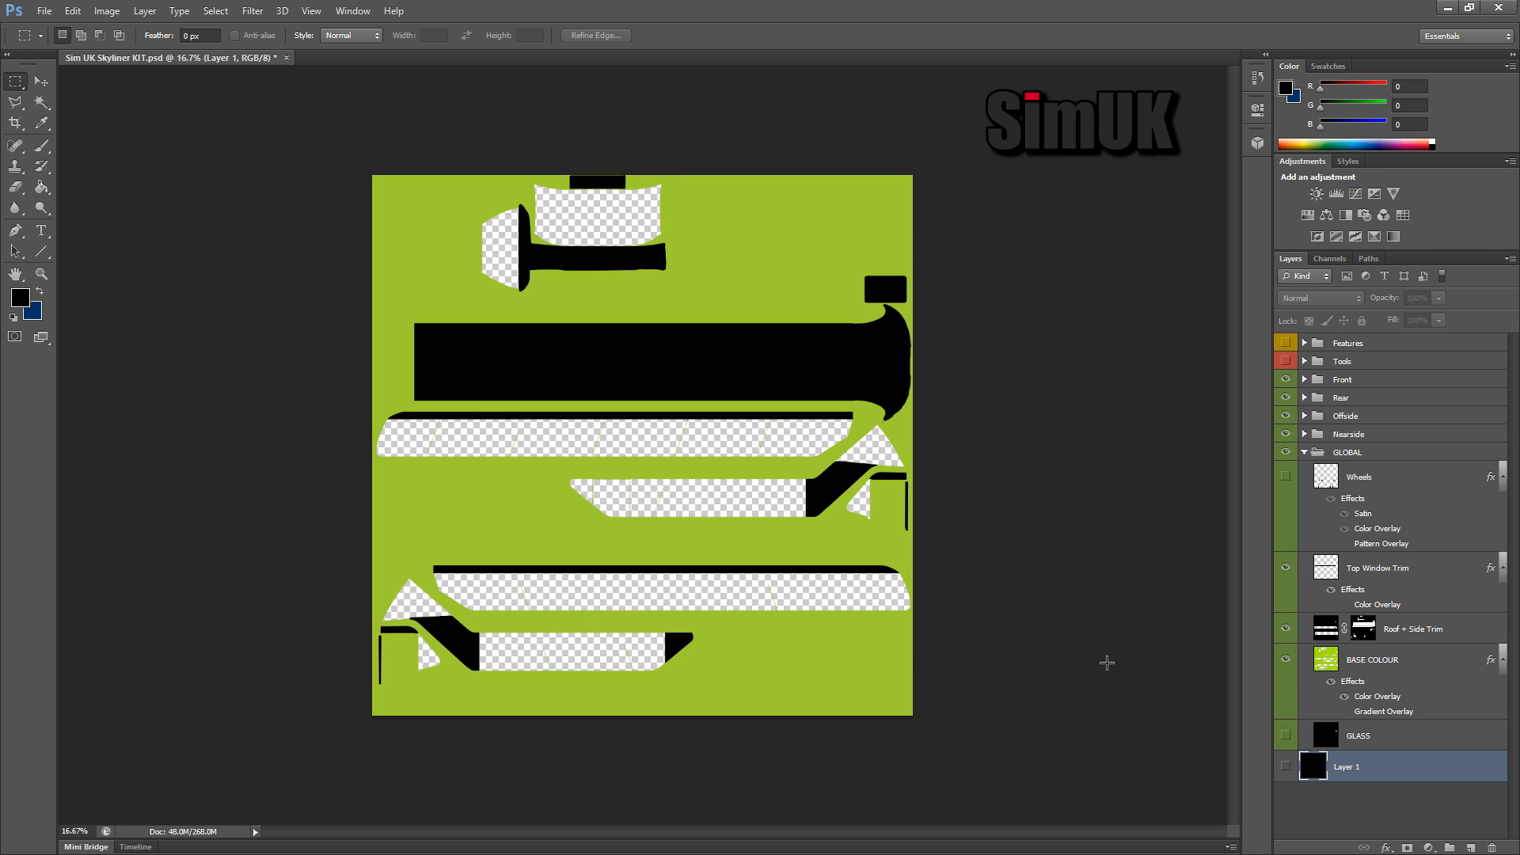
click(1285, 661)
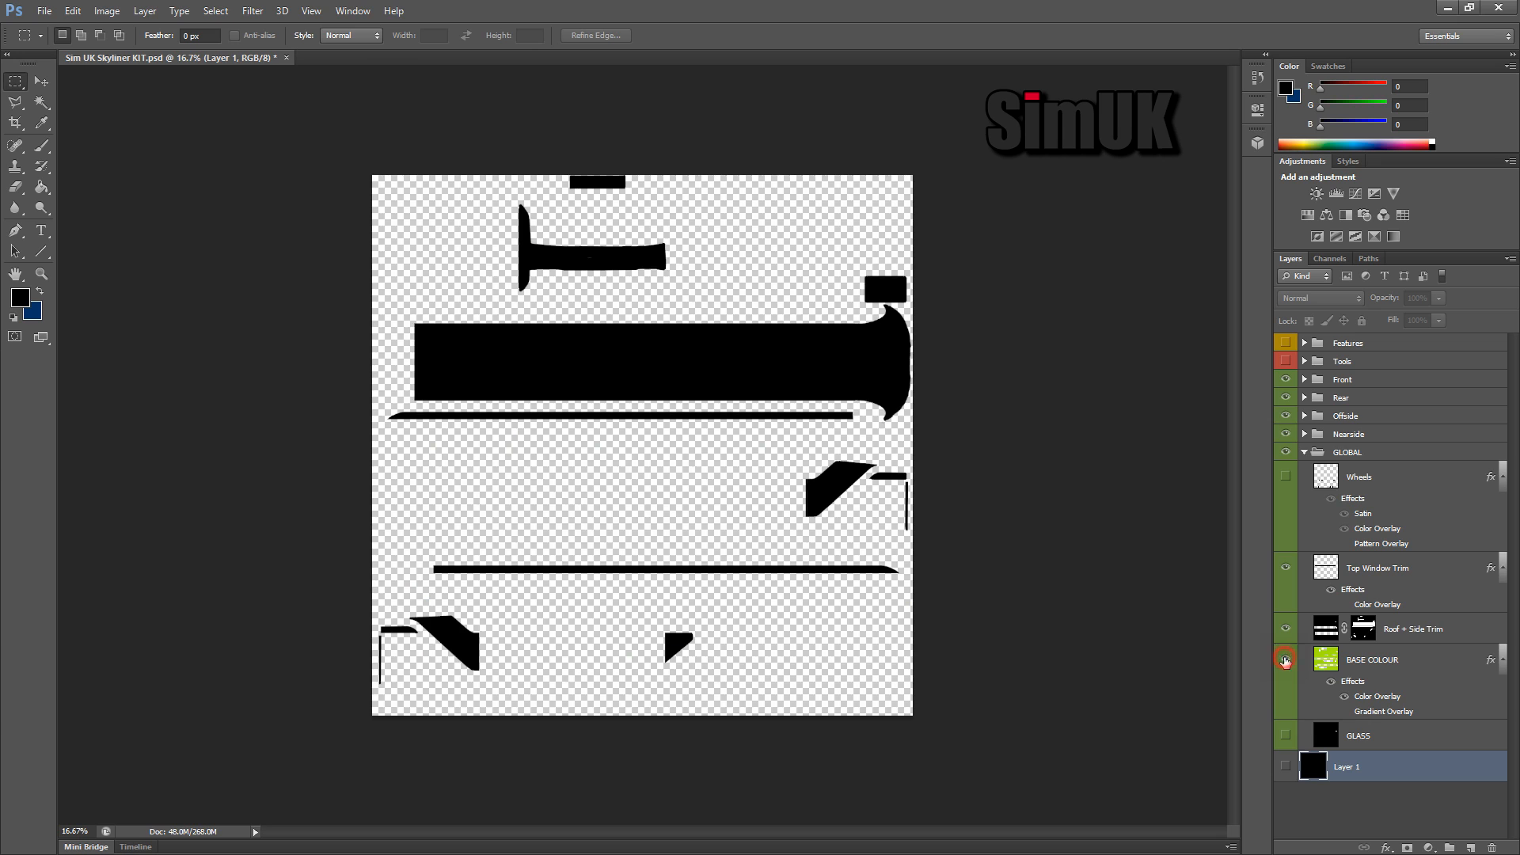
click(1285, 660)
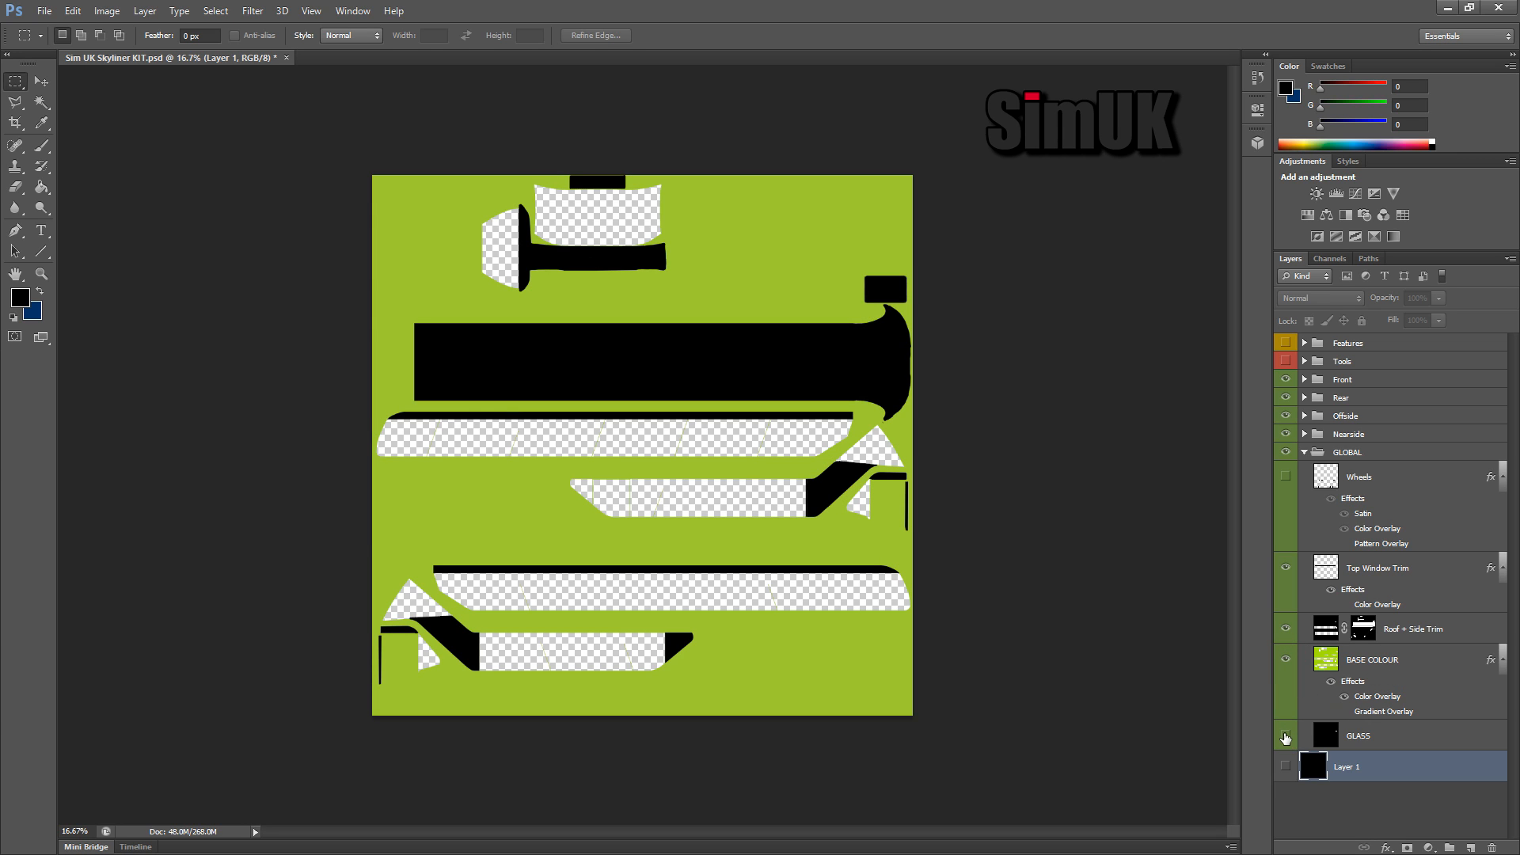
Step: Show the GLASS layer, adjust its opacity, and hide the layer again
click(1285, 738)
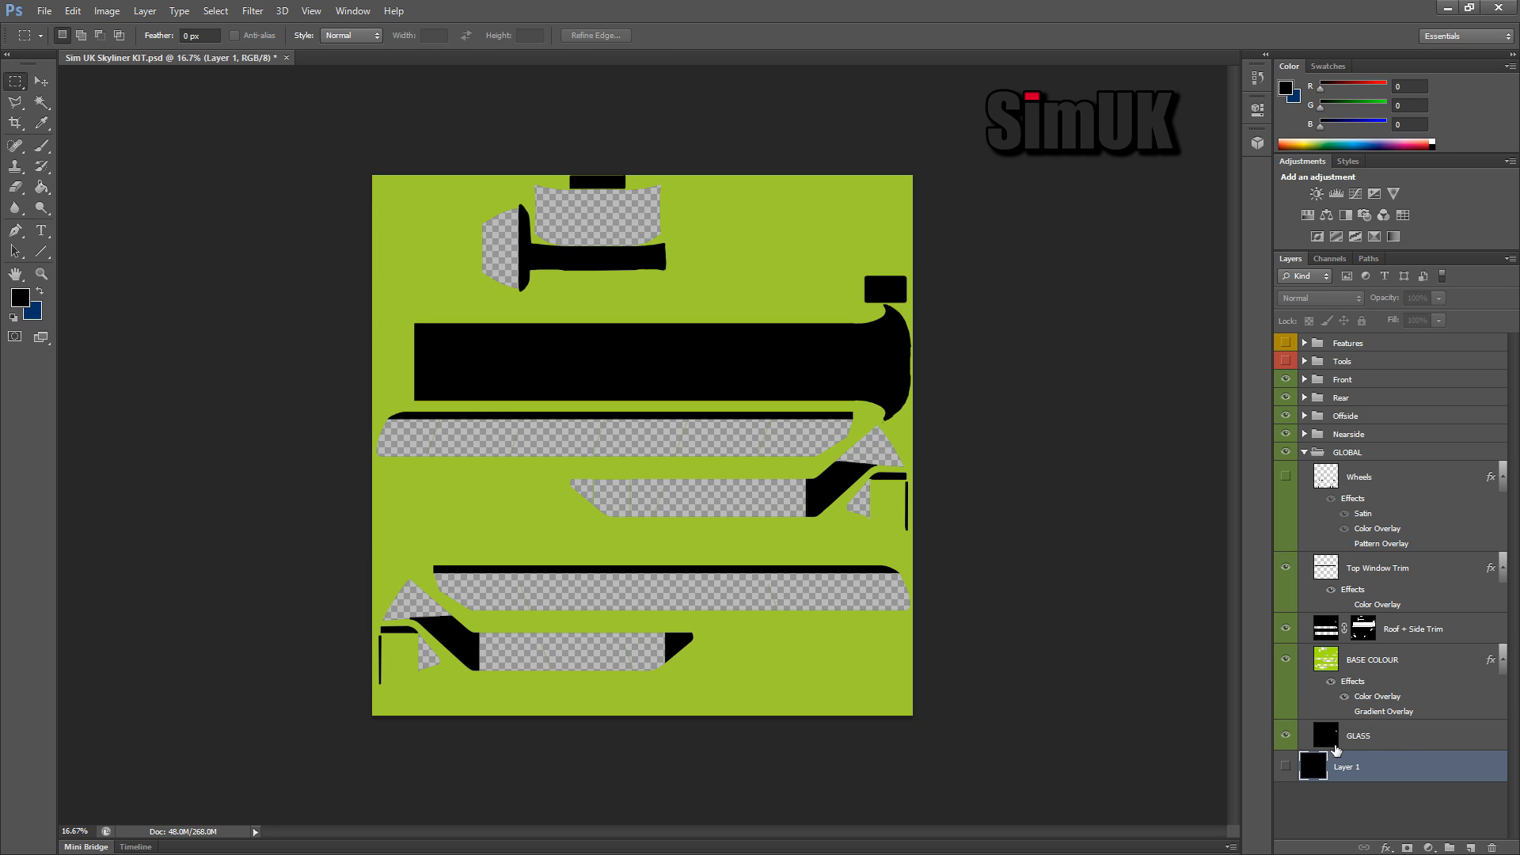
click(1403, 737)
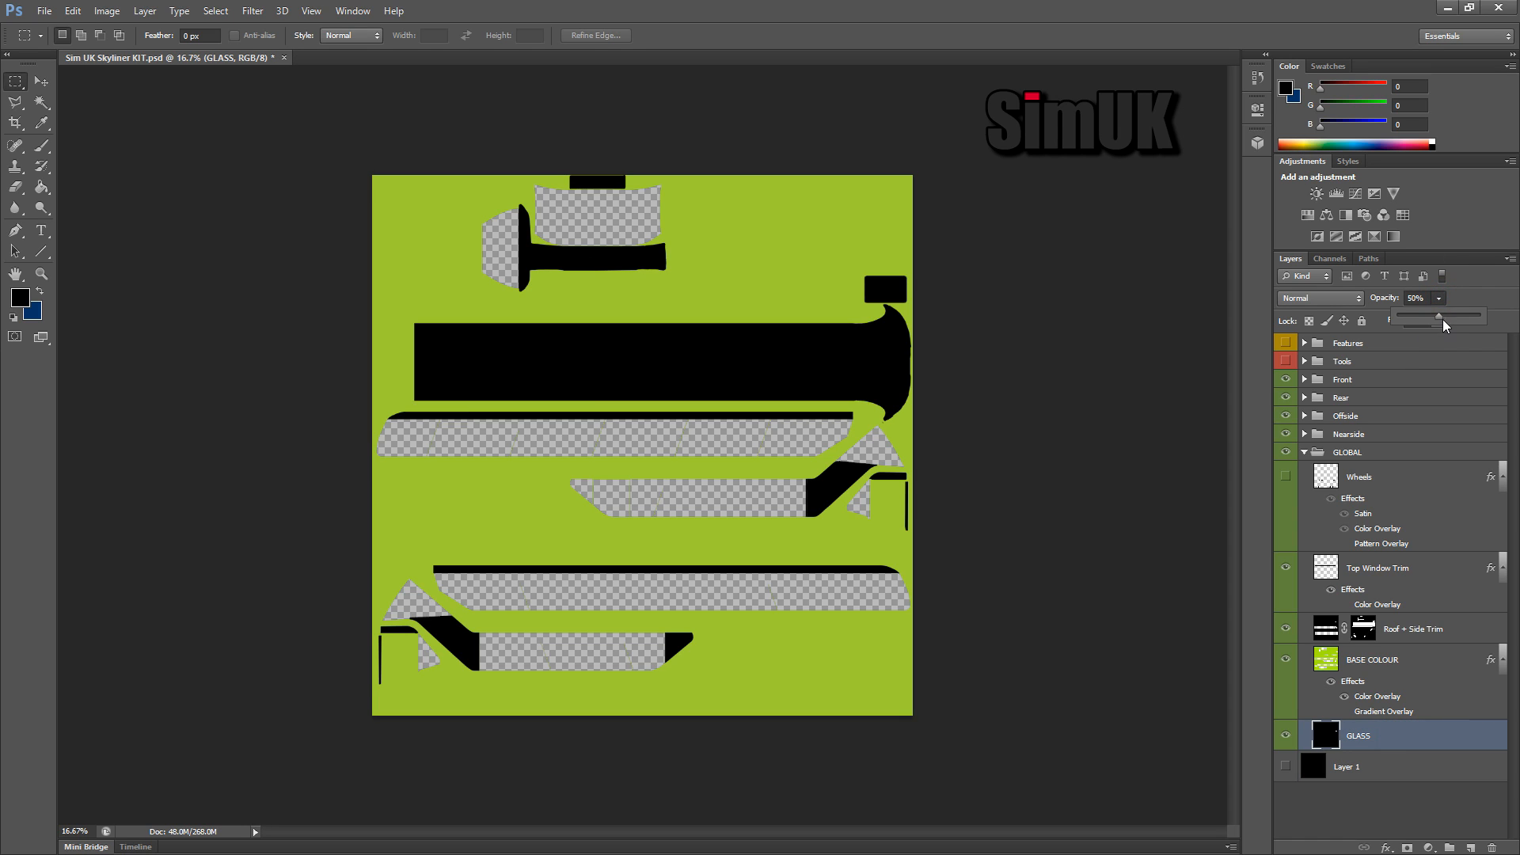
mouse_move(1441, 316)
mouse_down()
mouse_move(1502, 331)
mouse_move(1385, 308)
mouse_move(1436, 326)
mouse_up()
click(1284, 736)
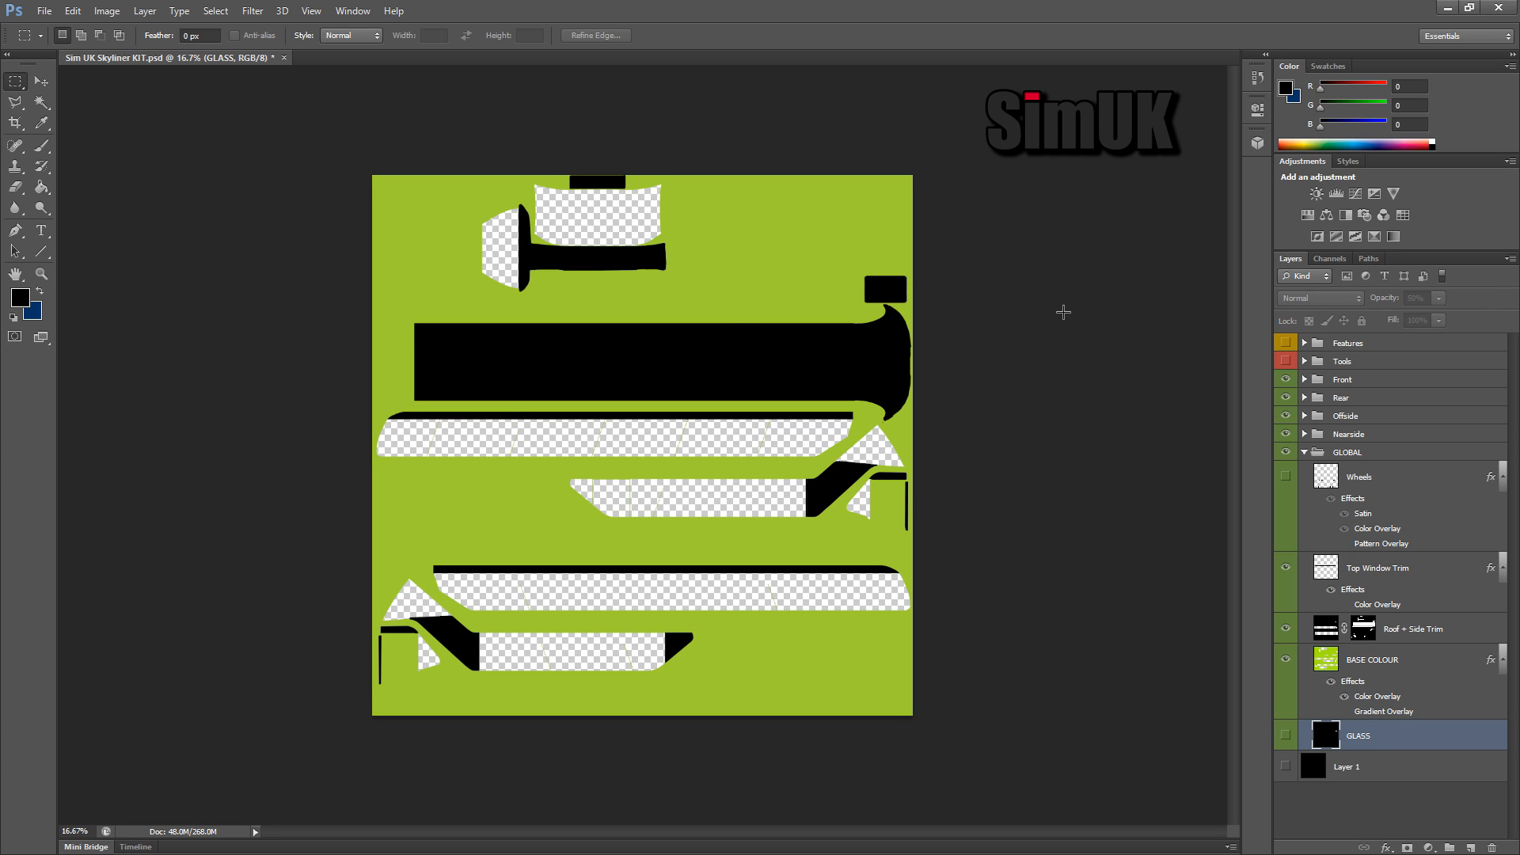
Step: Collapse GLOBAL, preview the Sim UK Colour Coded Wireframe in the Tools group, and leave only the UV wireframe overlay showing
click(1305, 453)
click(1305, 435)
click(1303, 434)
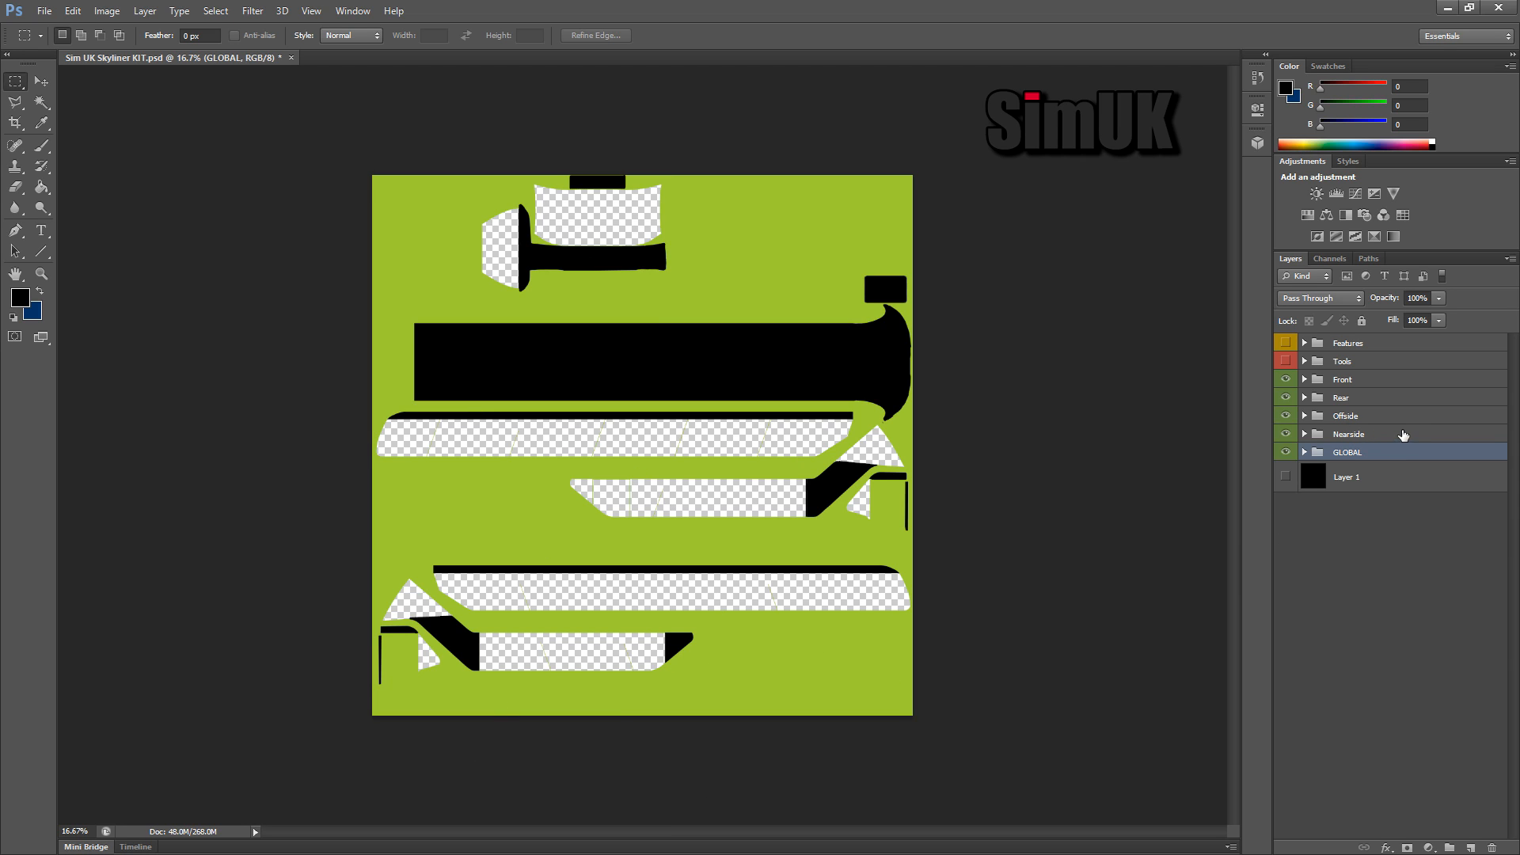
click(1304, 361)
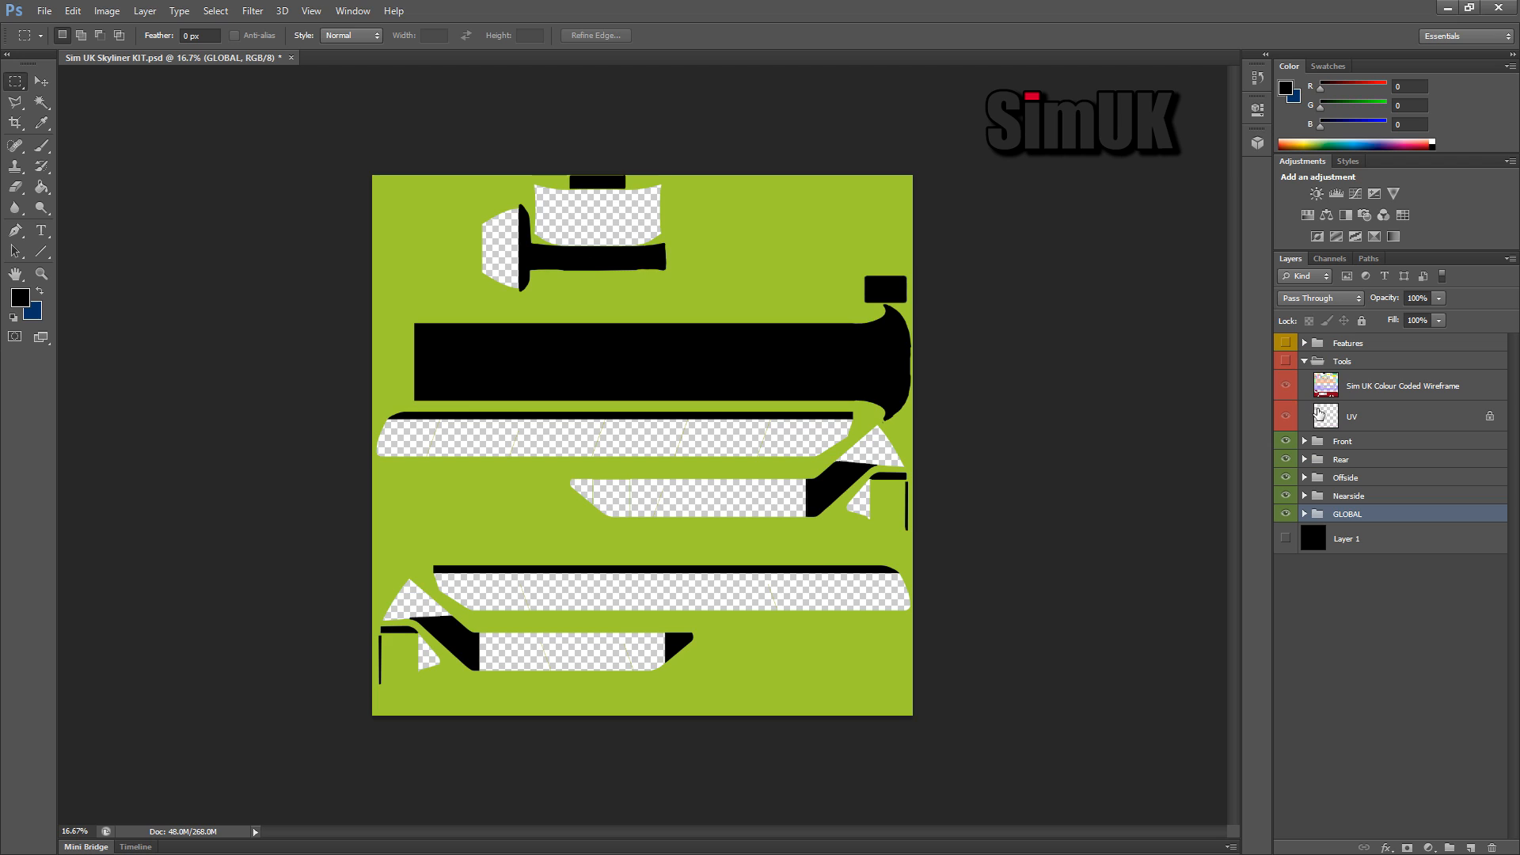
click(1286, 386)
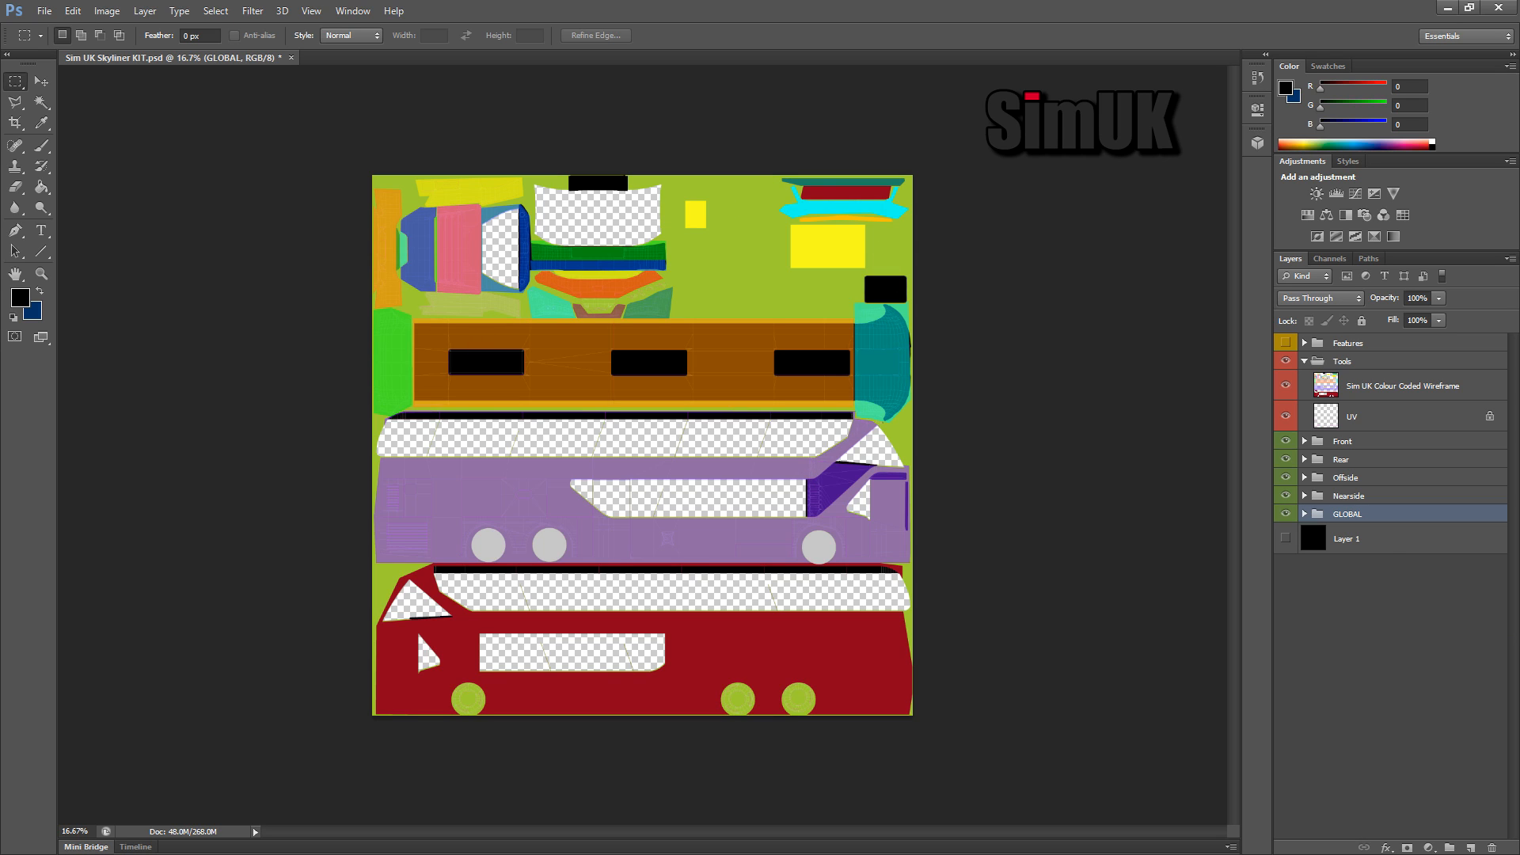
click(1286, 387)
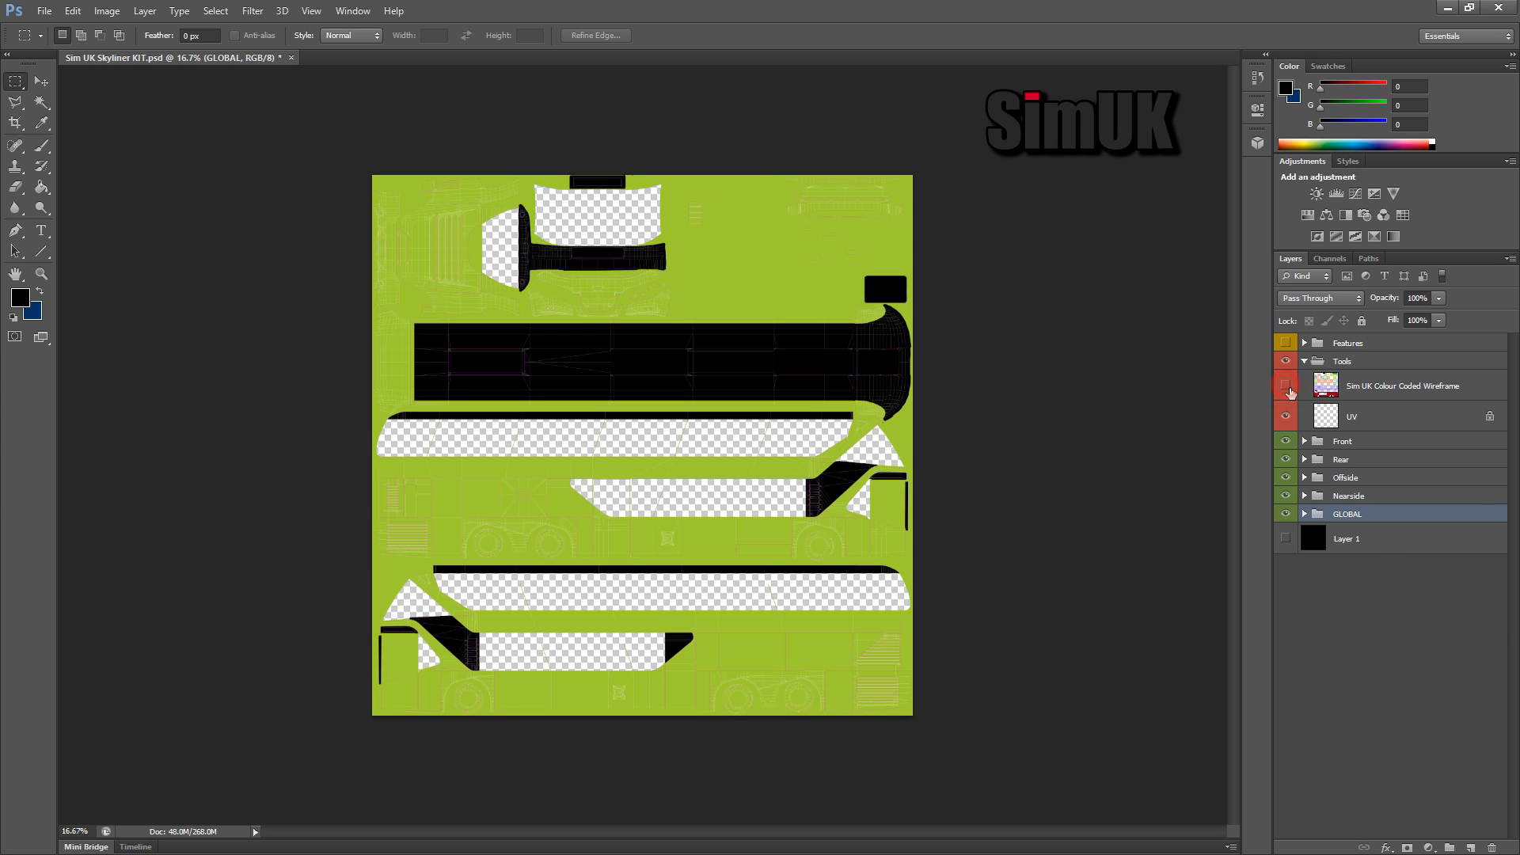
click(1287, 413)
scroll(776, 705, up, 3)
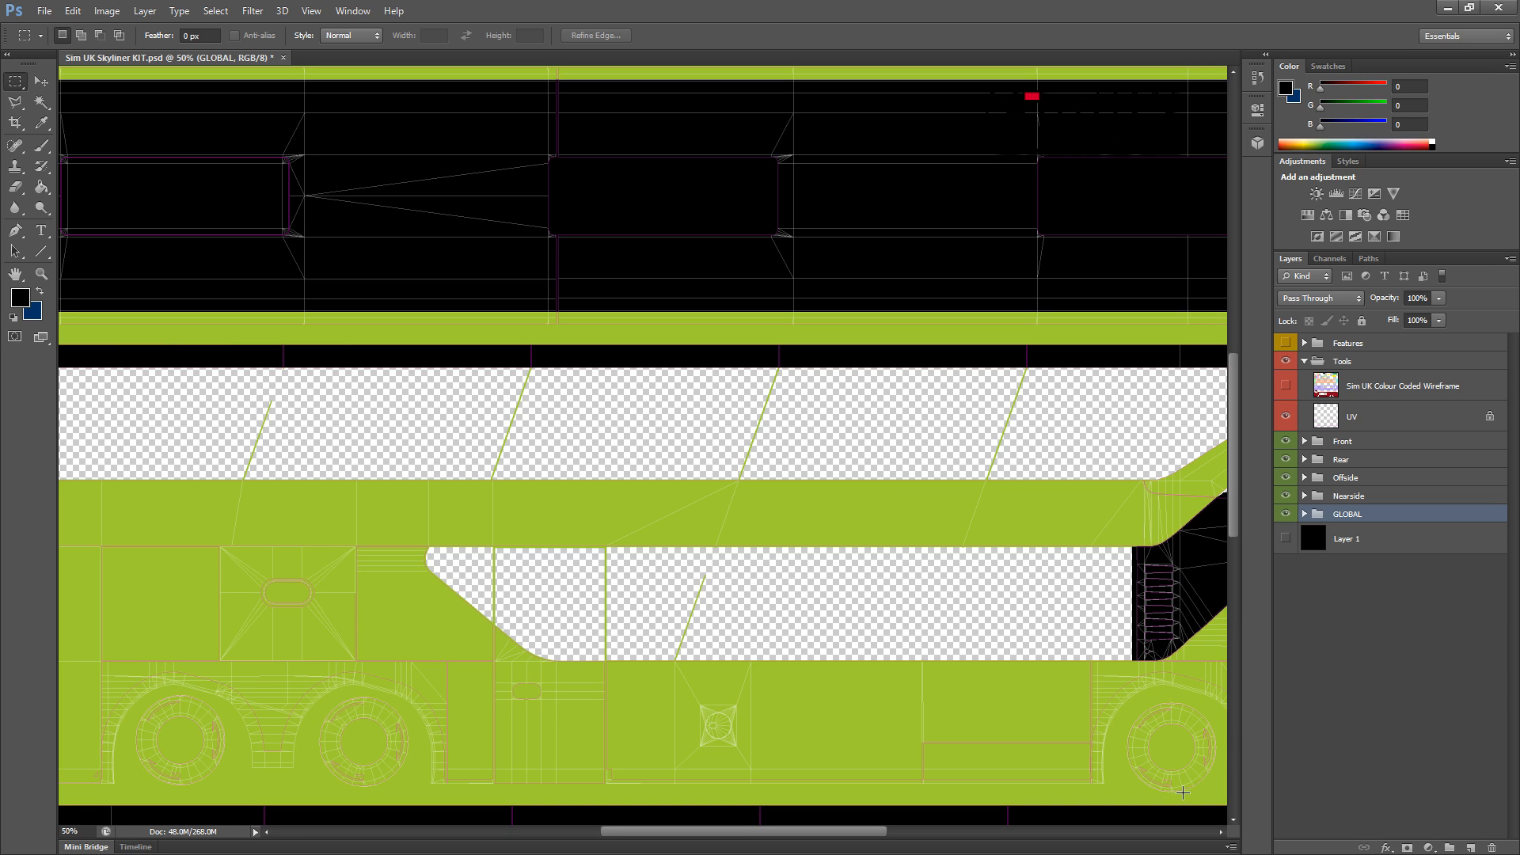
key(ctrl+0)
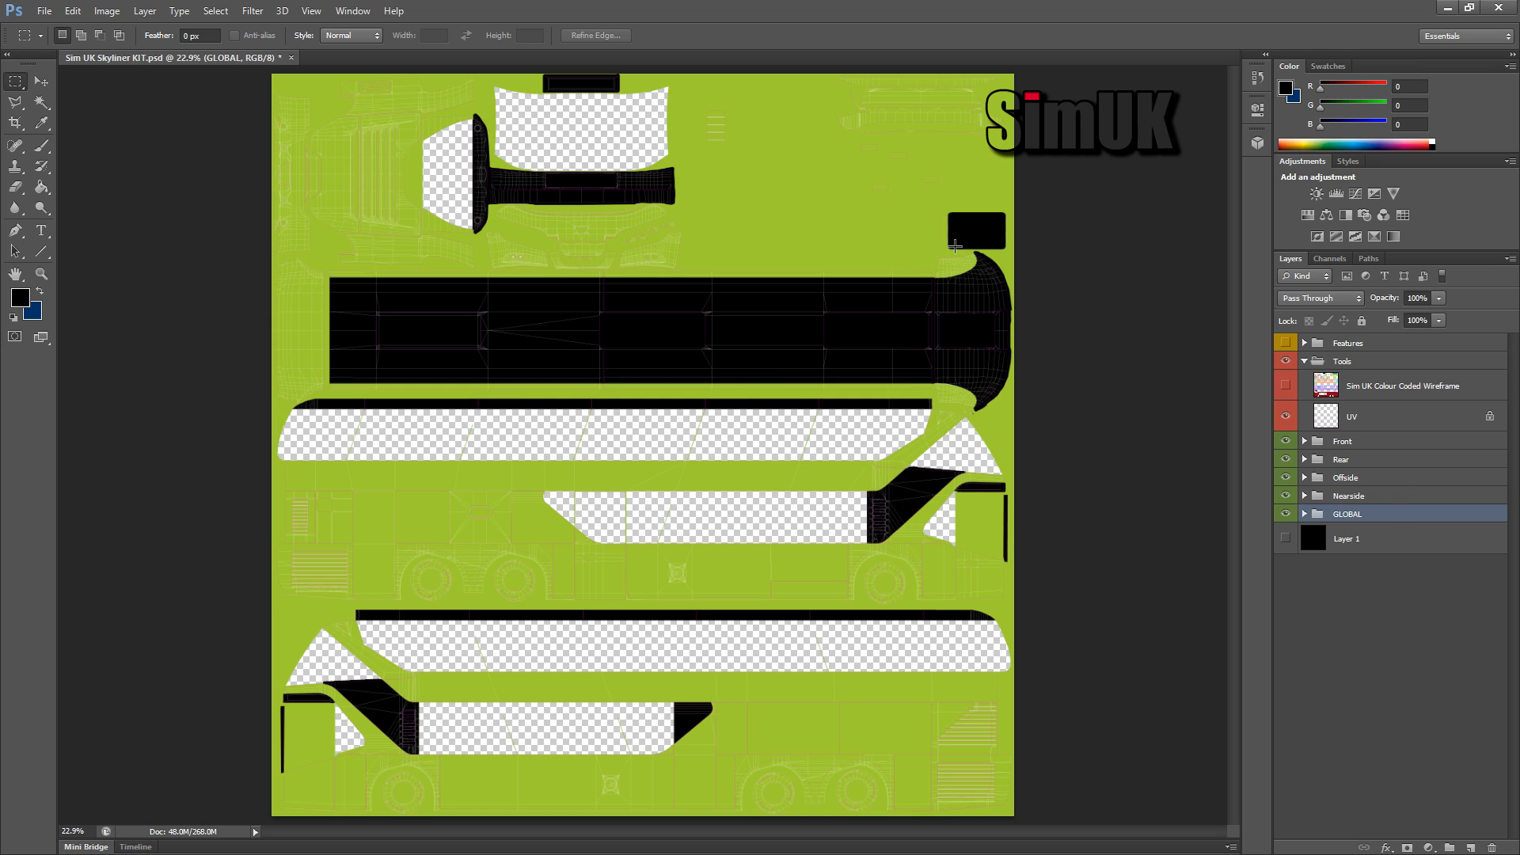
Step: Delete the small black rectangle above the roof's rounded end from the Roof + Side Trim layer and deselect
click(1305, 515)
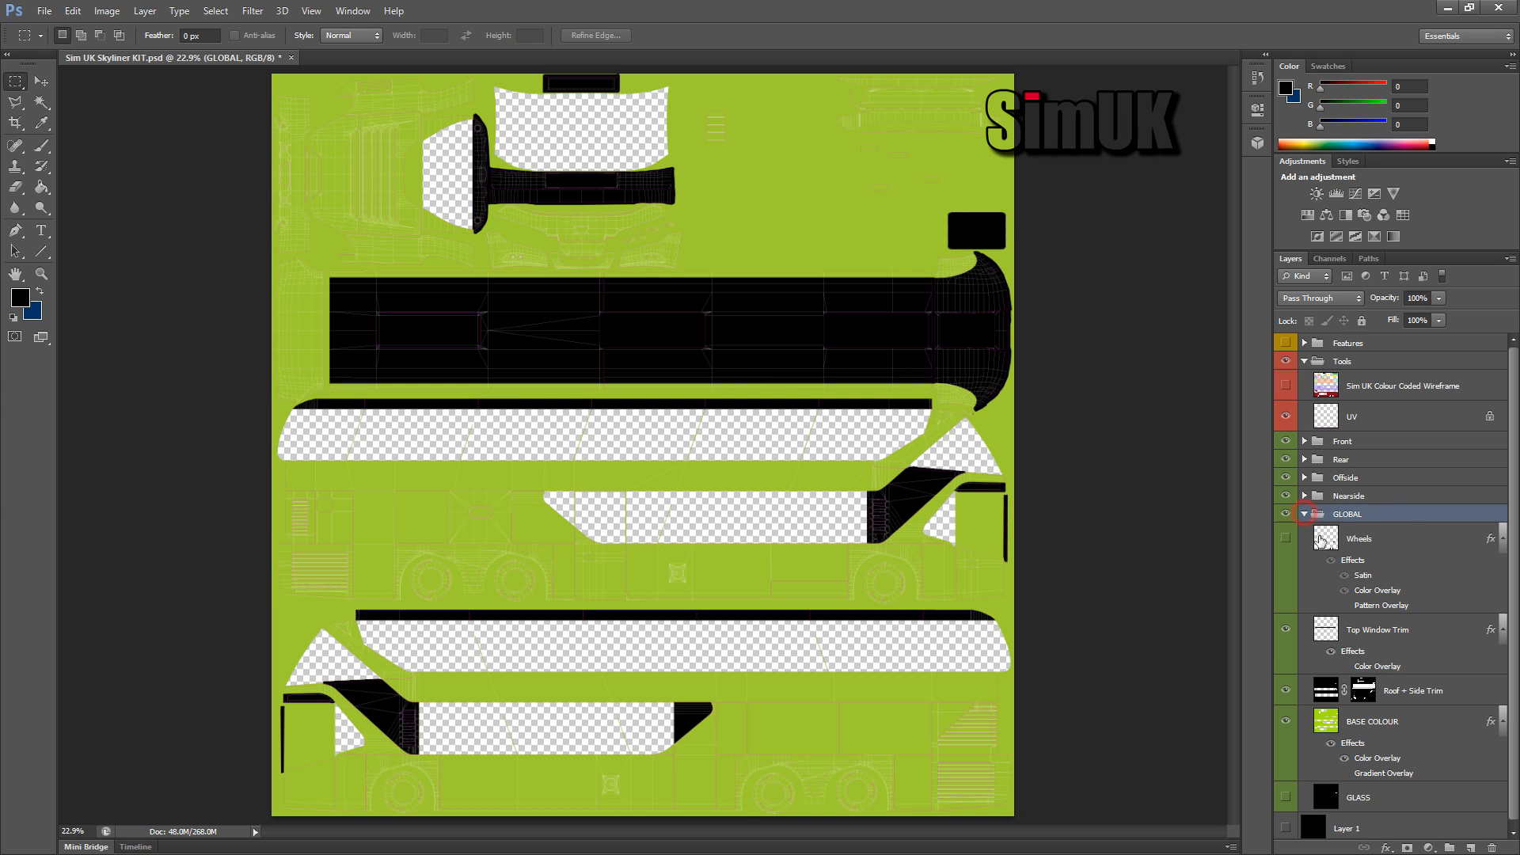
click(1285, 691)
click(1285, 691)
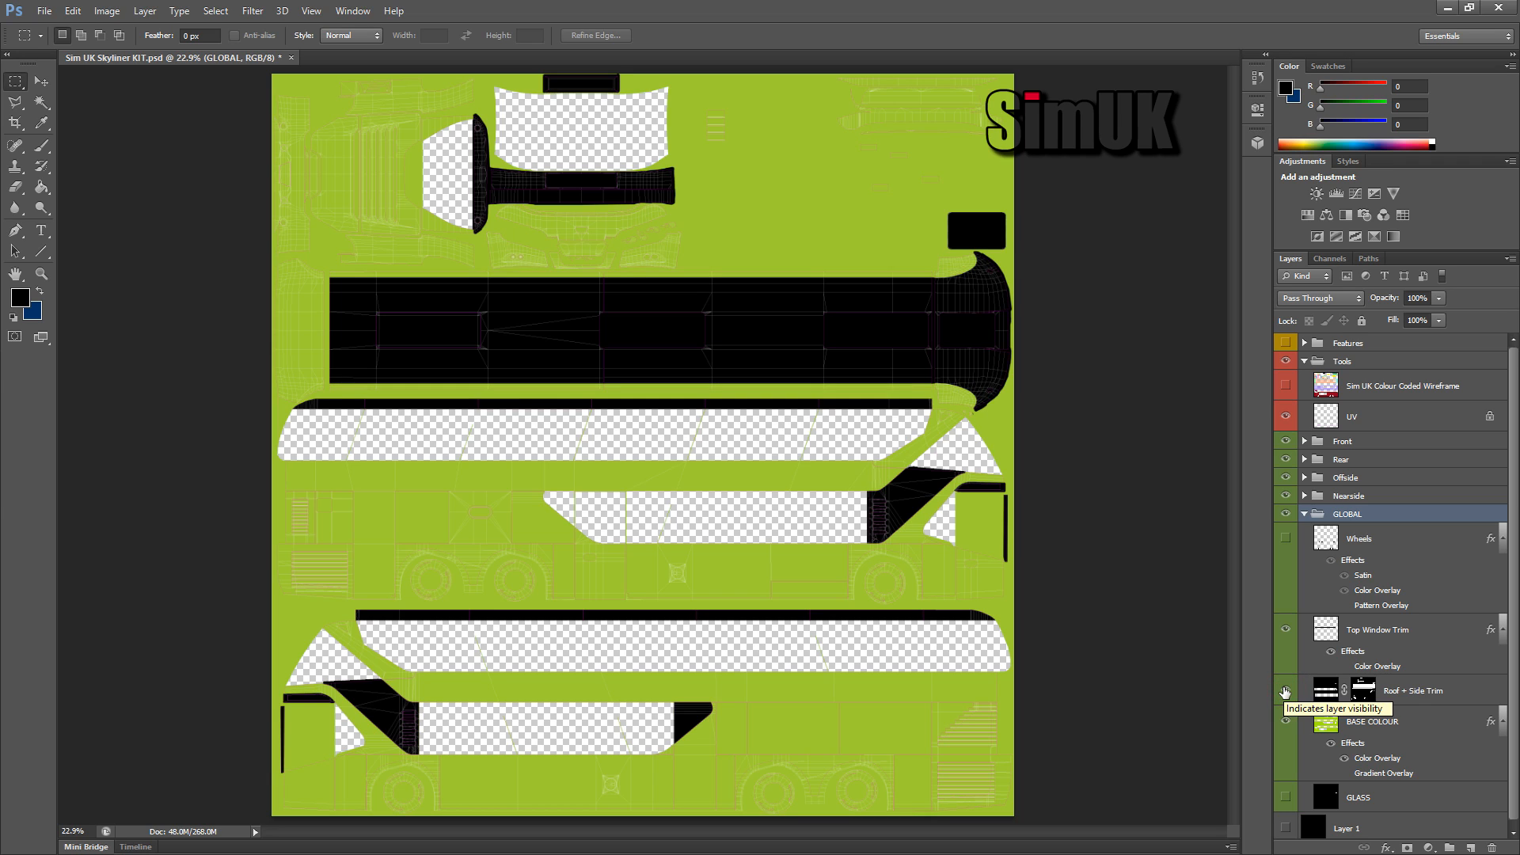
click(1470, 692)
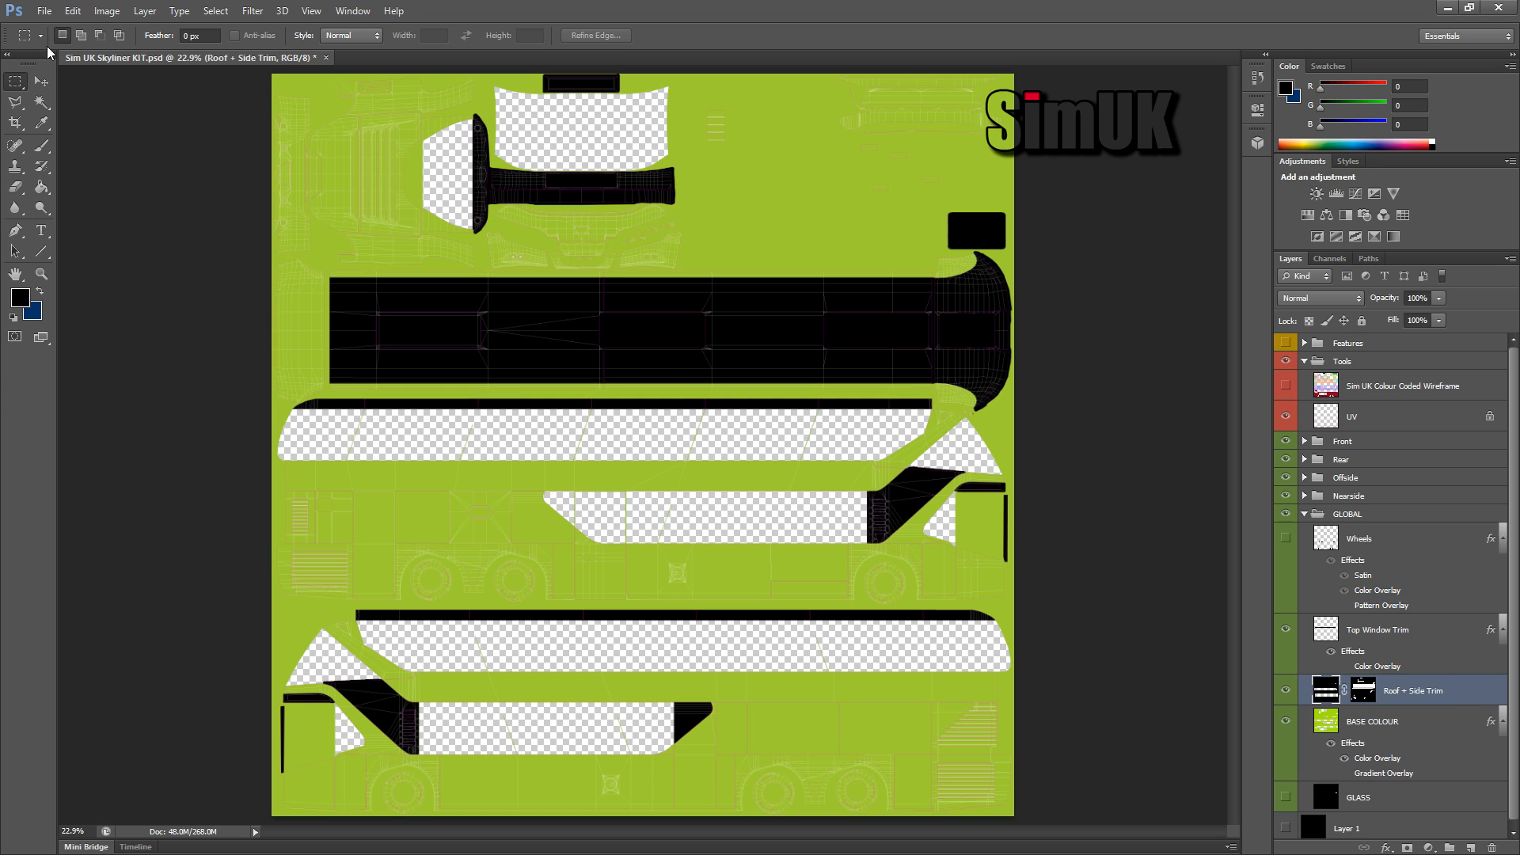
click(41, 81)
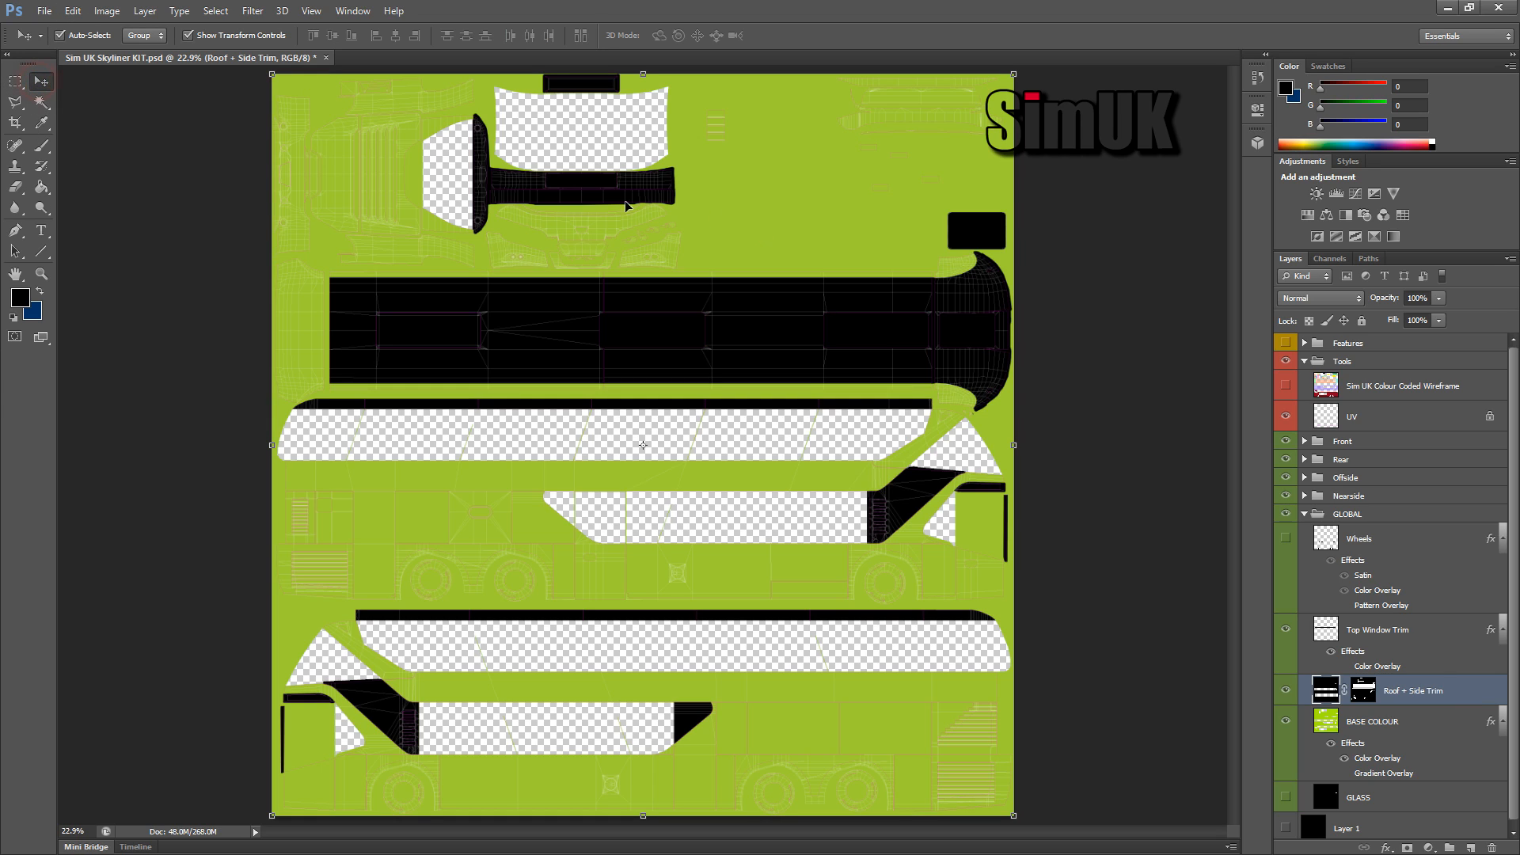
click(15, 82)
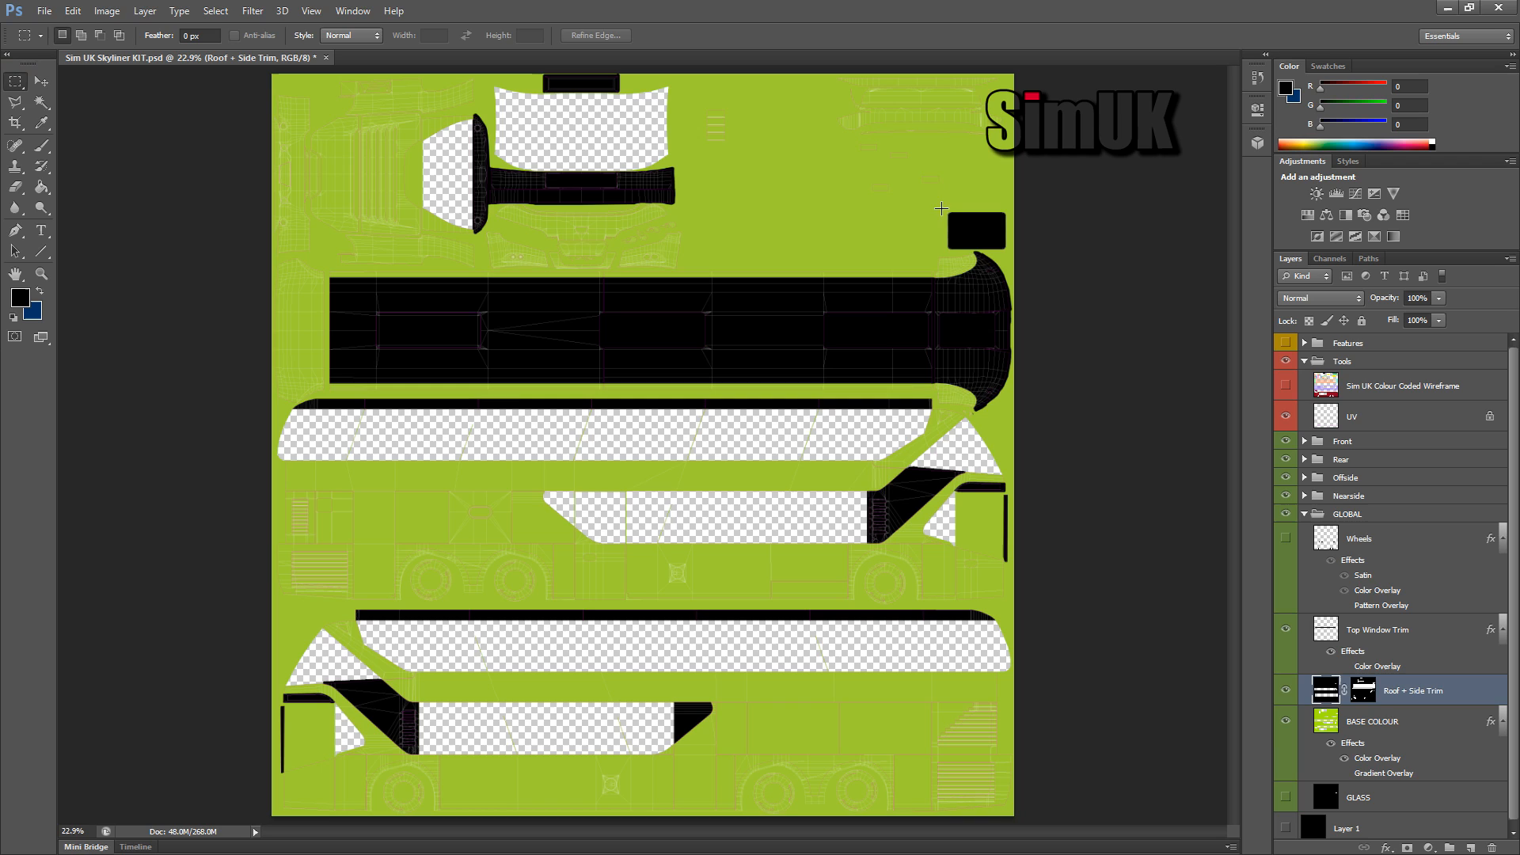
drag(945, 209, 1007, 250)
key(Delete)
key(ctrl+d)
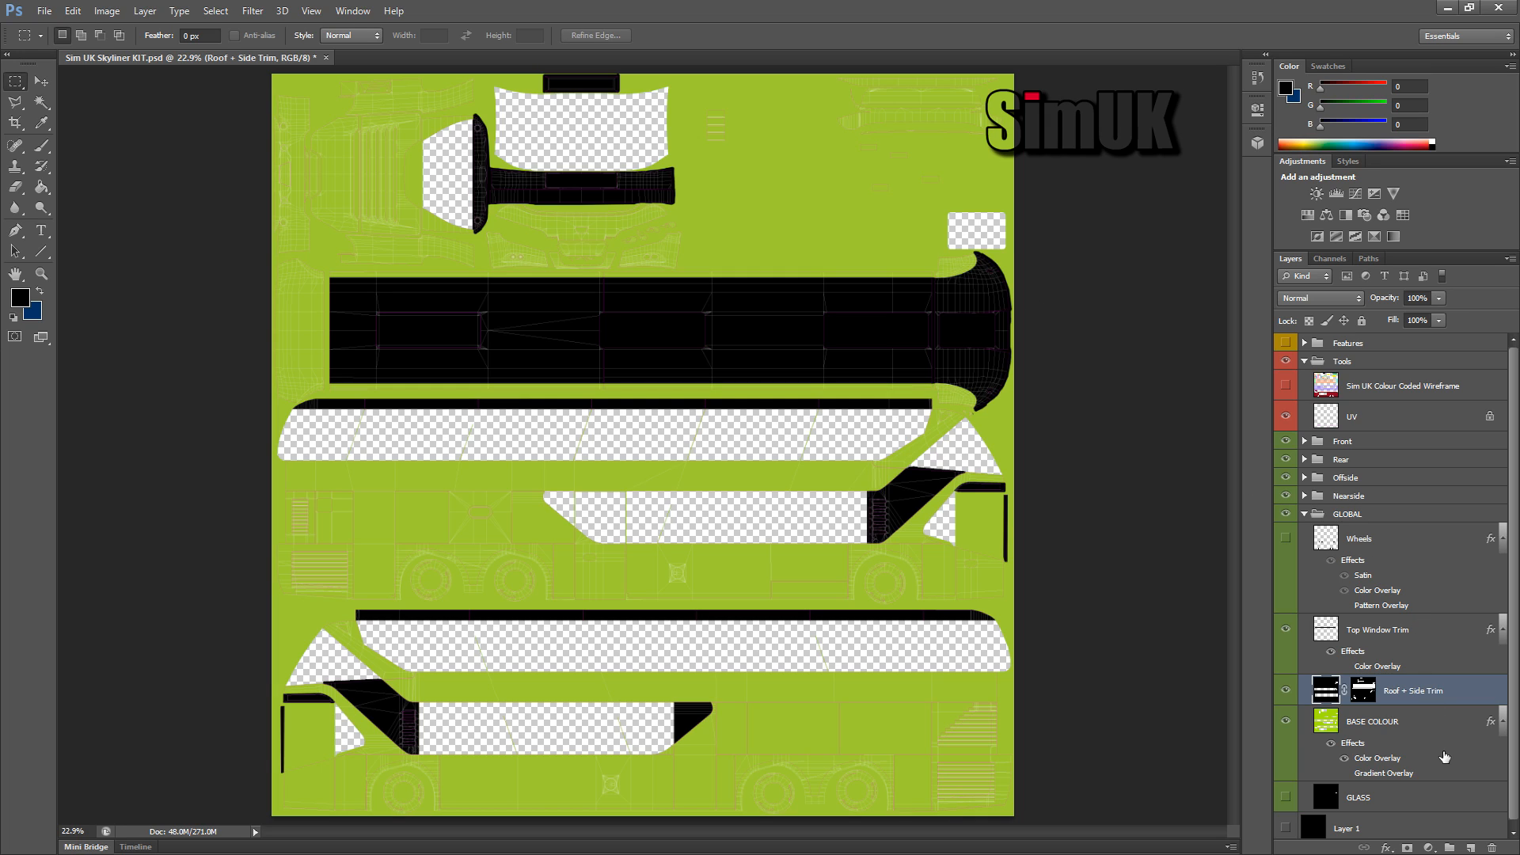
Step: Sample the bodywork green (RGB 159, 205, 48) as the fill colour for painting on the BASE COLOUR layer
click(1423, 727)
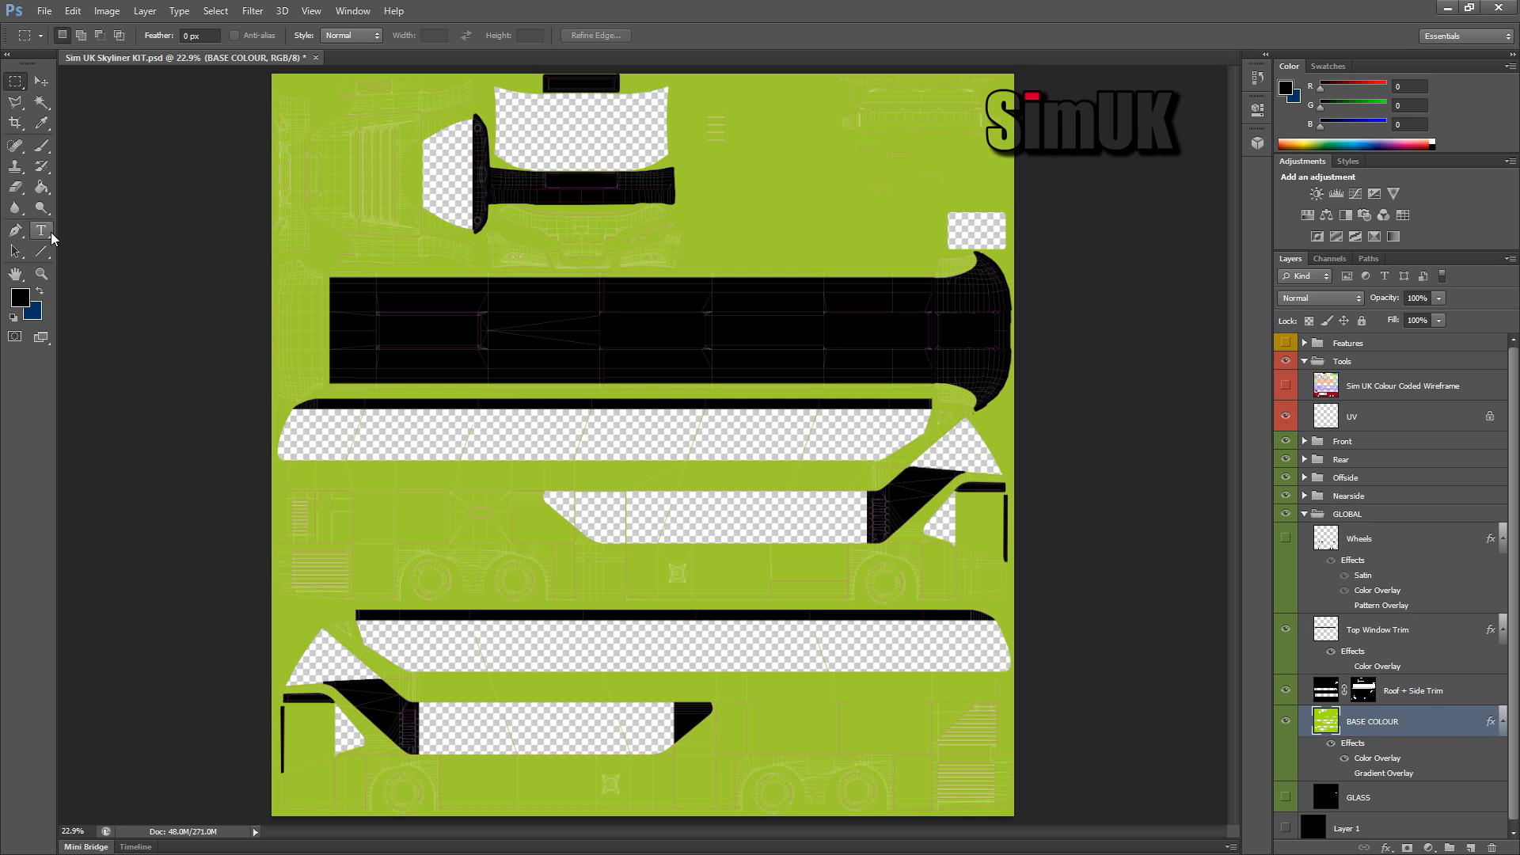
click(41, 187)
click(22, 298)
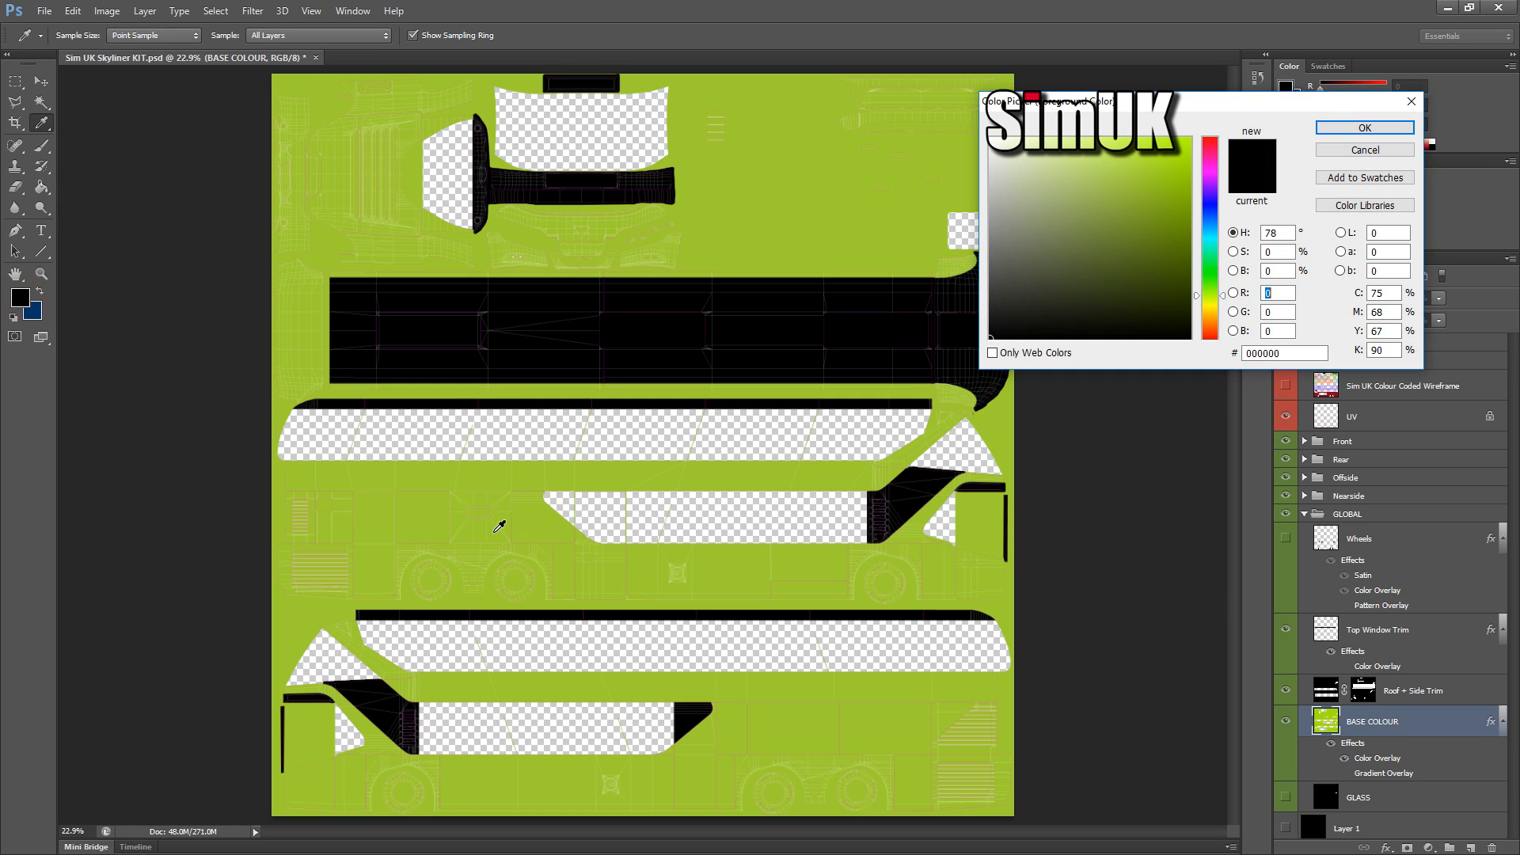
click(529, 538)
click(1365, 127)
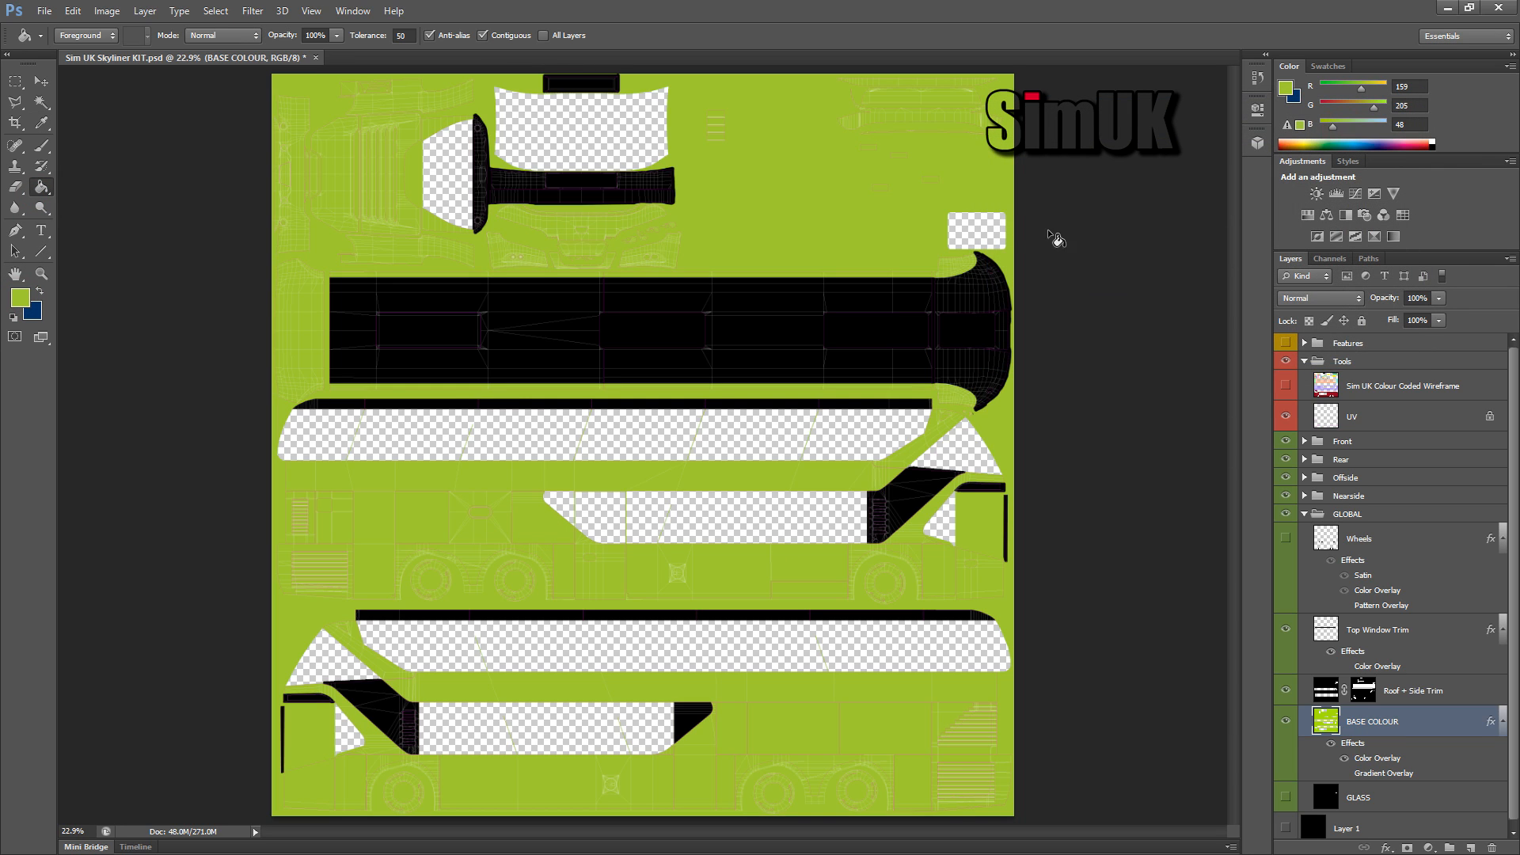
Step: Try to fill the small transparent rectangle beyond the roof panel's front end with the green foreground colour 9fcd30
click(976, 232)
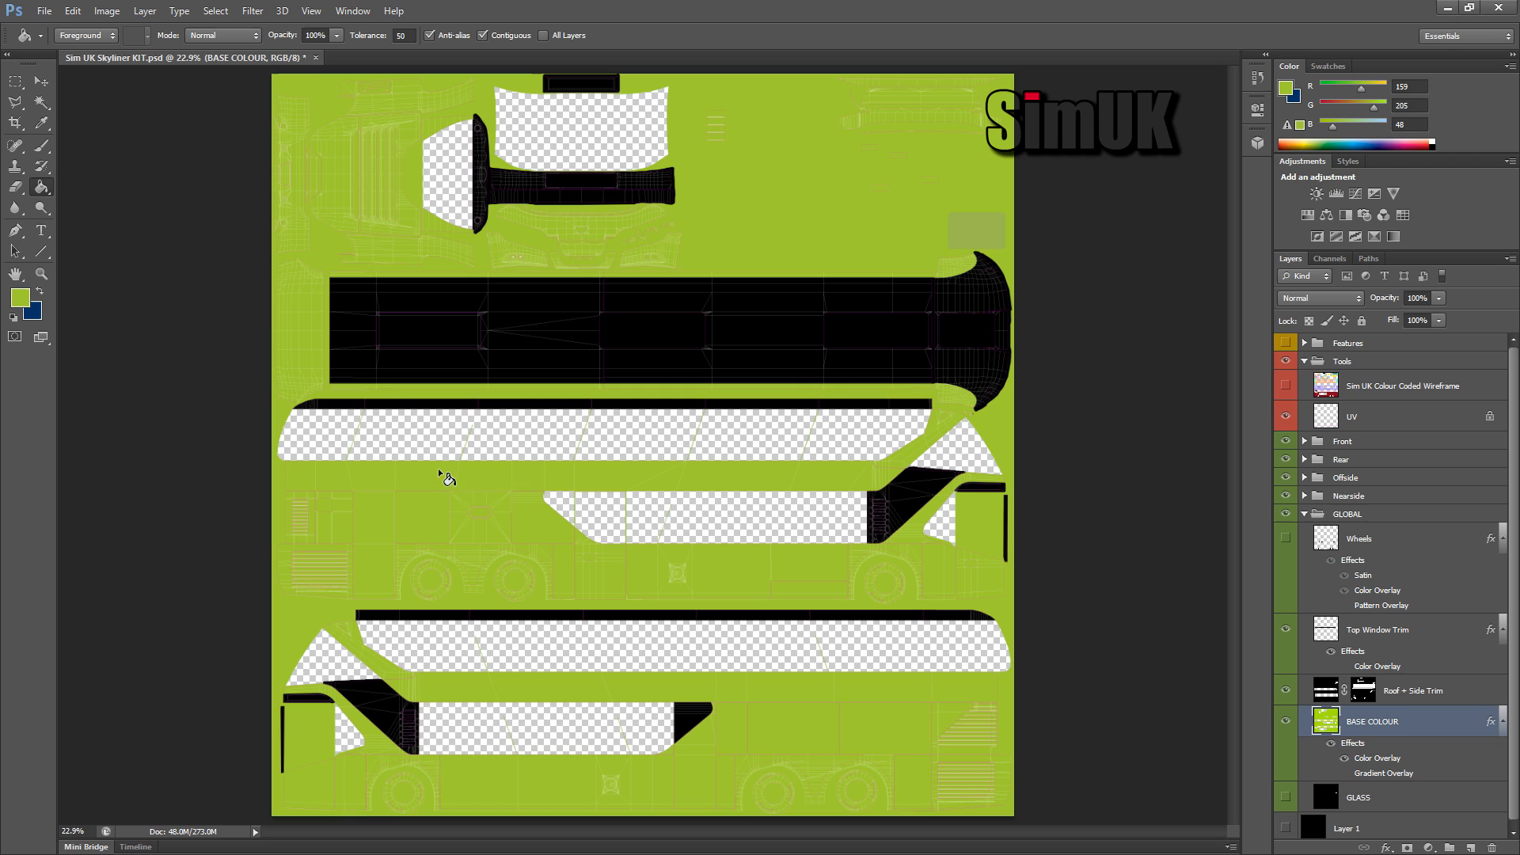
click(22, 299)
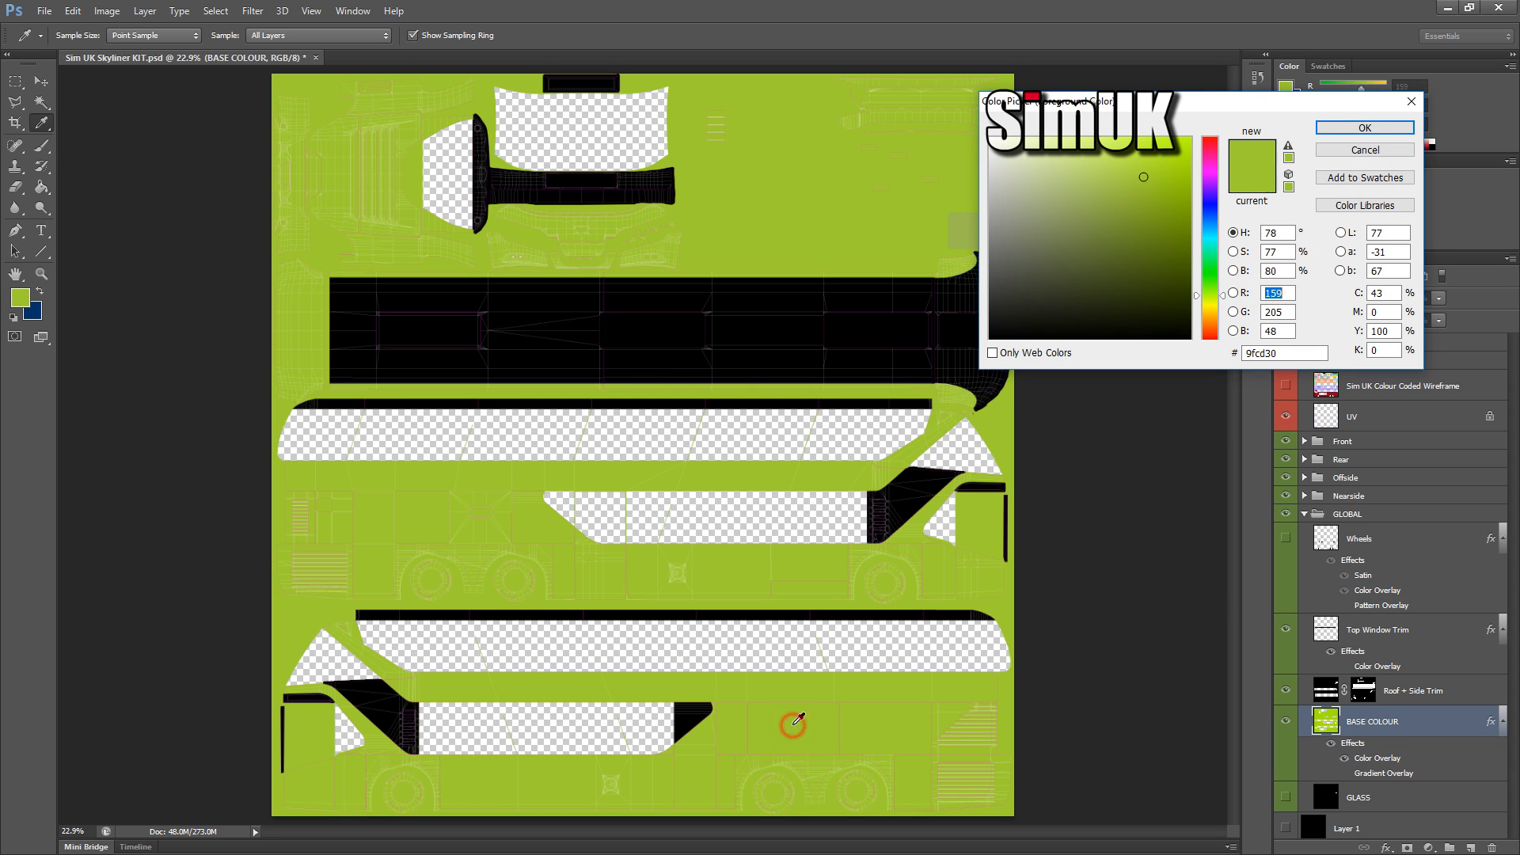
click(1345, 129)
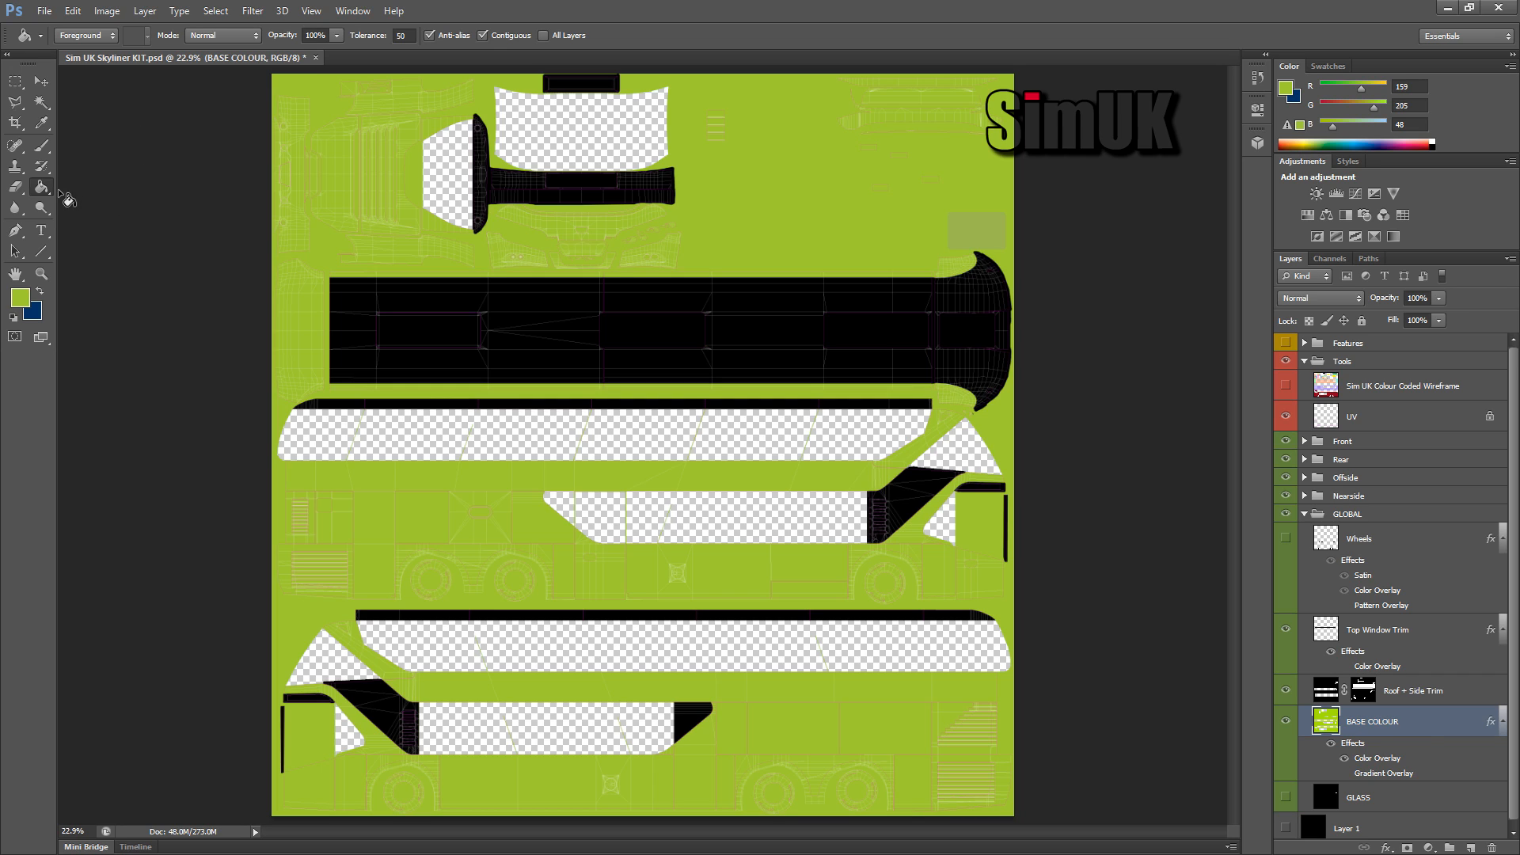
click(21, 298)
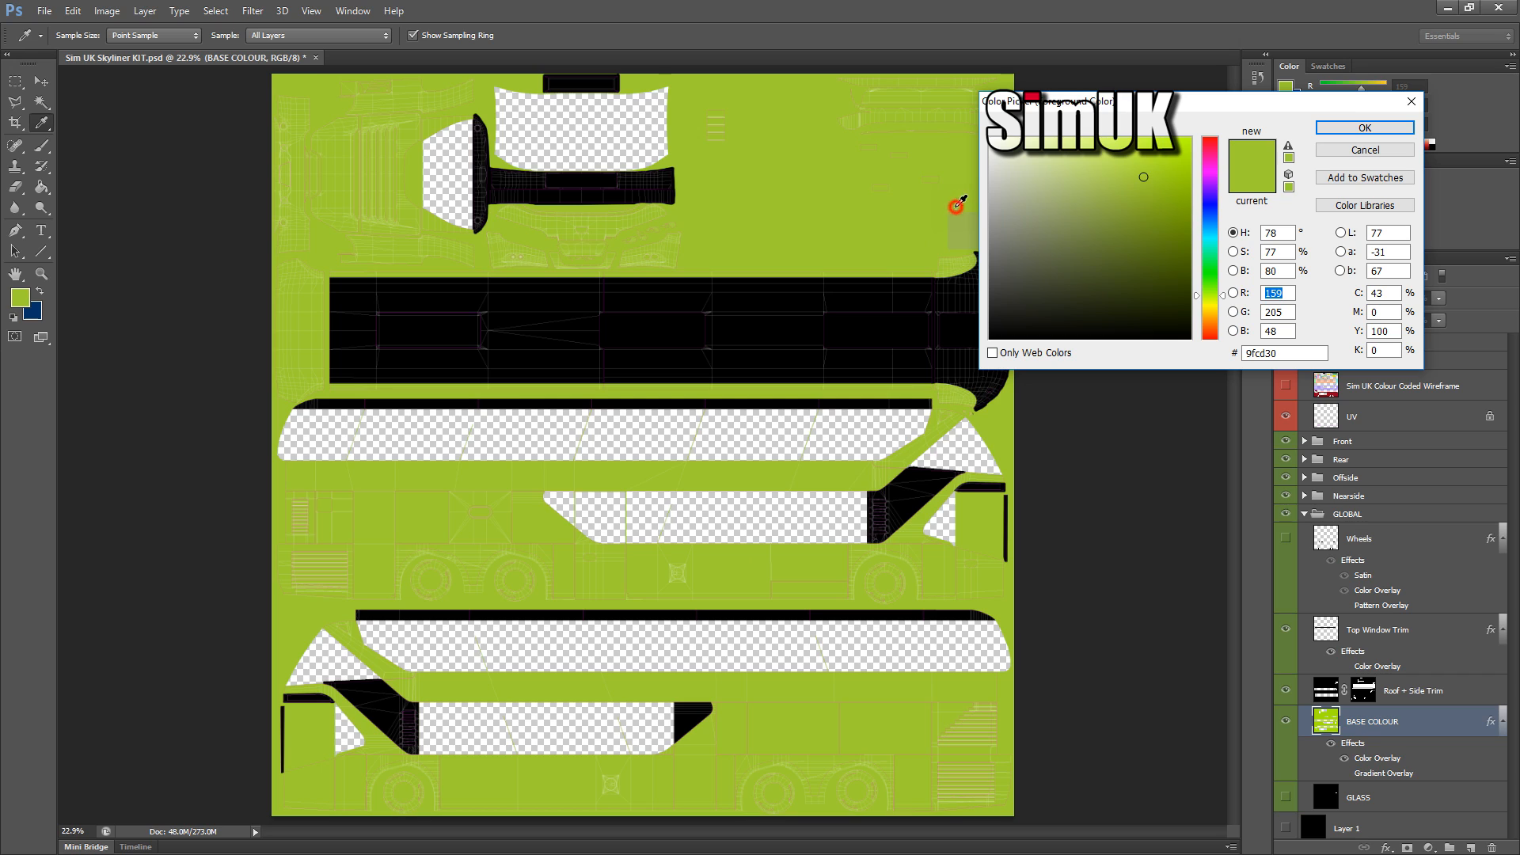
click(1365, 128)
key(g)
click(973, 233)
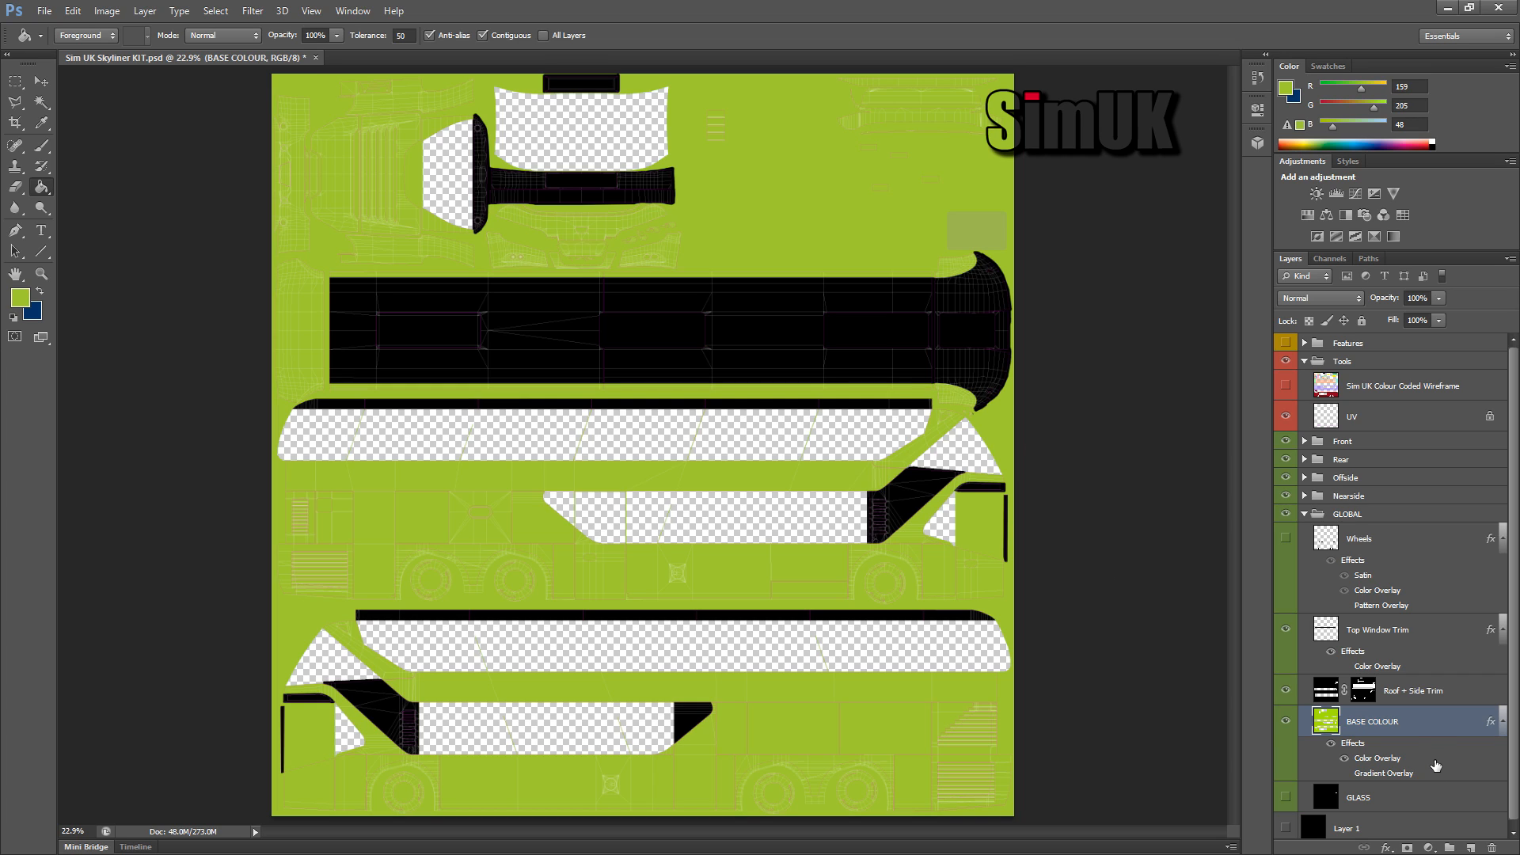
Step: Turn off the BASE COLOUR layer's Color Overlay, refill the small rectangle with green sampled from the canvas, and save
key(h)
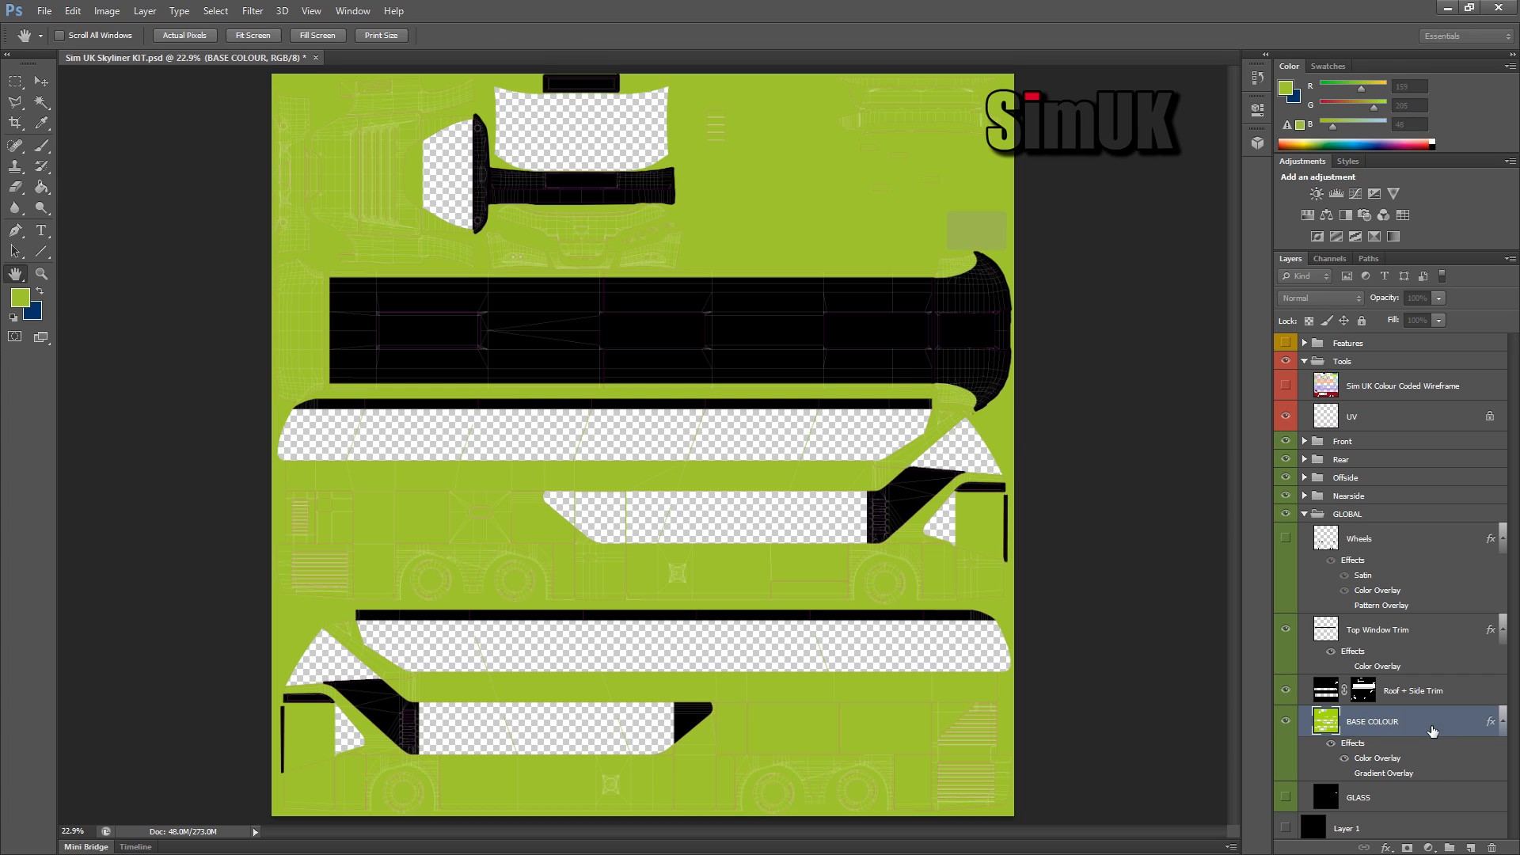
click(1344, 758)
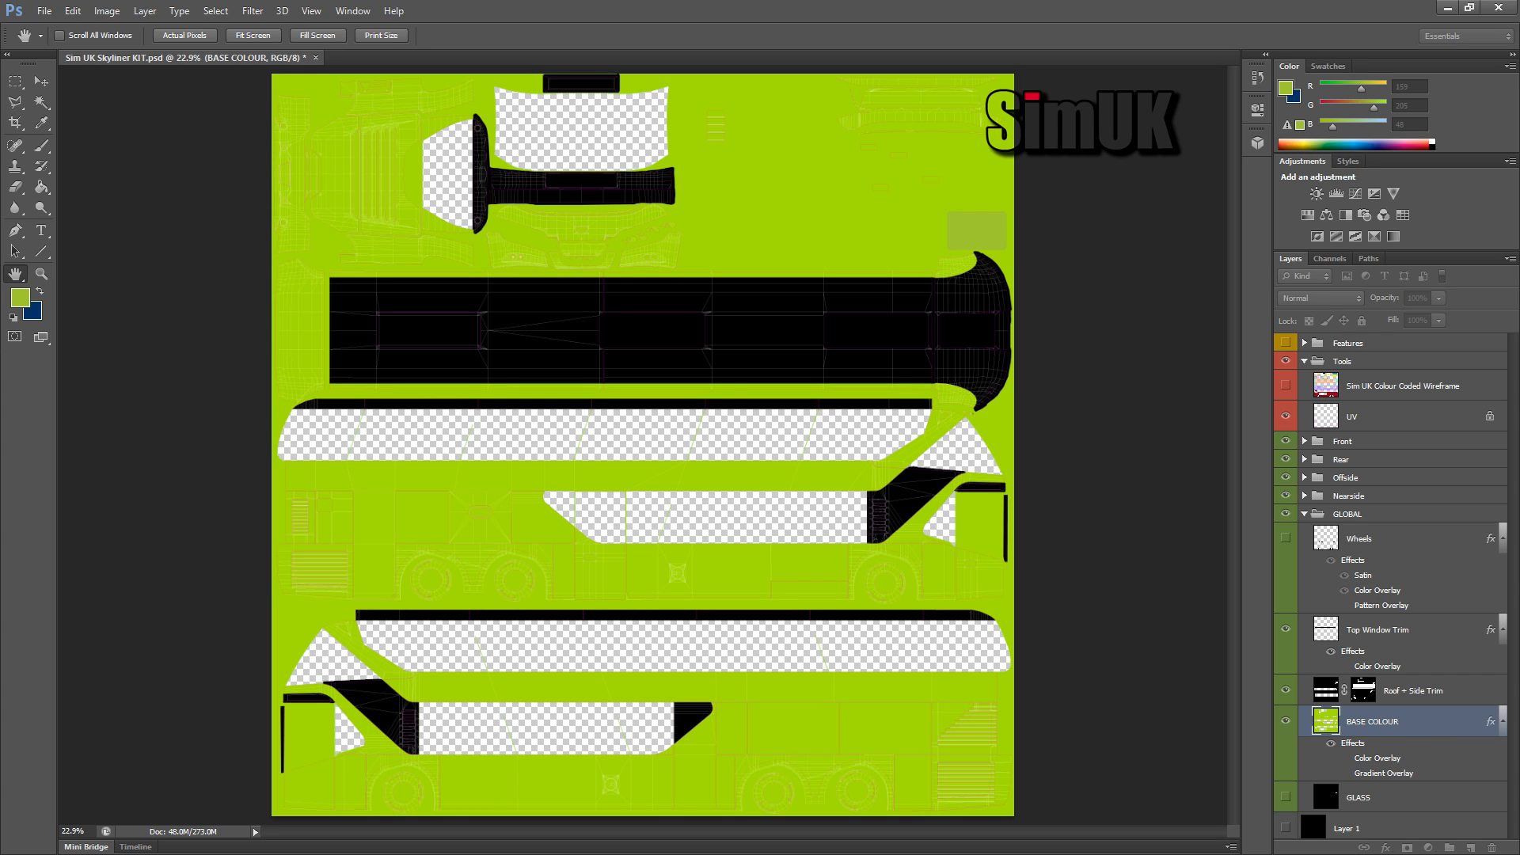
key(g)
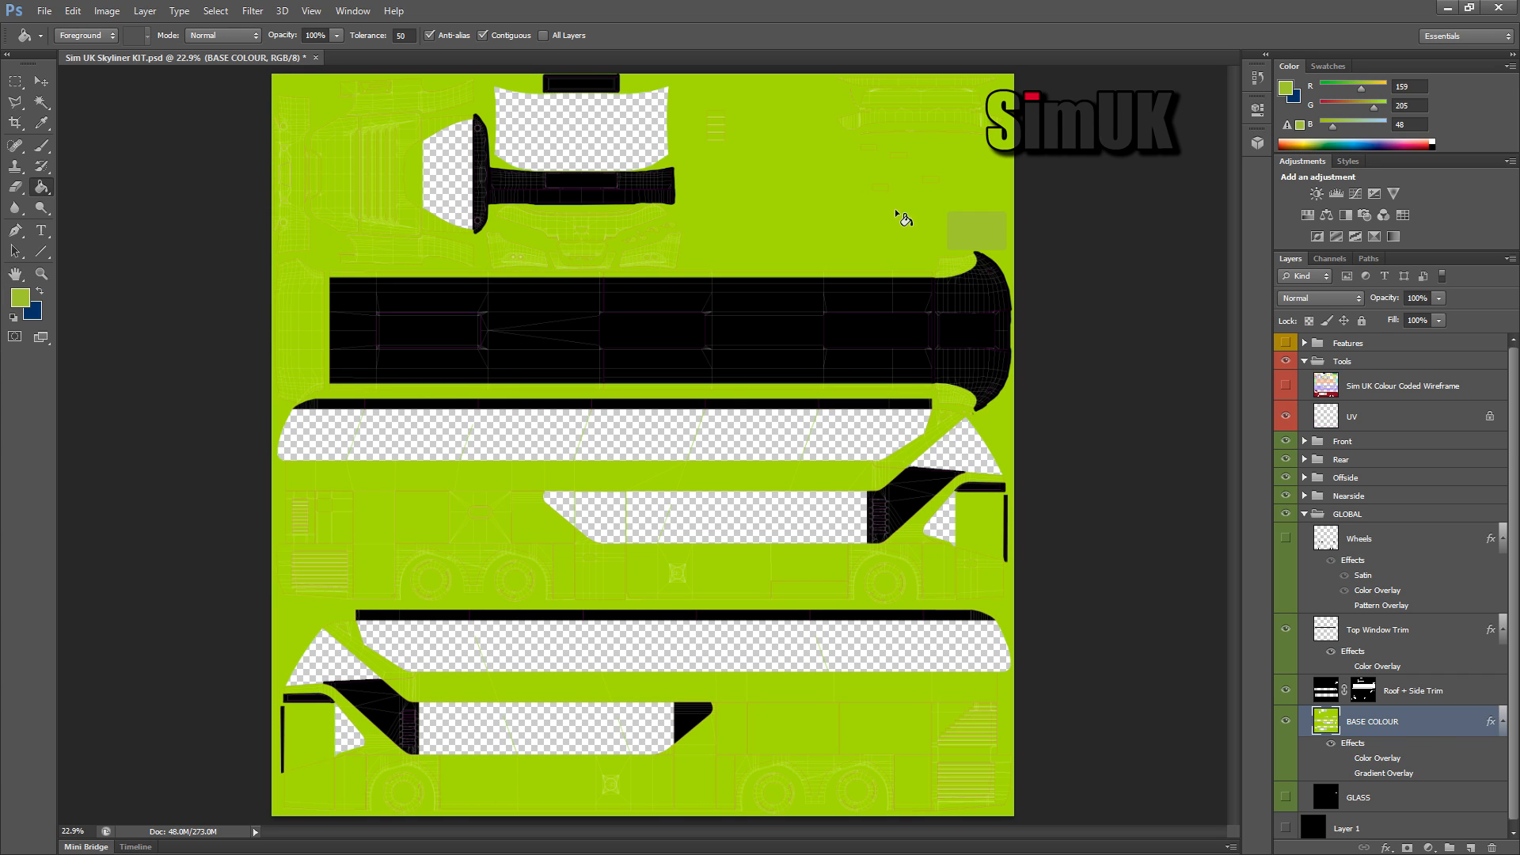
click(20, 298)
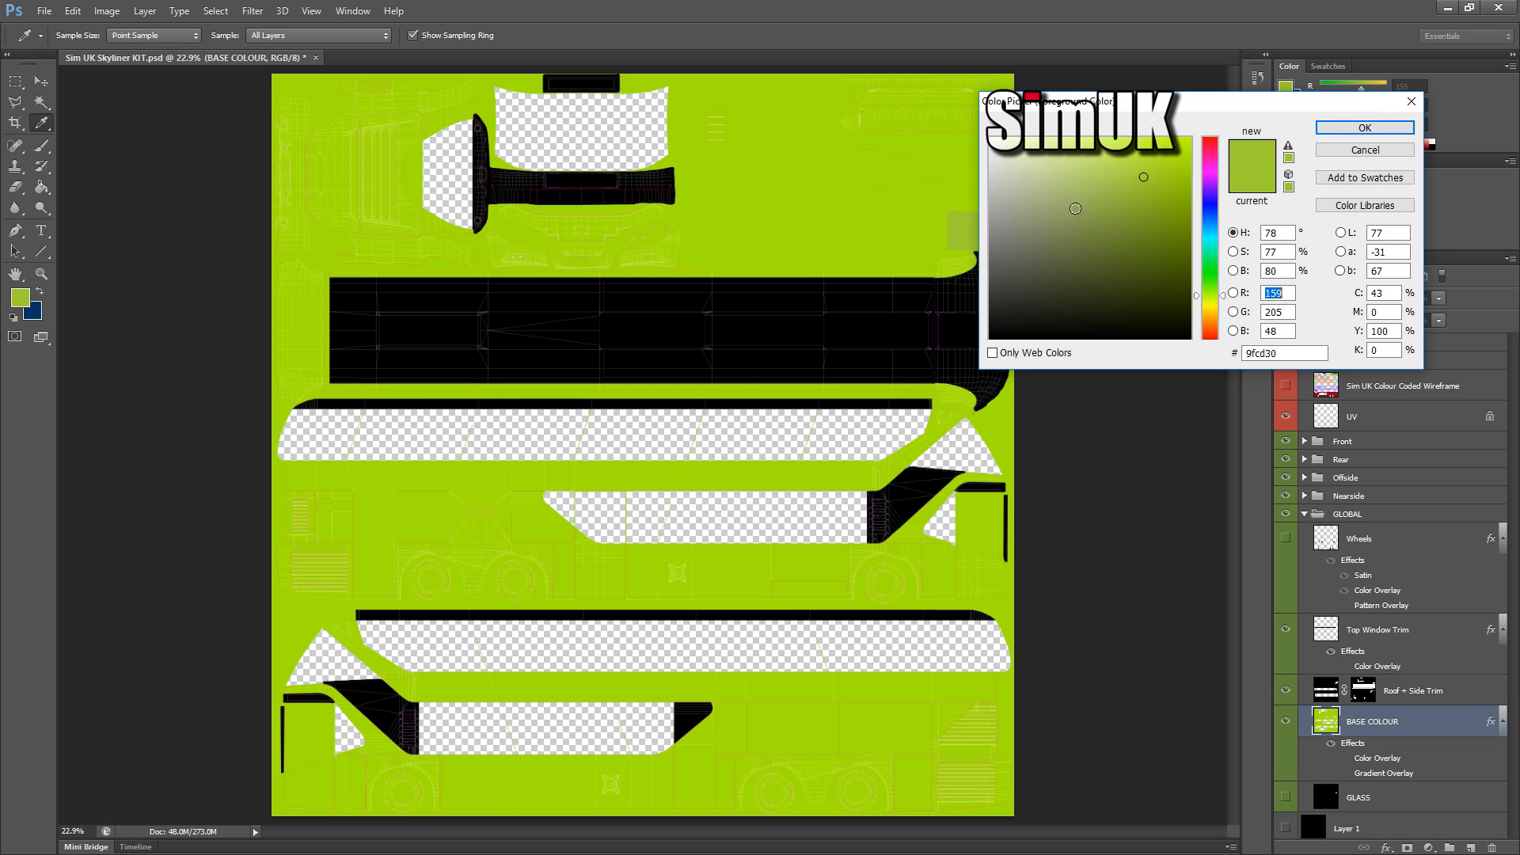
click(934, 228)
click(1365, 127)
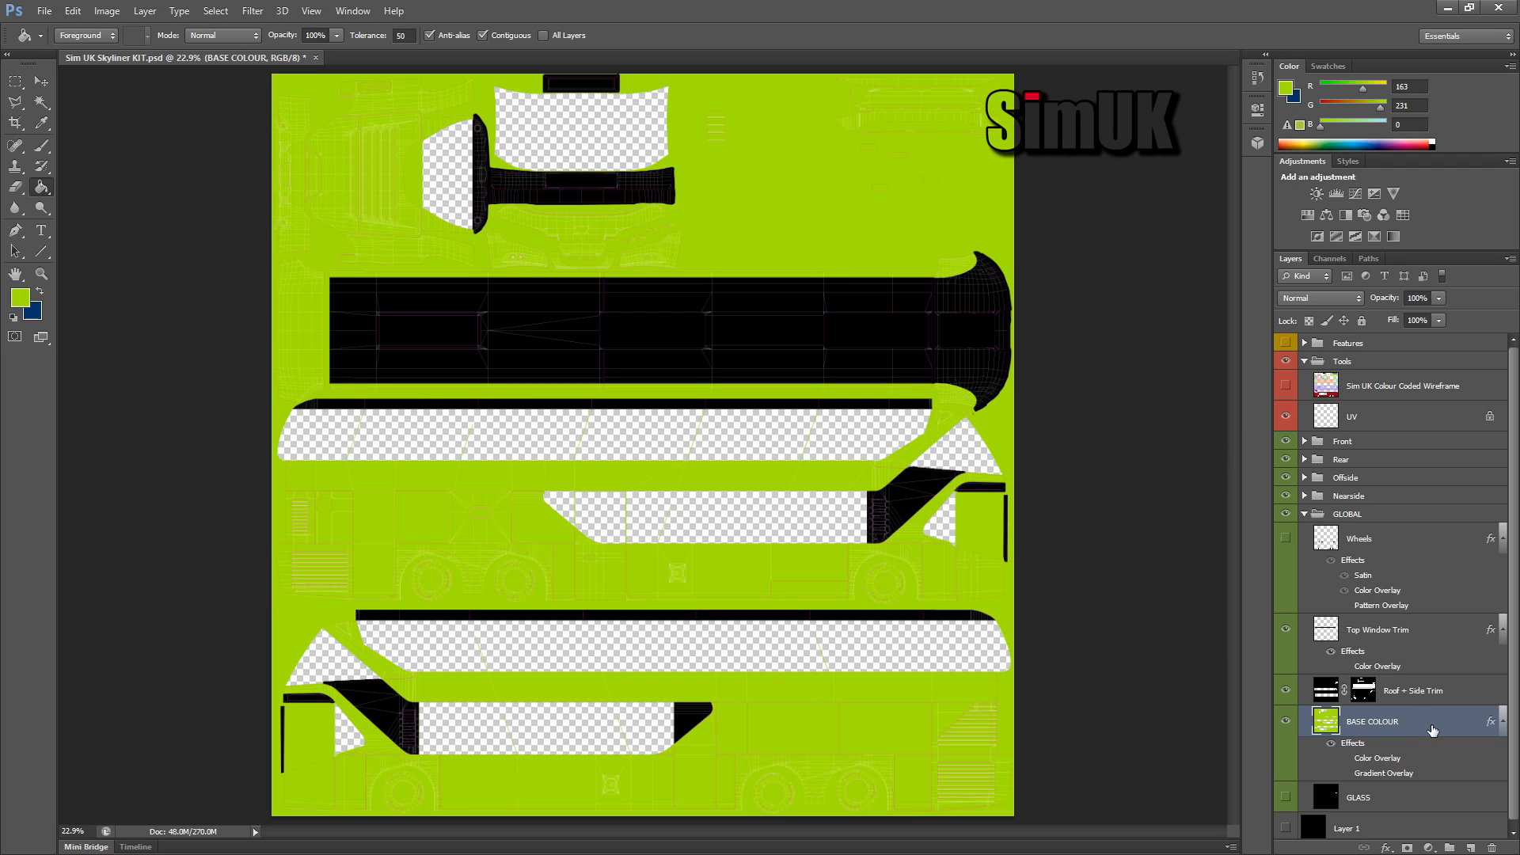
key(space)
key(ctrl+s)
Step: Paste the copied black rectangle as a new layer and place it at the top of the layer stack, above the Features group
key(ctrl+v)
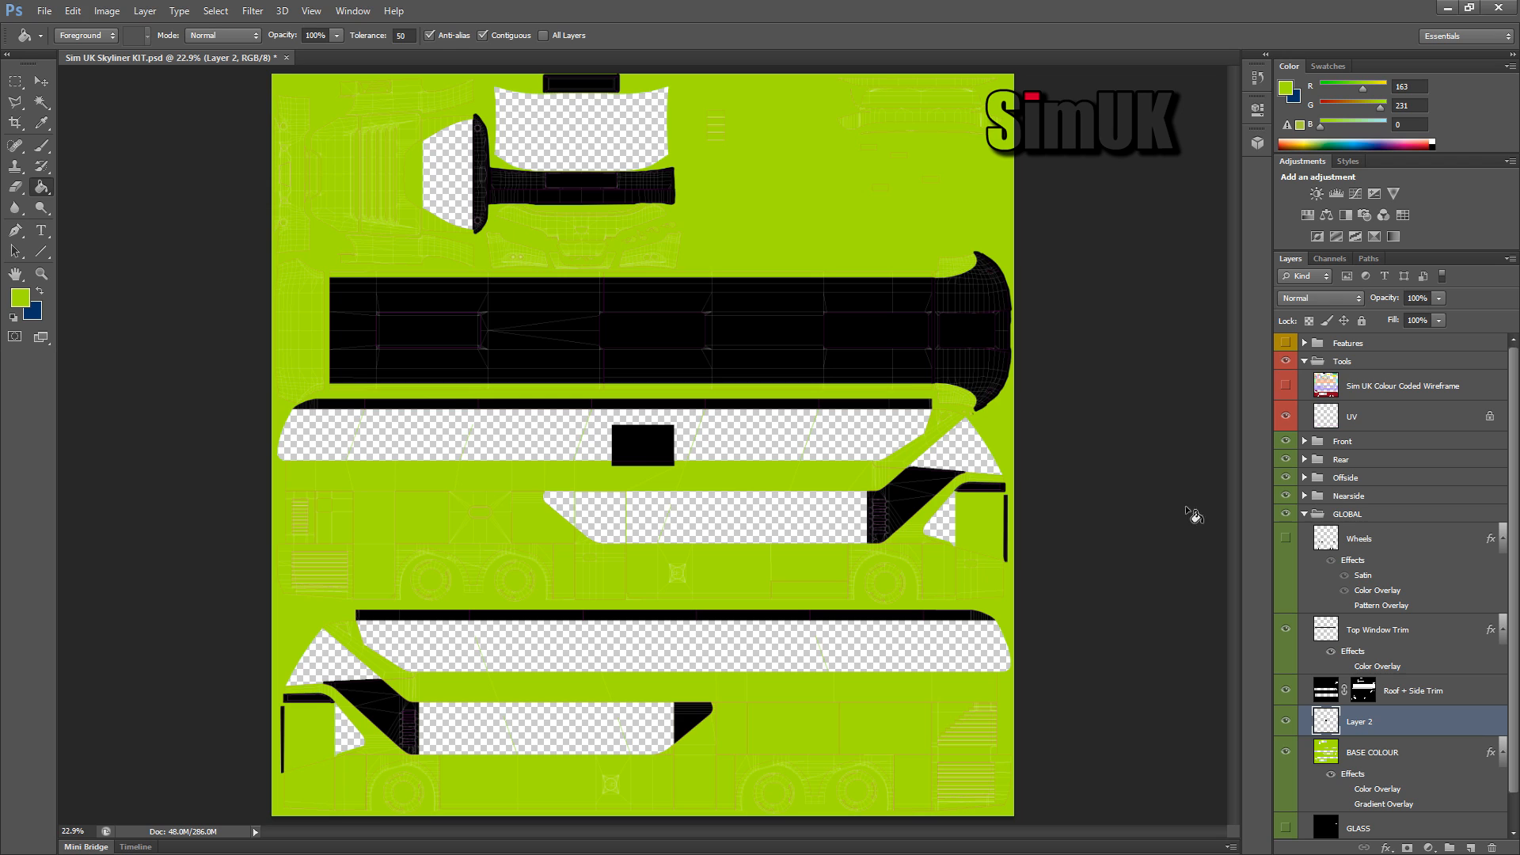
click(40, 81)
drag(659, 457, 860, 356)
key(ctrl+z)
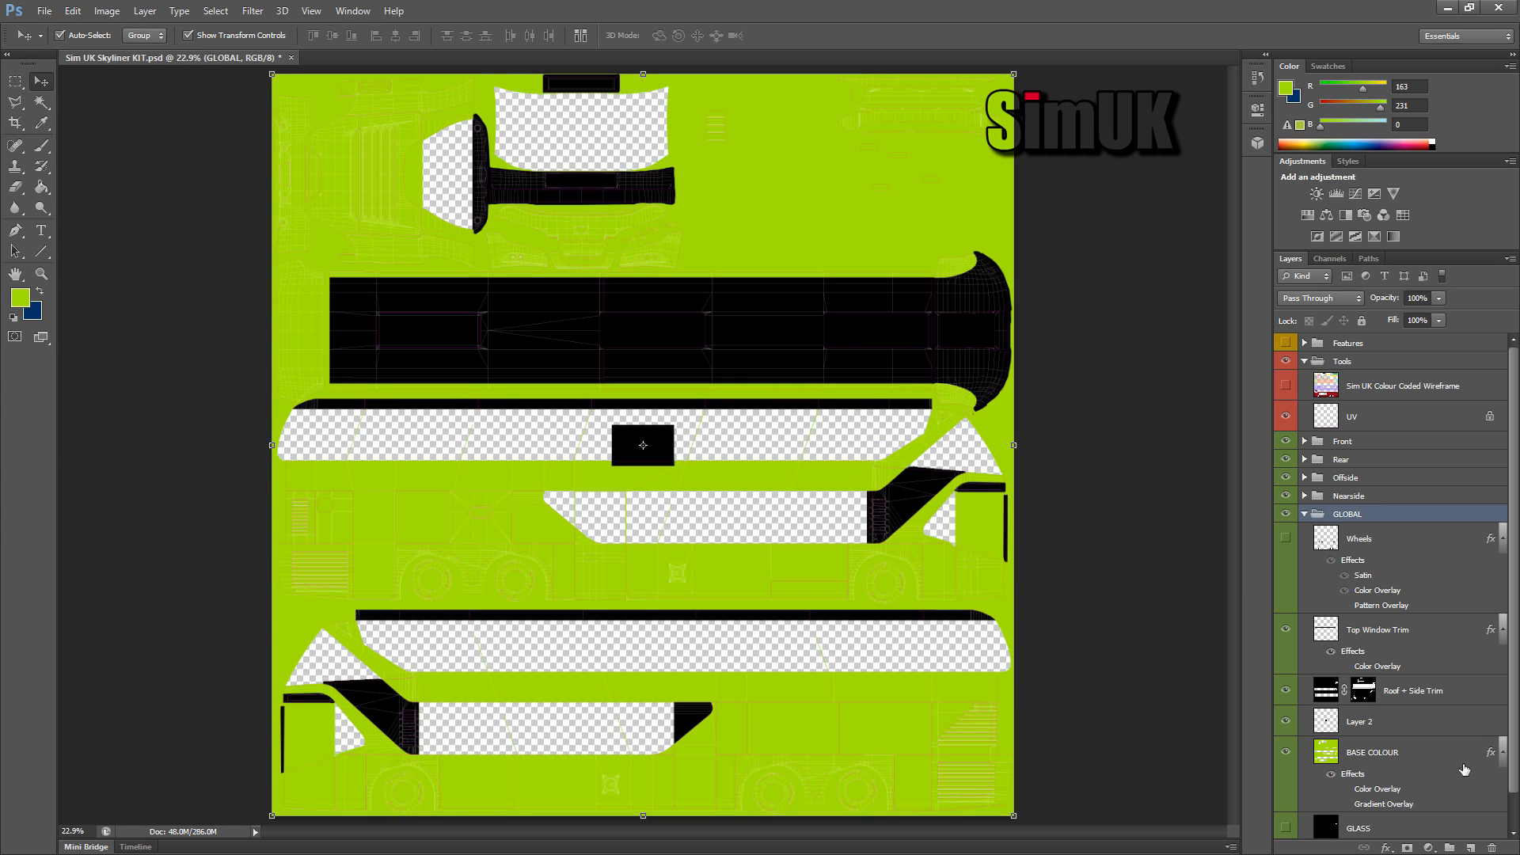
drag(1414, 723, 1375, 346)
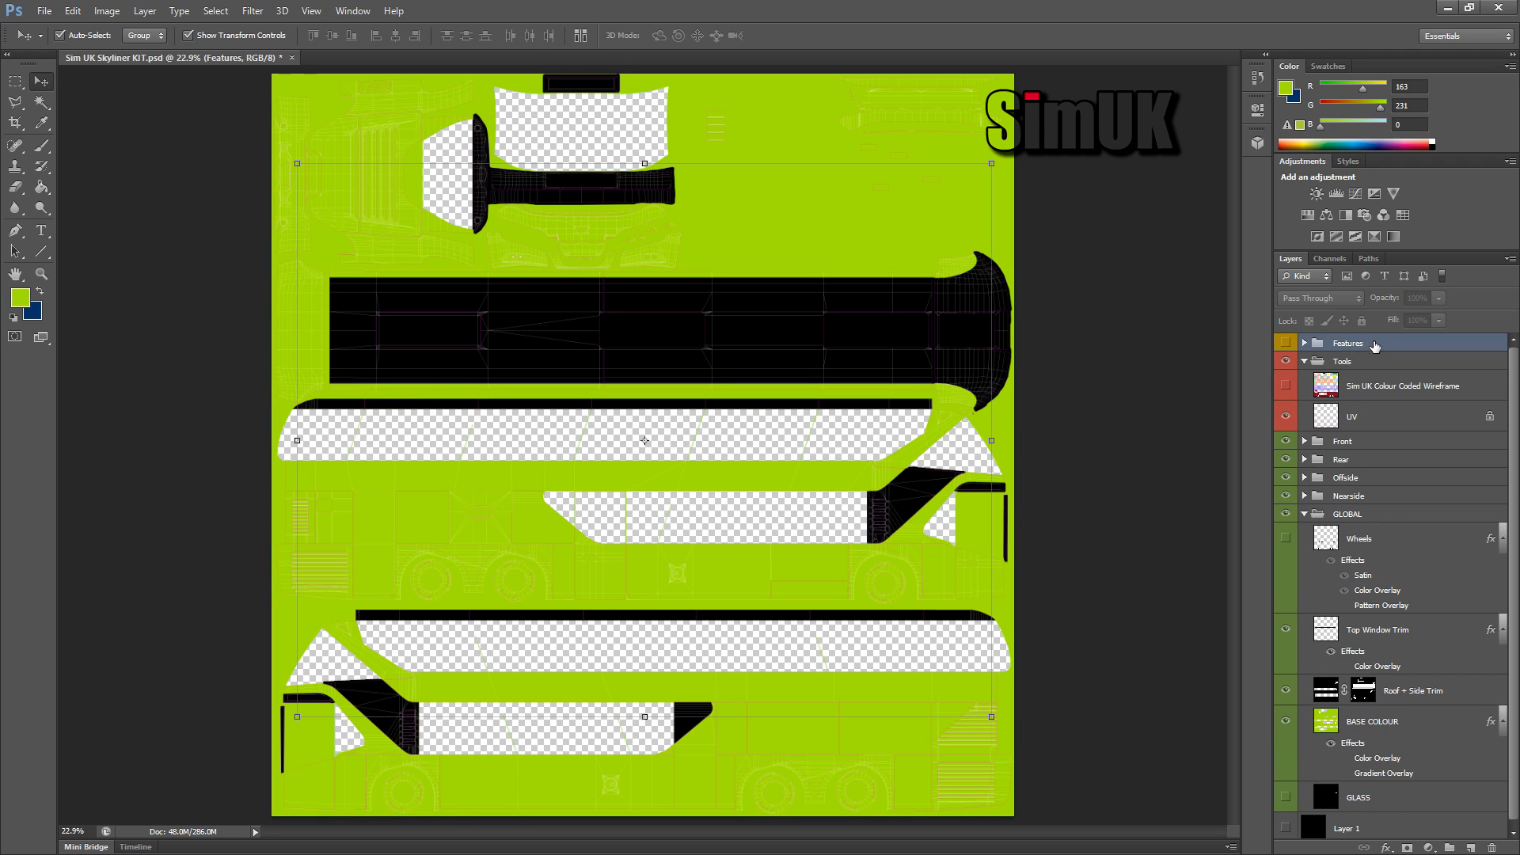
click(1304, 343)
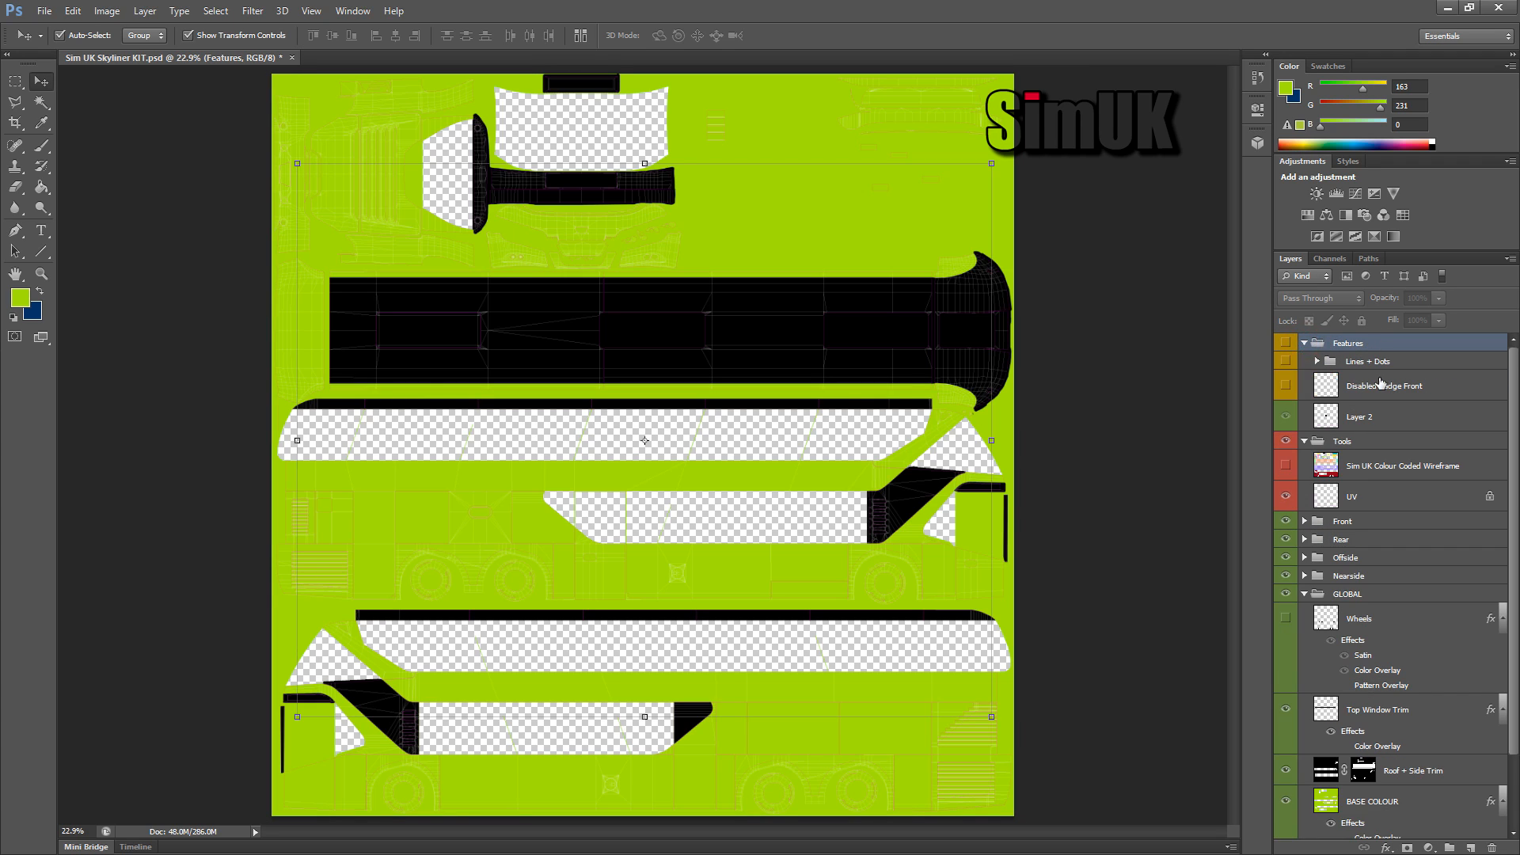
drag(1379, 417, 1380, 334)
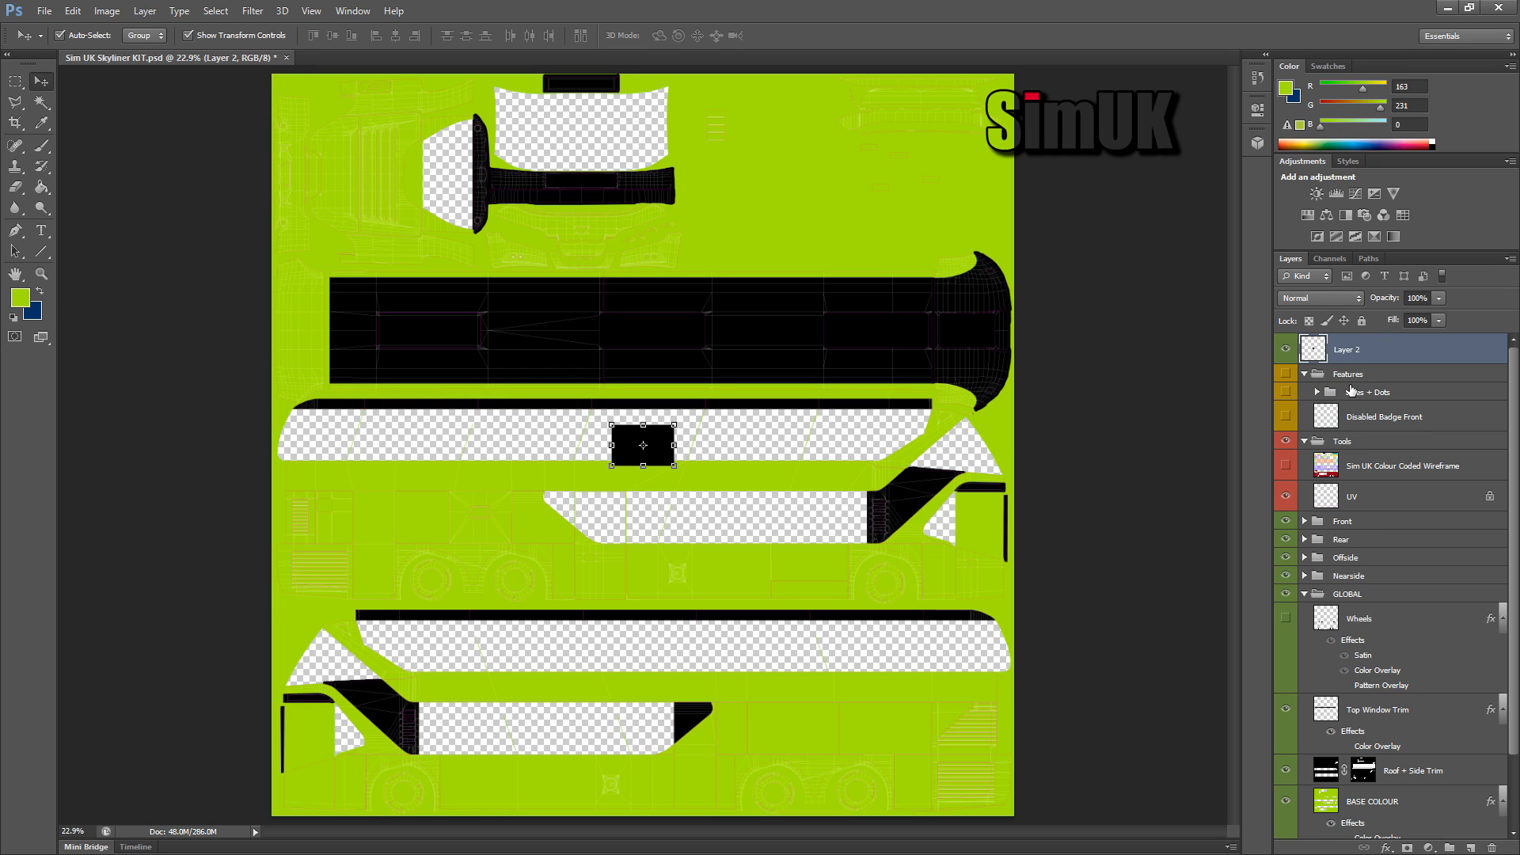
click(1304, 374)
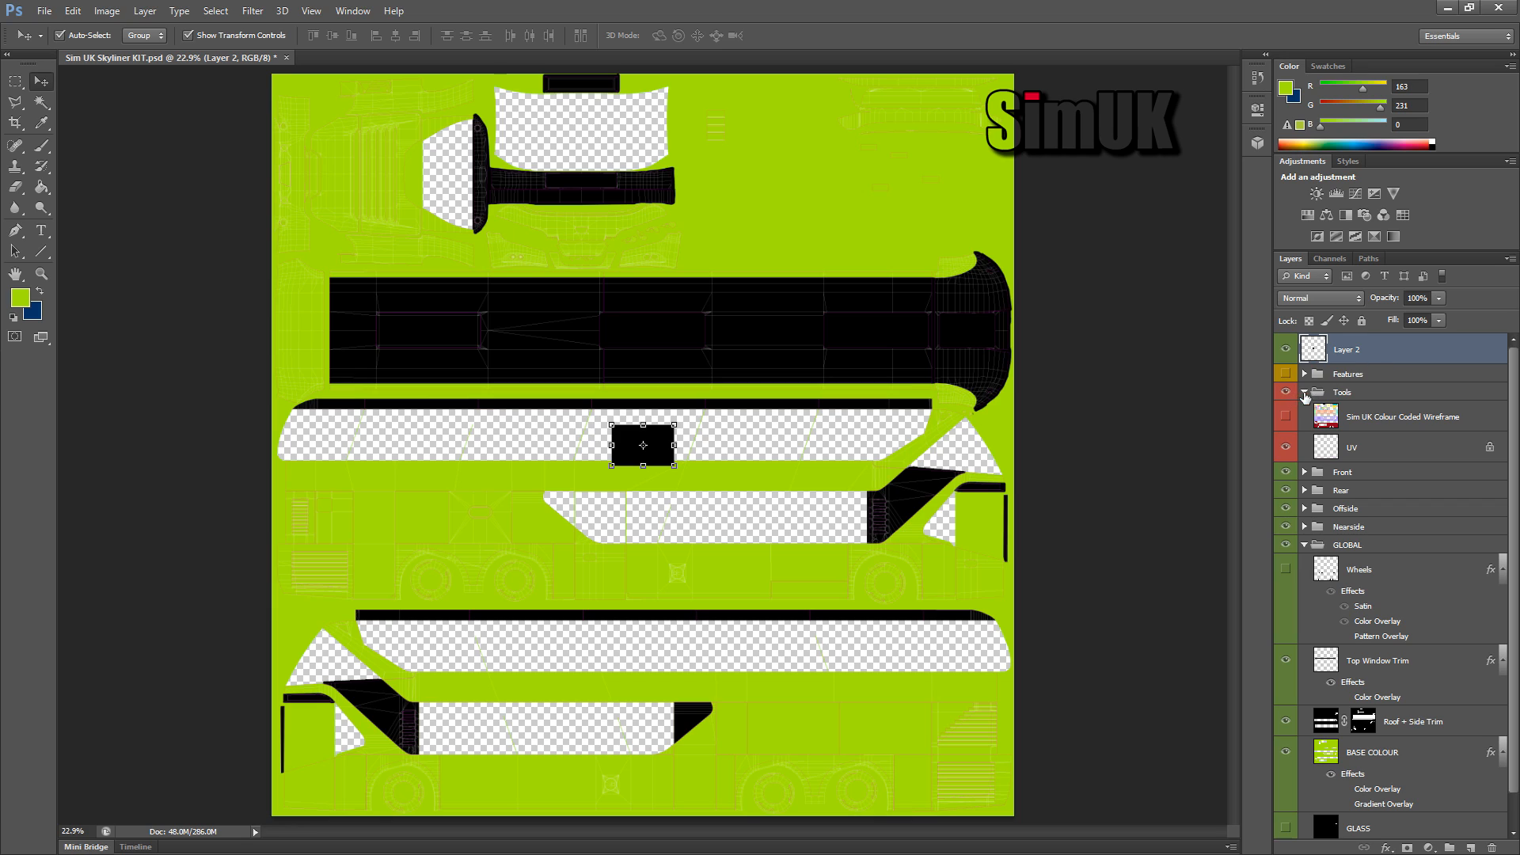
click(1305, 392)
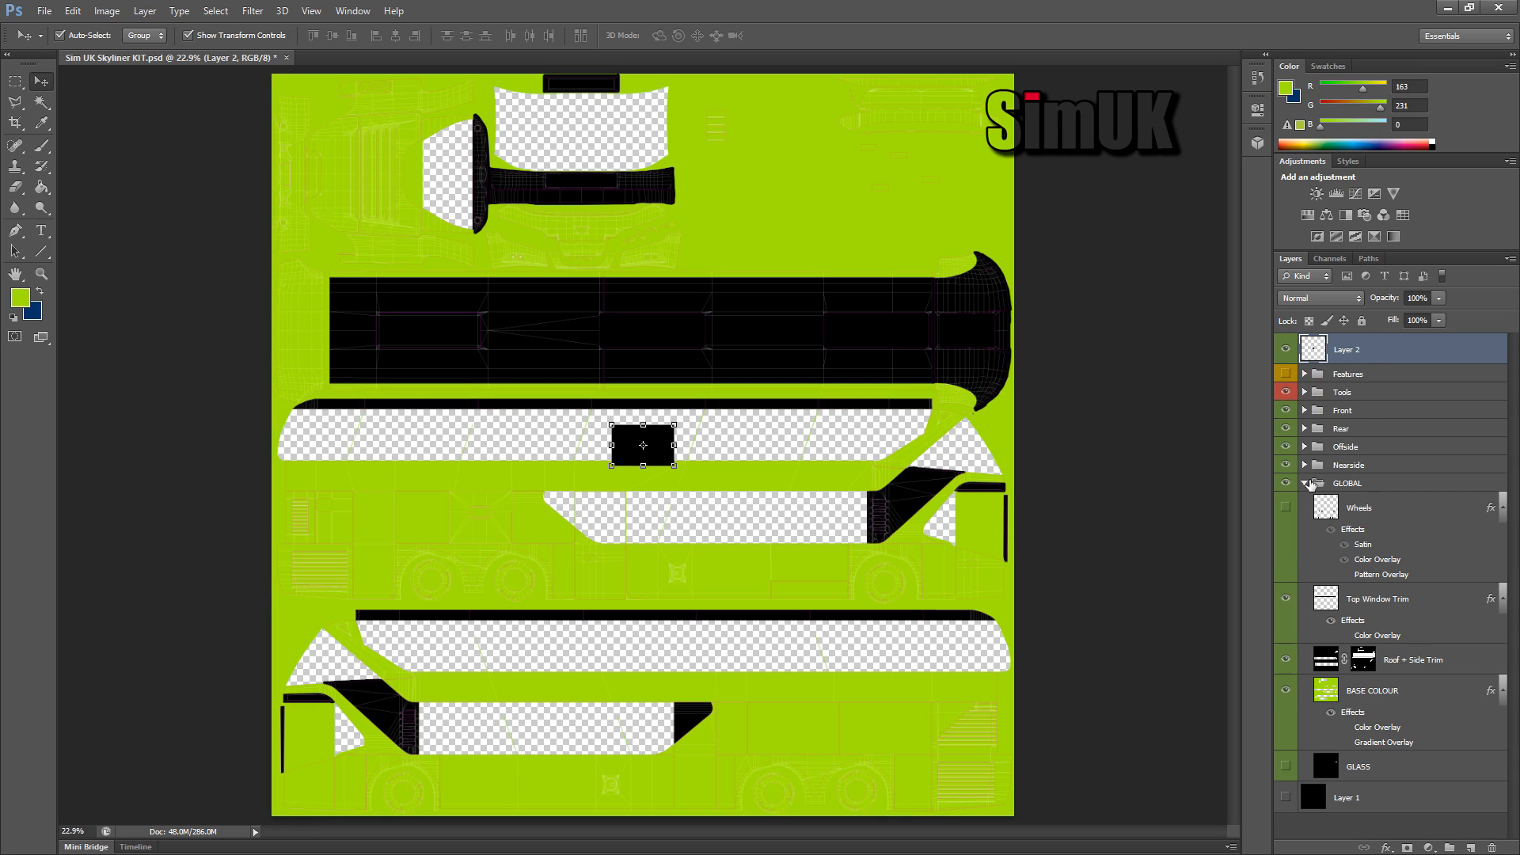
Step: Move the black rectangle to the texture's right edge, just above the front end of the roof panel
click(1287, 349)
click(1287, 350)
drag(657, 447, 1003, 217)
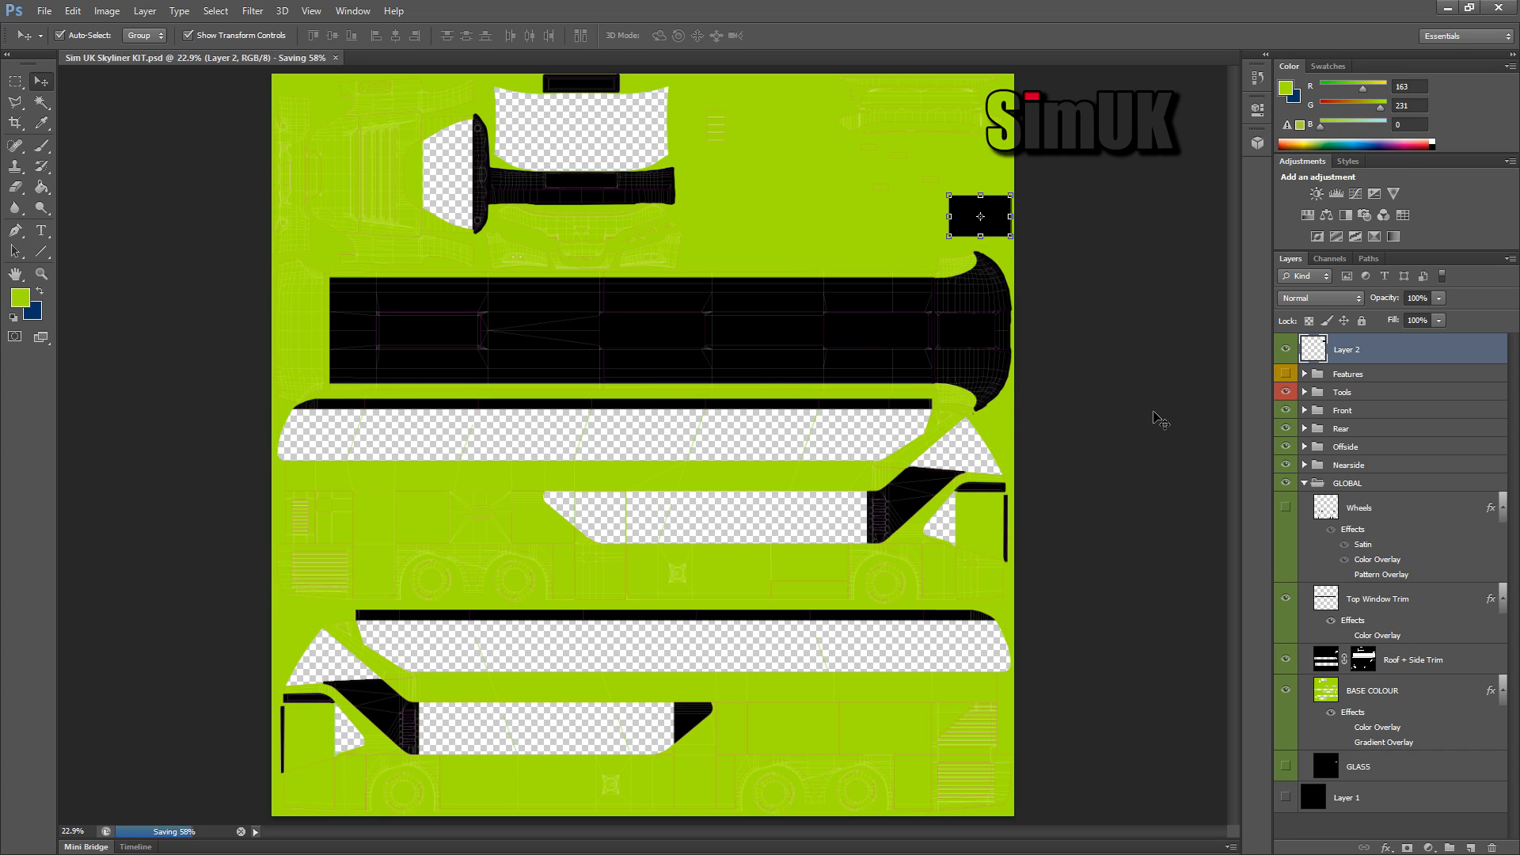
key(shift+Up)
key(shift+Up)
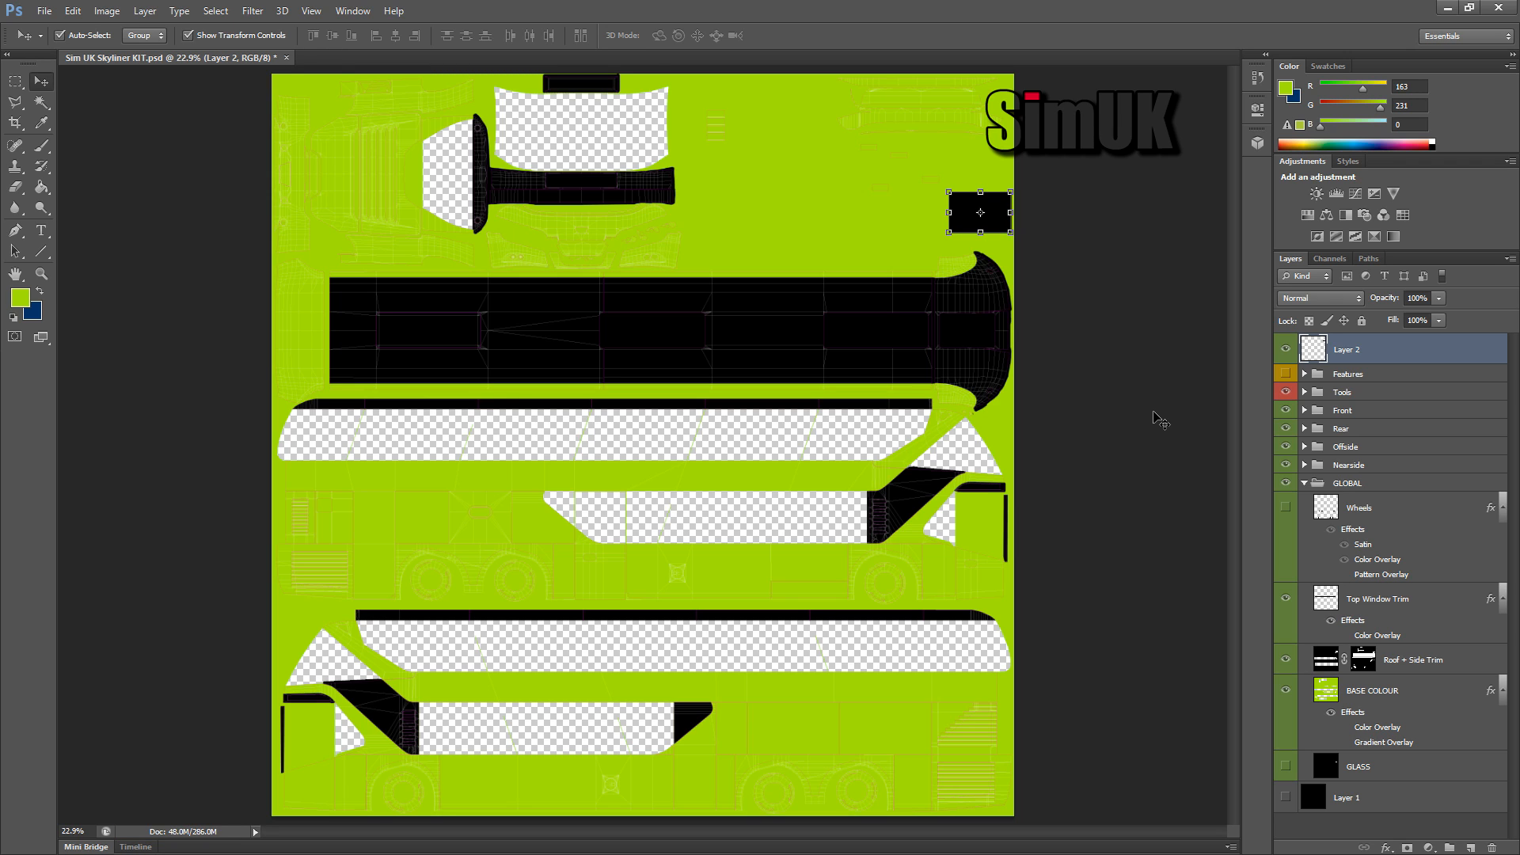
Step: Save a copy of the texture as PNG over the existing image, with smallest compression and no interlacing
click(44, 11)
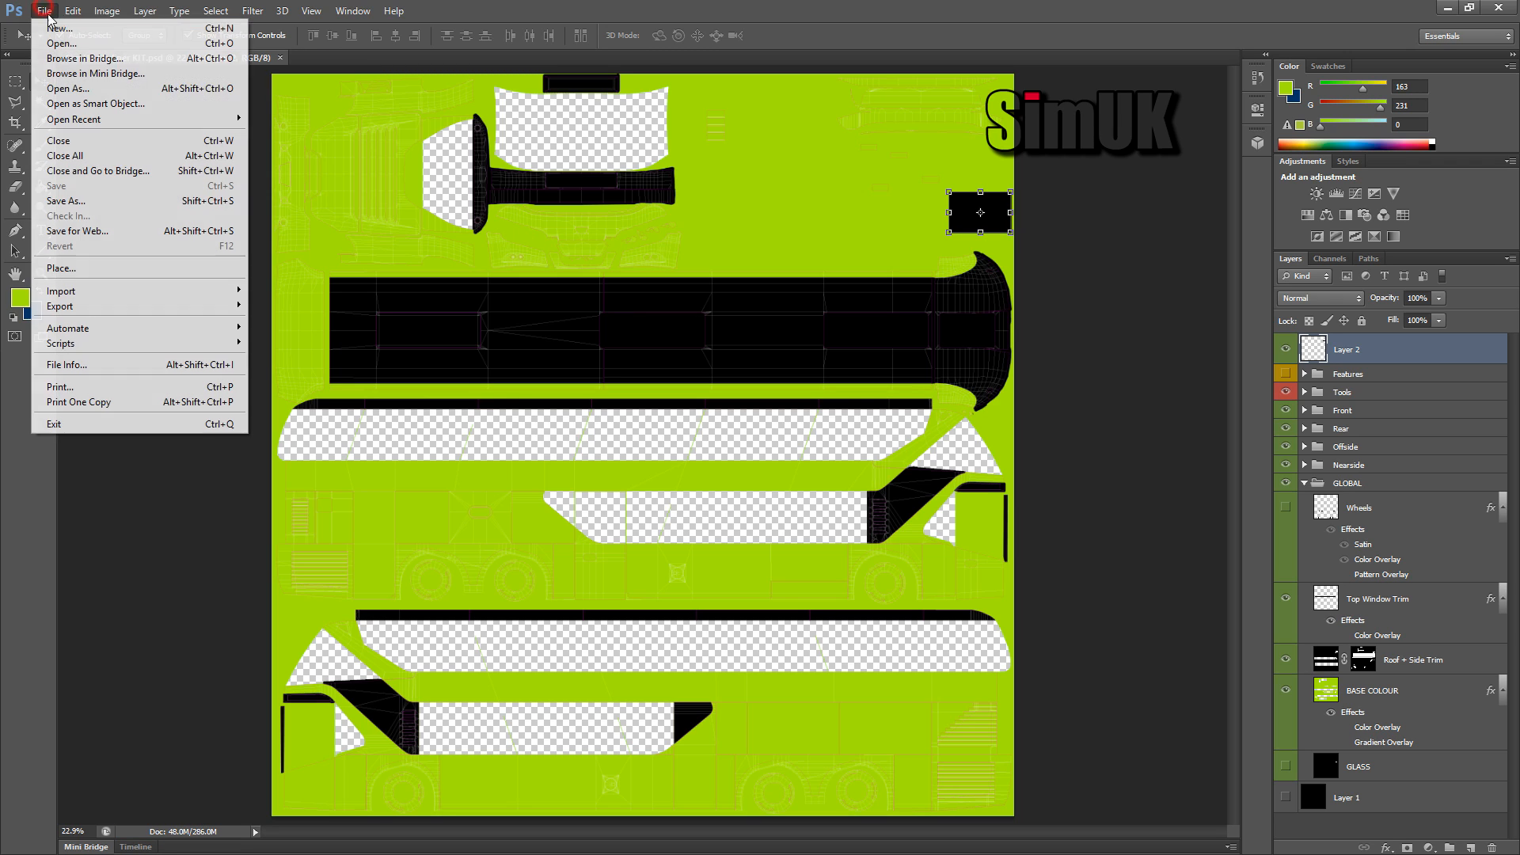
click(146, 201)
click(774, 427)
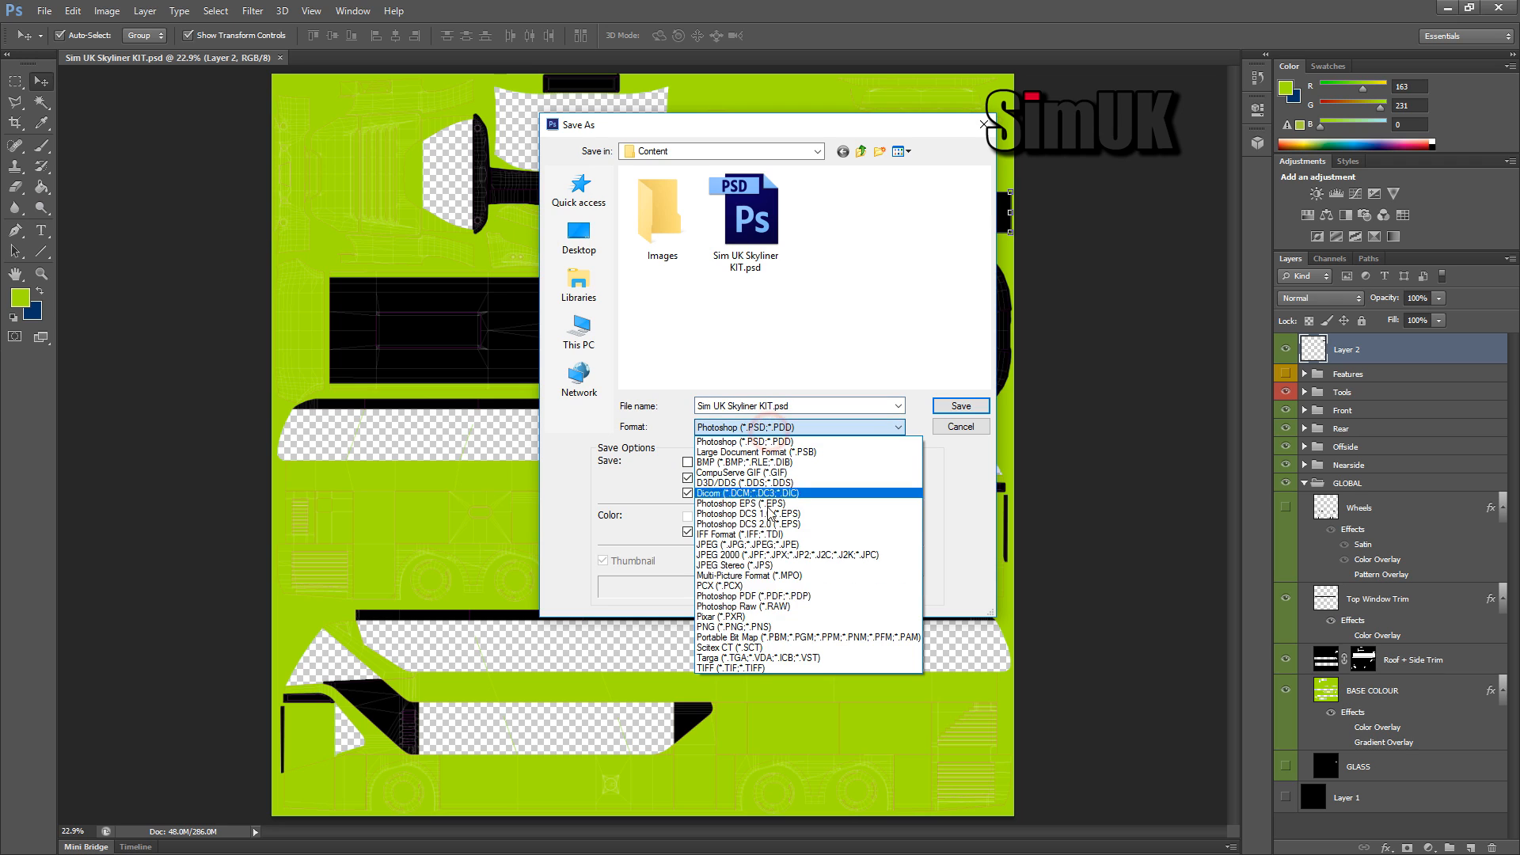
click(736, 627)
double_click(772, 220)
click(739, 331)
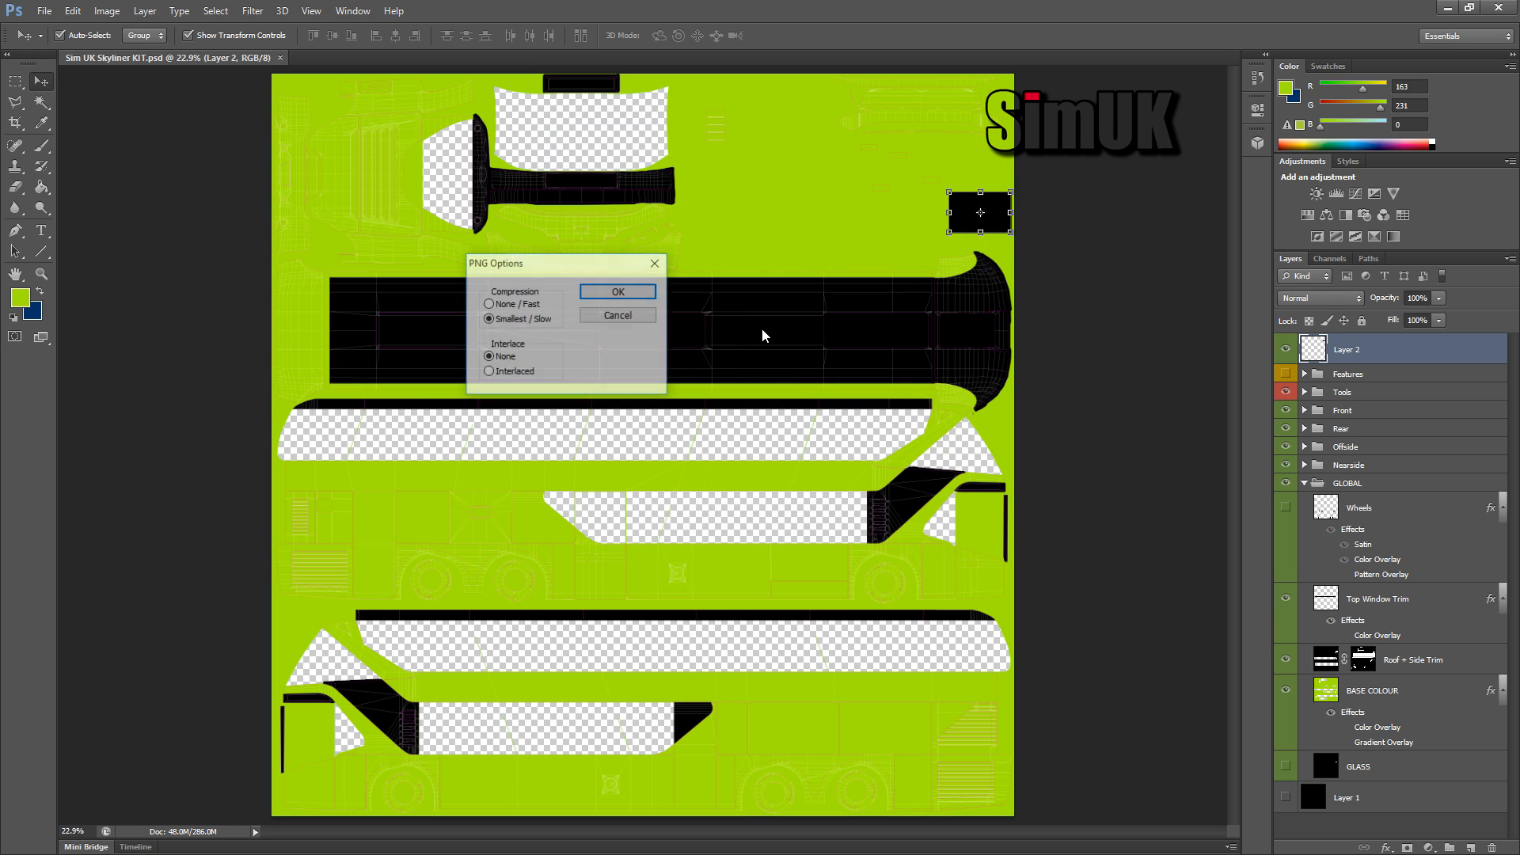
click(623, 297)
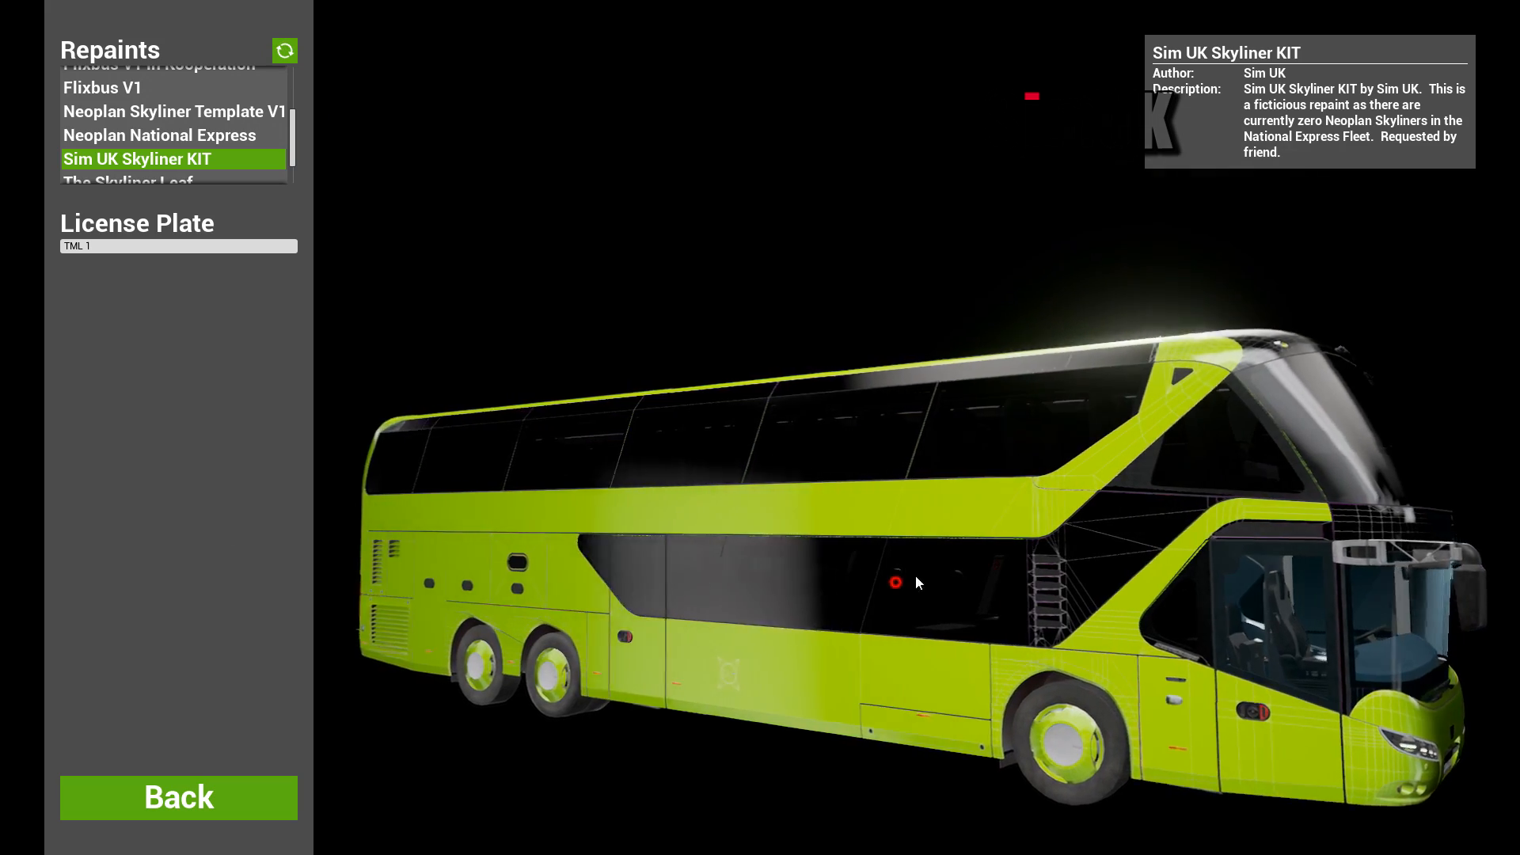
Step: Check the bus roof in the game's repaint preview, and back in Photoshop nudge the black rectangle slightly upward
drag(847, 554, 621, 580)
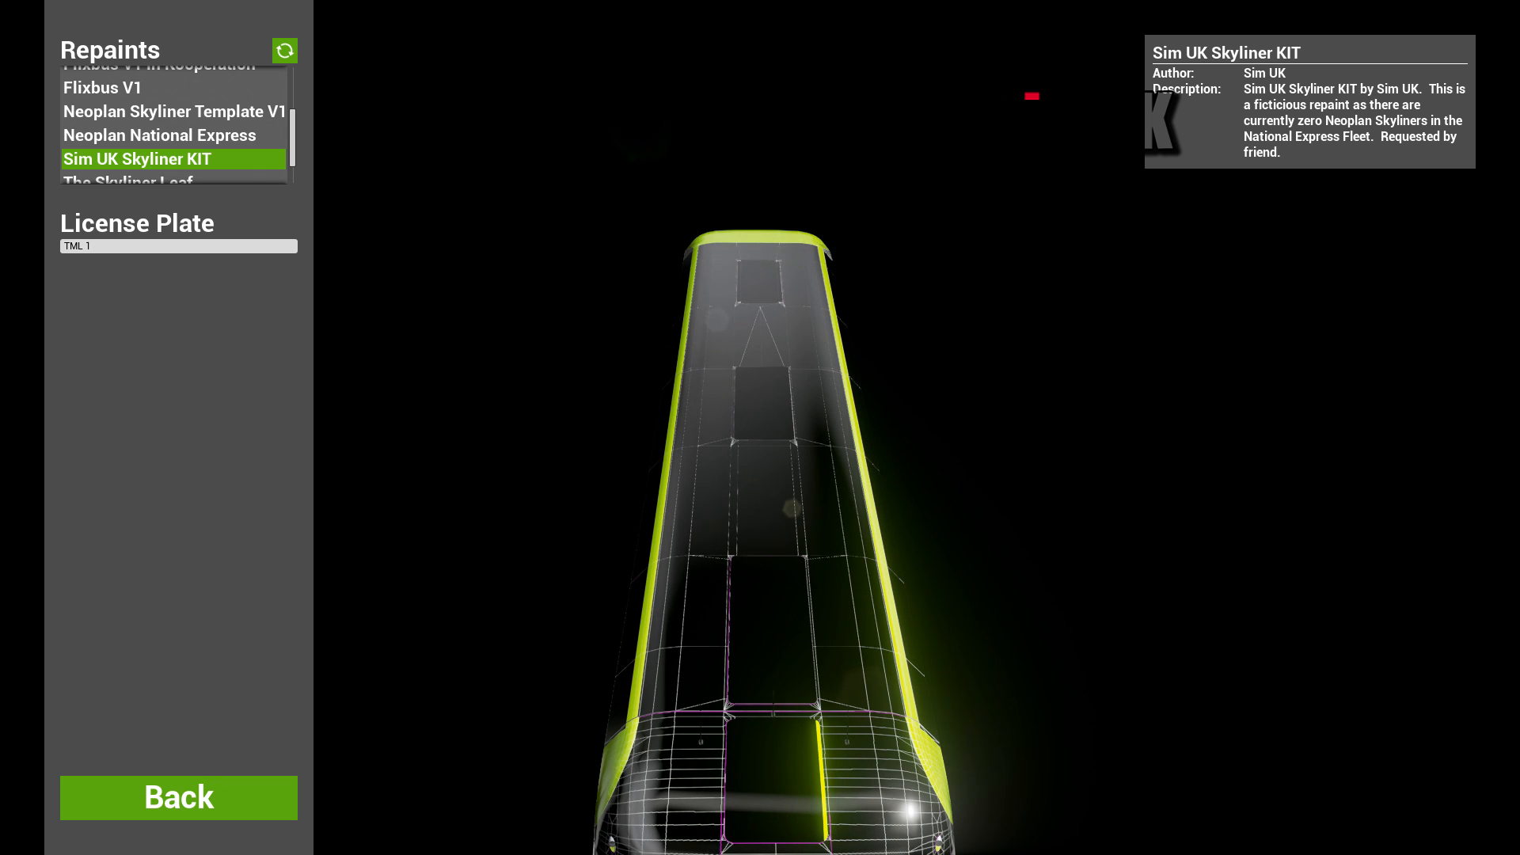
key(alt+Tab)
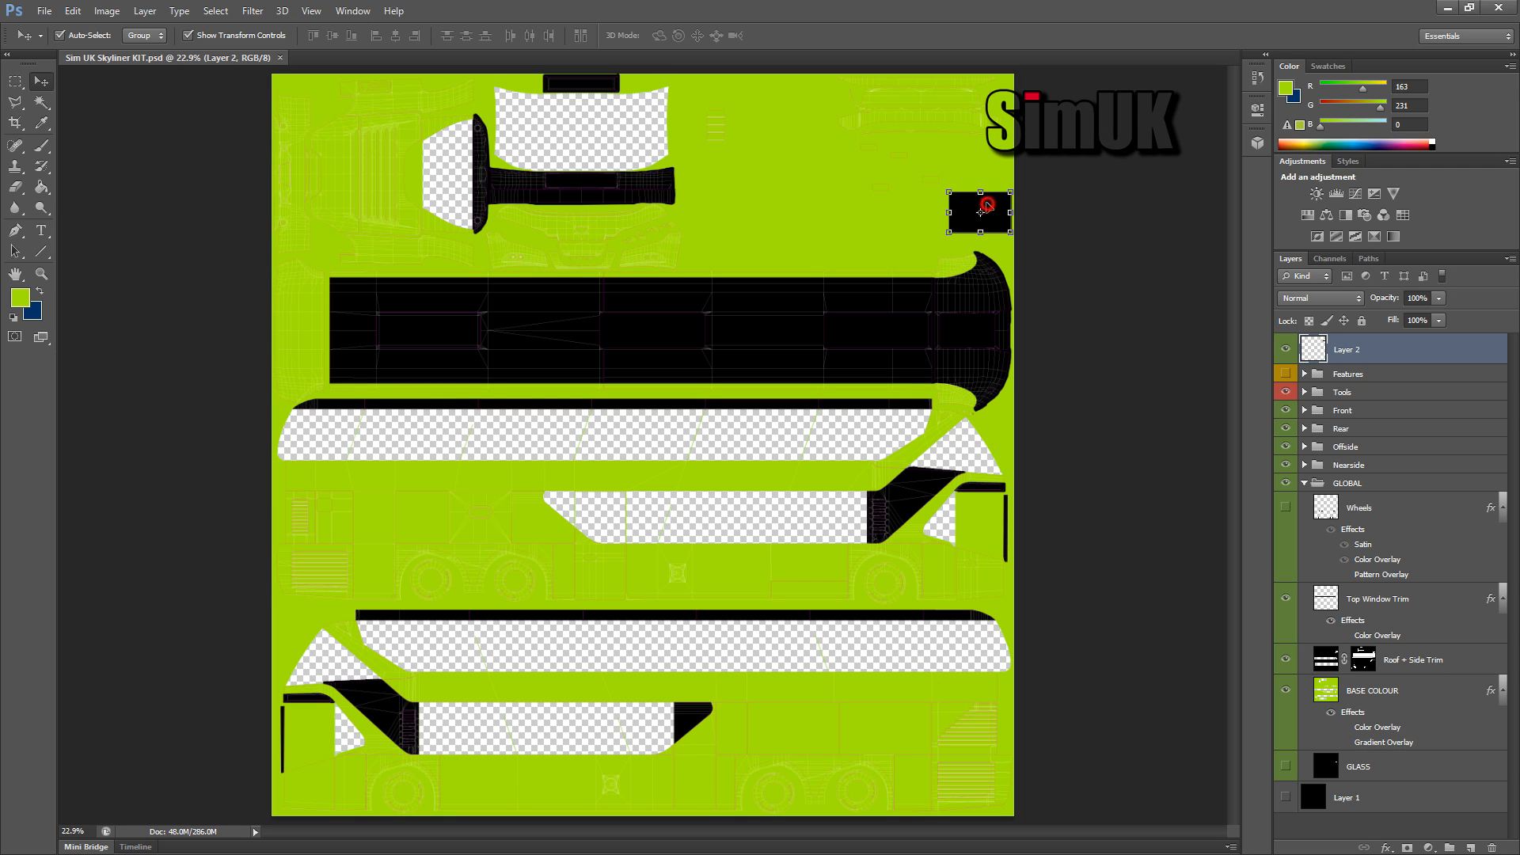
key(Up)
key(Up)
key(Up)
key(Up)
key(Up)
key(Up)
key(Up)
key(Up)
key(Up)
key(Up)
key(Up)
key(Up)
key(Up)
key(Up)
key(Up)
key(Up)
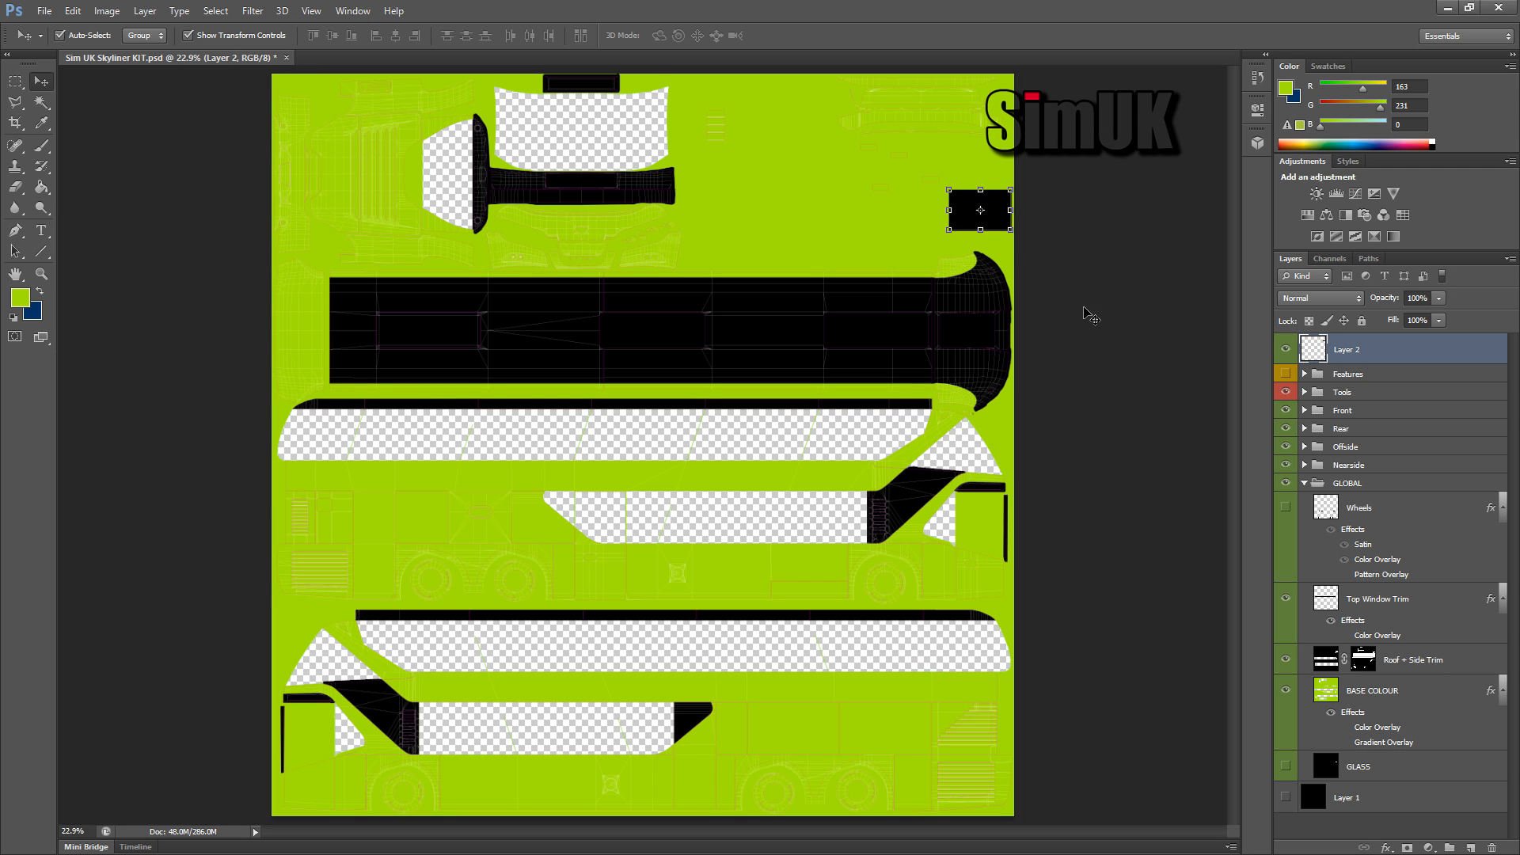
Step: Hide the Tools group with the UV wireframe and save the Photoshop document
key(ctrl+s)
click(1286, 394)
key(ctrl+s)
Step: Save the wireframe-free texture as PNG, replacing the previous image, with smallest compression and no interlacing
click(44, 11)
click(97, 201)
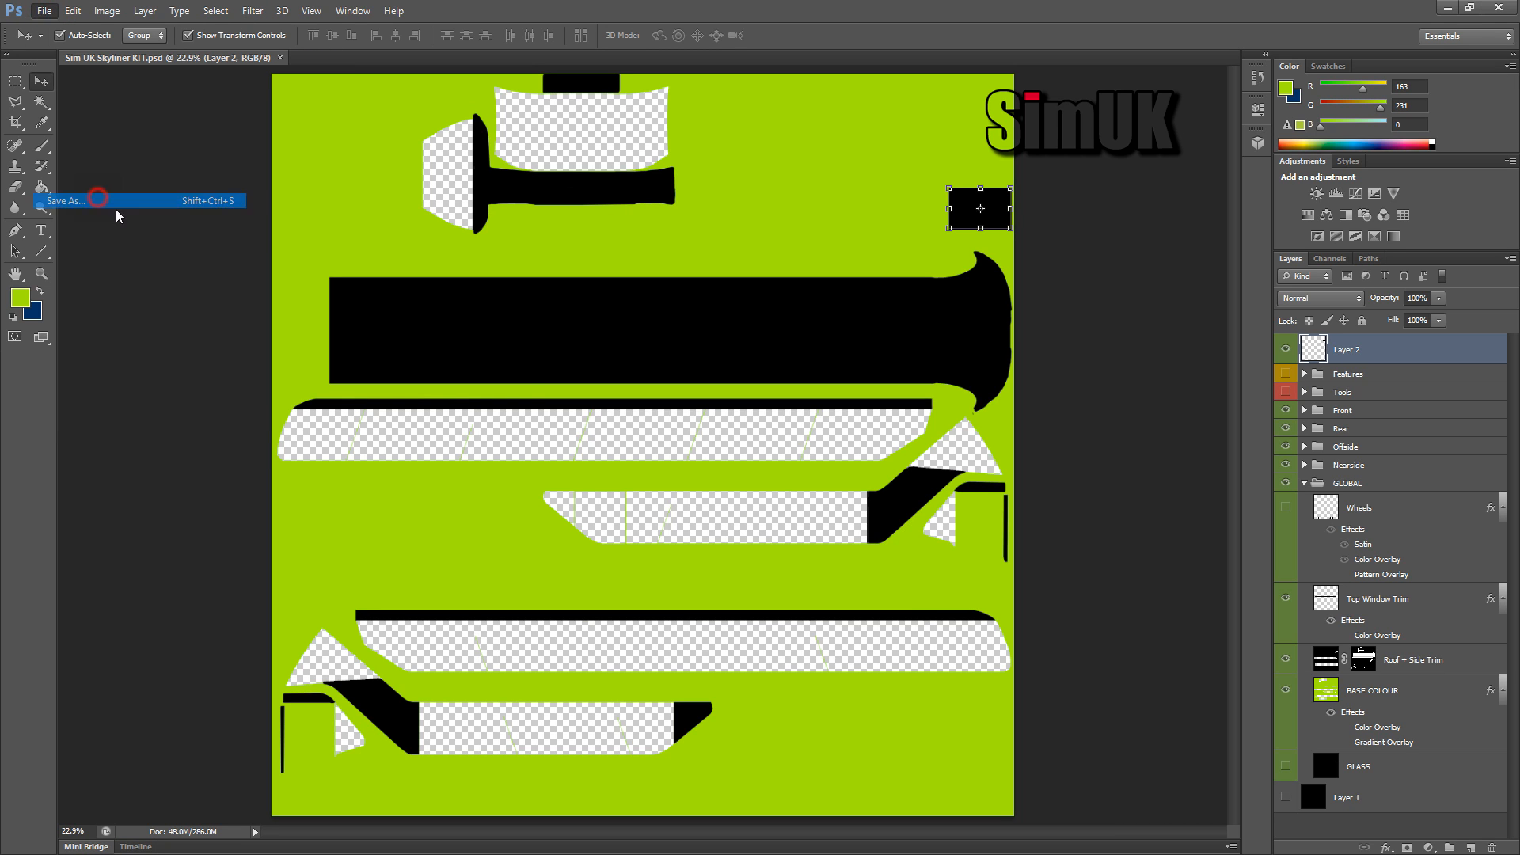
click(783, 427)
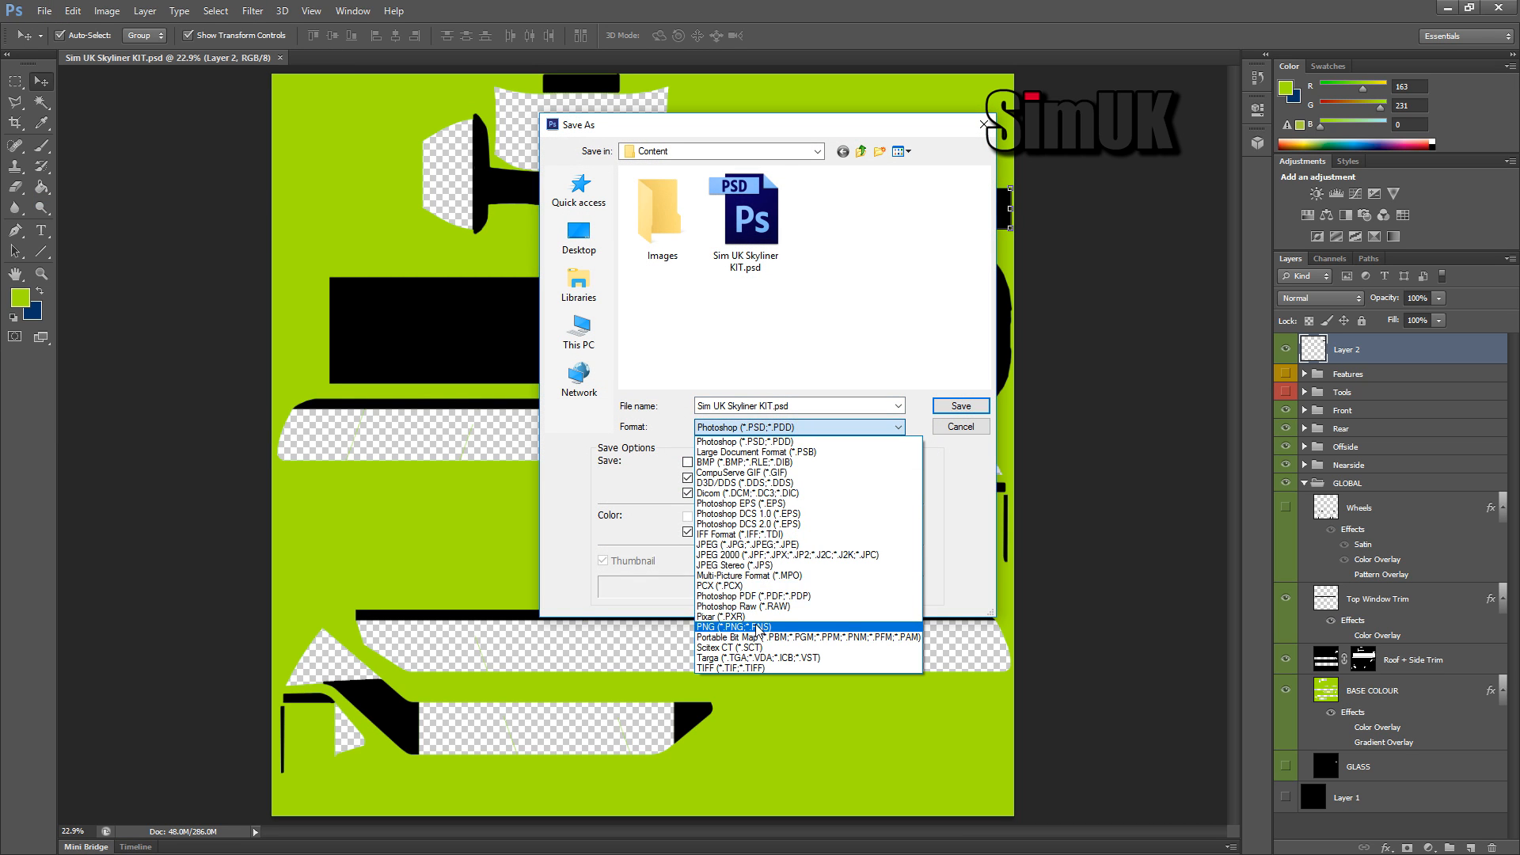
click(759, 627)
key(Return)
click(712, 326)
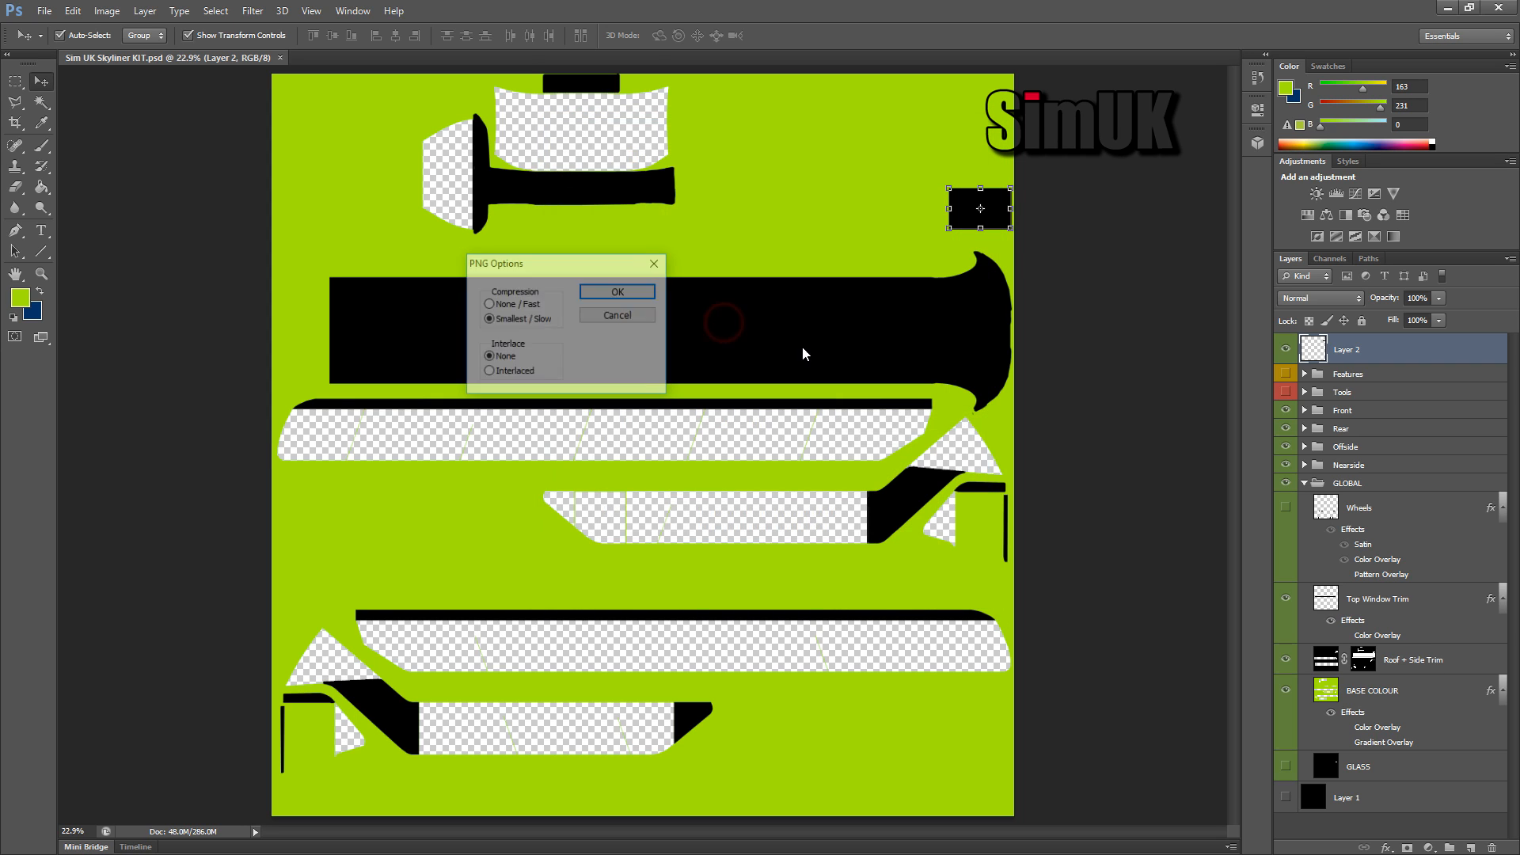
click(598, 292)
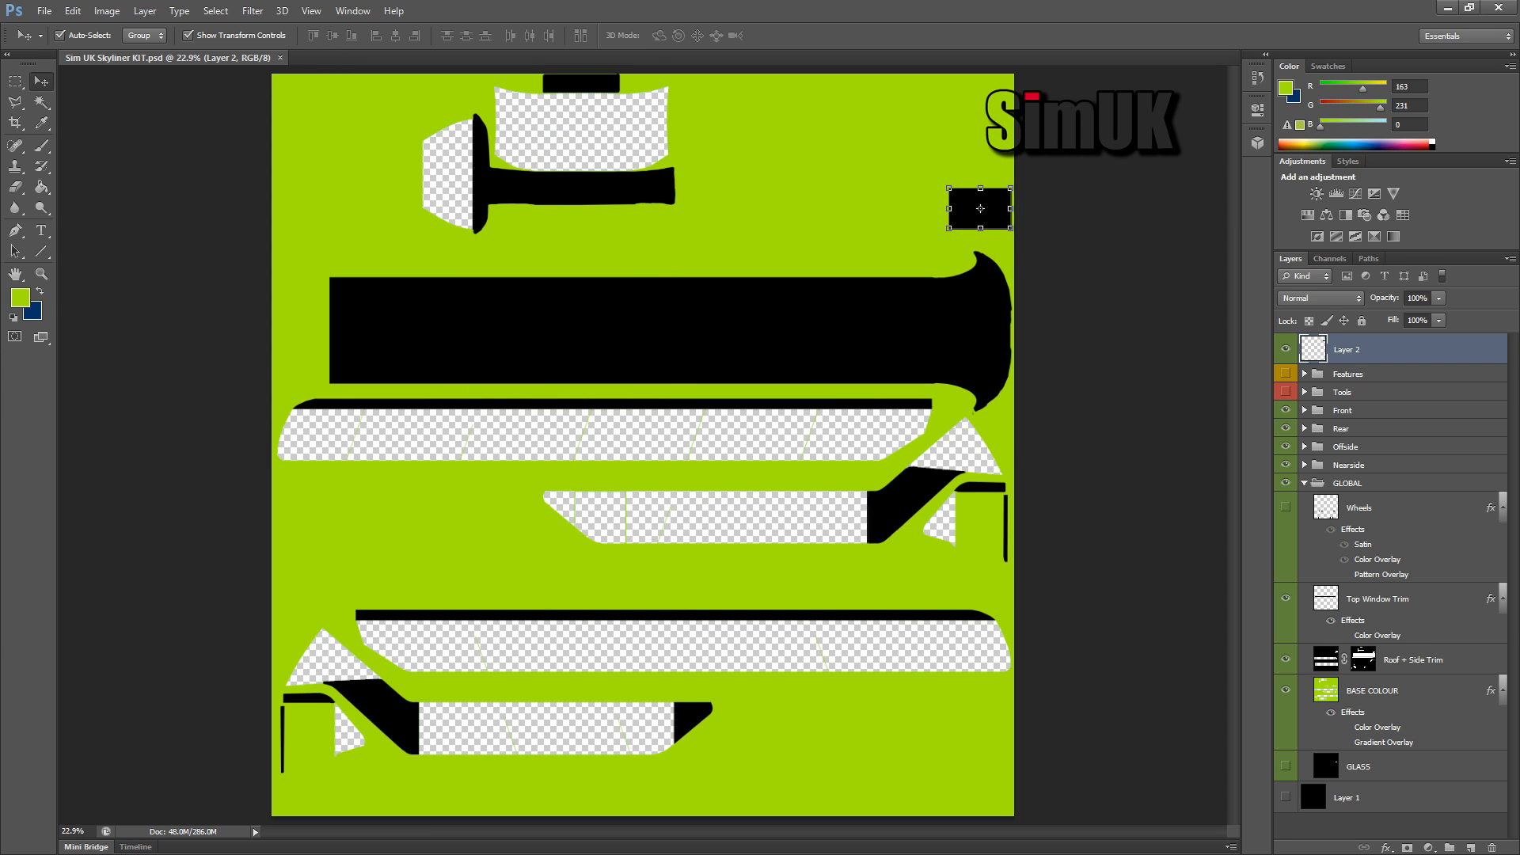
Step: Switch to the game, refresh the repaints, and inspect the Sim UK Skyliner KIT bus from both sides
key(alt+Tab)
click(284, 56)
drag(1260, 556, 902, 617)
drag(548, 582, 946, 296)
drag(570, 525, 976, 447)
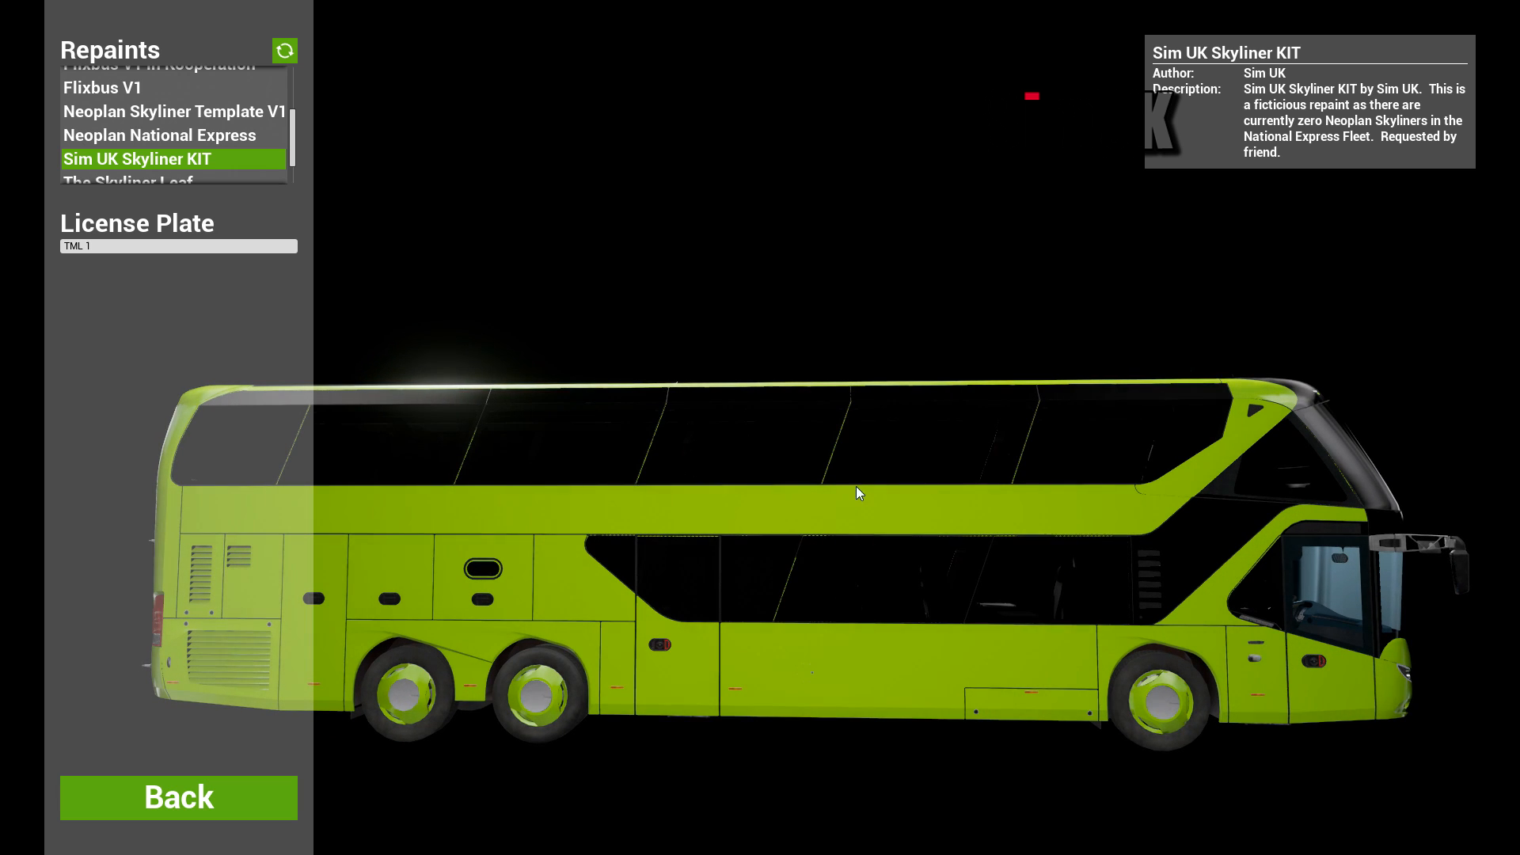
drag(733, 413, 1518, 853)
drag(768, 453, 1034, 418)
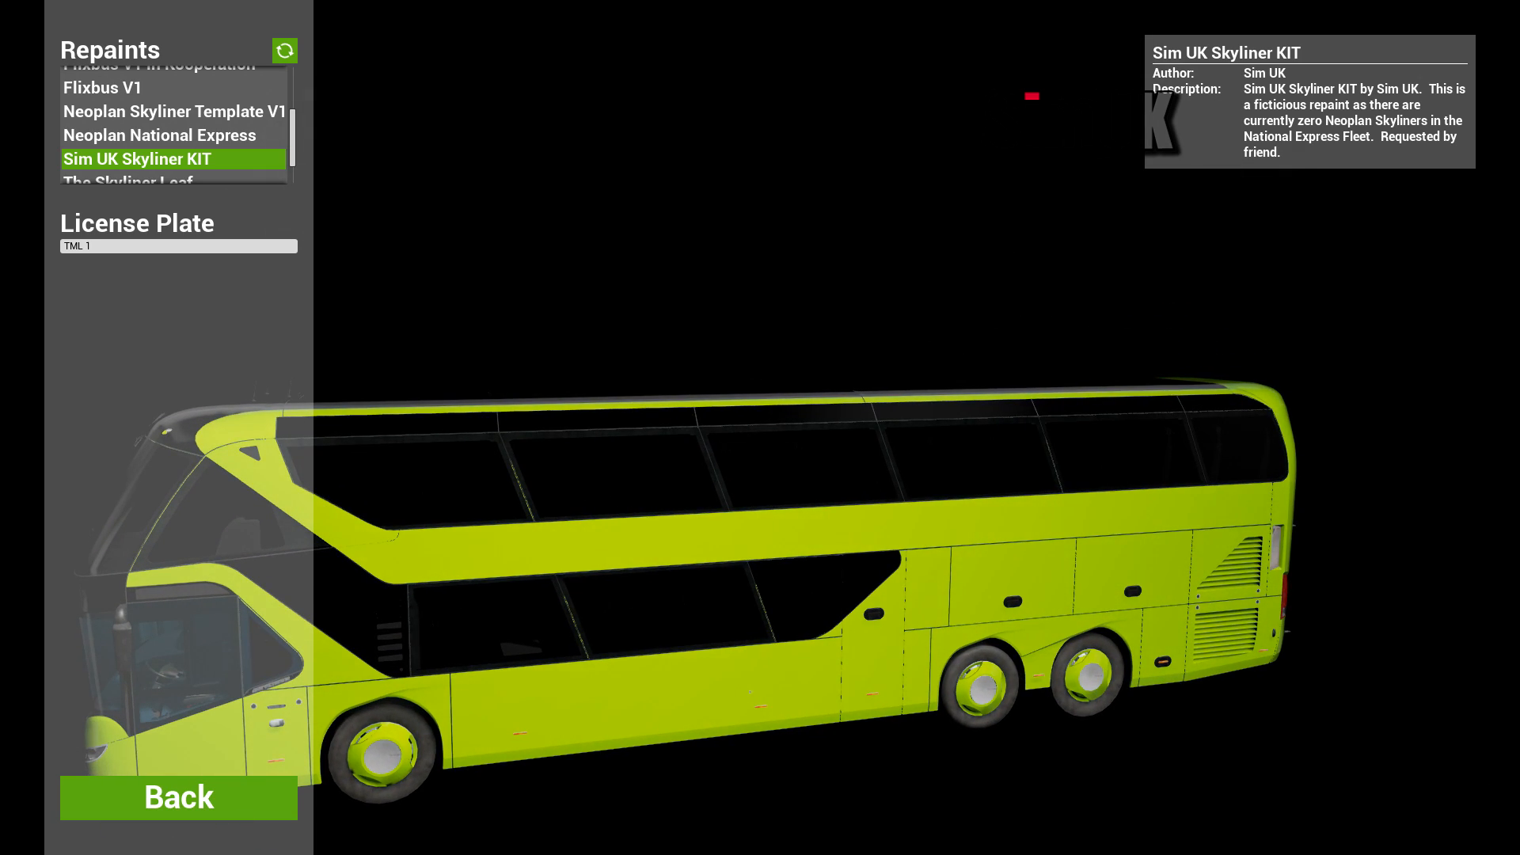
Step: Return to Photoshop, hide the Roof + Side Trim layer and select it
key(alt+Tab)
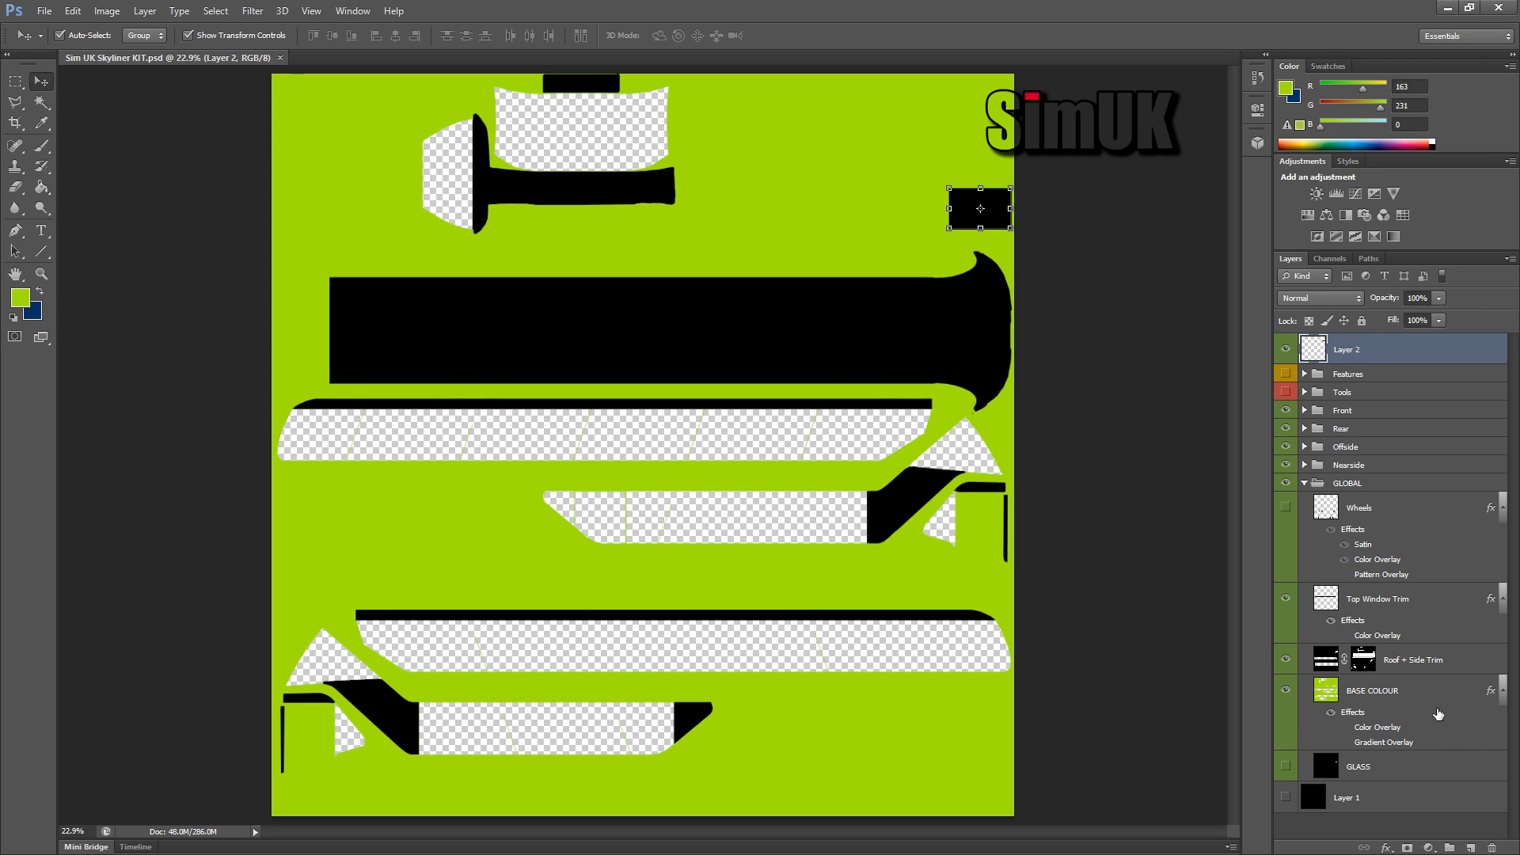
click(1284, 660)
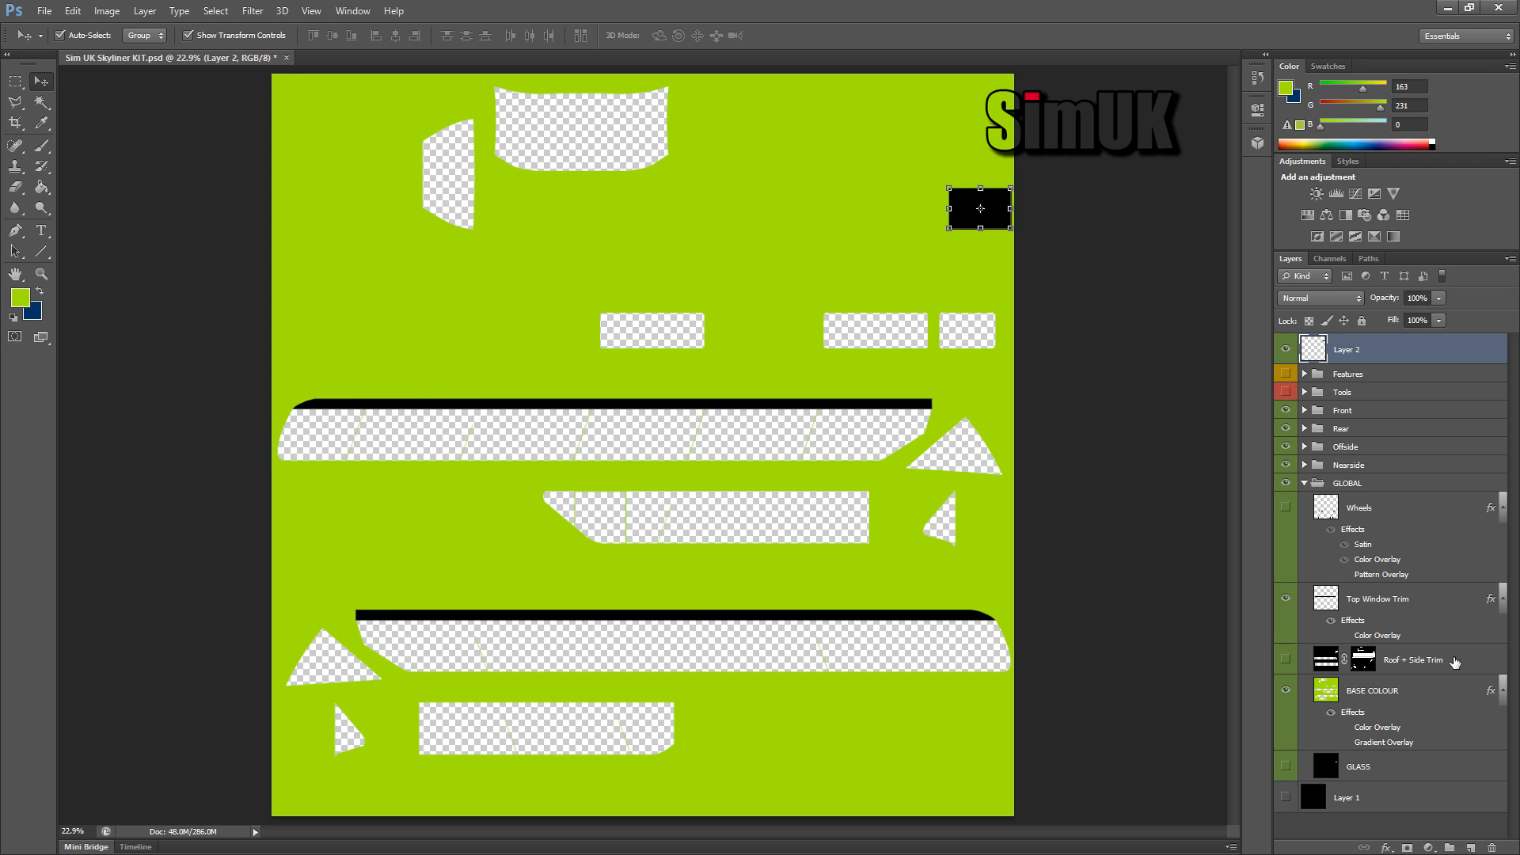
click(1455, 662)
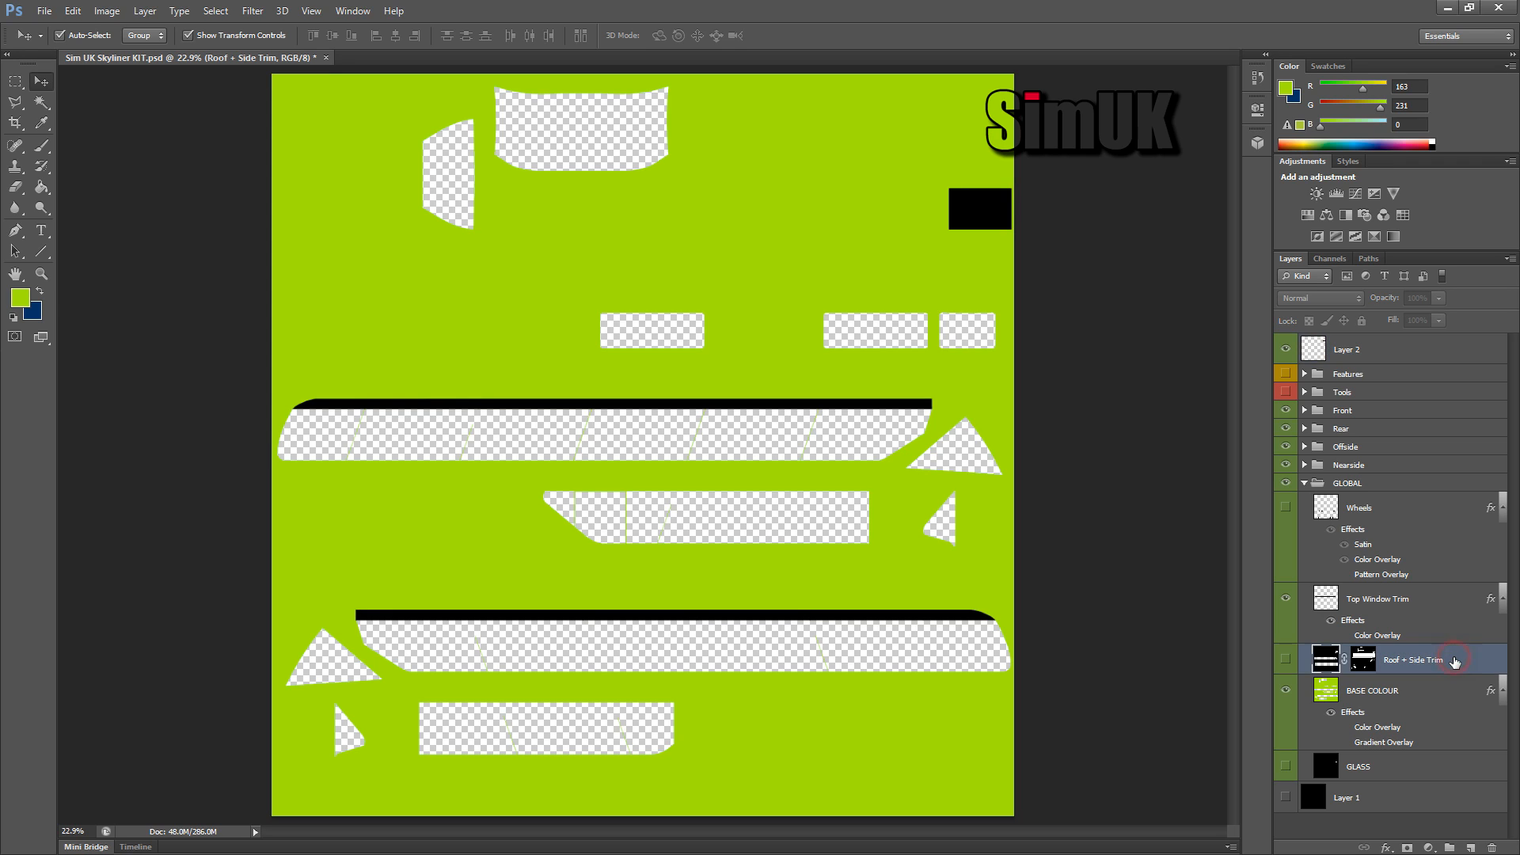
Step: Show the Roof + Side Trim layer again and merge Layer 2 with BASE COLOUR after placing it directly above that layer
click(1286, 661)
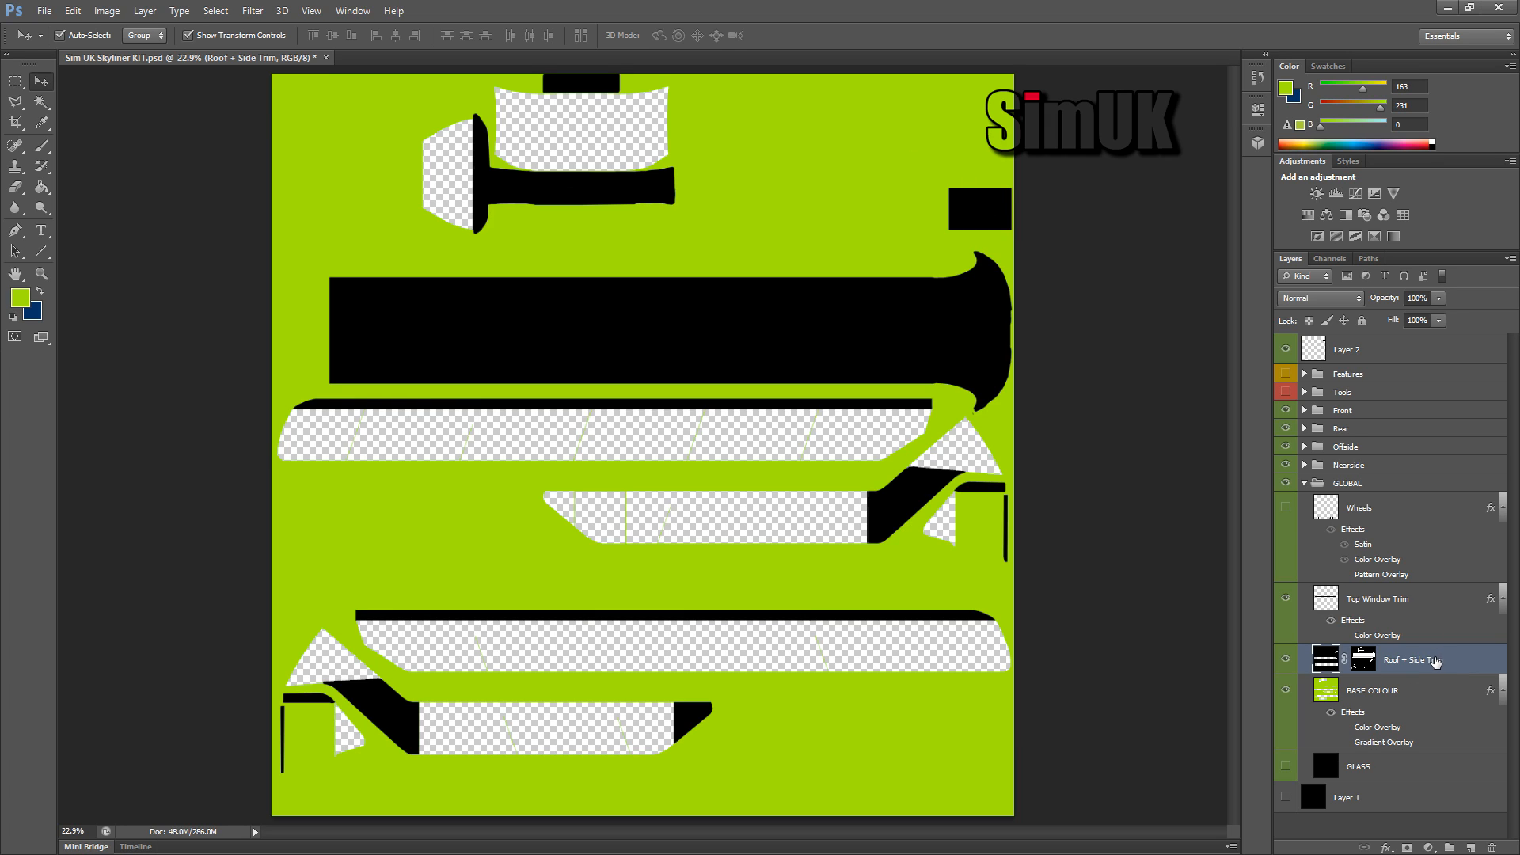
drag(1383, 350, 1401, 665)
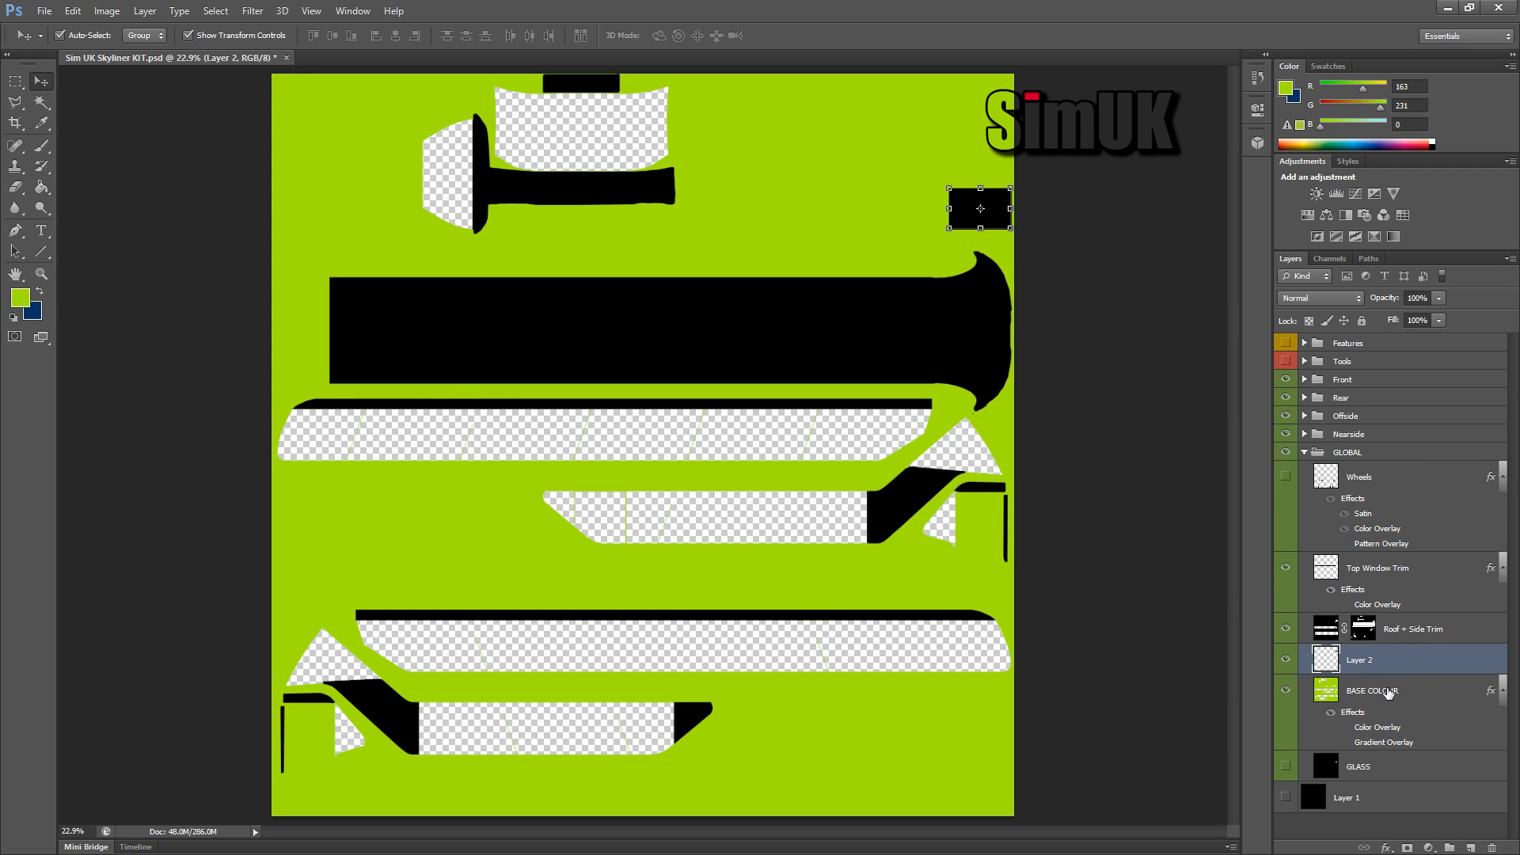
right_click(1388, 693)
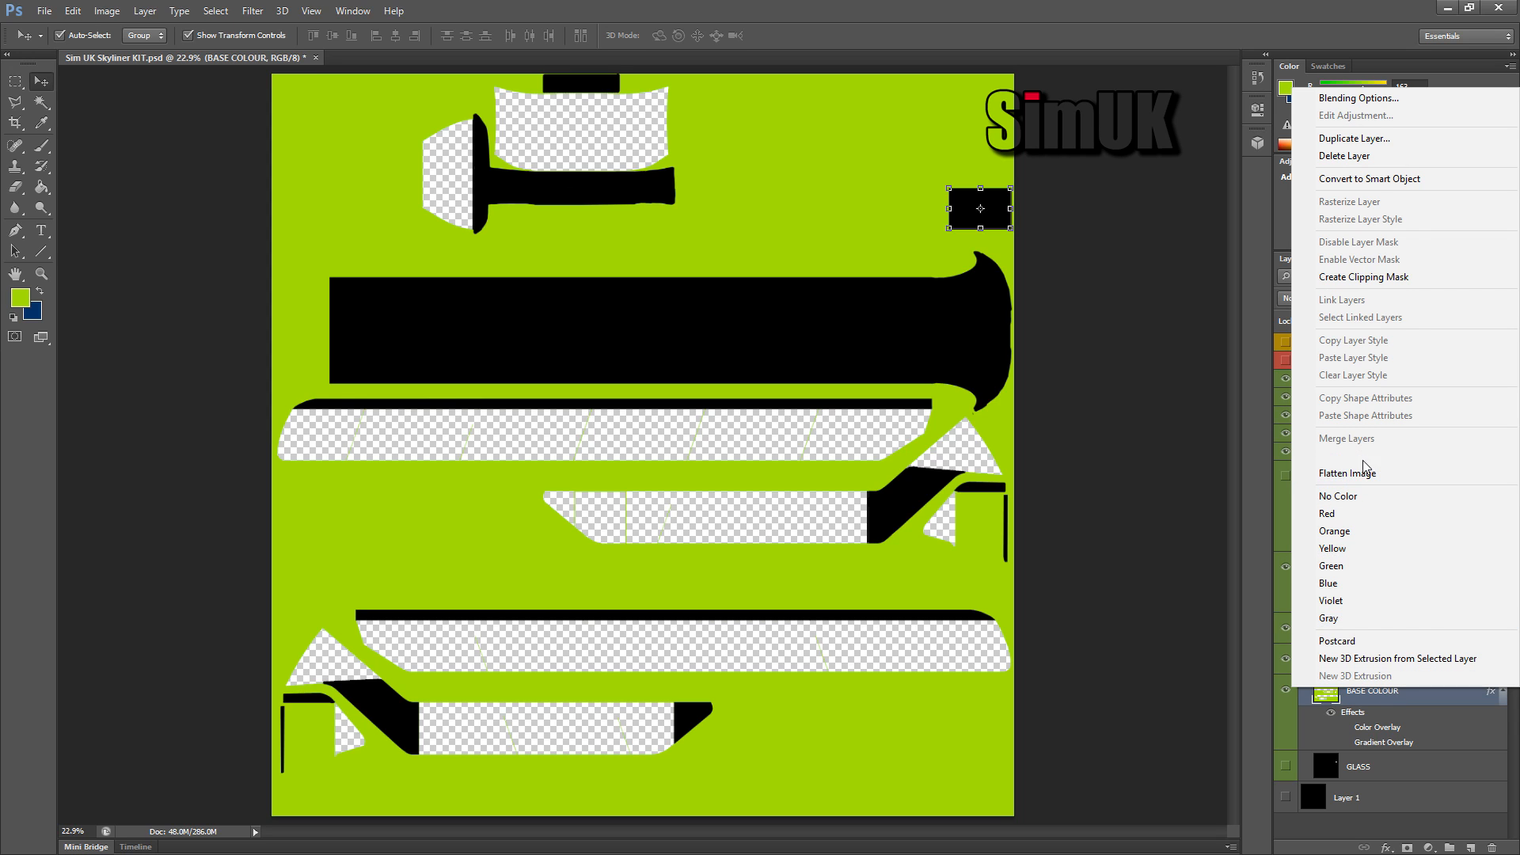
click(1391, 707)
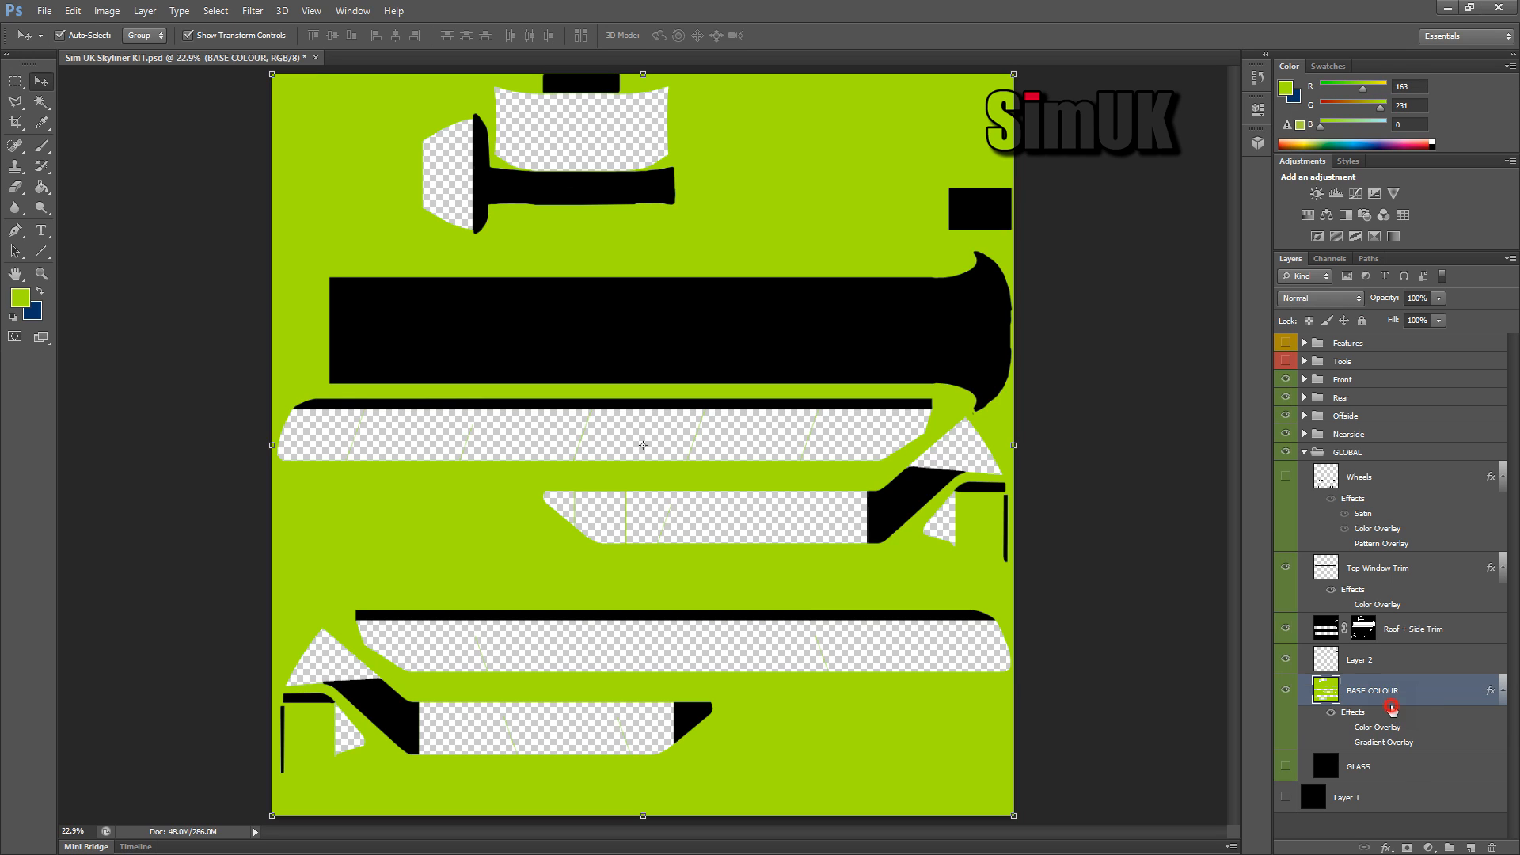
click(1379, 662)
right_click(1380, 694)
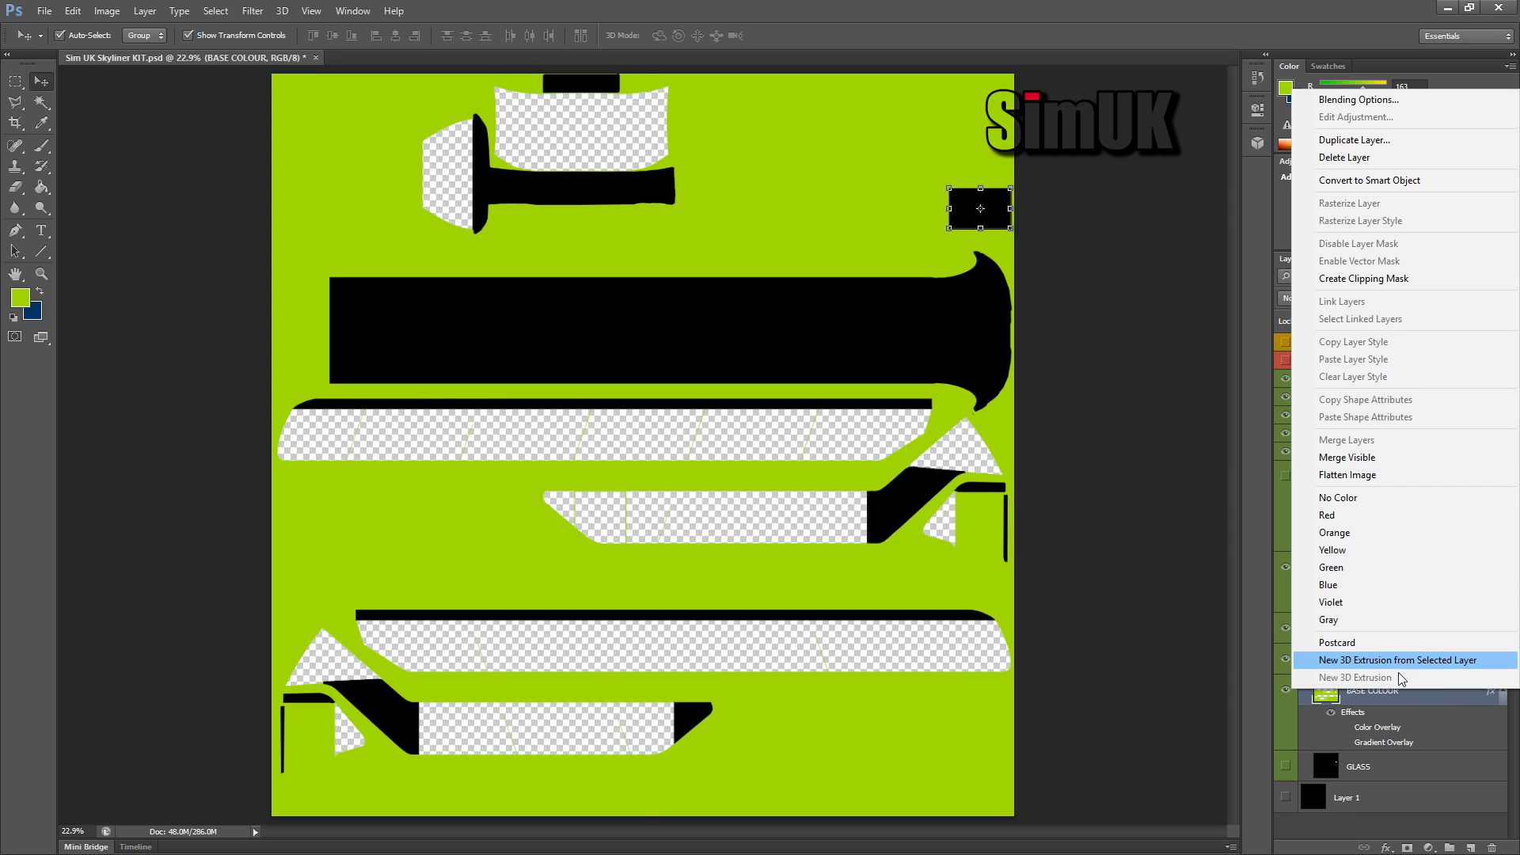
click(1415, 717)
click(1385, 652)
shift+click(1373, 693)
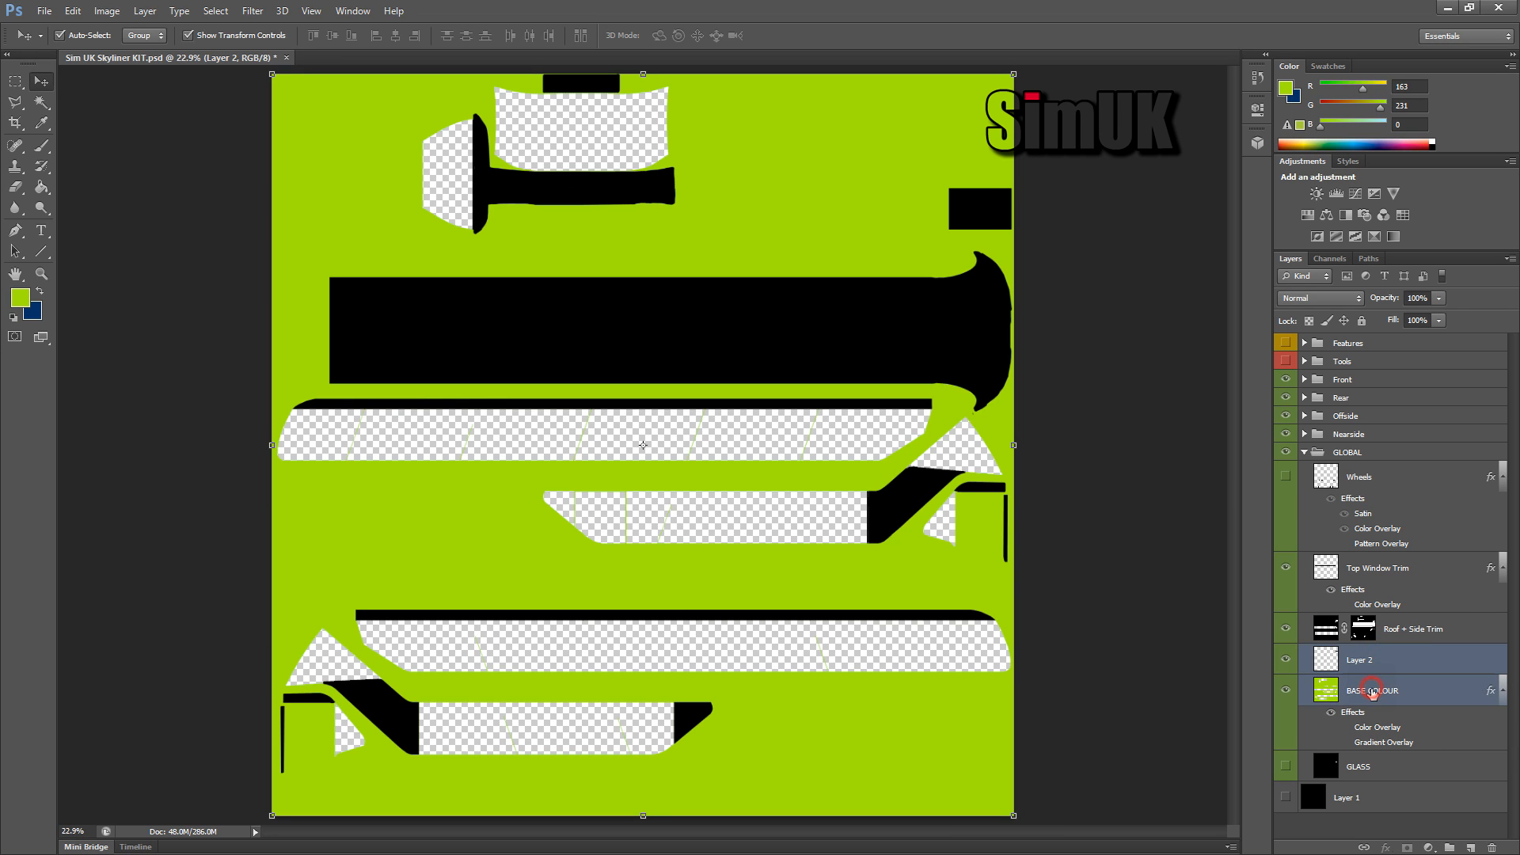
right_click(1377, 690)
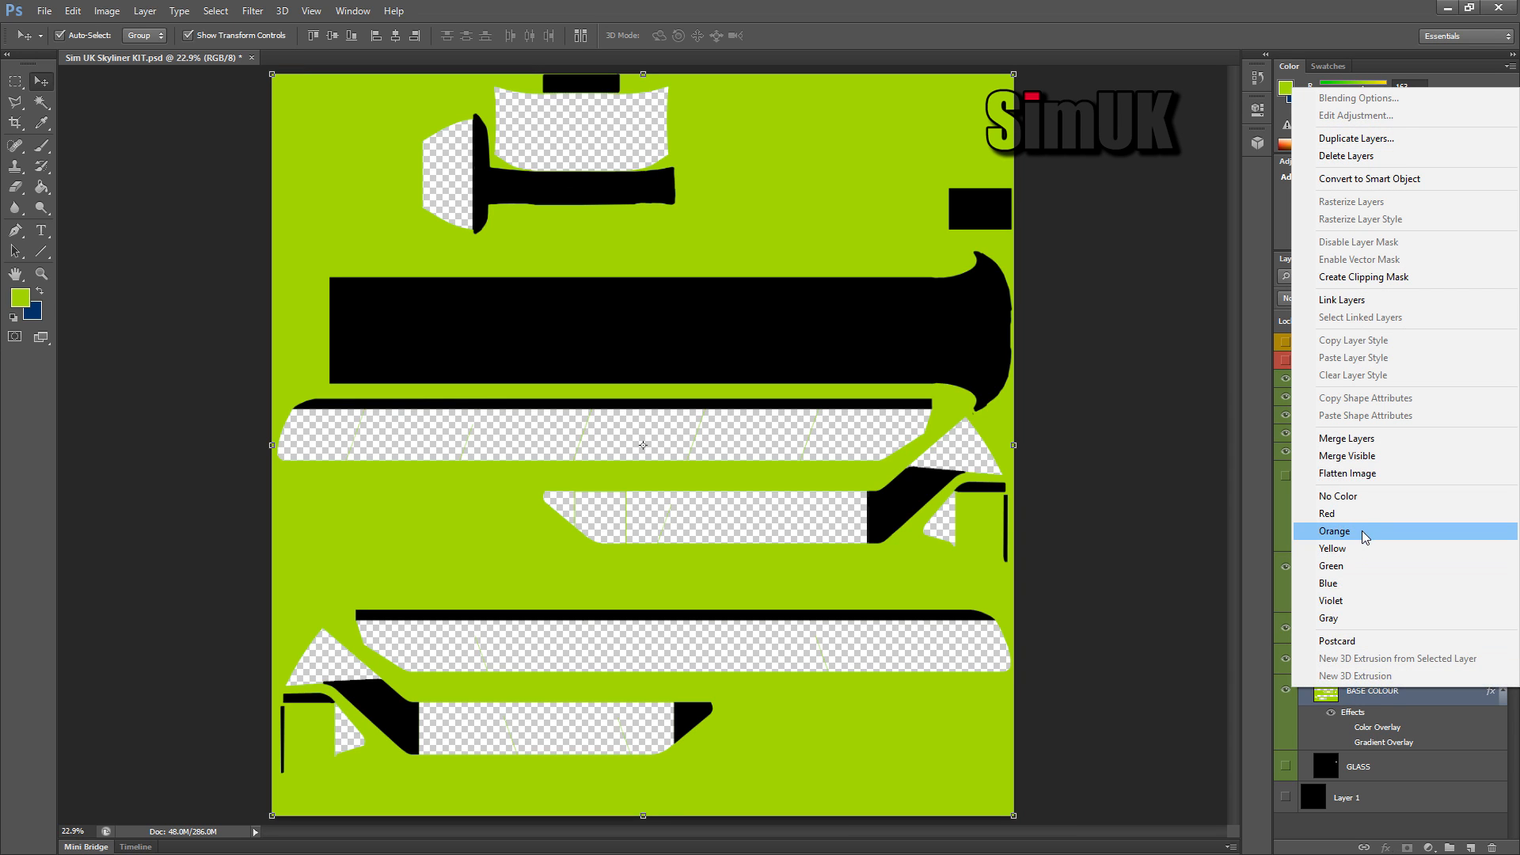
click(1362, 439)
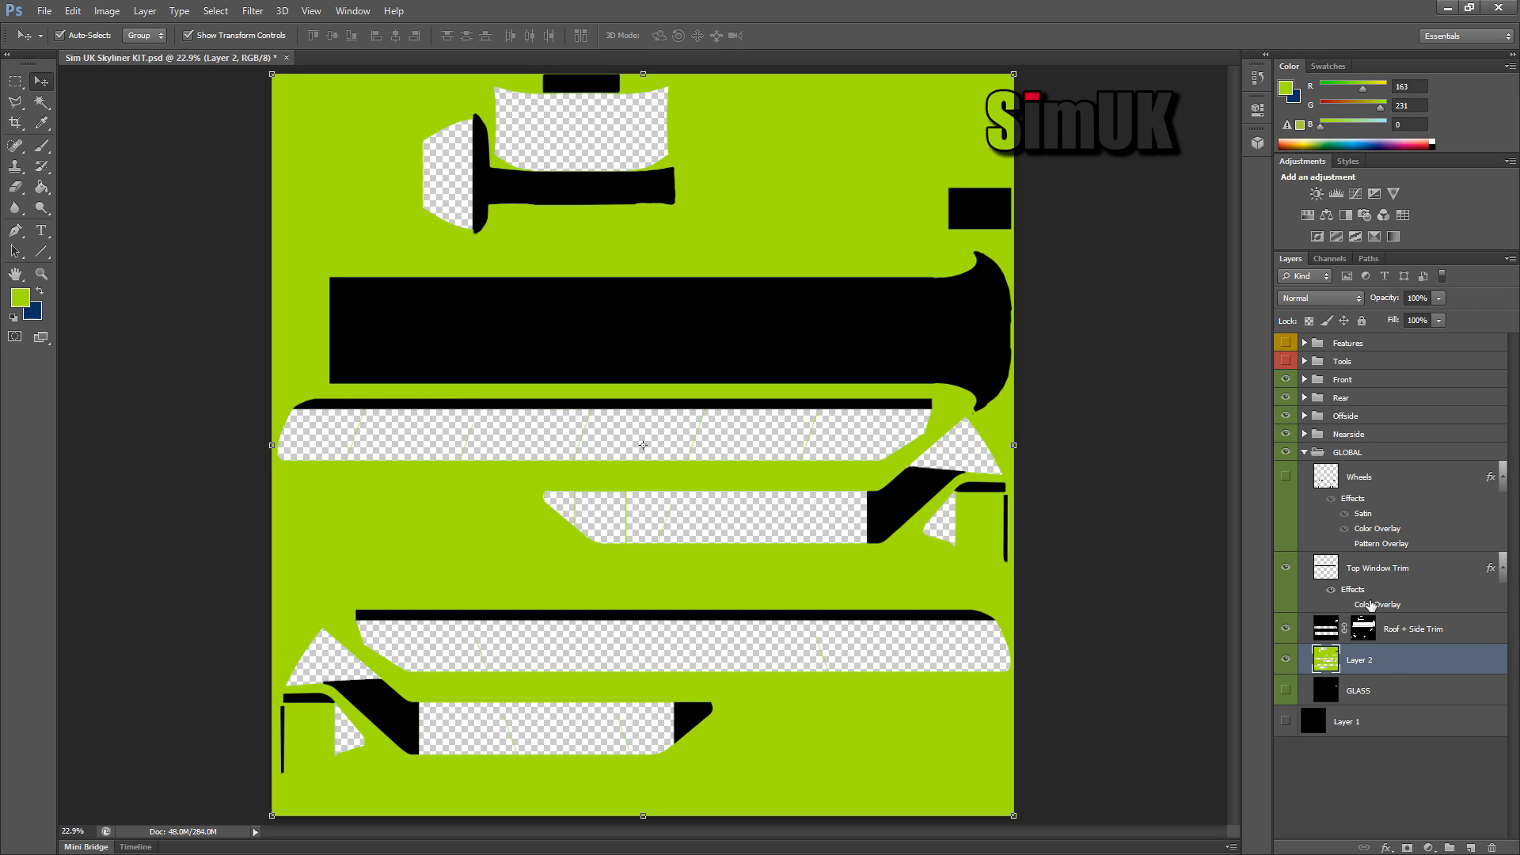
Step: Erase the small black rectangle at the texture's upper right edge with the Magic Eraser and save the document
drag(15, 187, 98, 218)
click(987, 210)
key(ctrl+s)
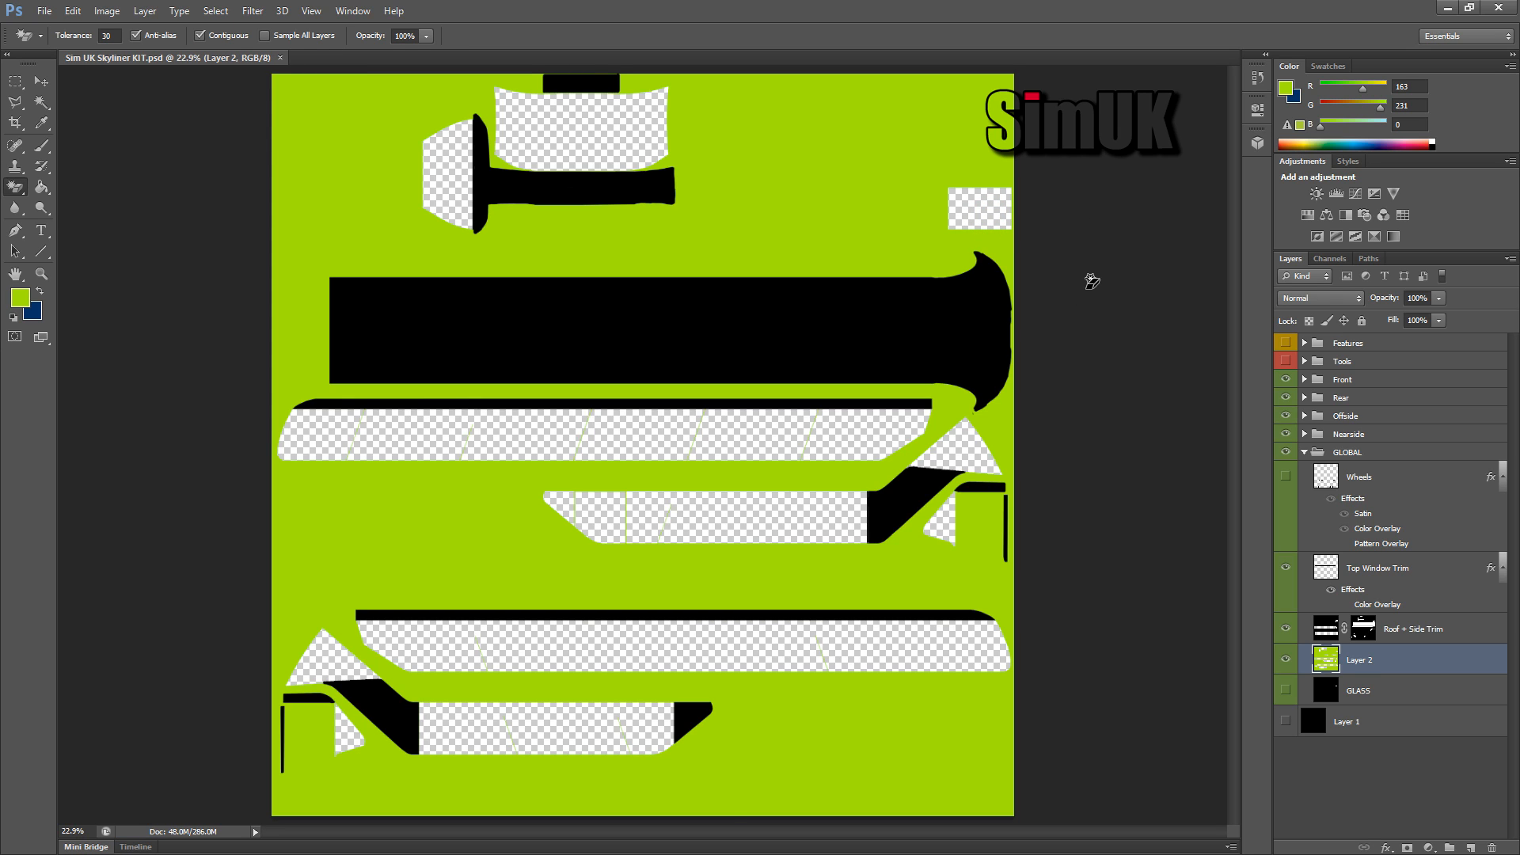
Step: Save the texture as Sim UK Skyliner KIT.png, replacing the existing file, with smallest compression and no interlacing
click(54, 16)
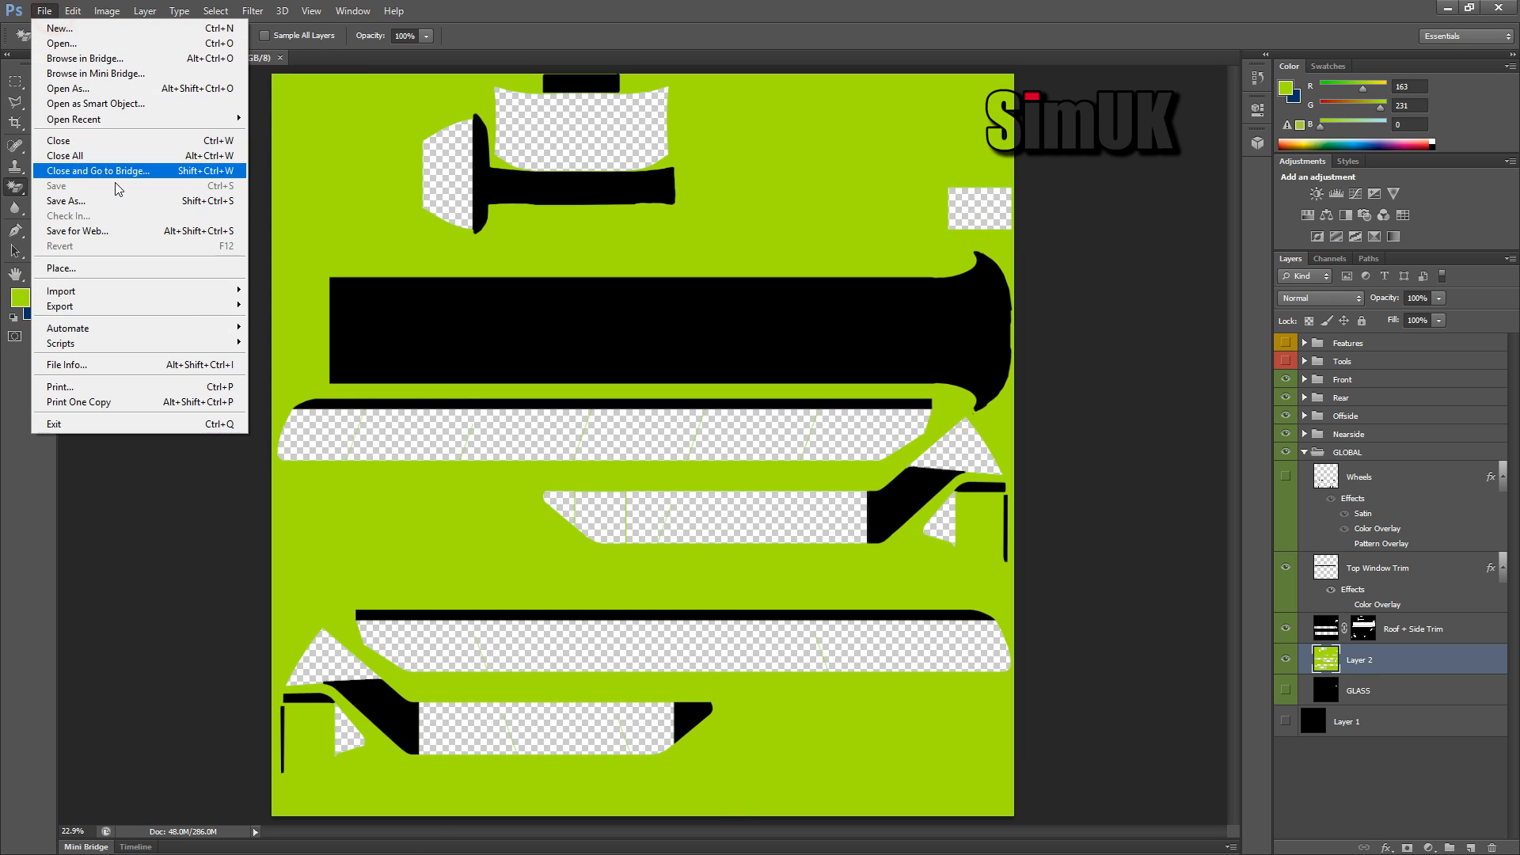
click(112, 210)
click(756, 428)
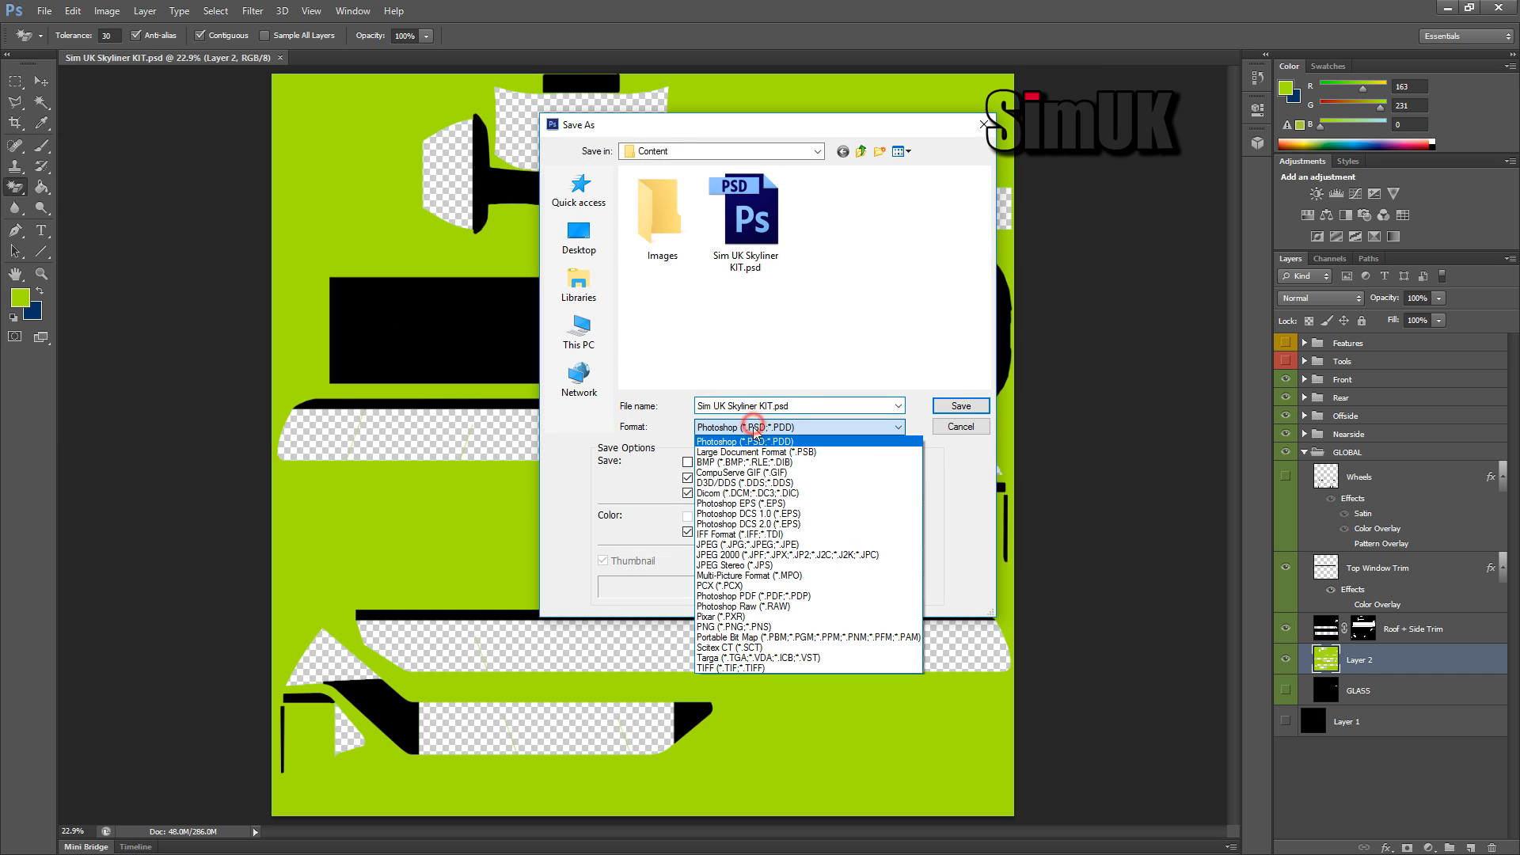
click(725, 628)
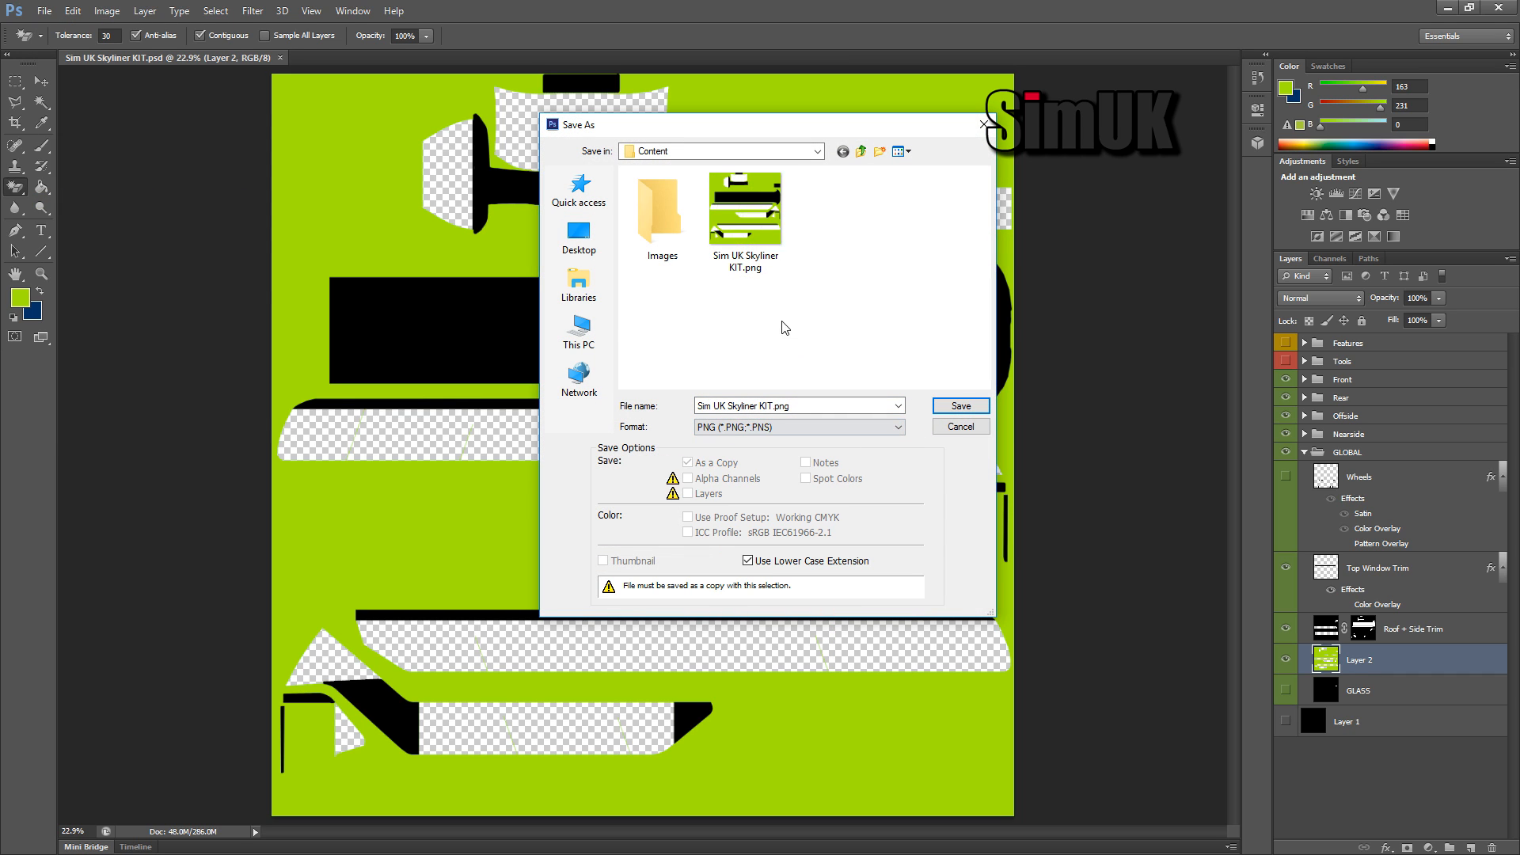
double_click(744, 208)
click(727, 324)
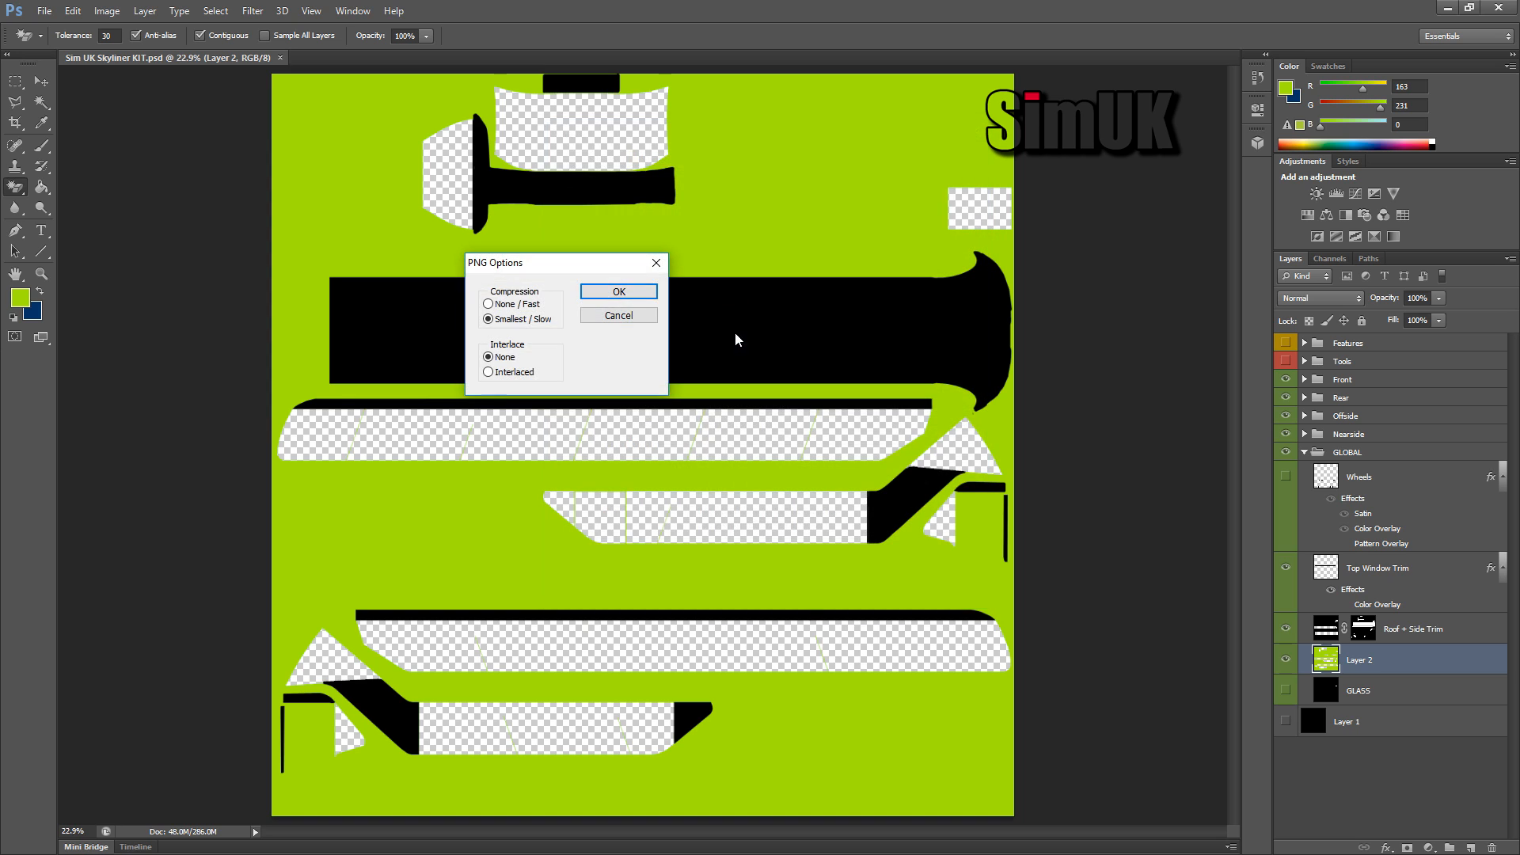
click(629, 292)
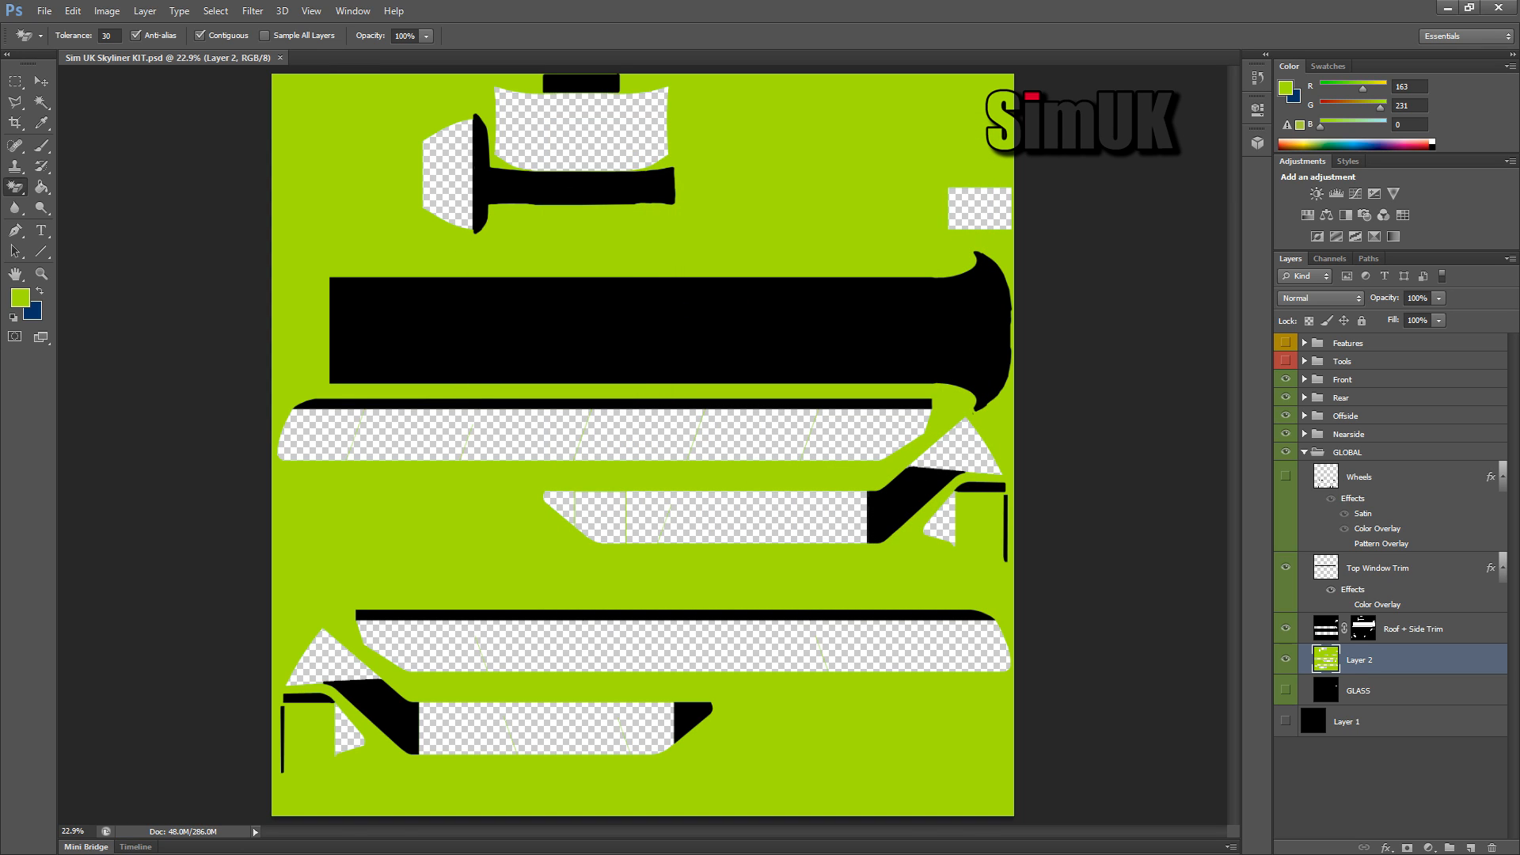
Step: Switch to the game, reload the repaints, and inspect the Sim UK Skyliner KIT bus by rotating it
key(alt+Tab)
click(287, 54)
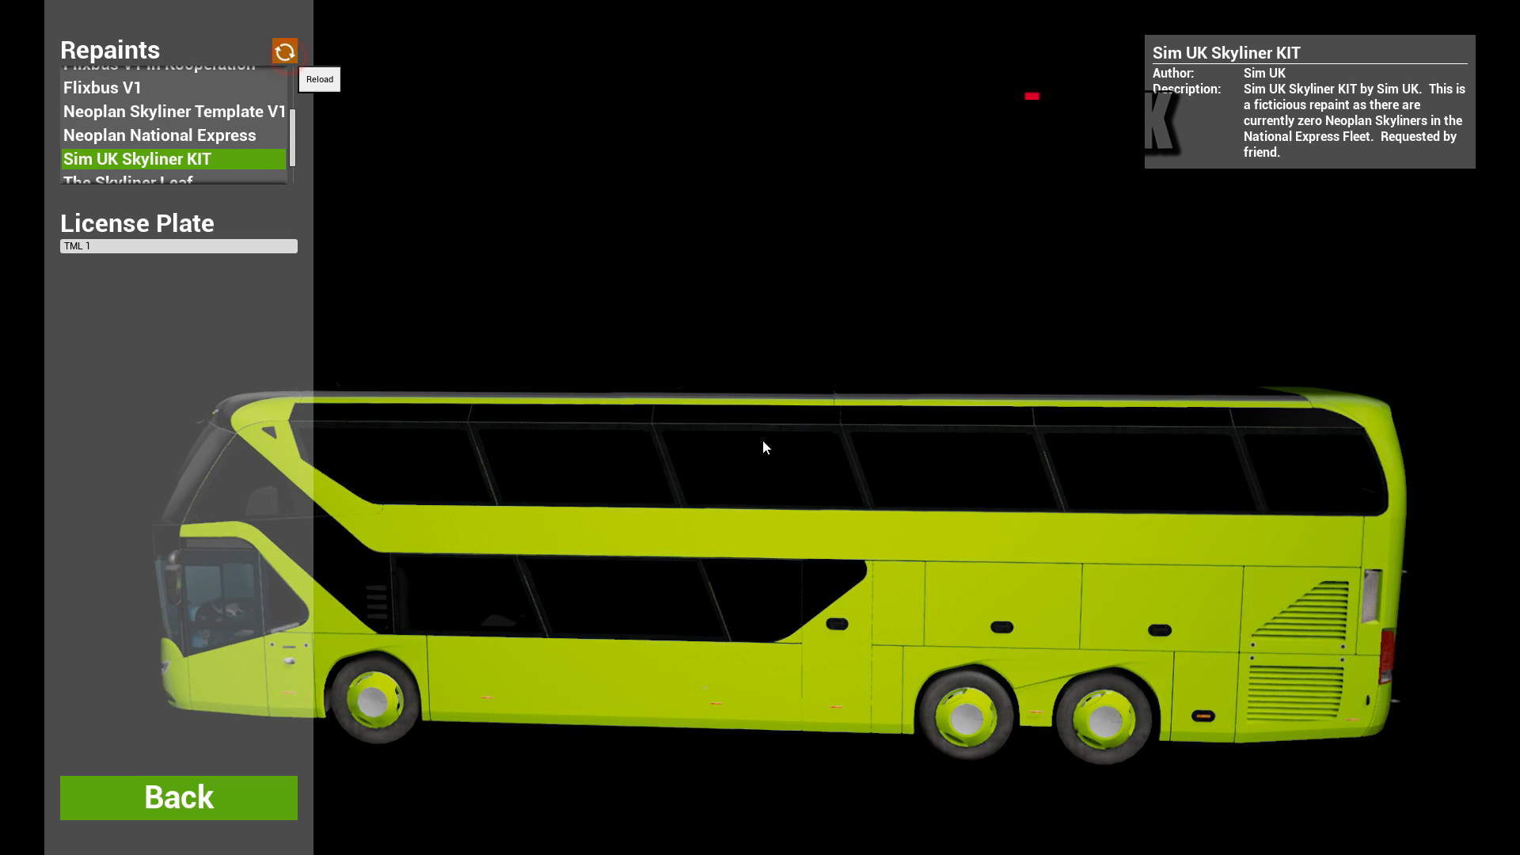
drag(451, 509, 886, 505)
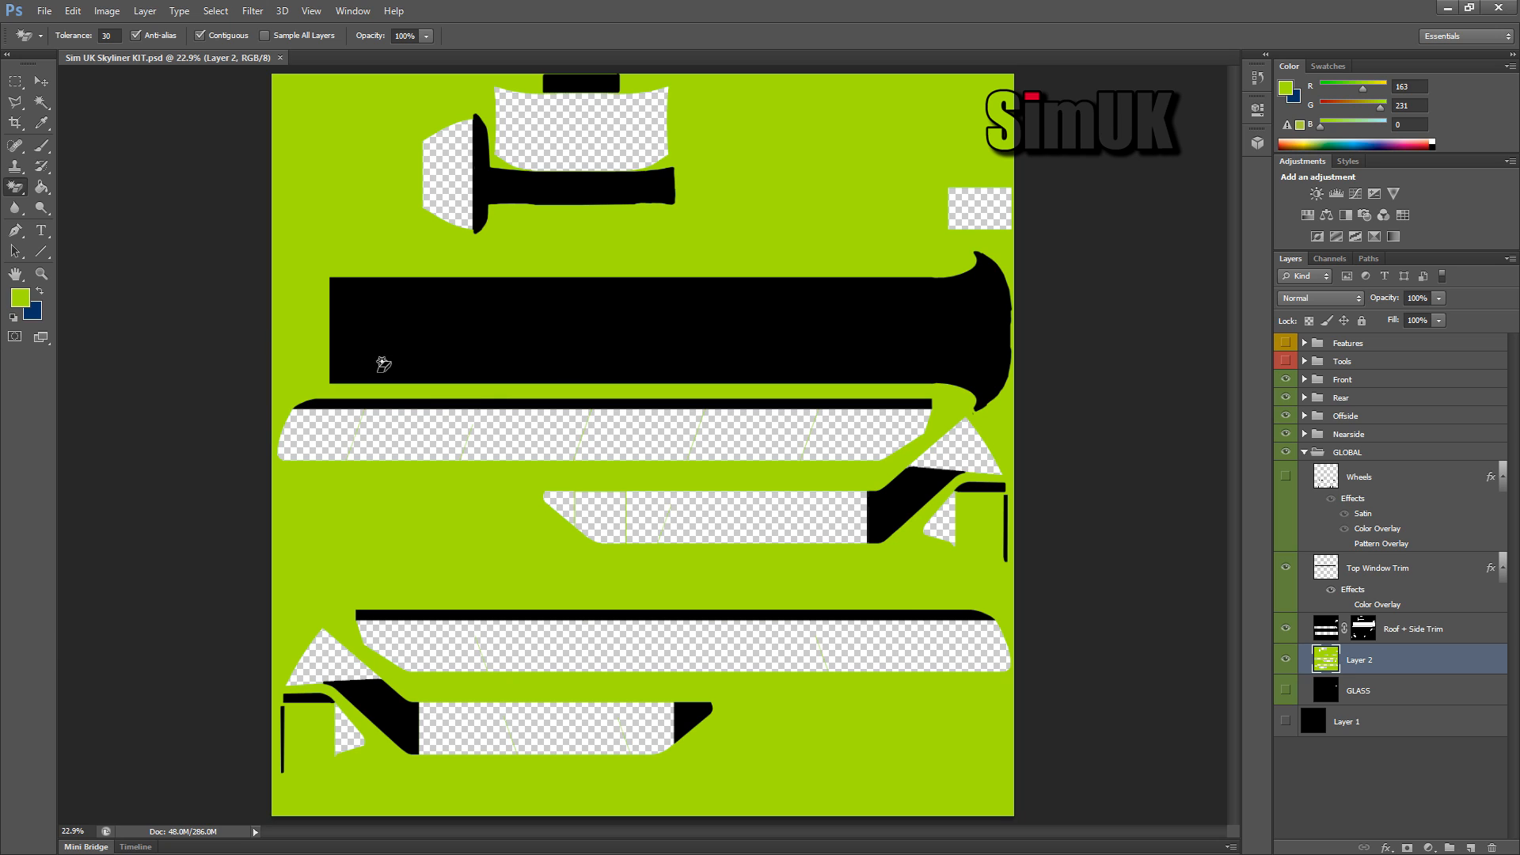
Step: In Photoshop, duplicate the Roof + Side Trim layer, place the copy directly below Layer 2 and hide the original
click(1417, 630)
right_click(1429, 631)
click(1346, 90)
key(Return)
drag(1429, 637, 1437, 665)
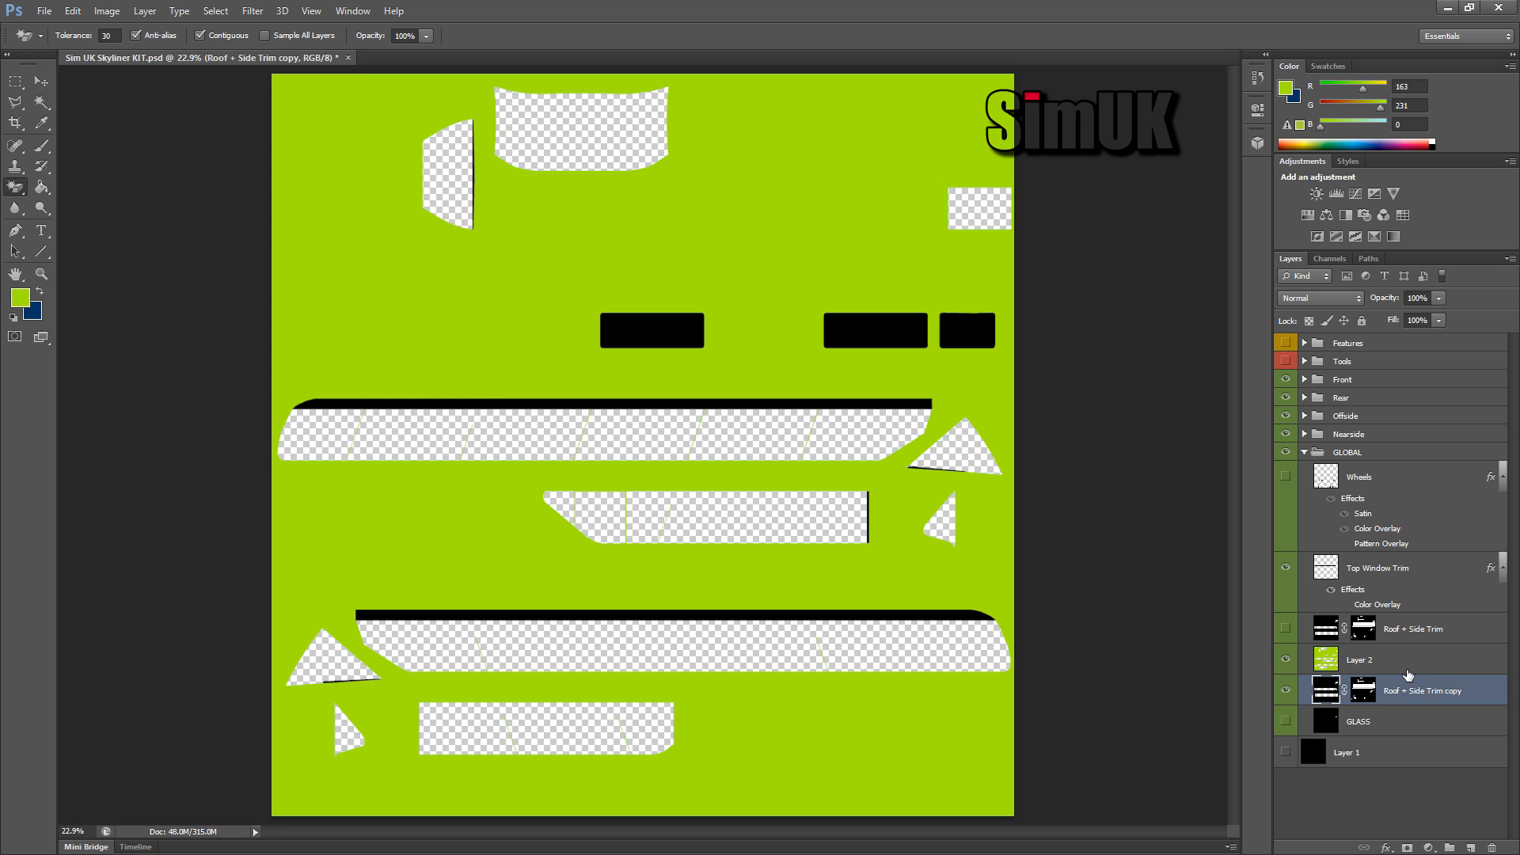
Step: Duplicate Layer 2, hide the original, clip the duplicate to Roof + Side Trim copy and merge those two layers
alt+click(1310, 684)
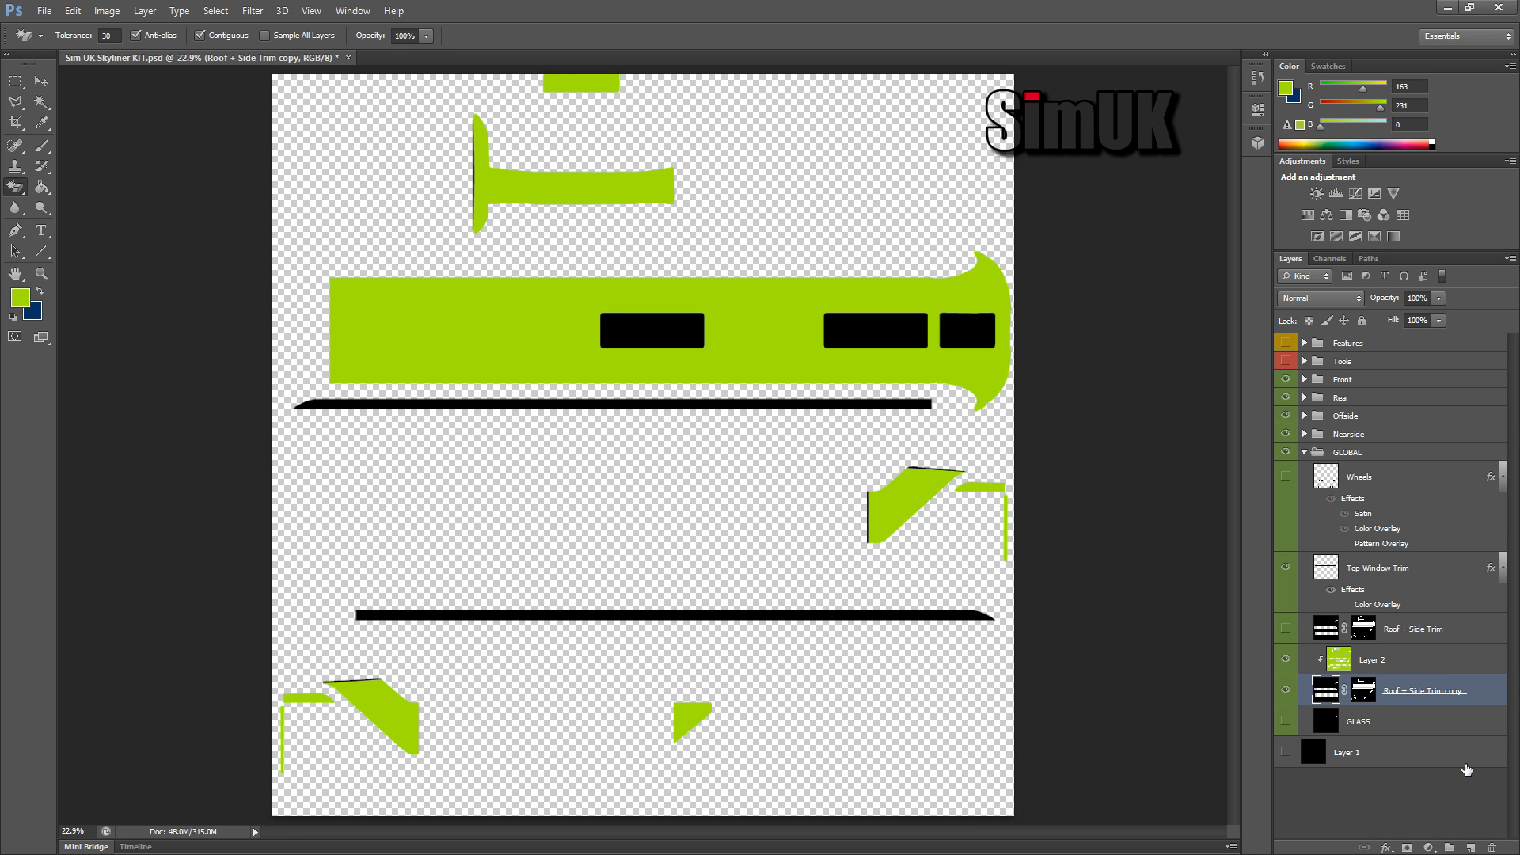
key(ctrl+z)
right_click(1417, 651)
click(1352, 103)
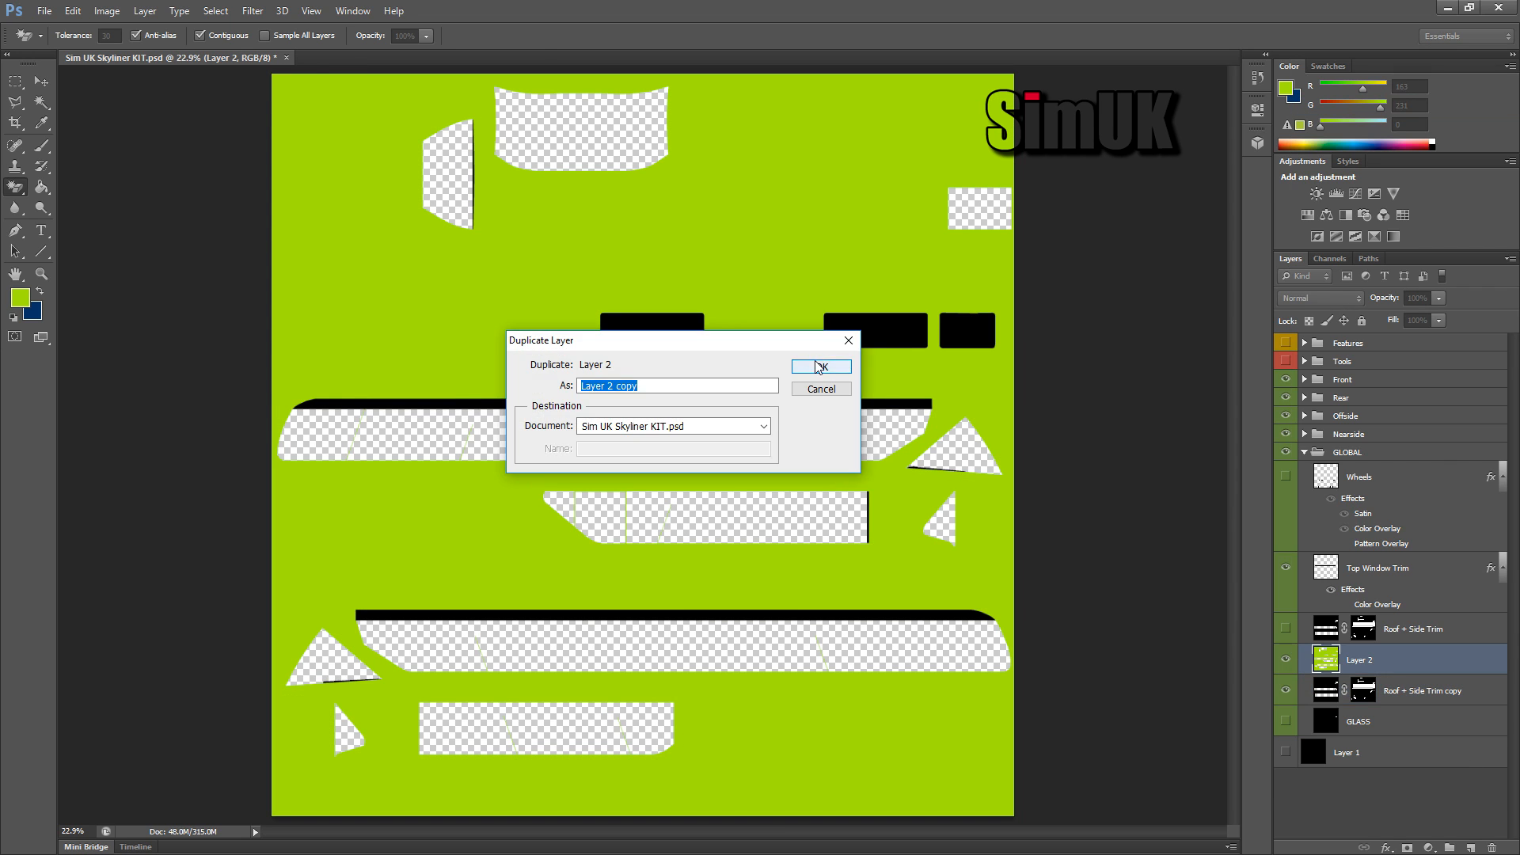
click(821, 366)
click(1287, 692)
drag(1390, 692, 1425, 703)
alt+click(1442, 706)
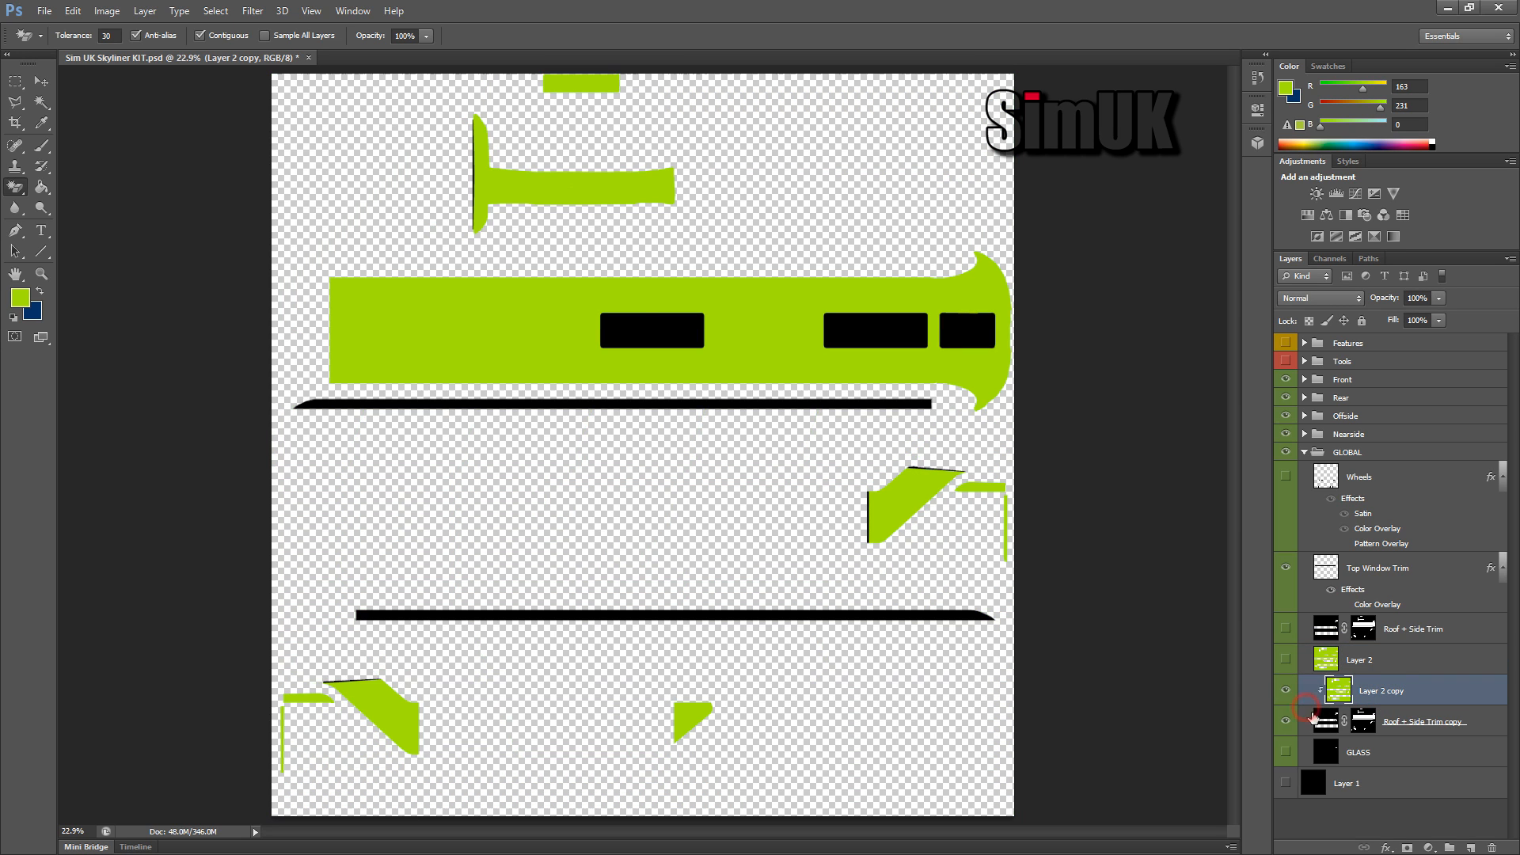
right_click(1485, 727)
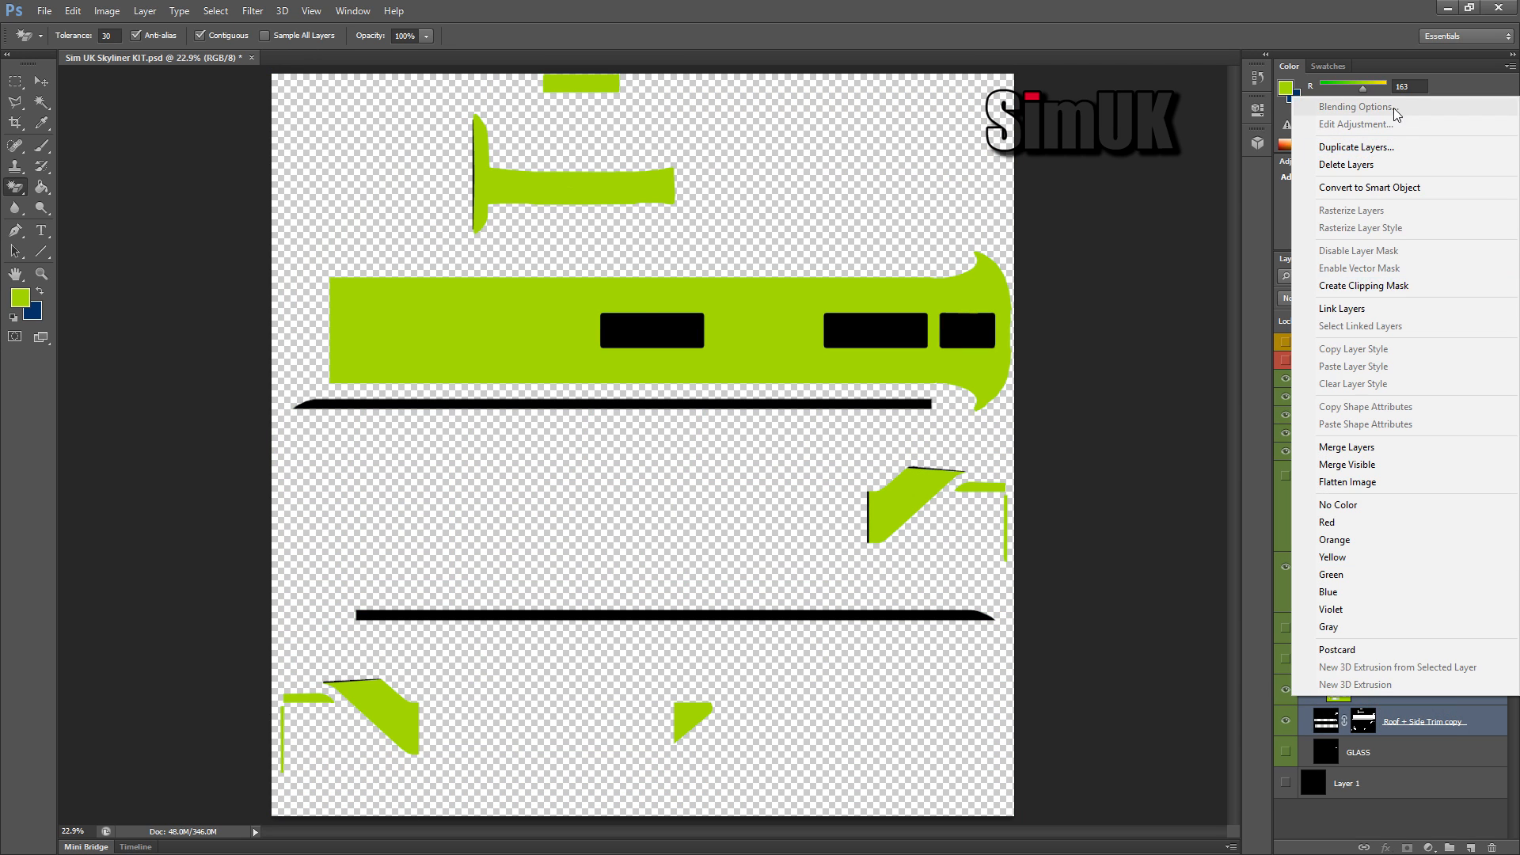
click(1422, 446)
Step: Erase the three black rectangles inside the green roof area of Layer 2 copy and save the document
click(627, 345)
click(875, 325)
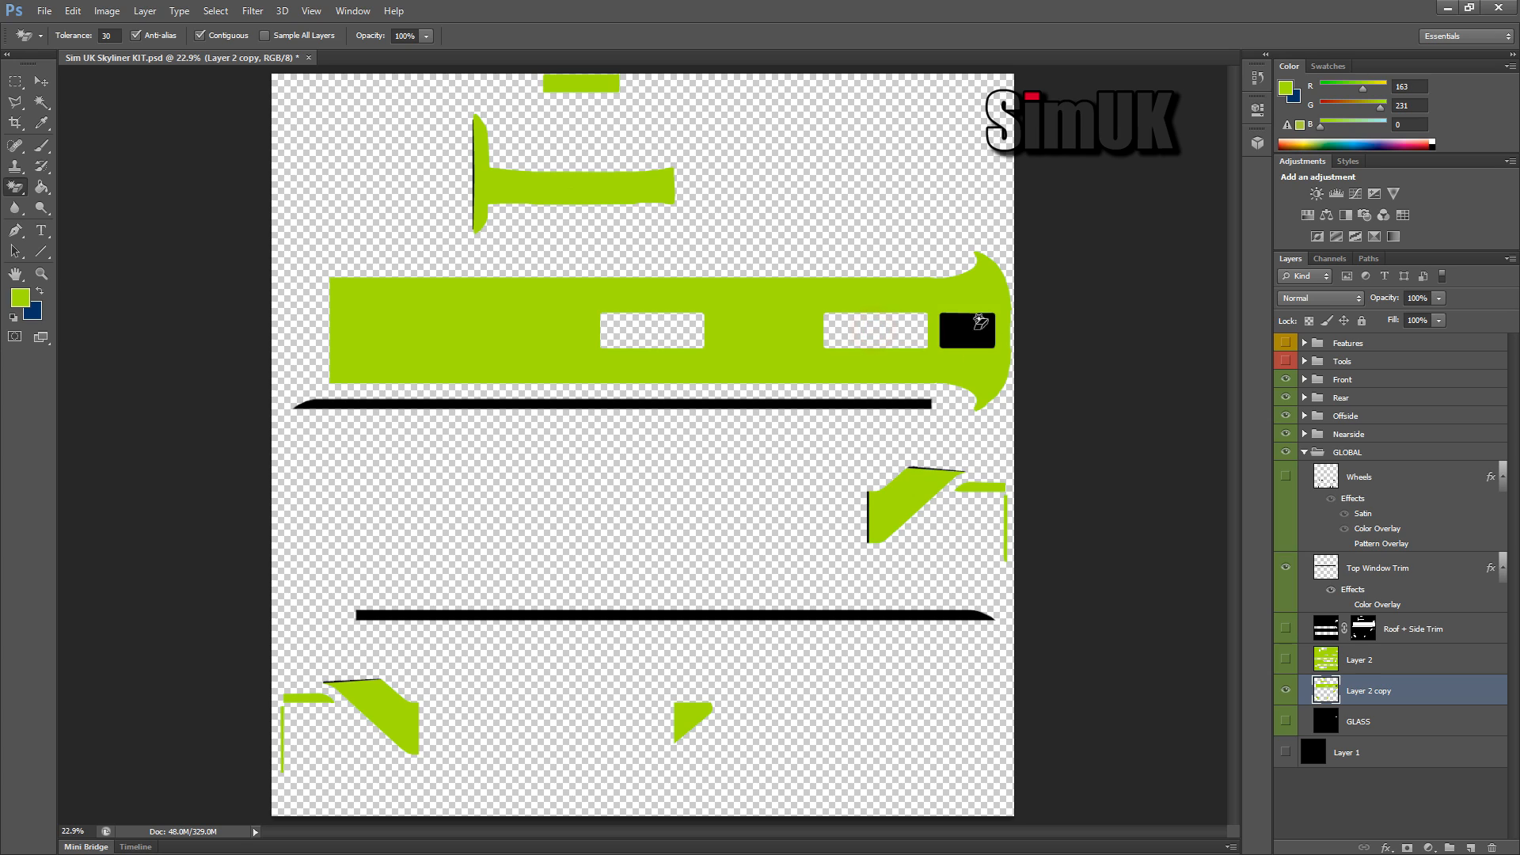
click(967, 327)
key(ctrl+s)
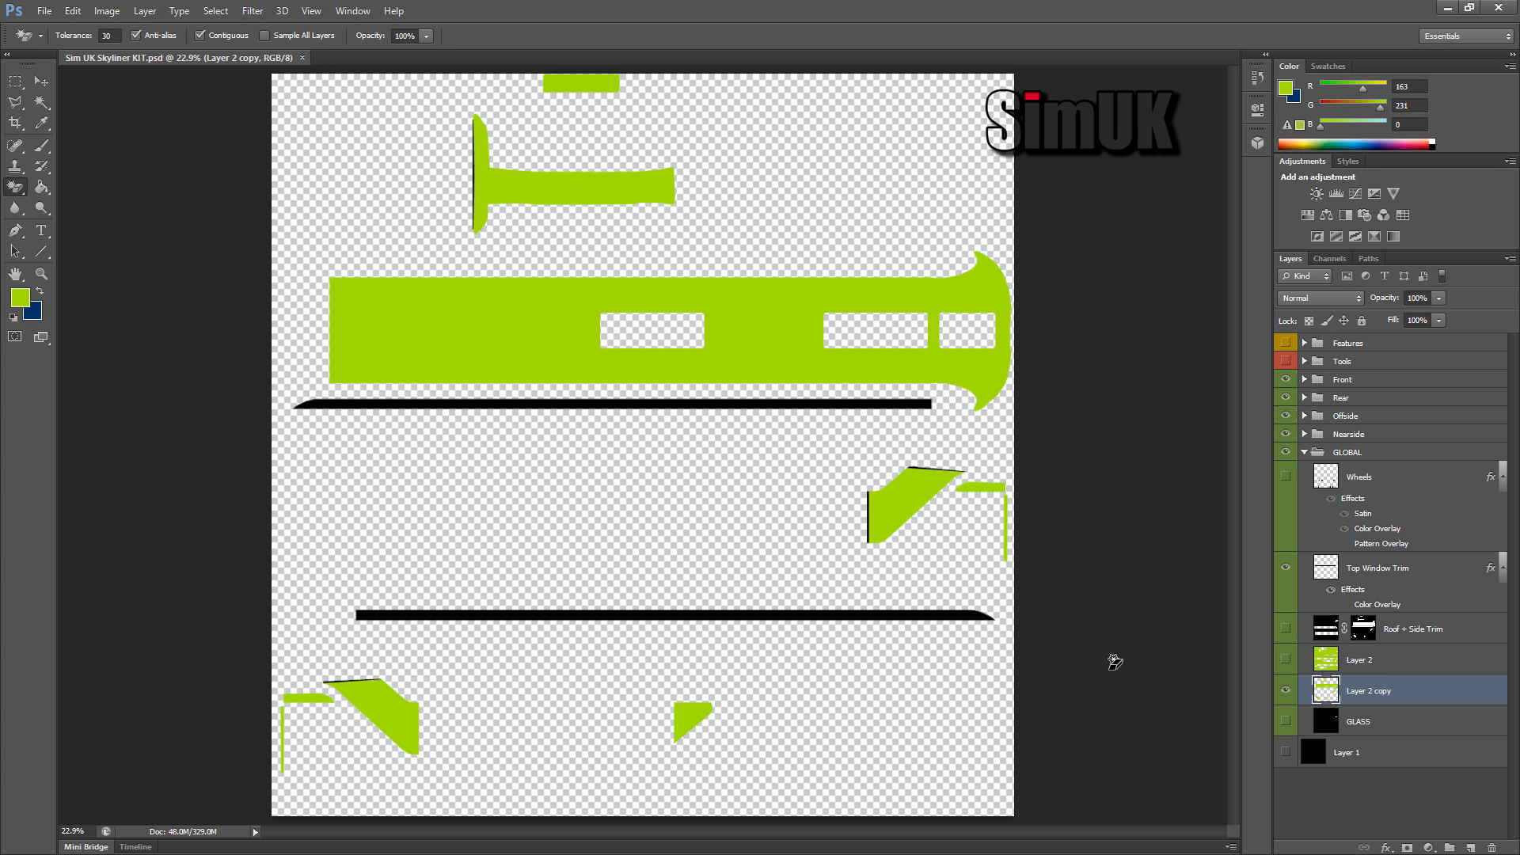
Step: Set the foreground colour to black, fill the green roof area of Layer 2 copy with the Paint Bucket, and save
click(25, 307)
drag(1054, 259, 952, 384)
click(1354, 128)
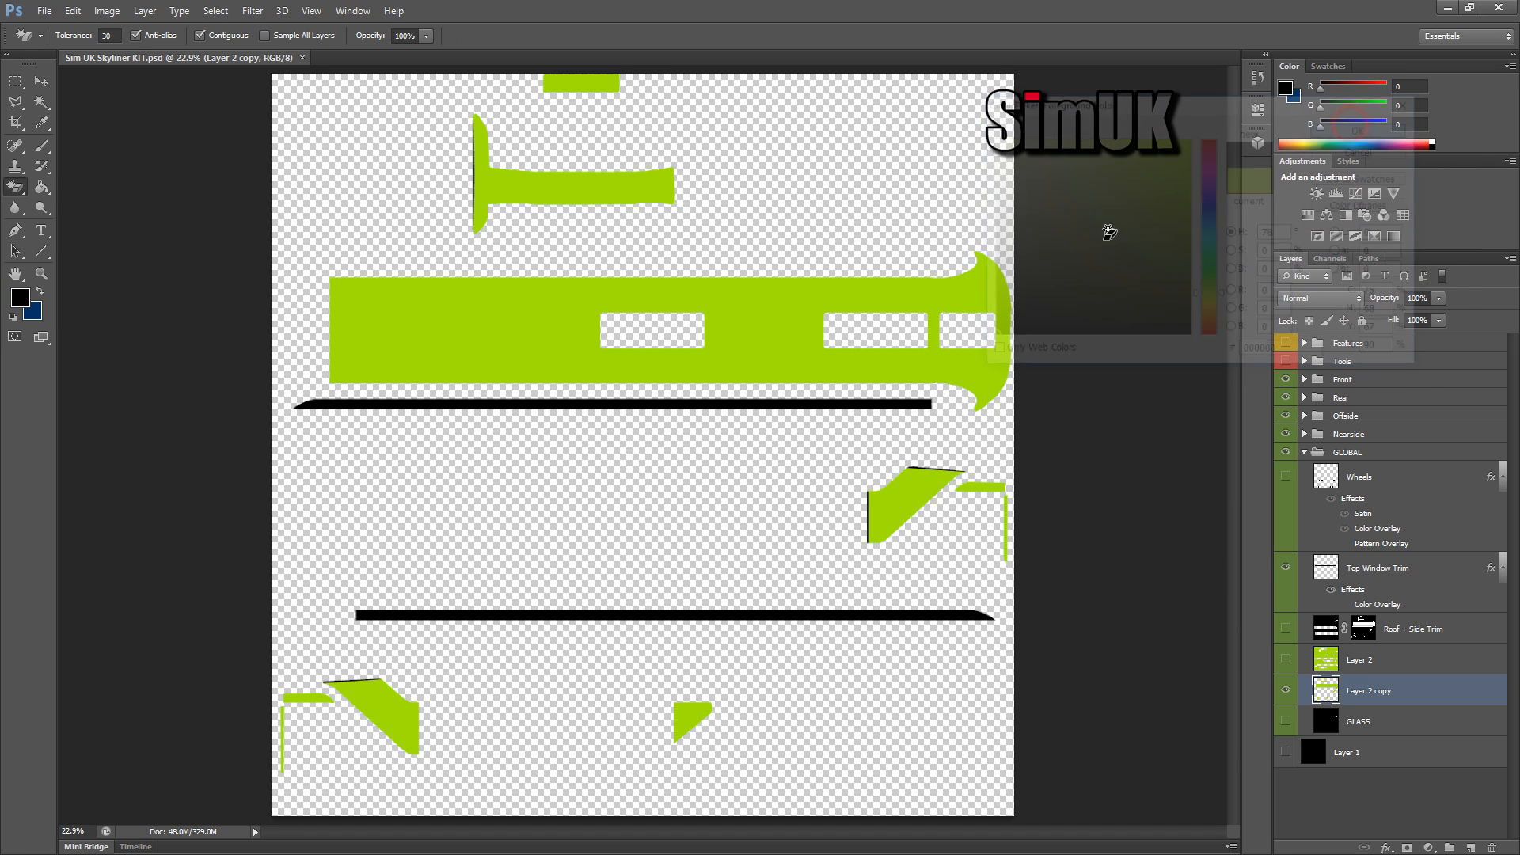
click(781, 298)
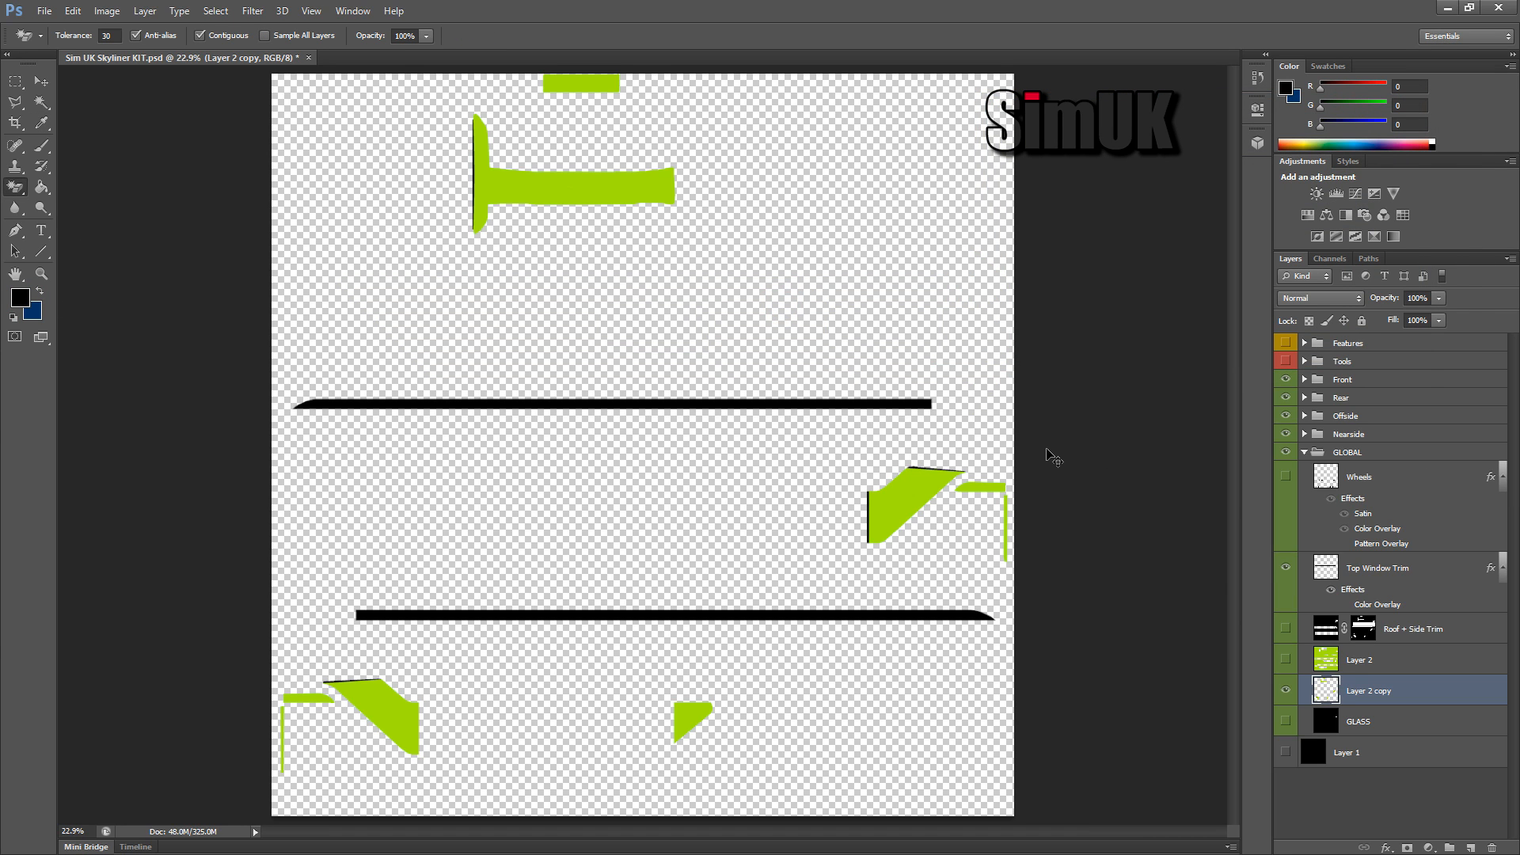
key(ctrl+z)
click(41, 187)
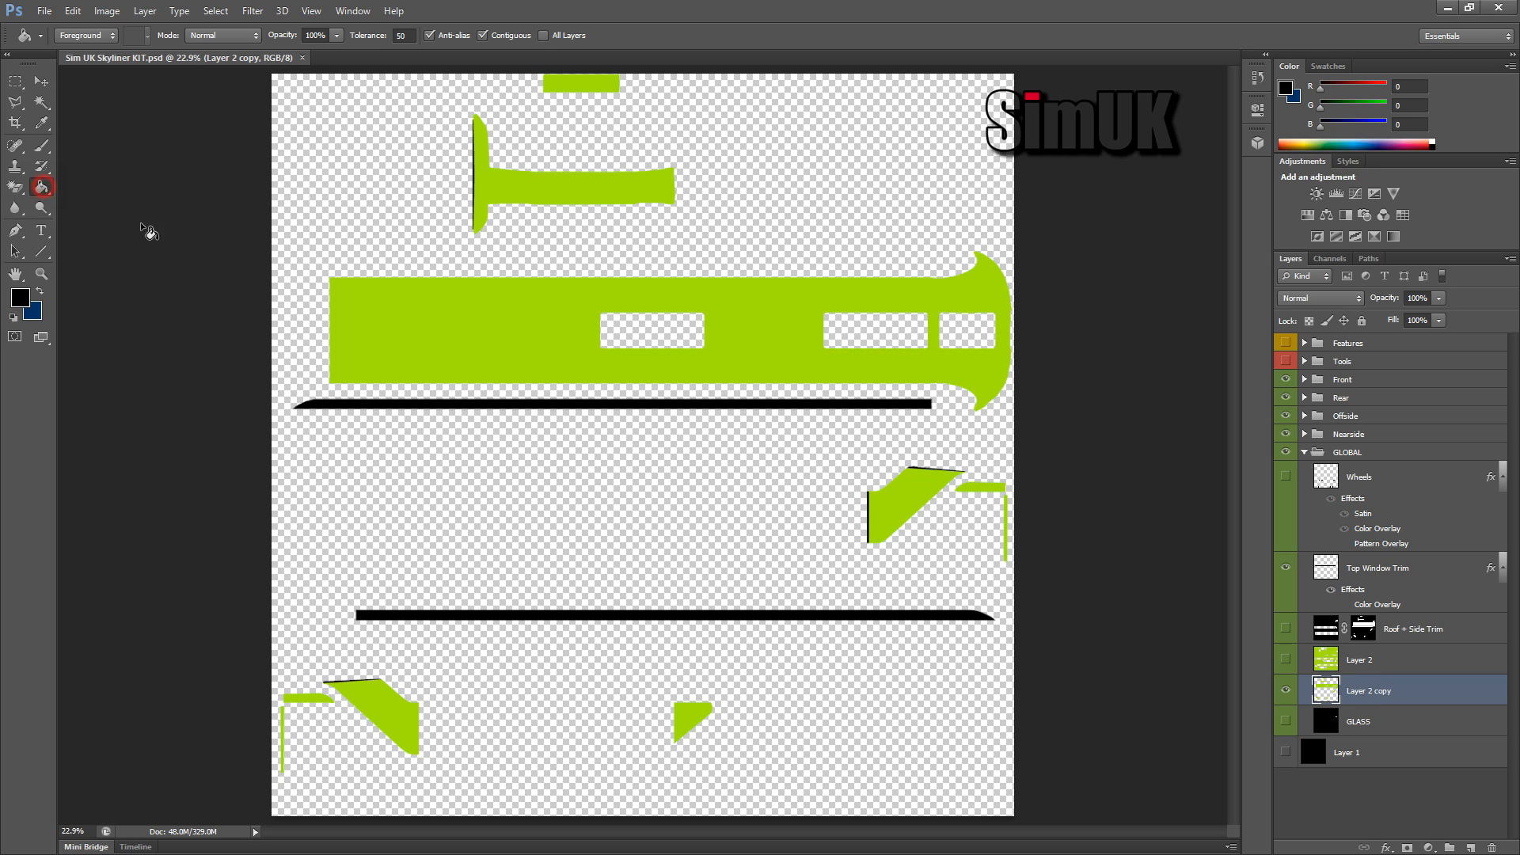
click(792, 316)
key(ctrl+s)
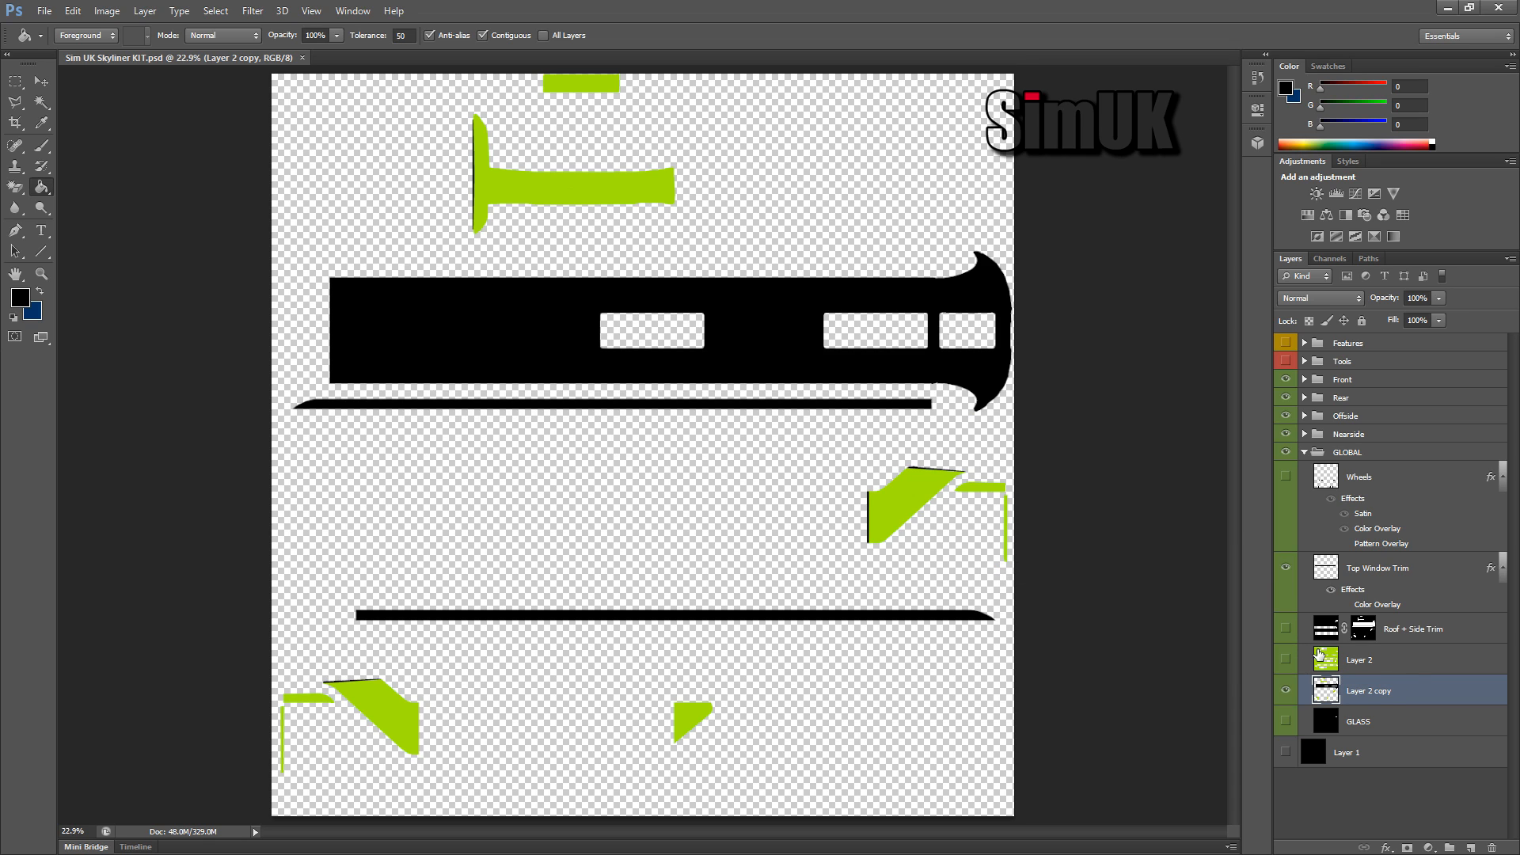
Step: Show Layer 2 and Roof + Side Trim again and select the Roof + Side Trim layer
click(1413, 661)
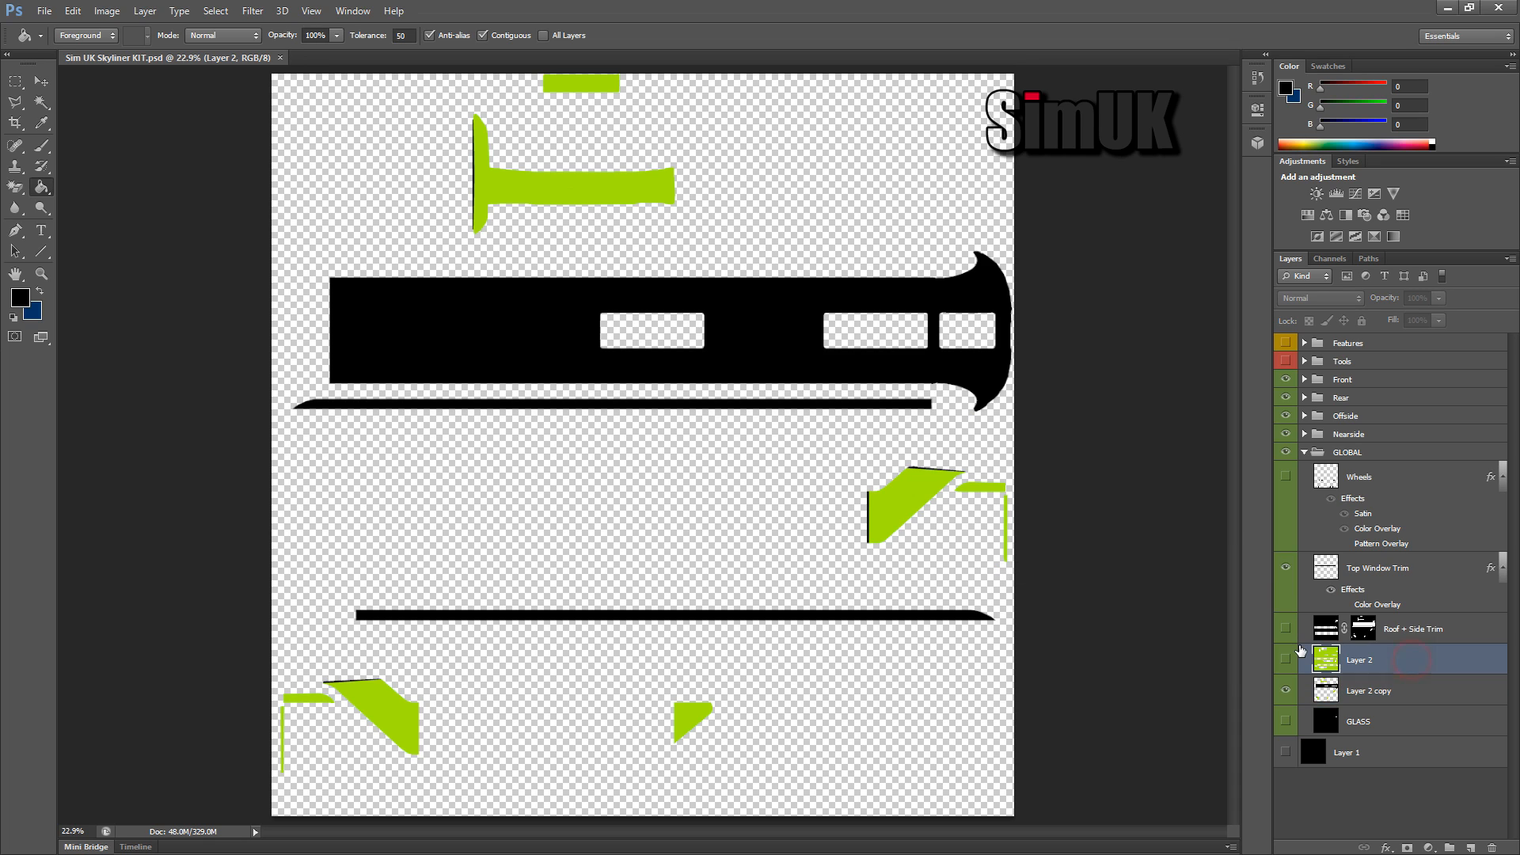
click(1286, 660)
click(1286, 630)
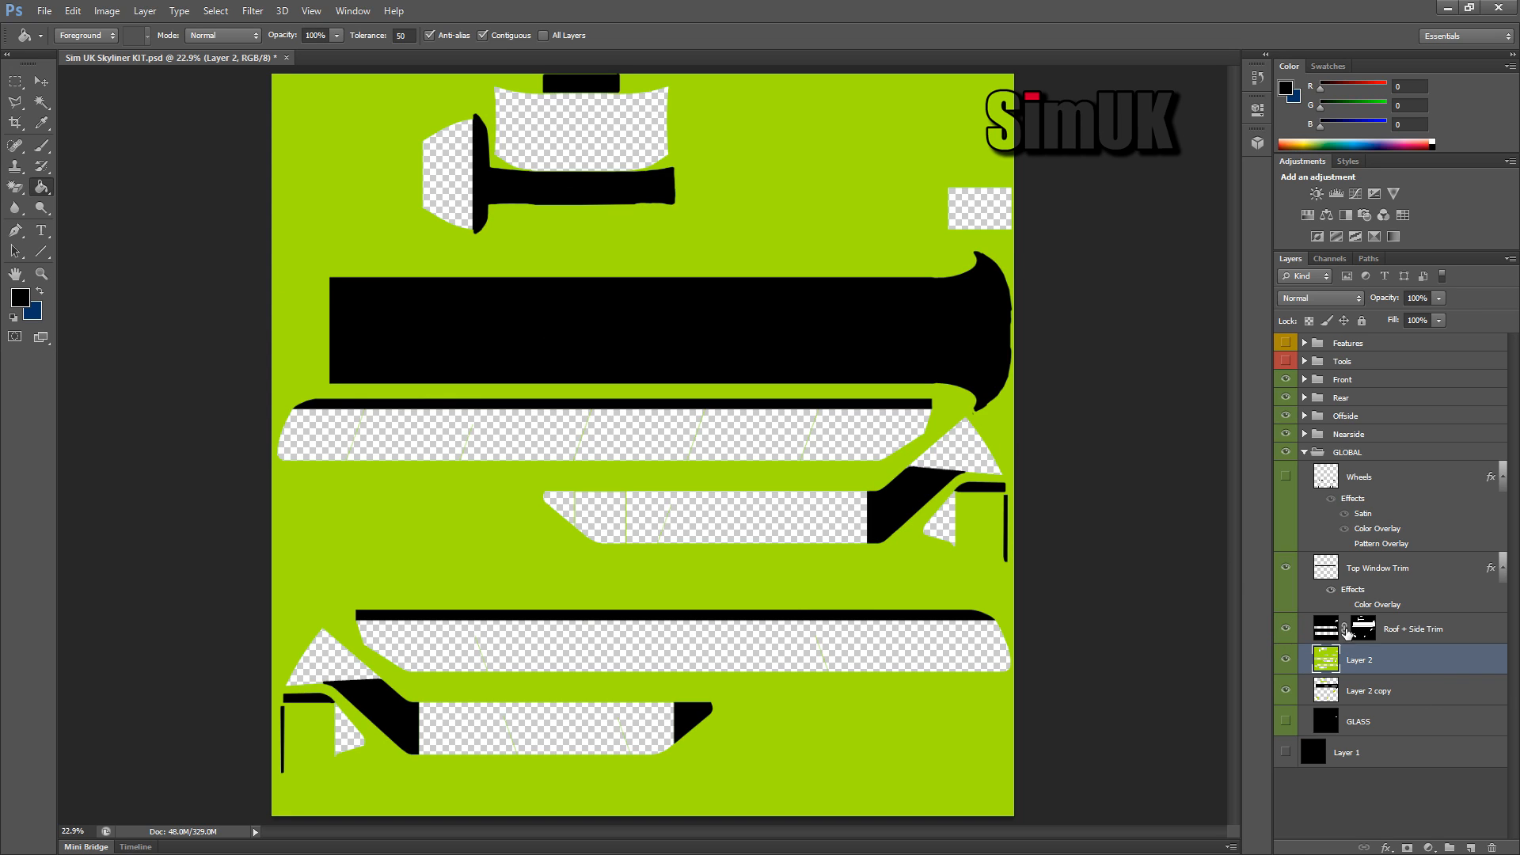
click(1459, 635)
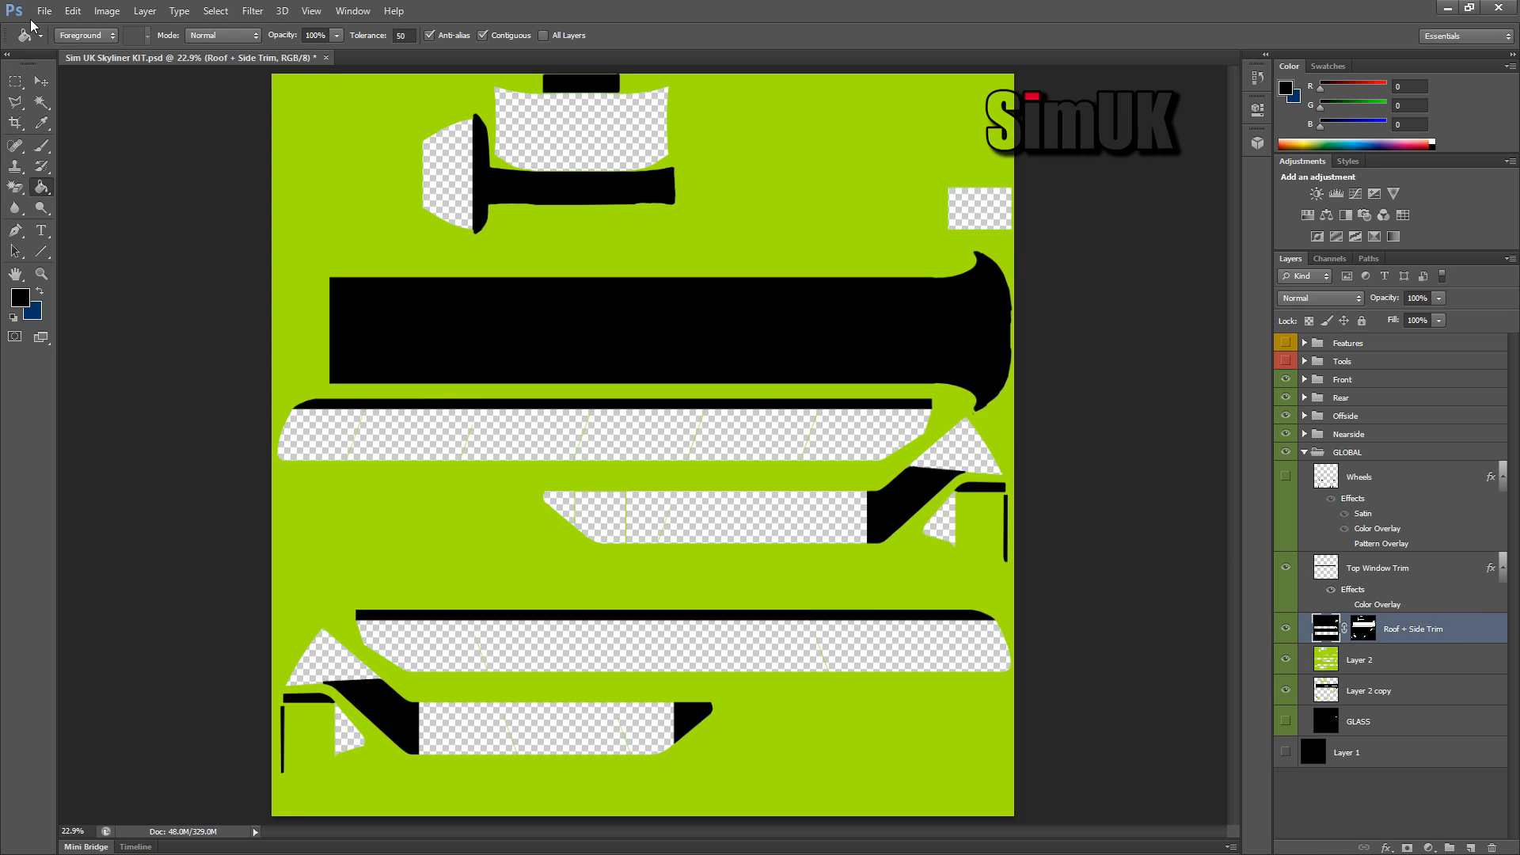
Step: Erase the black roof area and its covering over the three openings on the Roof + Side Trim layer using rectangular selections
click(15, 81)
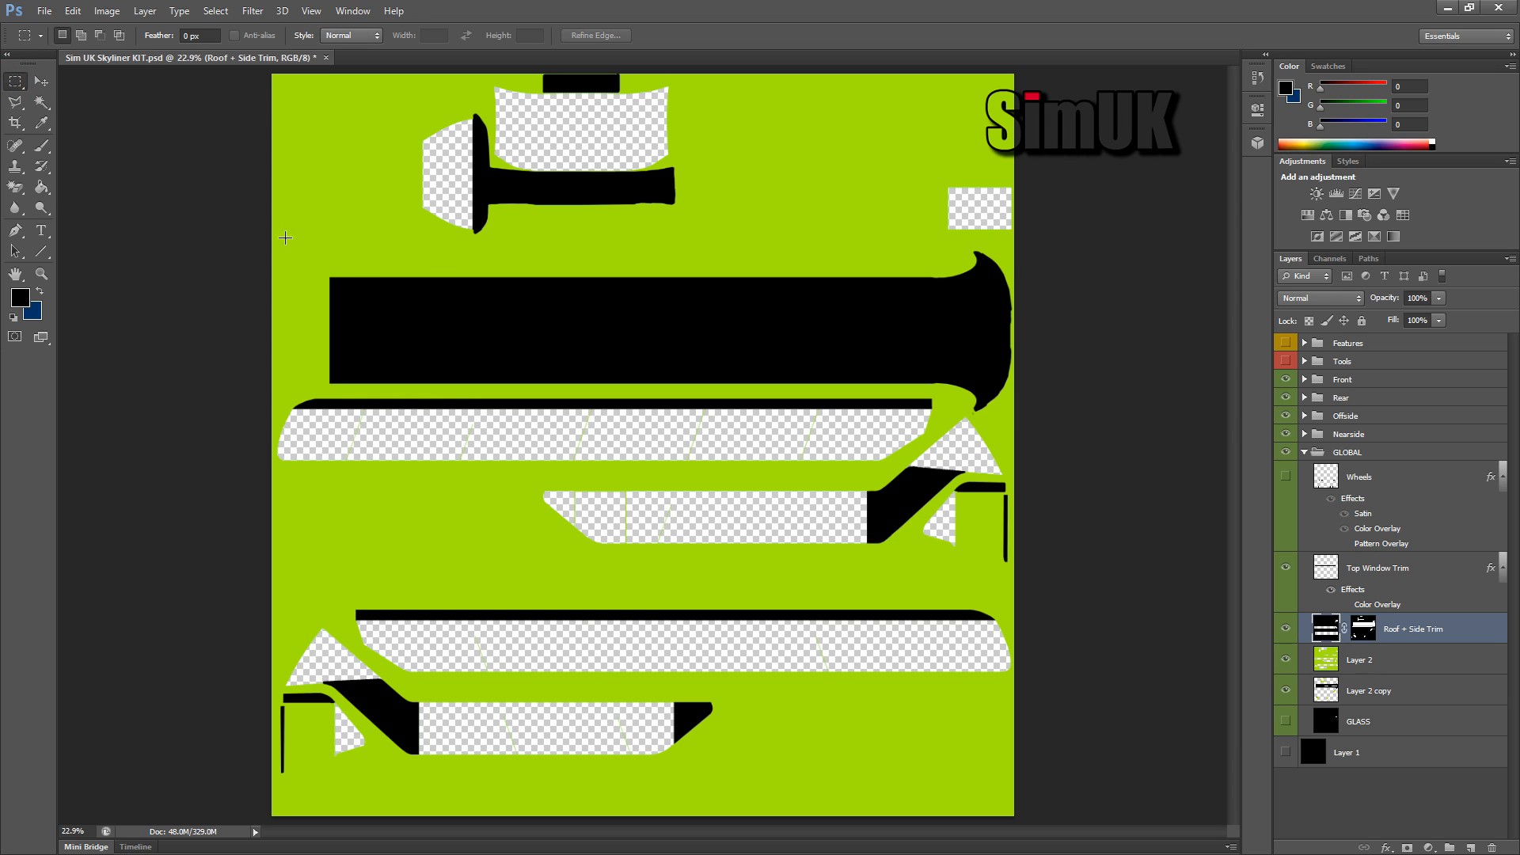
drag(318, 258, 956, 388)
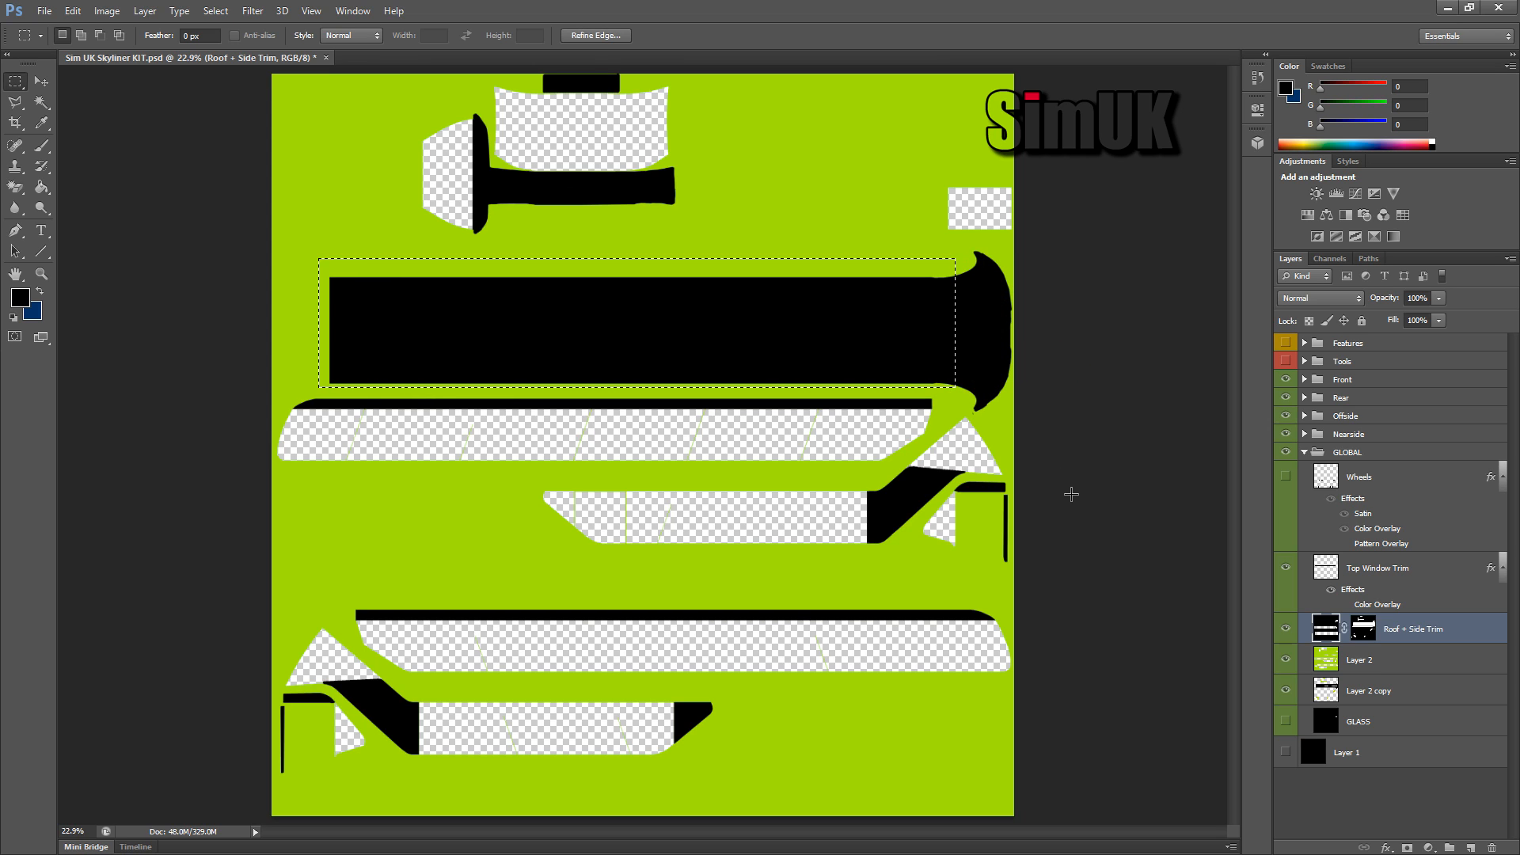
key(Delete)
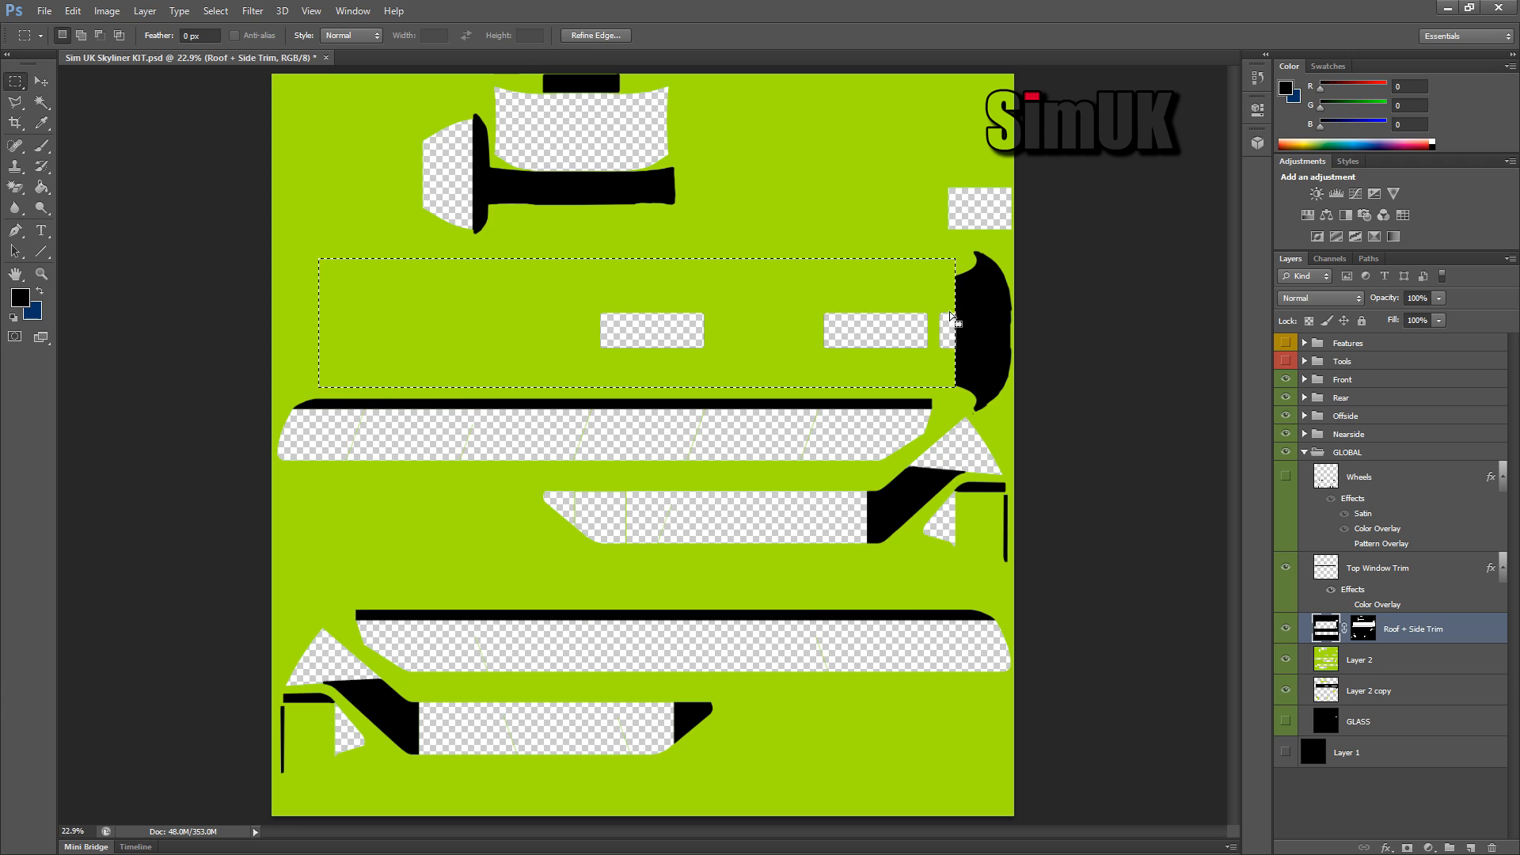
click(986, 309)
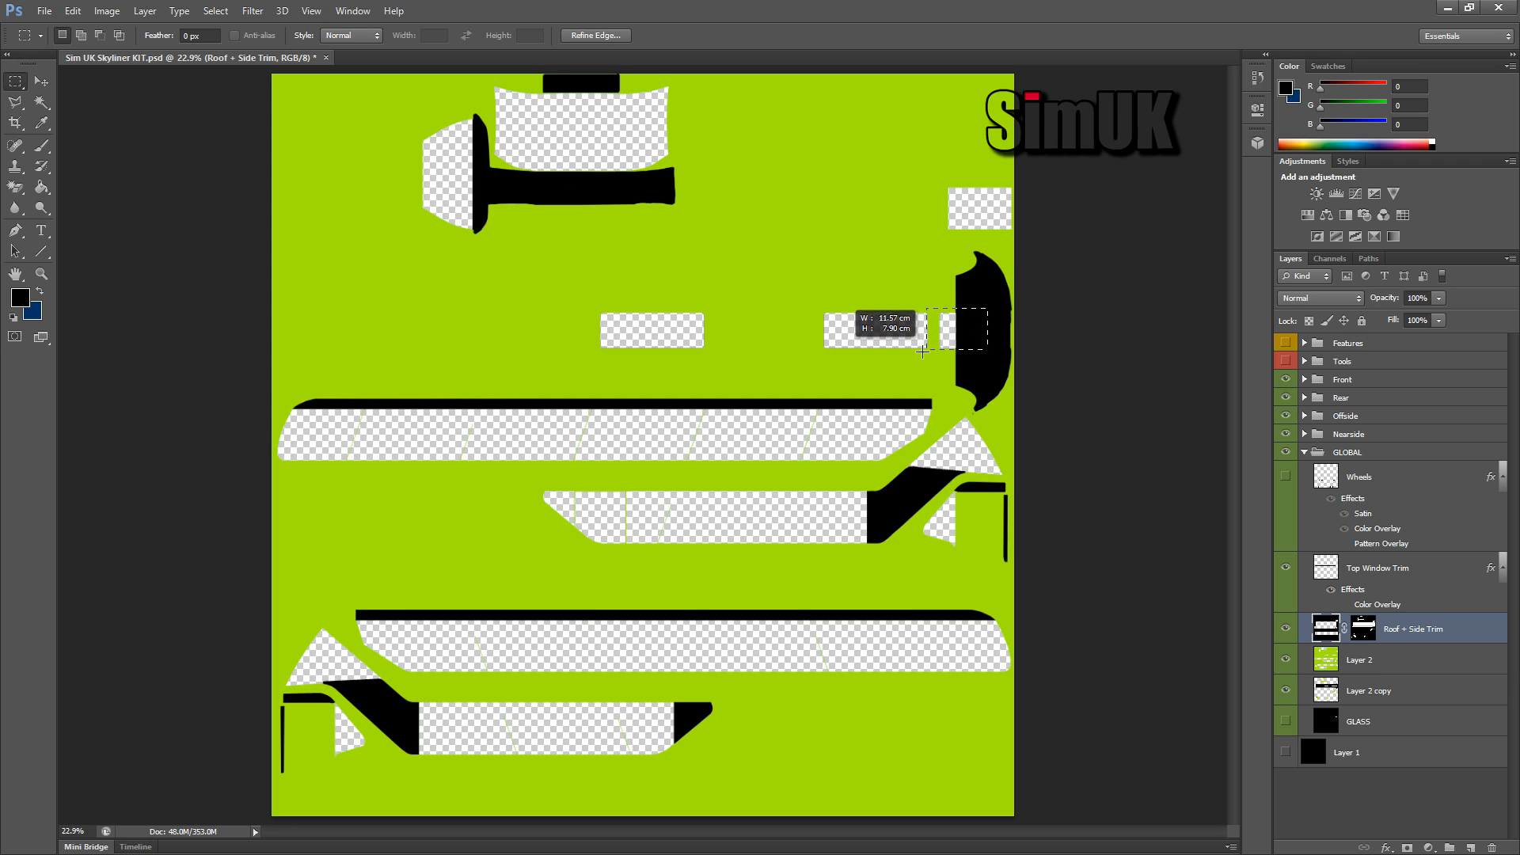
key(Delete)
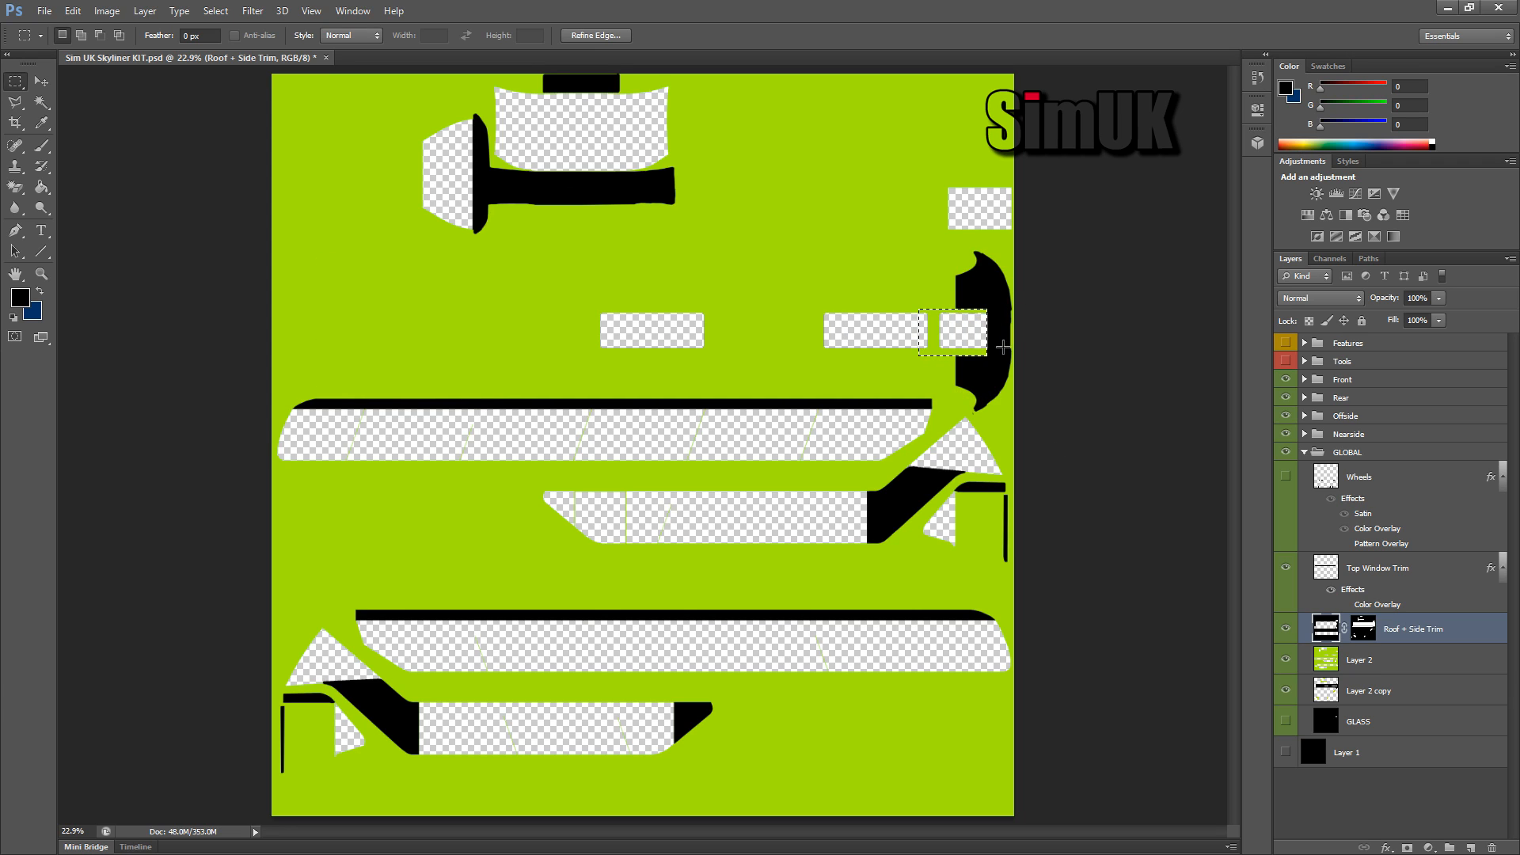
drag(1002, 307, 936, 359)
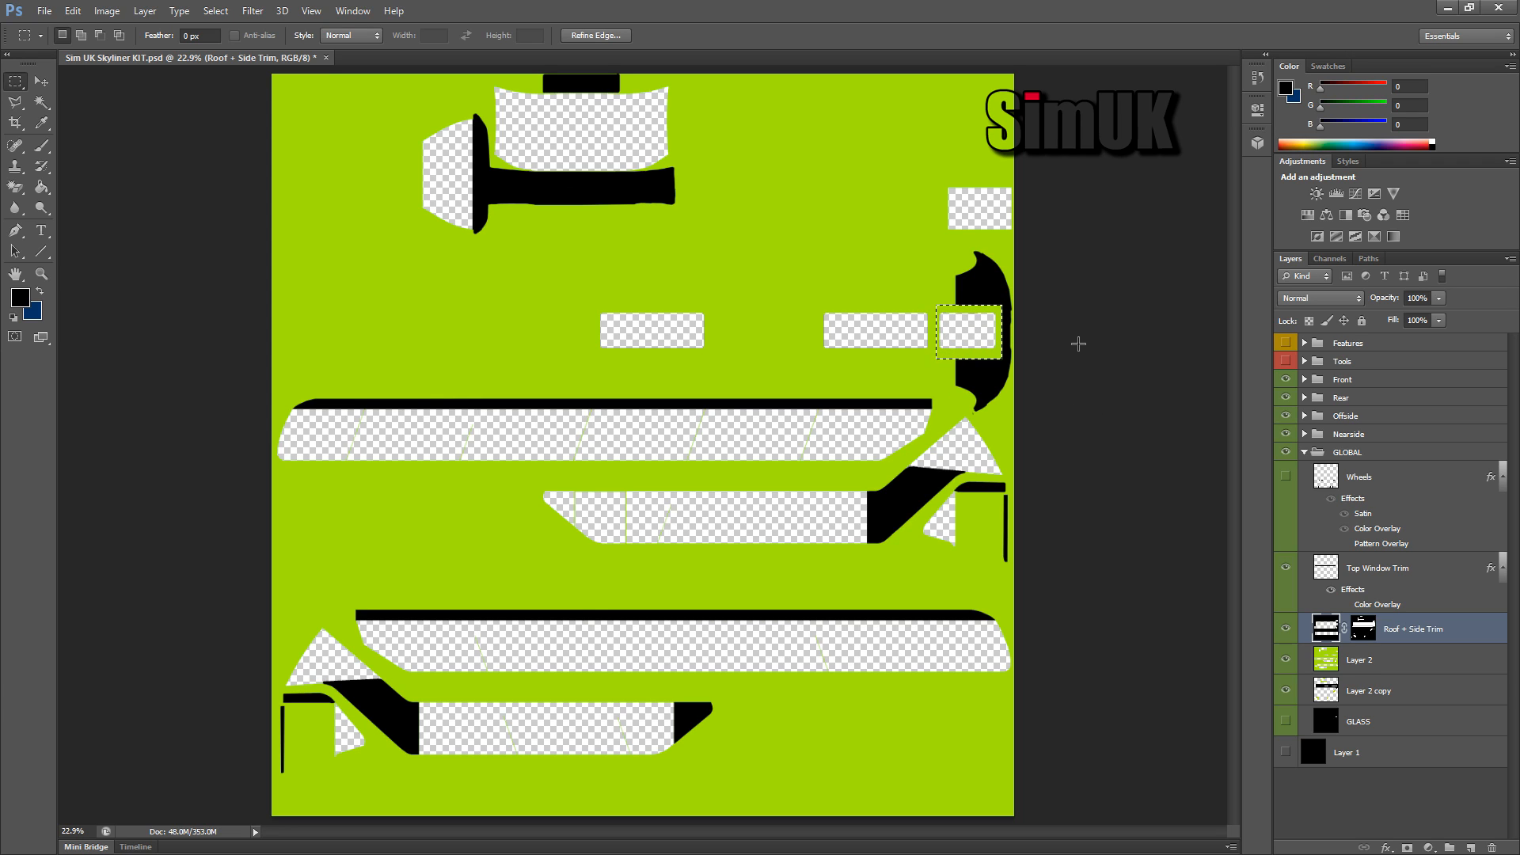
click(1096, 362)
Step: Move Layer 2 copy above Roof + Side Trim and erase its areas above and below the main roof panel
click(1400, 699)
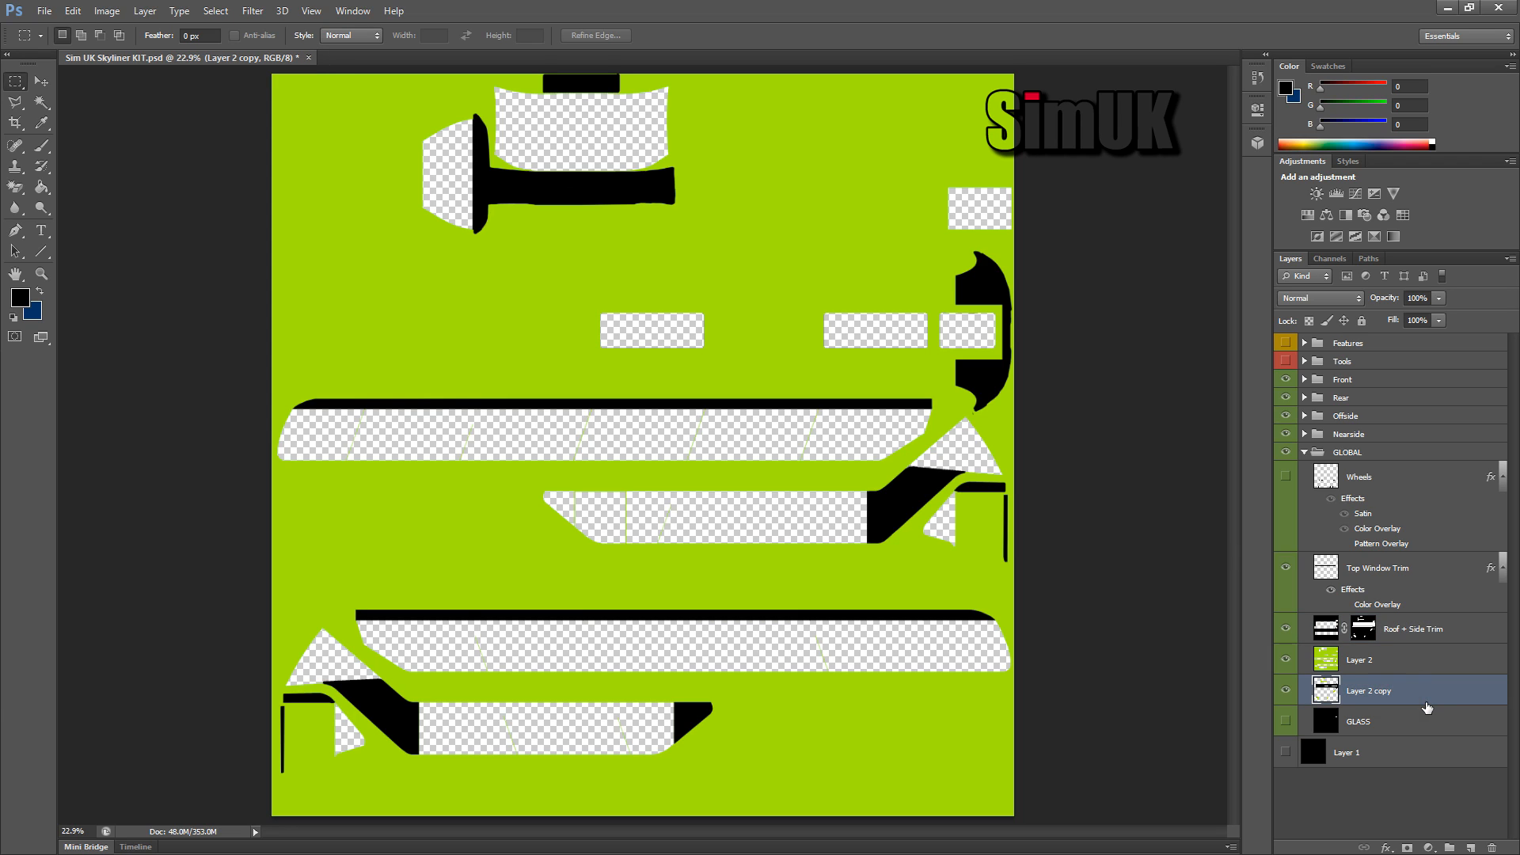
drag(1423, 704, 1421, 645)
drag(218, 70, 1079, 273)
drag(238, 388, 1129, 800)
key(Delete)
key(v)
key(ctrl+d)
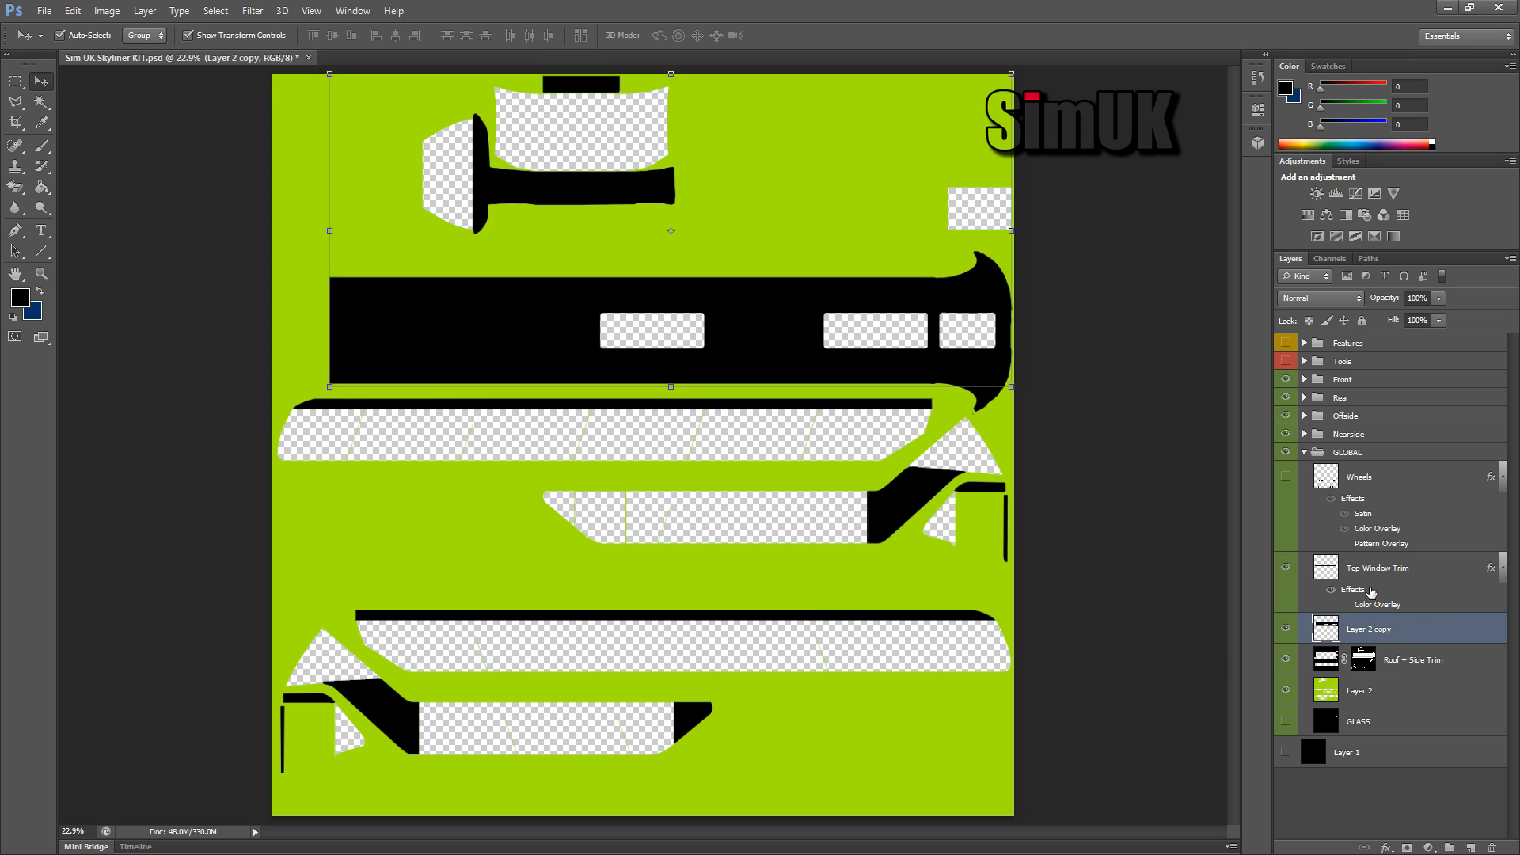
Step: Move Roof + Side Trim above Layer 2 copy and merge the two layers
click(1285, 568)
click(1285, 567)
drag(1450, 667, 1432, 646)
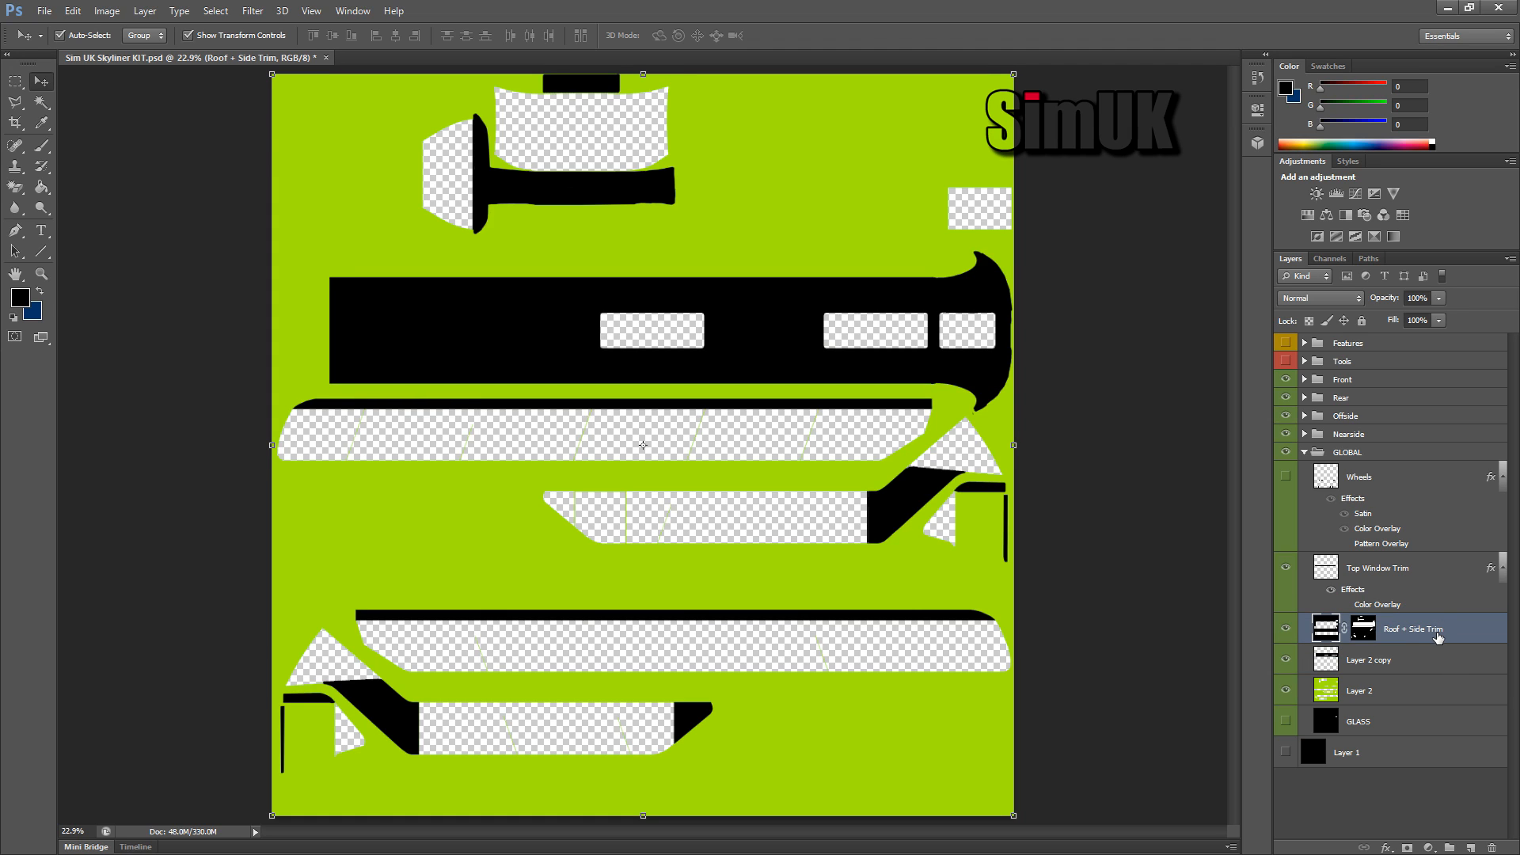
shift+click(1431, 668)
right_click(1431, 667)
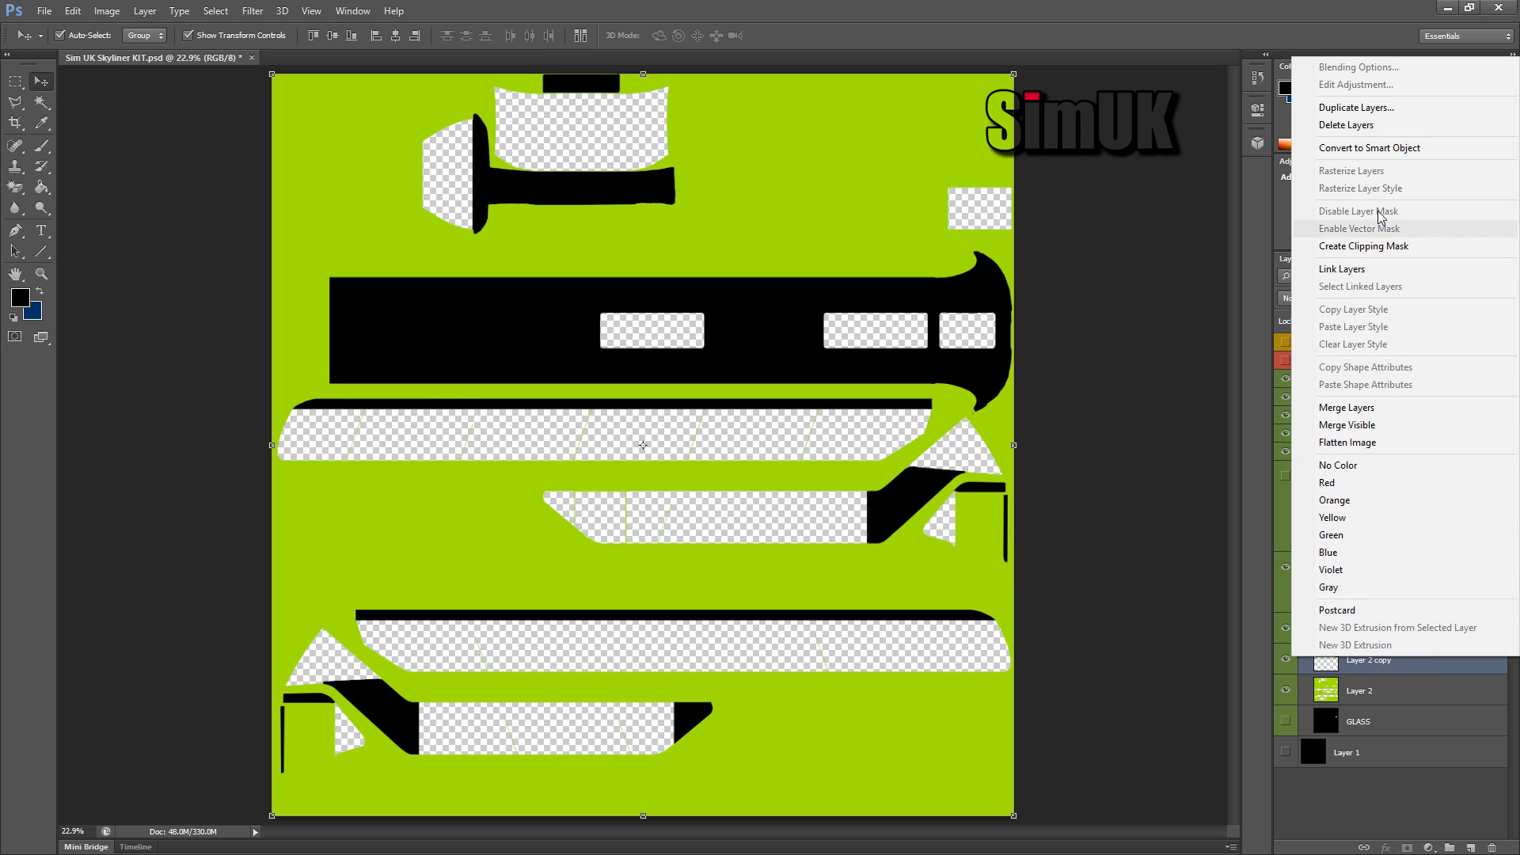
click(1356, 406)
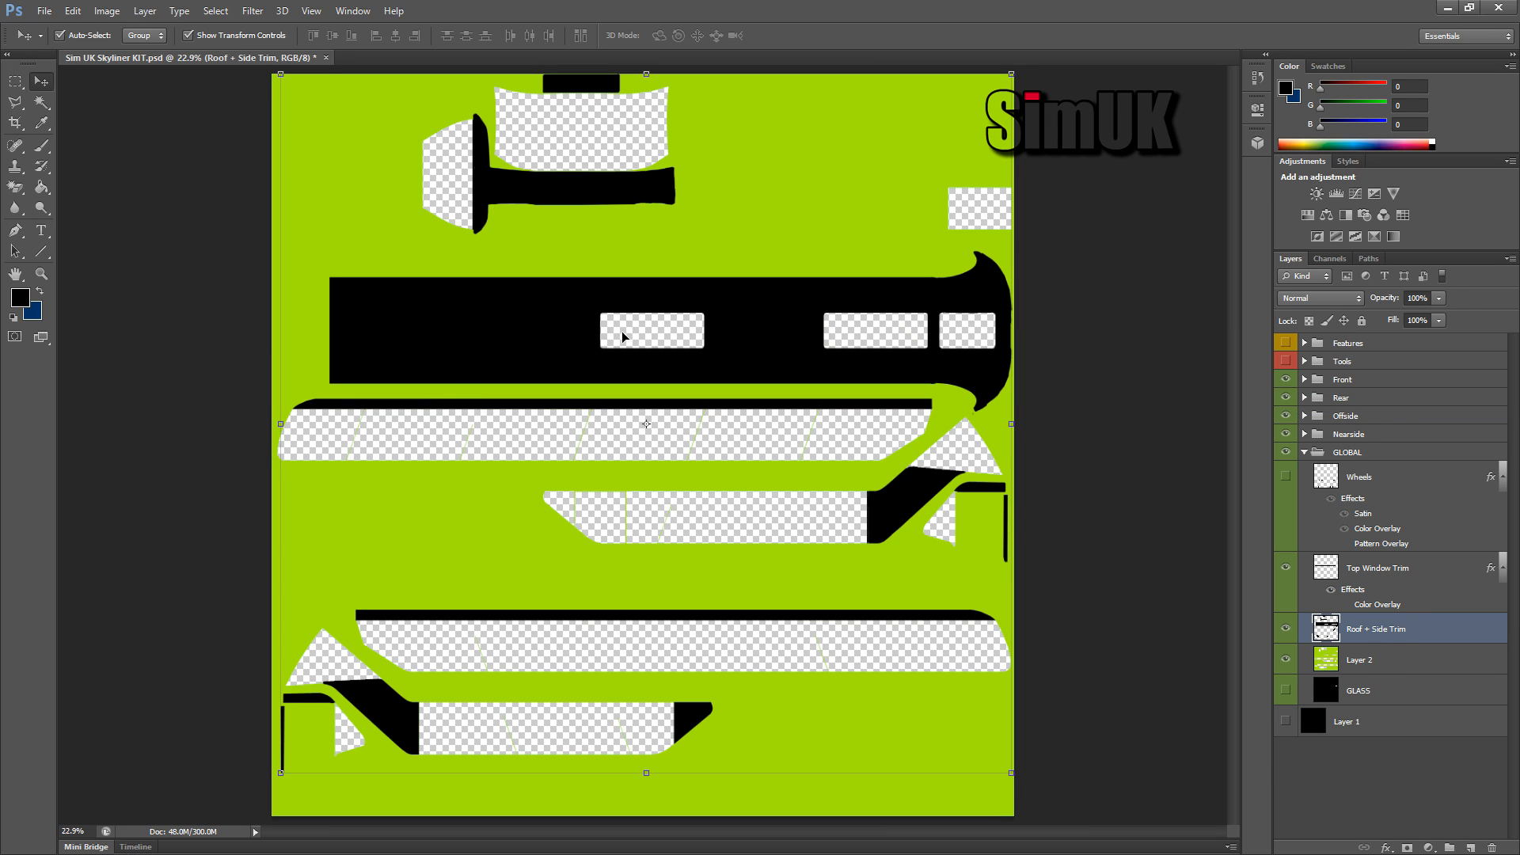
Step: Check Layer 2 by toggling its visibility and rename it BASE COLOUR
click(1284, 660)
click(1284, 660)
double_click(1362, 661)
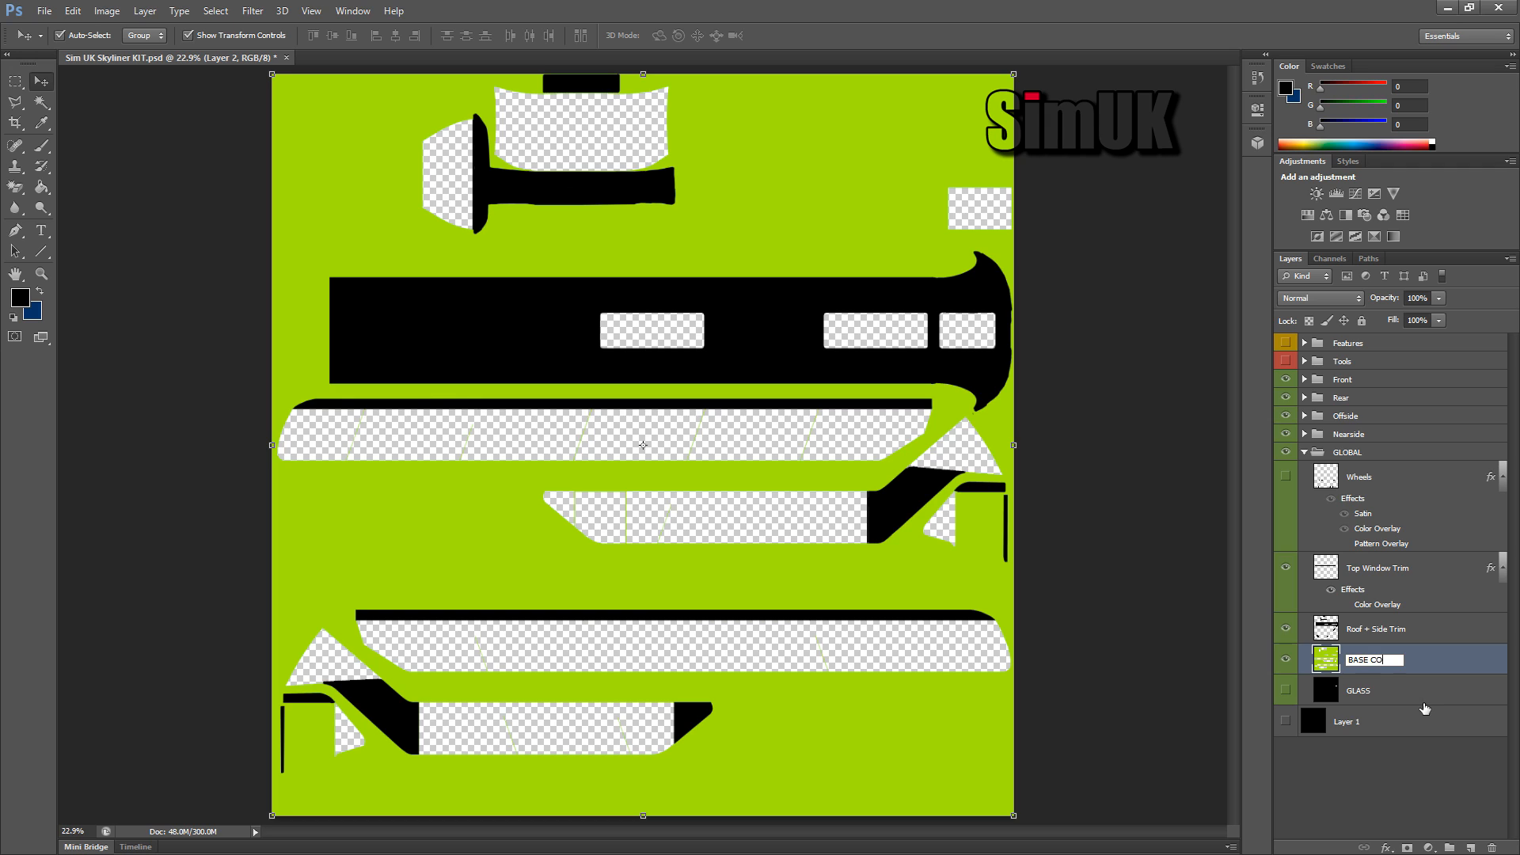
click(1393, 760)
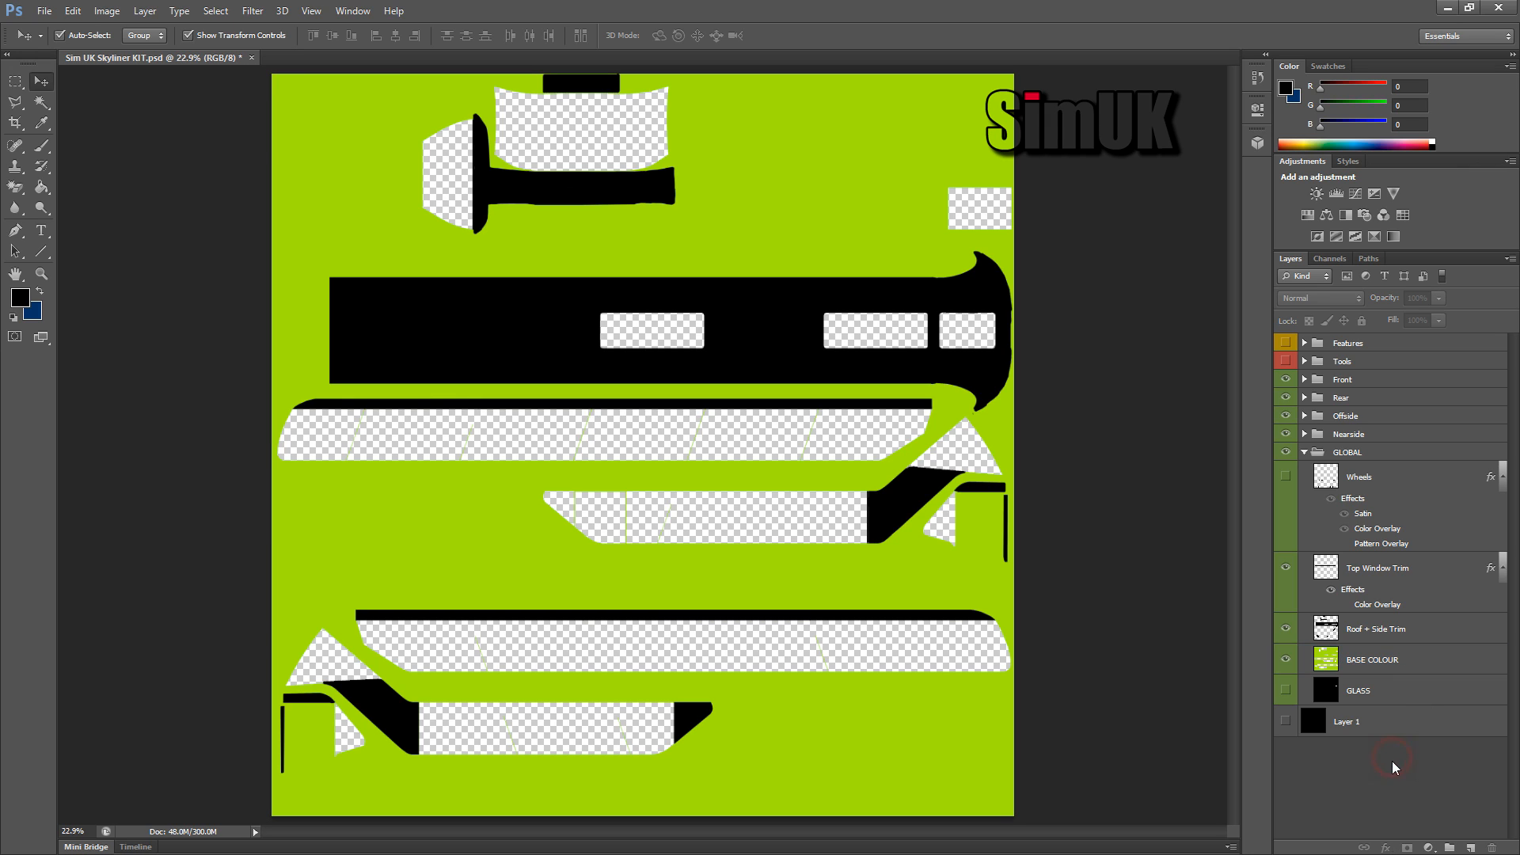
Step: Save the document as a PNG copy, replacing the existing Sim UK Skyliner KIT.png
click(44, 11)
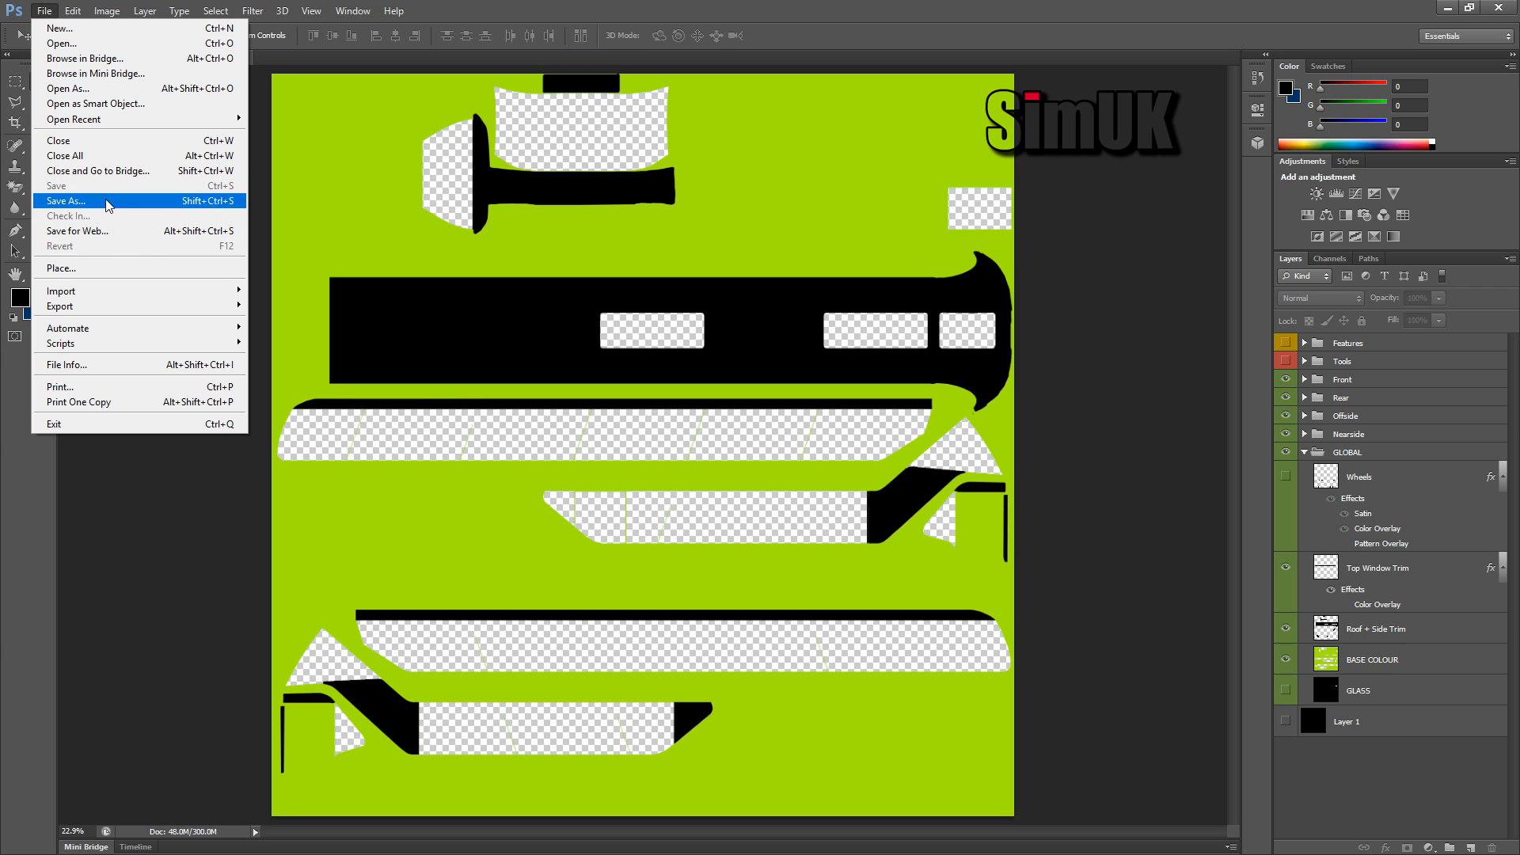
click(110, 201)
click(779, 428)
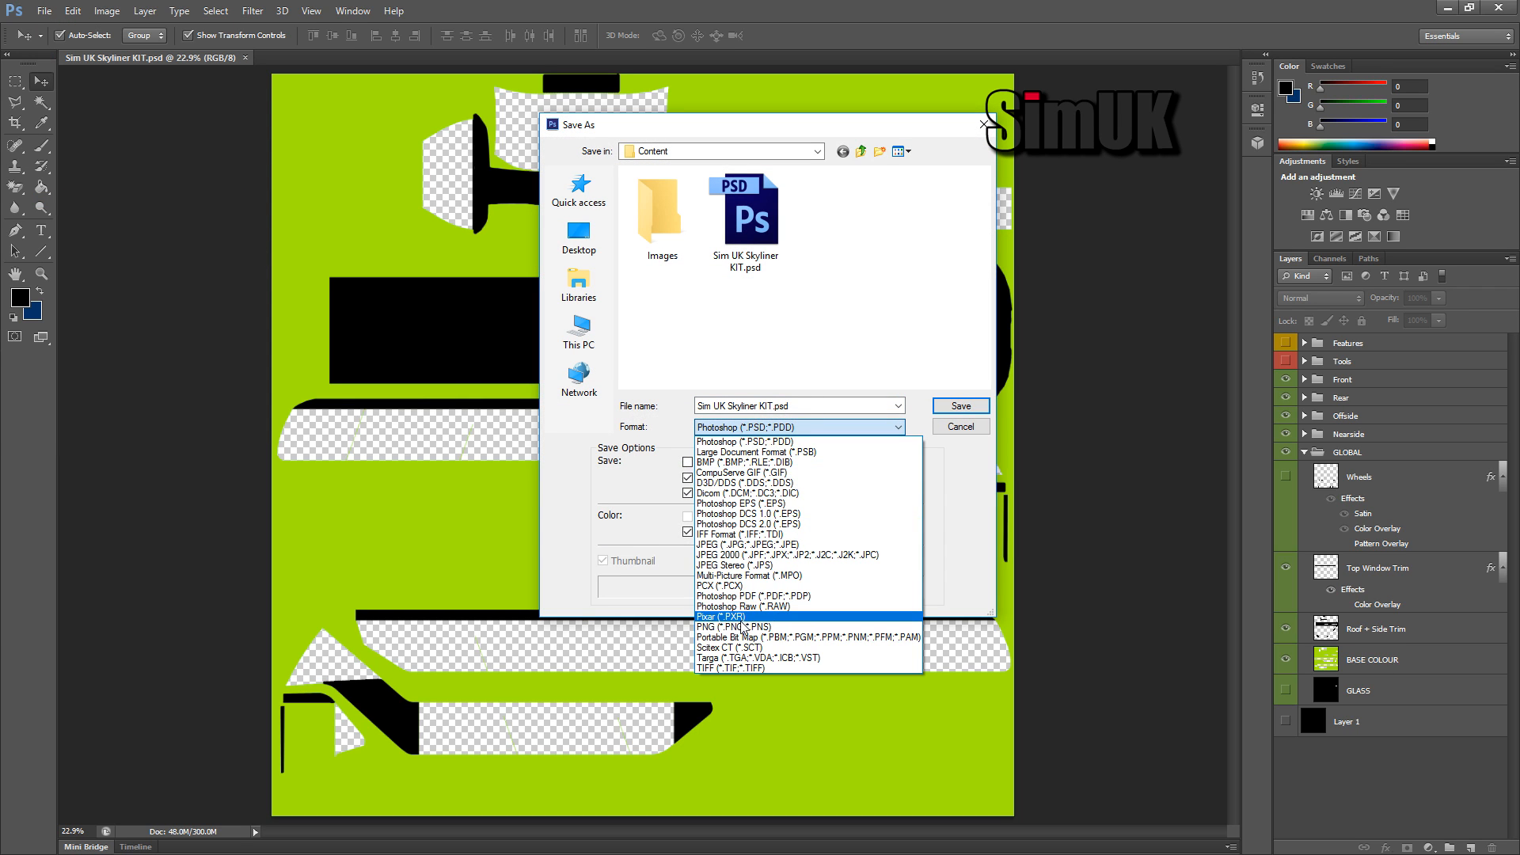
click(745, 624)
double_click(747, 241)
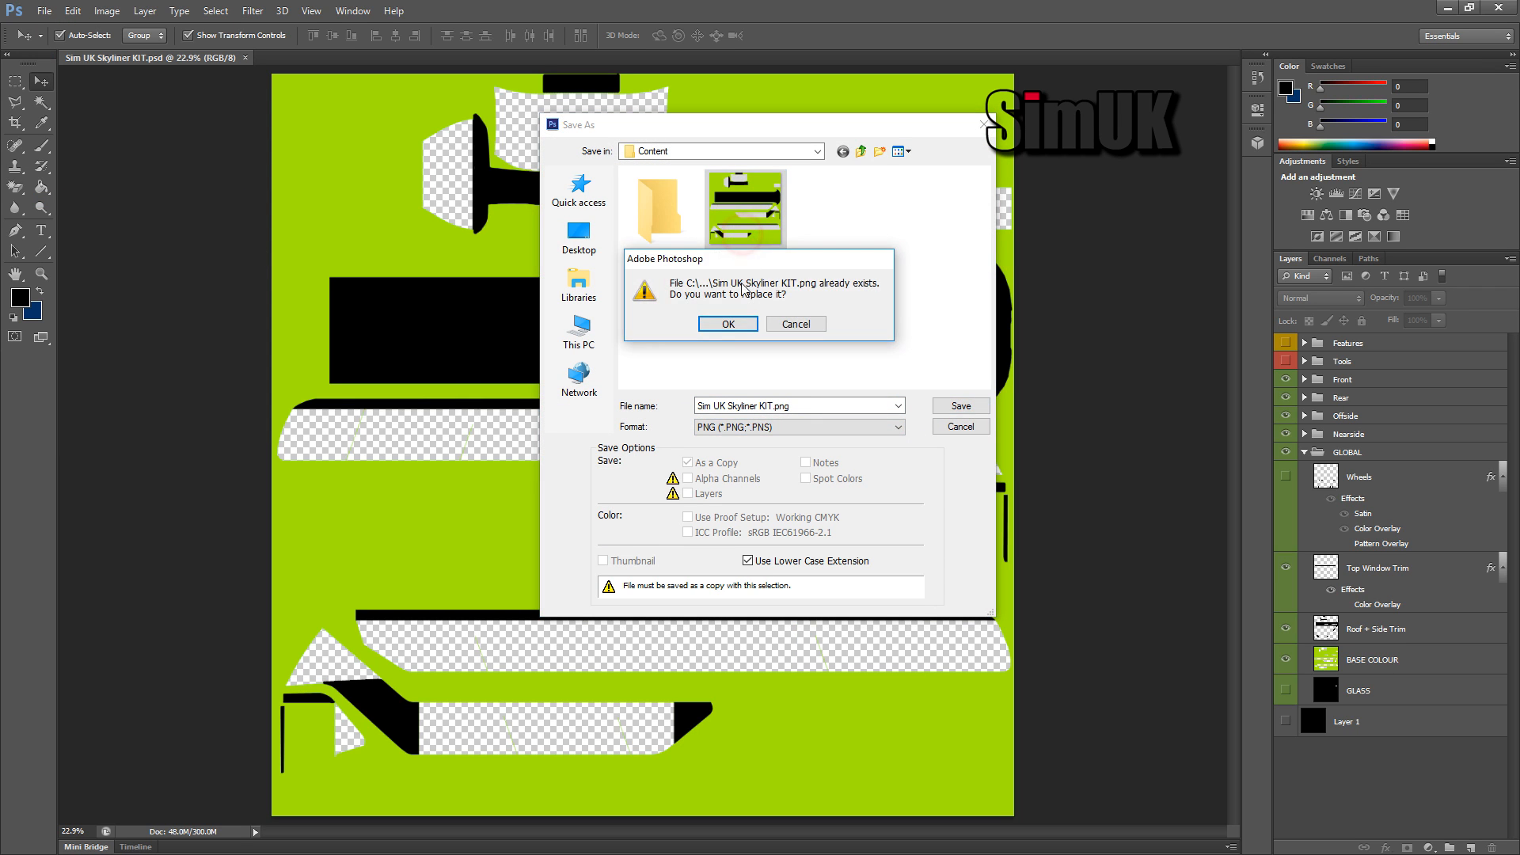
click(704, 325)
click(610, 291)
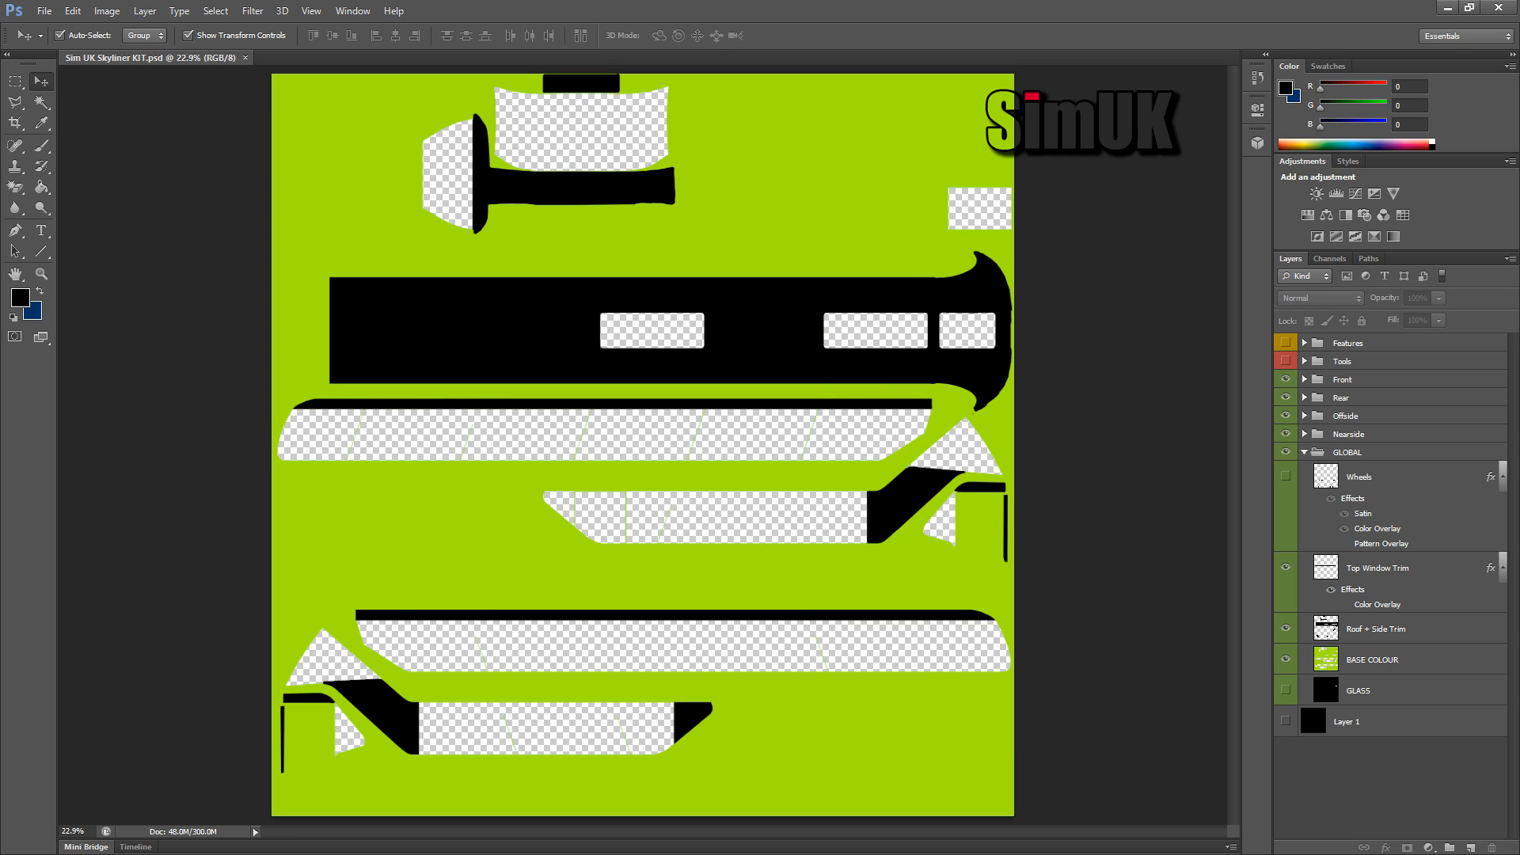
Step: Switch to the game and rotate the coach preview to examine the roof of the Sim UK Skyliner KIT repaint
key(alt+Tab)
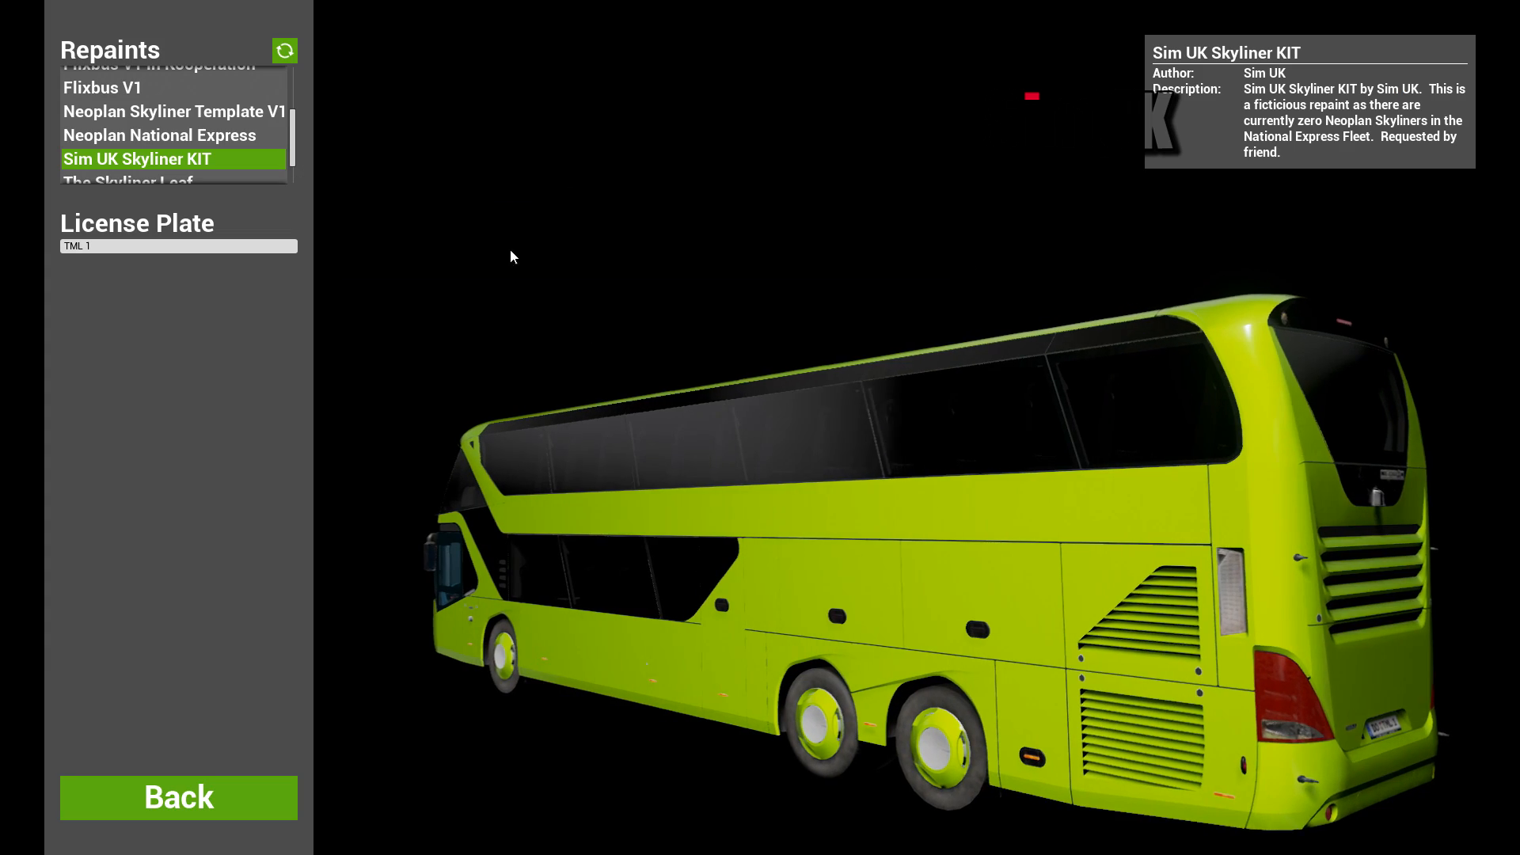
drag(821, 366, 875, 845)
drag(506, 462, 884, 725)
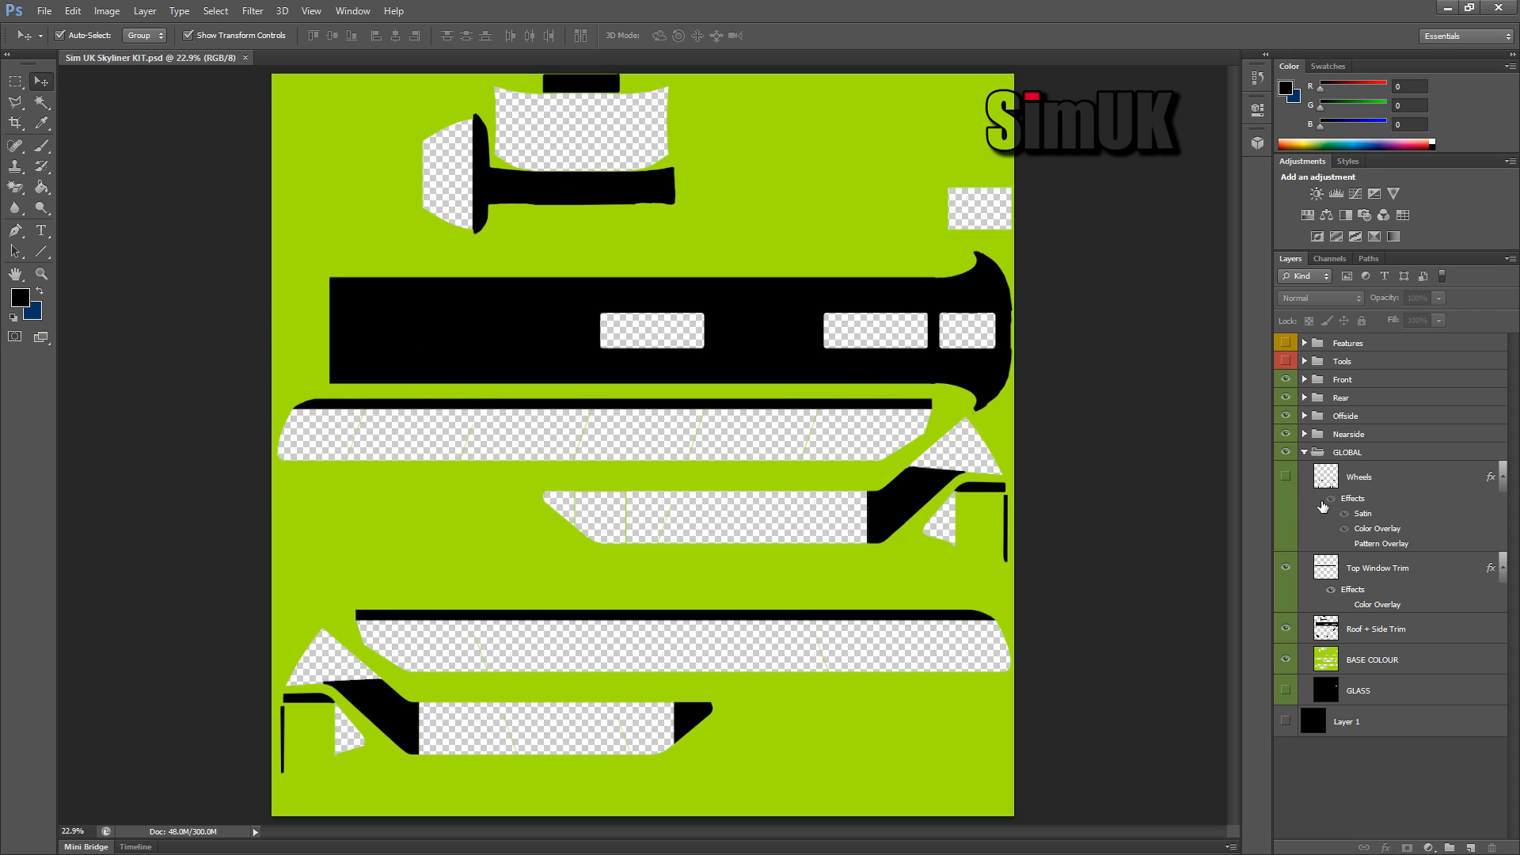
Step: Show the Tools group so the UV wireframe overlays the design, and expand the group
click(1287, 344)
click(1287, 344)
click(1287, 361)
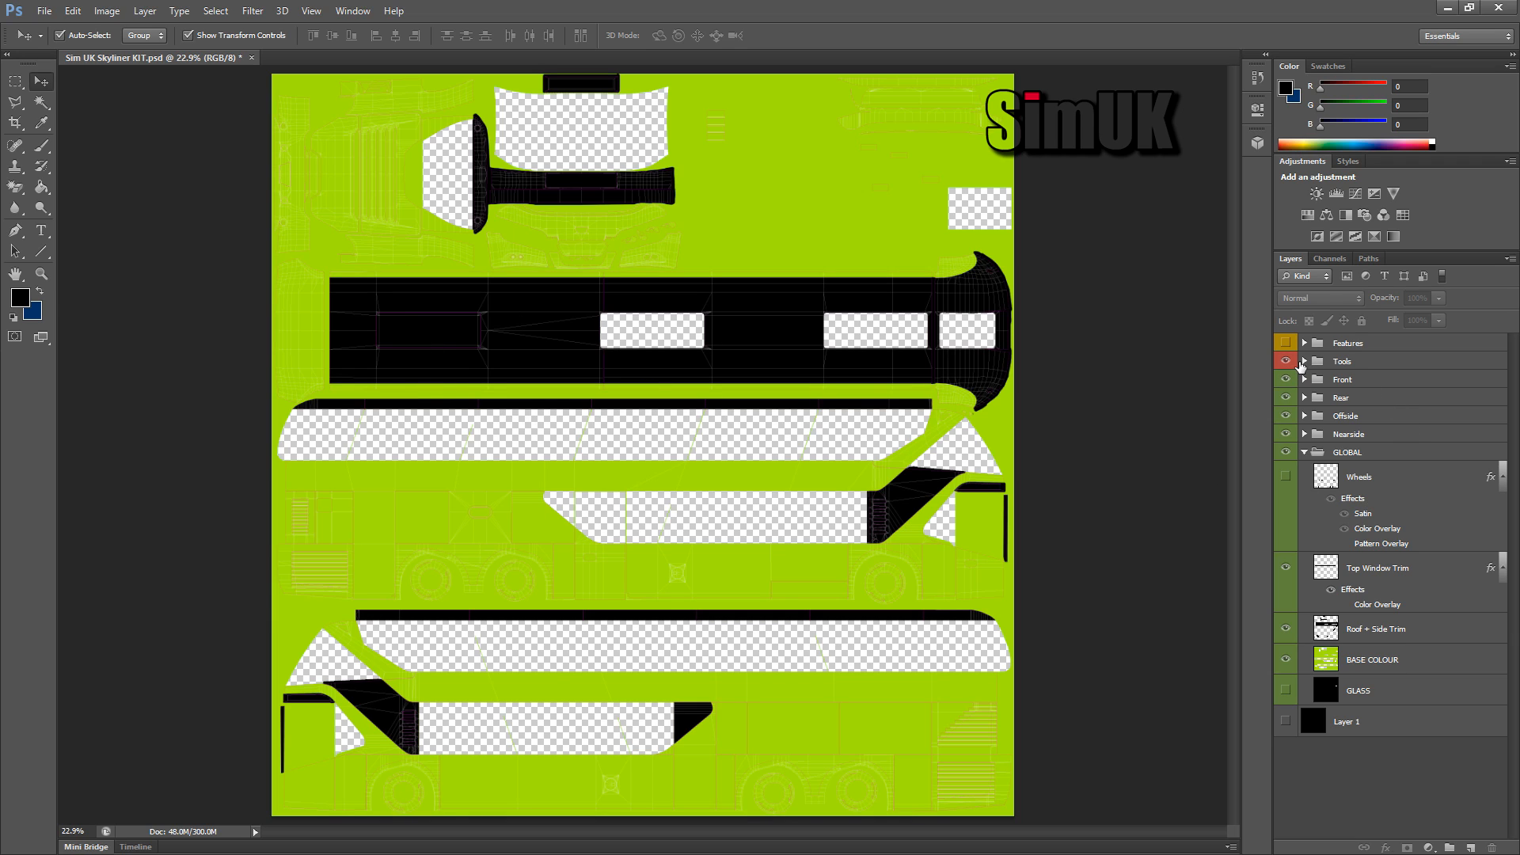
click(1304, 361)
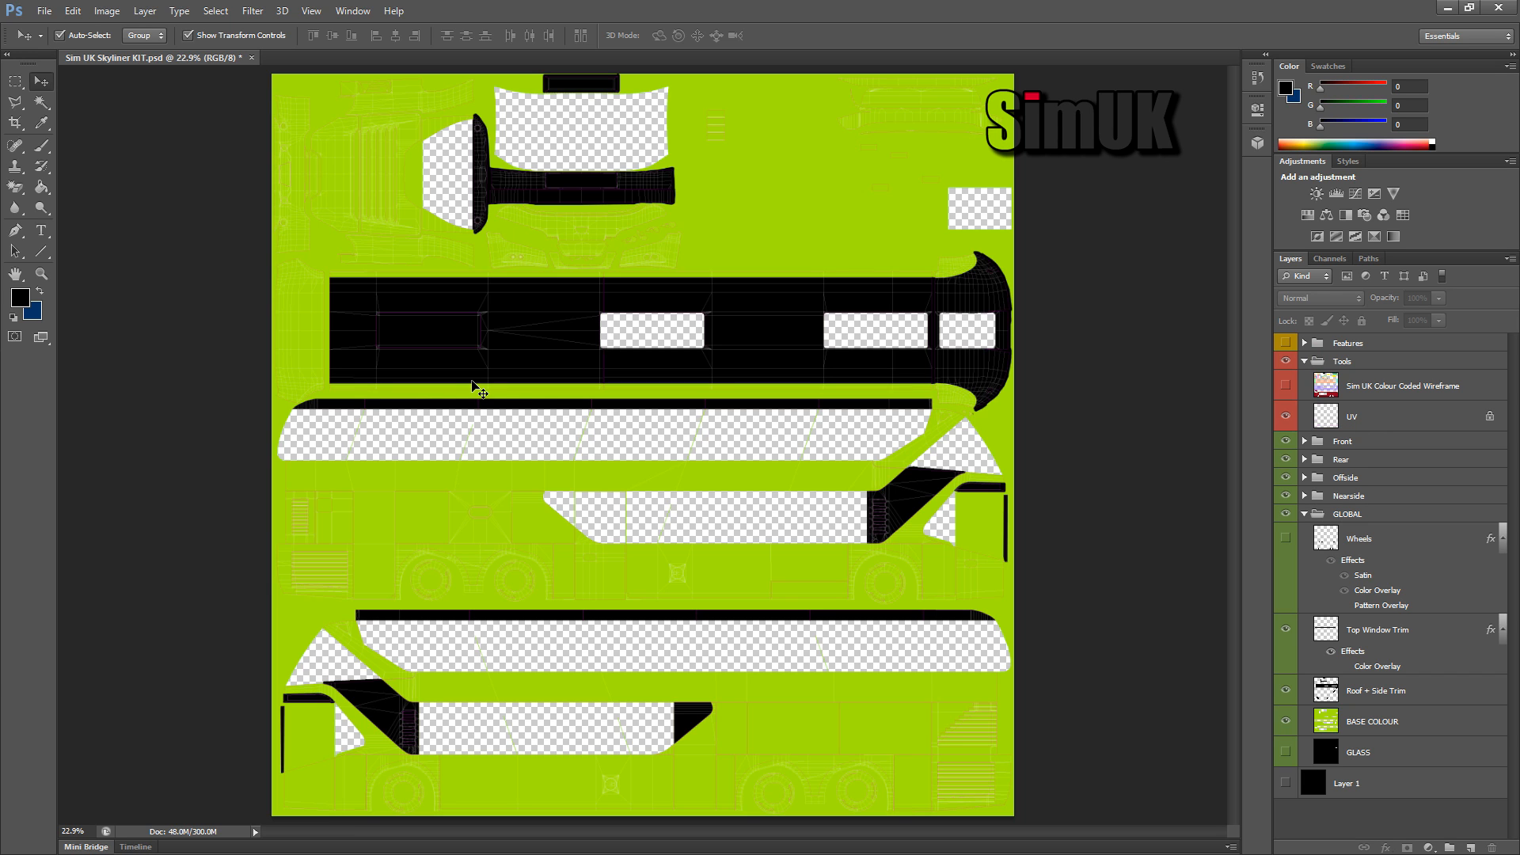
Step: Draw a rounded rectangle about 573 by 198 px with a 10 px radius over the leftmost transparent roof opening
key(ctrl+plus)
key(ctrl+plus)
key(ctrl+plus)
key(ctrl+plus)
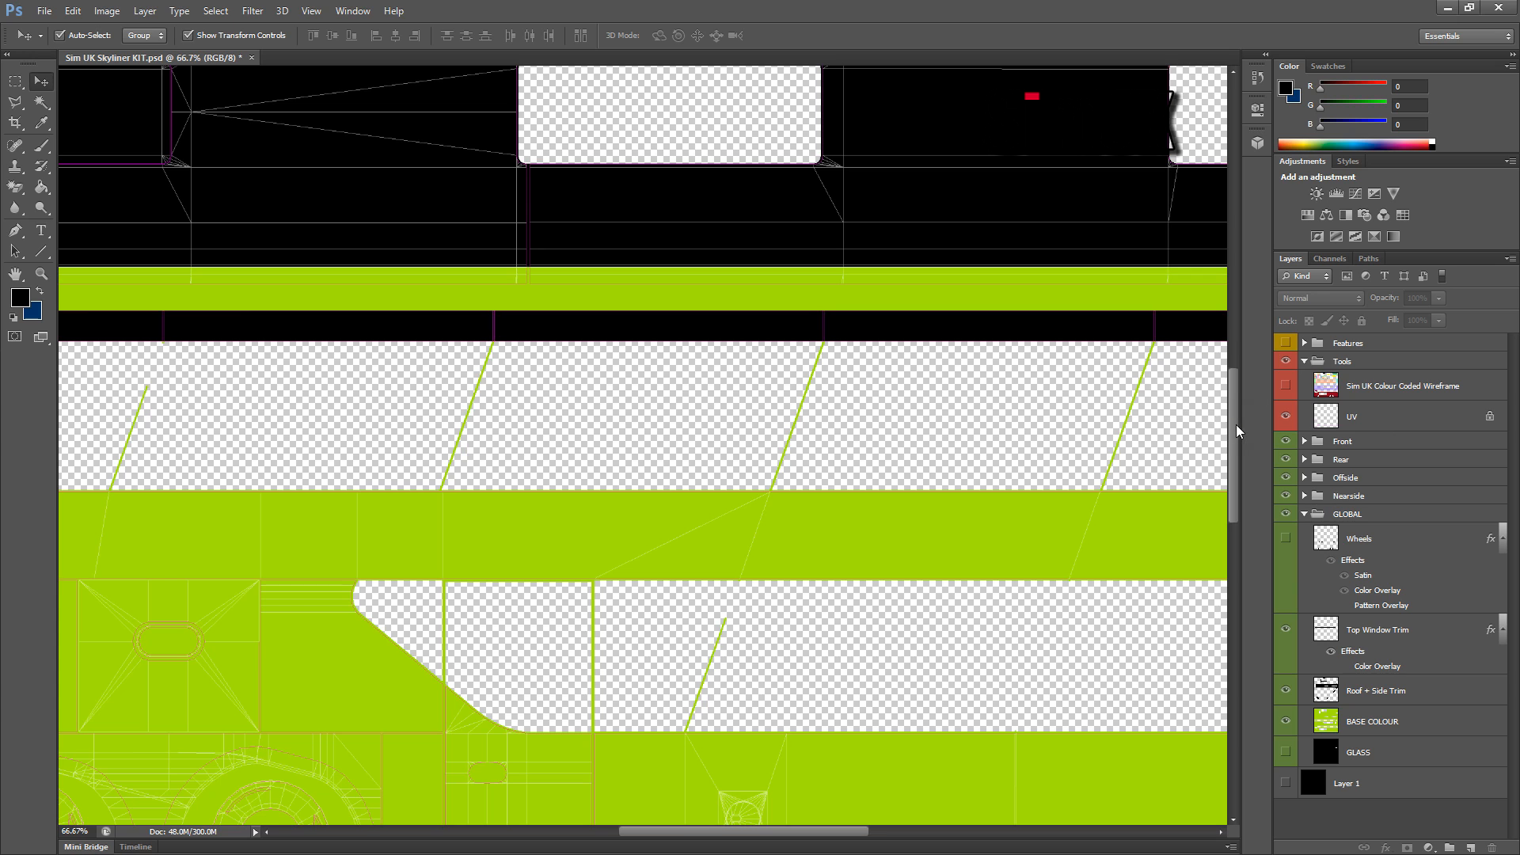
drag(1234, 424, 1232, 340)
drag(784, 831, 699, 838)
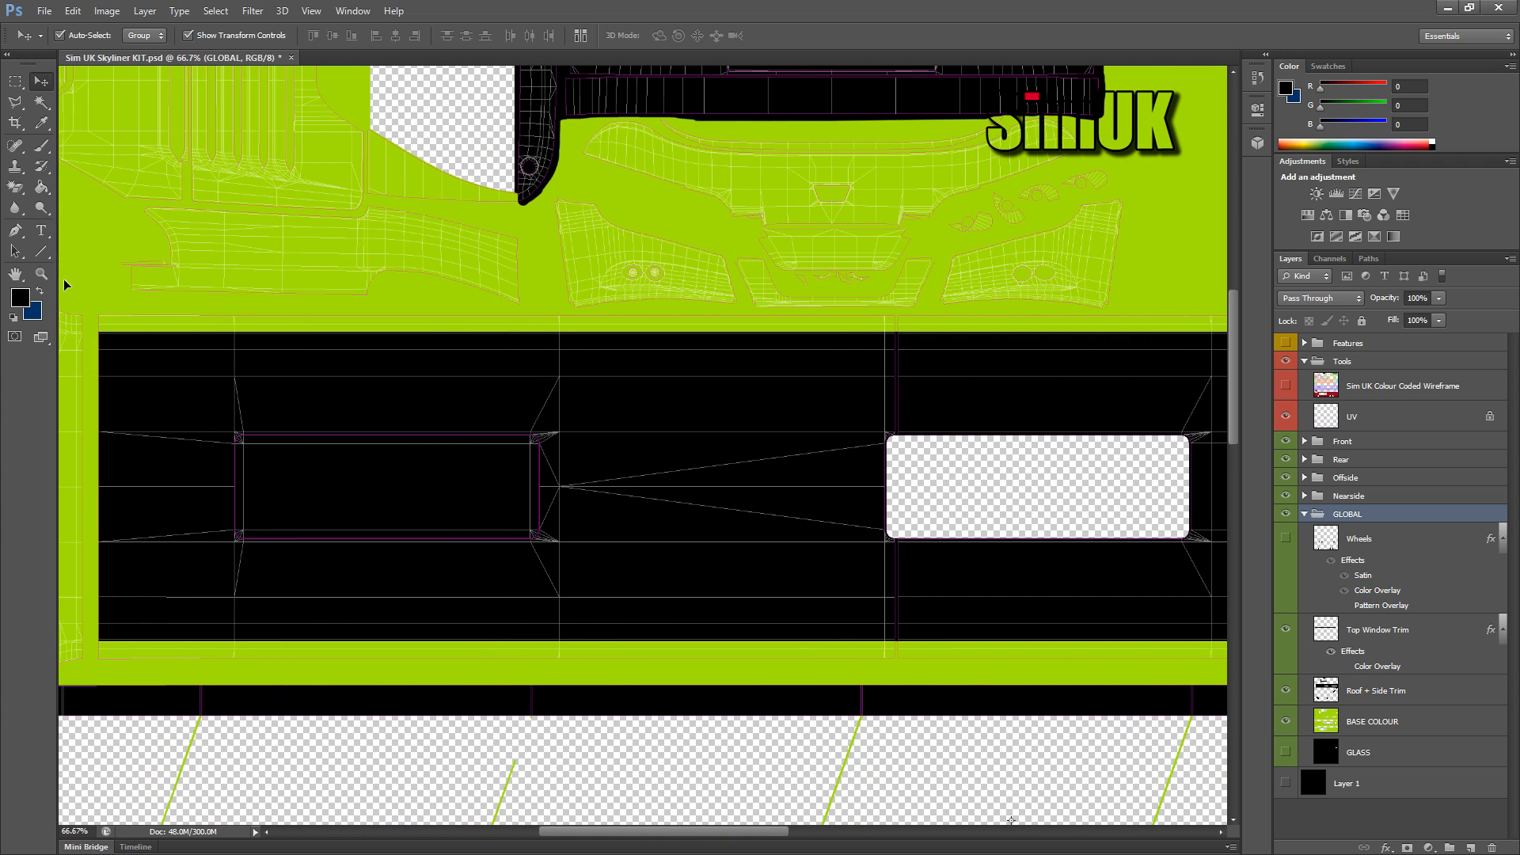
click(43, 252)
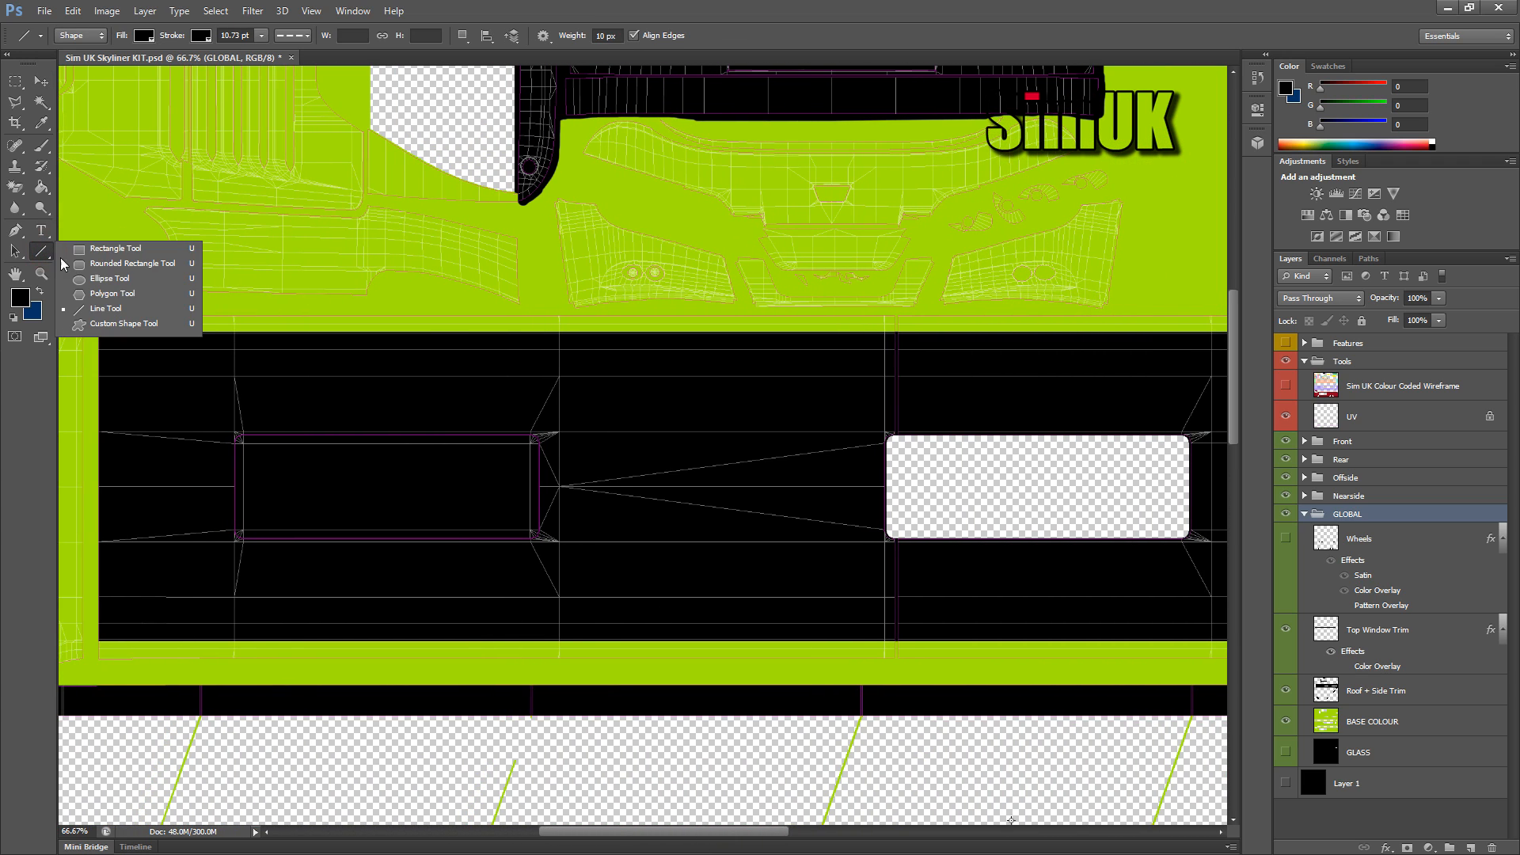
click(116, 264)
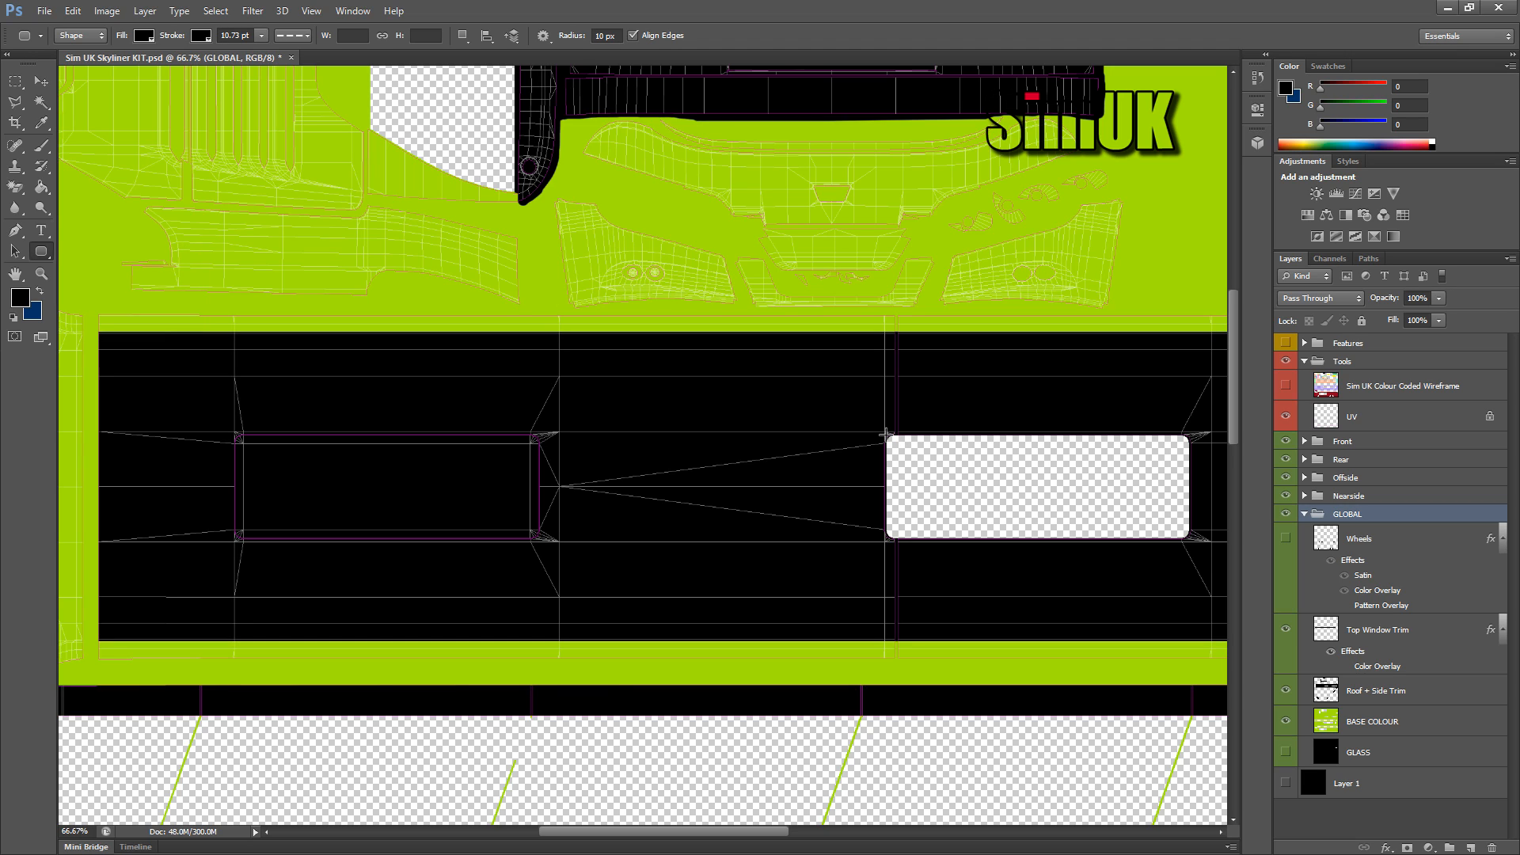
drag(887, 436, 1188, 539)
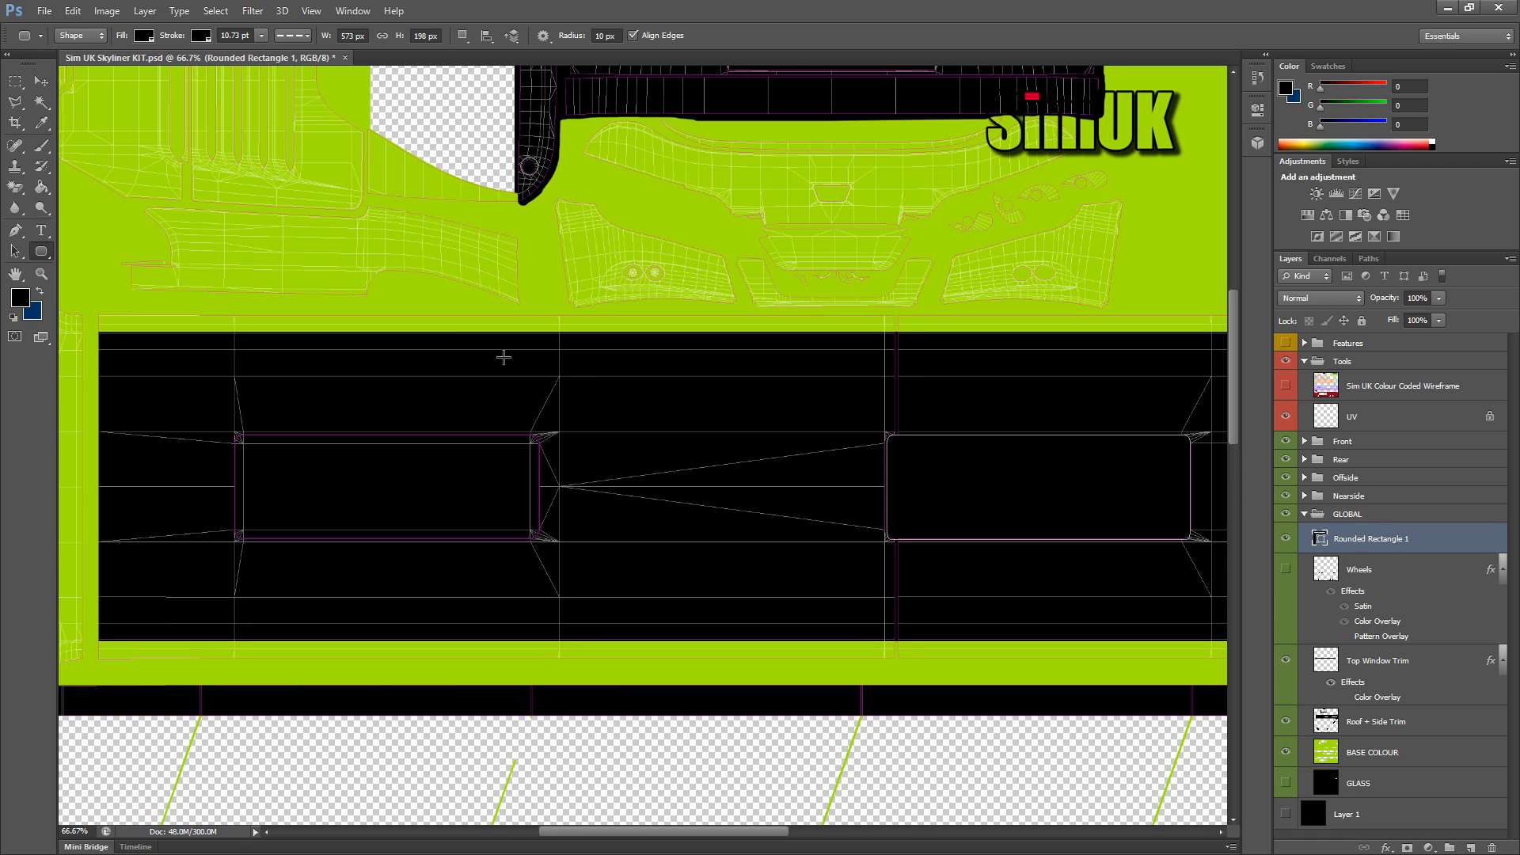
Step: Set the rounded rectangle's fill to red and remove its stroke
click(144, 36)
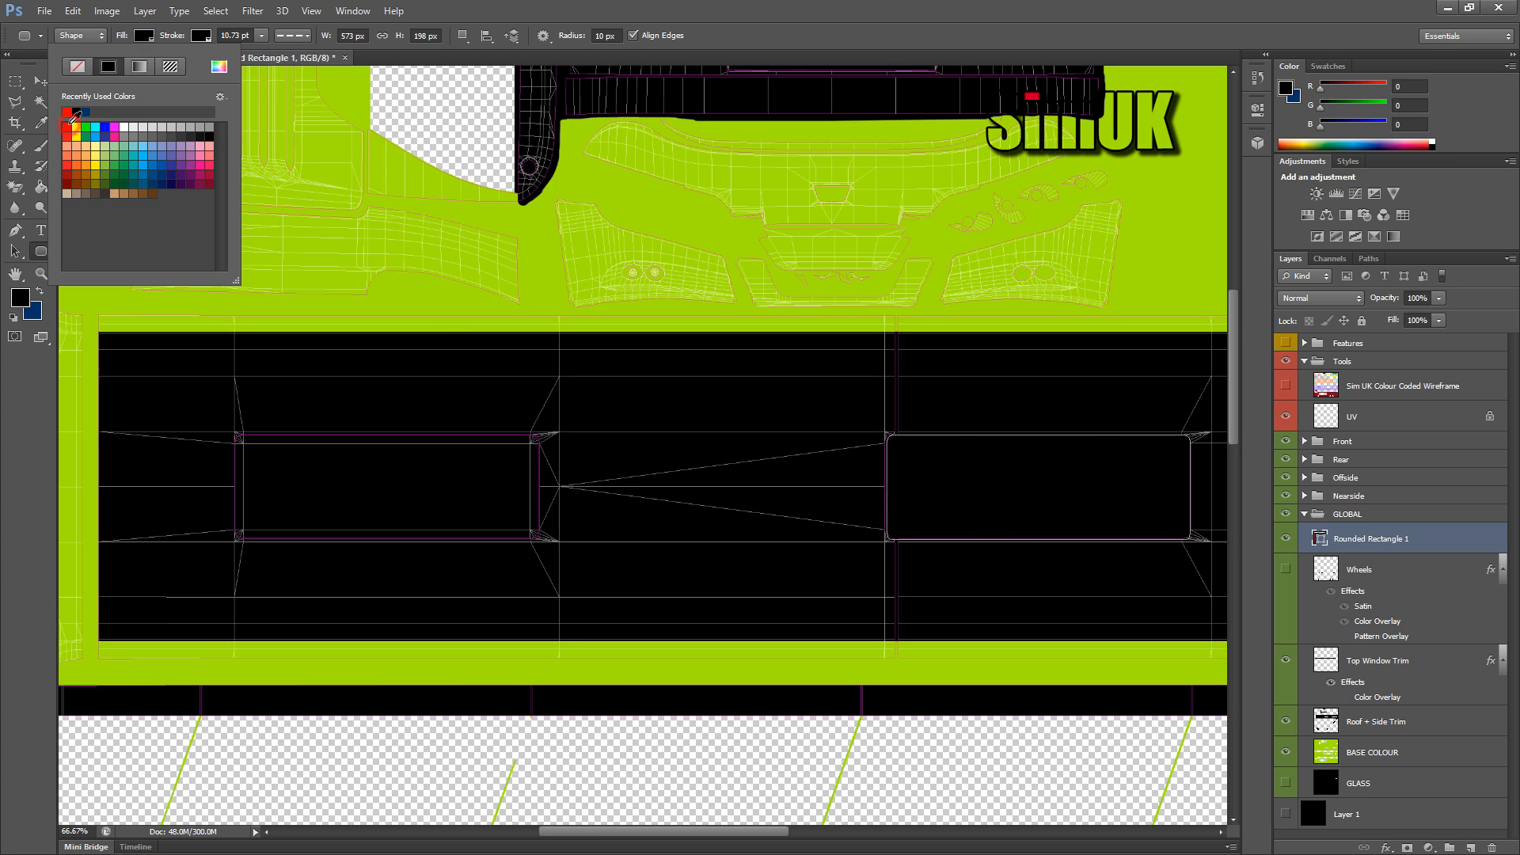
click(66, 127)
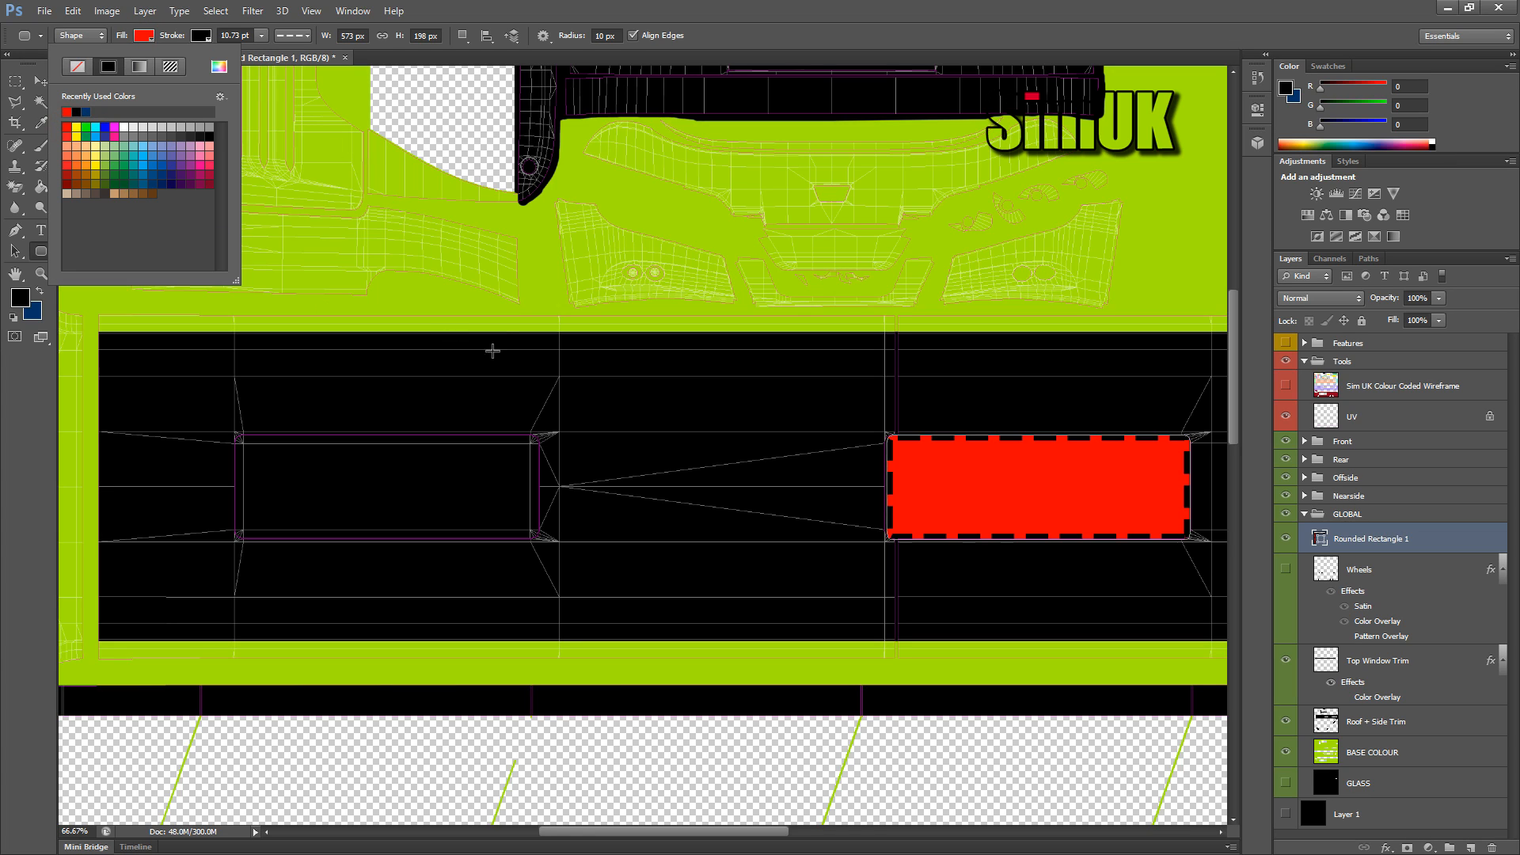
click(201, 36)
click(135, 67)
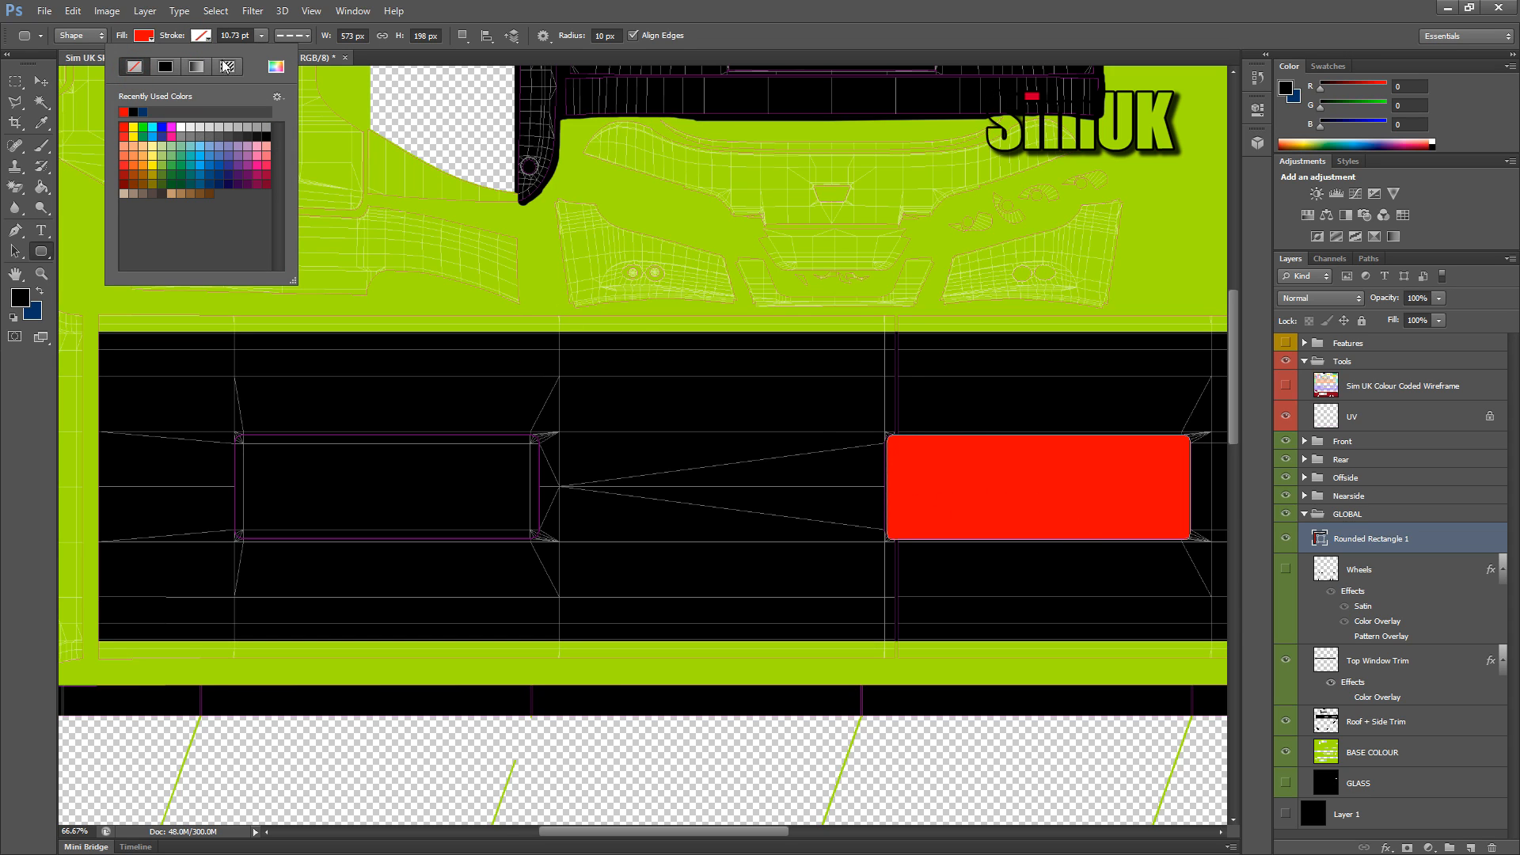
click(197, 41)
Step: Bring Rounded Rectangle 1 to the top of the layer stack and align it with the wireframe hatch outline at the roof's left end
click(42, 82)
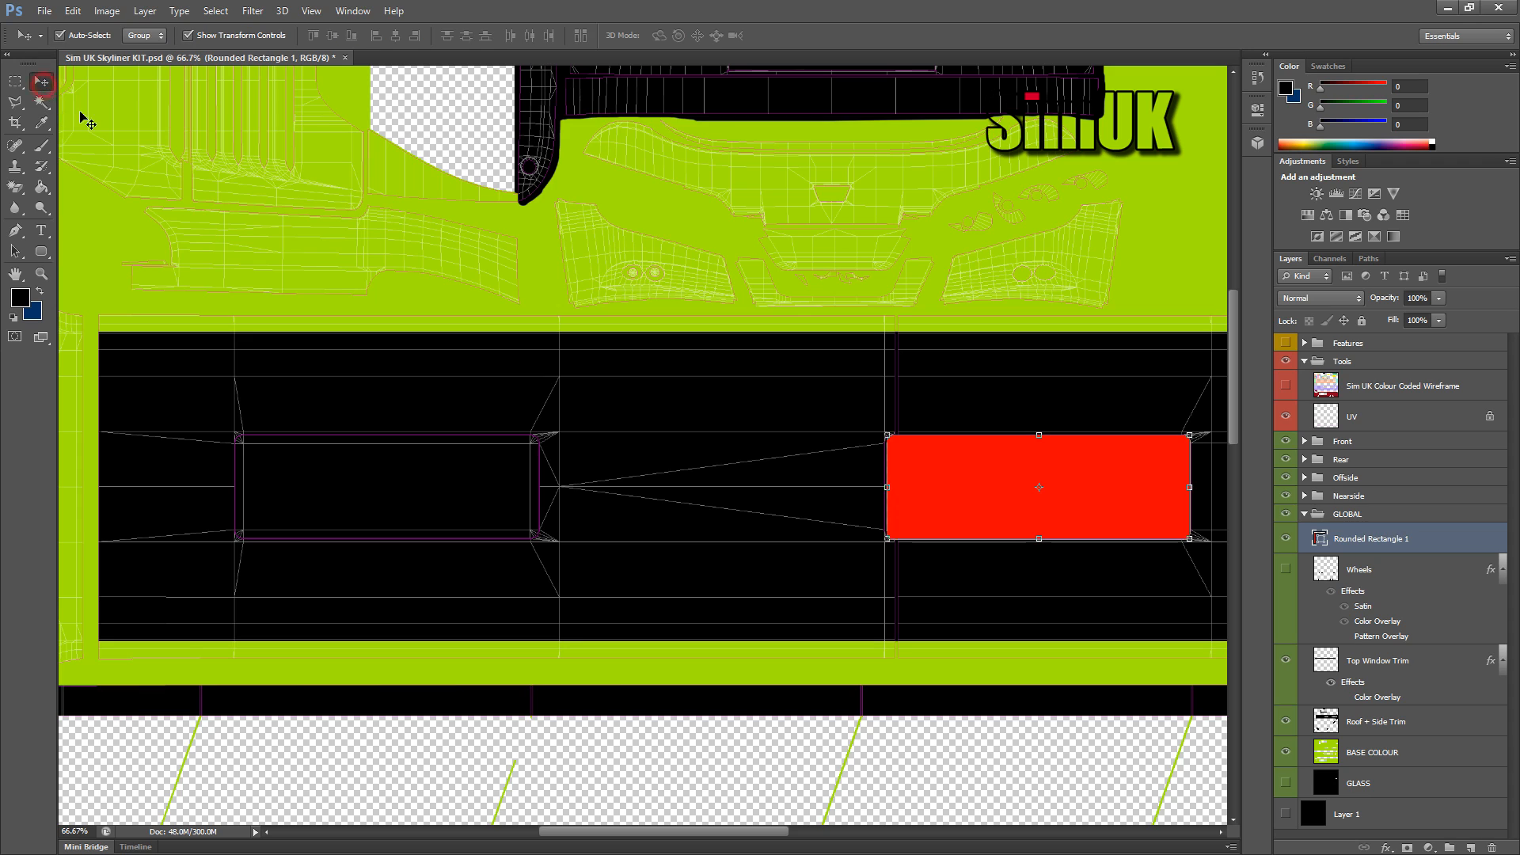
click(1081, 502)
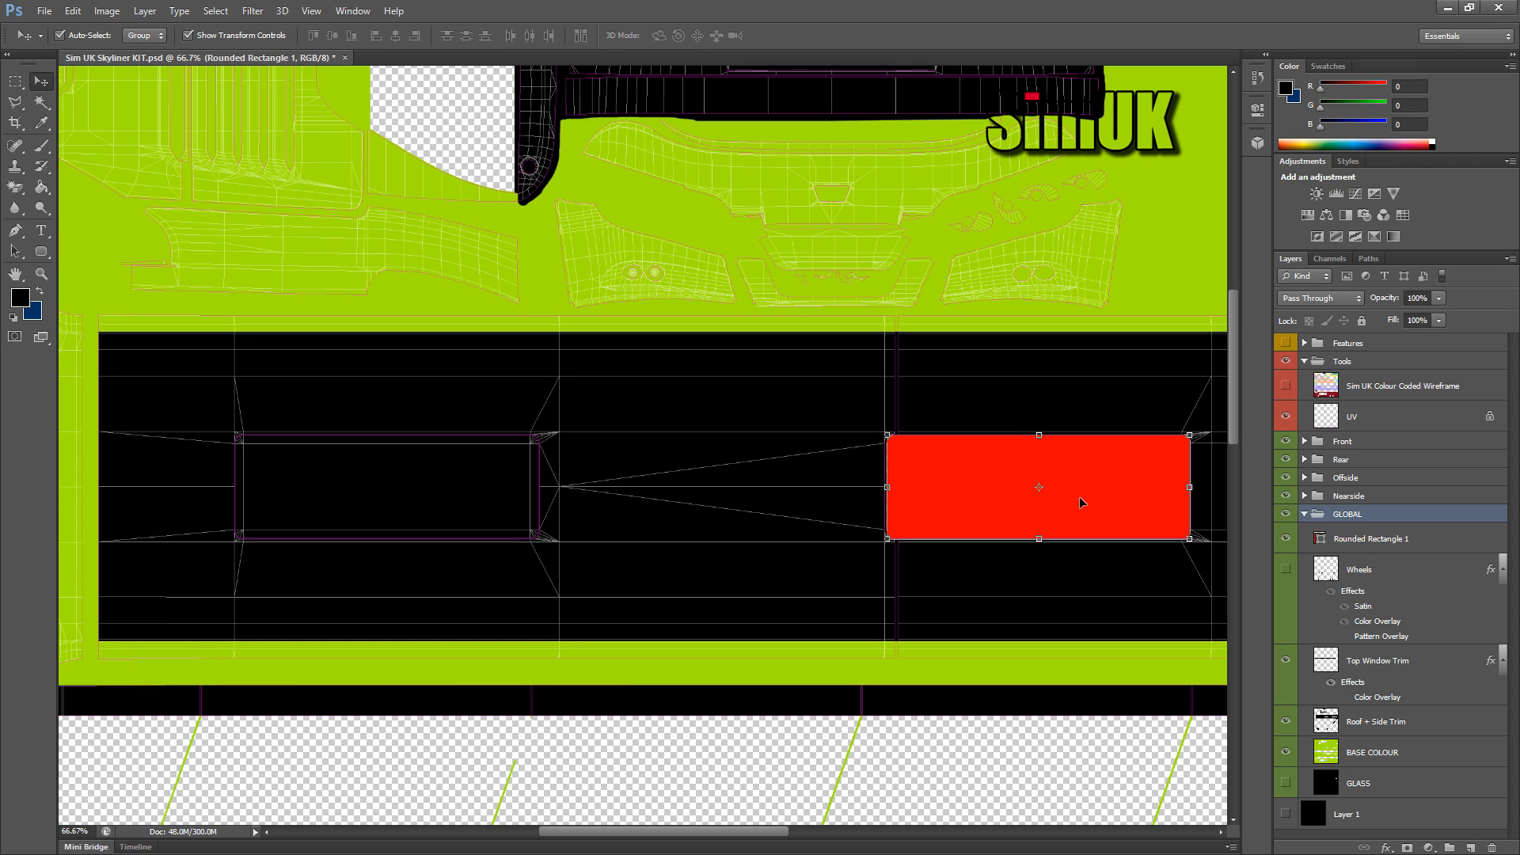
drag(1382, 540, 1382, 359)
drag(1108, 507, 455, 505)
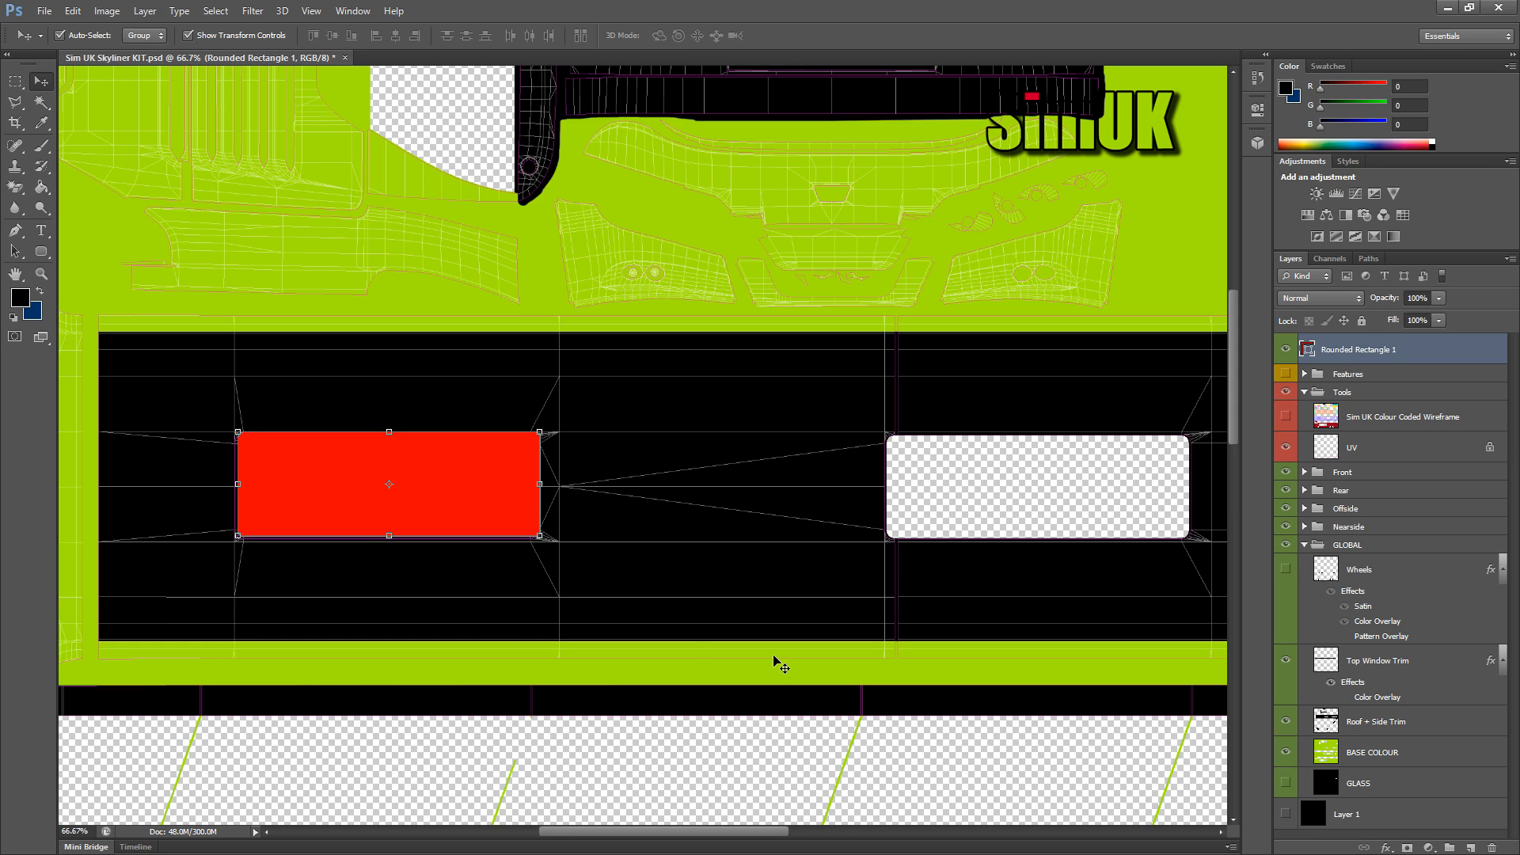
key(Left)
key(Left)
key(Left)
key(Down)
key(Down)
key(Down)
key(Left)
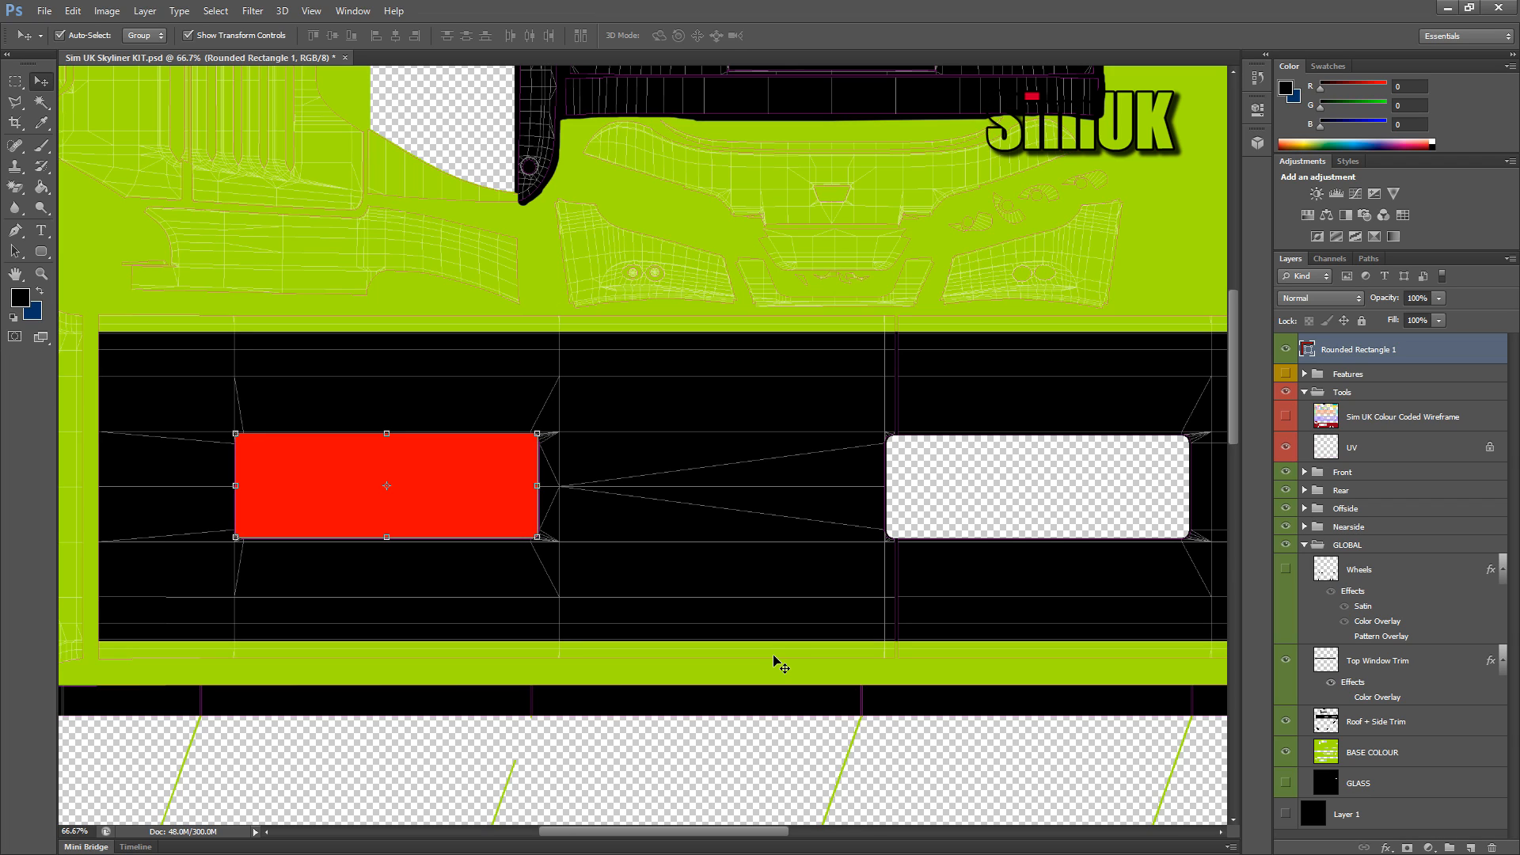
Step: Move Rounded Rectangle 1 directly above Roof + Side Trim in the GLOBAL group and select both layers
click(1415, 350)
drag(1421, 365, 1414, 708)
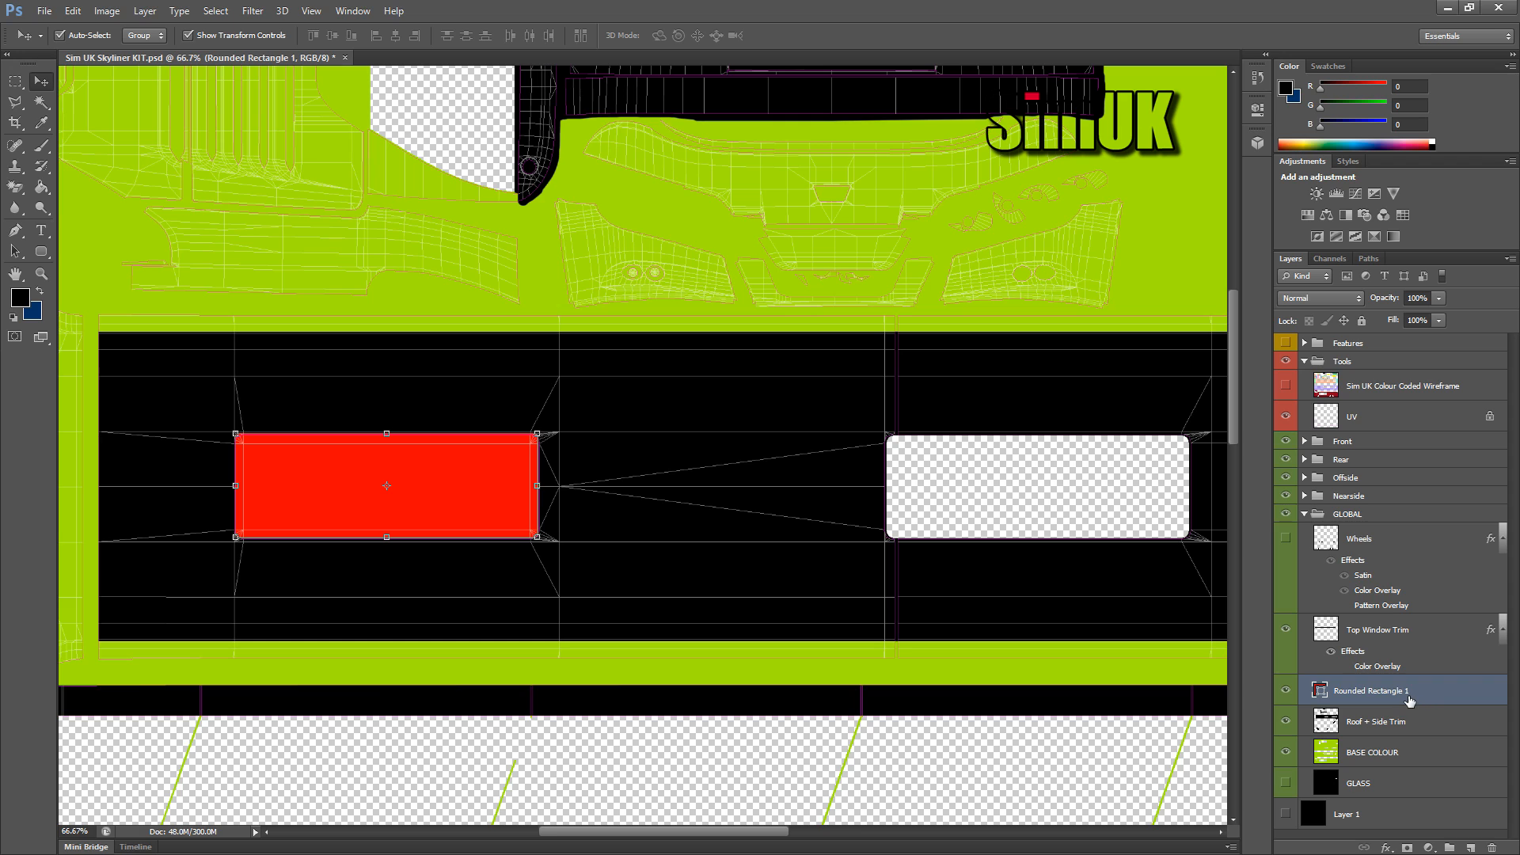
shift+click(1395, 723)
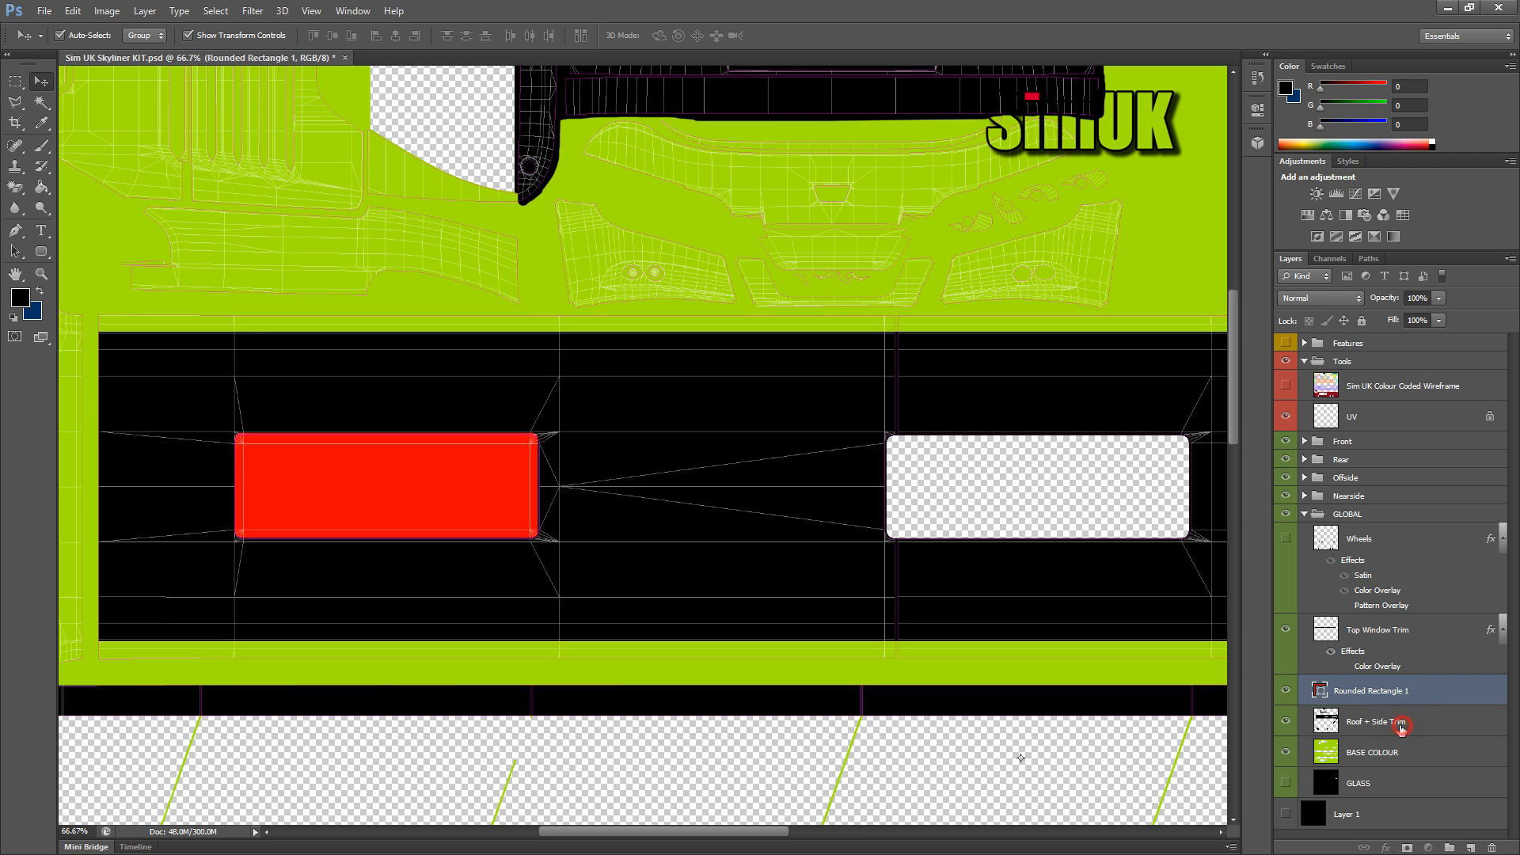
Step: Merge Rounded Rectangle 1 with Roof + Side Trim, hide the Tools group, and remove the red hatch area with the Magic Eraser
right_click(1395, 724)
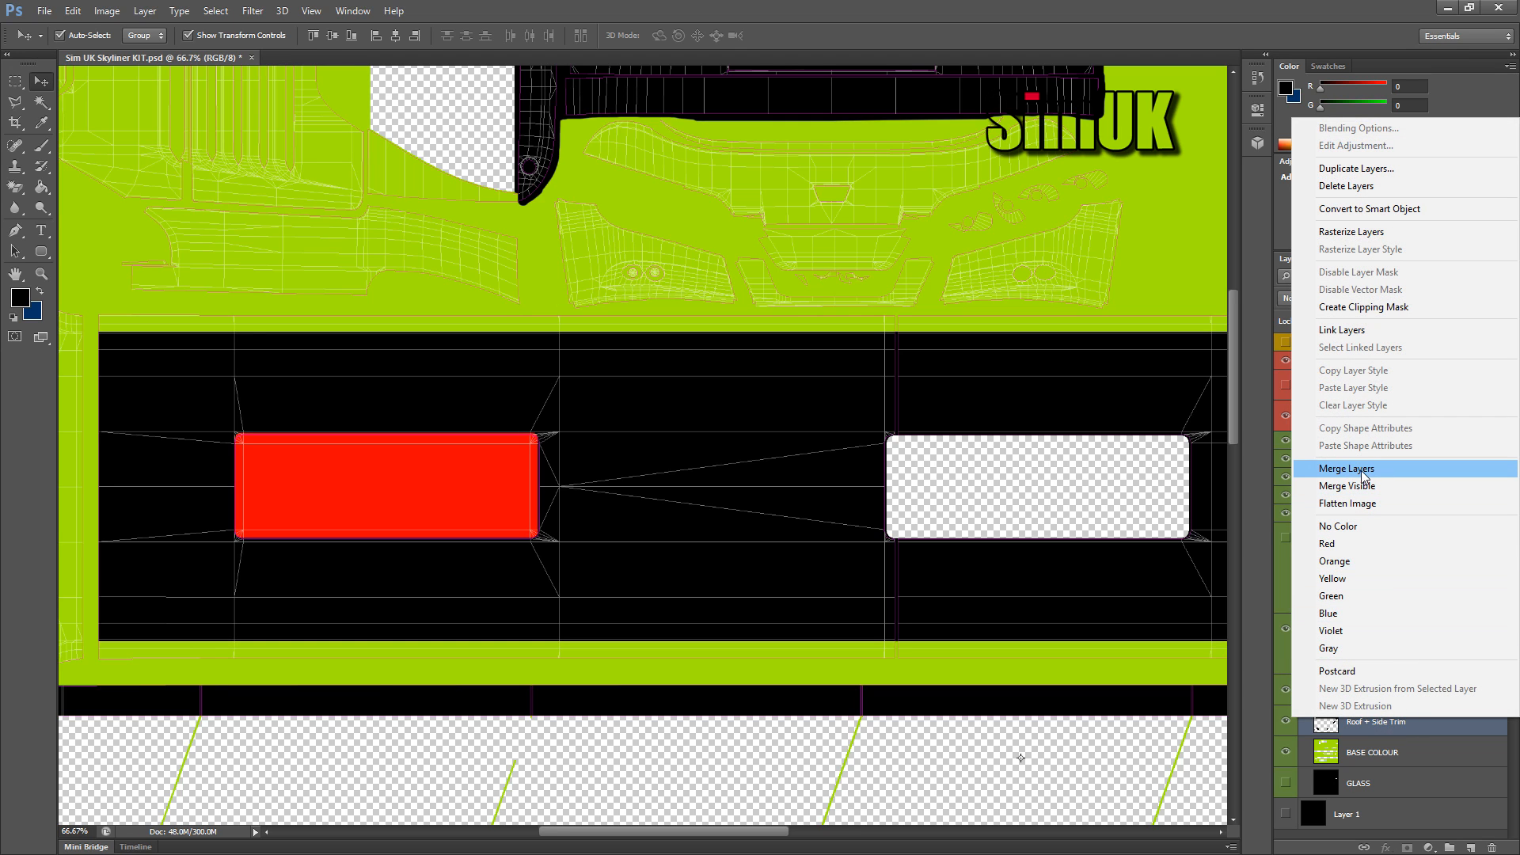
click(1362, 472)
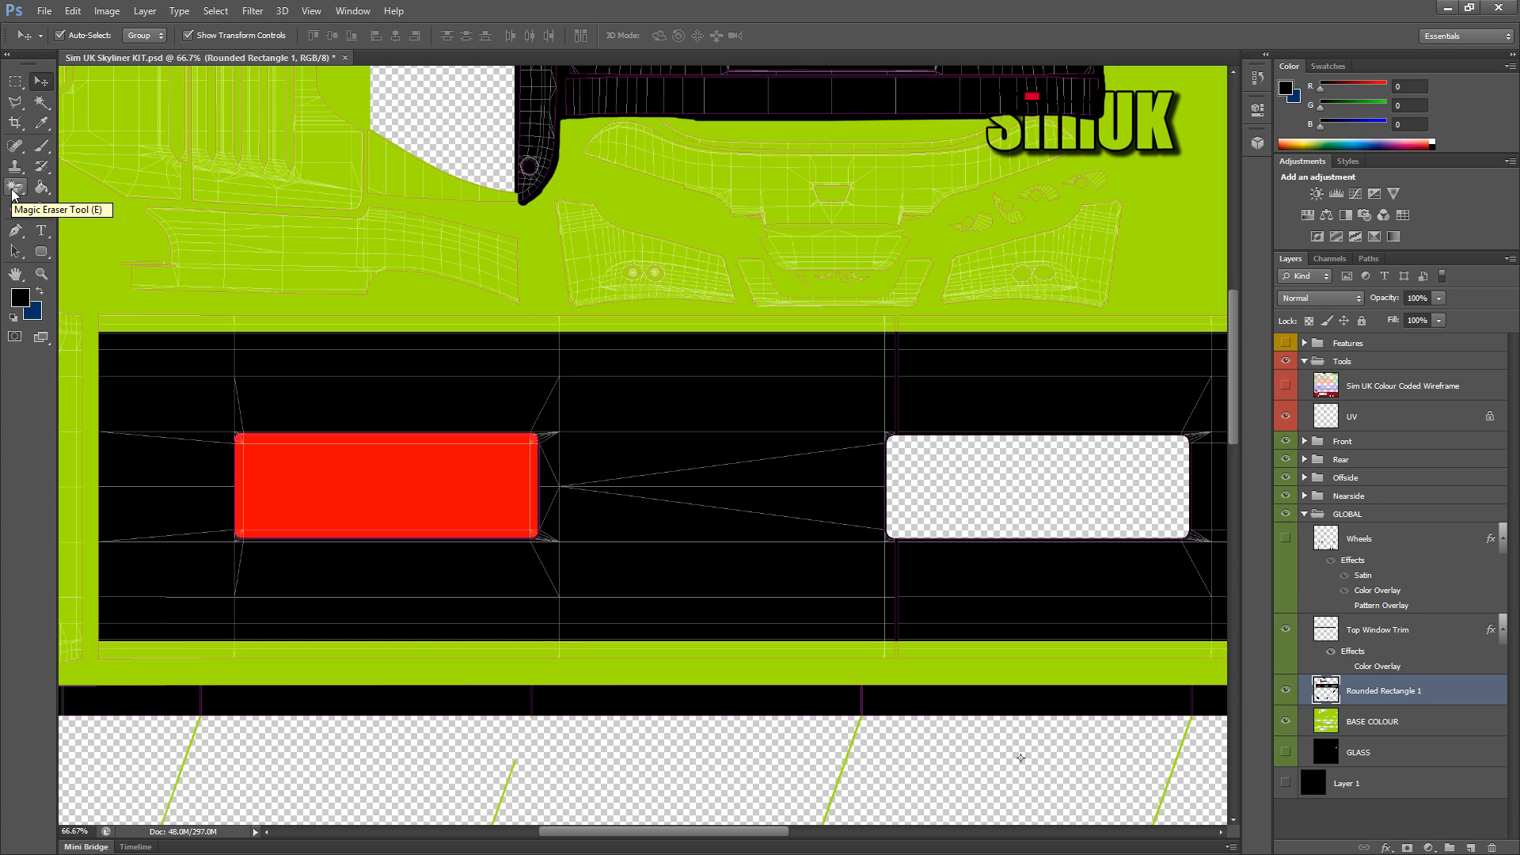
click(1285, 361)
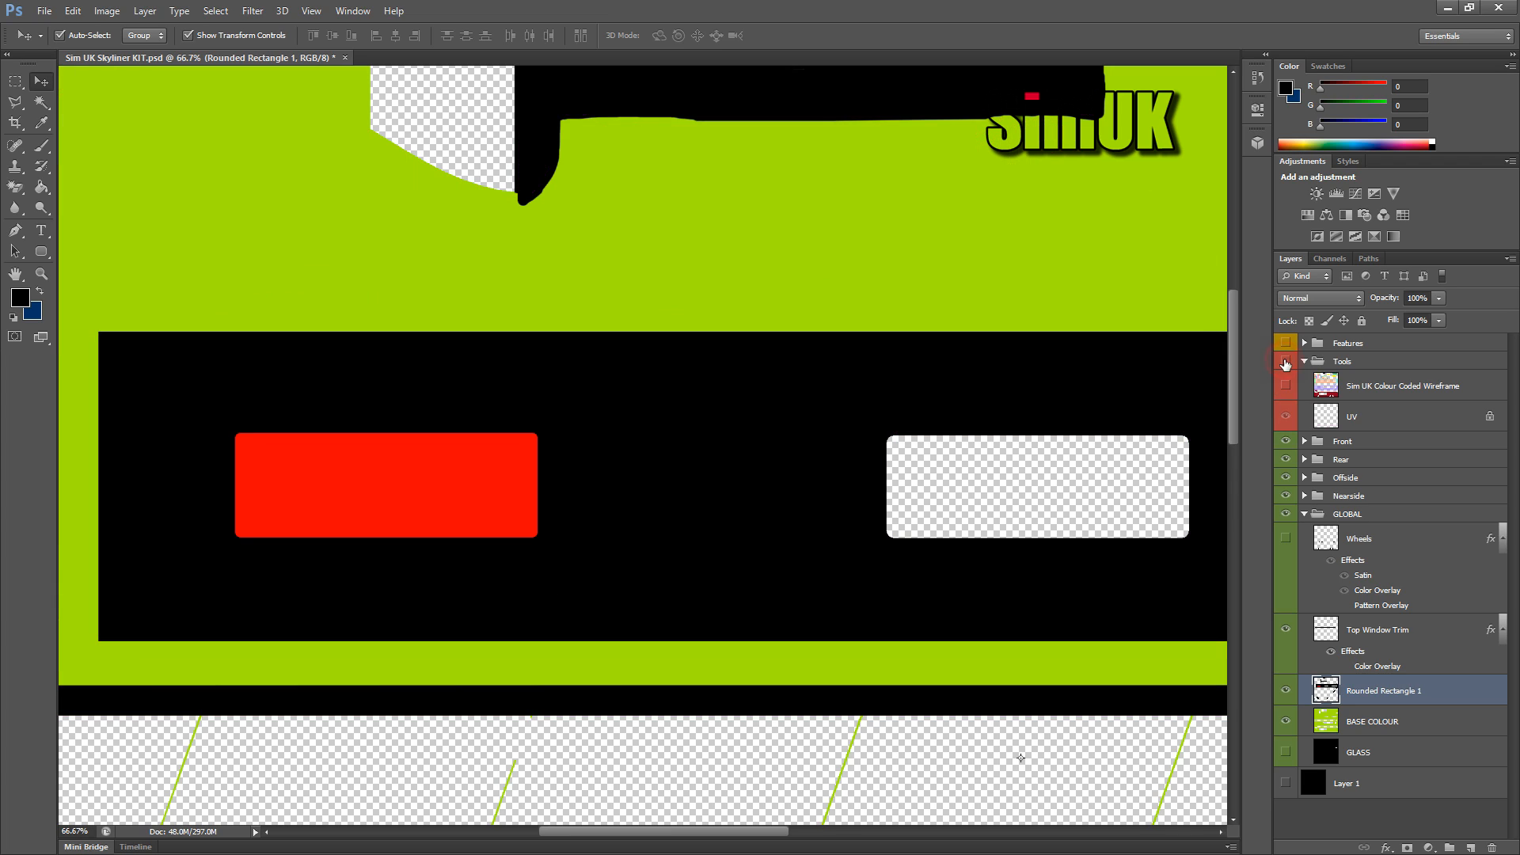
click(14, 187)
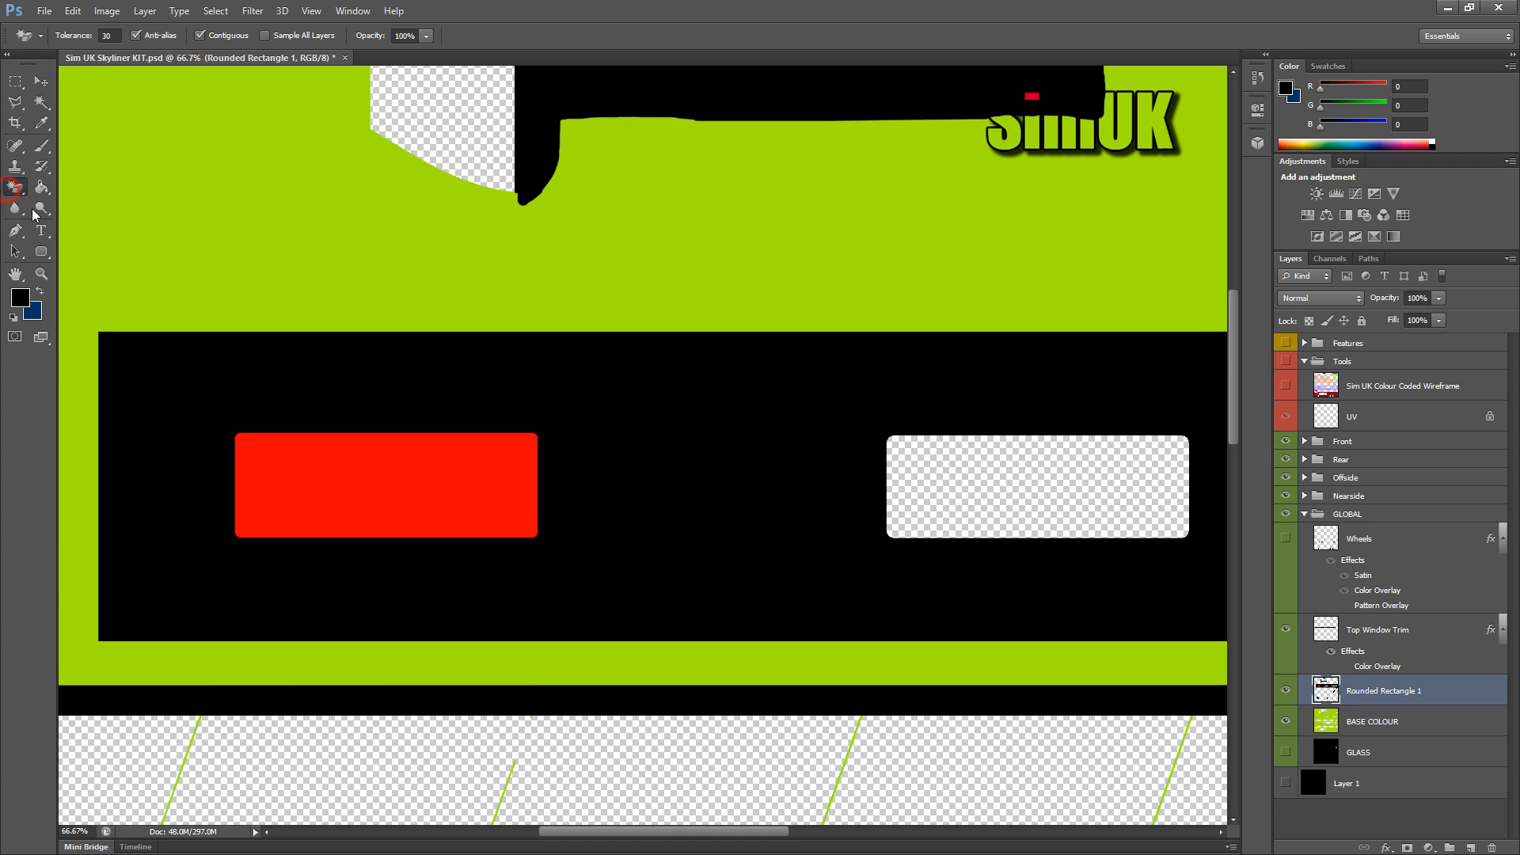
click(349, 472)
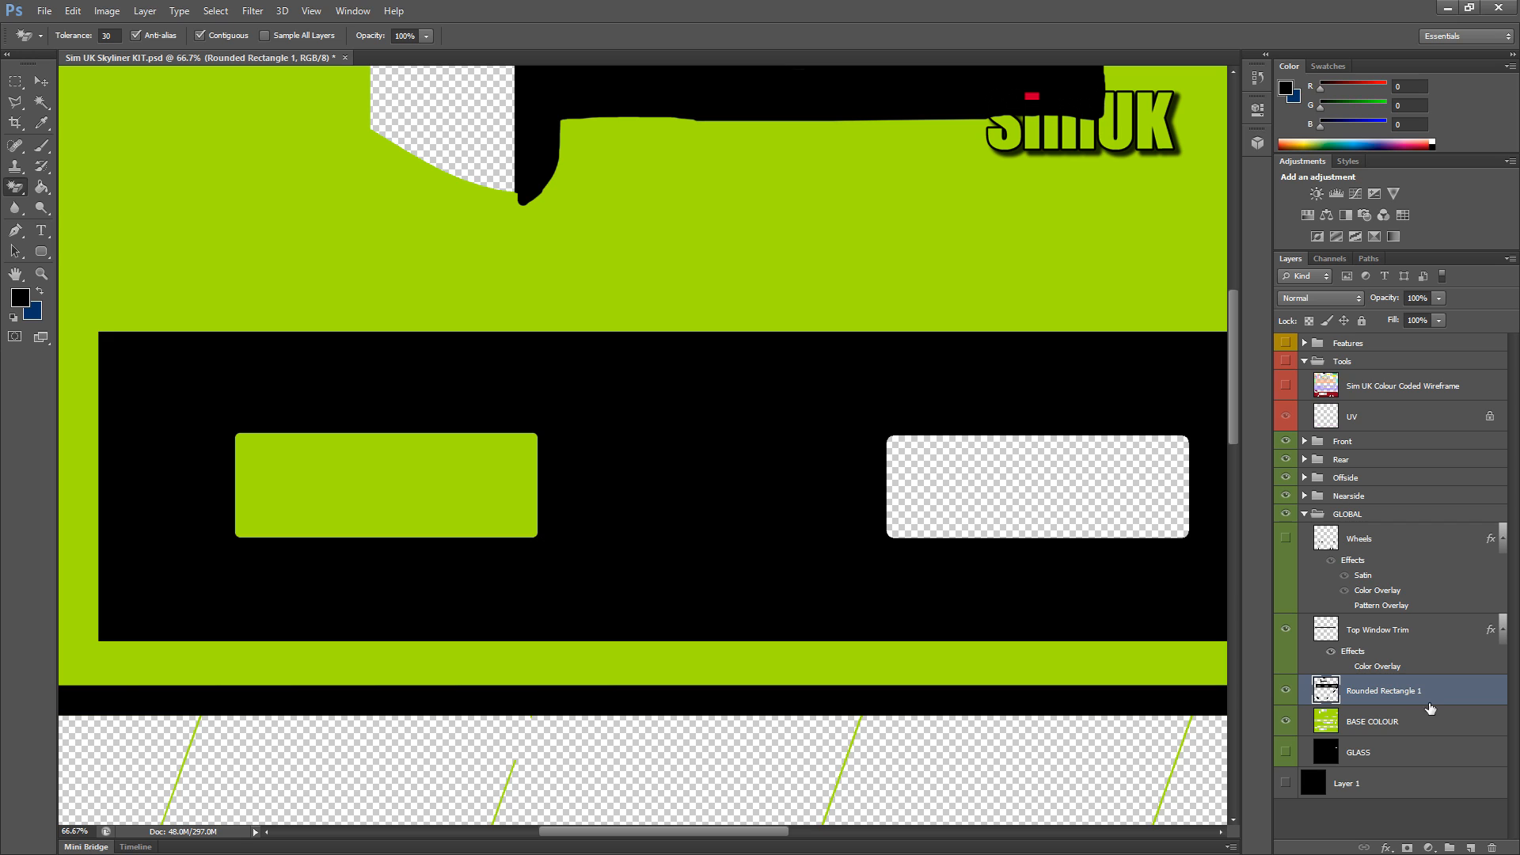
Step: Duplicate the merged Rounded Rectangle 1 layer and place the copy directly beneath the original
click(1401, 634)
click(1388, 693)
right_click(1384, 692)
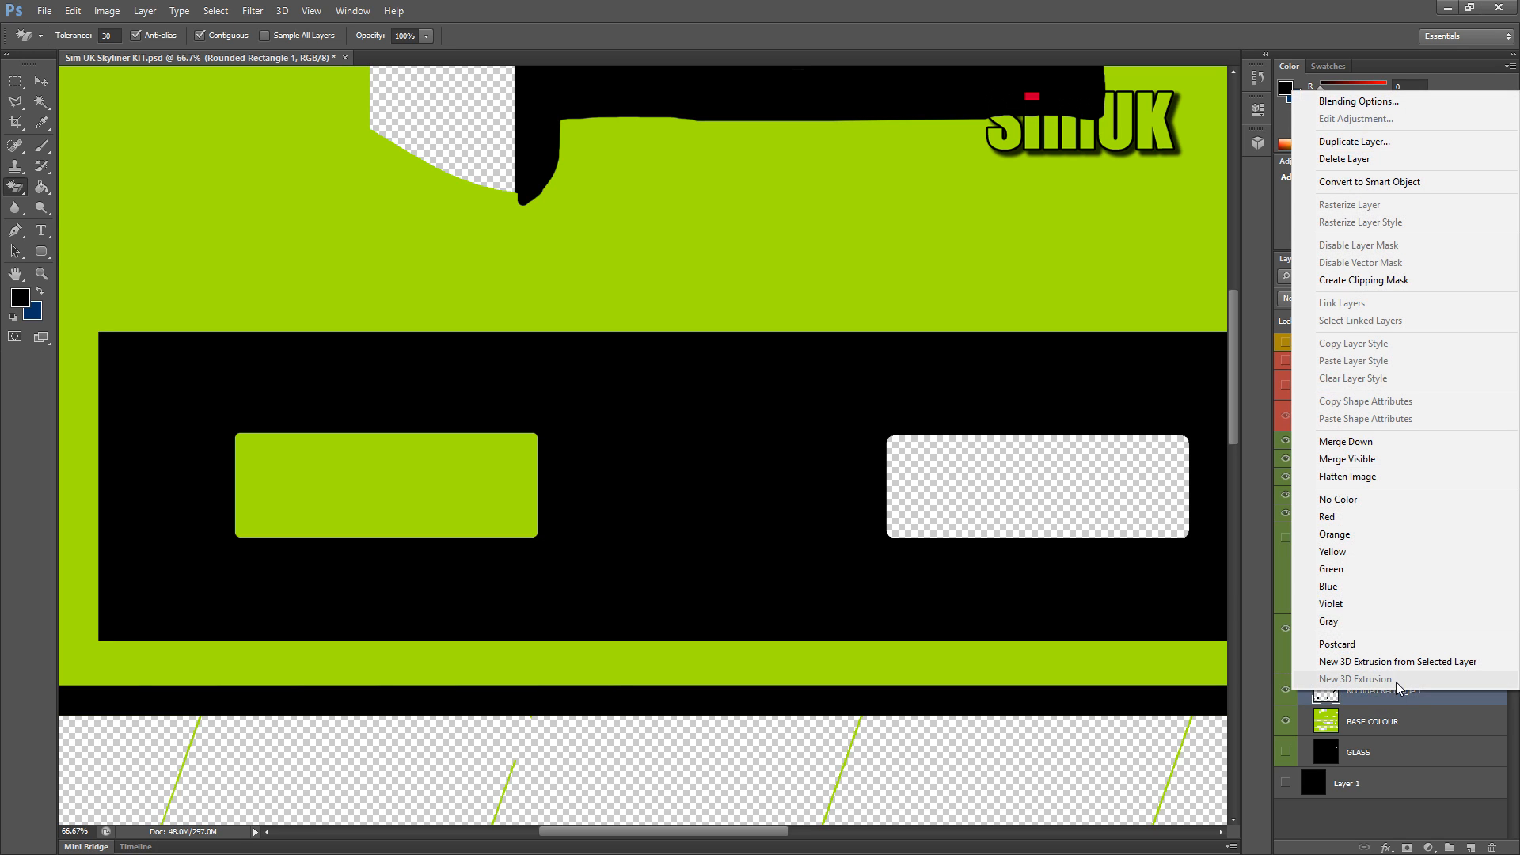
click(1355, 143)
click(813, 366)
drag(1361, 690, 1398, 748)
Step: Rename the Rounded Rectangle 1 layer as Trim
double_click(1382, 693)
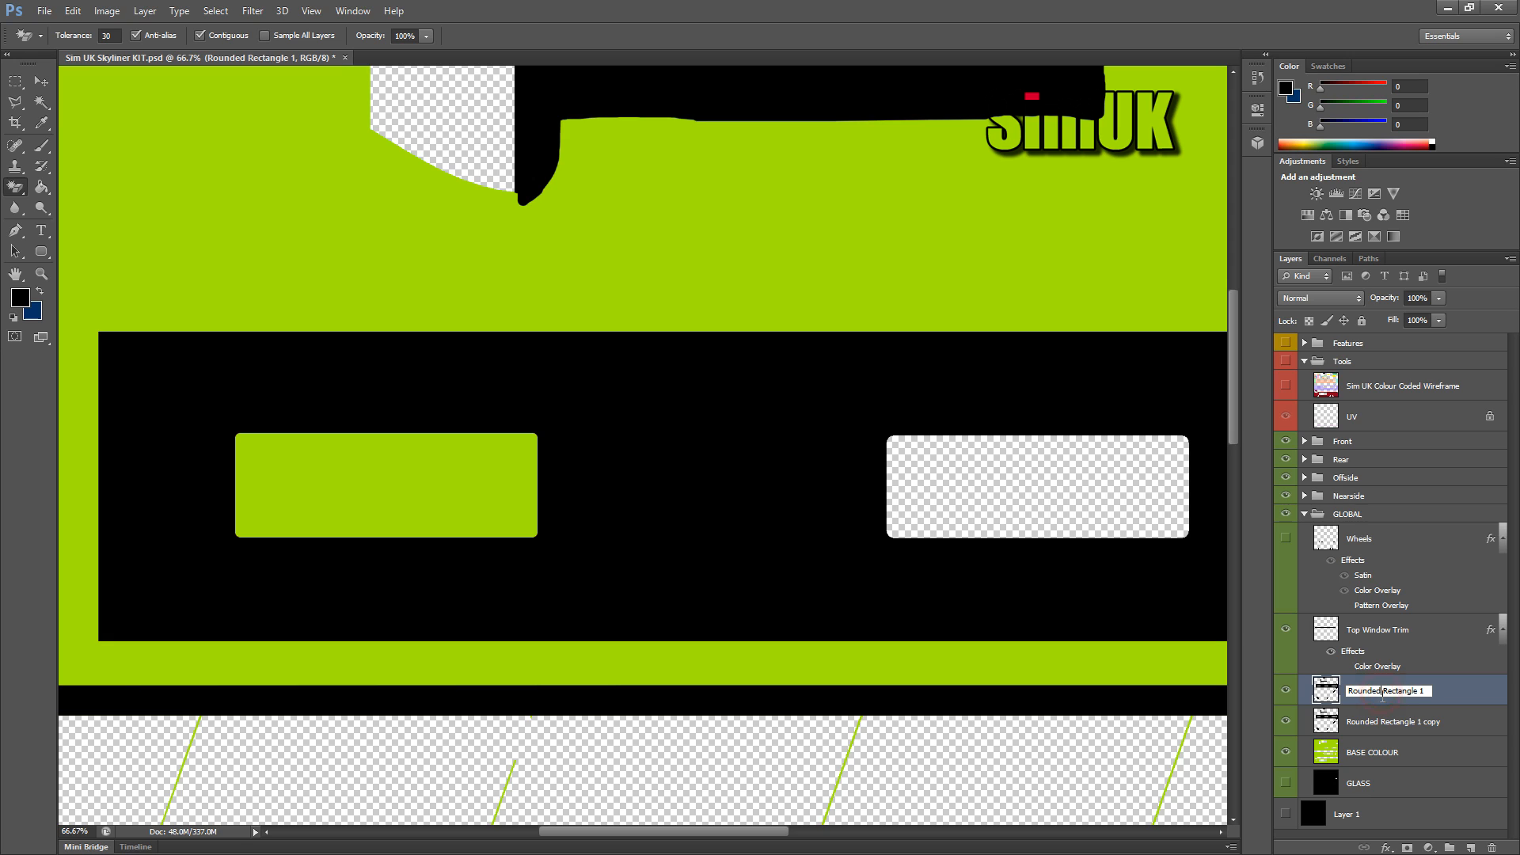
drag(1430, 691, 1338, 679)
text(Black Trim)
key(Return)
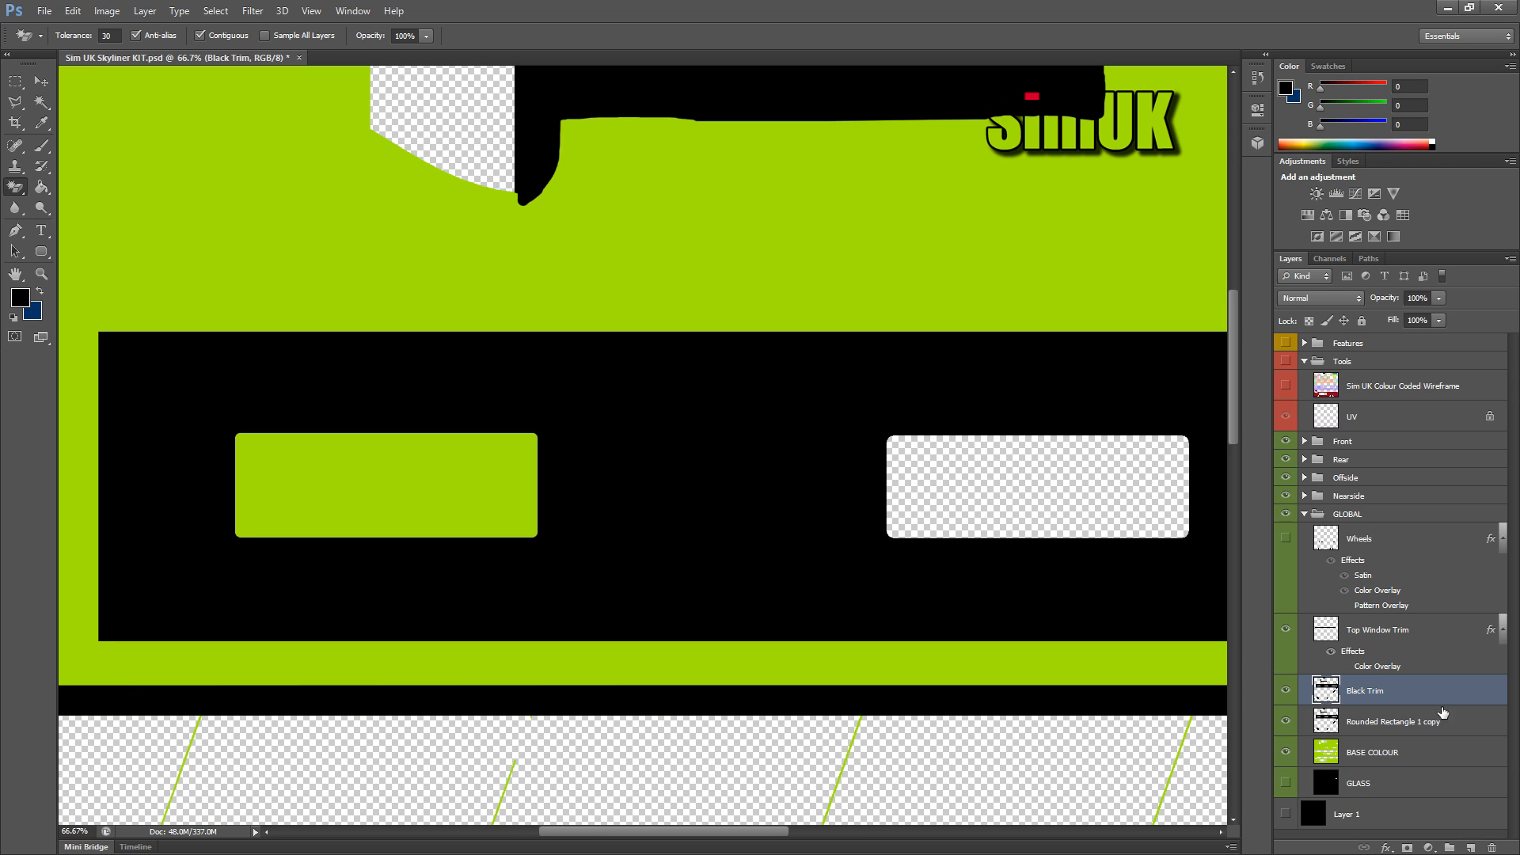
double_click(1360, 691)
key(Left)
key(ctrl+shift+Right)
key(BackSpace)
key(Return)
Step: Merge Rounded Rectangle 1 copy with BASE COLOUR and name the merged layer BASE COLOUR
click(1387, 723)
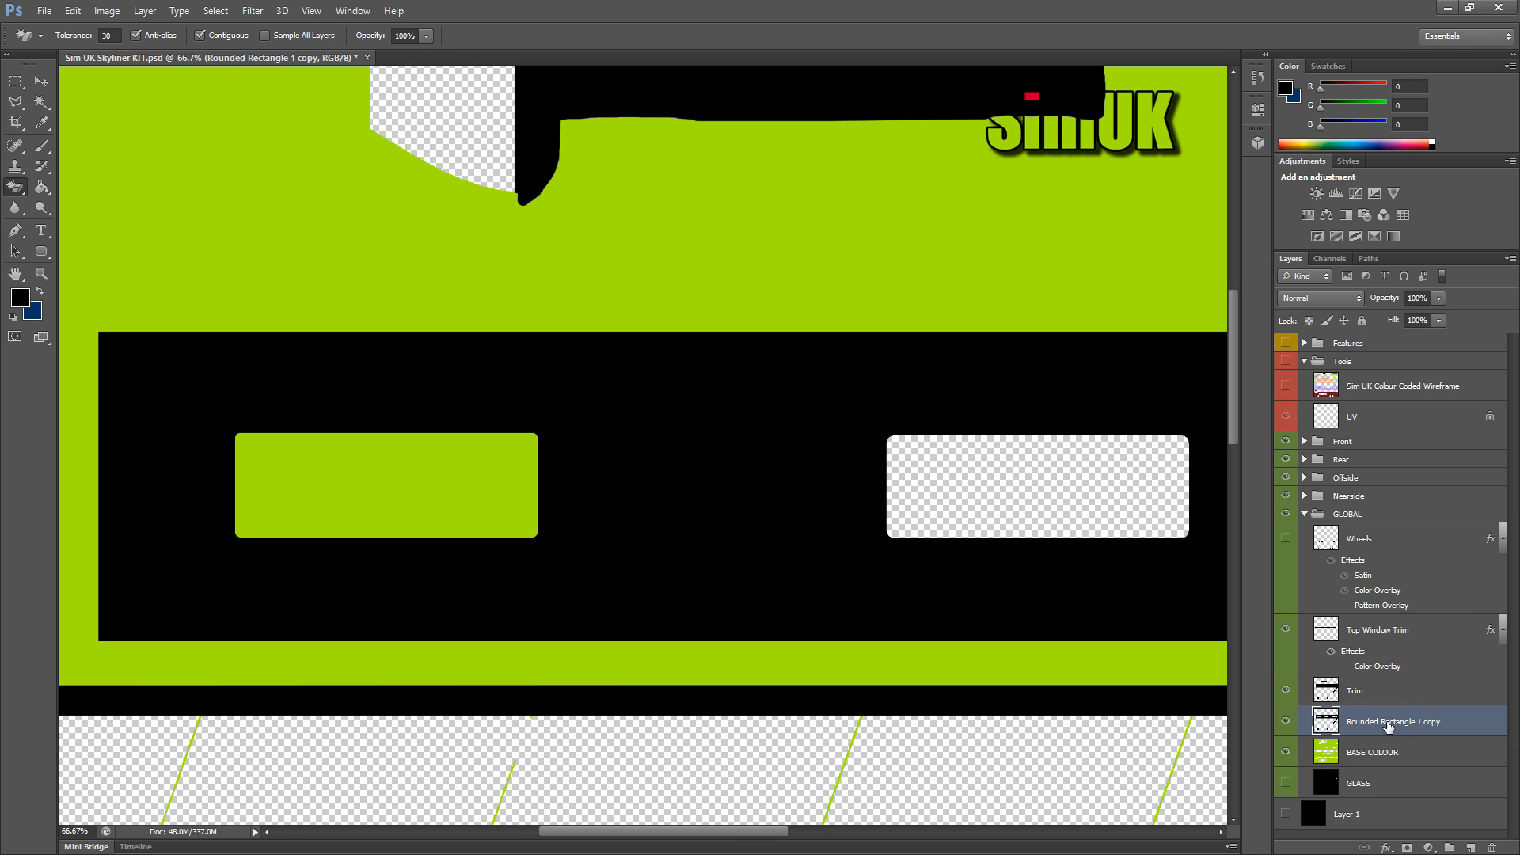
shift+click(1377, 755)
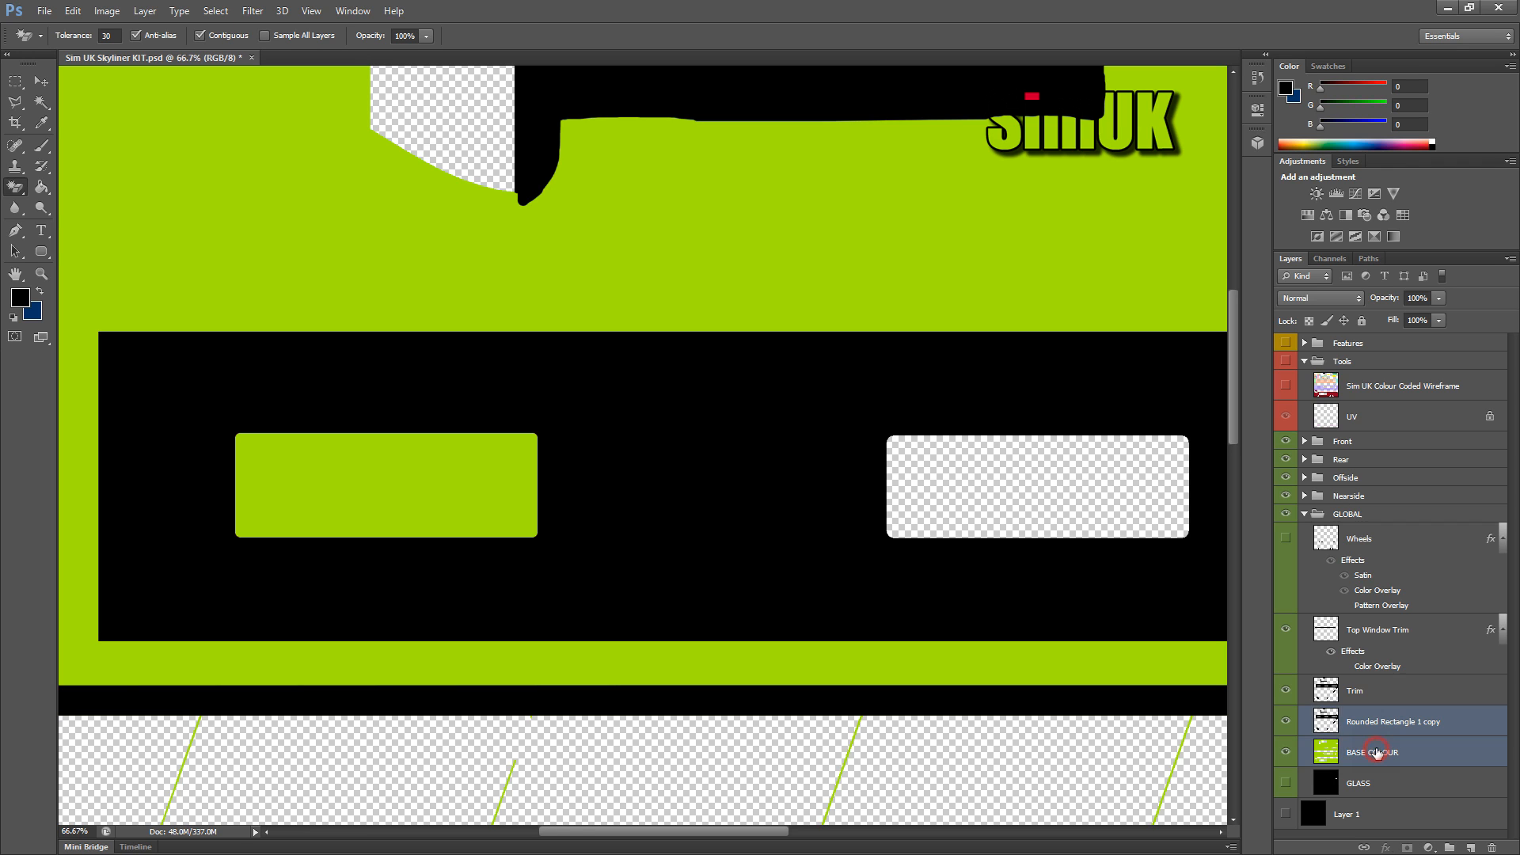
right_click(1376, 754)
click(1362, 505)
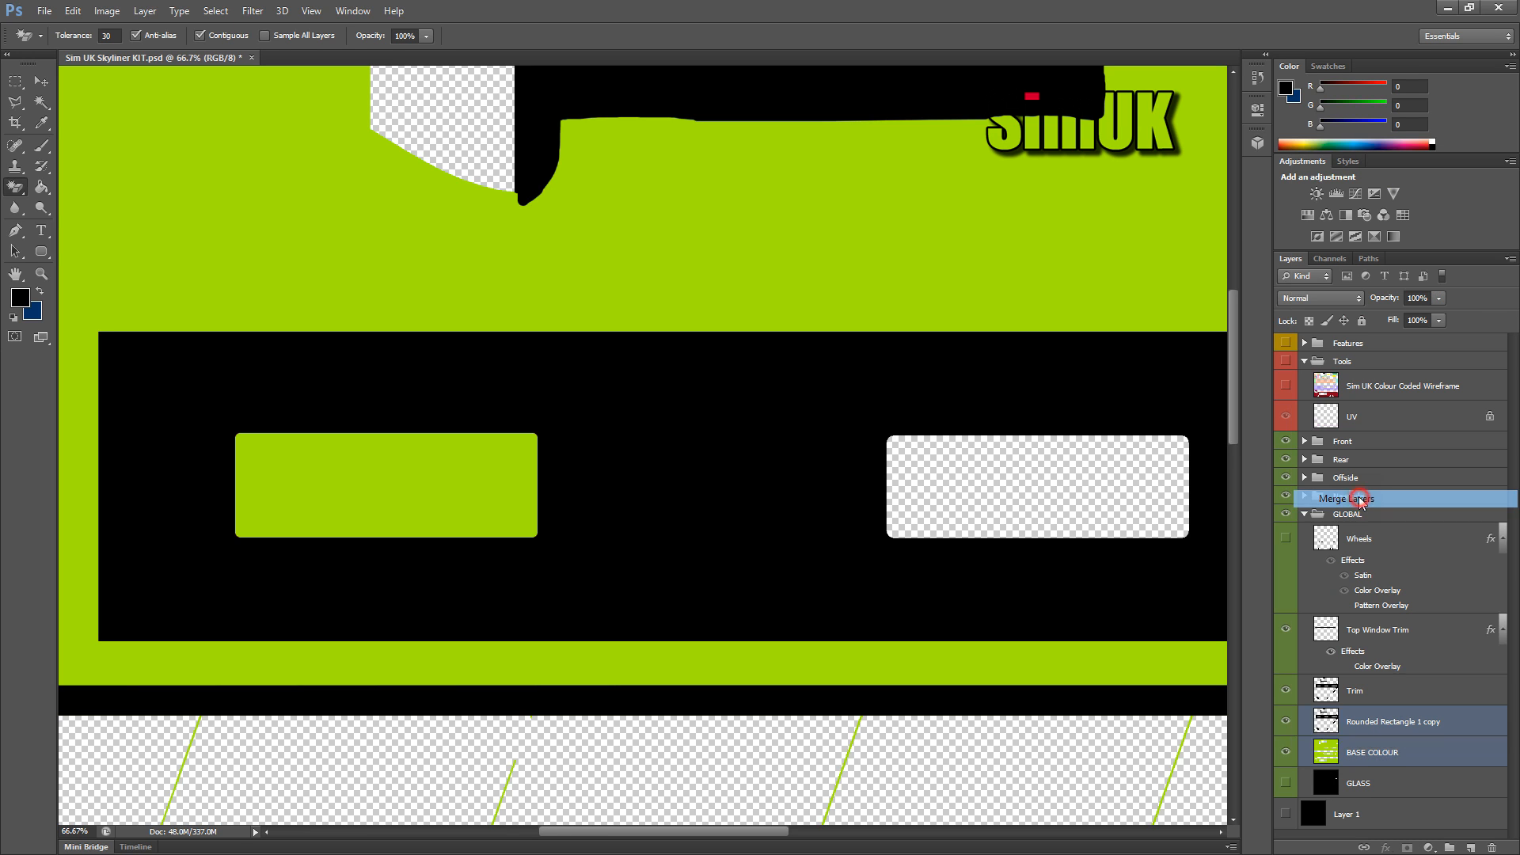
double_click(1358, 723)
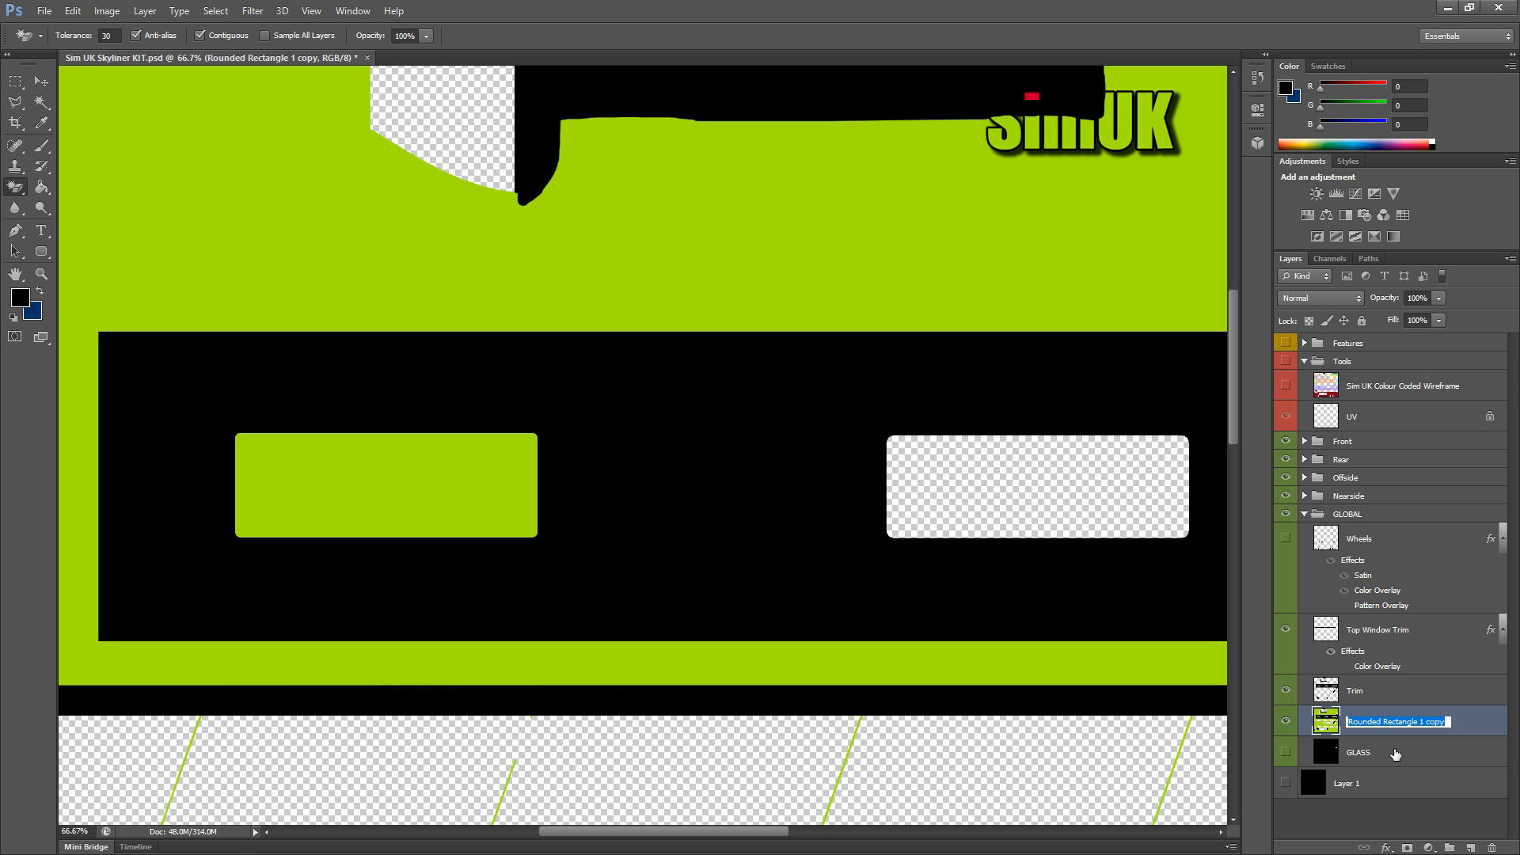
text(BA)
text(SE COLOUR)
key(Return)
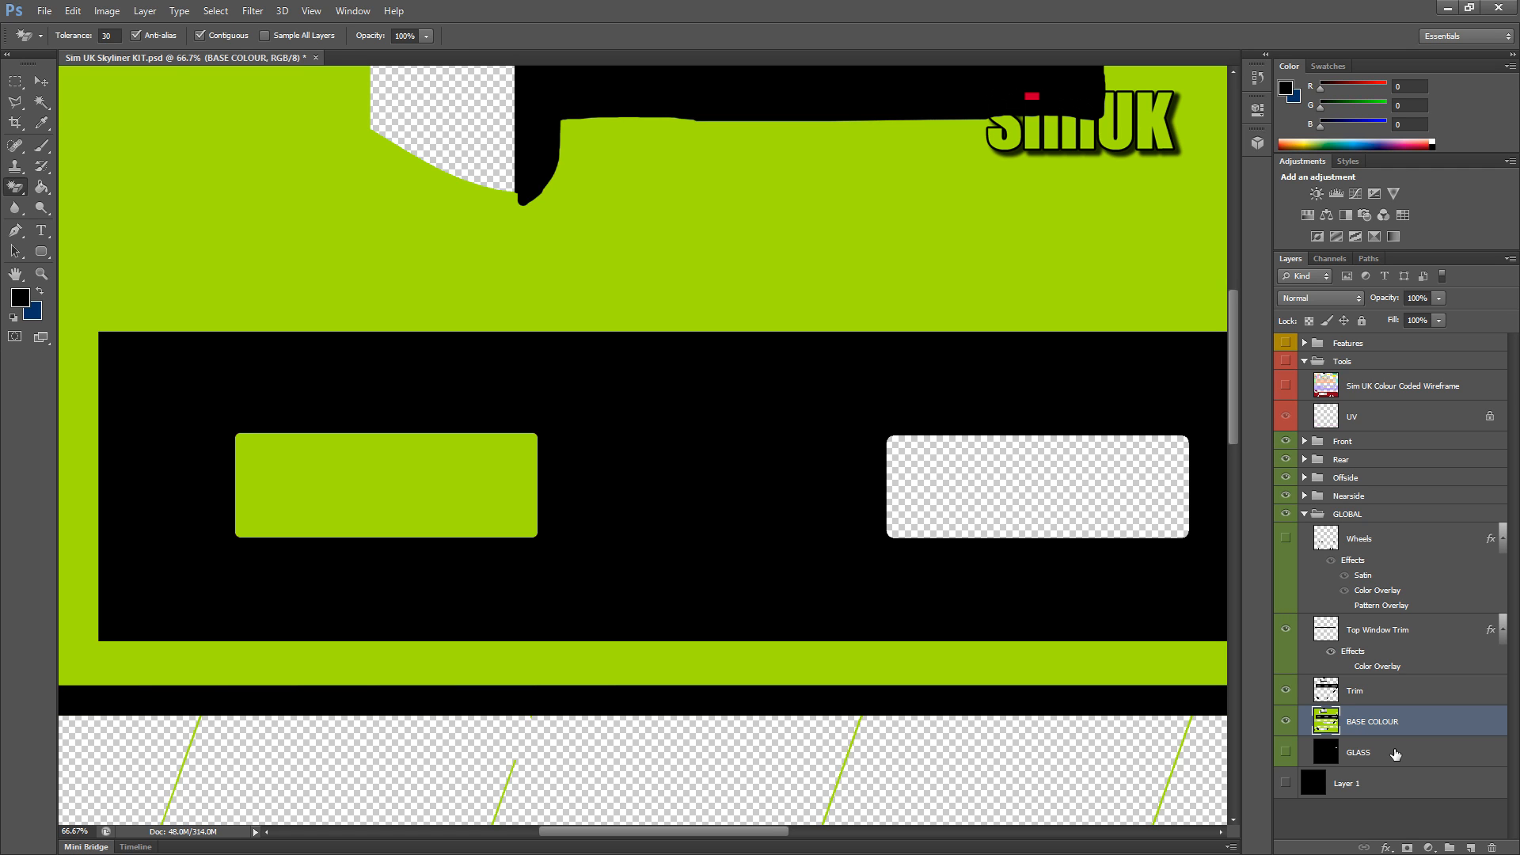
Step: Erase the green patch in the leftmost roof hatch on BASE COLOUR and set the foreground to the body green, RGB 163, 231, 0
key(ctrl+0)
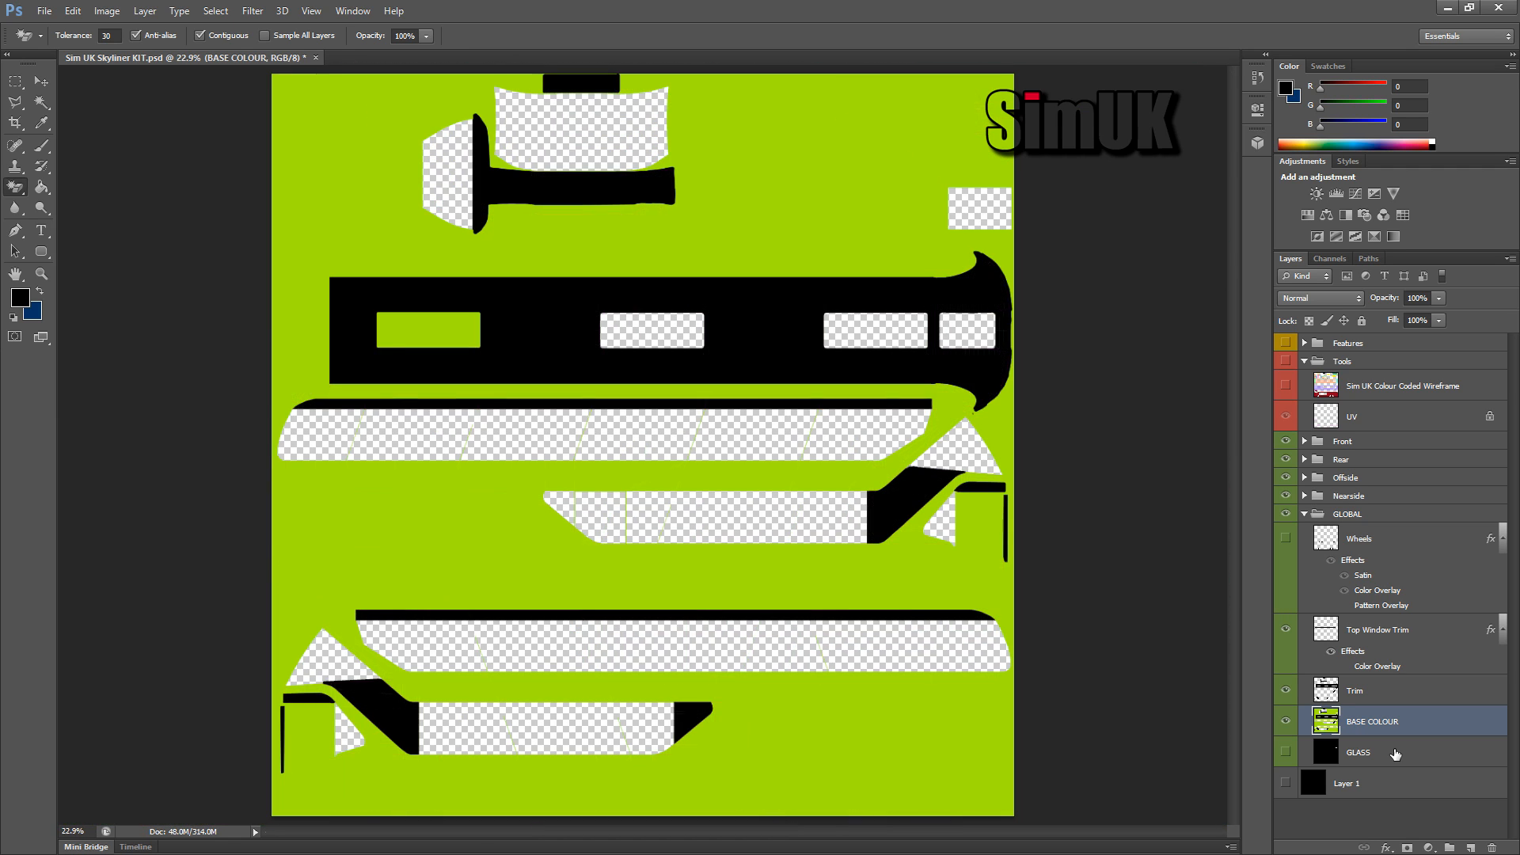
click(428, 329)
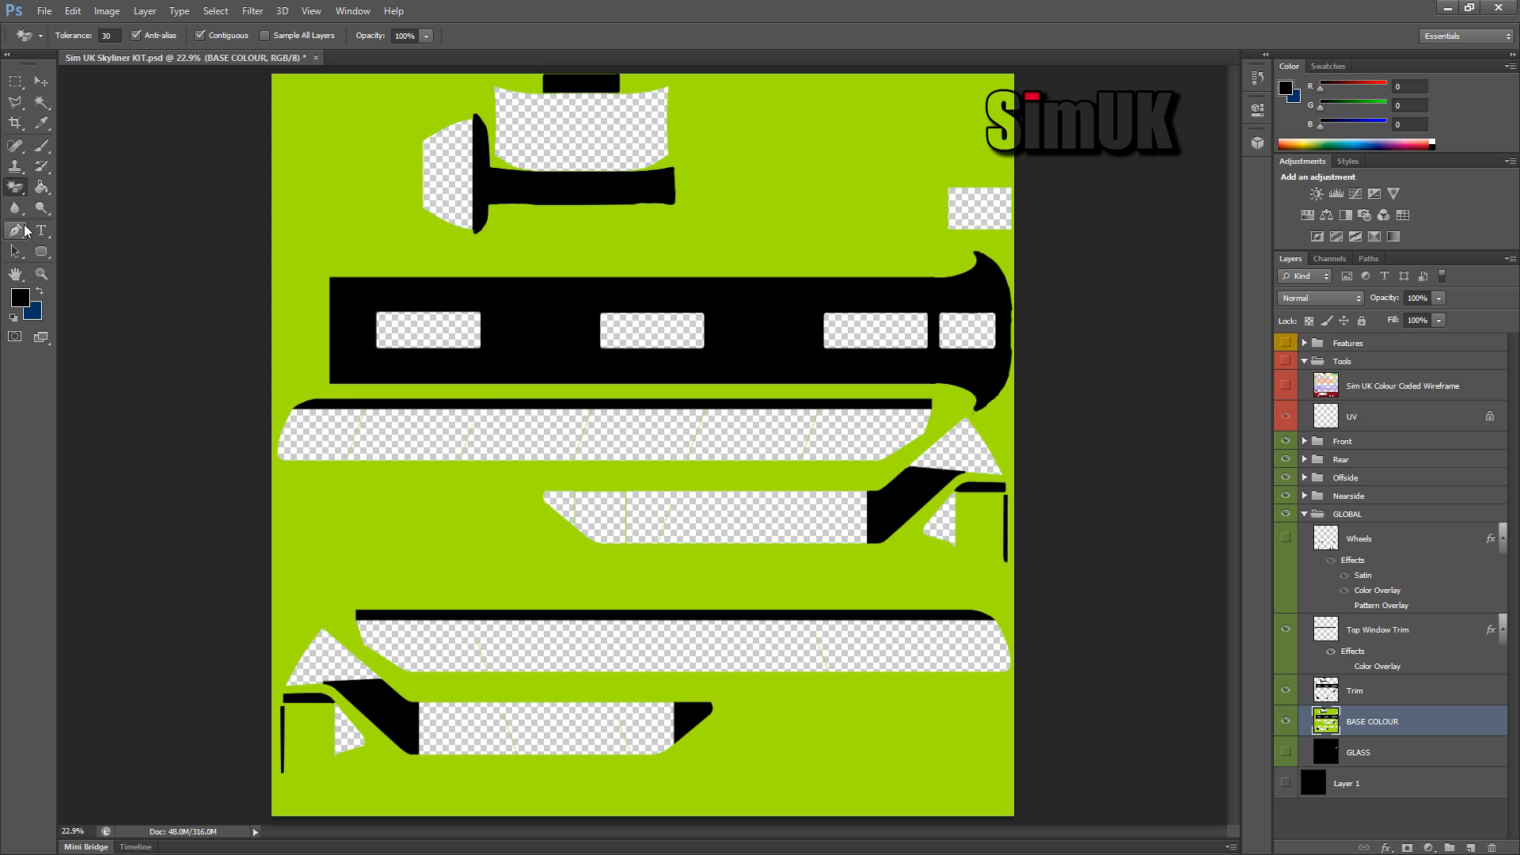
click(24, 298)
click(400, 483)
click(1365, 127)
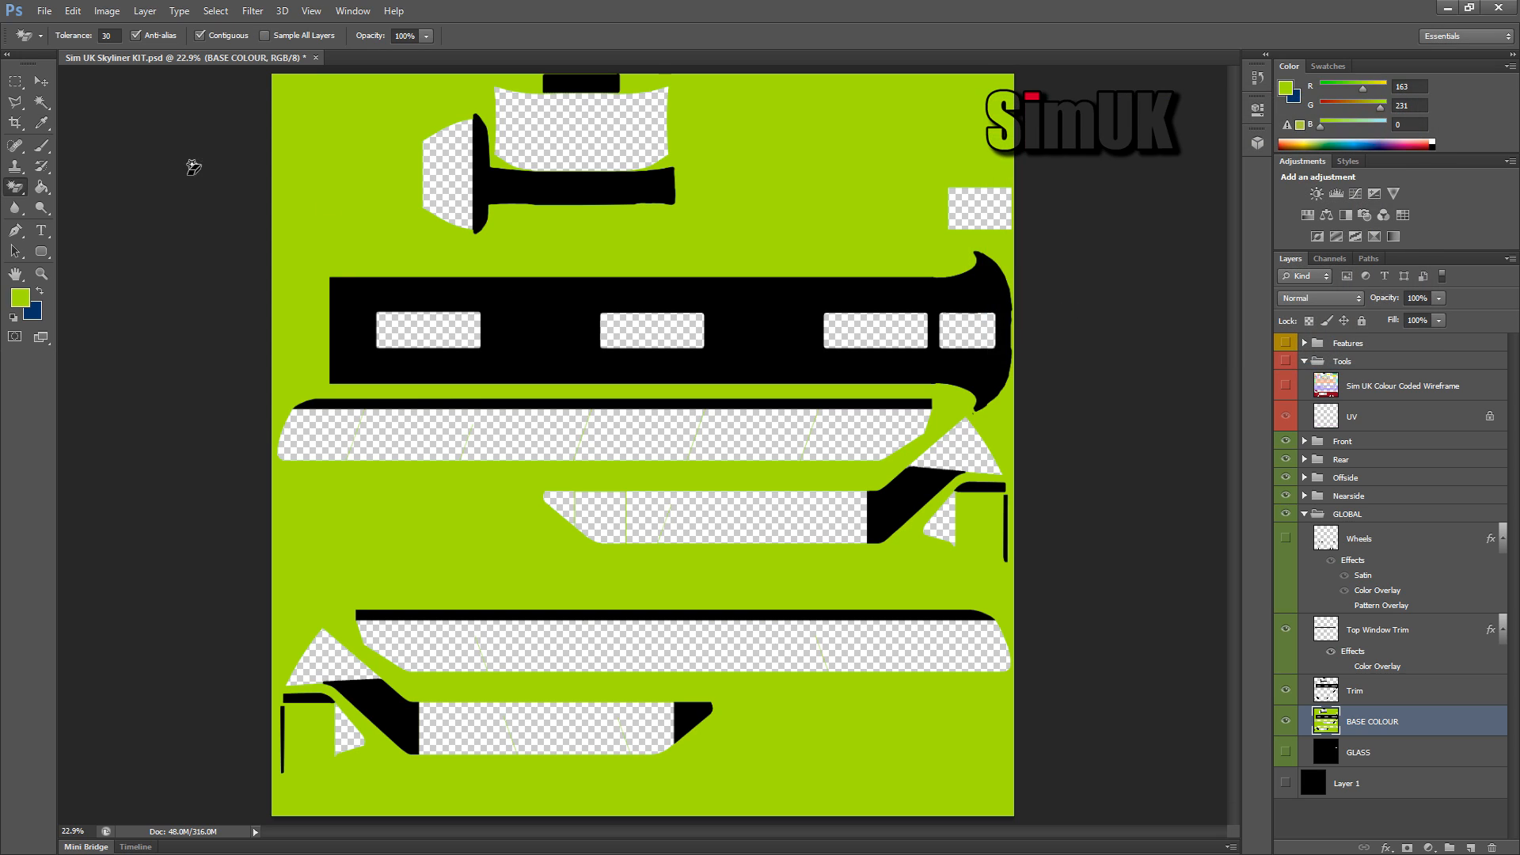
Step: Fill all black roof, side and front areas of BASE COLOUR with the foreground green, hiding Trim and Top Window Trim, and save the document
key(g)
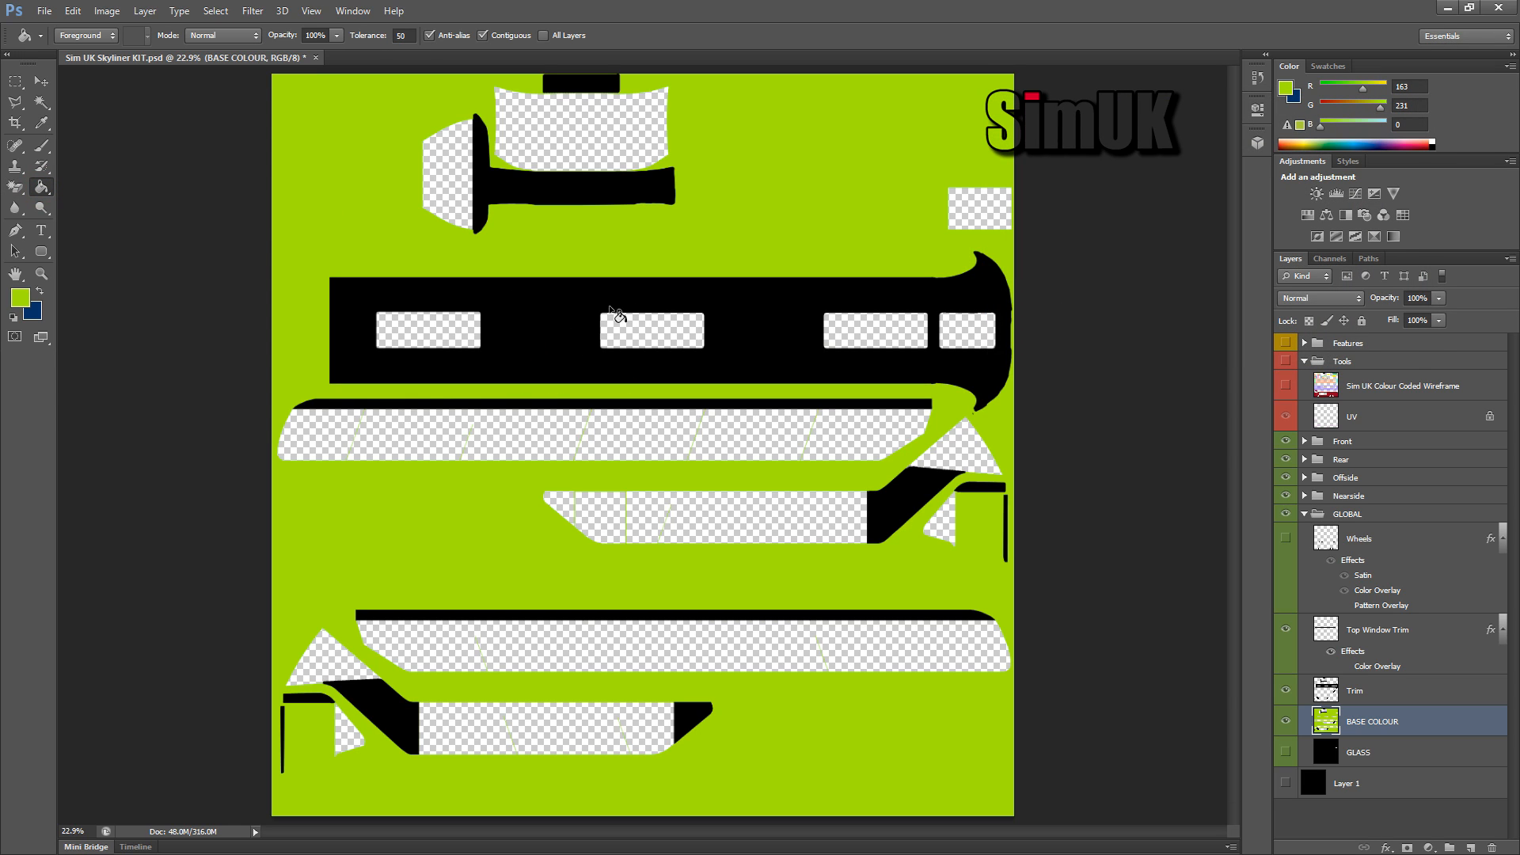
click(529, 338)
click(1286, 690)
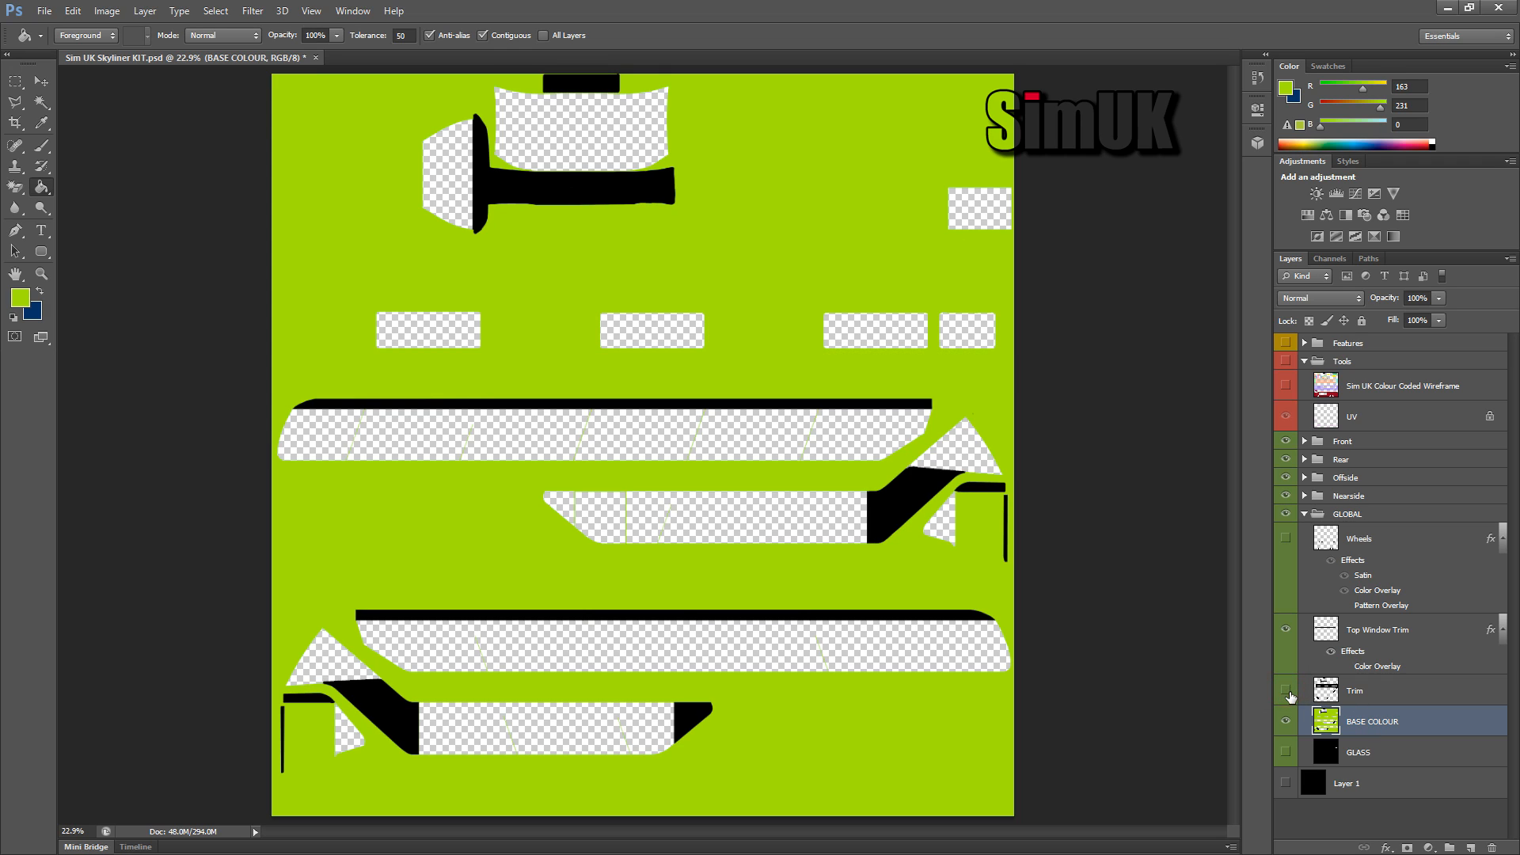
click(1286, 629)
click(920, 507)
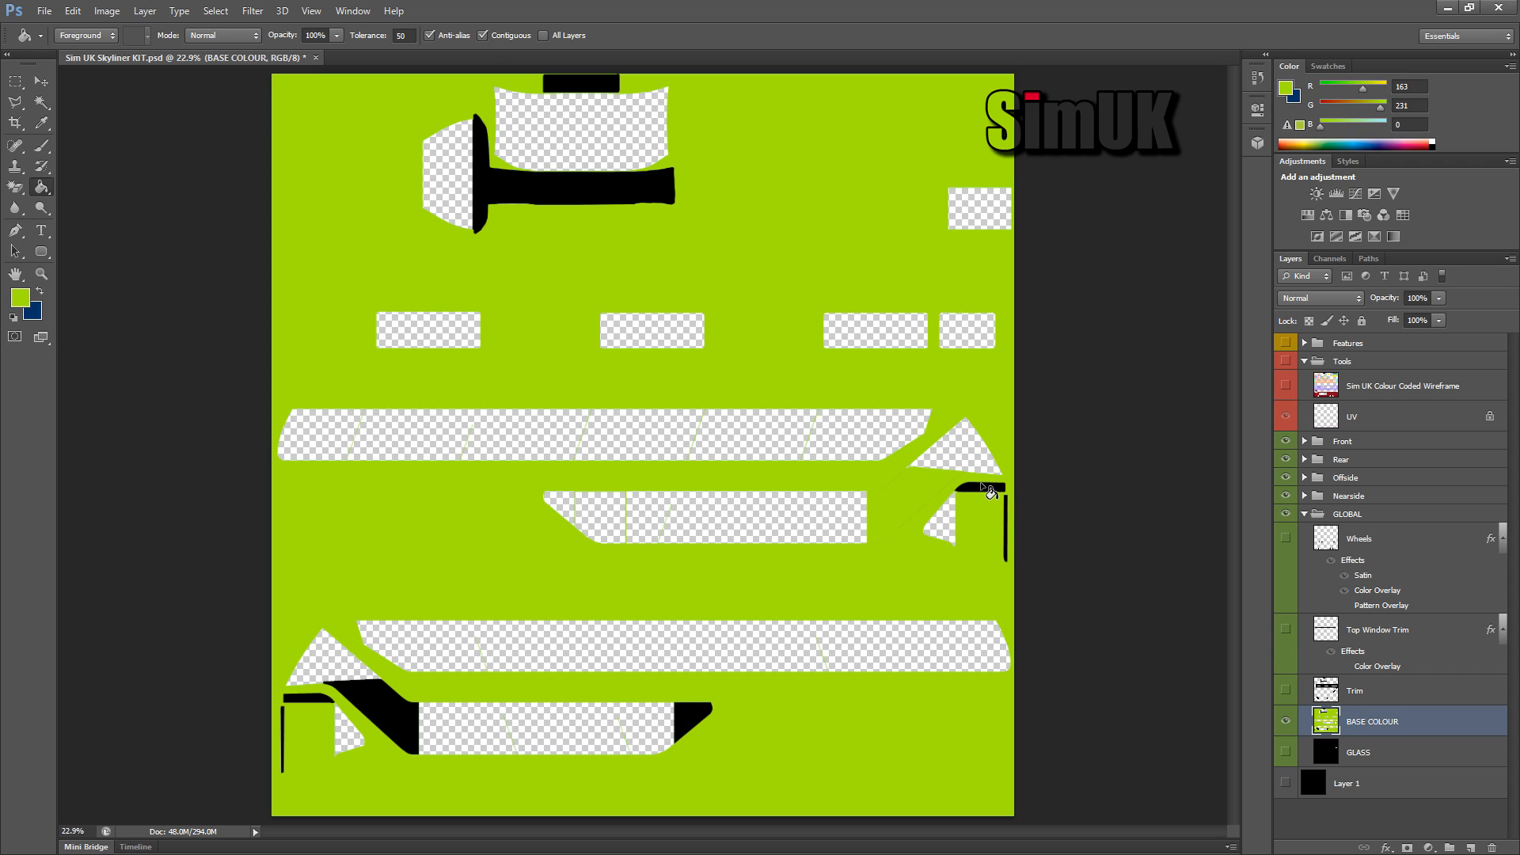
click(980, 487)
click(1007, 529)
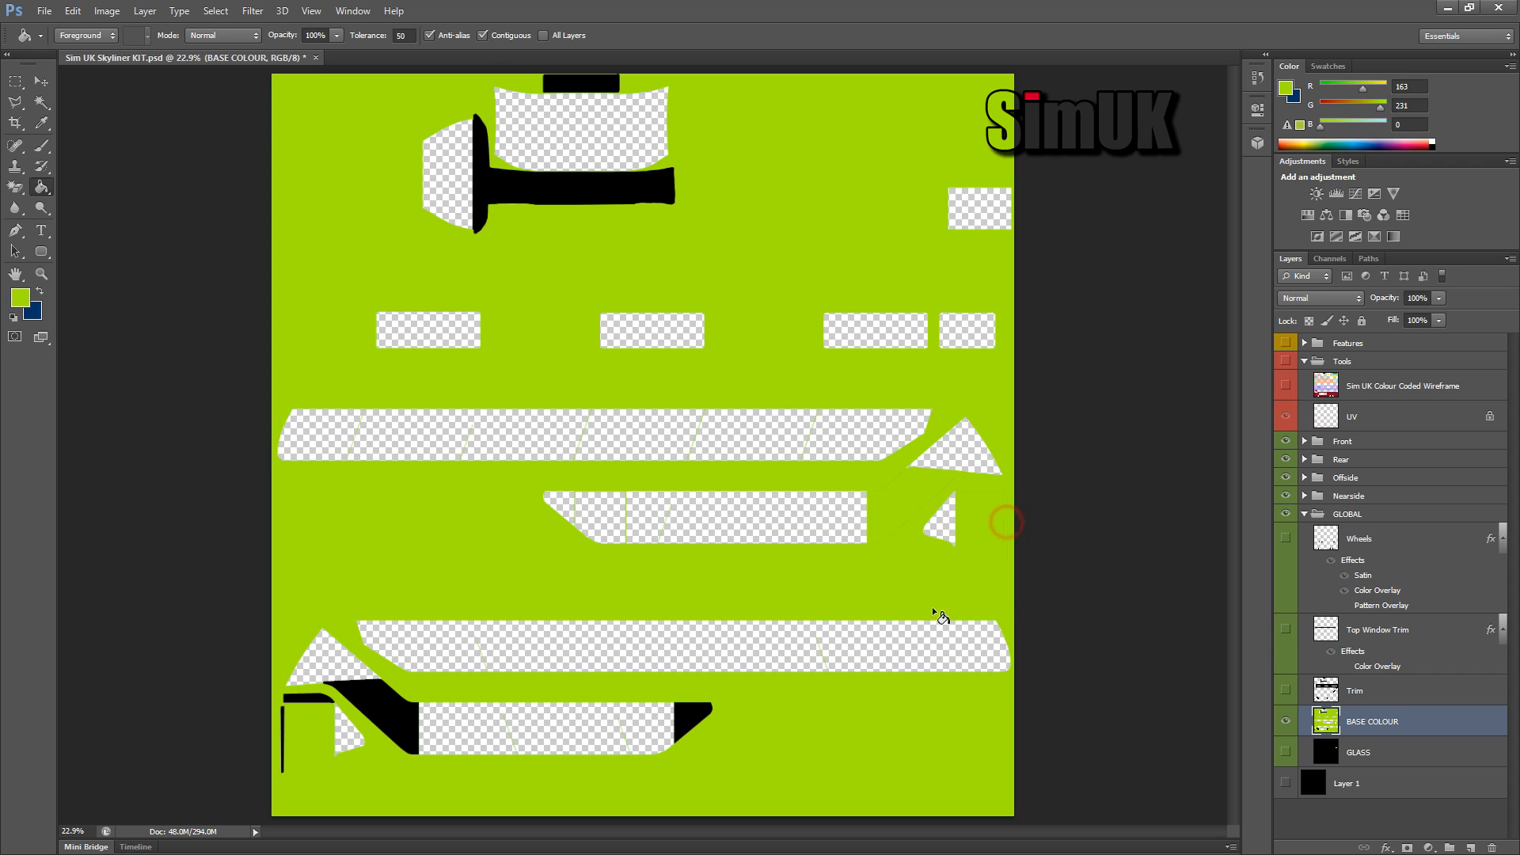
click(693, 715)
click(406, 715)
click(295, 699)
click(283, 739)
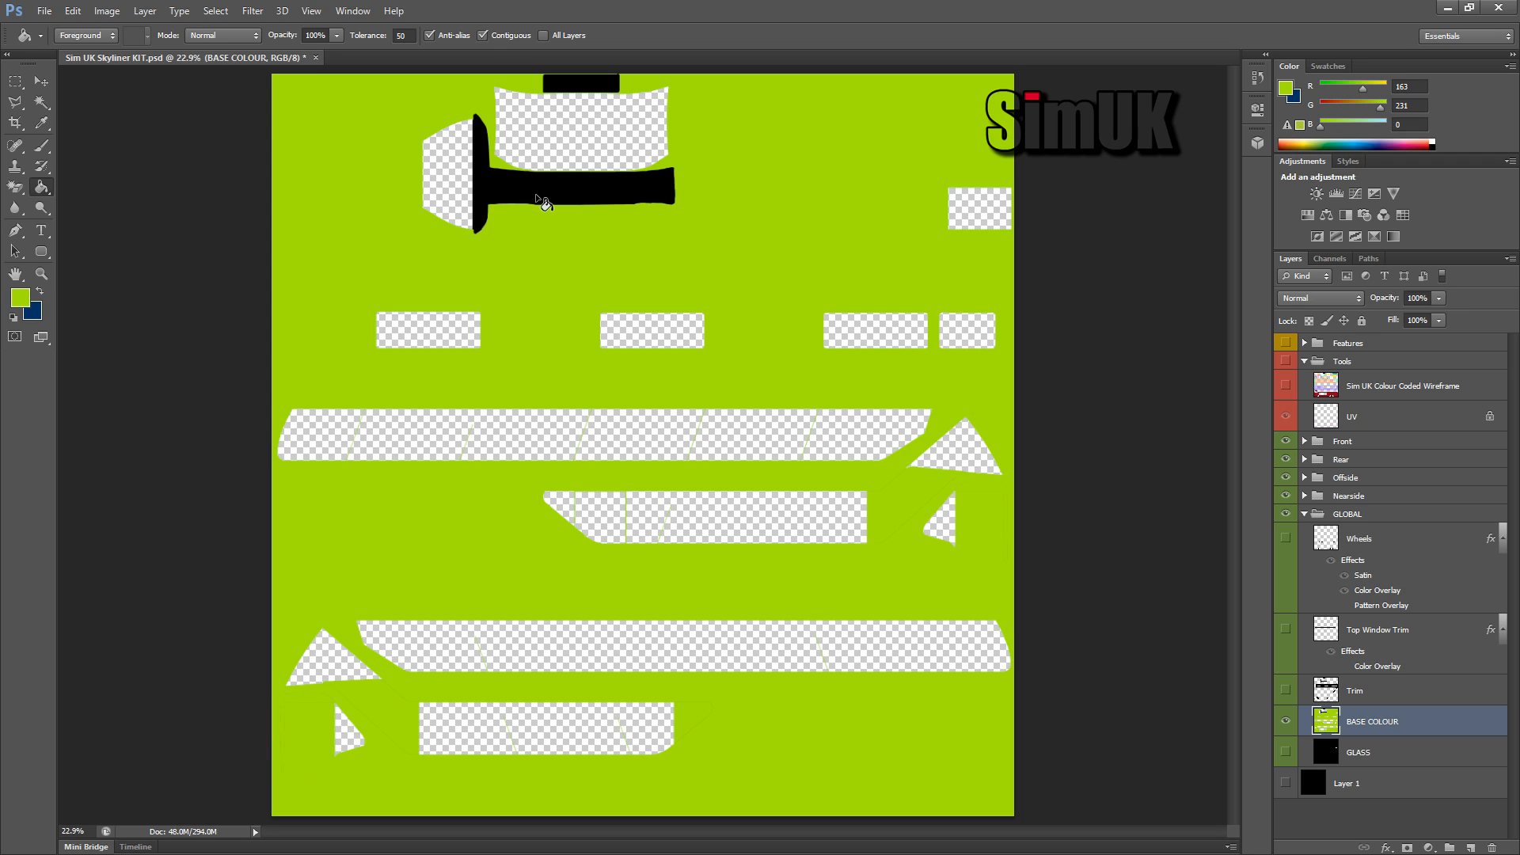
click(525, 188)
click(590, 84)
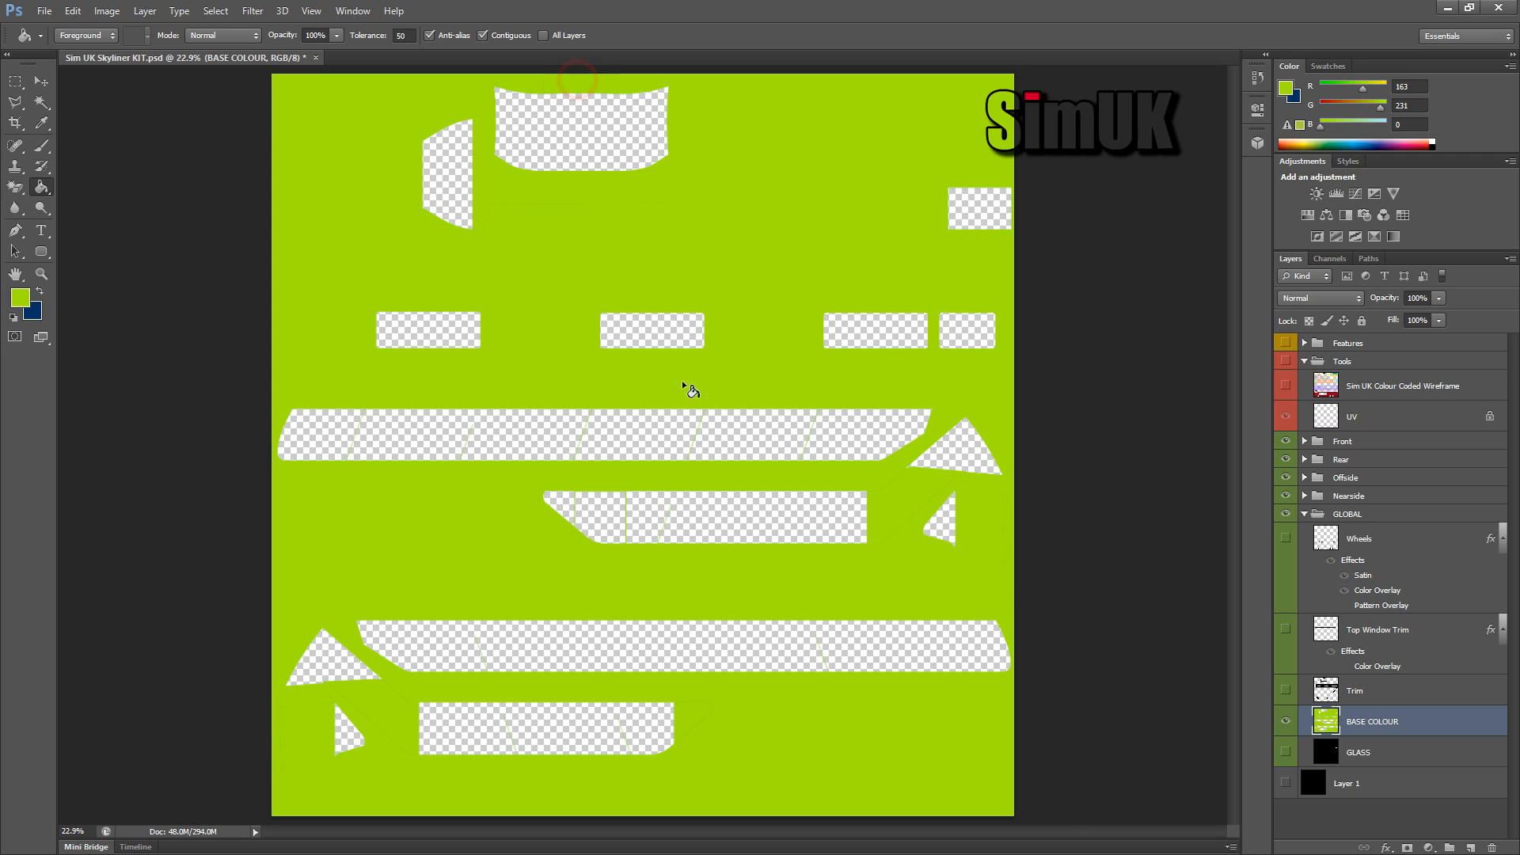
key(ctrl+s)
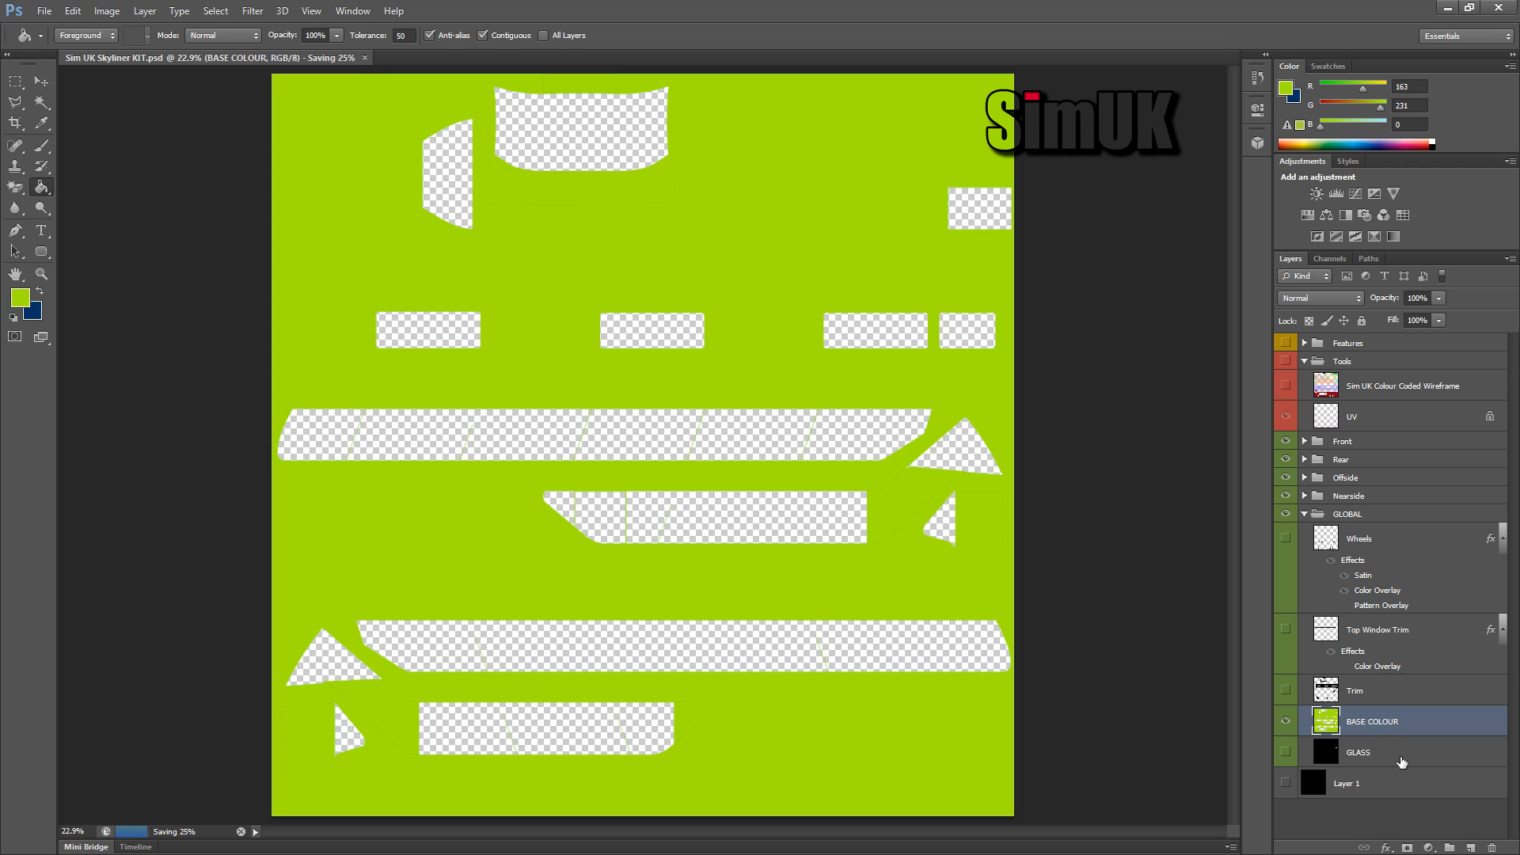
Step: Show the Trim, Top Window Trim and Wheels layers and collapse the GLOBAL group
click(1285, 689)
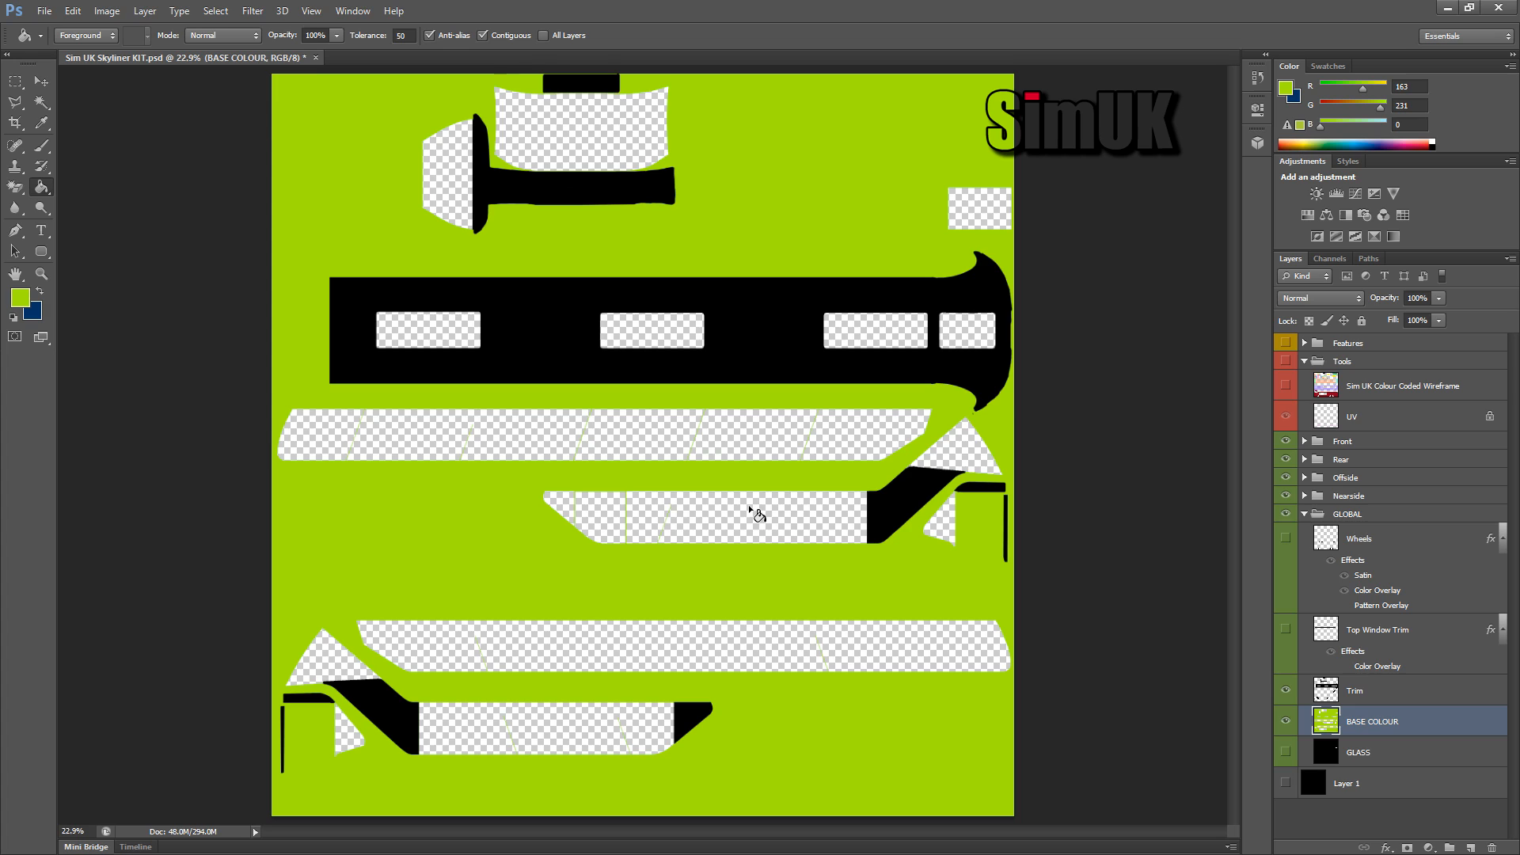
click(1285, 629)
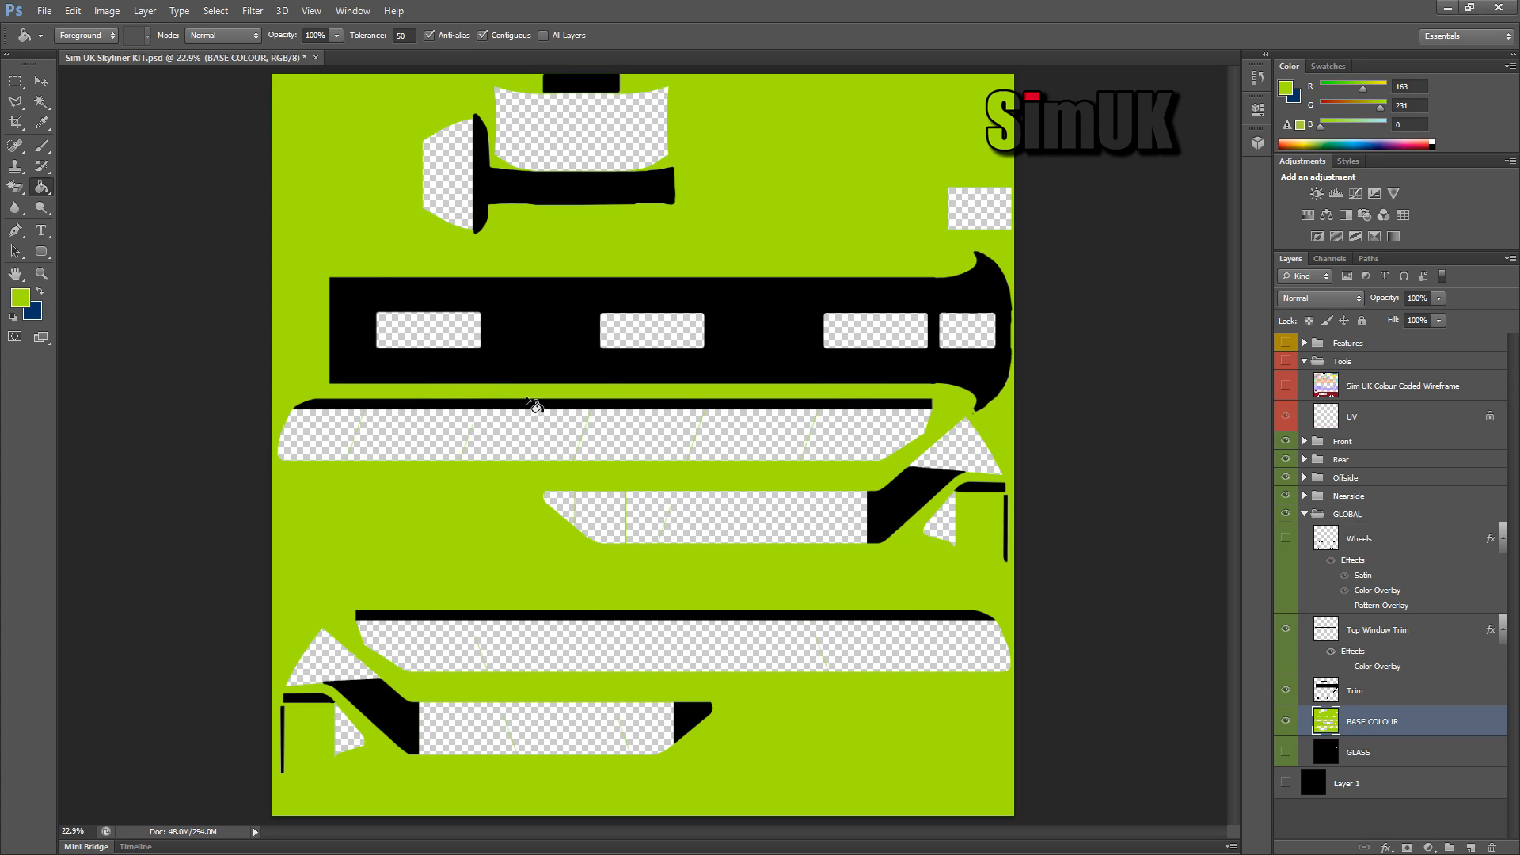
click(1286, 538)
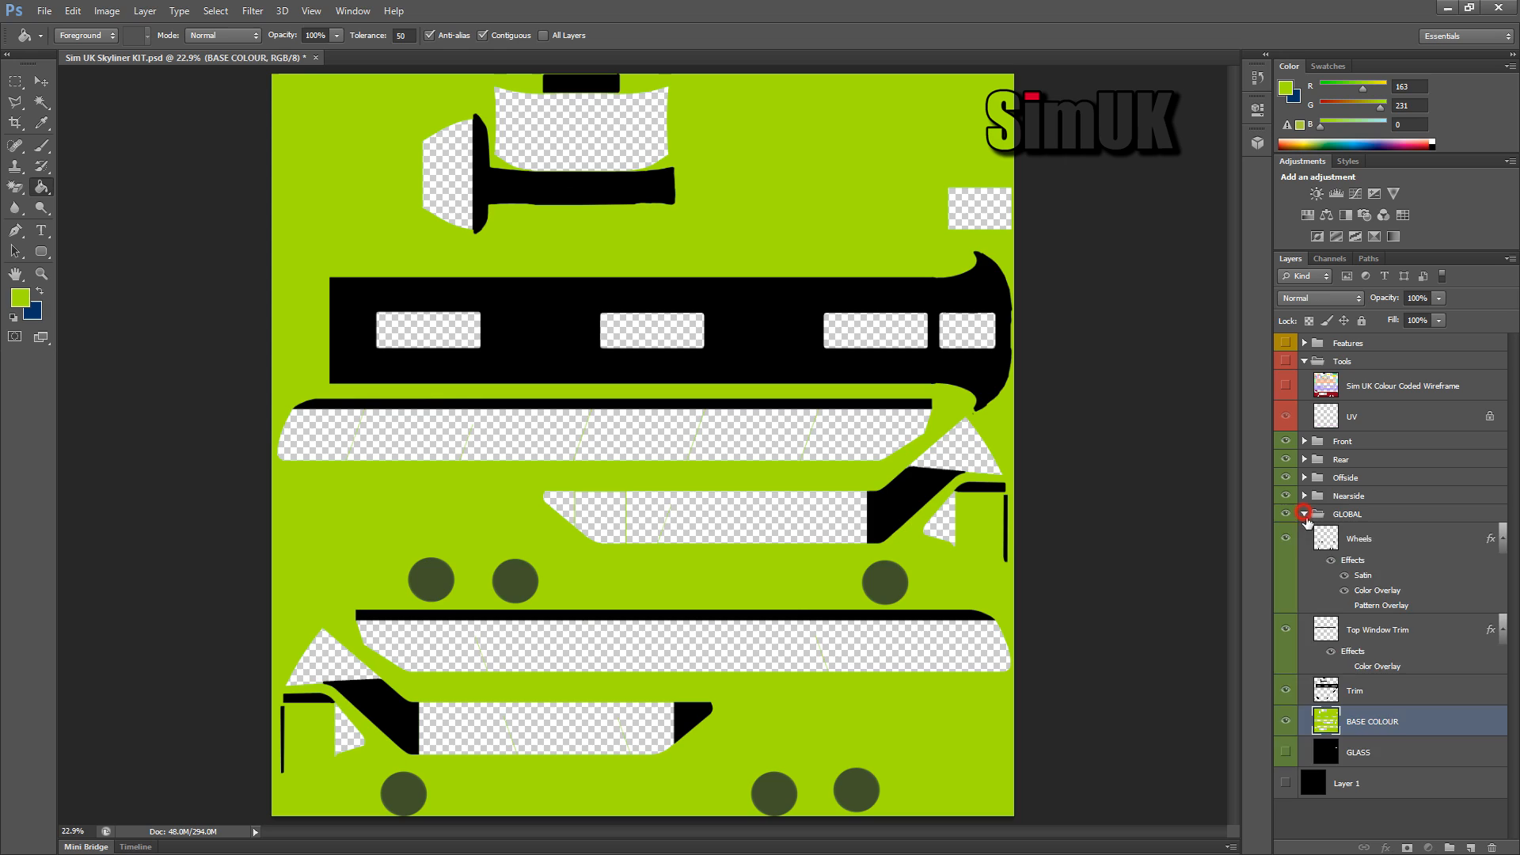
click(1306, 519)
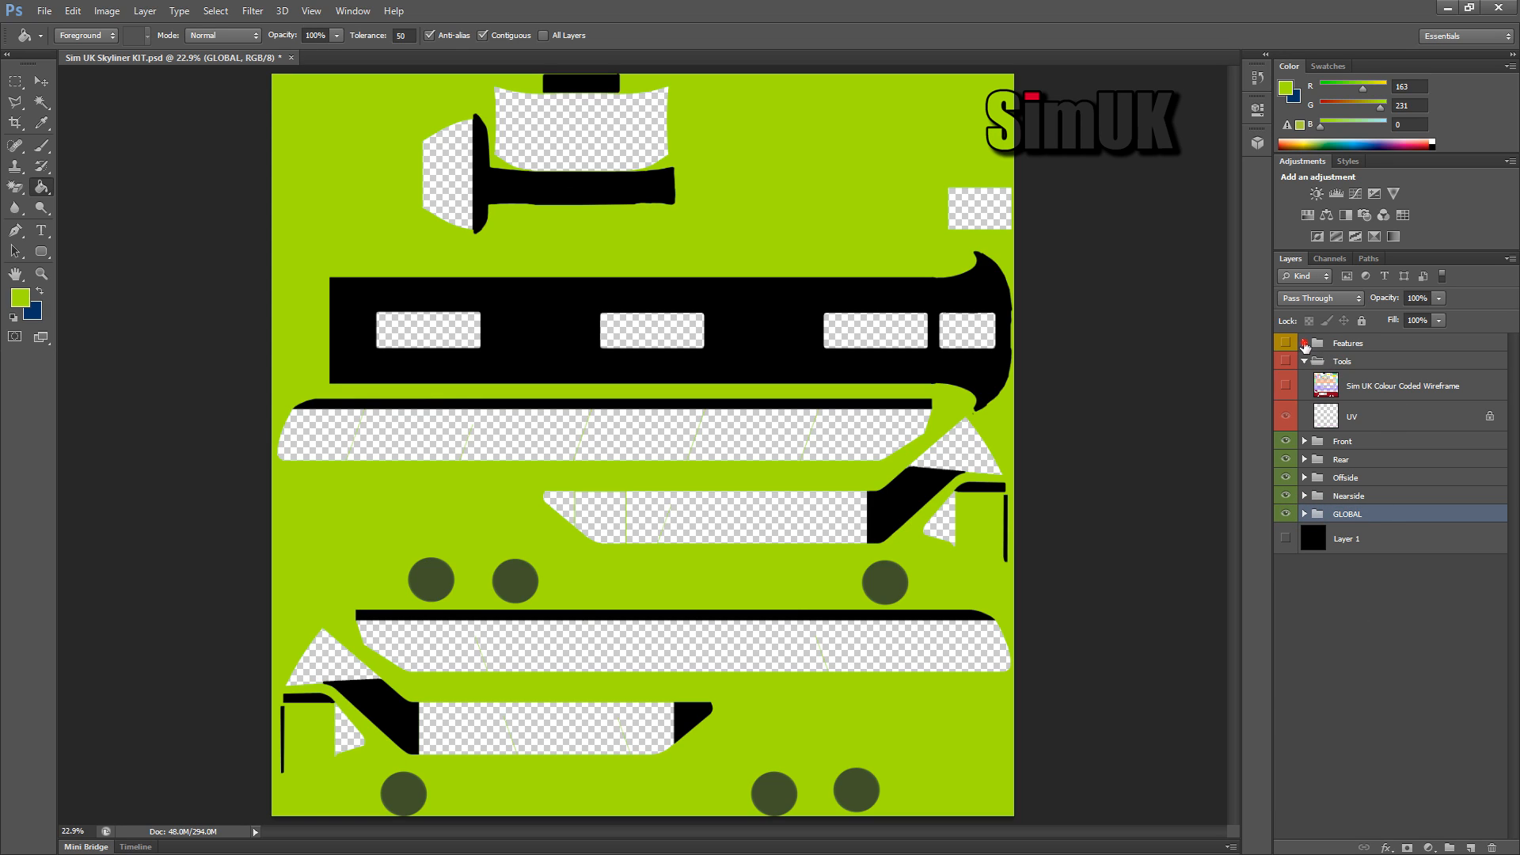
Step: Expand and show the Features group and make its Disabled Badge Front layer visible
click(1304, 345)
click(1285, 345)
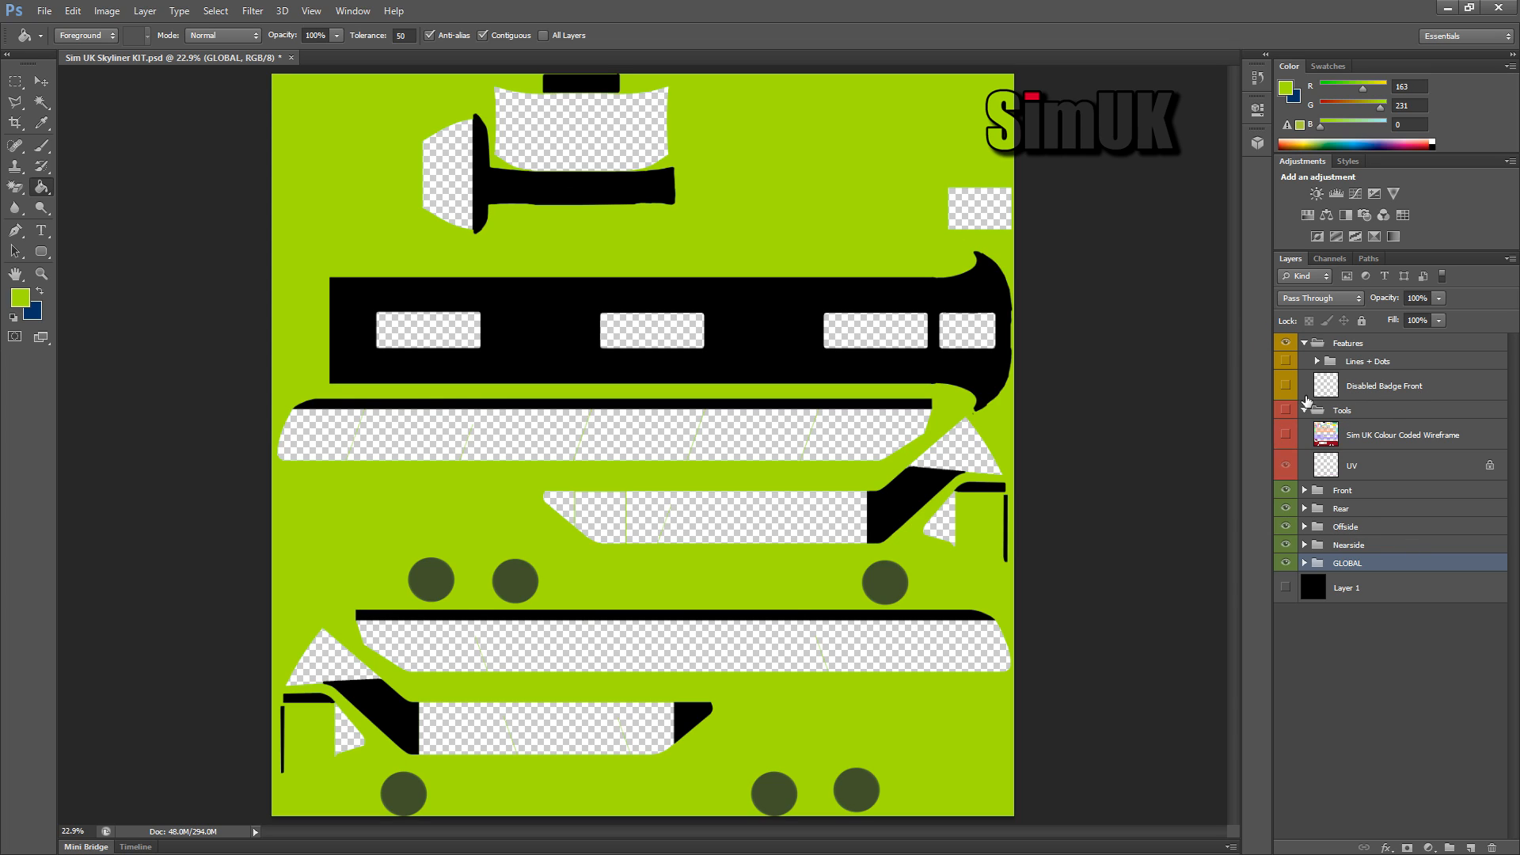
click(1288, 390)
Step: Save a PNG copy as Sim UK Skyliner KIT.png in the Content folder, replacing the existing file
click(44, 11)
click(79, 201)
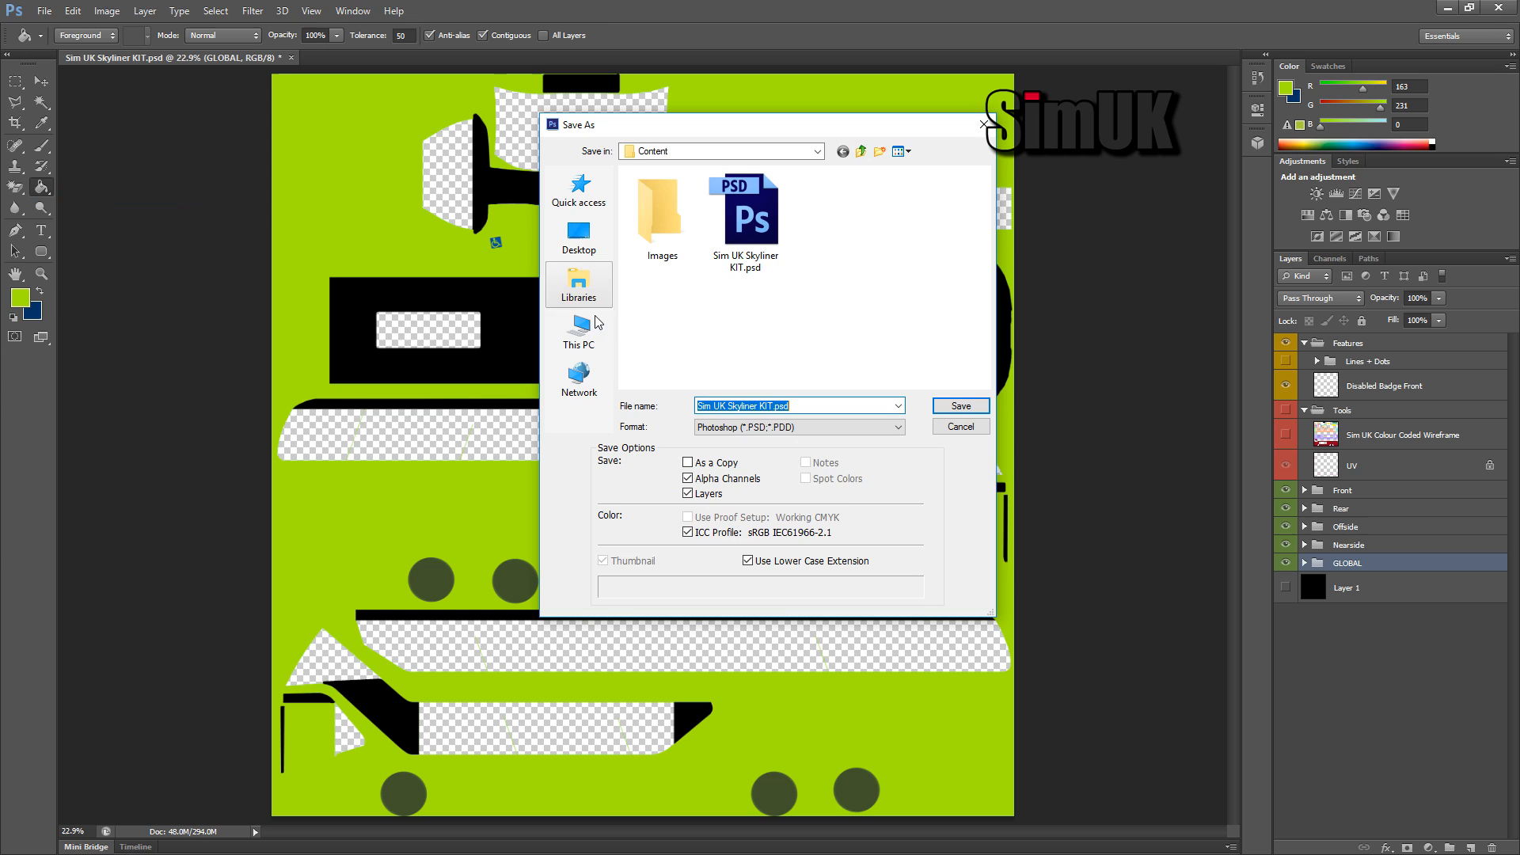
click(799, 427)
click(740, 627)
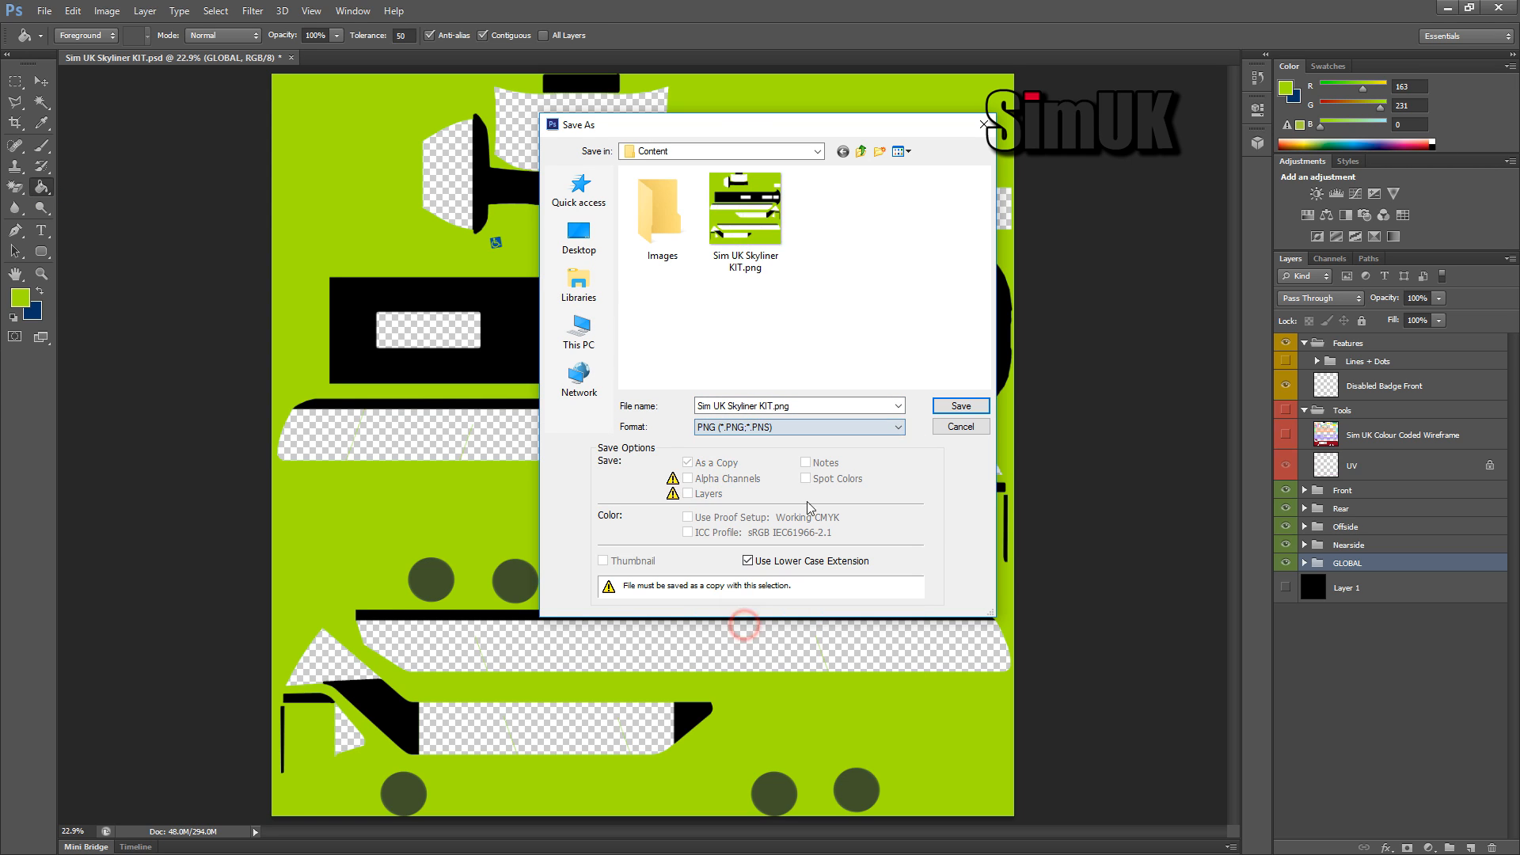
click(742, 240)
double_click(742, 240)
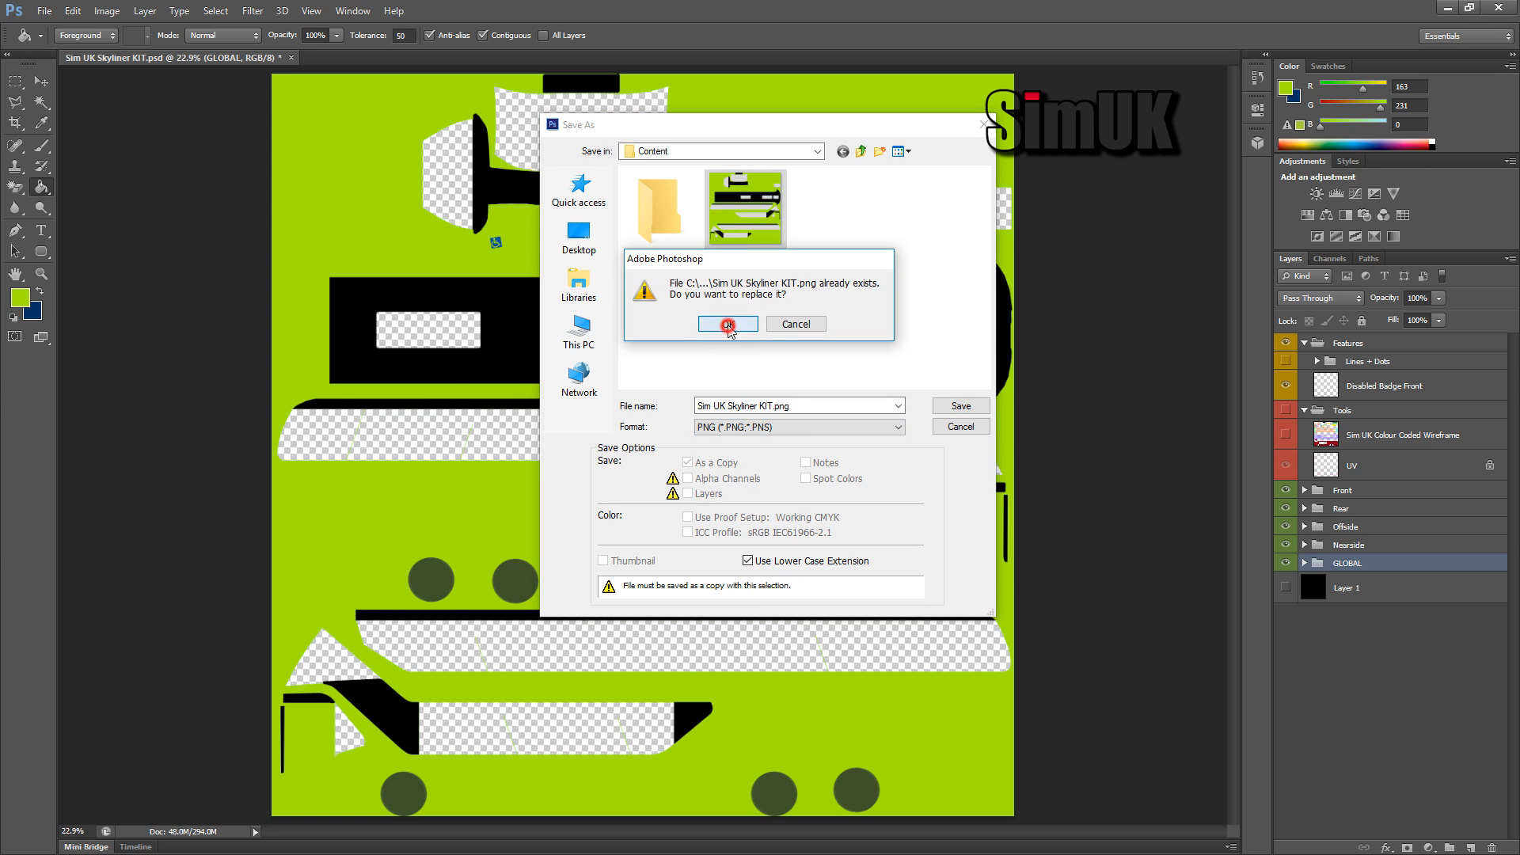
click(732, 326)
click(619, 292)
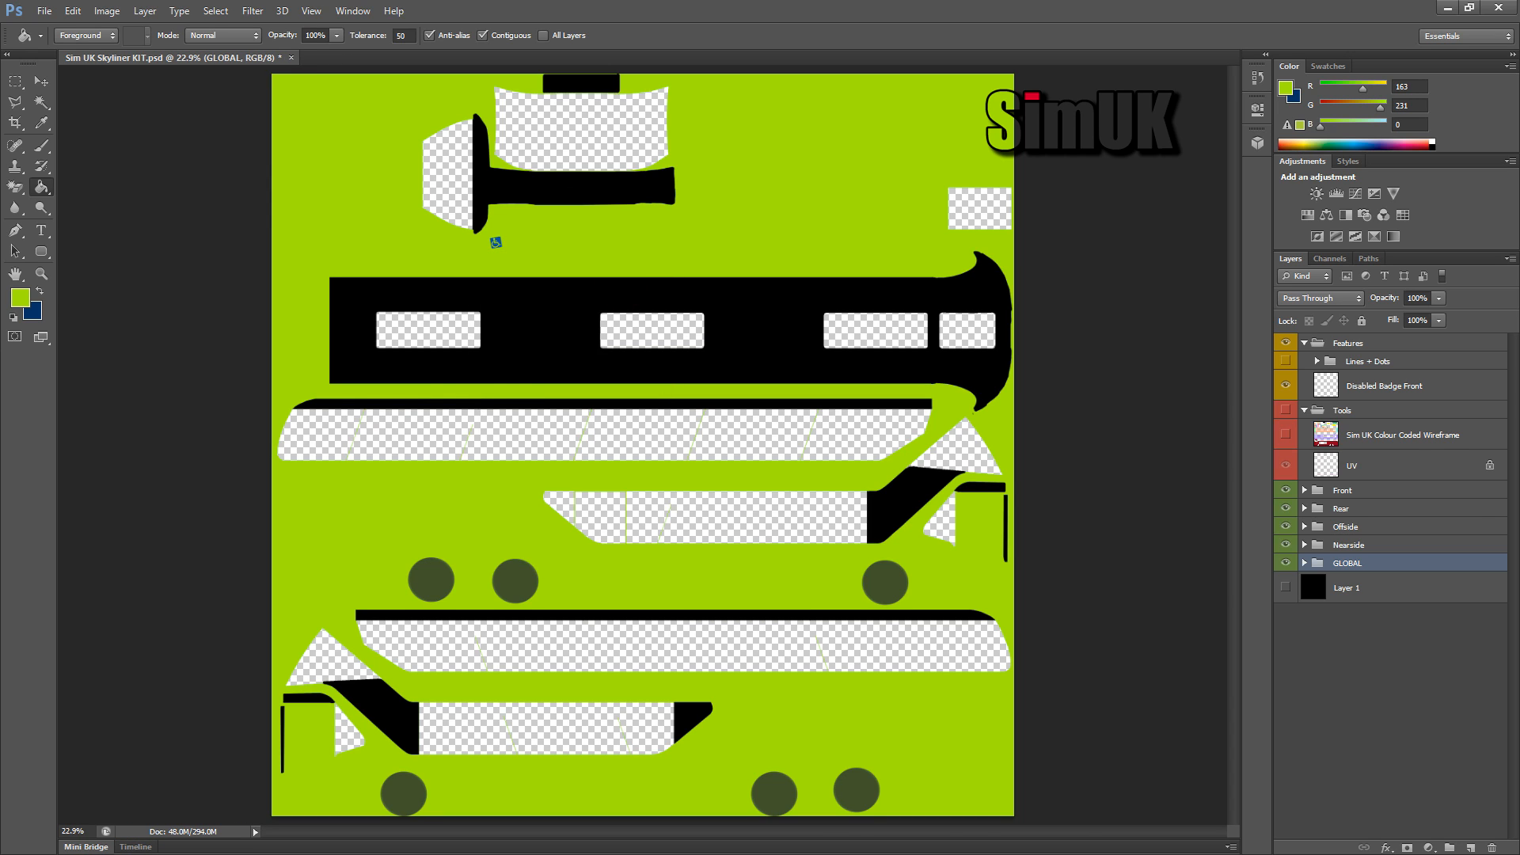
Step: Switch to the game, reload the Sim UK Skyliner KIT repaint, examine the coach's roof and side, and return to Photoshop
key(alt+Tab)
click(286, 55)
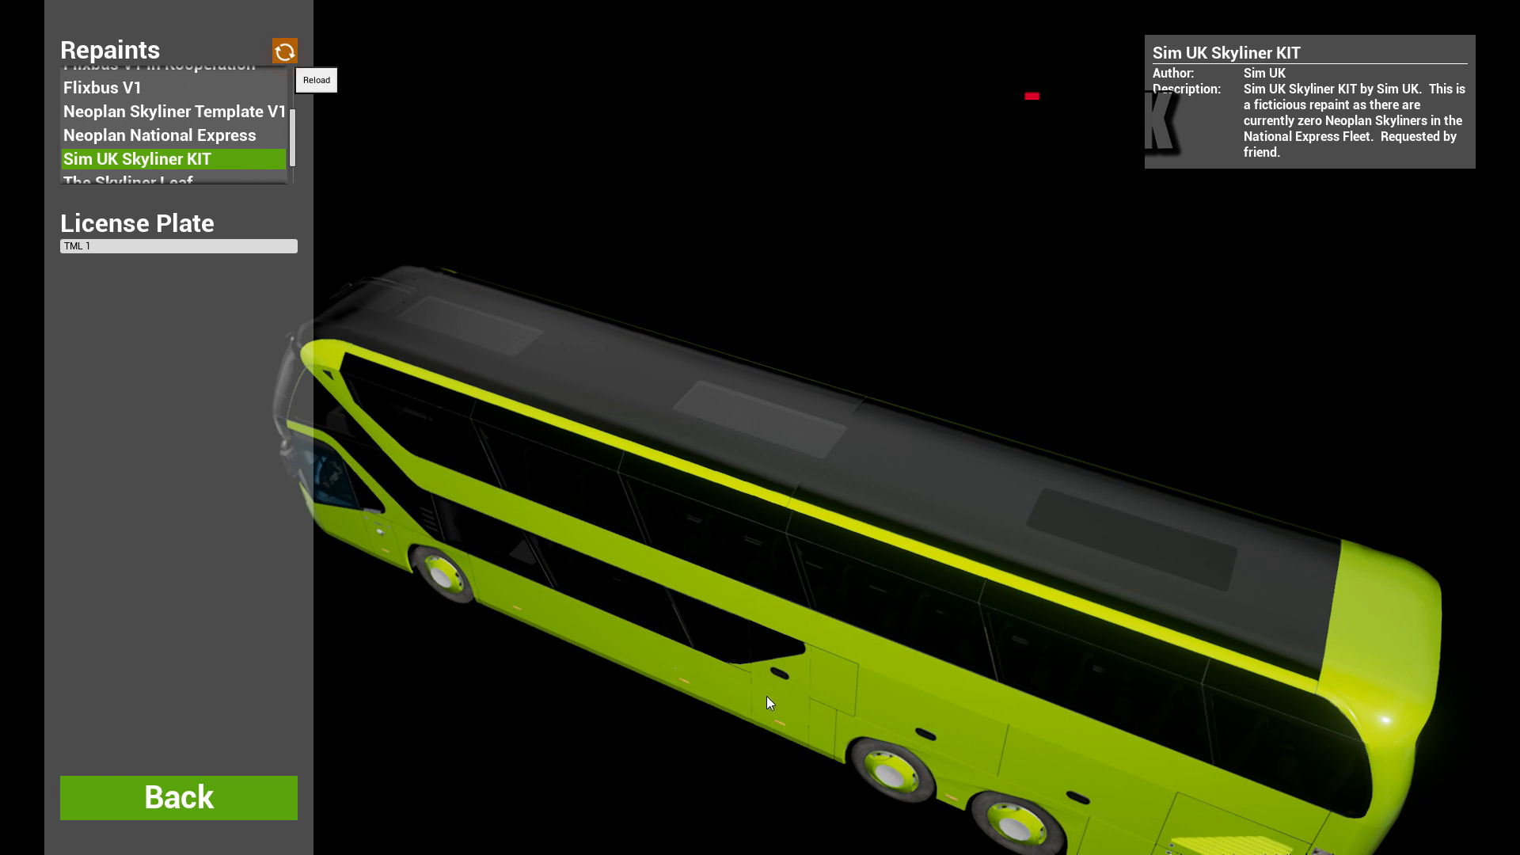
drag(958, 641, 1400, 716)
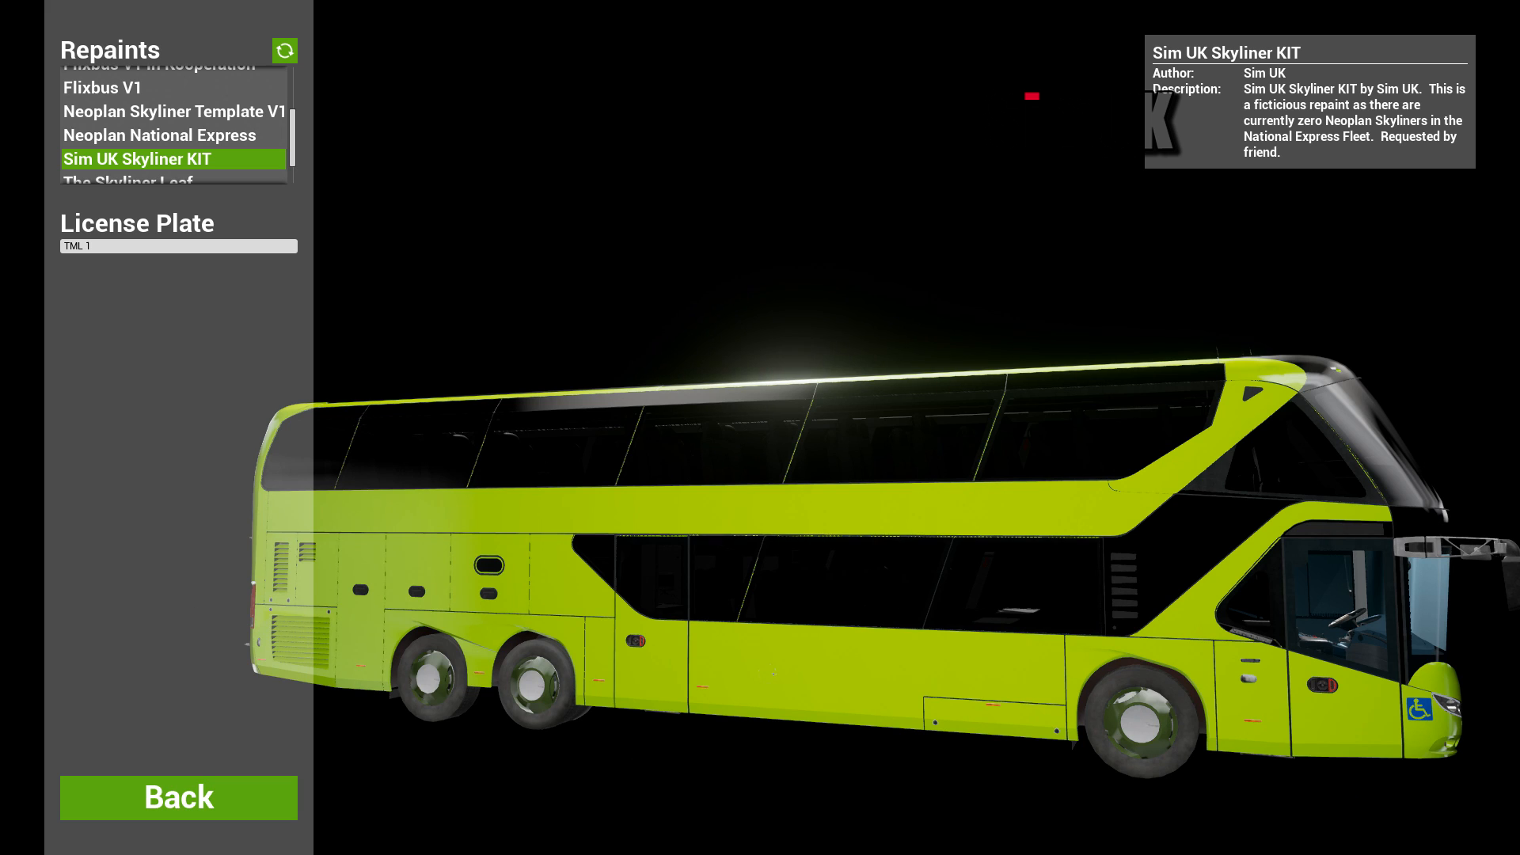
key(alt+Tab)
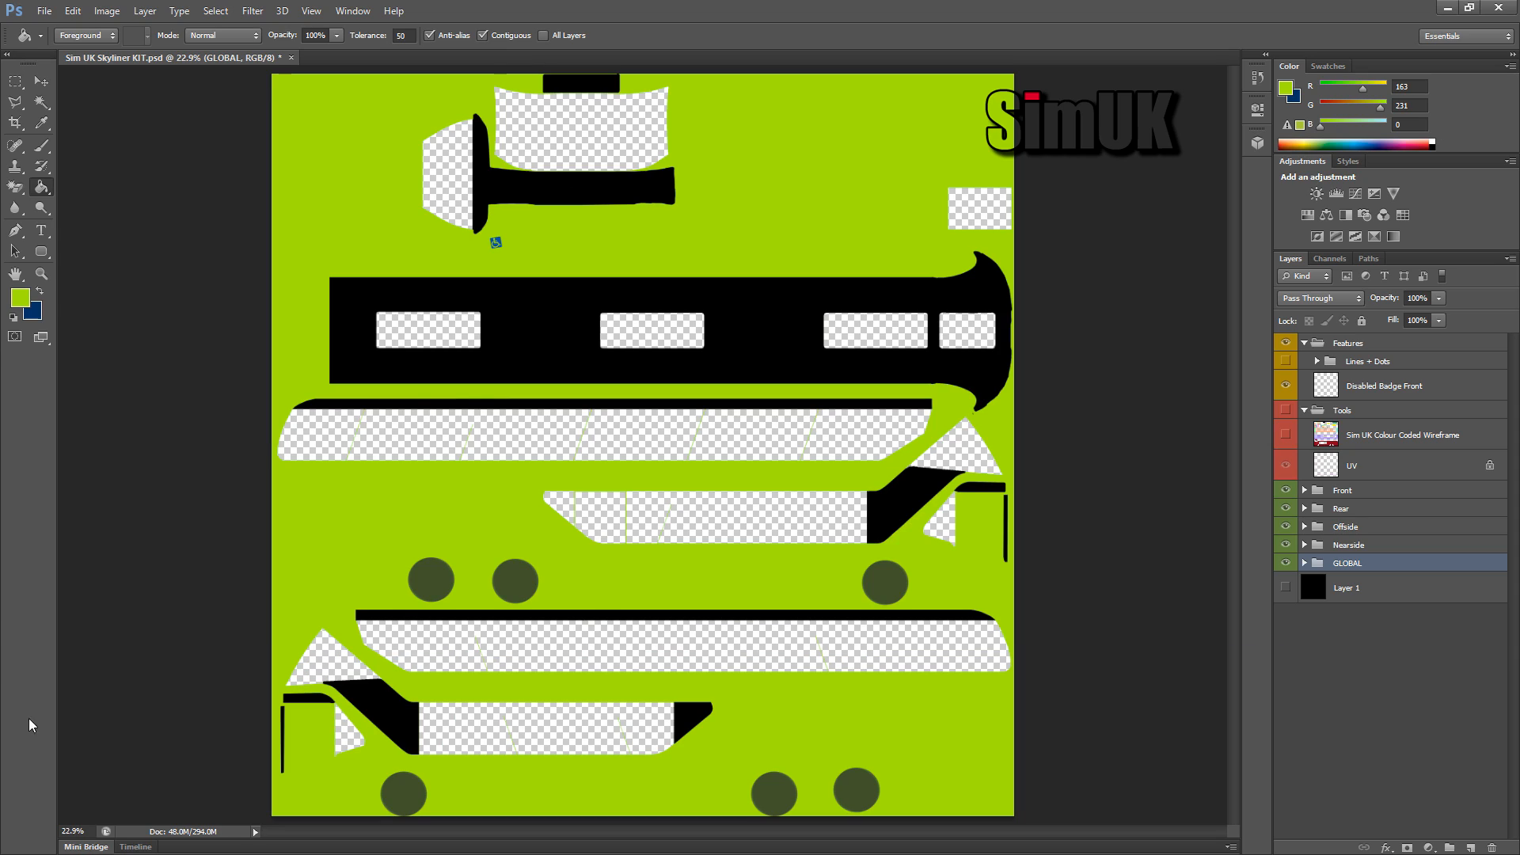
Step: Hide the Disabled Badge Front layer, keep the Lines + Dots group hidden, and collapse the Tools group
click(1305, 342)
click(1305, 342)
click(1286, 387)
click(1285, 362)
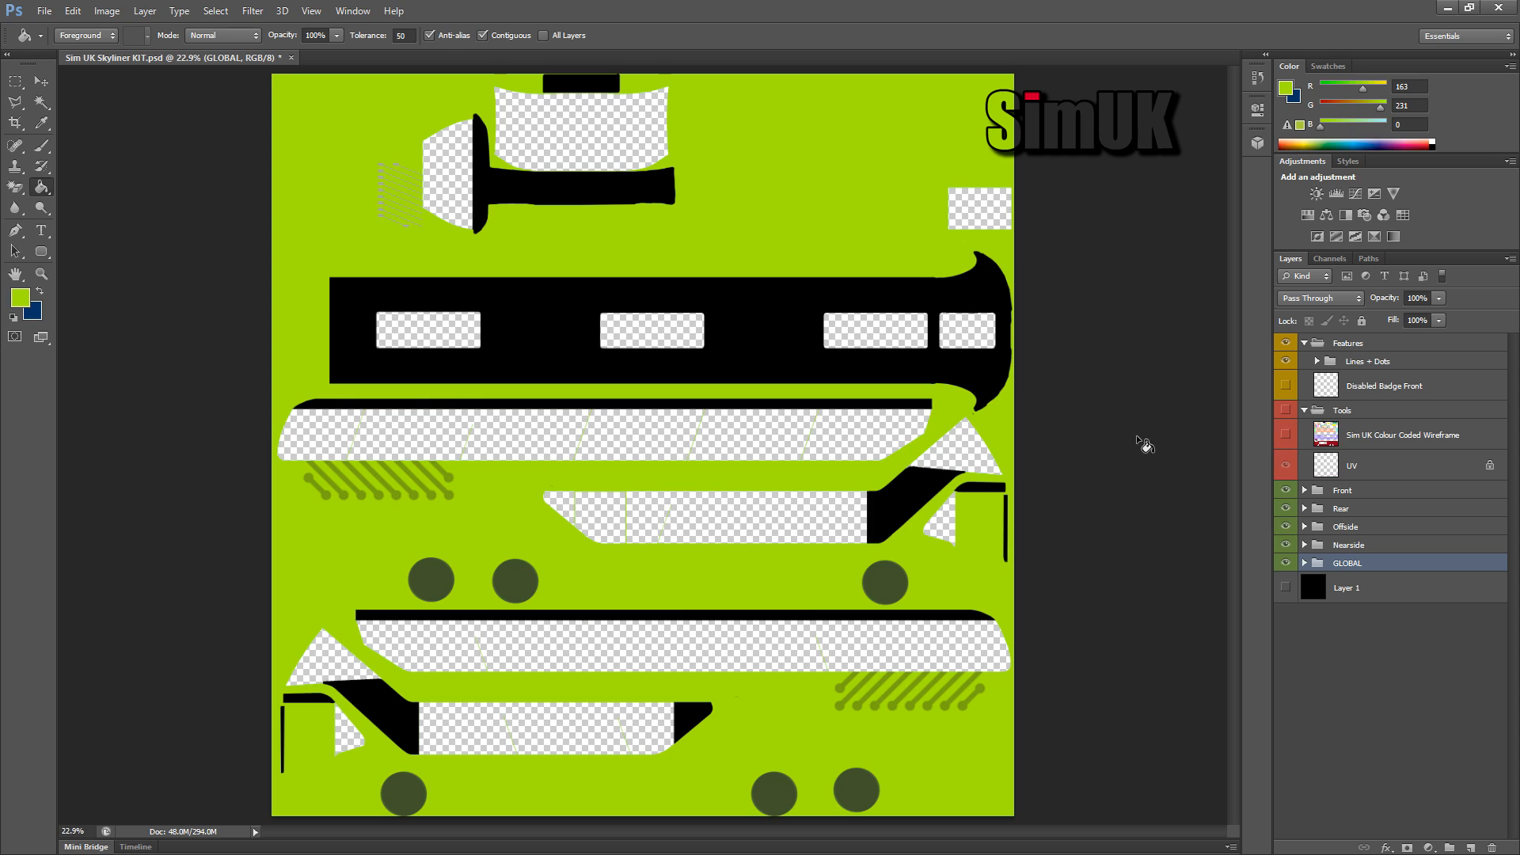
click(1286, 363)
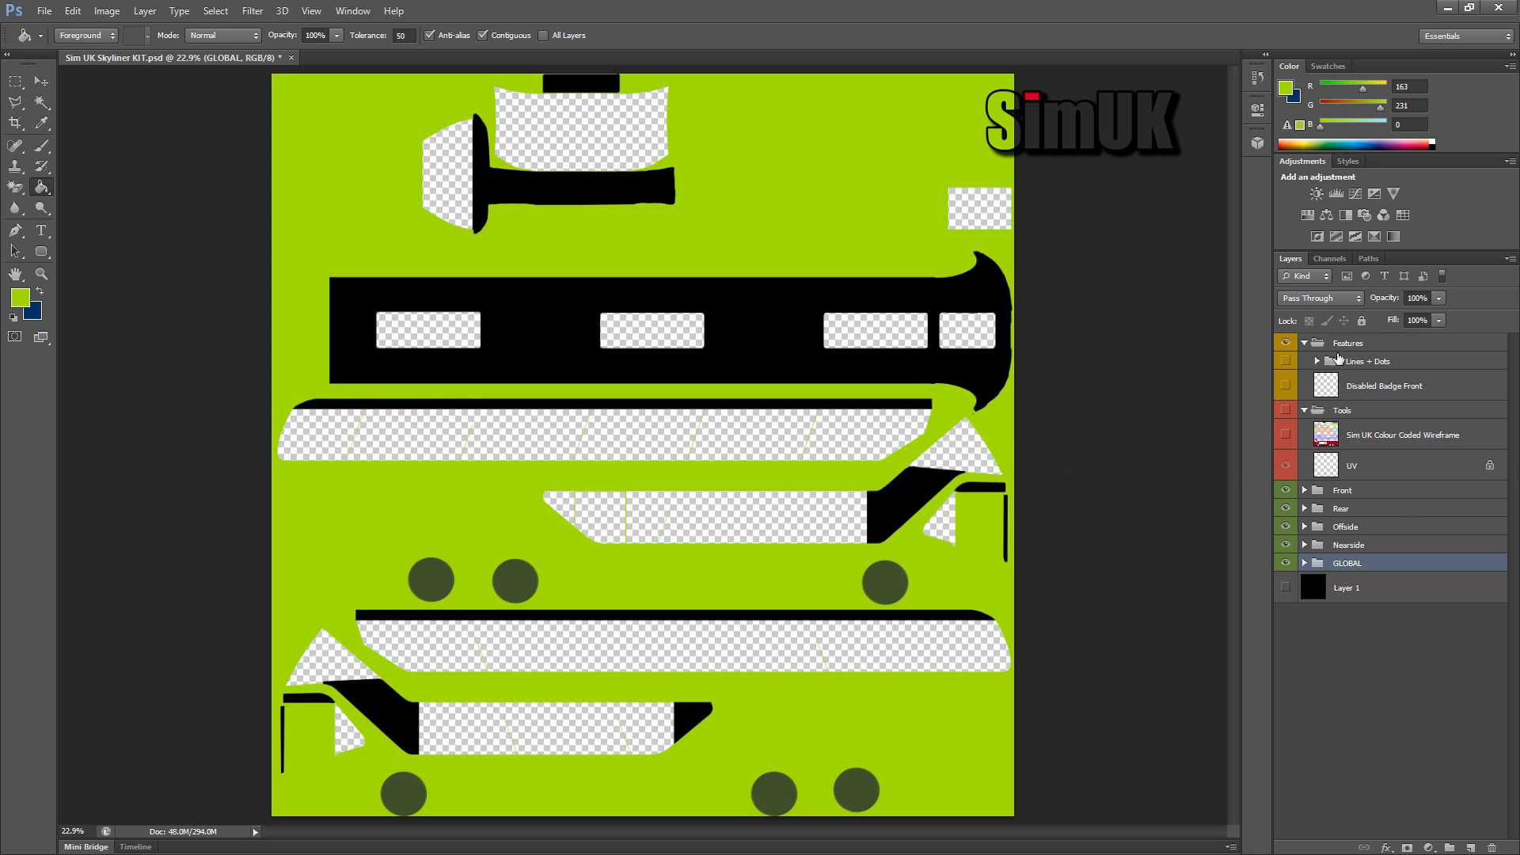
click(1304, 410)
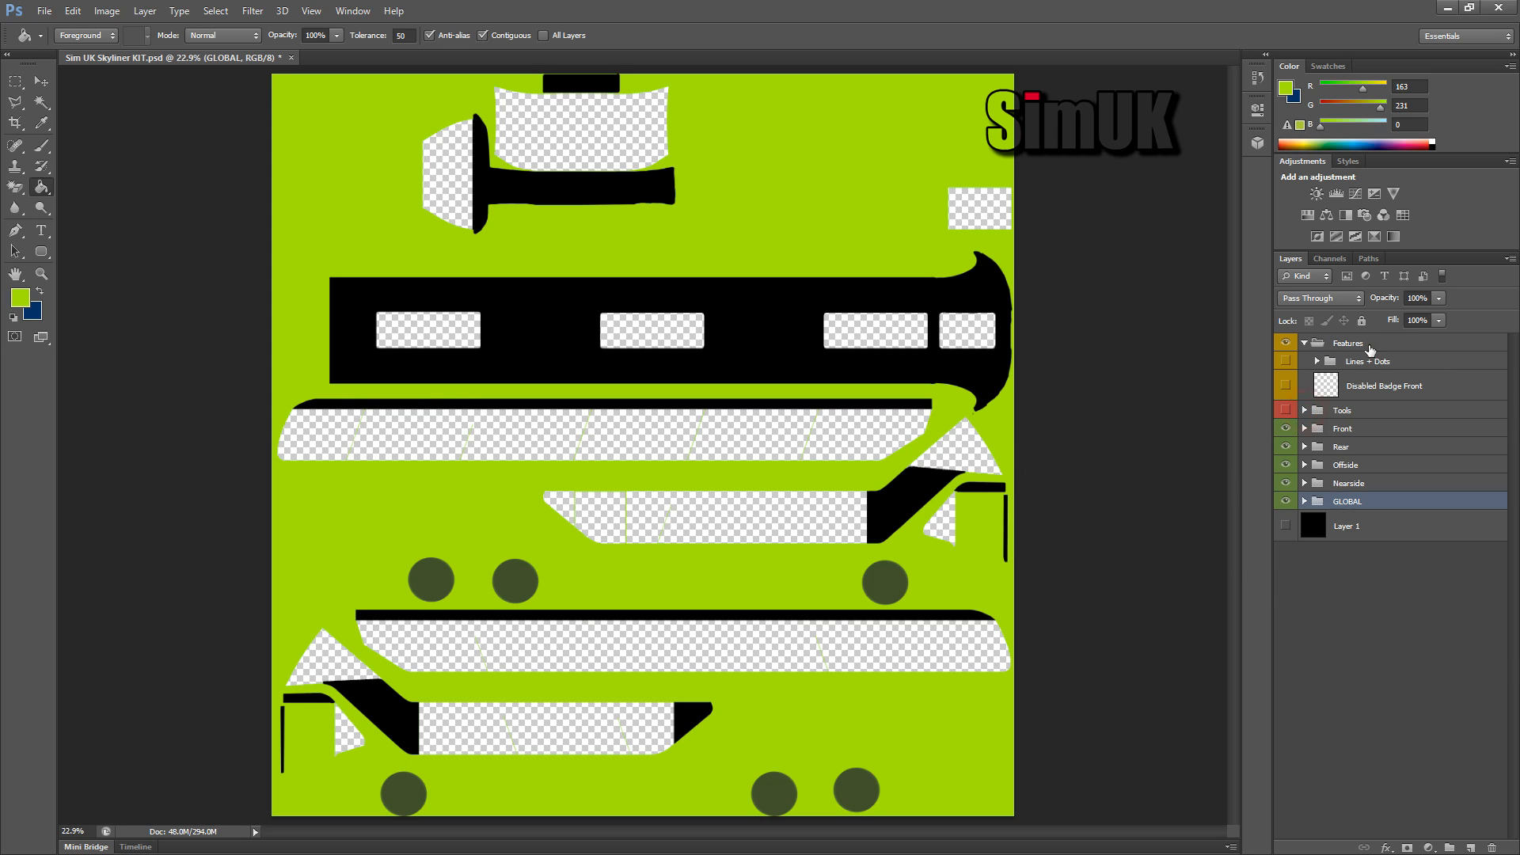
click(1304, 342)
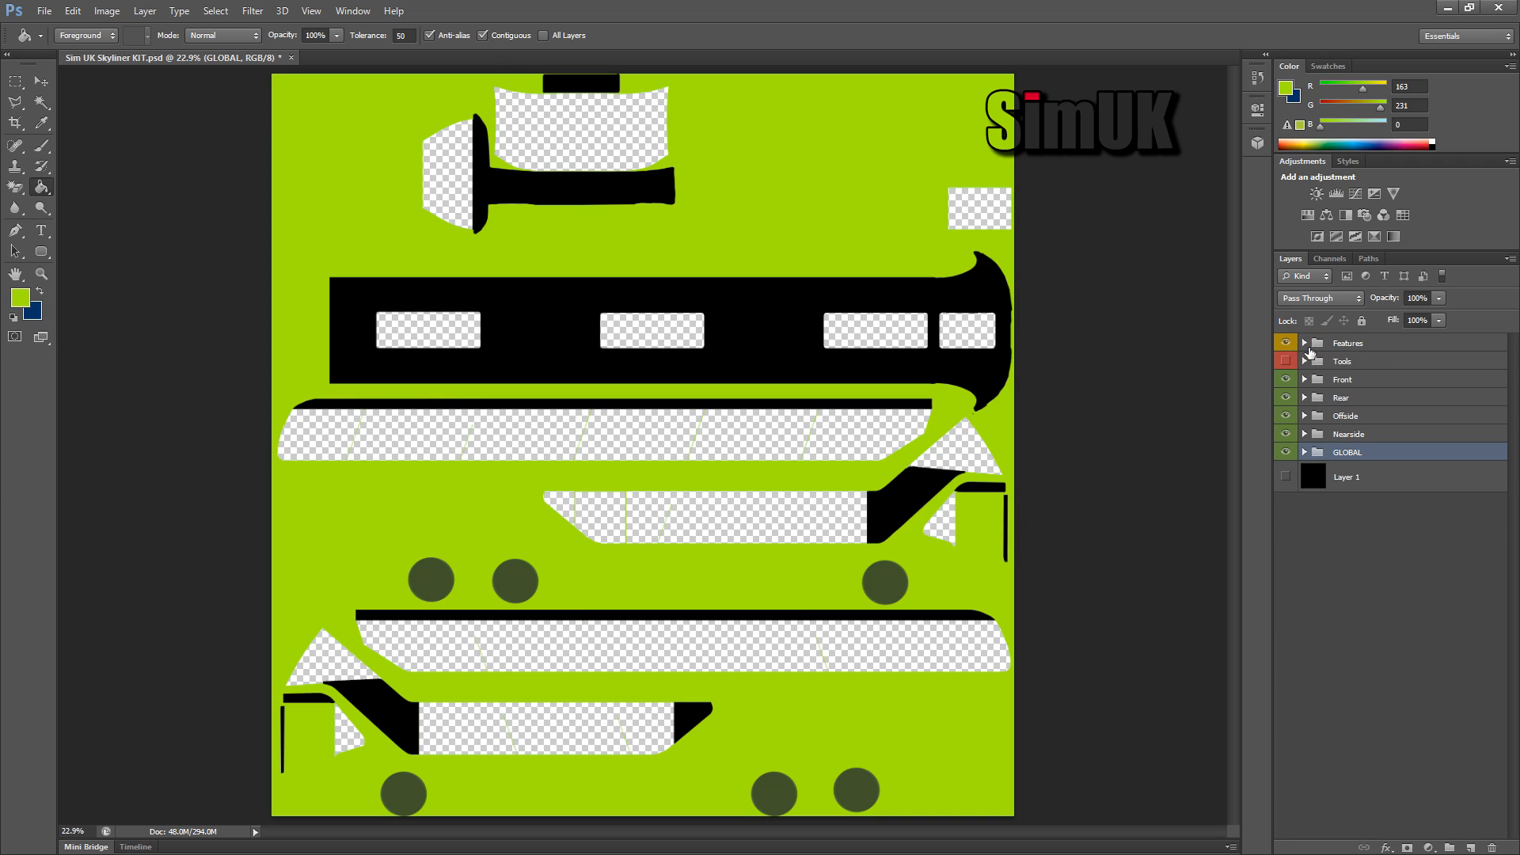
click(1305, 342)
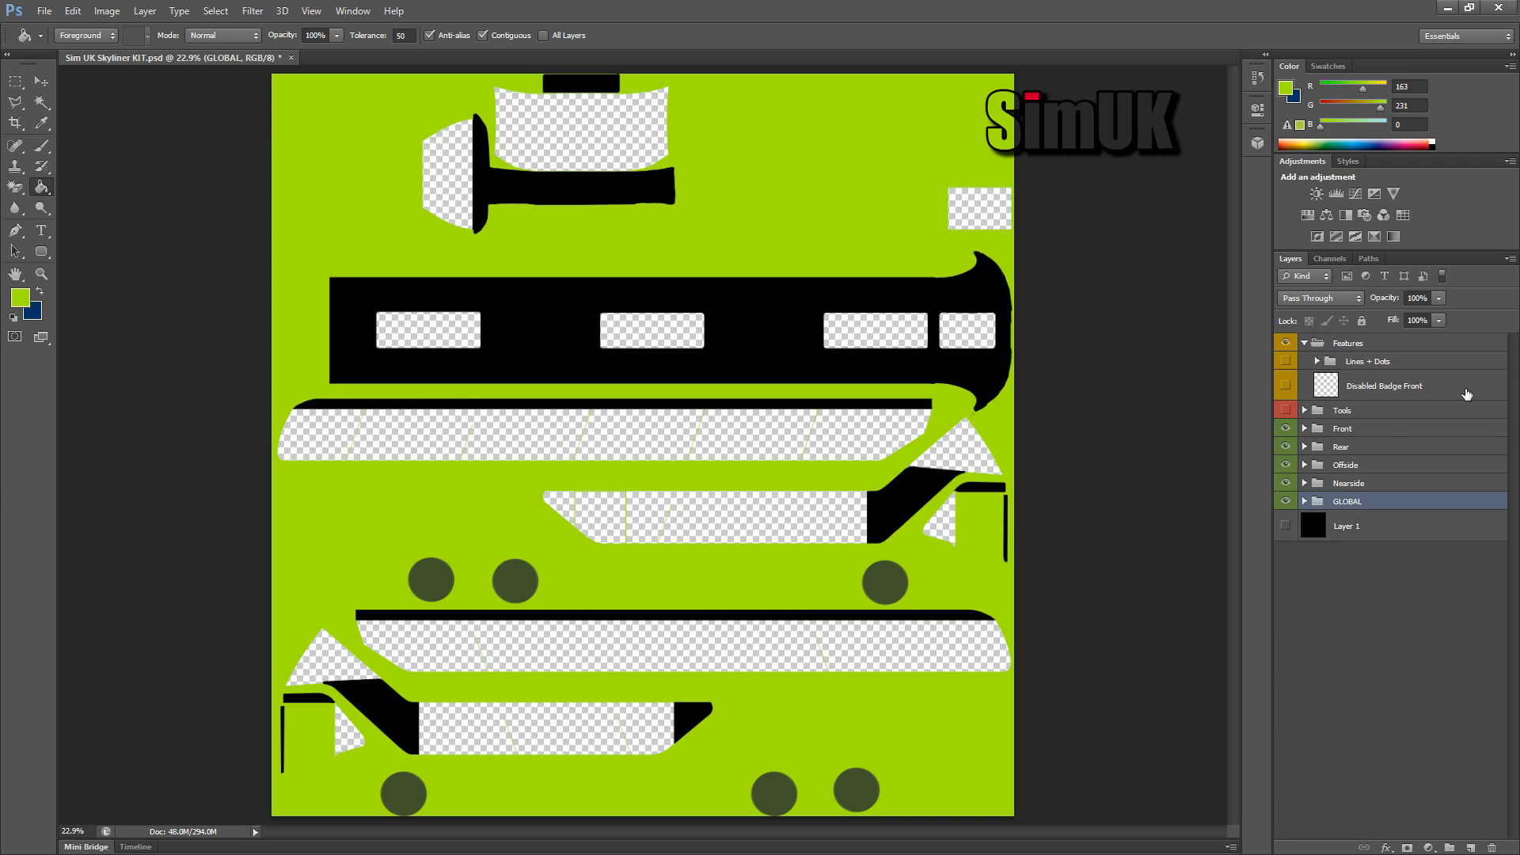
Step: Show and expand the Lines + Dots group, add a Color Overlay to it and open the overlay's colour for editing
click(1285, 361)
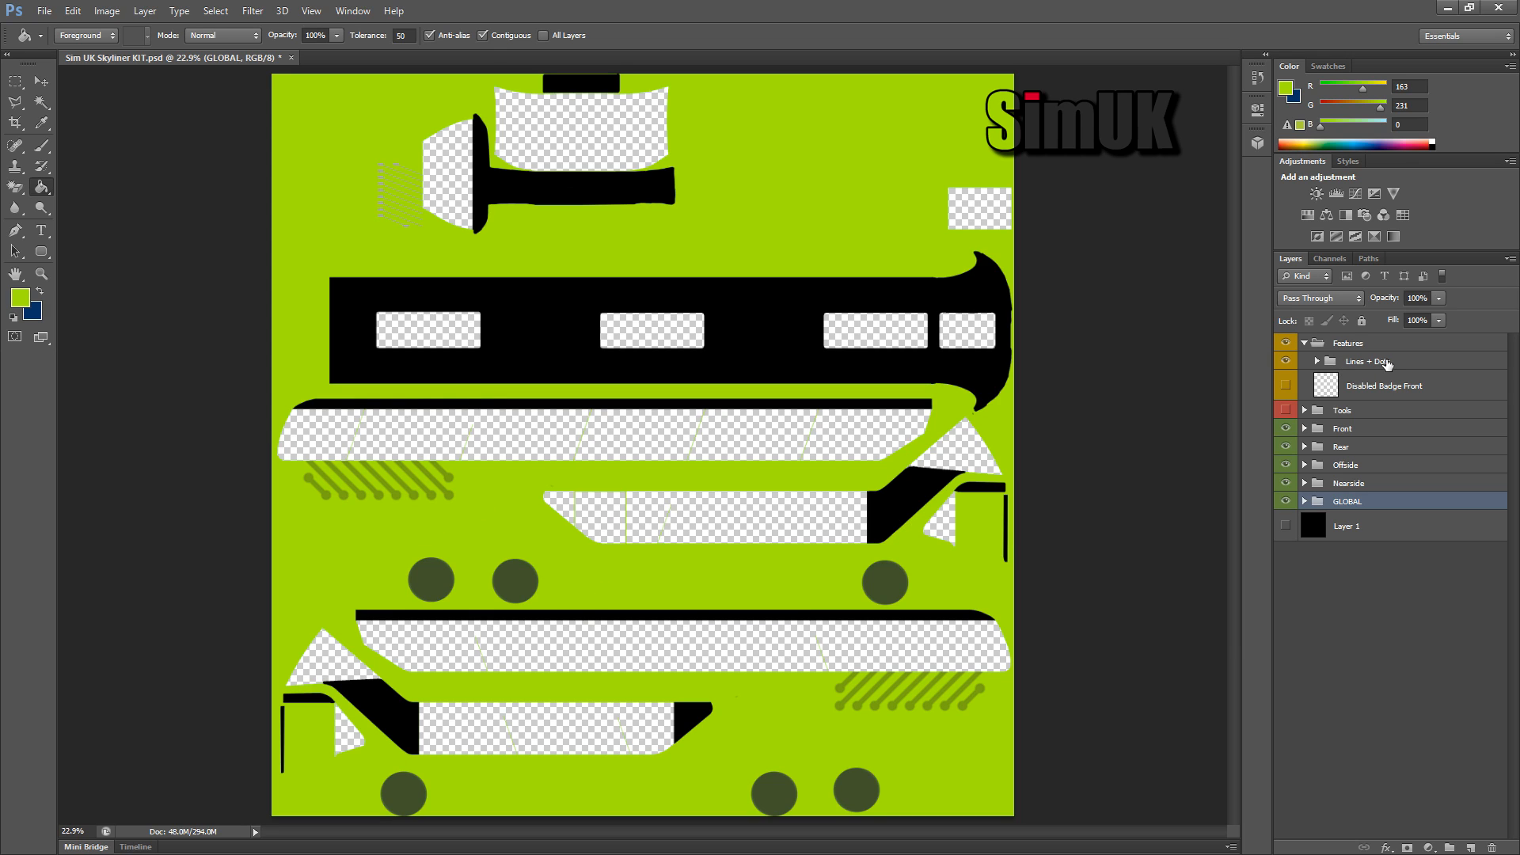
click(1318, 362)
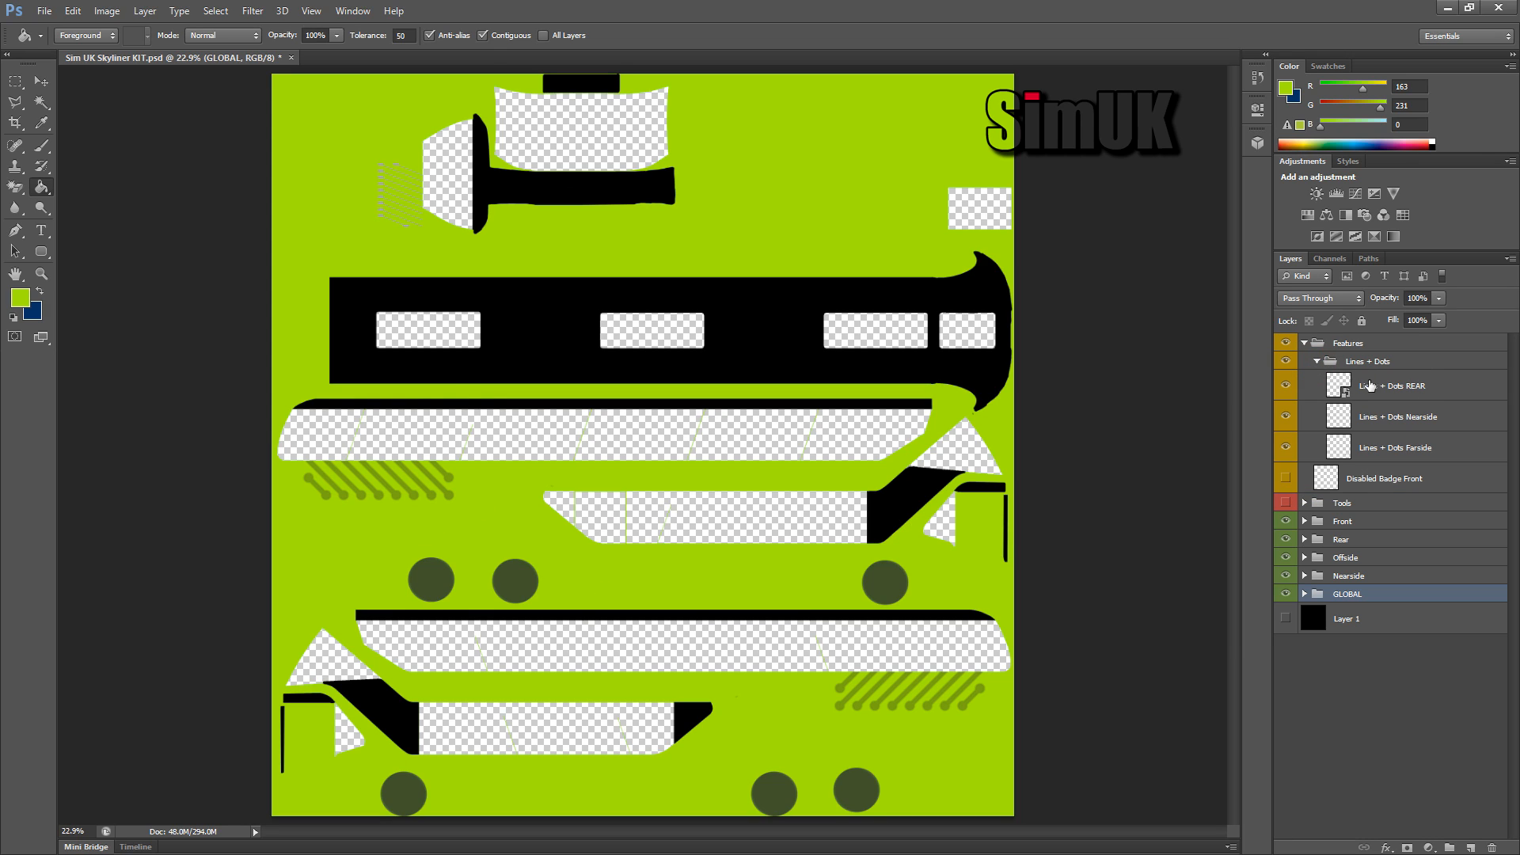
click(1433, 364)
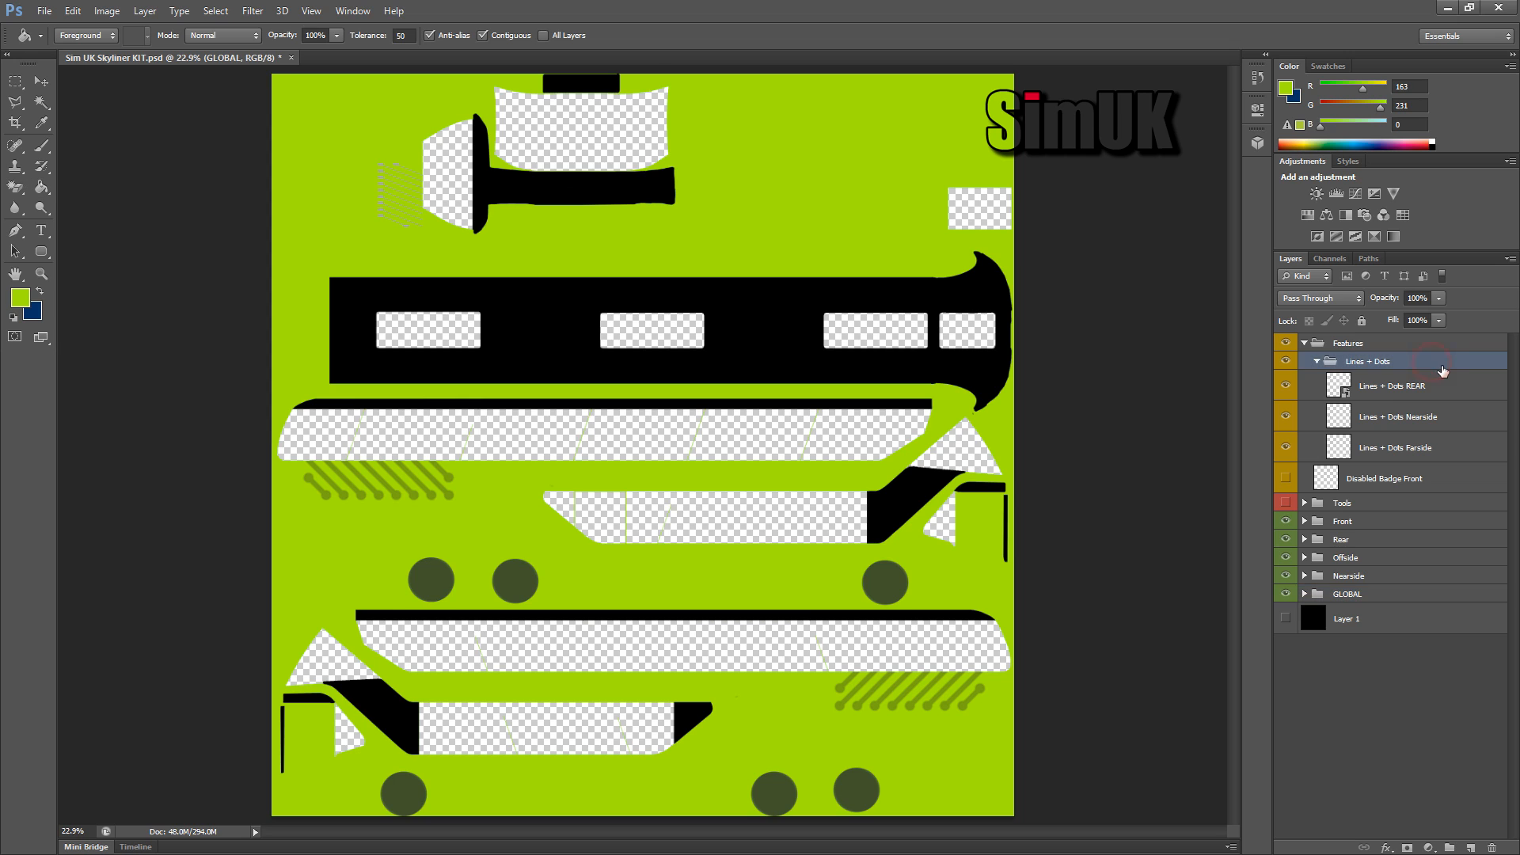
key(space)
drag(1204, 377, 690, 285)
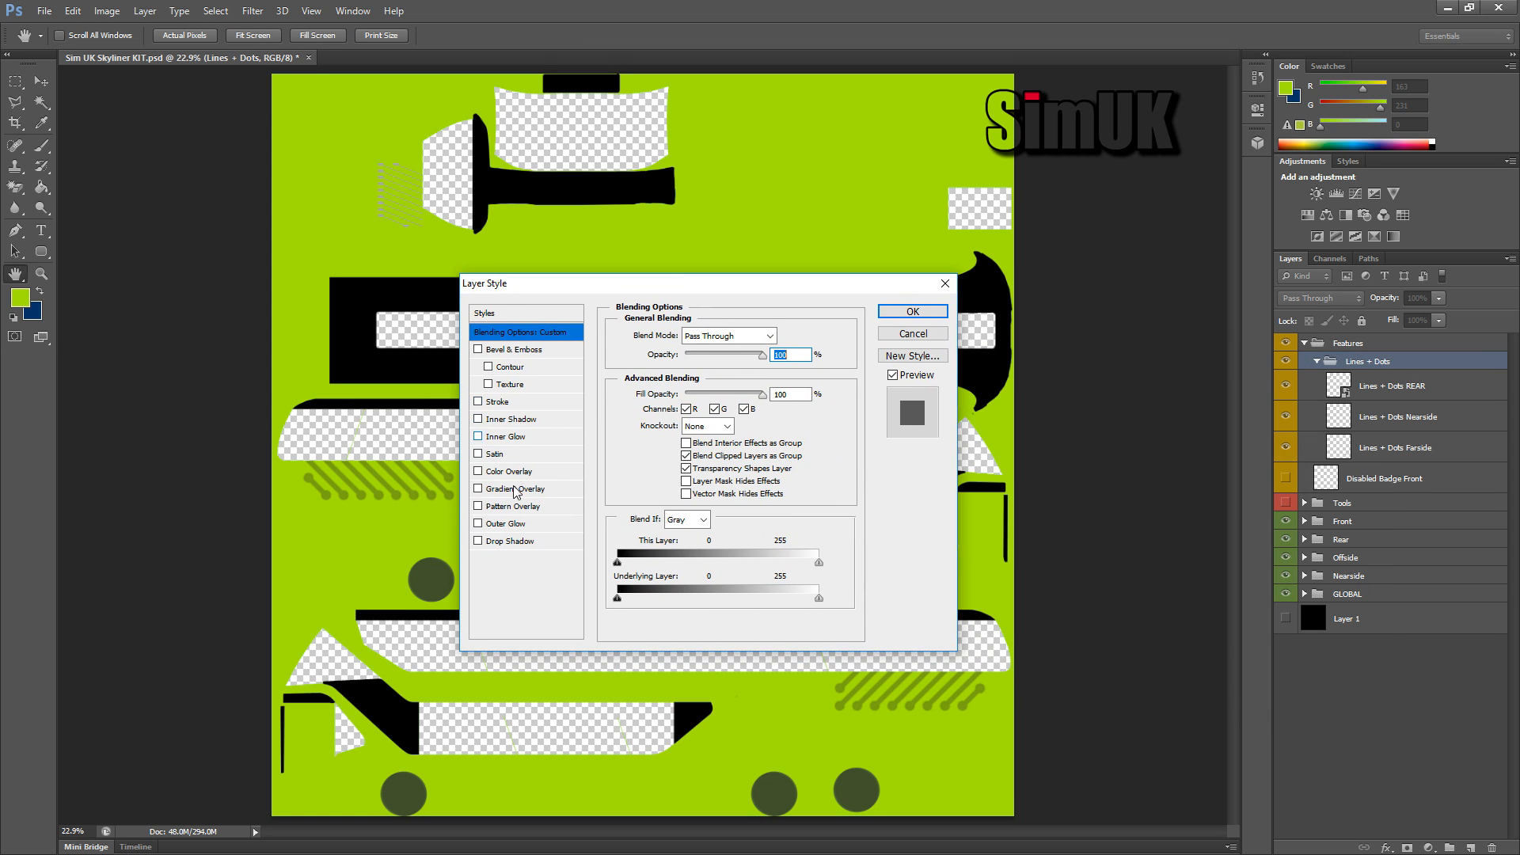
click(477, 471)
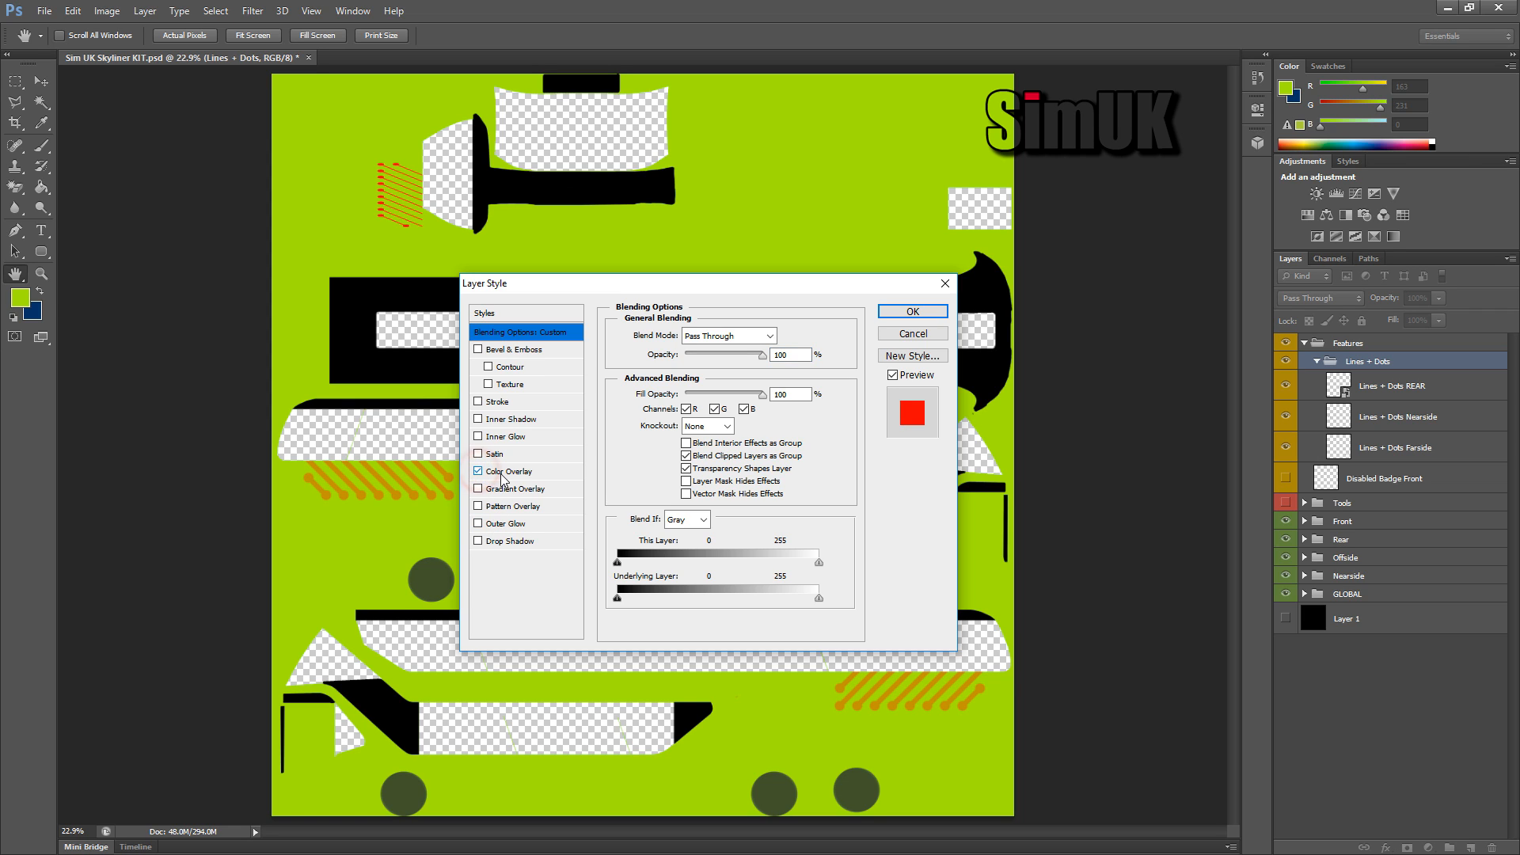
click(506, 471)
click(784, 338)
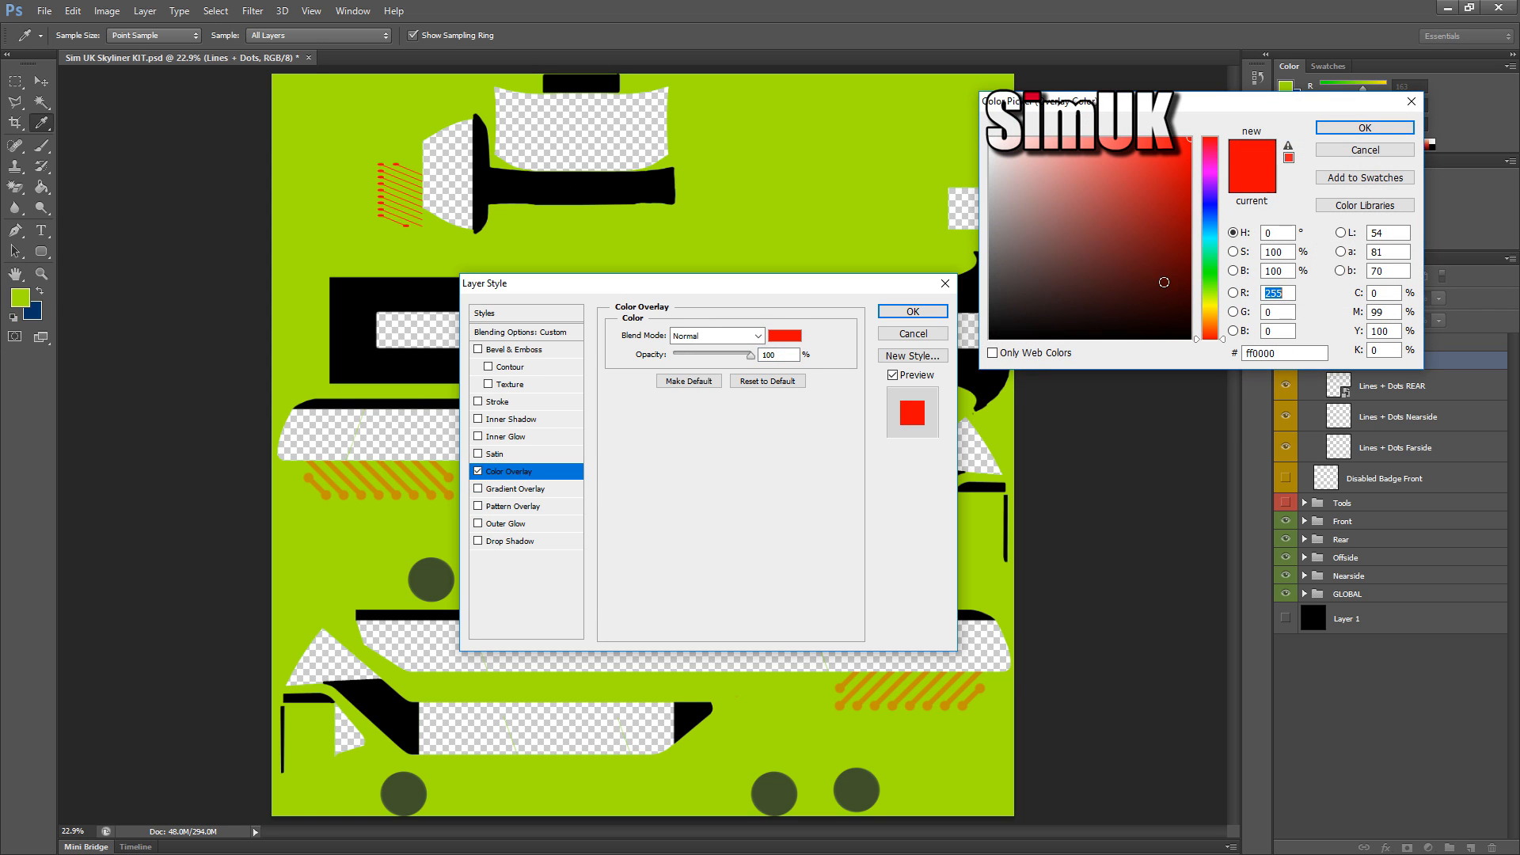
Step: Try several hues for the Lines + Dots group's overlay and apply magenta ff00f6
click(1212, 282)
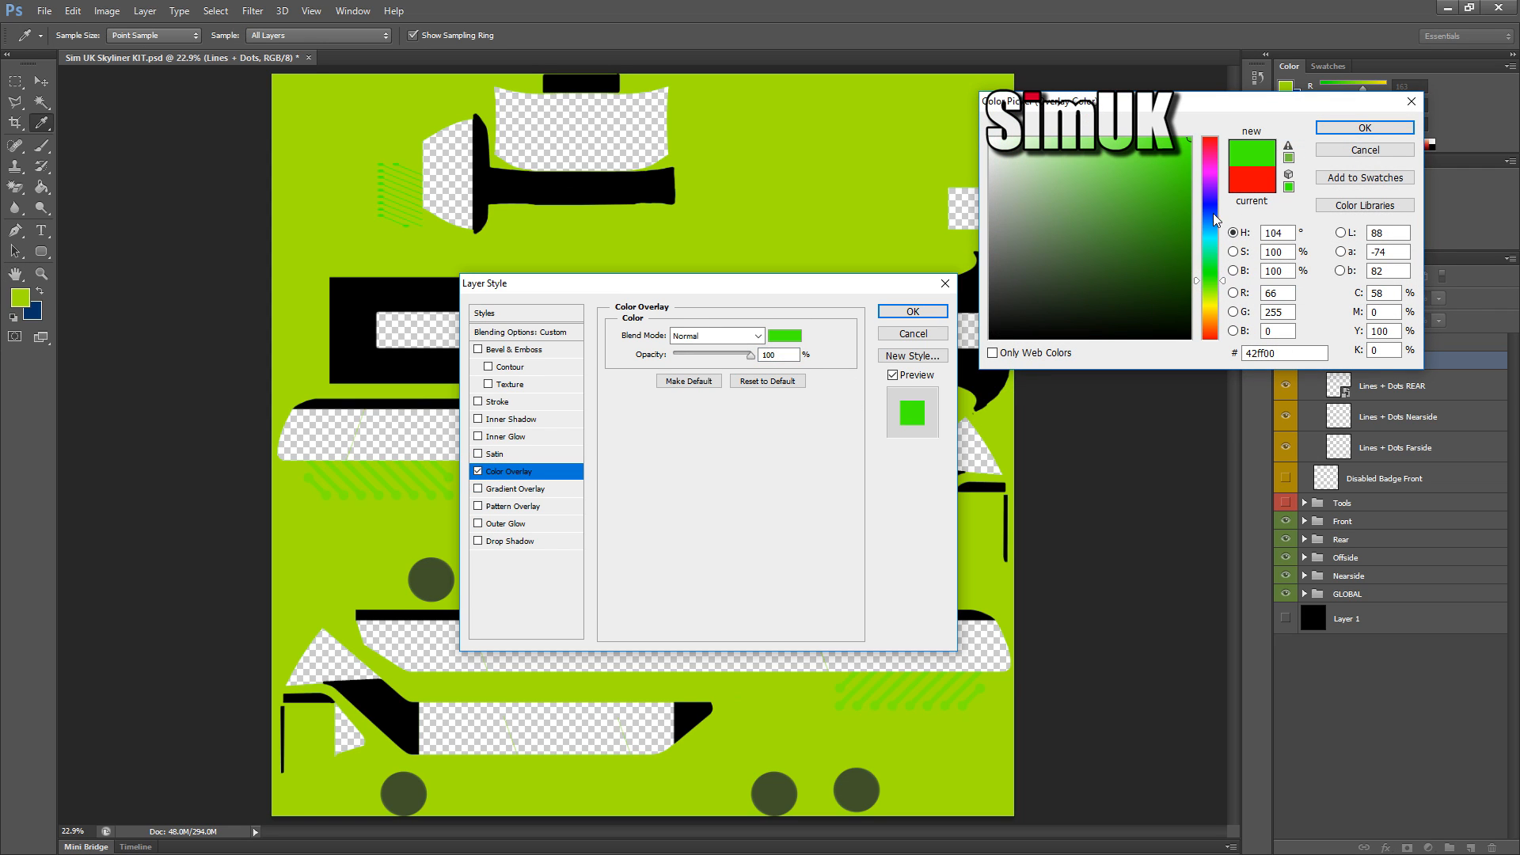
click(1214, 246)
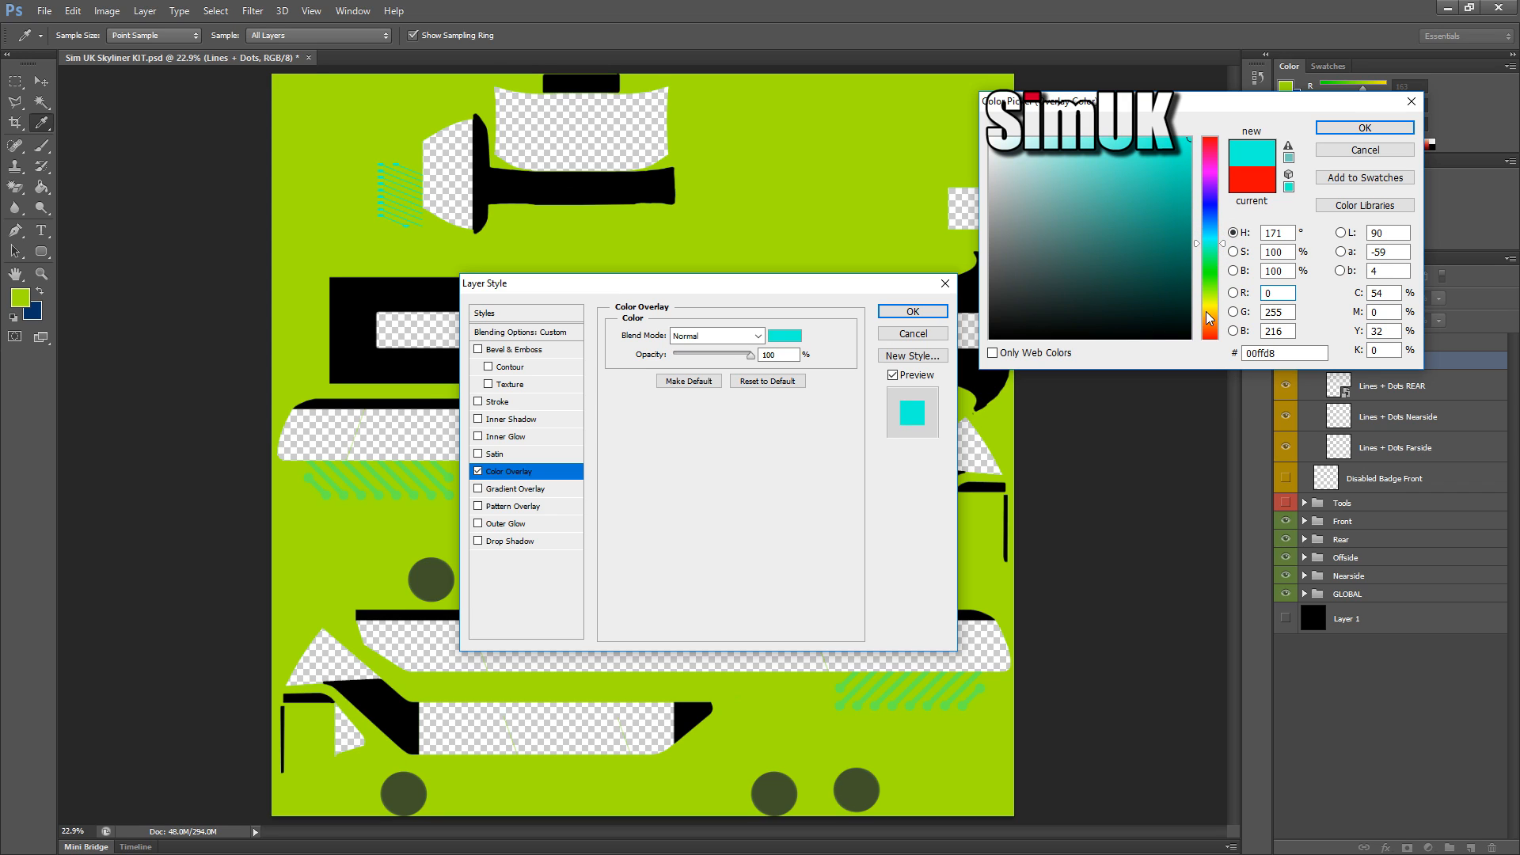
drag(1212, 312, 1217, 355)
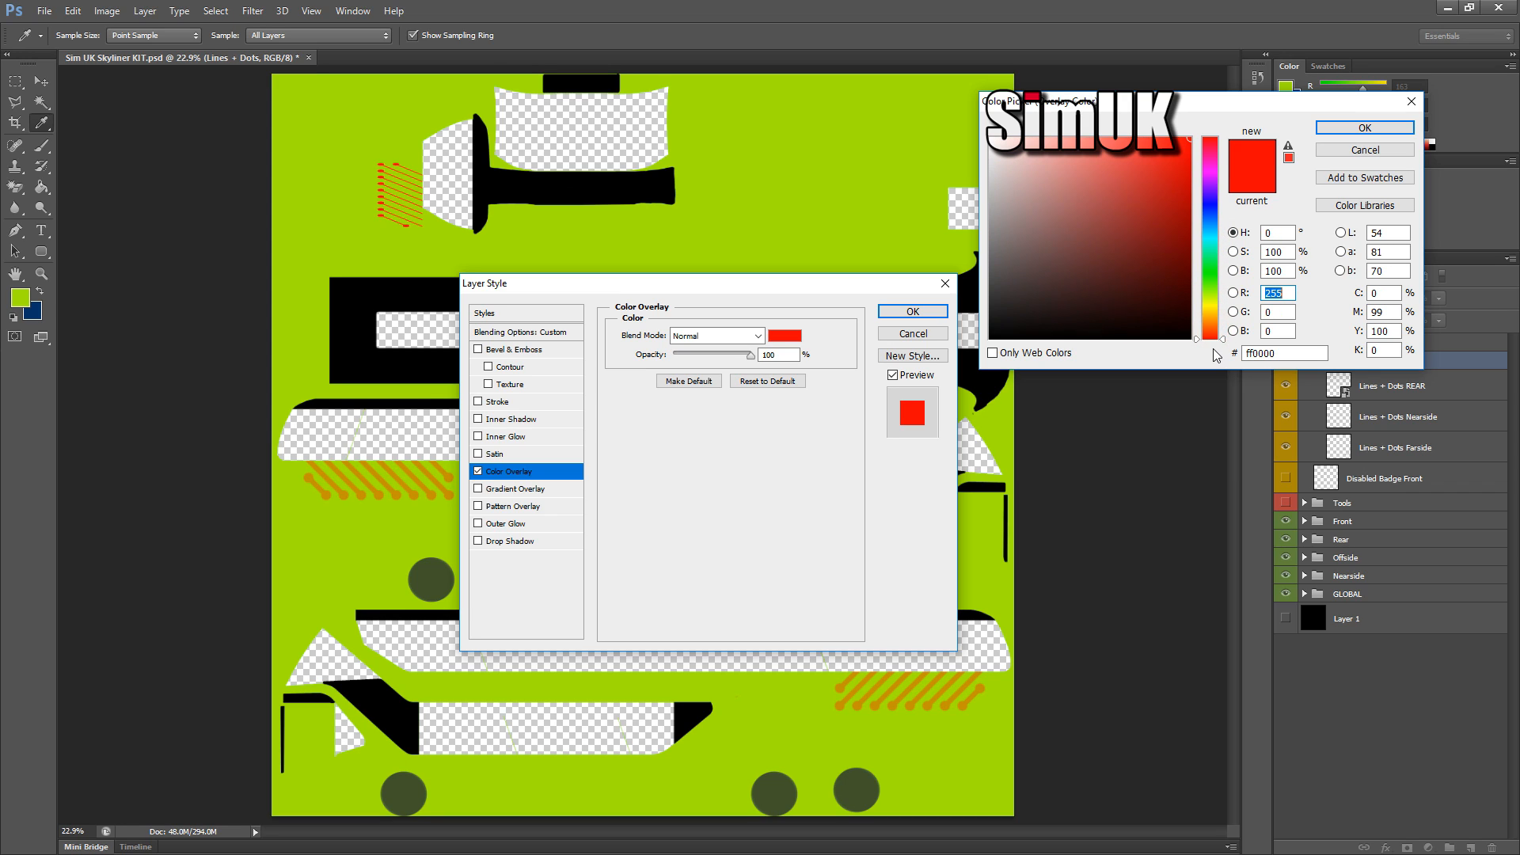
click(1209, 192)
click(1210, 168)
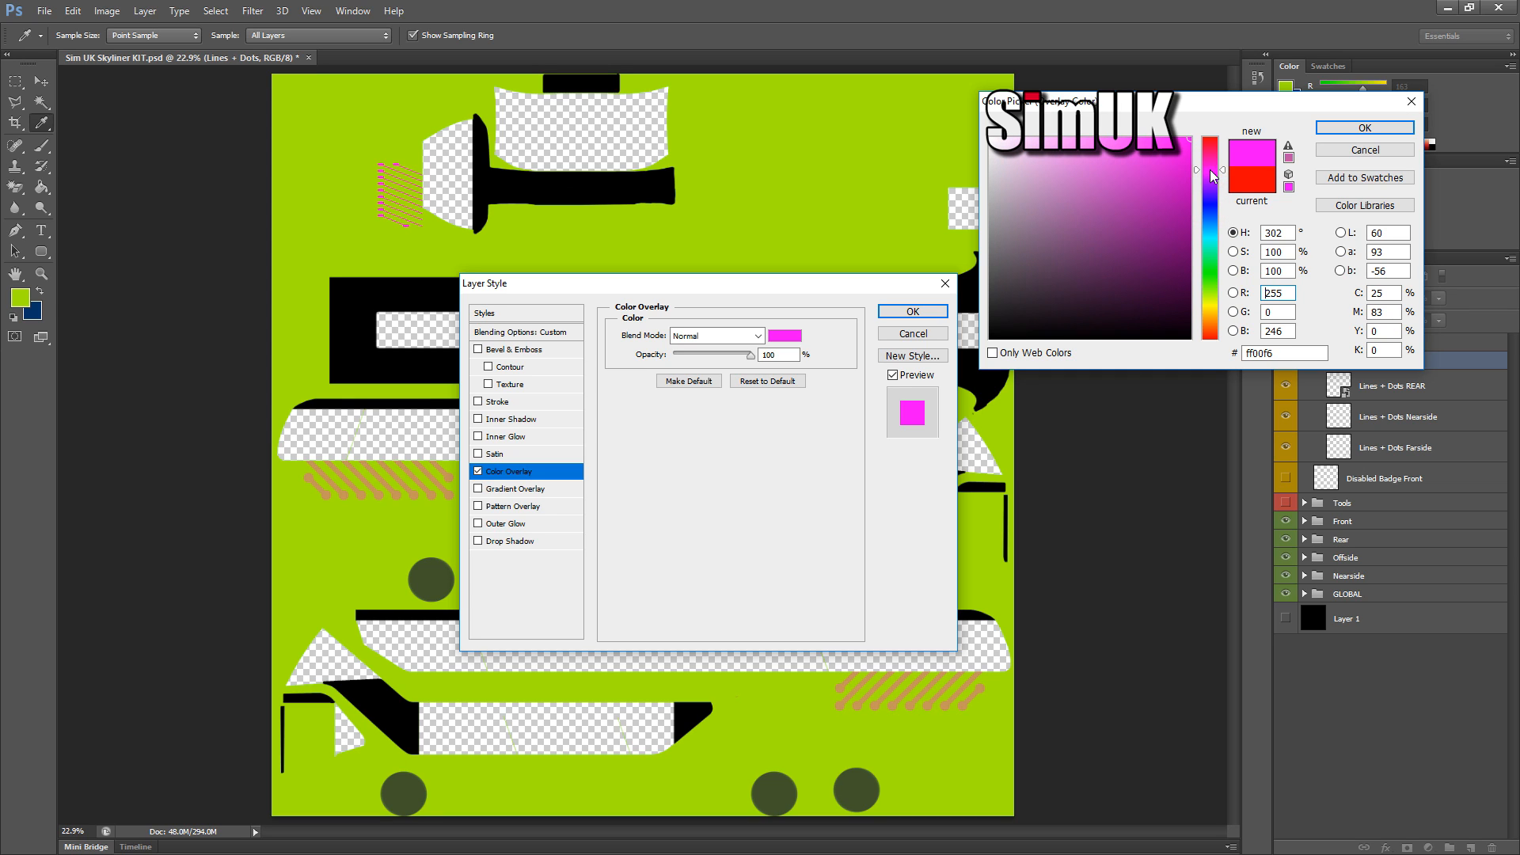
click(1359, 127)
click(912, 314)
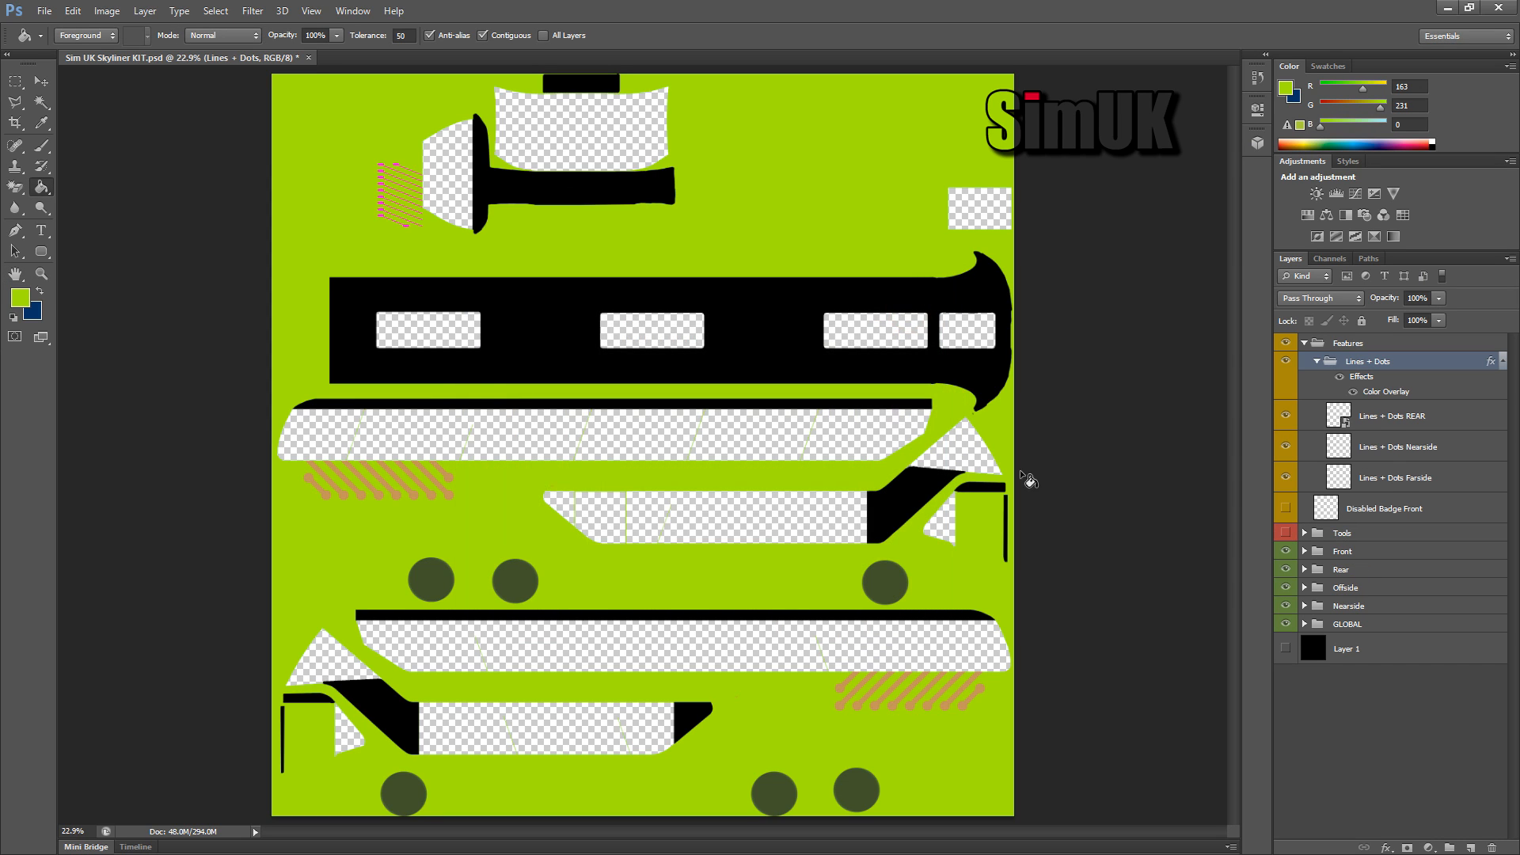
Step: Apply a black Color Overlay to the Lines + Dots REAR layer
click(1316, 361)
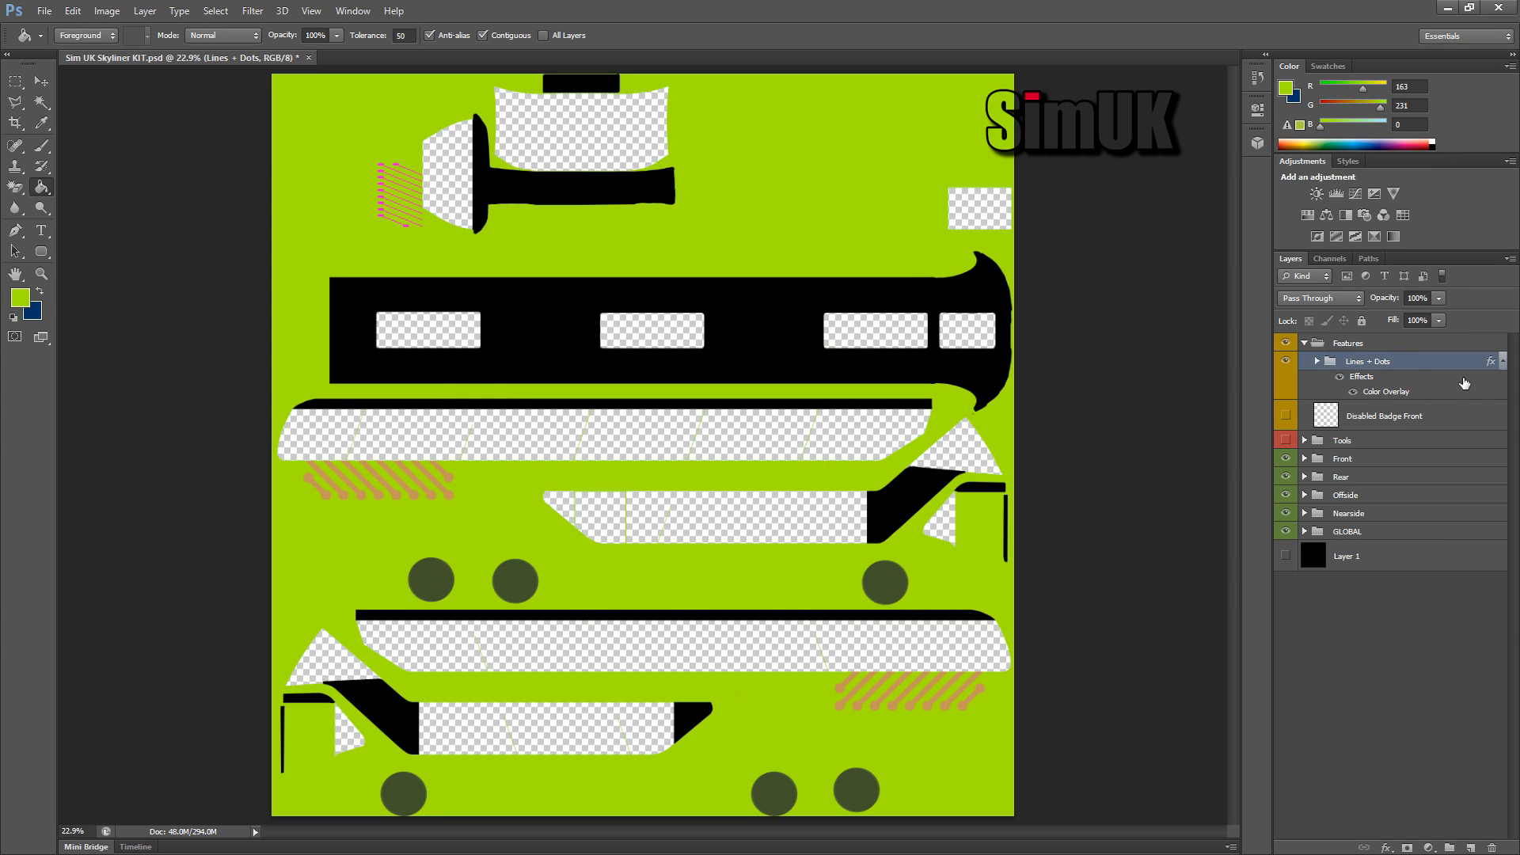
click(1315, 363)
click(1312, 364)
click(1448, 417)
double_click(1448, 417)
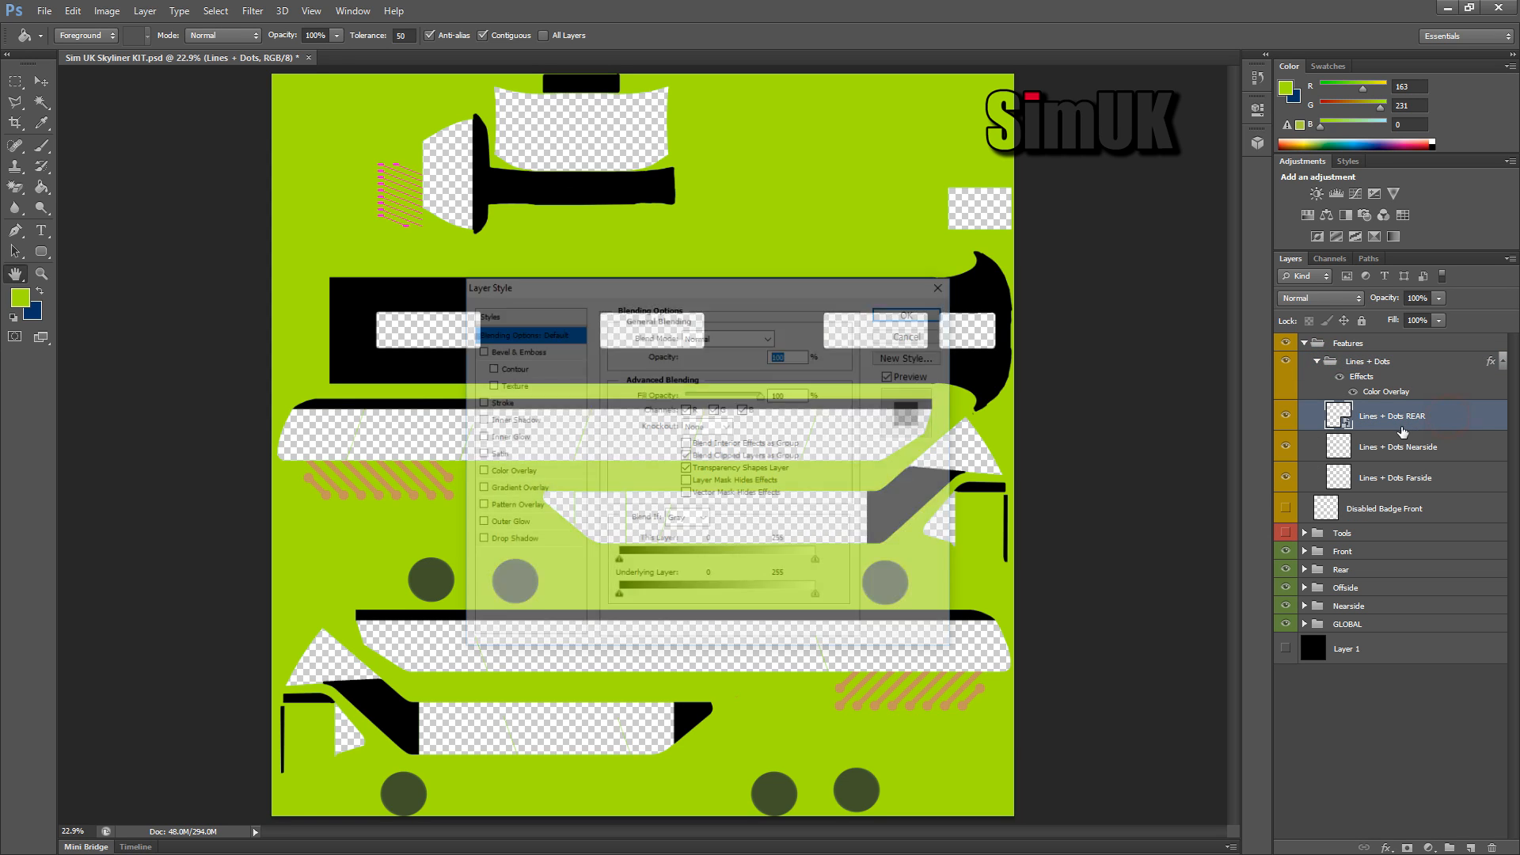
click(516, 473)
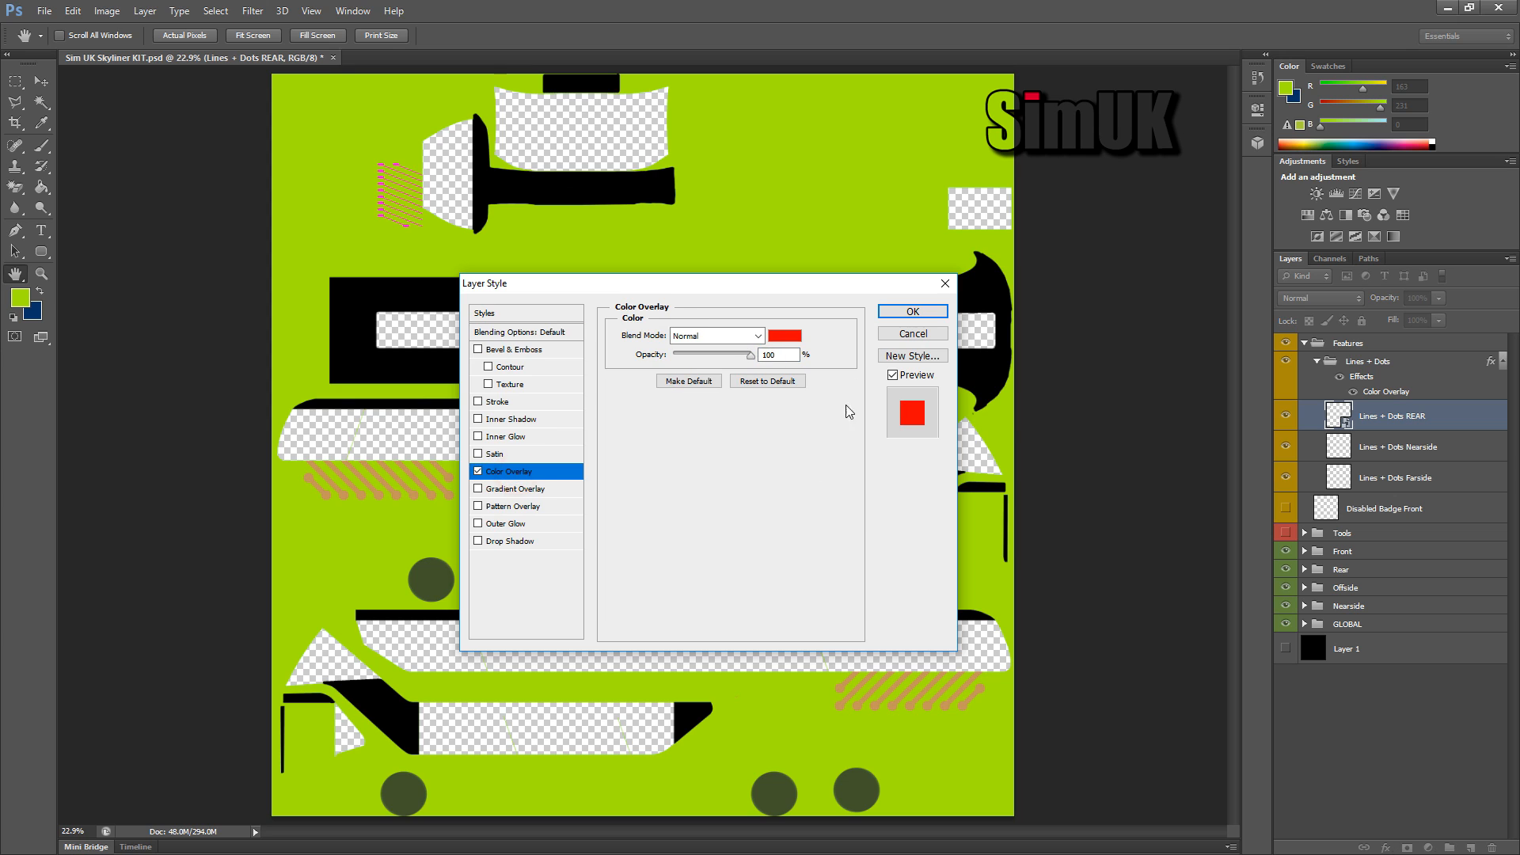
click(777, 339)
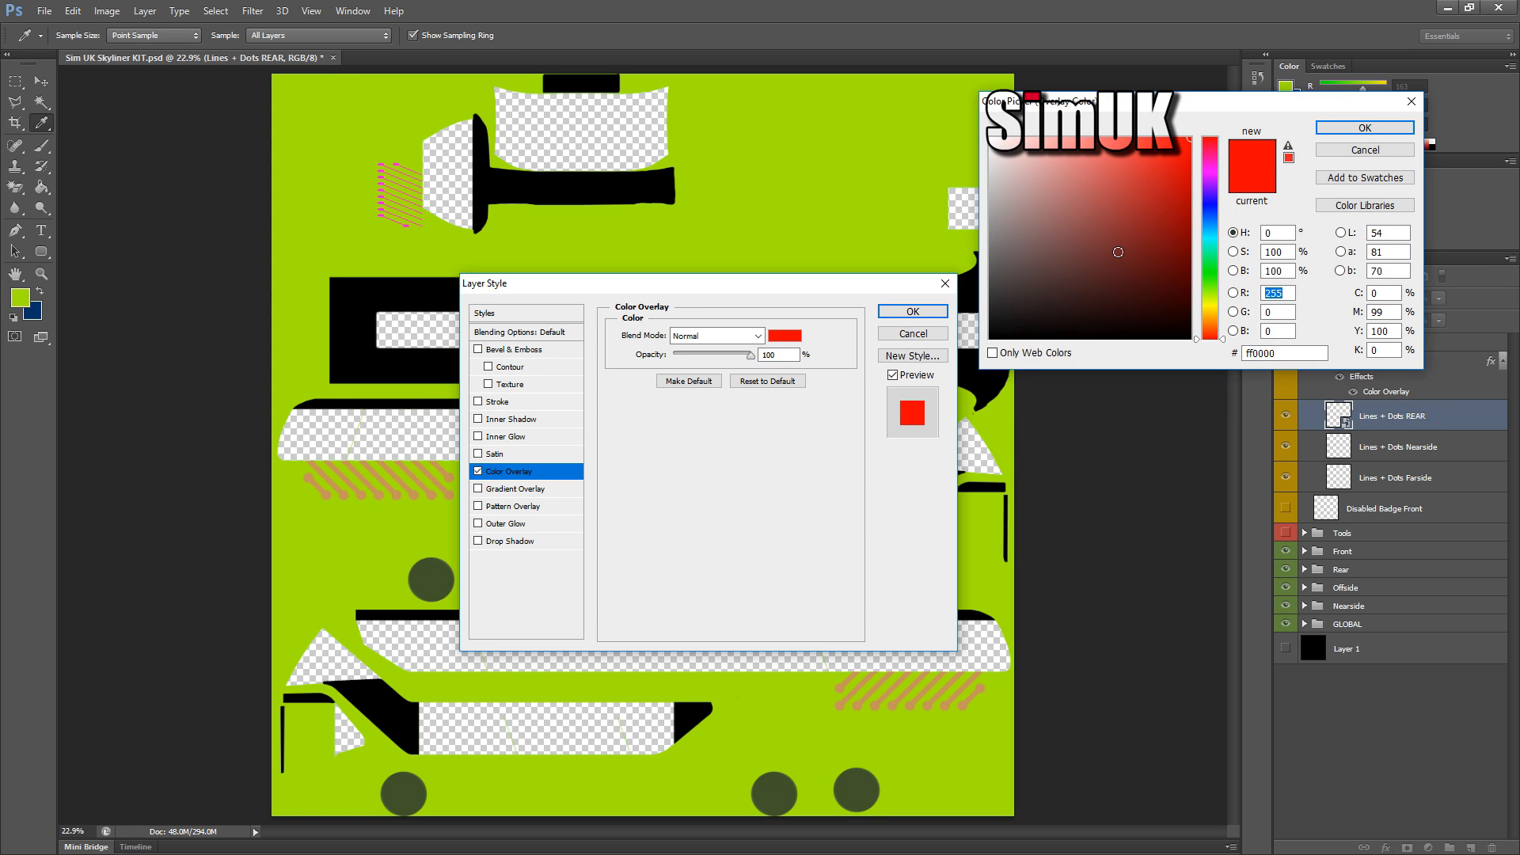
drag(1119, 253, 940, 380)
click(1364, 128)
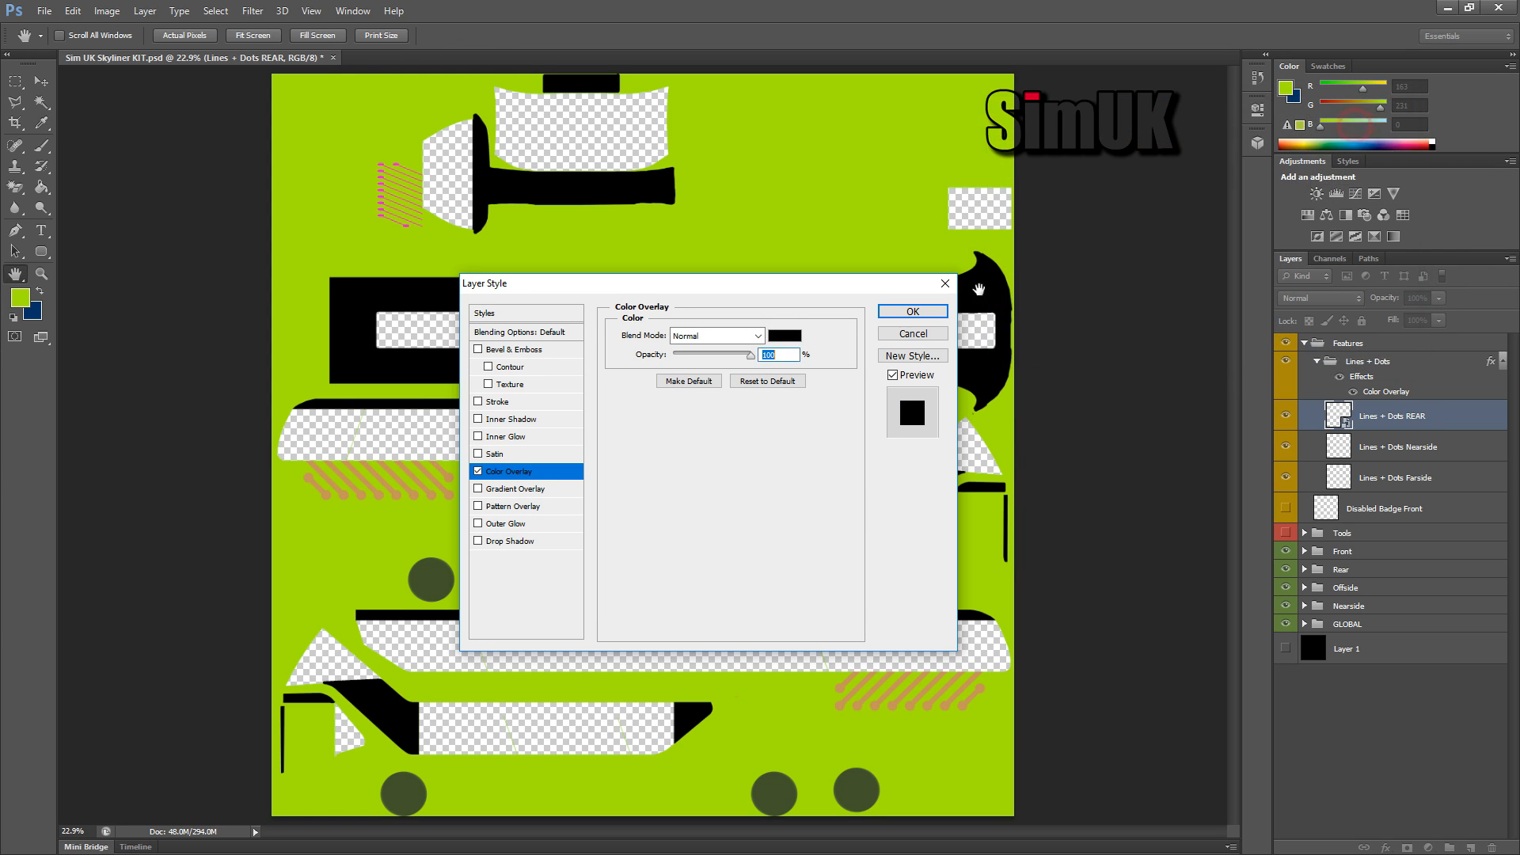
click(913, 312)
Step: Turn off the Color Overlay on the Lines + Dots group and collapse the group
double_click(1417, 366)
click(478, 471)
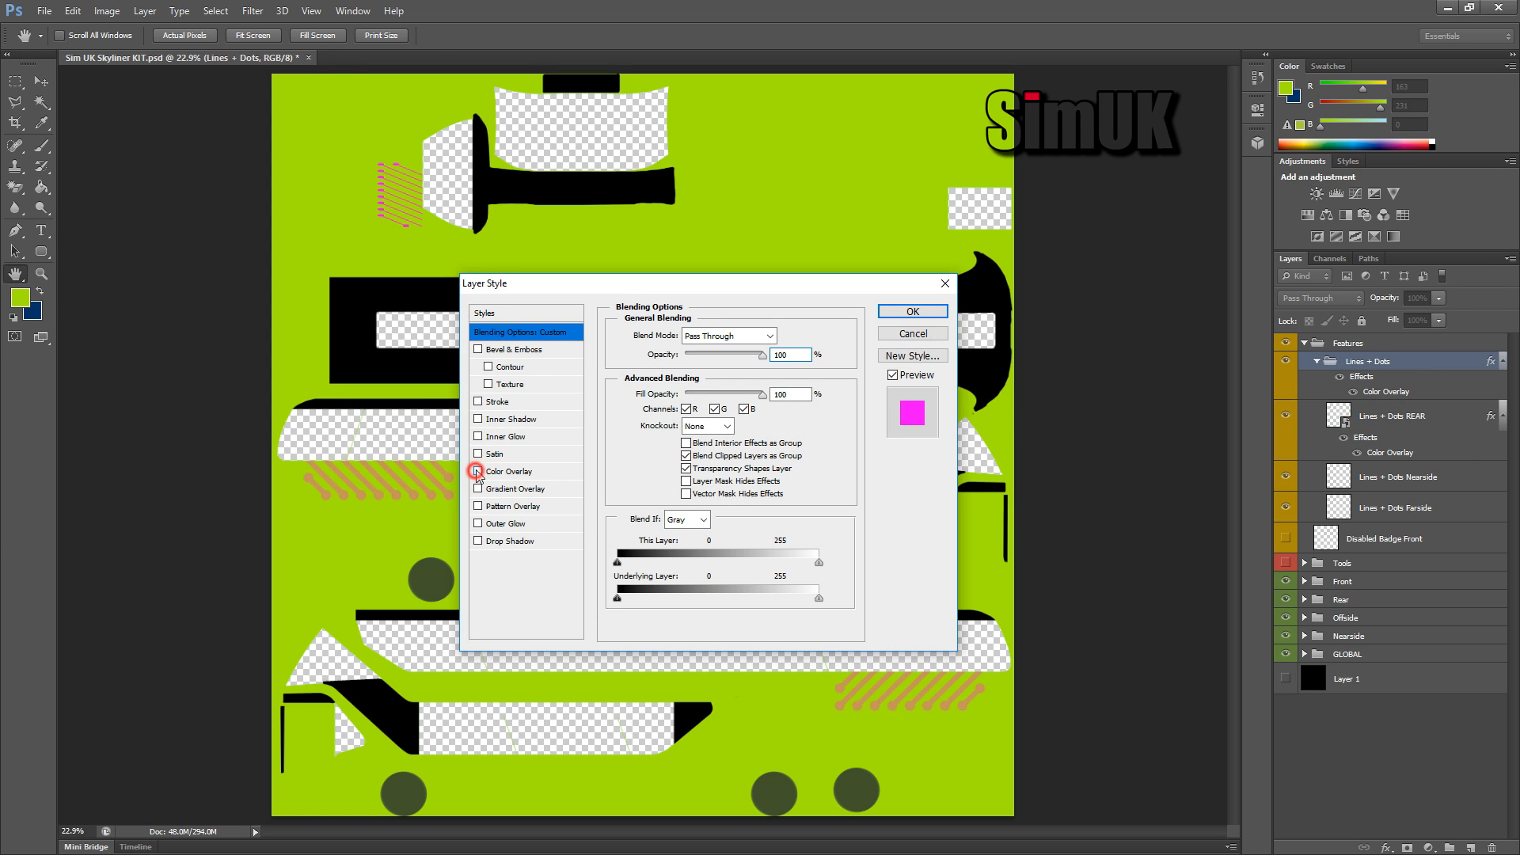
click(919, 312)
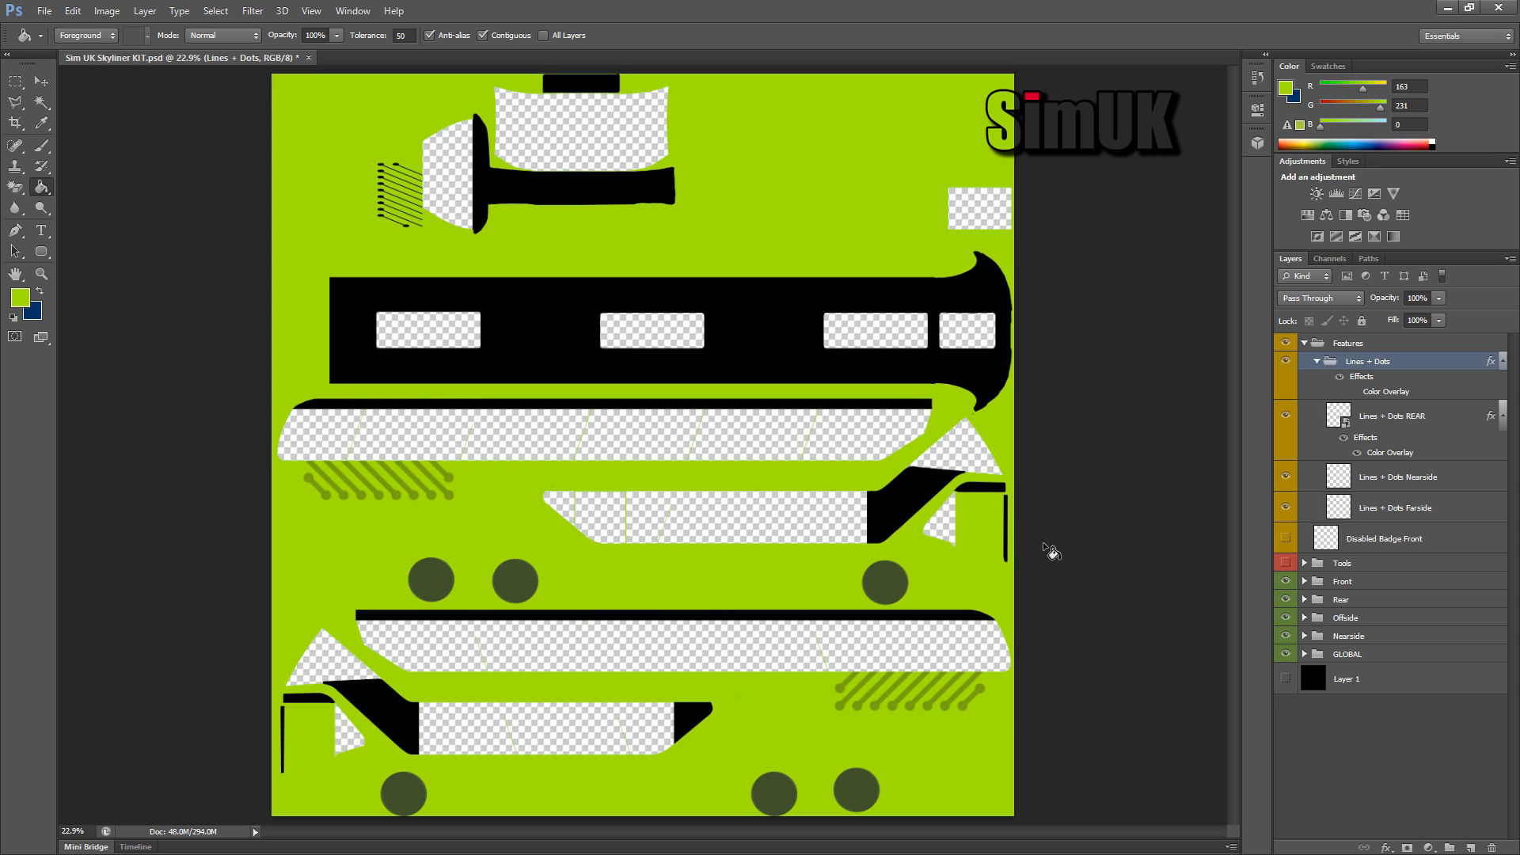
click(1311, 362)
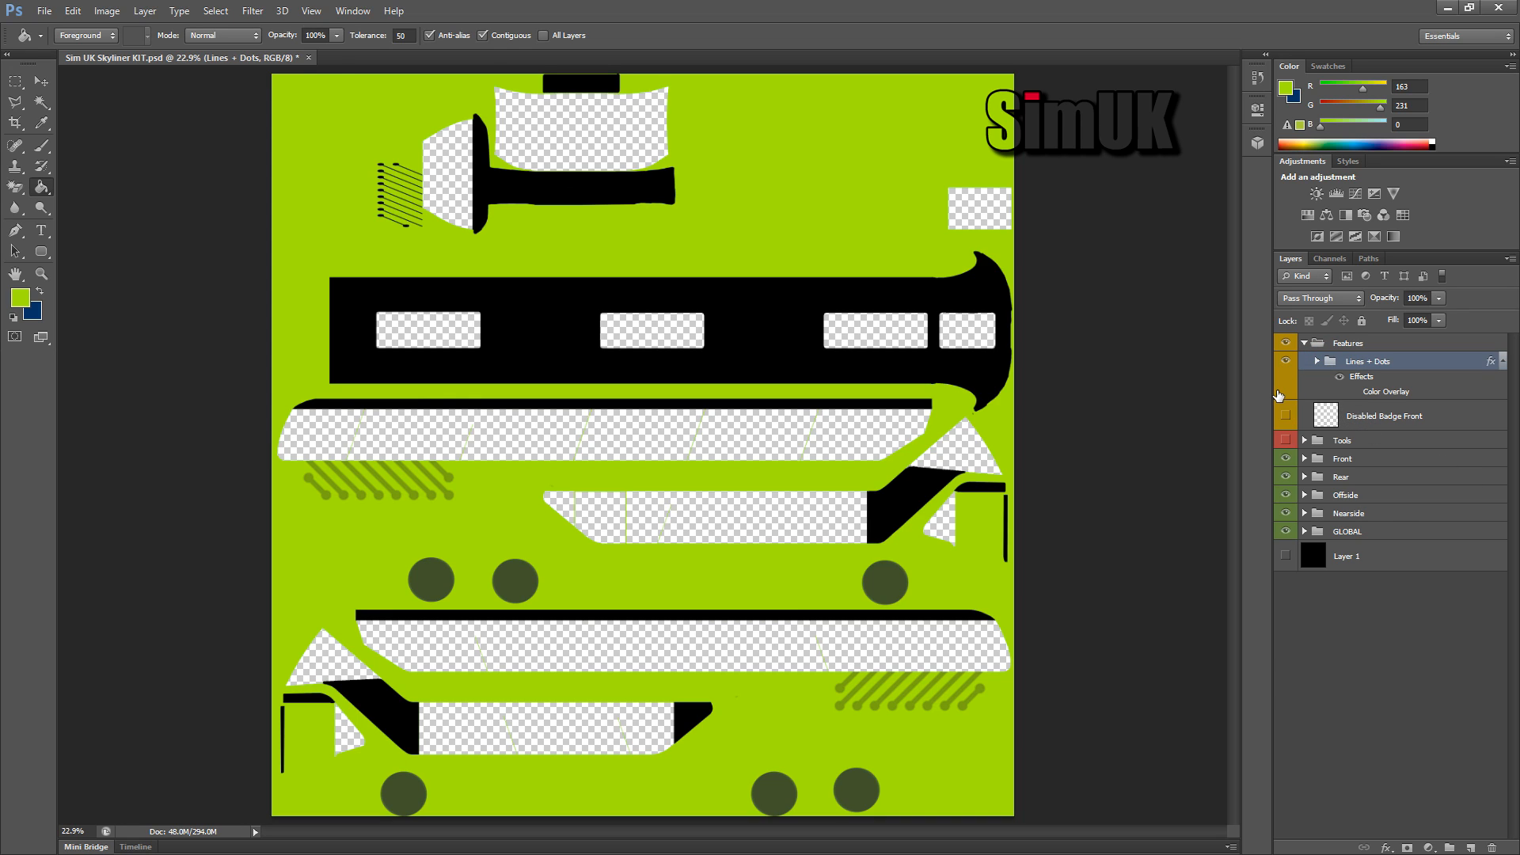
Step: Undo the Color Overlay changes made to the Lines + Dots group and its REAR layer
key(ctrl+alt+z)
key(ctrl+alt+z)
key(ctrl+alt+z)
key(ctrl+alt+z)
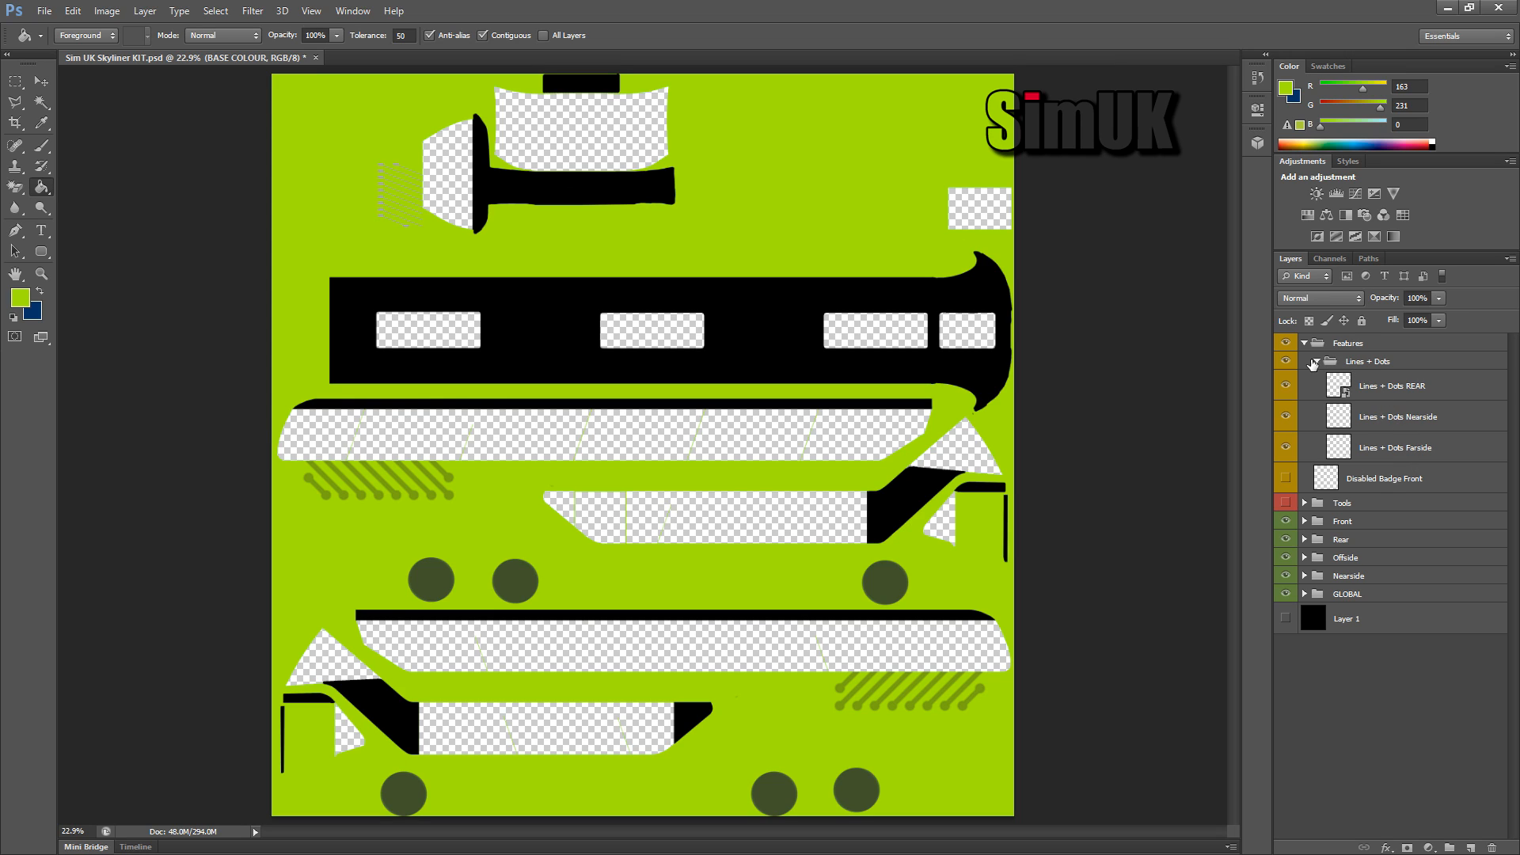
Step: Collapse and hide the Lines + Dots group, collapse the Features group, and save the document
click(1317, 361)
click(1287, 361)
click(1286, 386)
click(1285, 386)
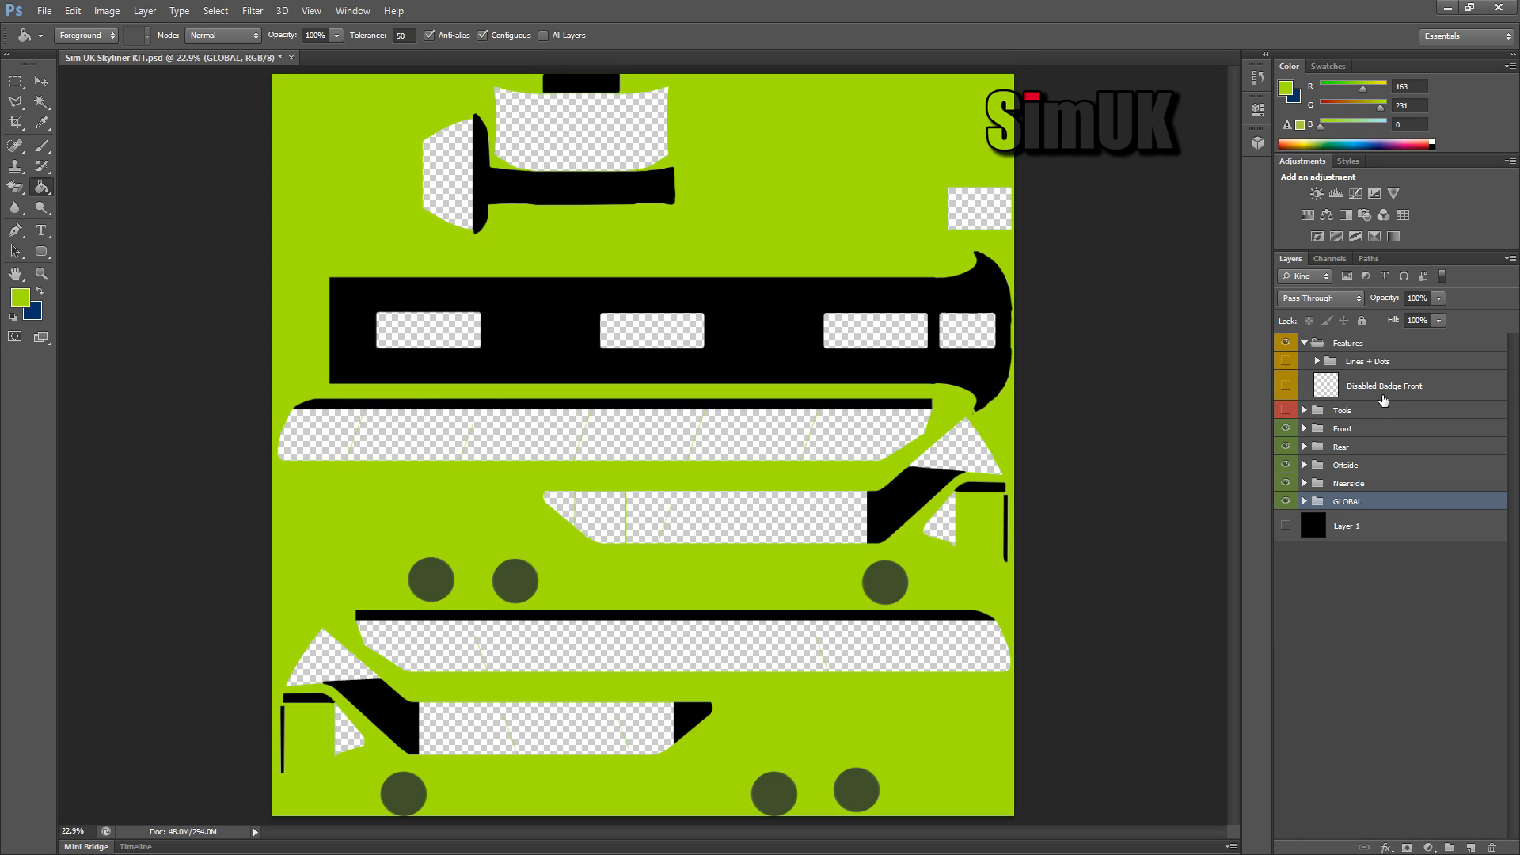
click(1304, 343)
key(ctrl+s)
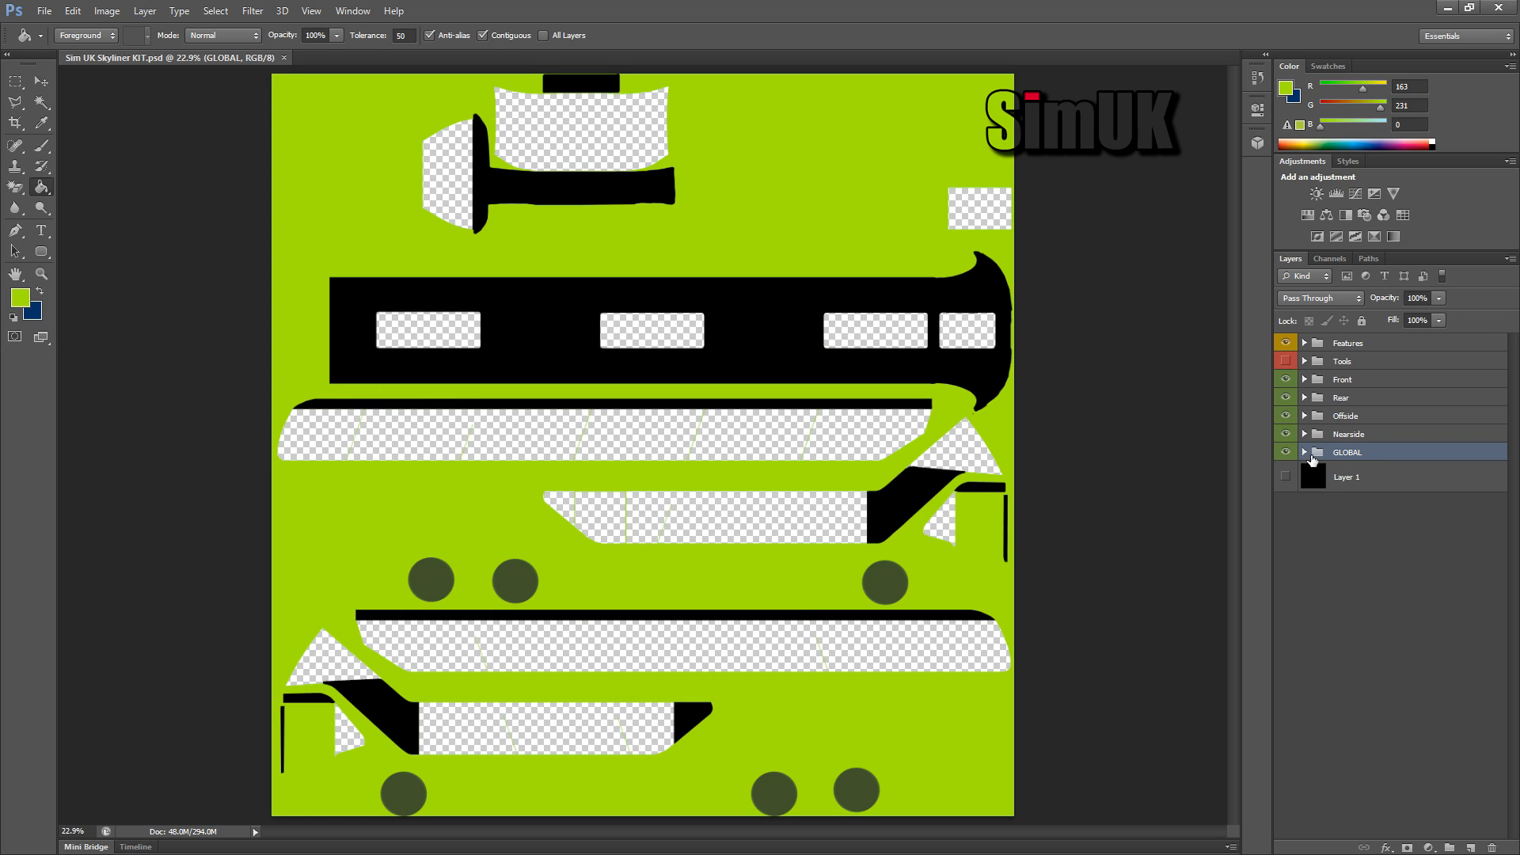
Step: Expand the GLOBAL group and apply a red Color Overlay to the BASE COLOUR layer
click(1306, 454)
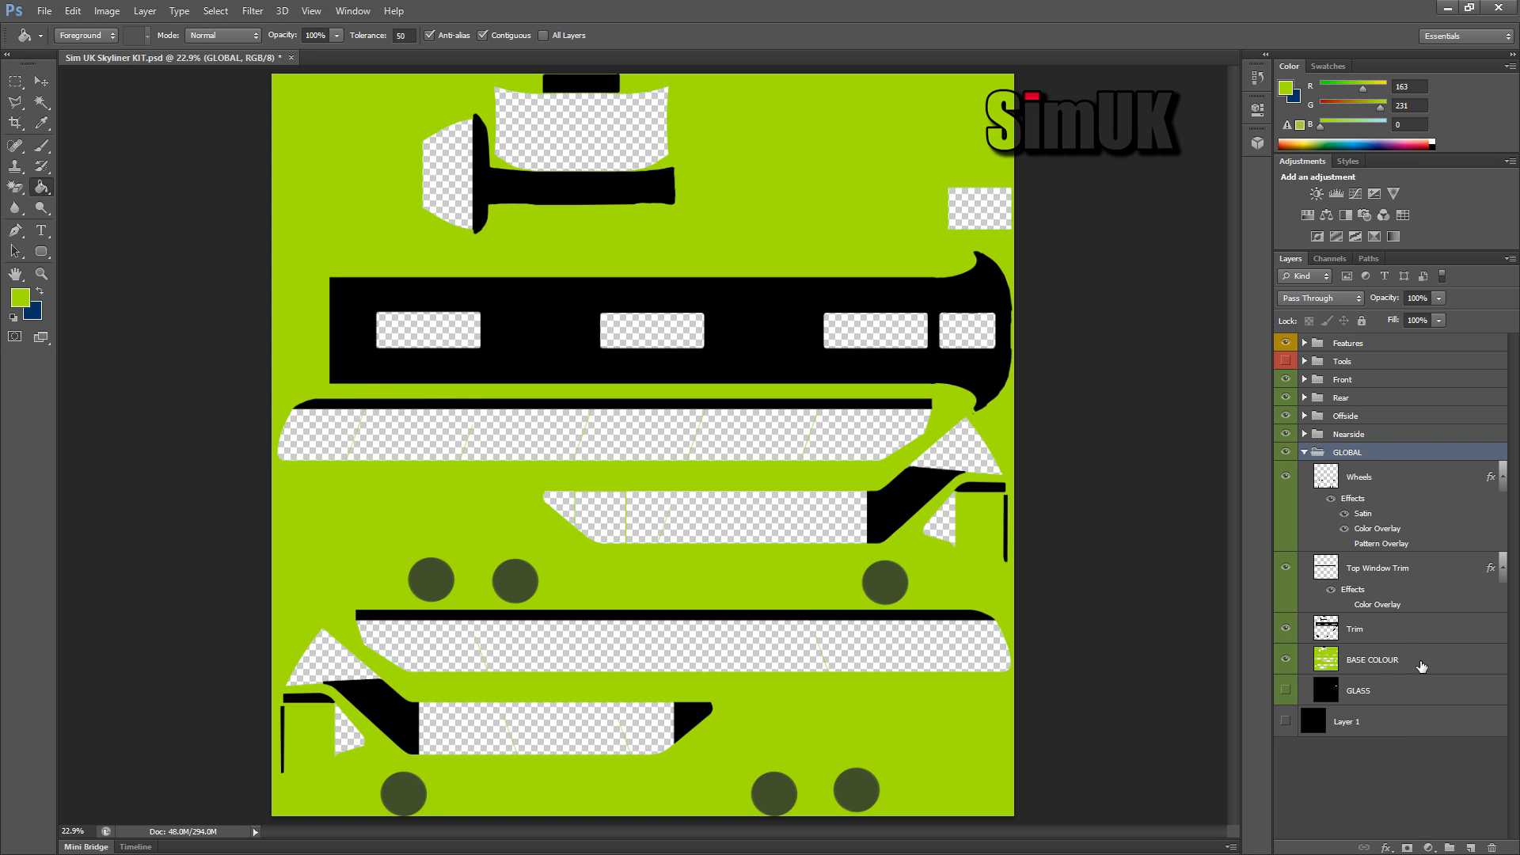
click(1421, 666)
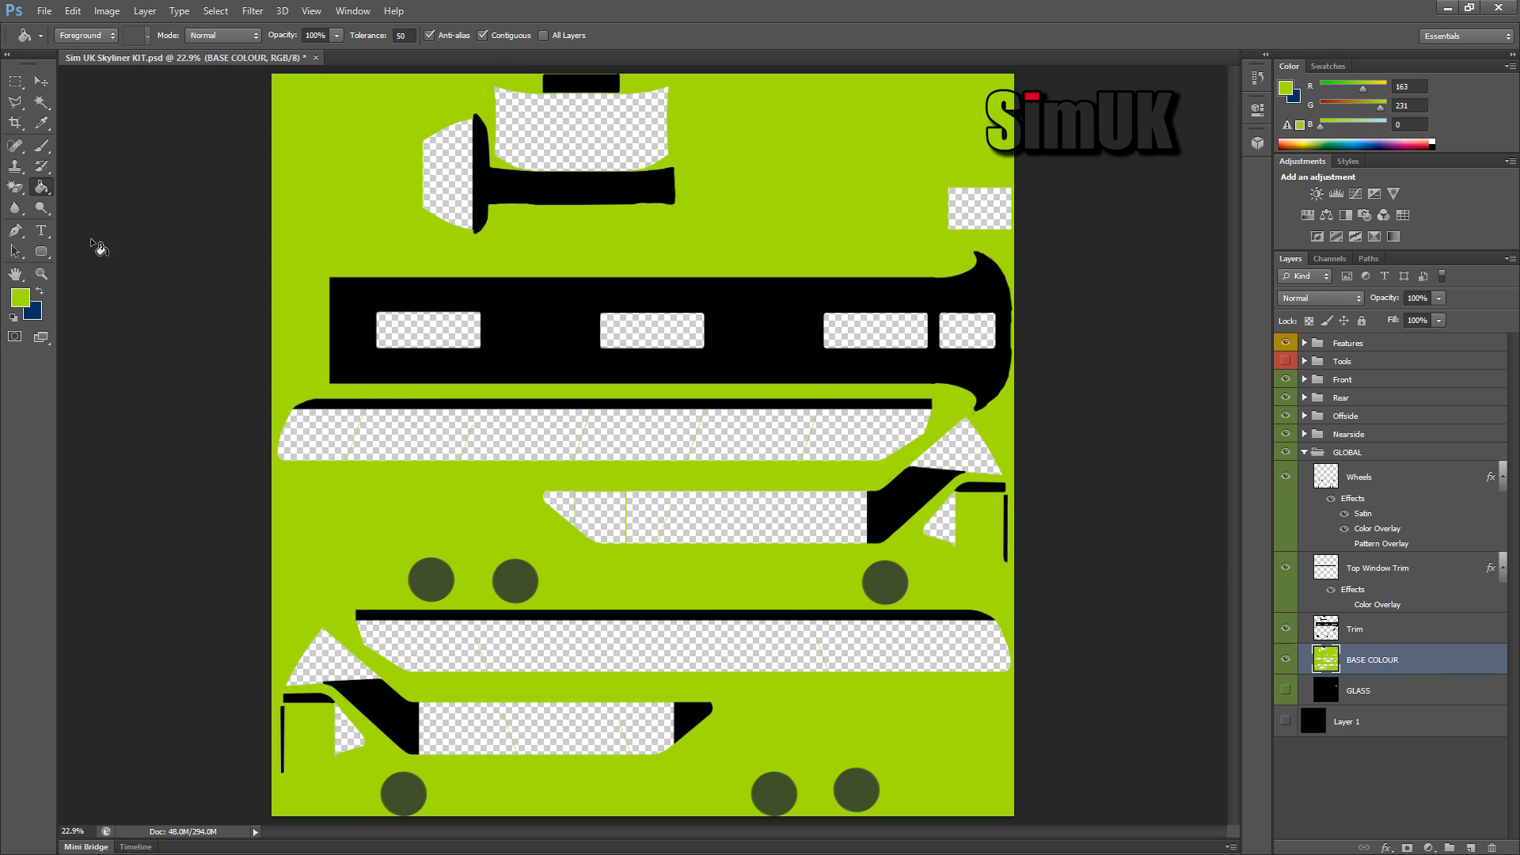
double_click(1467, 660)
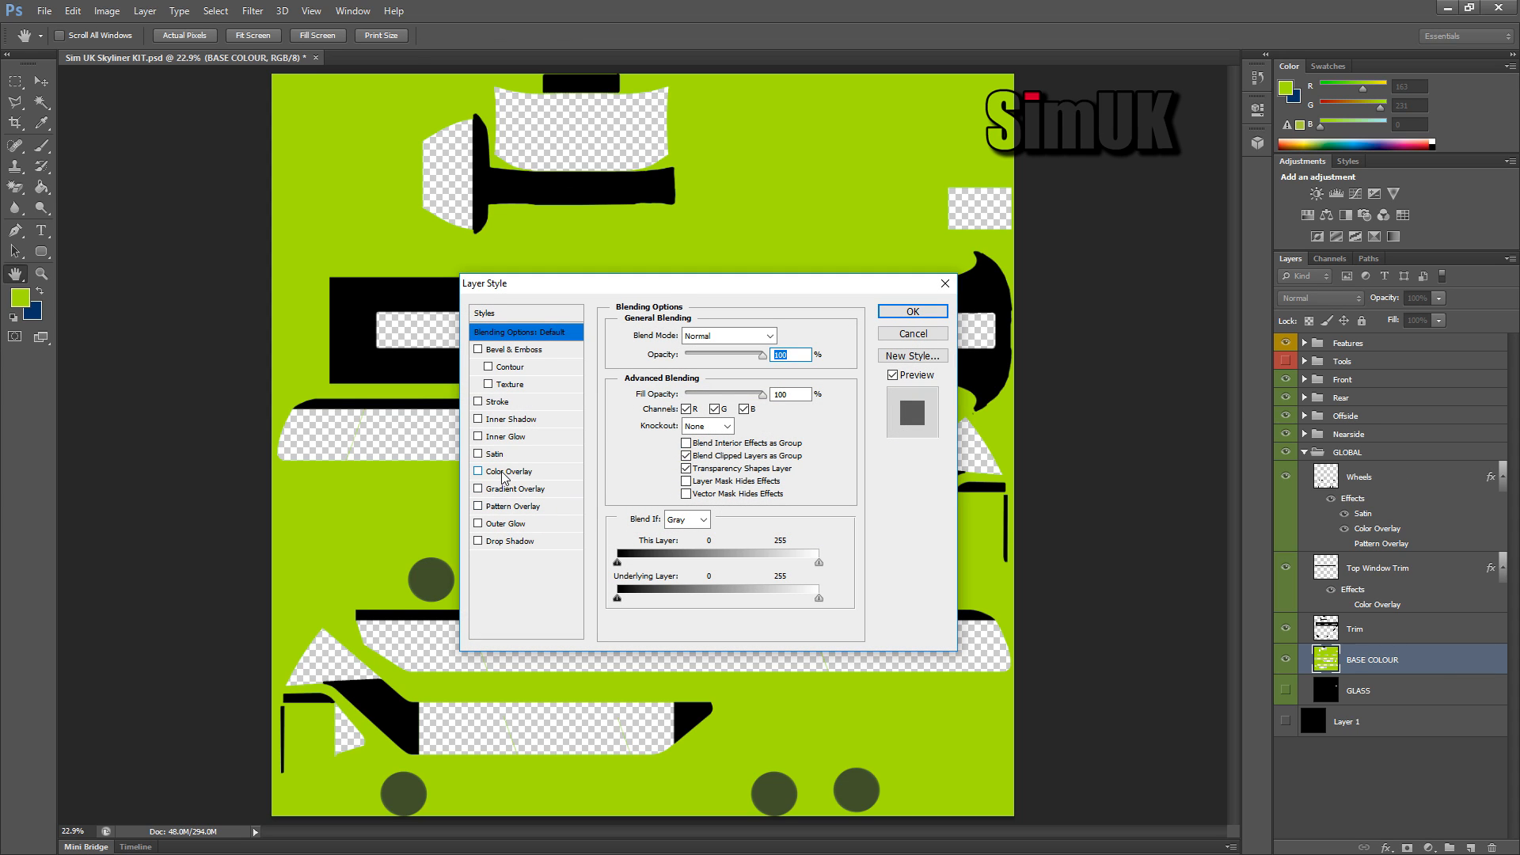
click(505, 472)
click(913, 311)
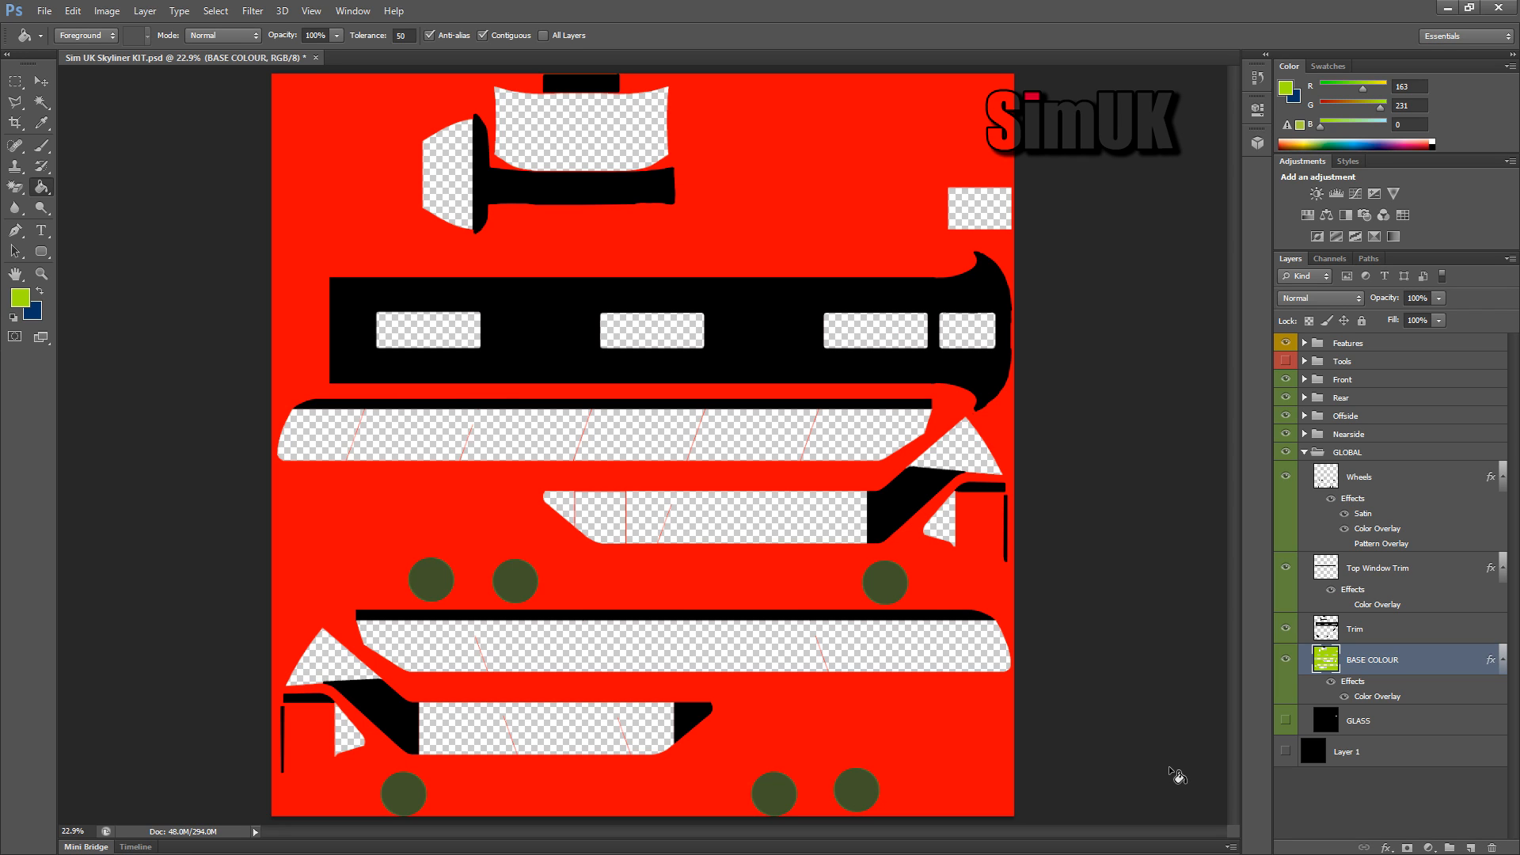
Step: Apply a bright light-blue Color Overlay (#02deff) to the Trim layer at 100% opacity
double_click(1405, 636)
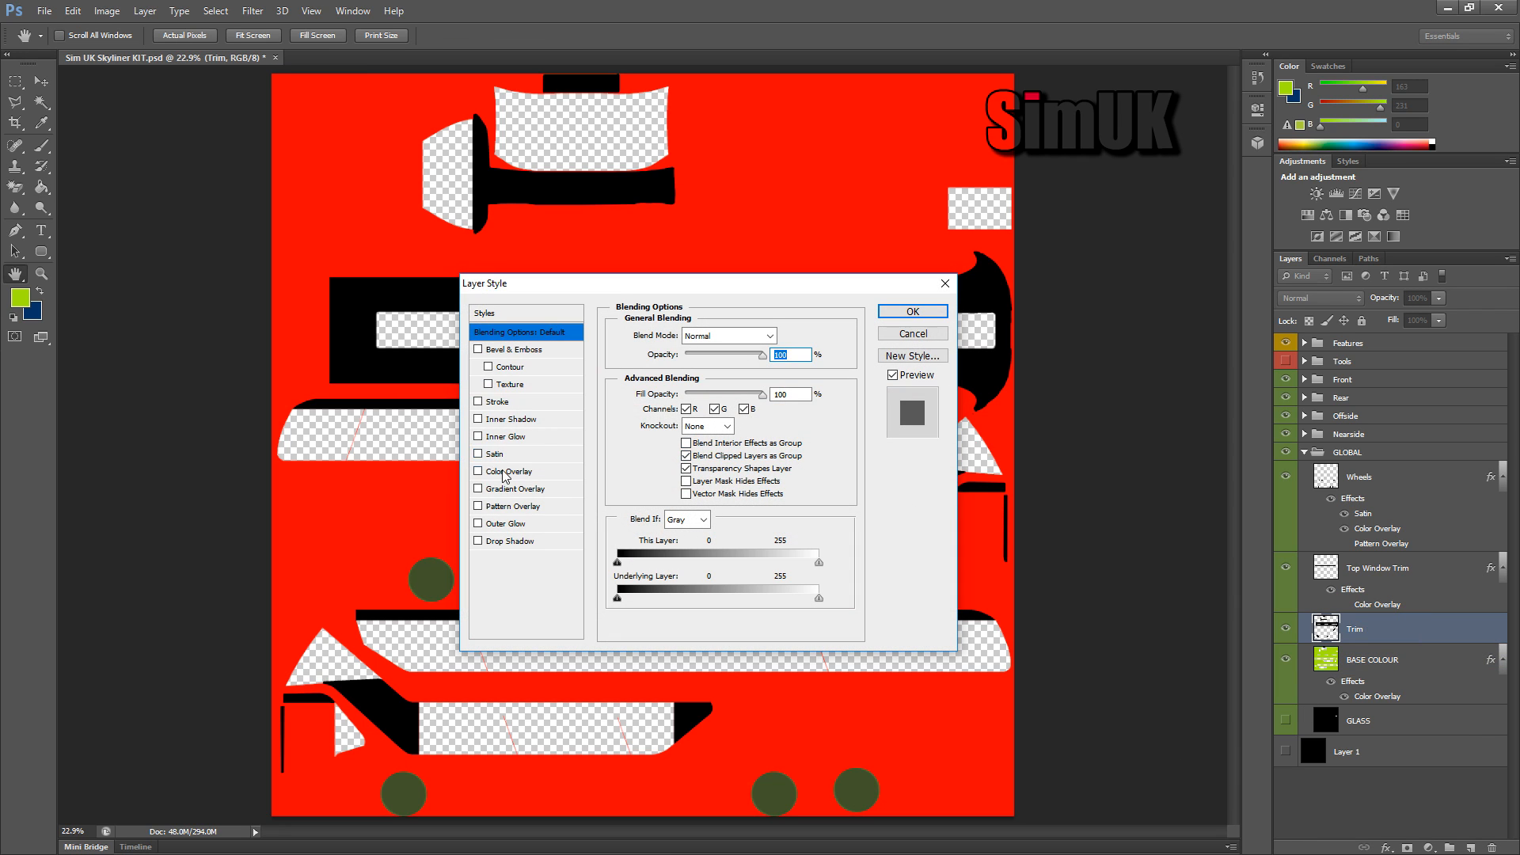
click(503, 472)
click(784, 336)
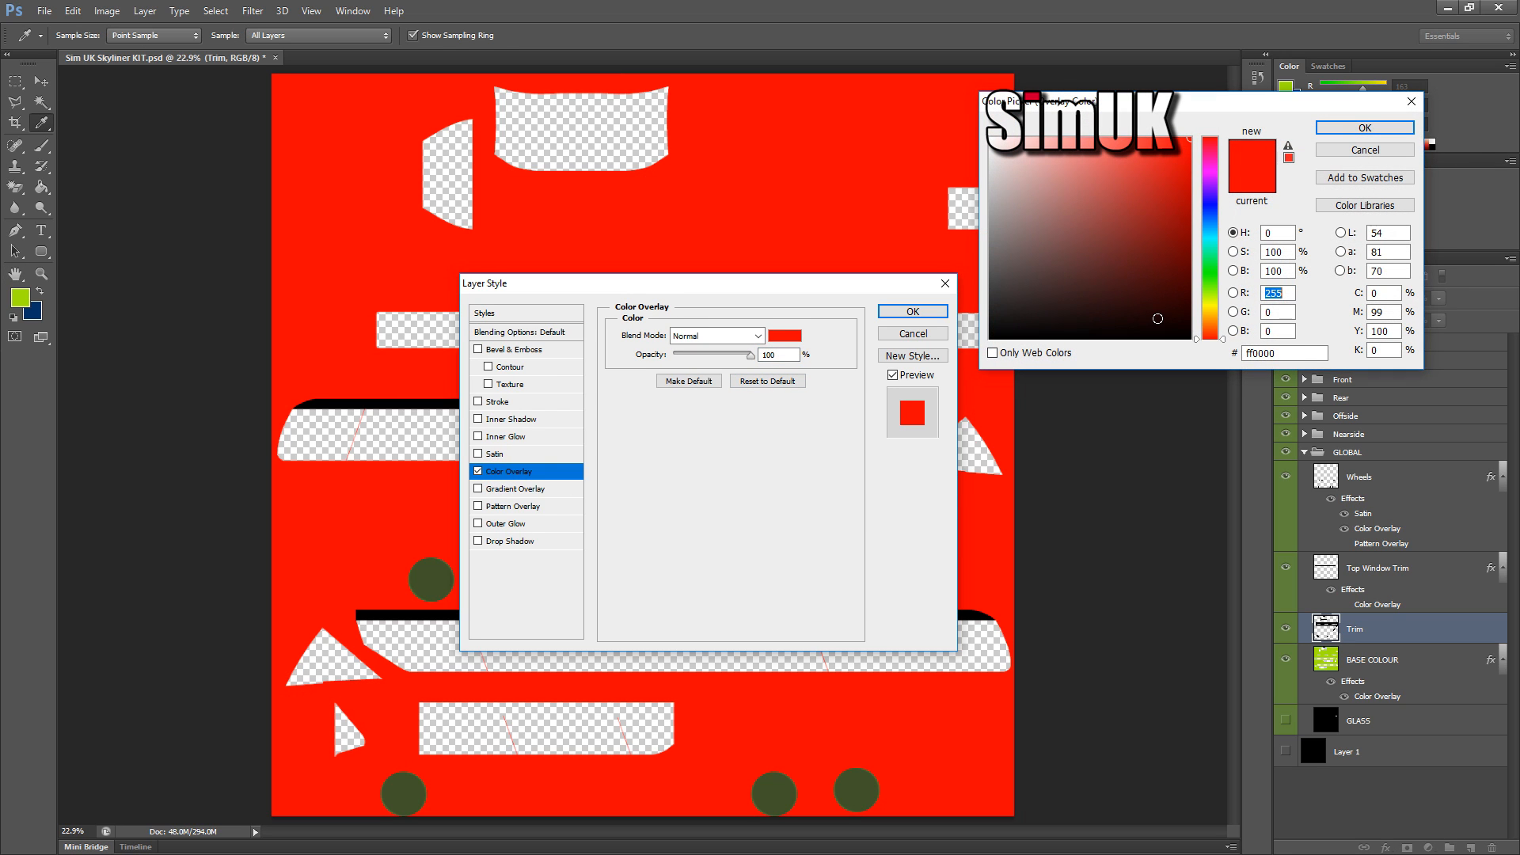
text(0)
drag(1223, 269, 1237, 233)
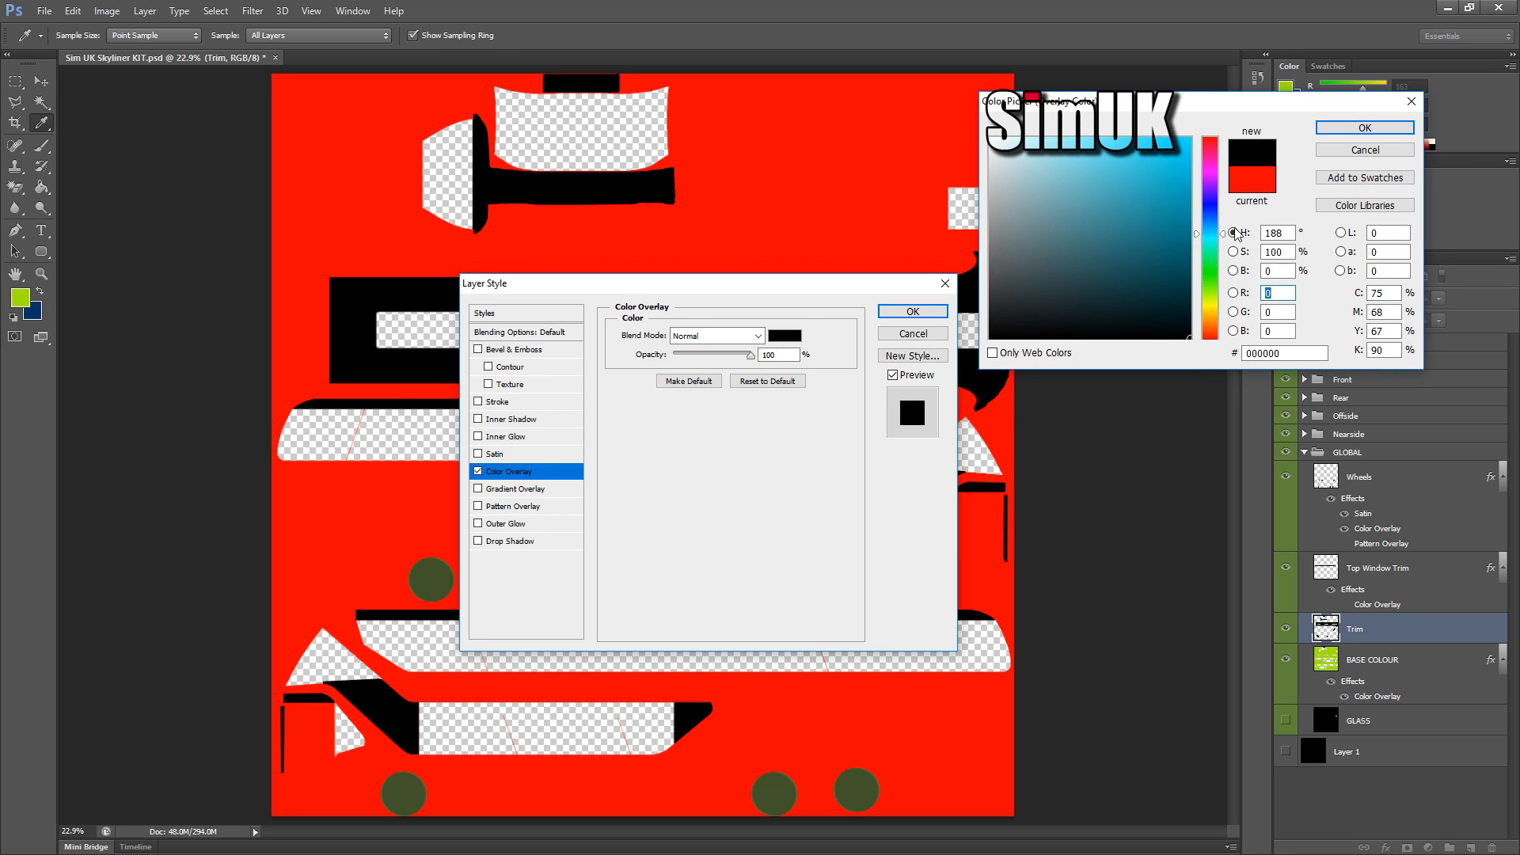
click(1356, 135)
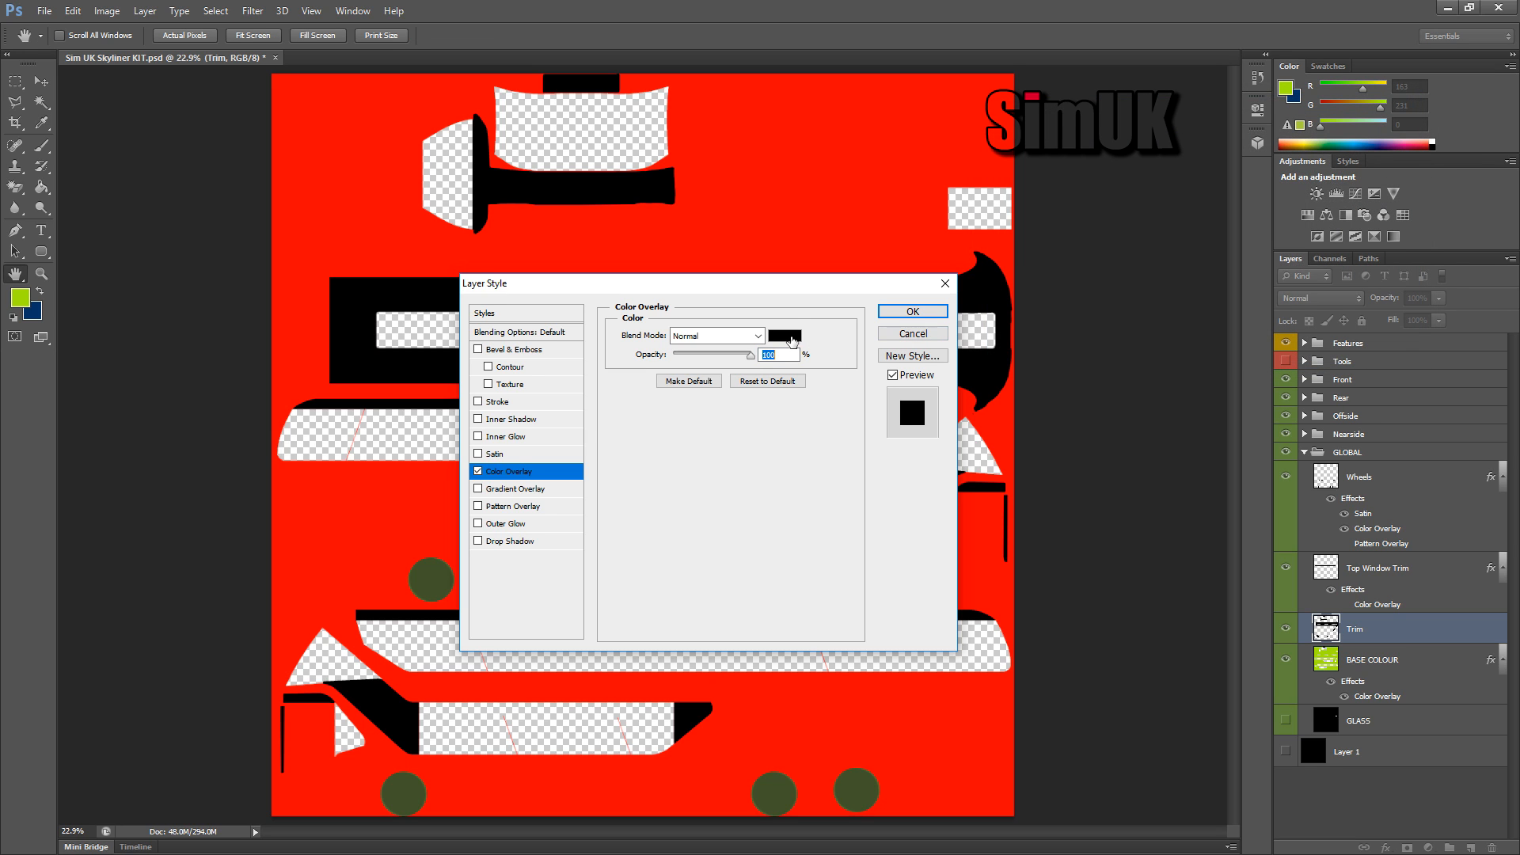
click(796, 336)
click(1186, 141)
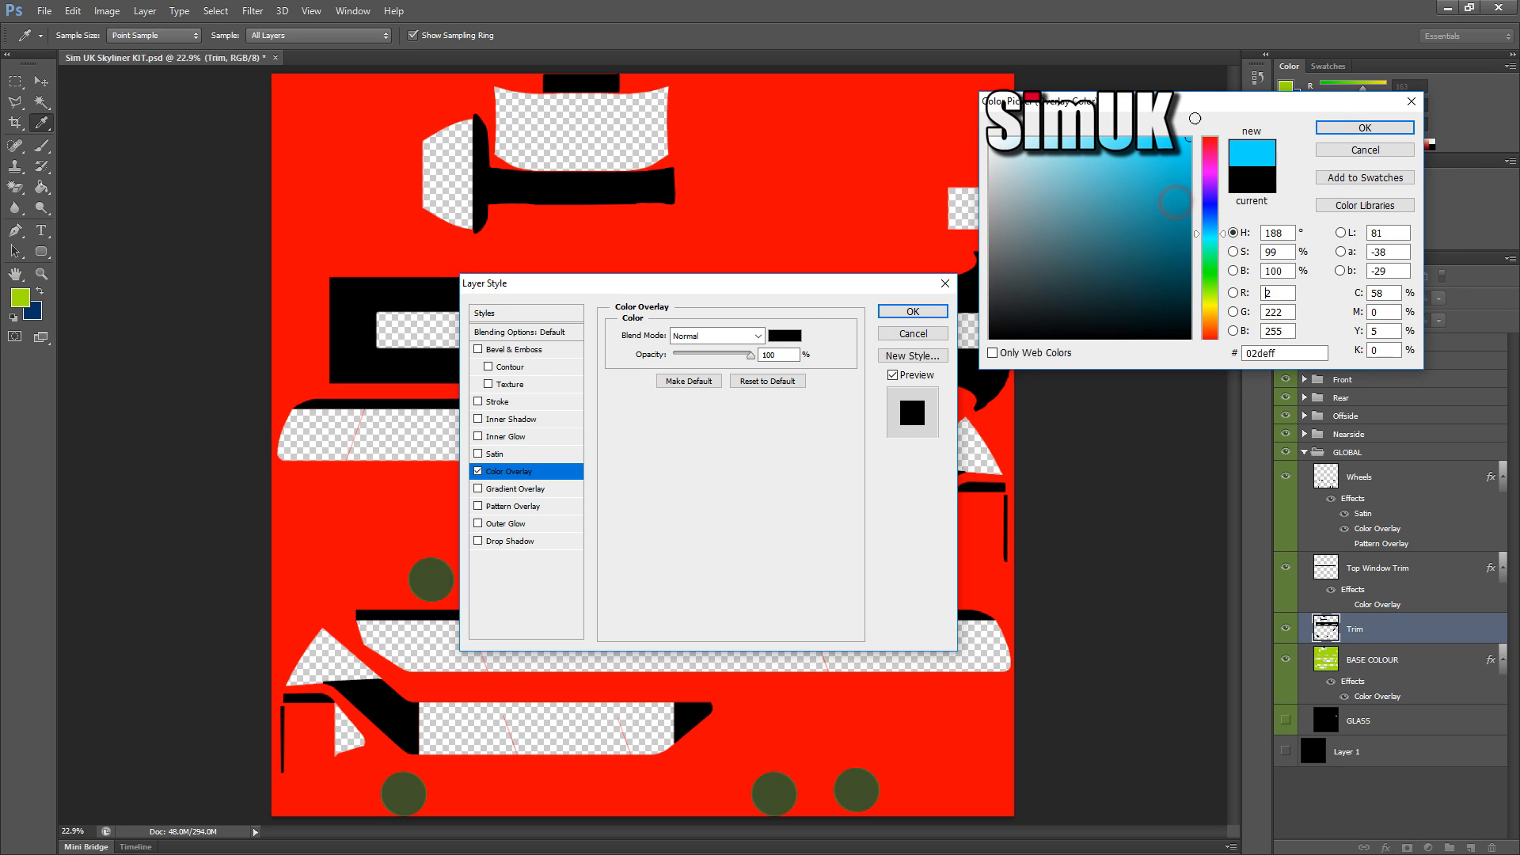
click(1365, 127)
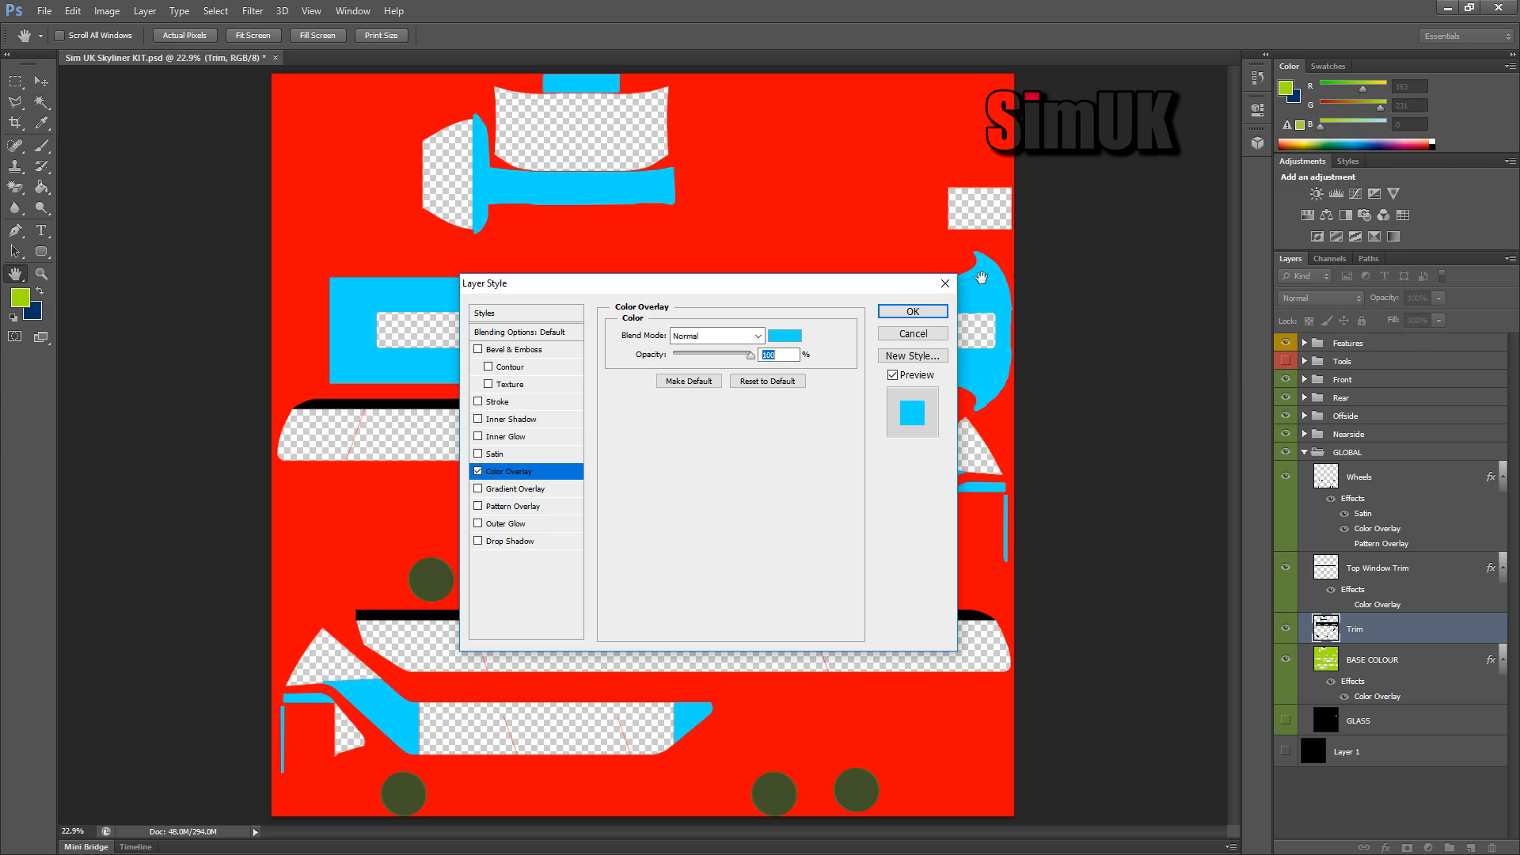
click(913, 311)
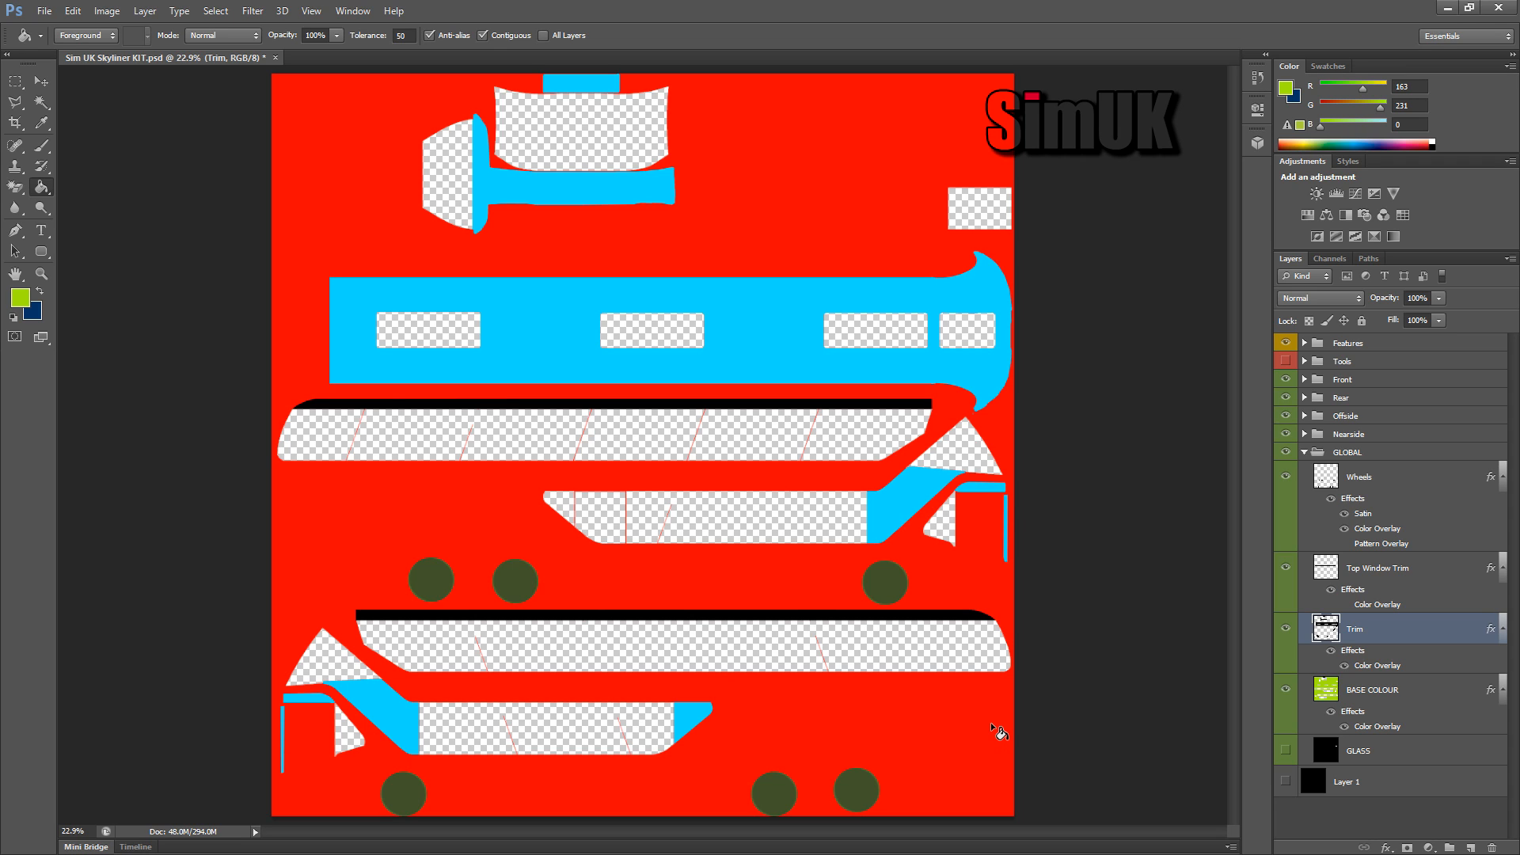
Step: Save the document and export it as a PNG over Sim UK Skyliner KIT.png, with smallest compression and no interlacing
key(ctrl+s)
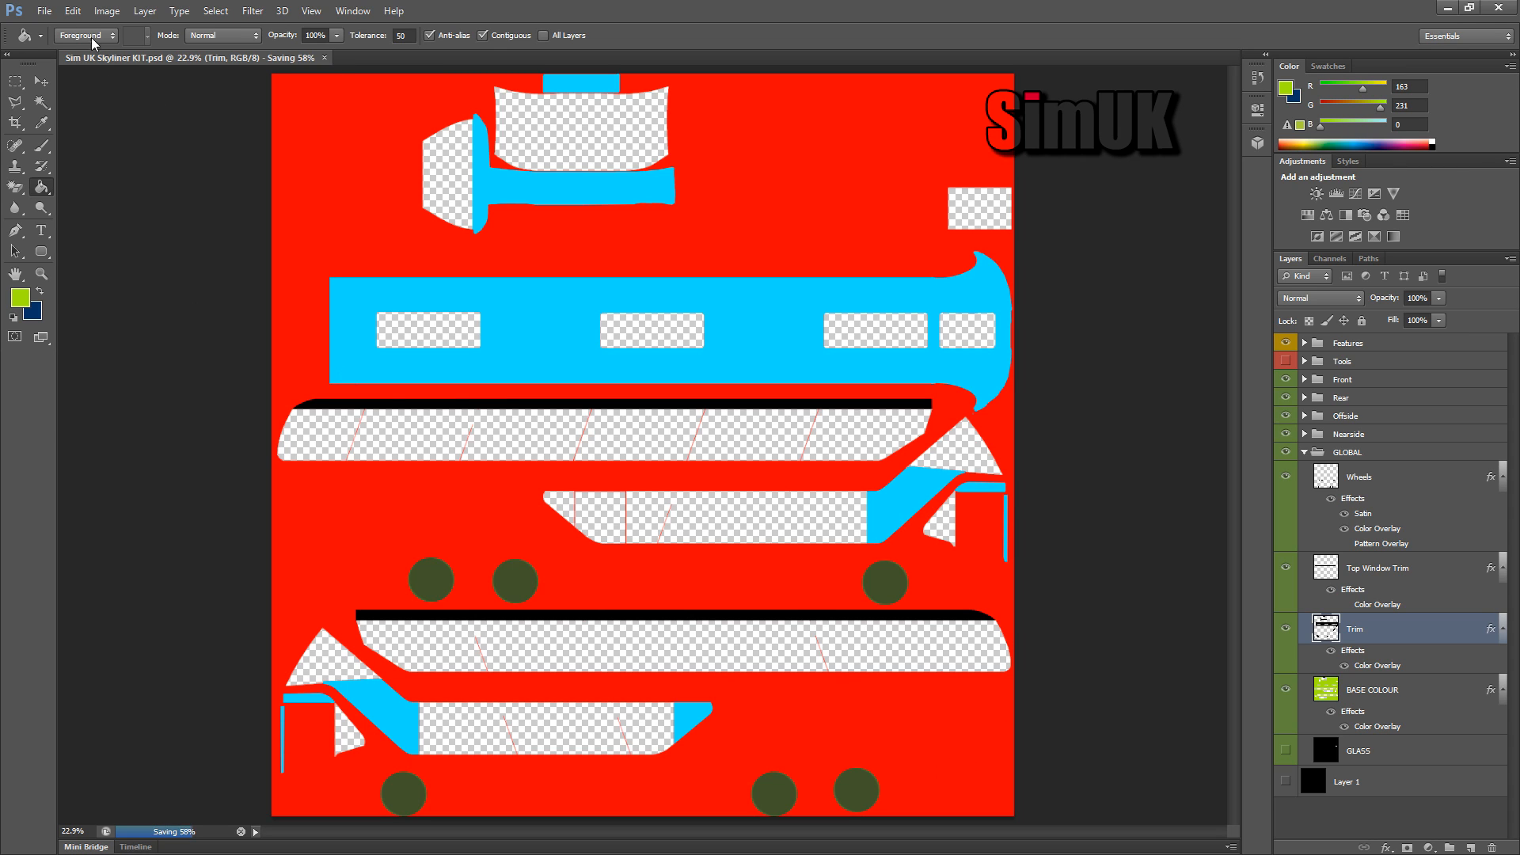
click(45, 11)
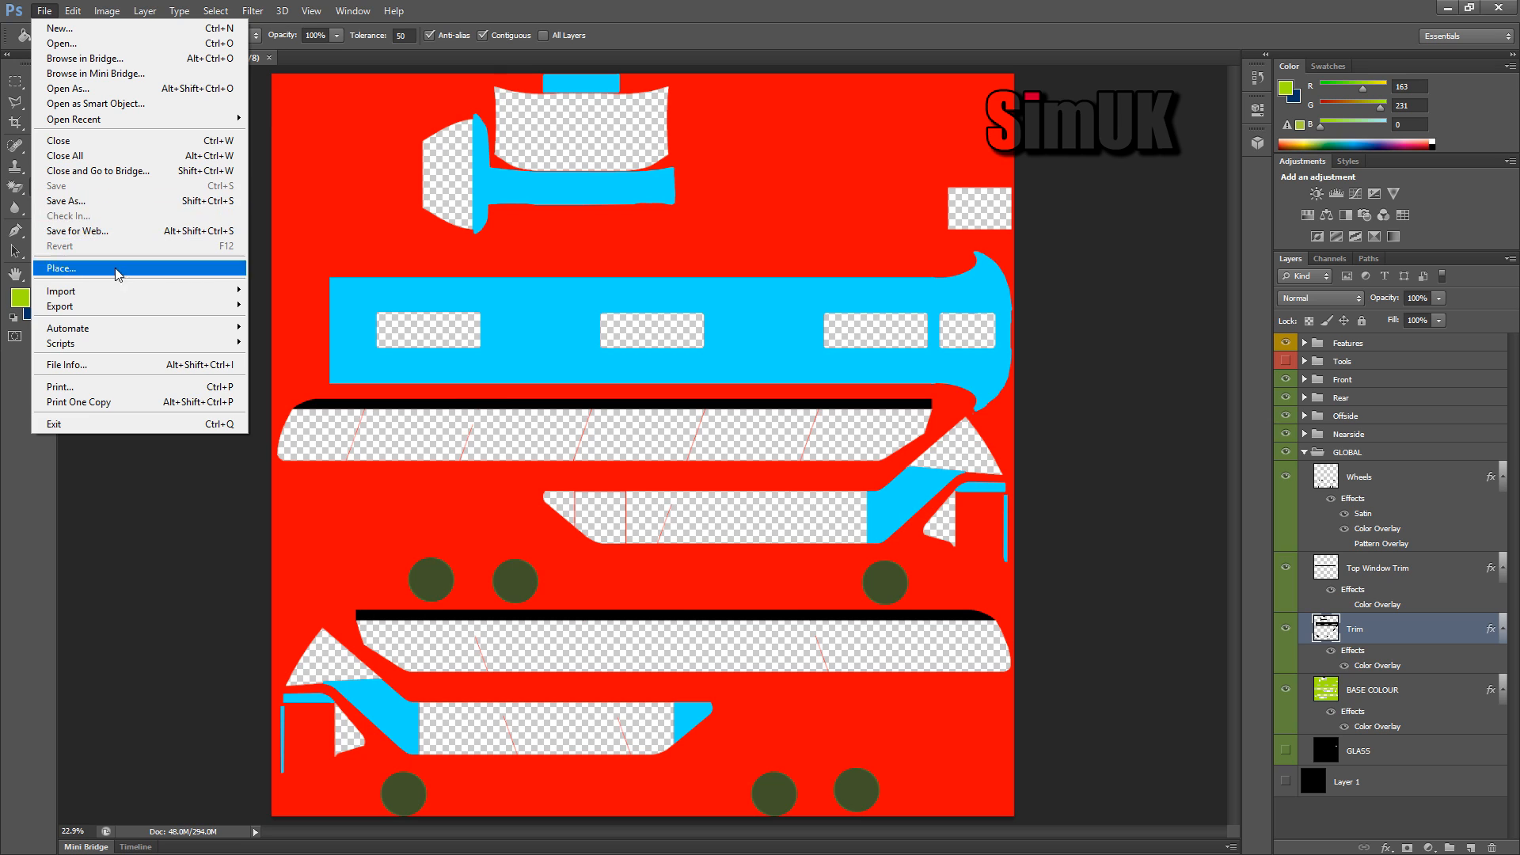
click(123, 204)
click(781, 427)
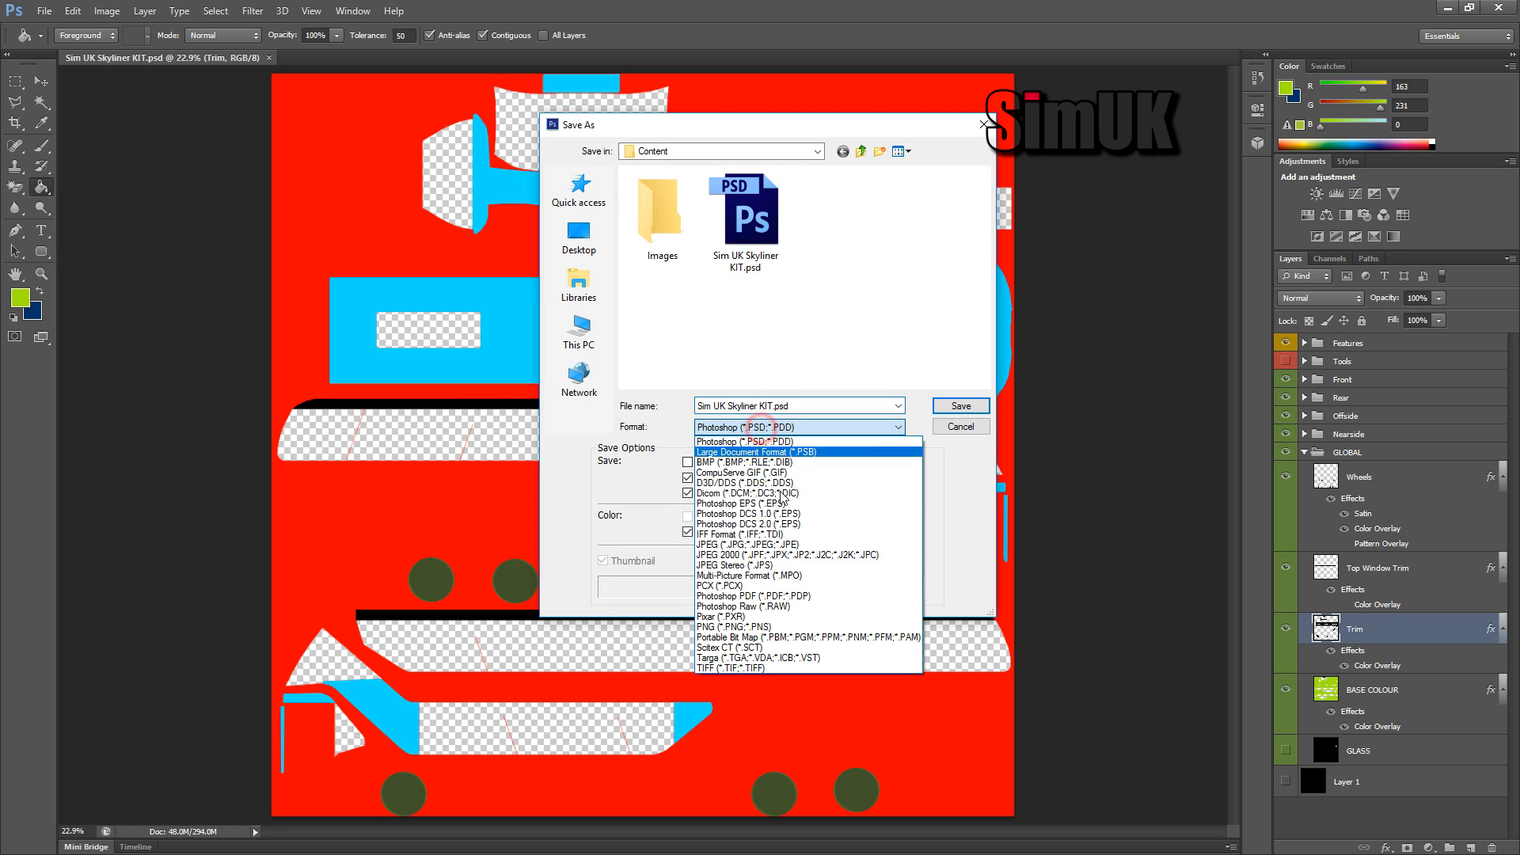
click(758, 626)
double_click(764, 265)
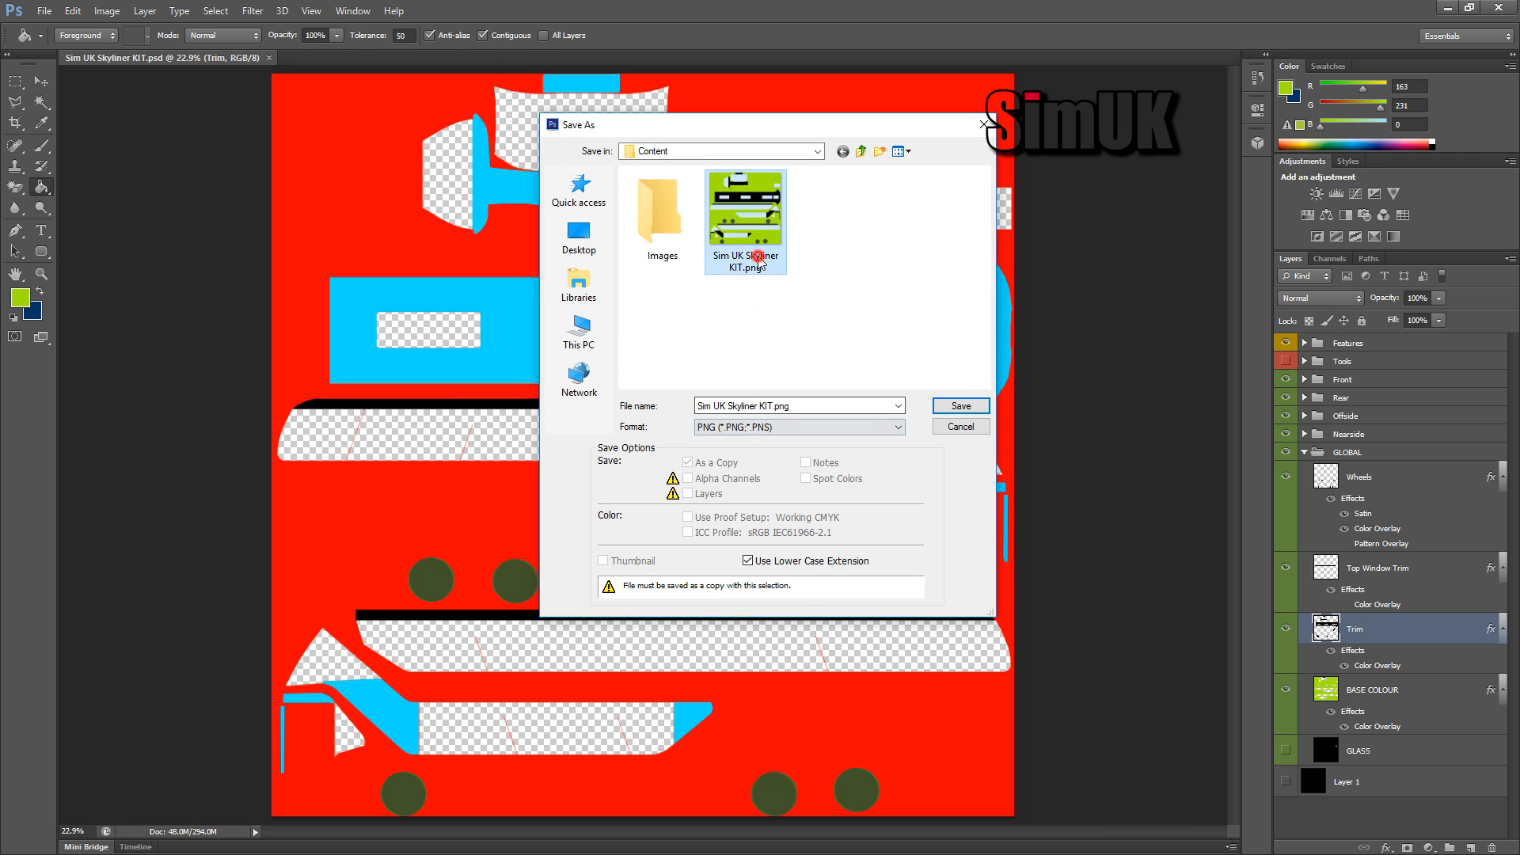
click(737, 325)
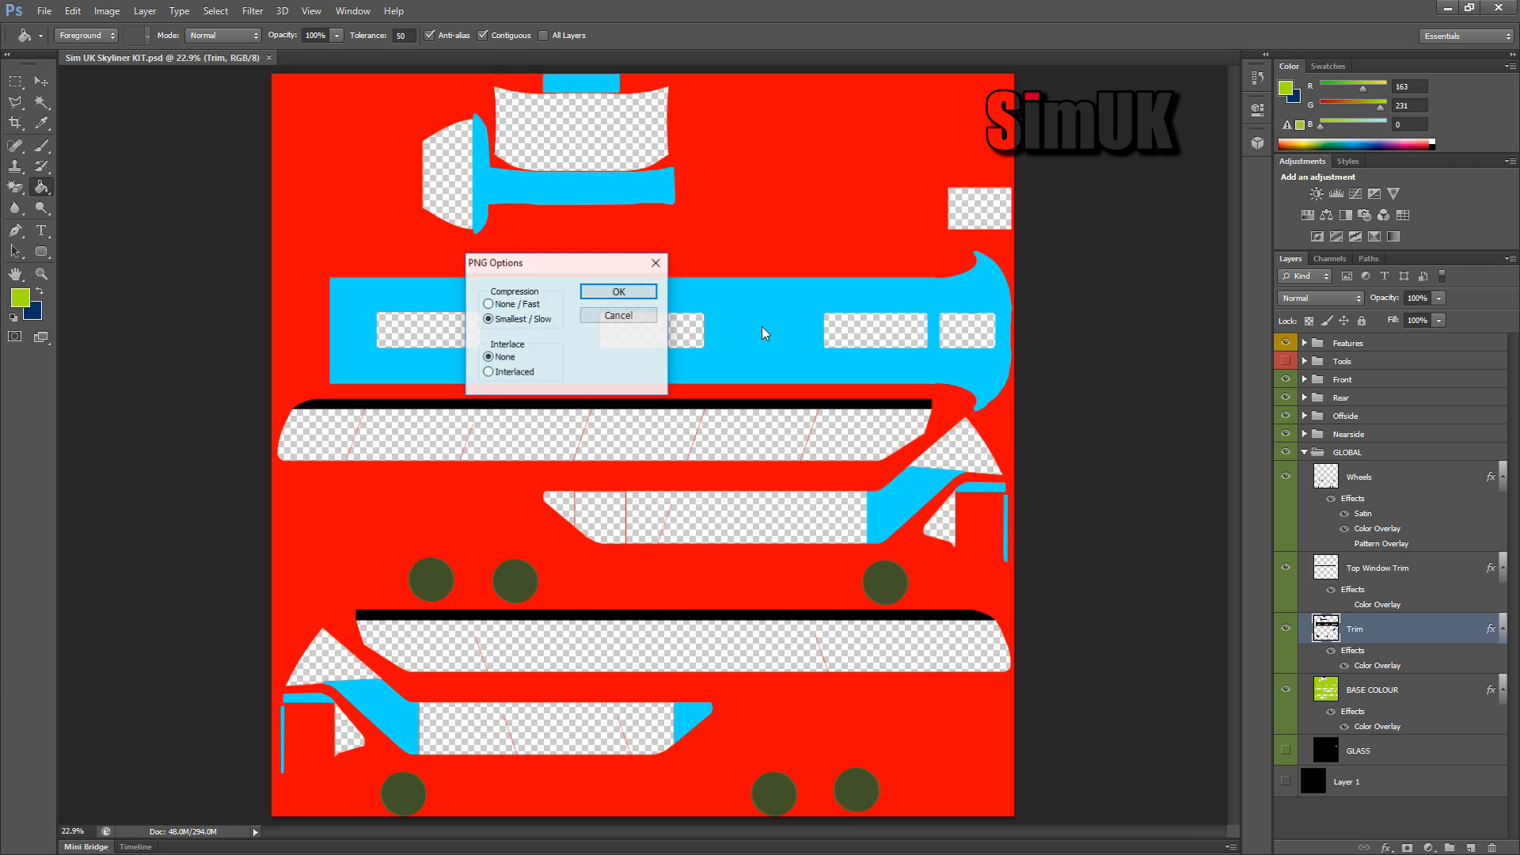
click(623, 292)
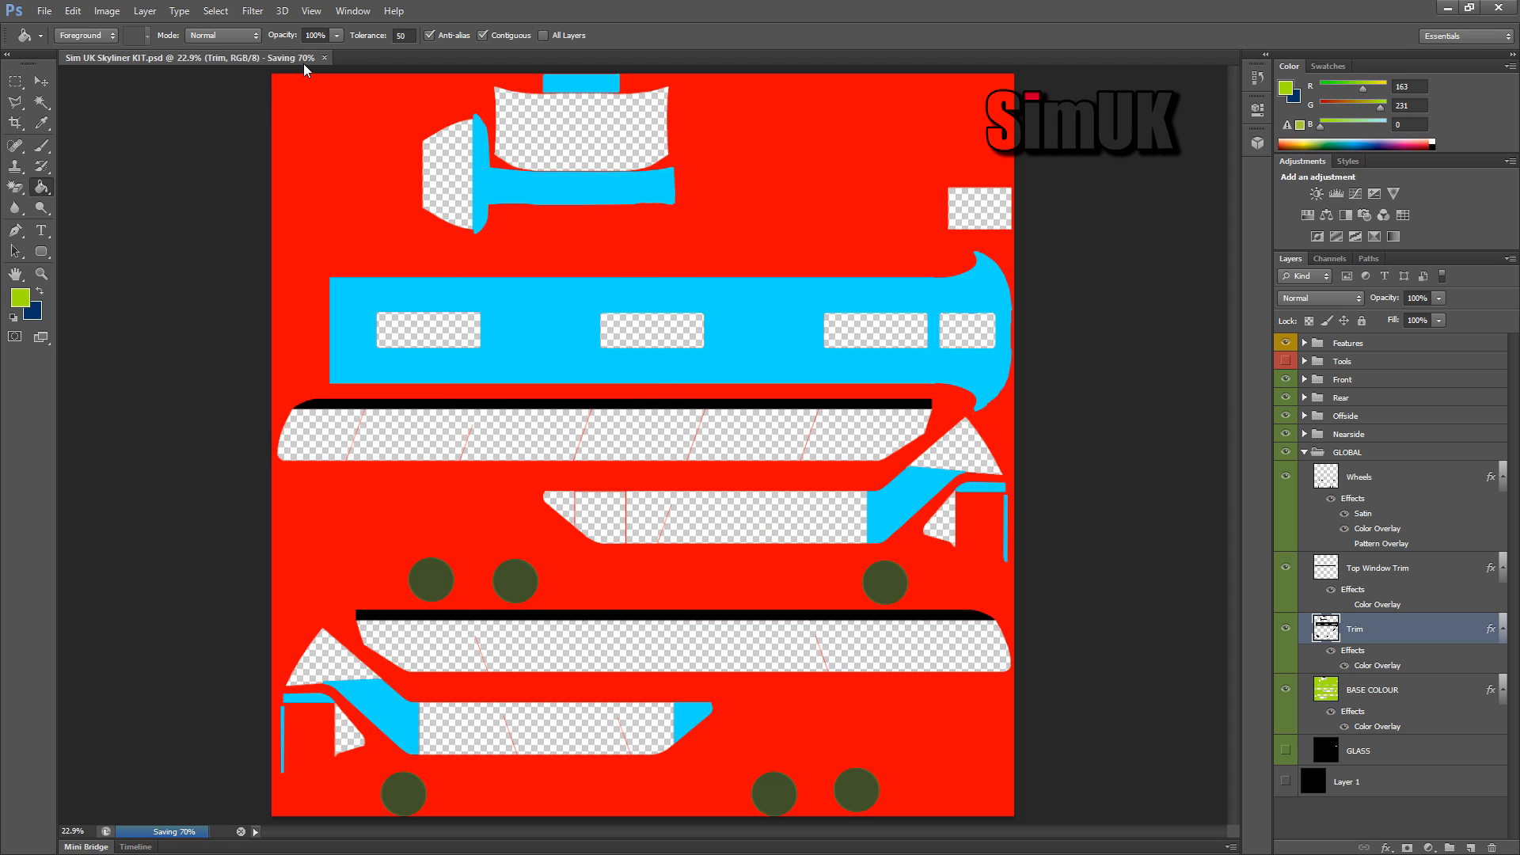
Step: Switch to the bus game, reload the Sim UK Skyliner KIT repaint, and inspect the base and trim colours on both sides
key(alt+Tab)
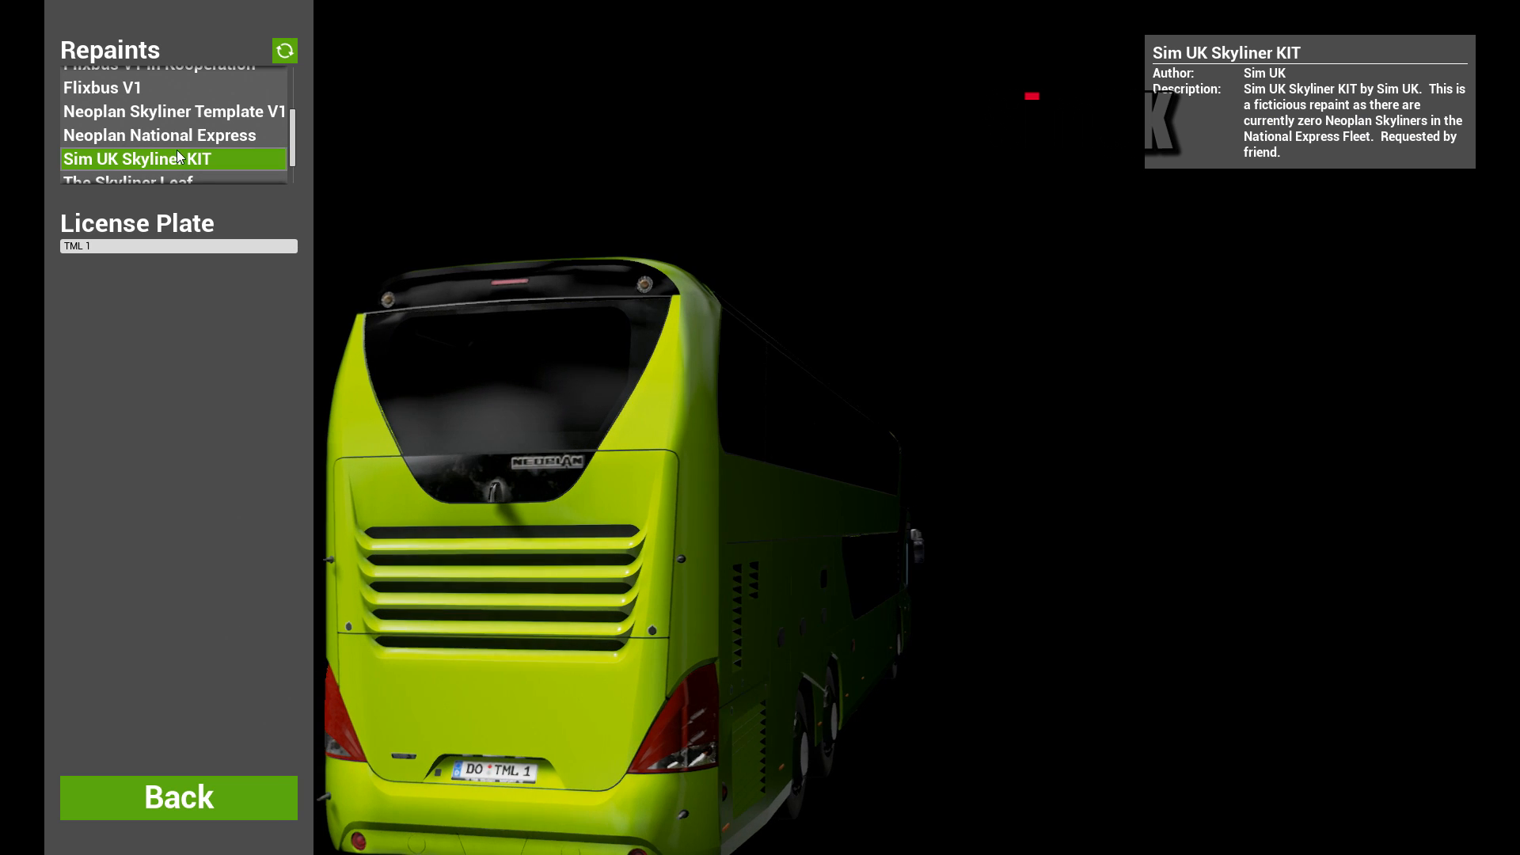
click(284, 52)
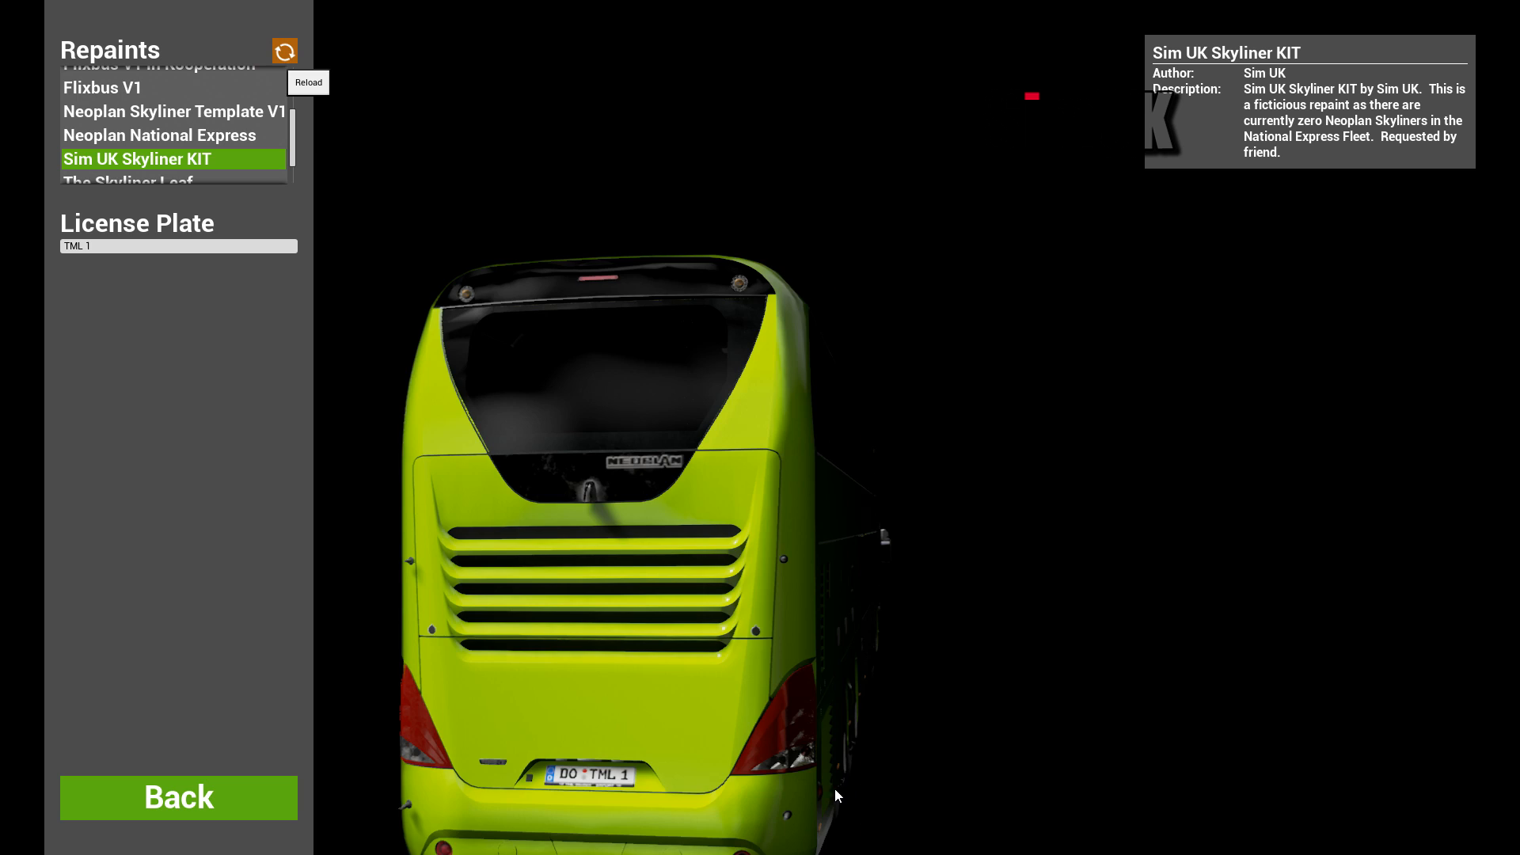
drag(707, 704, 1081, 683)
drag(455, 624, 1165, 525)
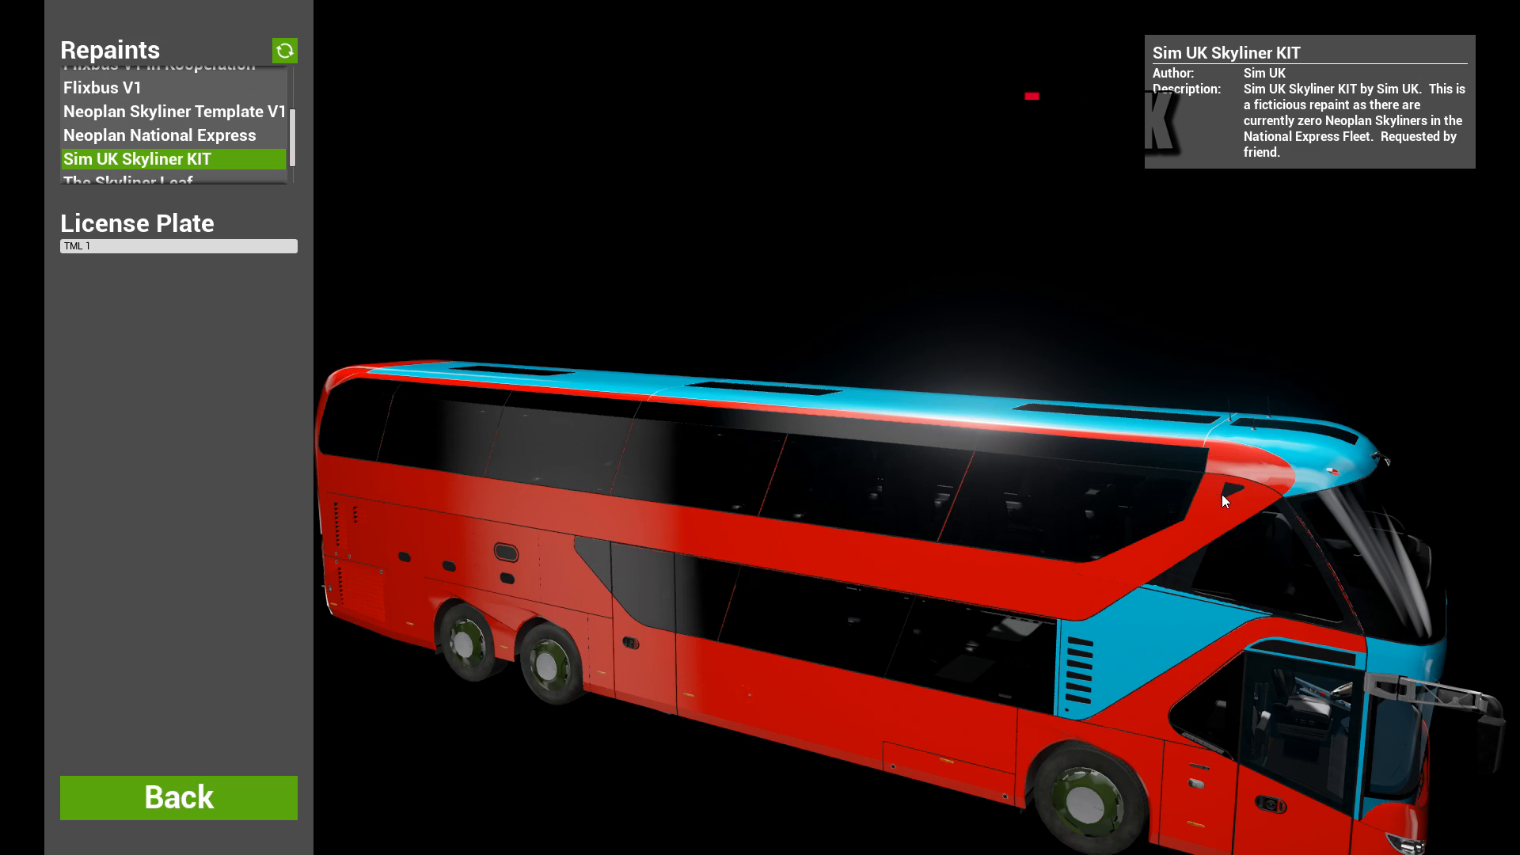
drag(1239, 507, 1195, 416)
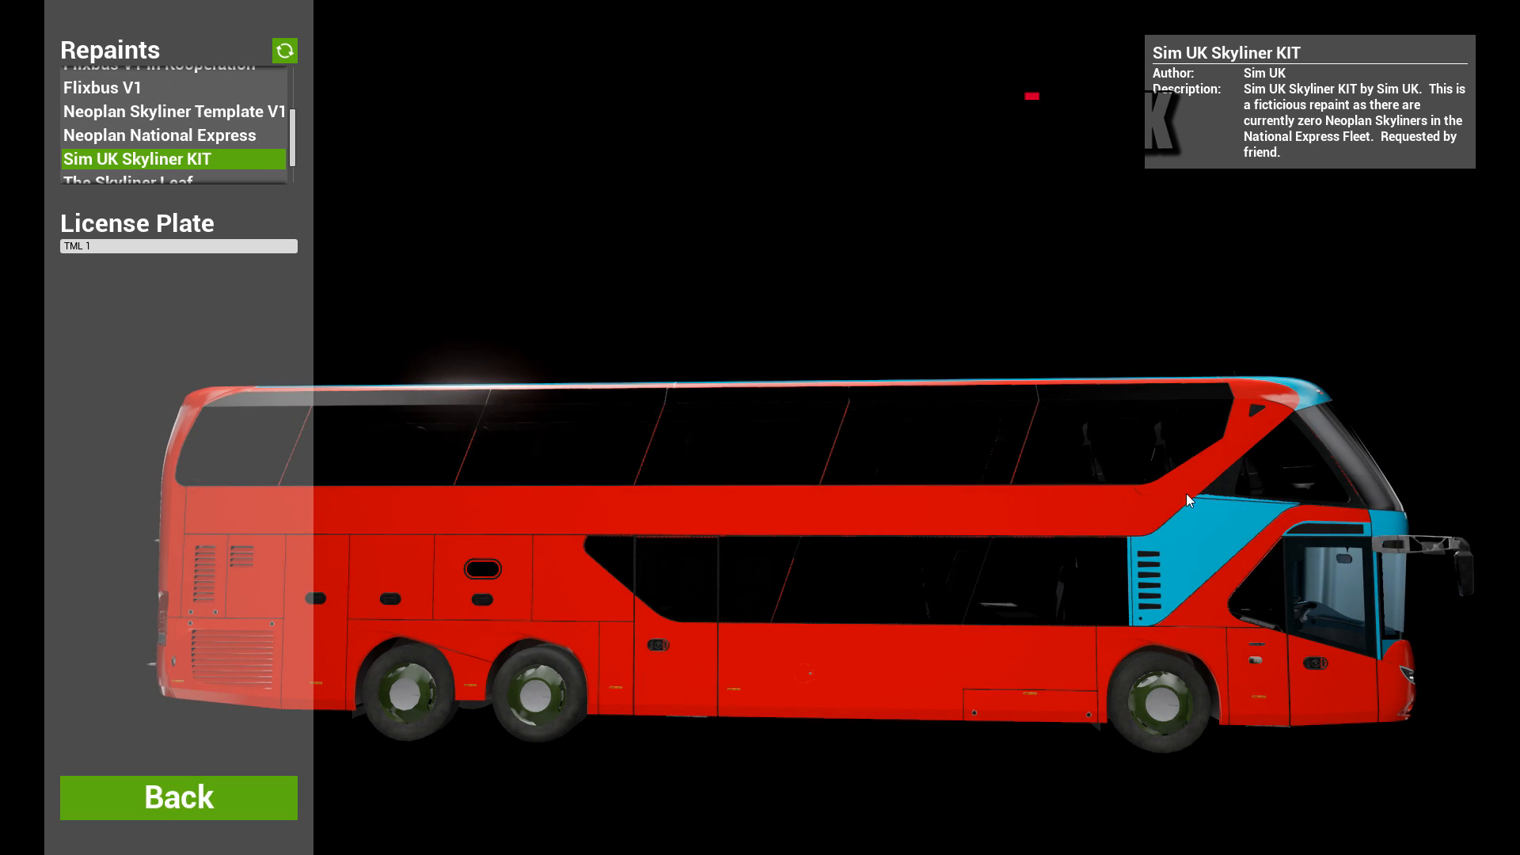
drag(1162, 605, 1100, 586)
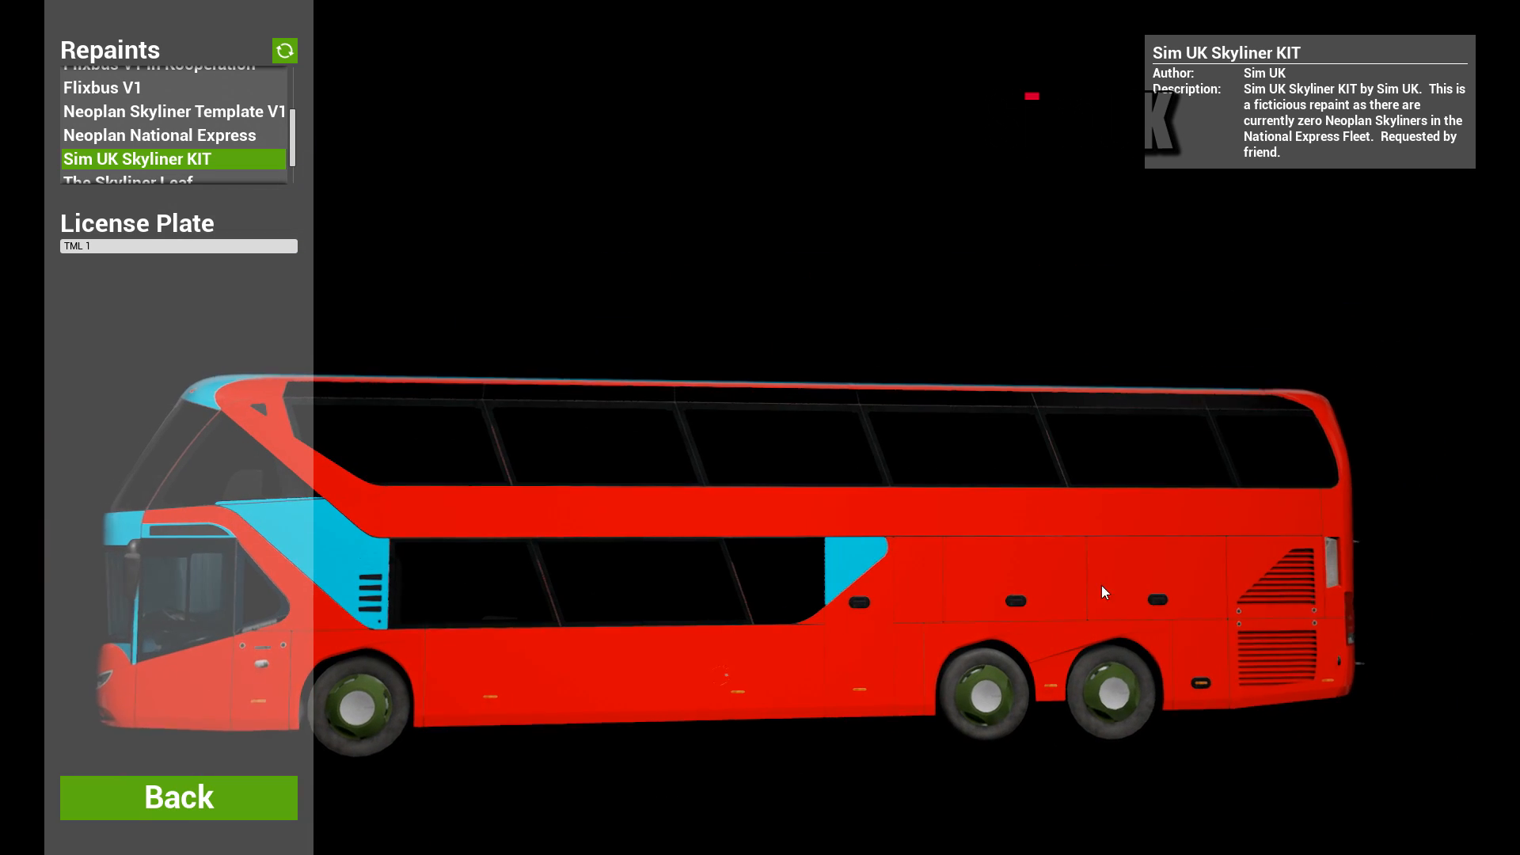
Step: Switch back to Photoshop, turn off the Wheels layer's Satin effect, and set its Color Overlay to white (#ffffff)
click(132, 805)
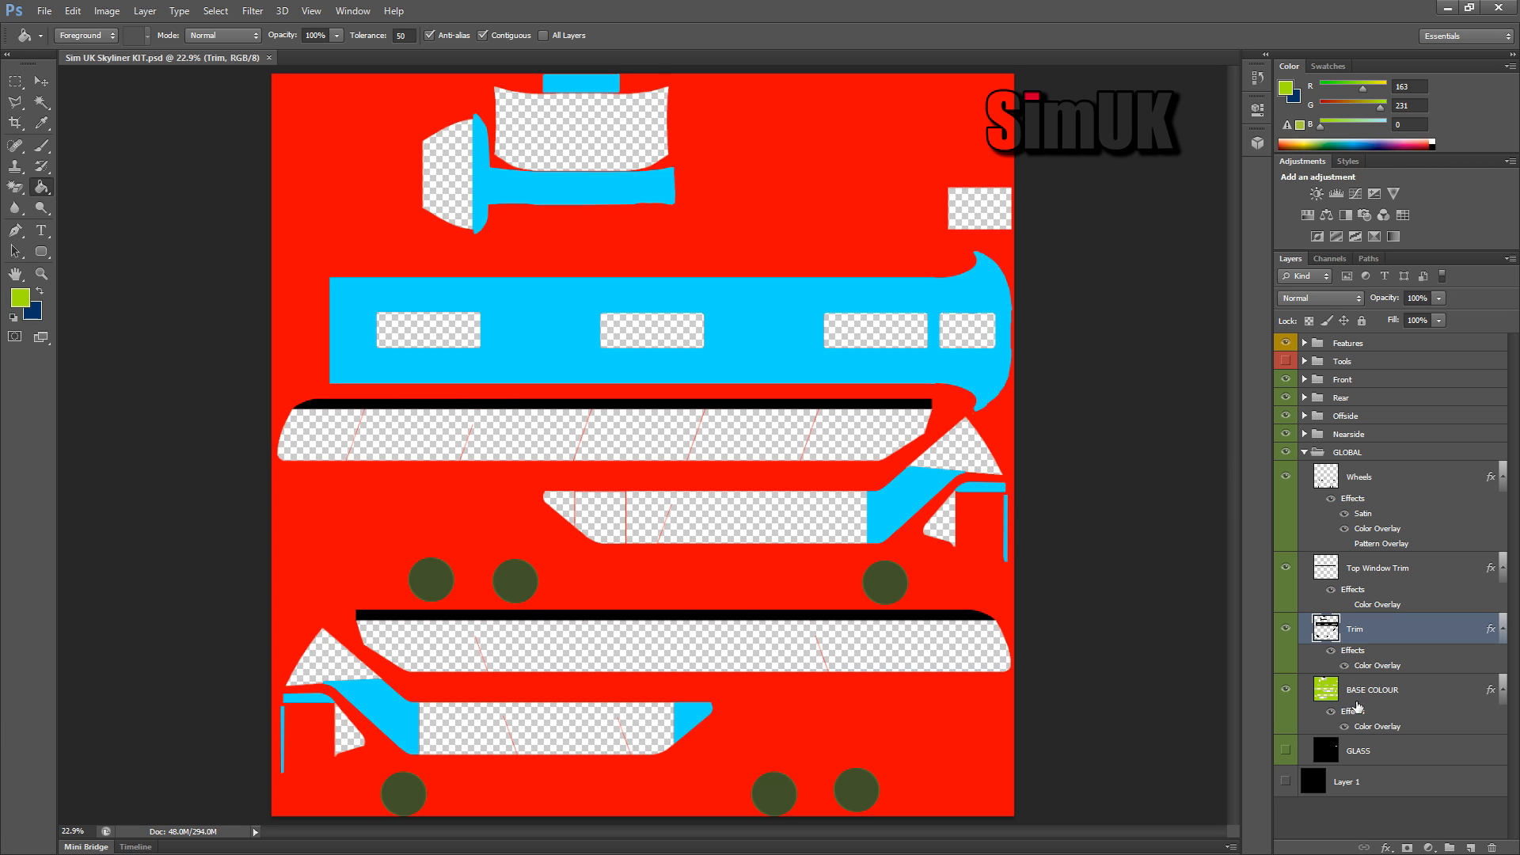
click(1391, 478)
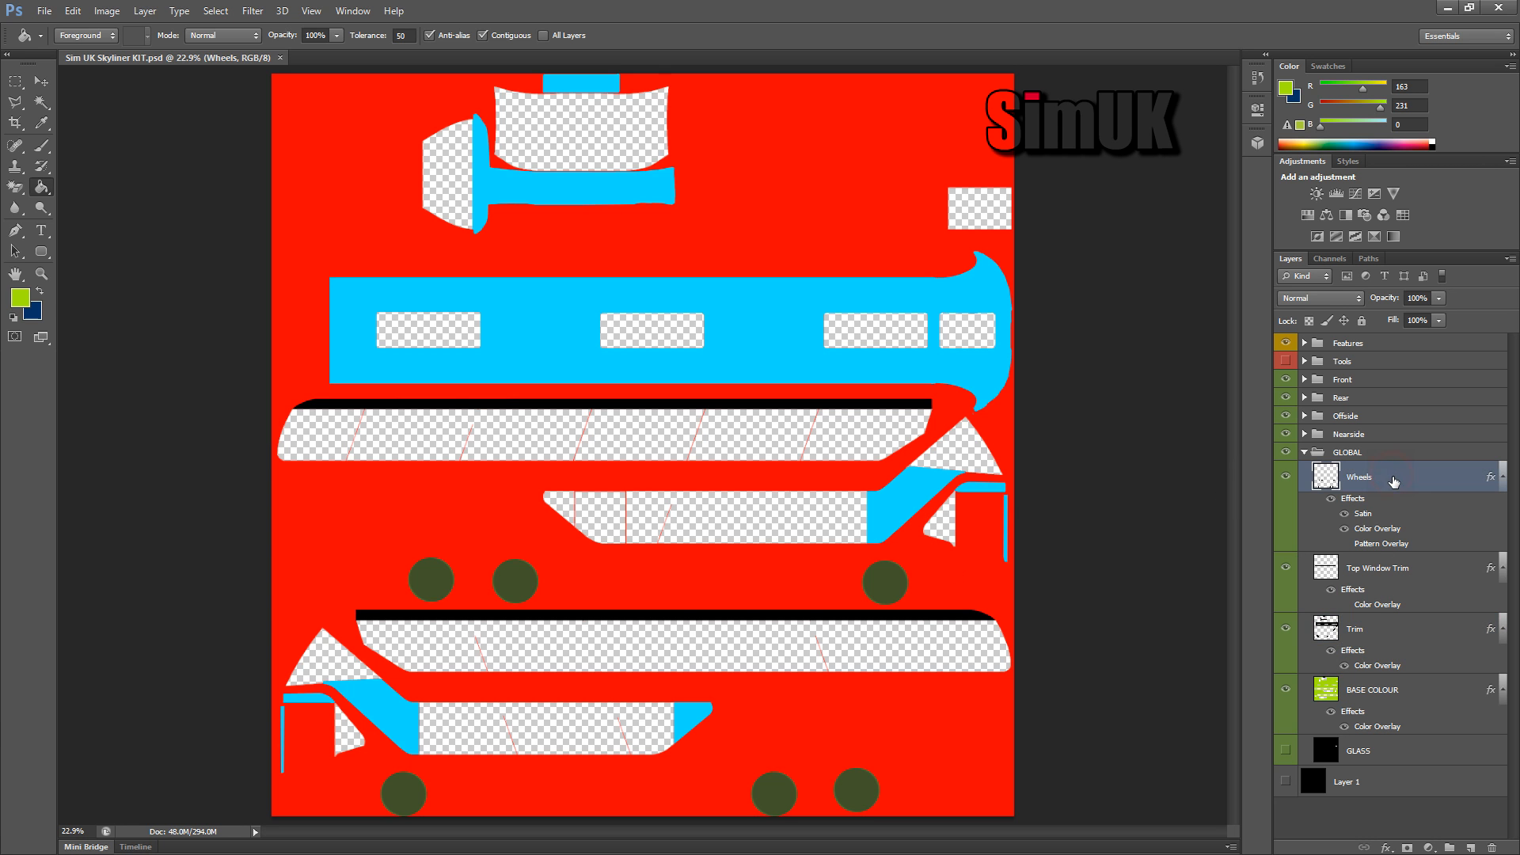
double_click(1393, 479)
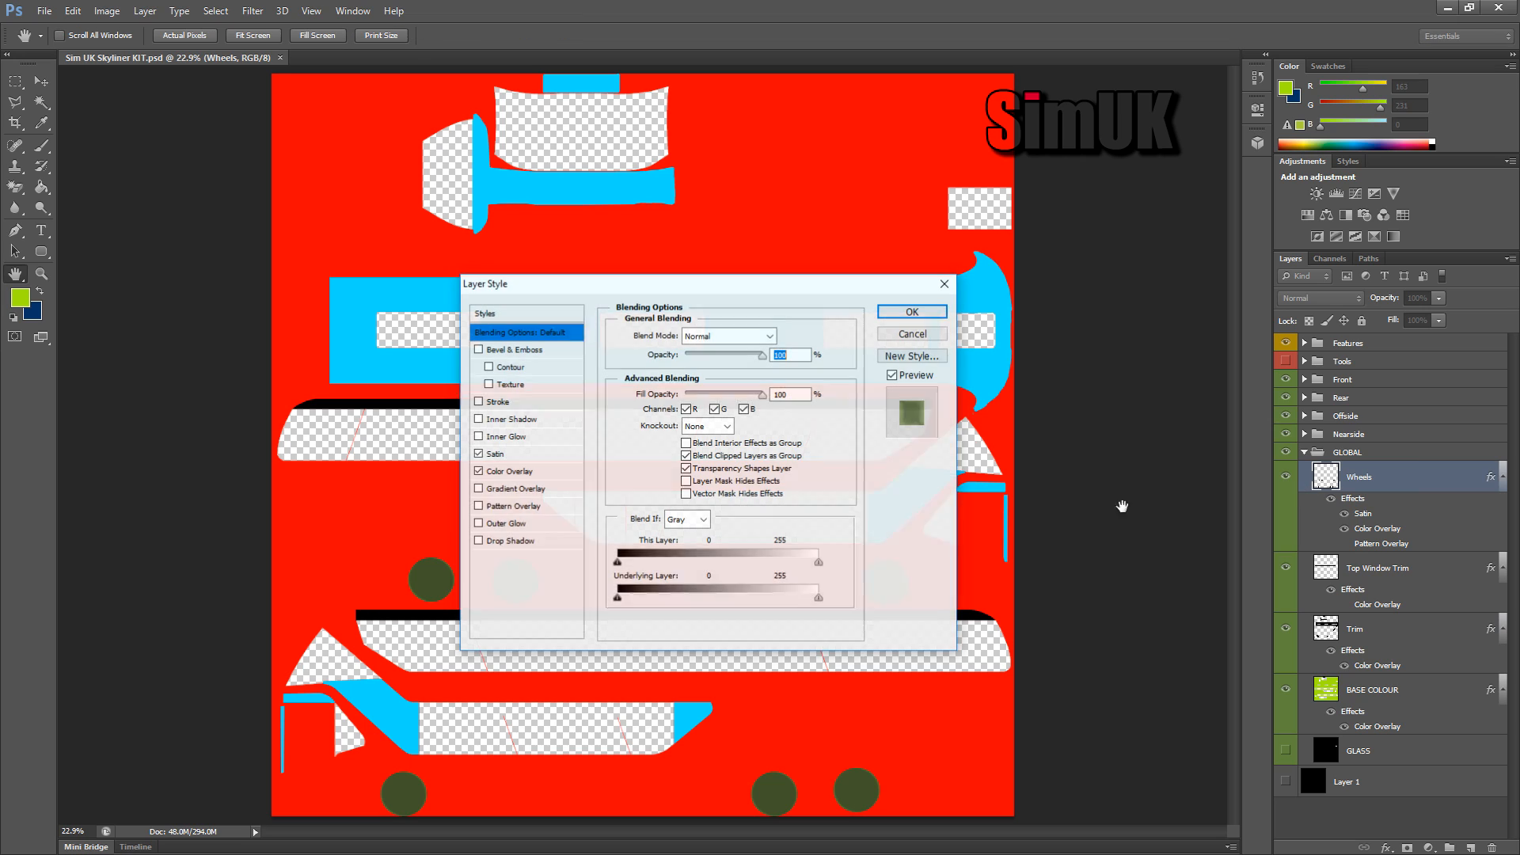
click(479, 455)
click(478, 472)
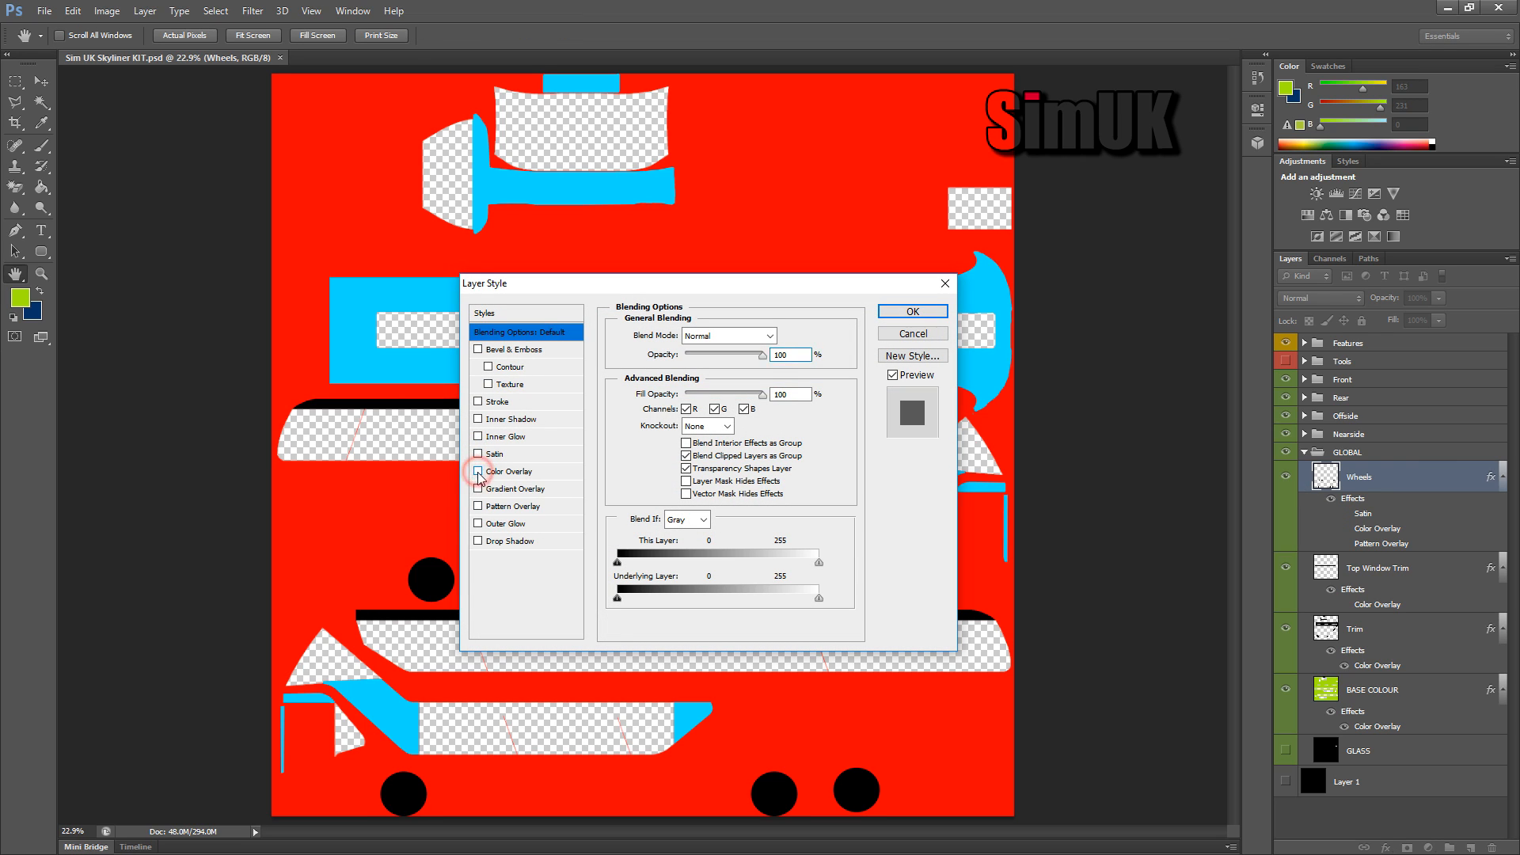
click(542, 474)
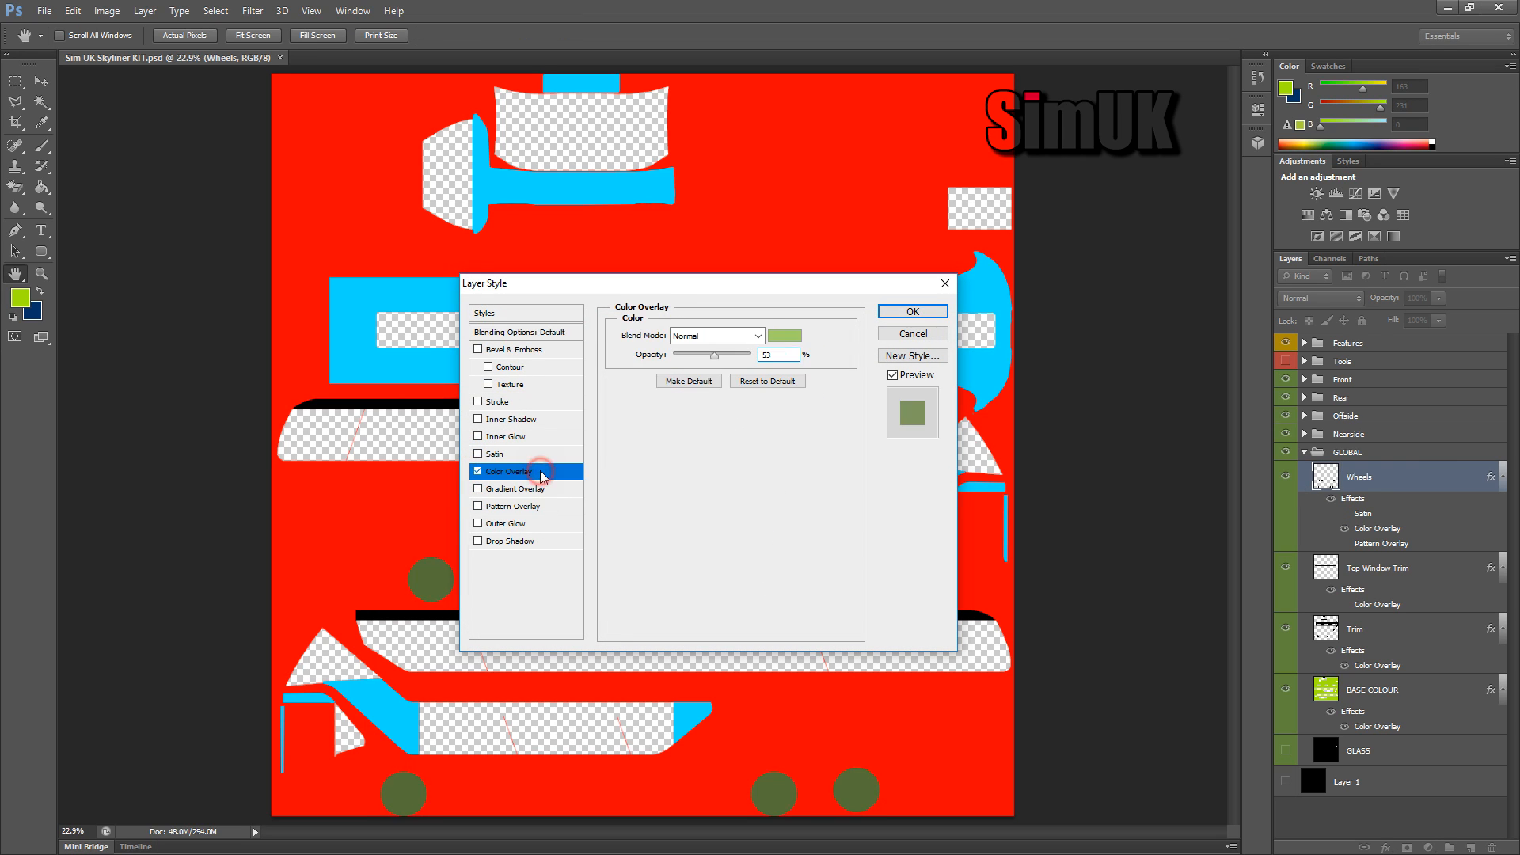
click(784, 335)
drag(1055, 270, 934, 42)
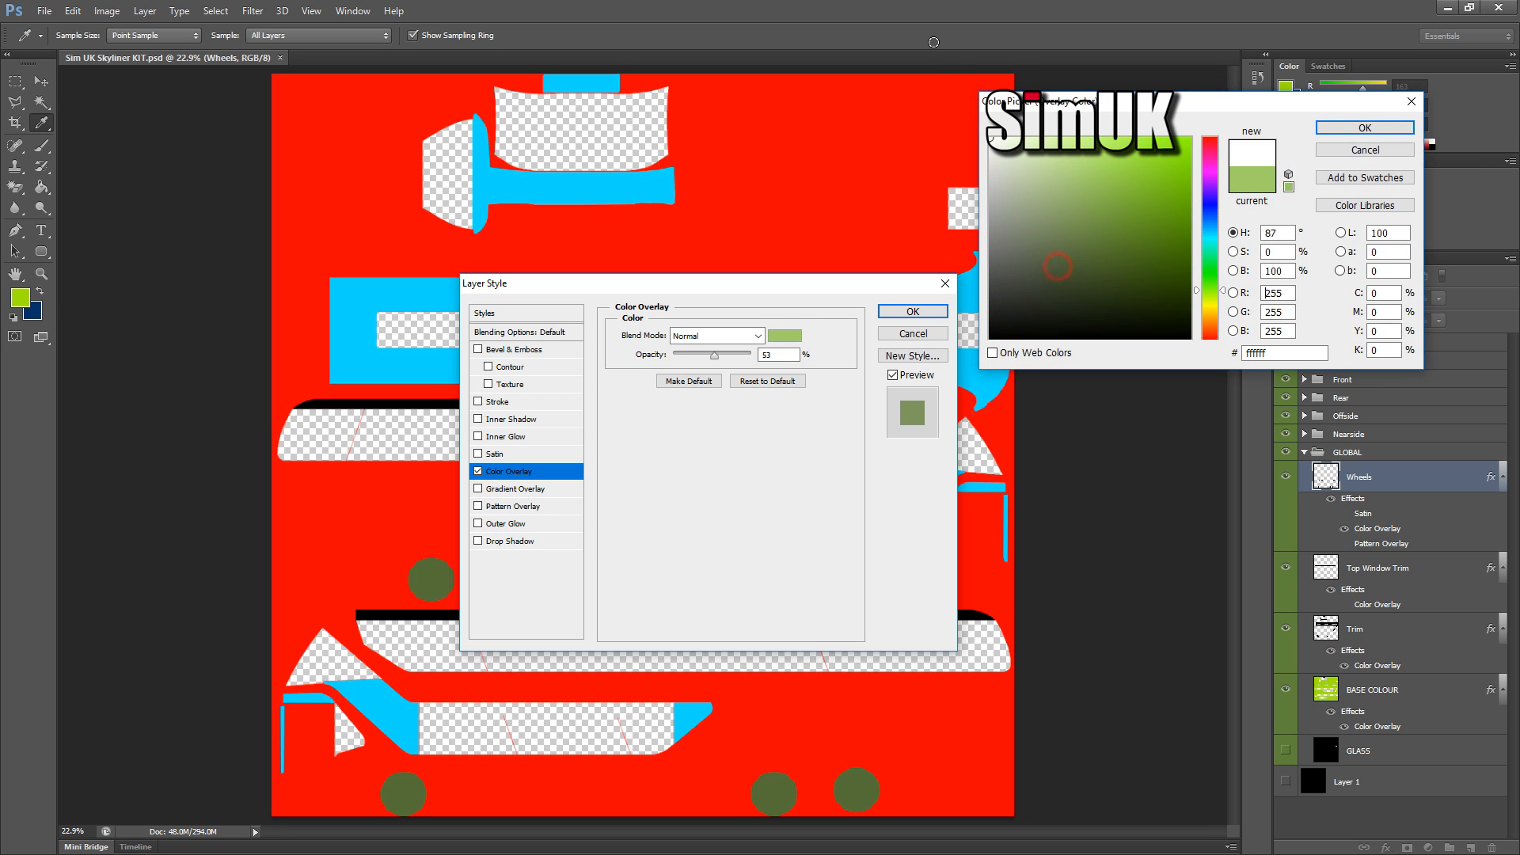
click(1337, 129)
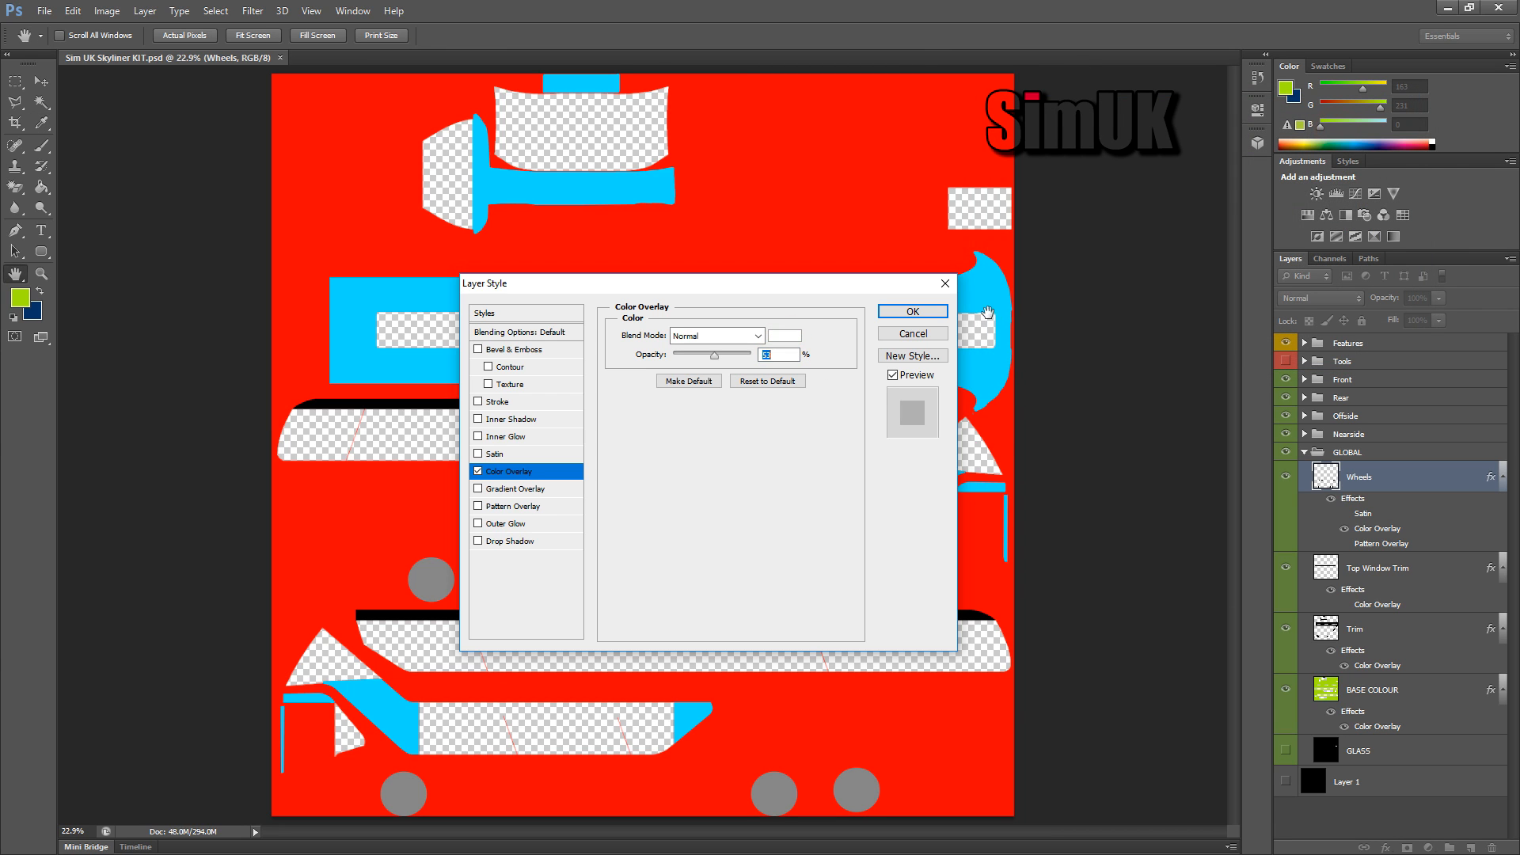
click(915, 312)
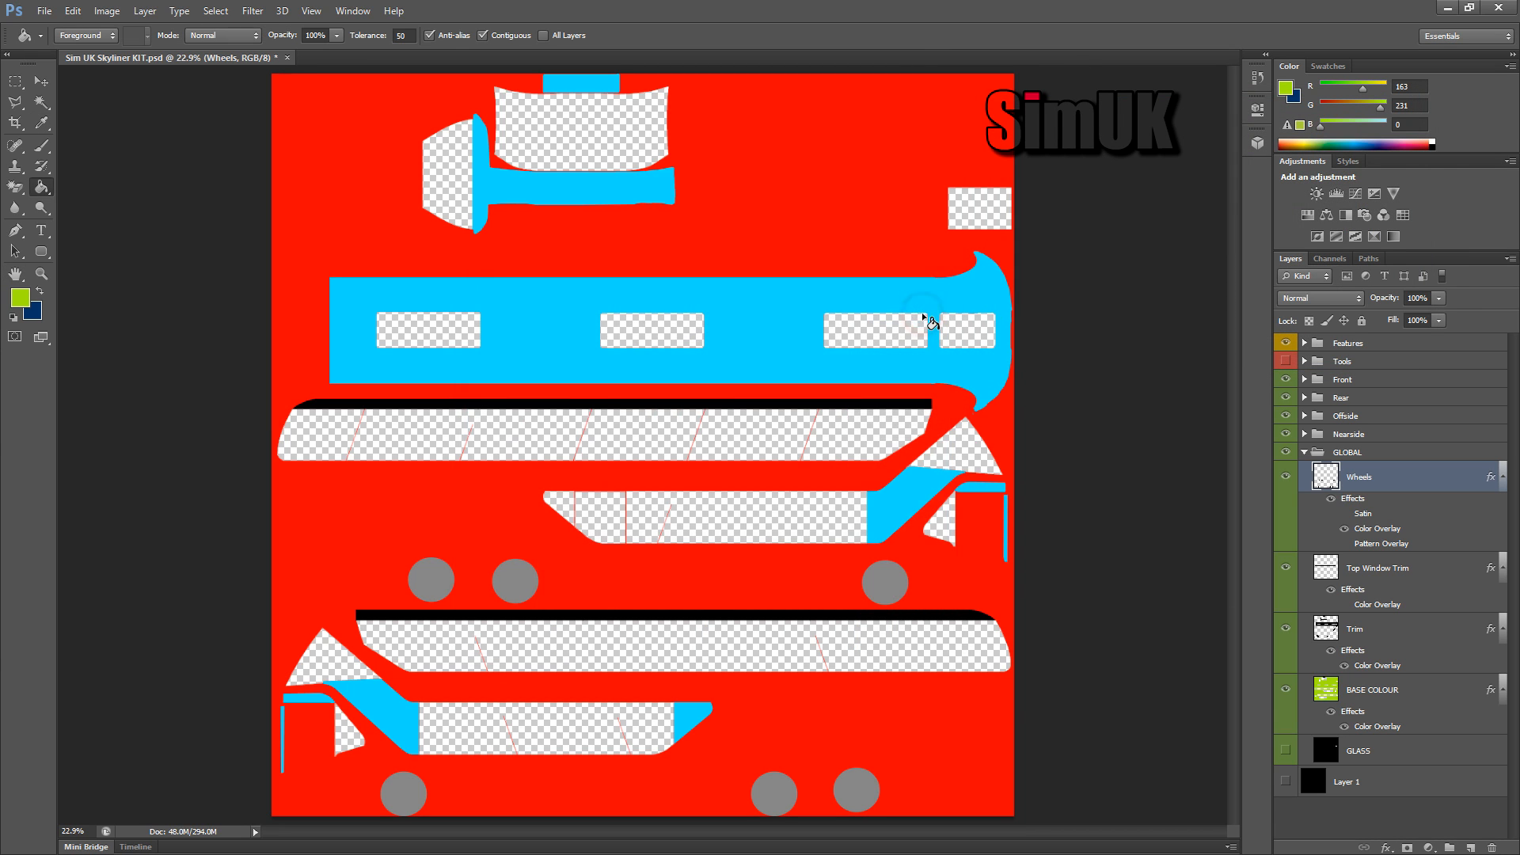
Step: Try the Satin effect on the Wheels layer again and turn it back off
double_click(1433, 512)
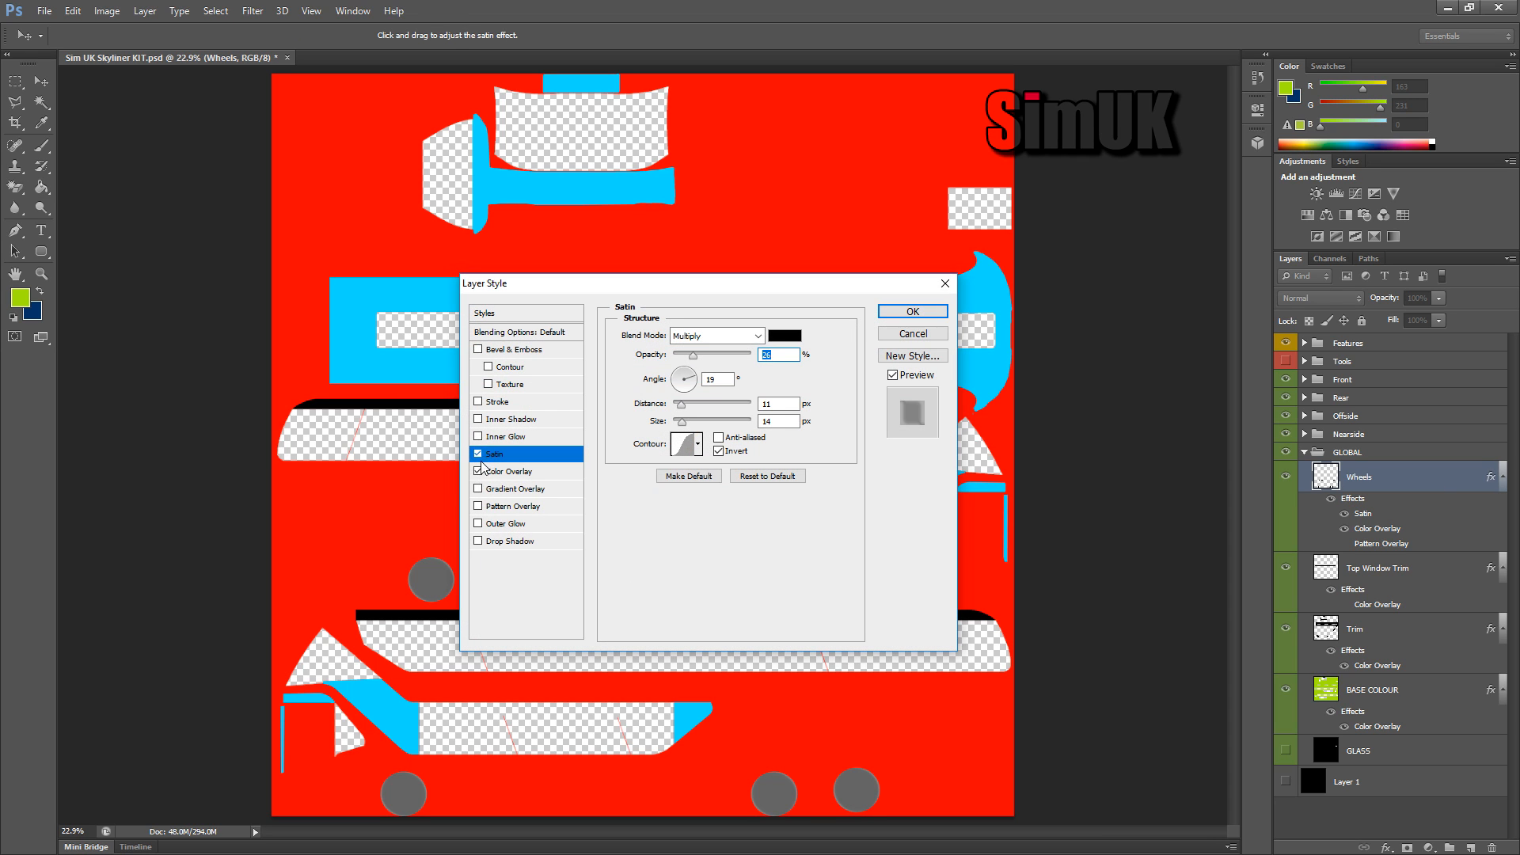
click(478, 471)
click(478, 471)
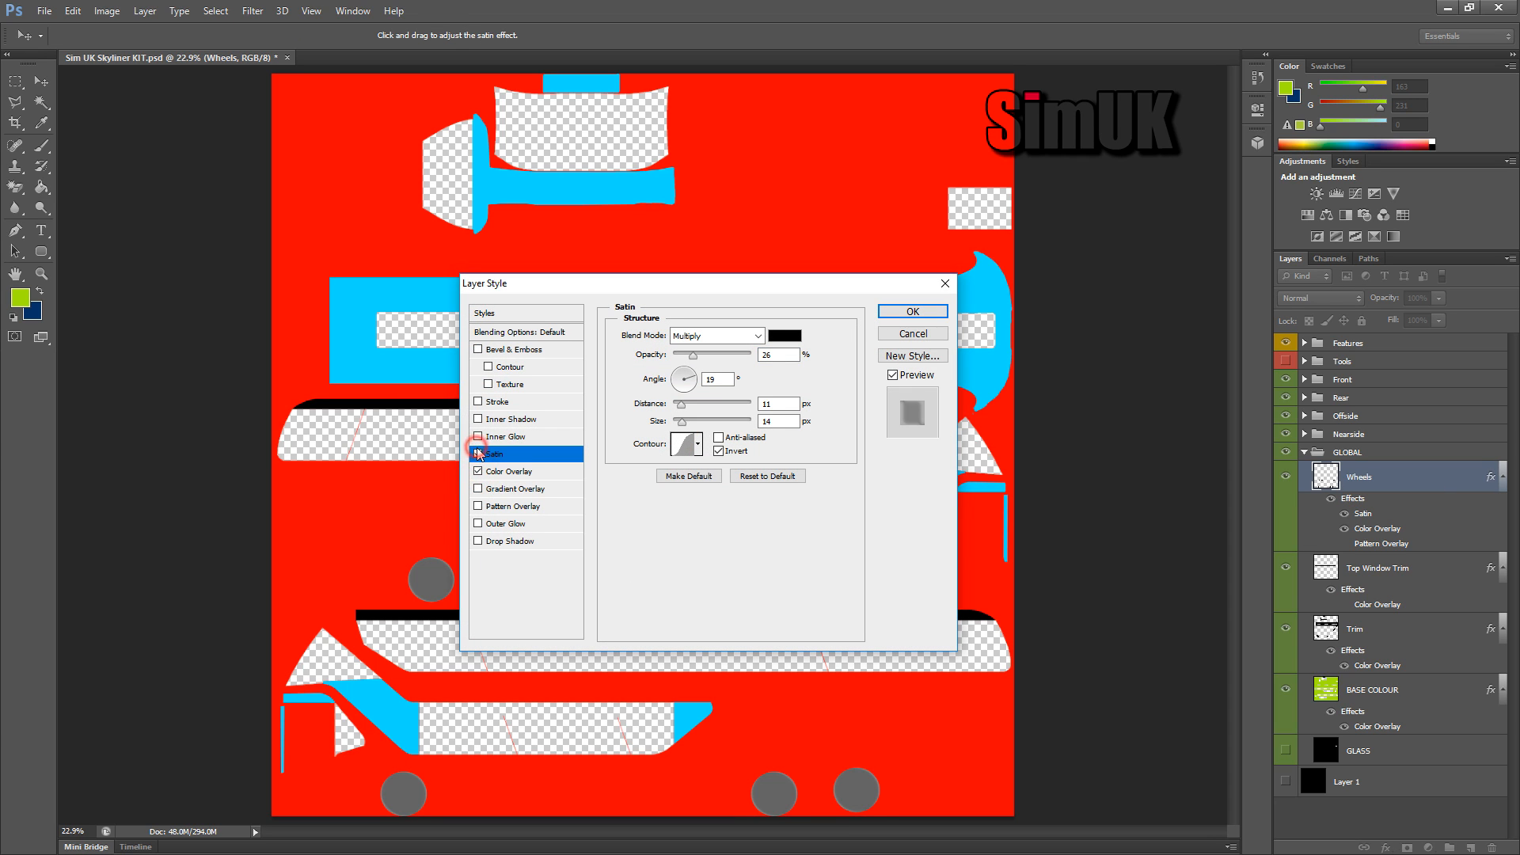
click(478, 455)
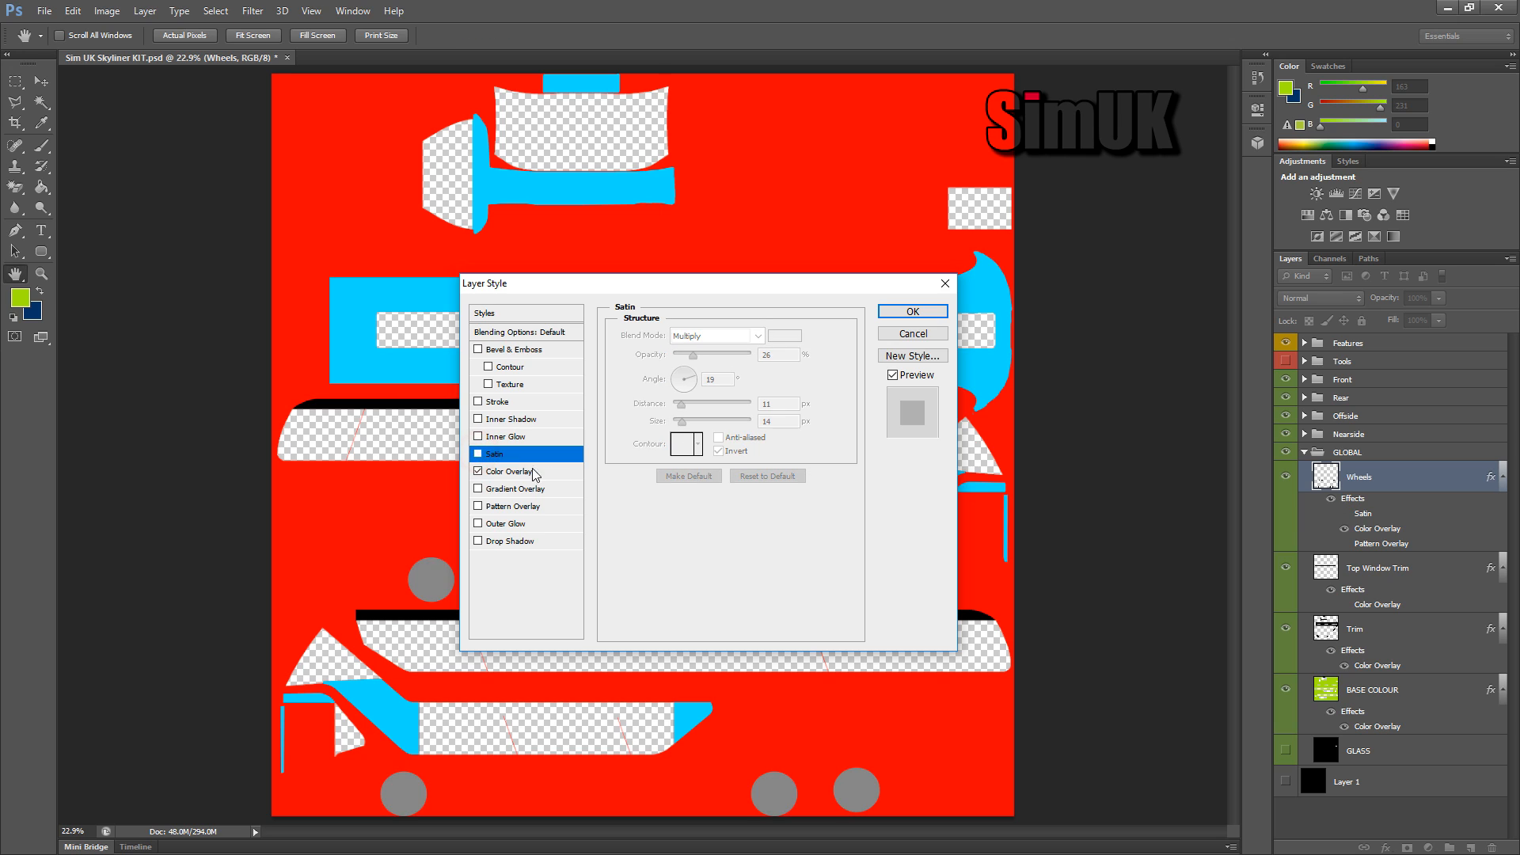
click(913, 313)
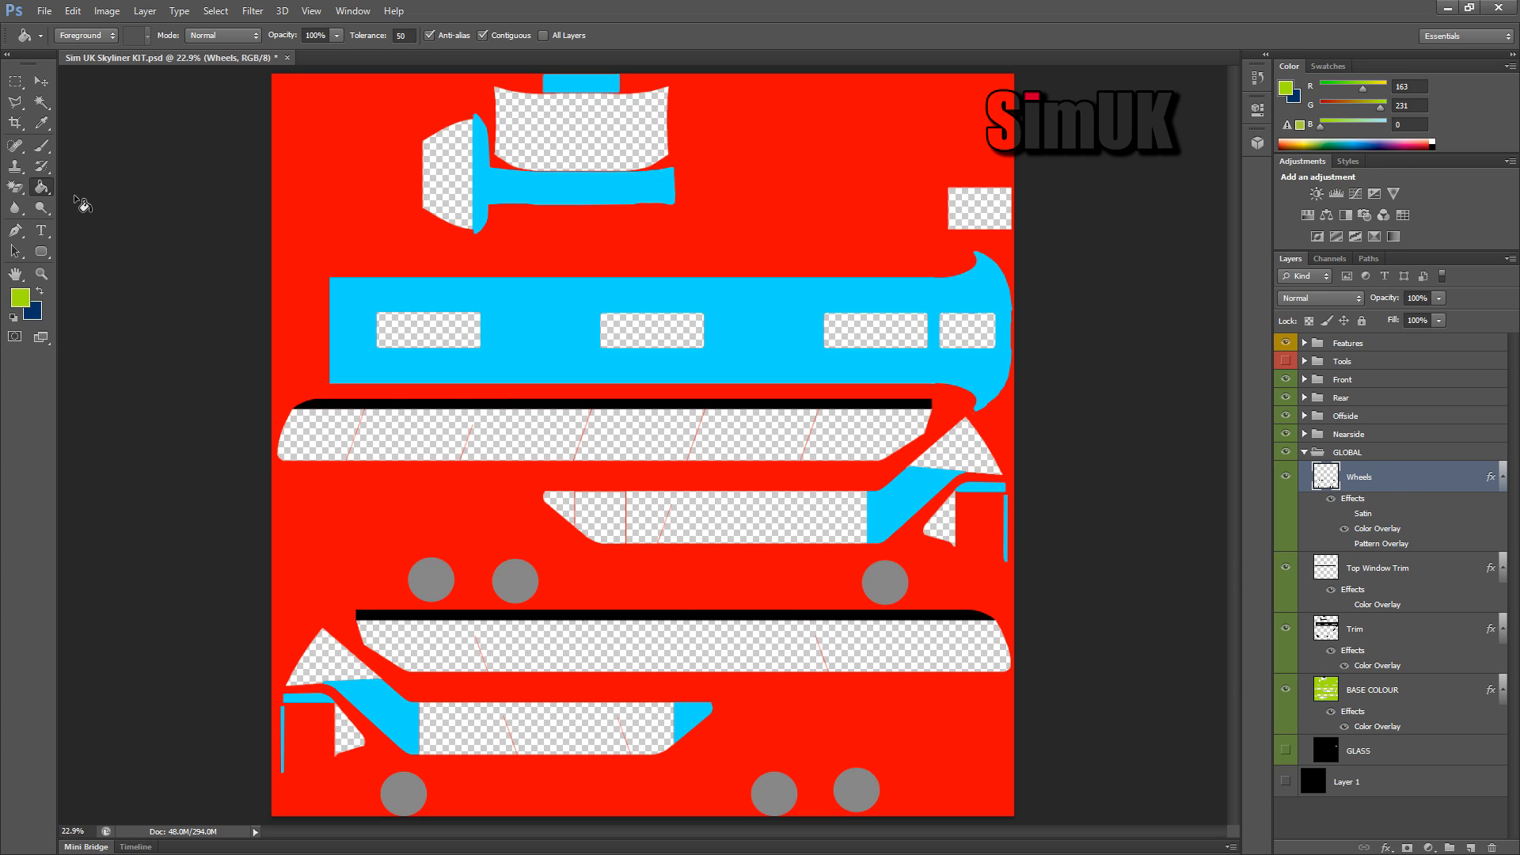
Step: Fill the circles on the Wheels layer with white (#ffffff) as the foreground colour, and save the document
click(21, 298)
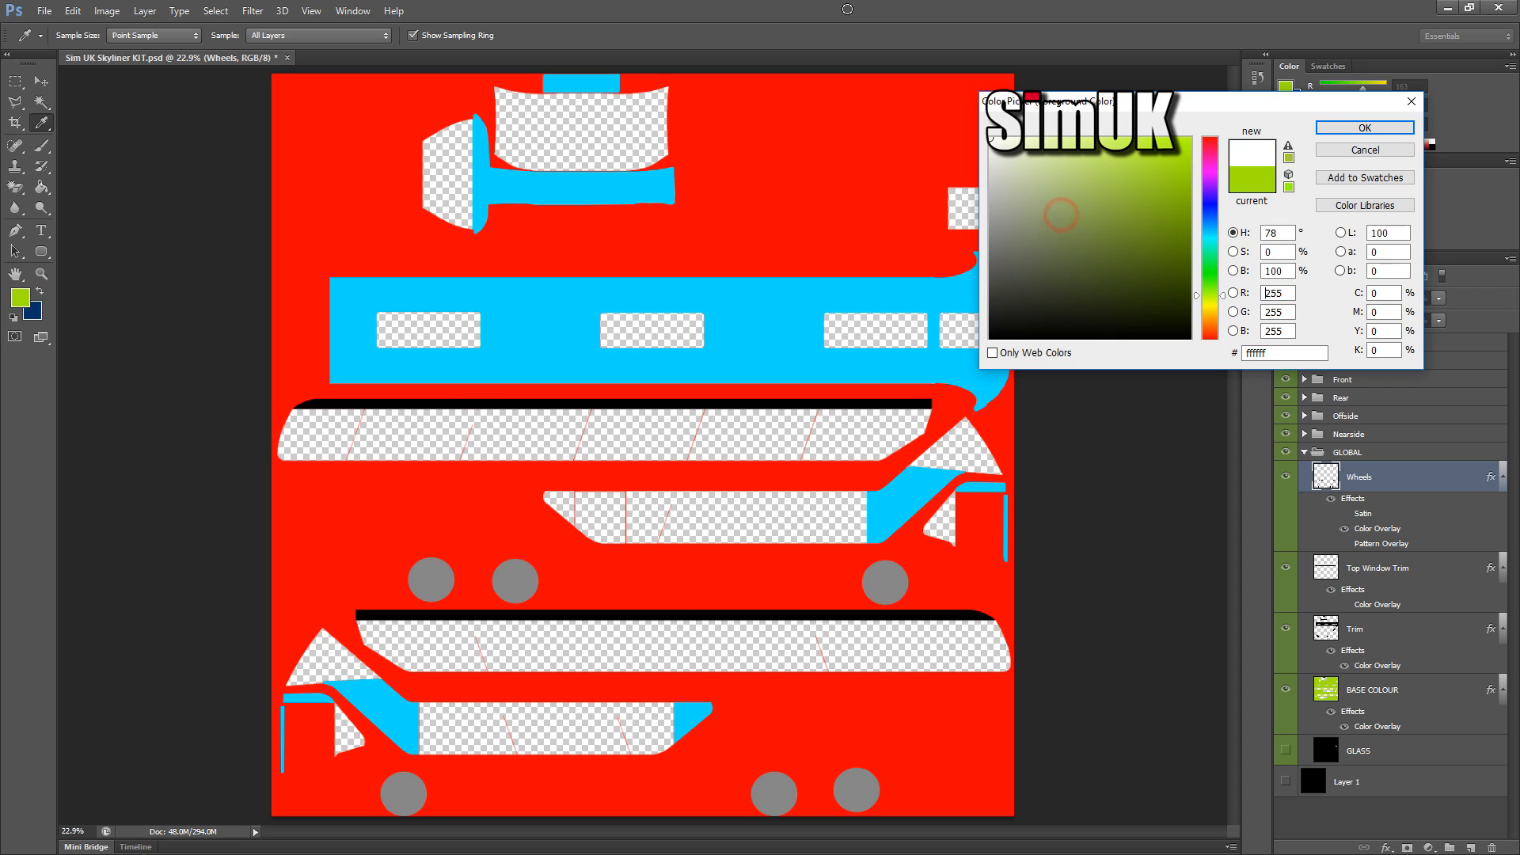
click(1353, 132)
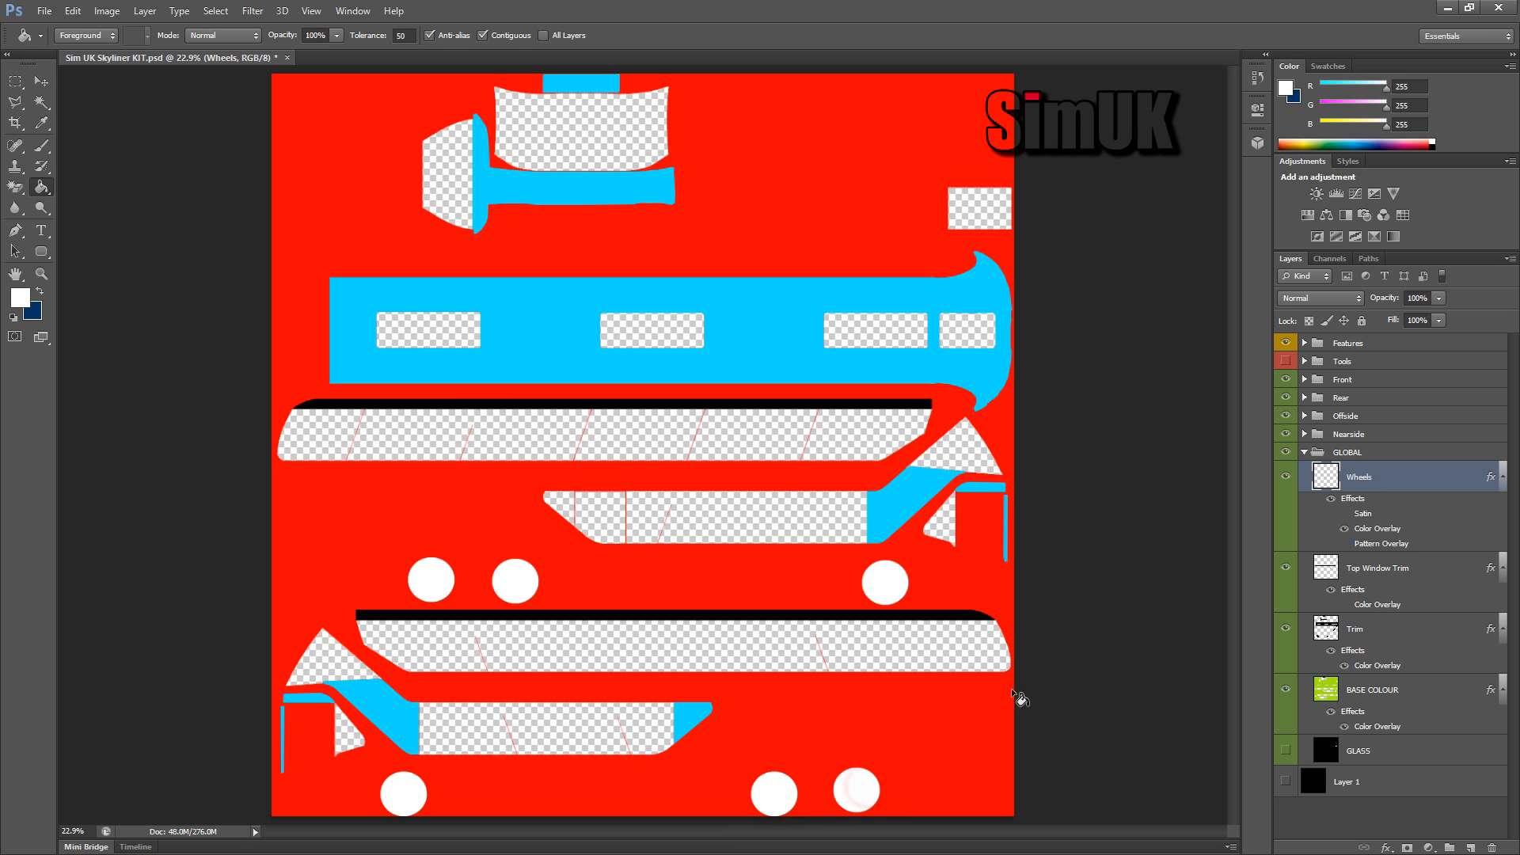
key(ctrl+s)
Step: Export the repaint with the white wheels as a PNG, overwriting Sim UK Skyliner KIT.png in the Content folder
click(42, 11)
click(80, 194)
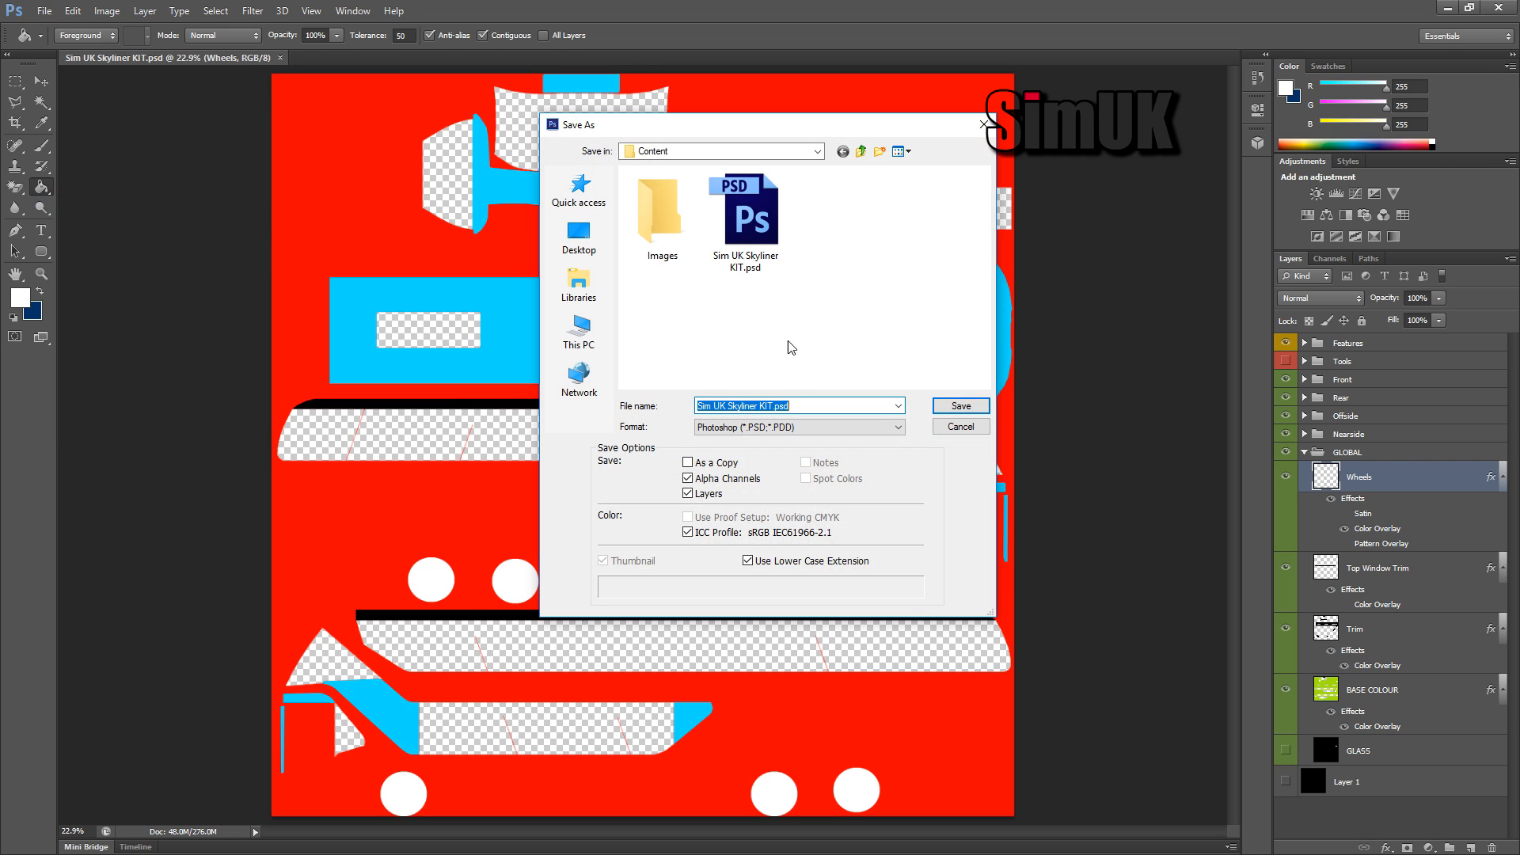
click(774, 435)
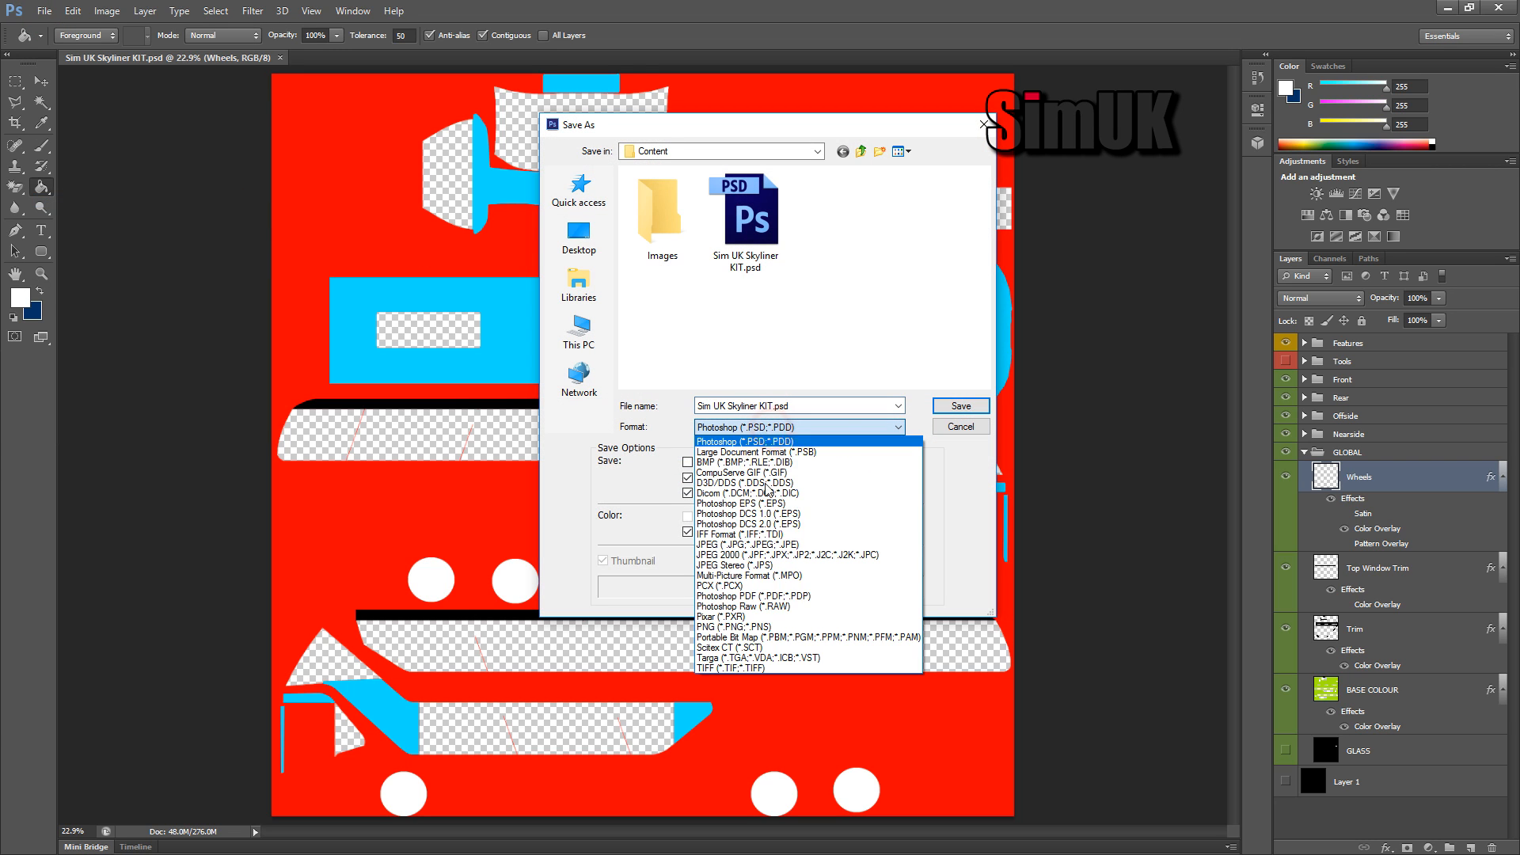
click(755, 629)
double_click(775, 264)
click(730, 323)
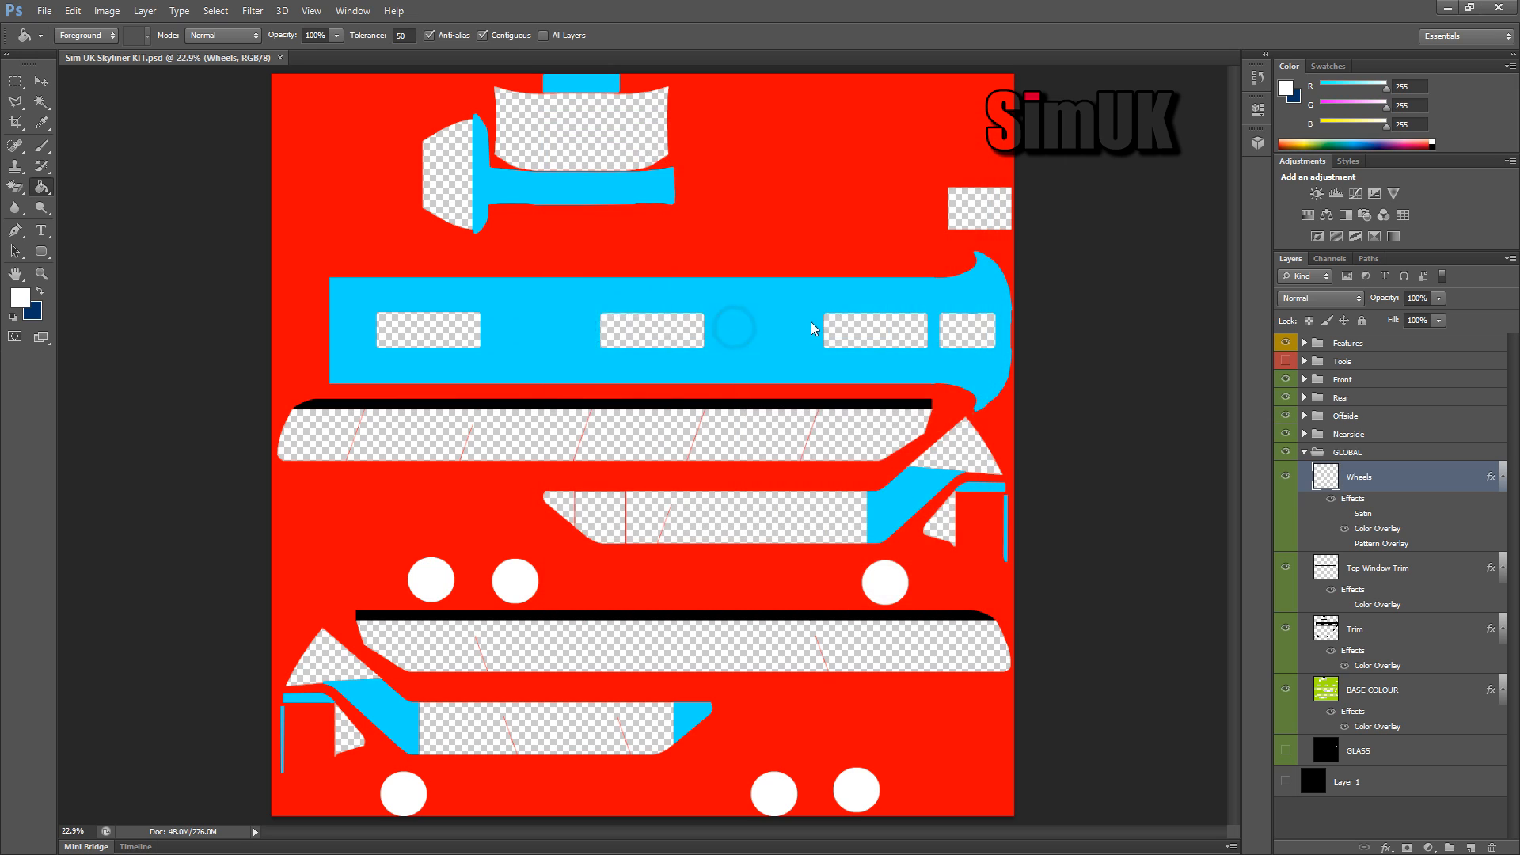
click(606, 289)
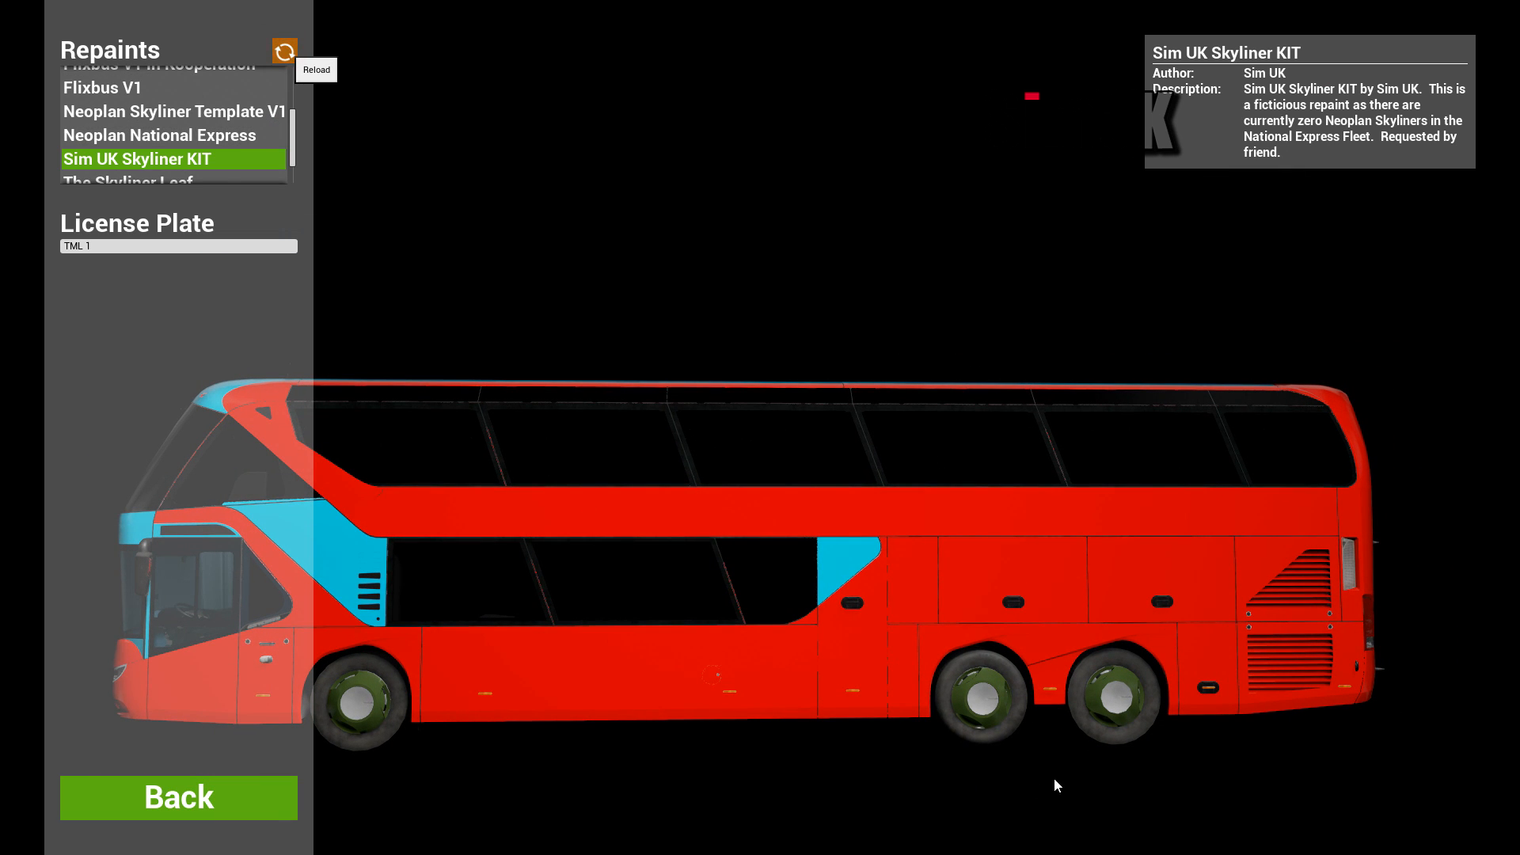
Step: Inspect the wheels on both sides of the reloaded Sim UK Skyliner KIT repaint in the game
drag(776, 739, 912, 620)
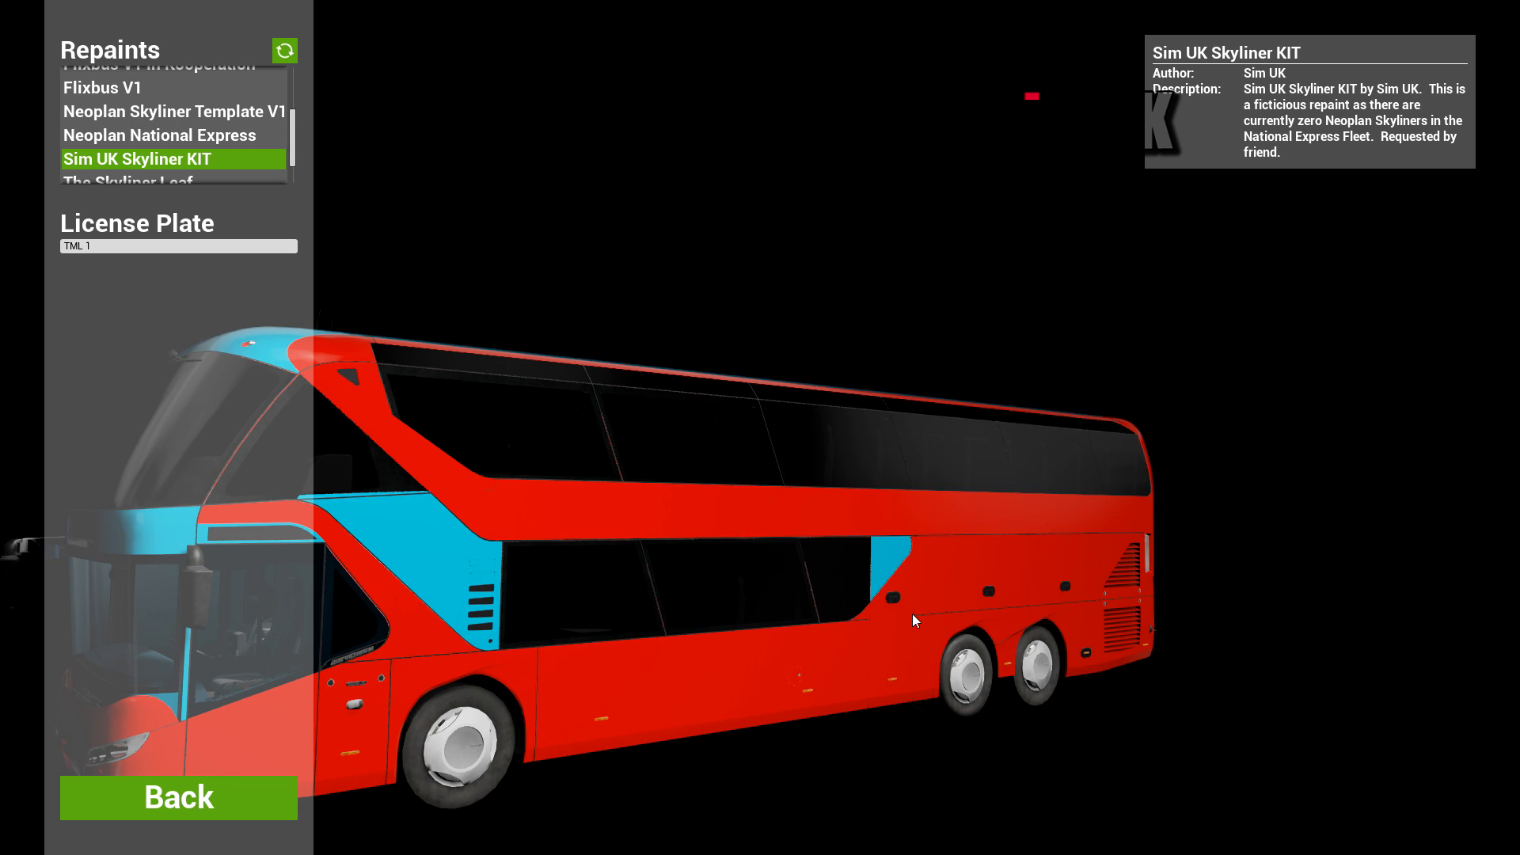
drag(815, 631, 1079, 605)
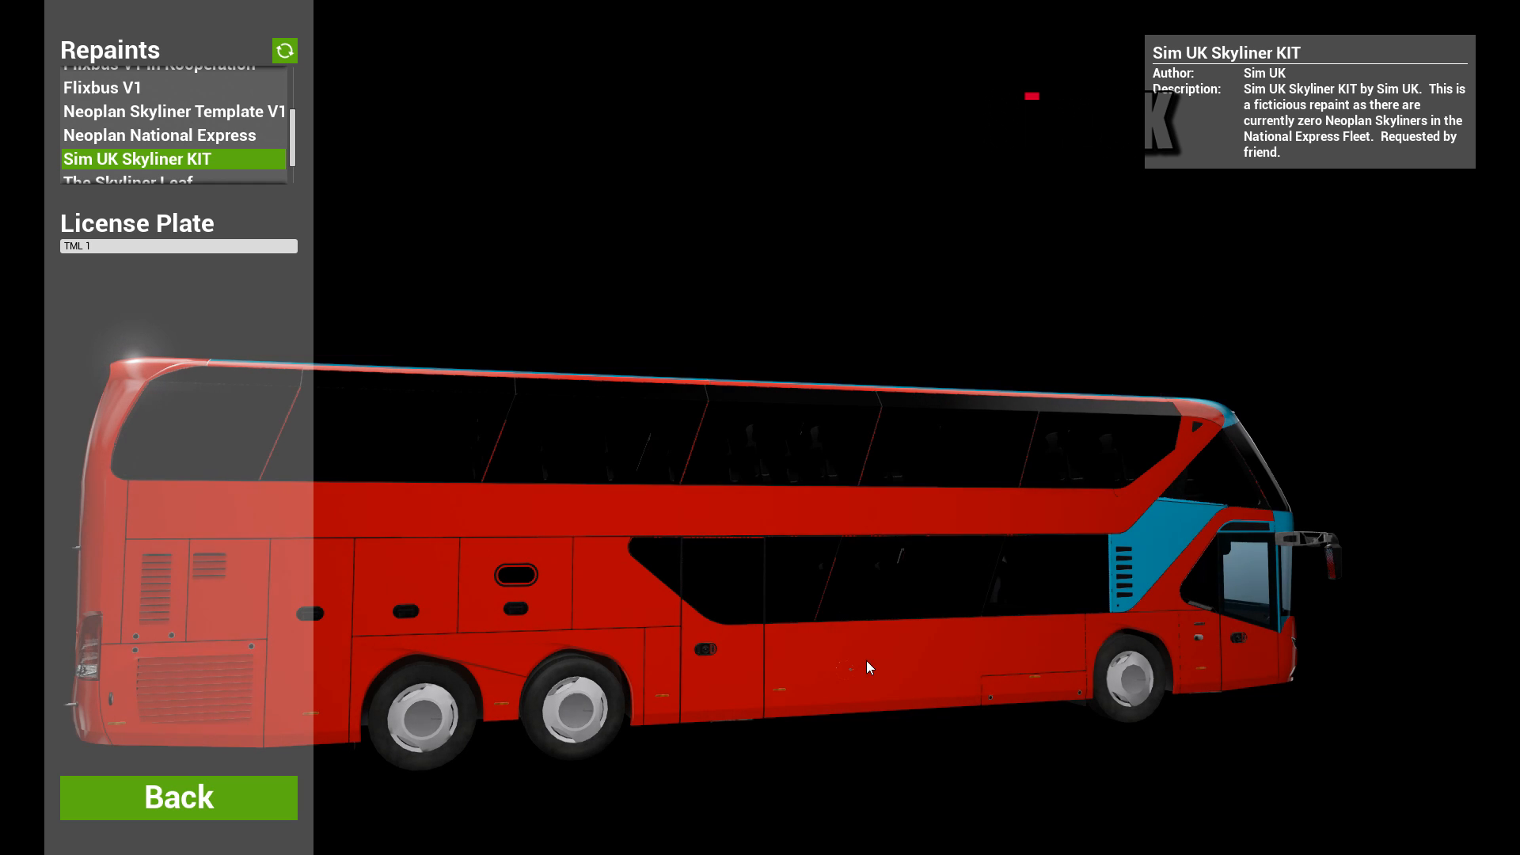
drag(928, 688, 942, 418)
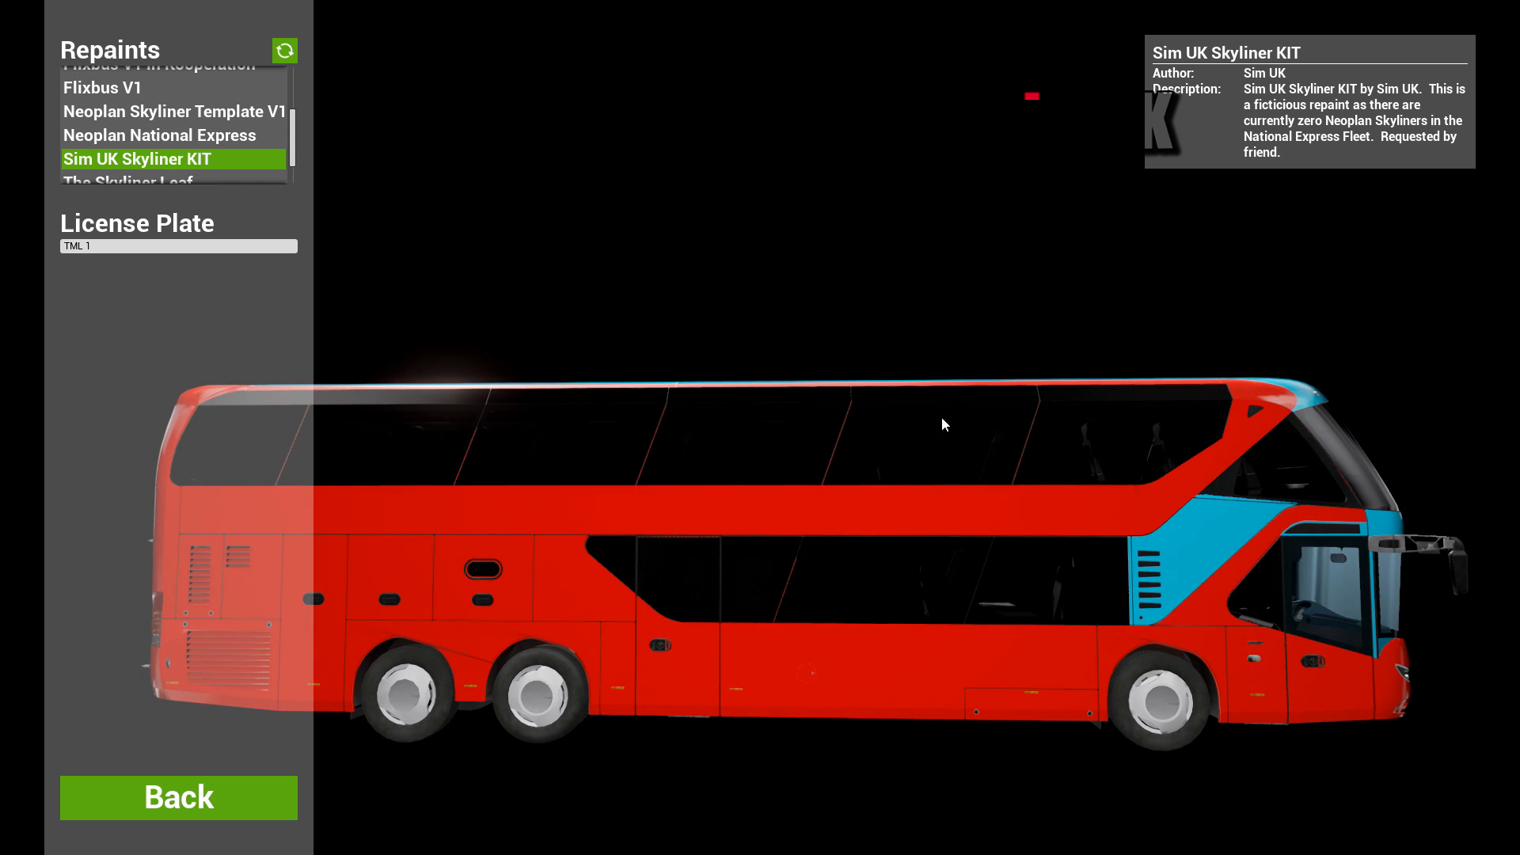